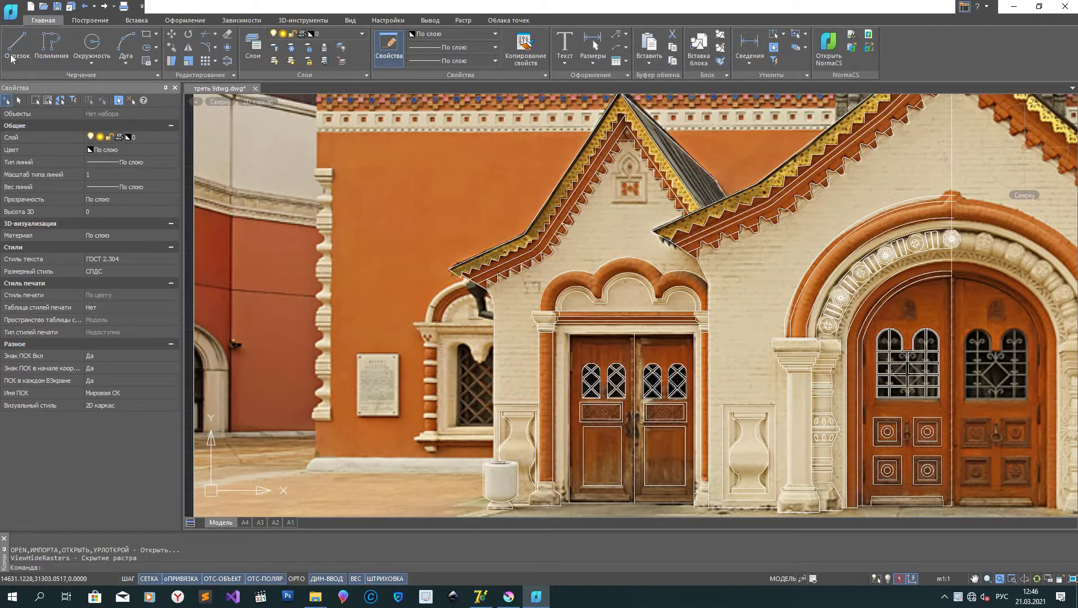
# Step: Trace the orange wall's plinth with the Line tool, running its bottom edge from the urn and following its stepped, slanted outer end
pyautogui.write('l')
pyautogui.press('Return')
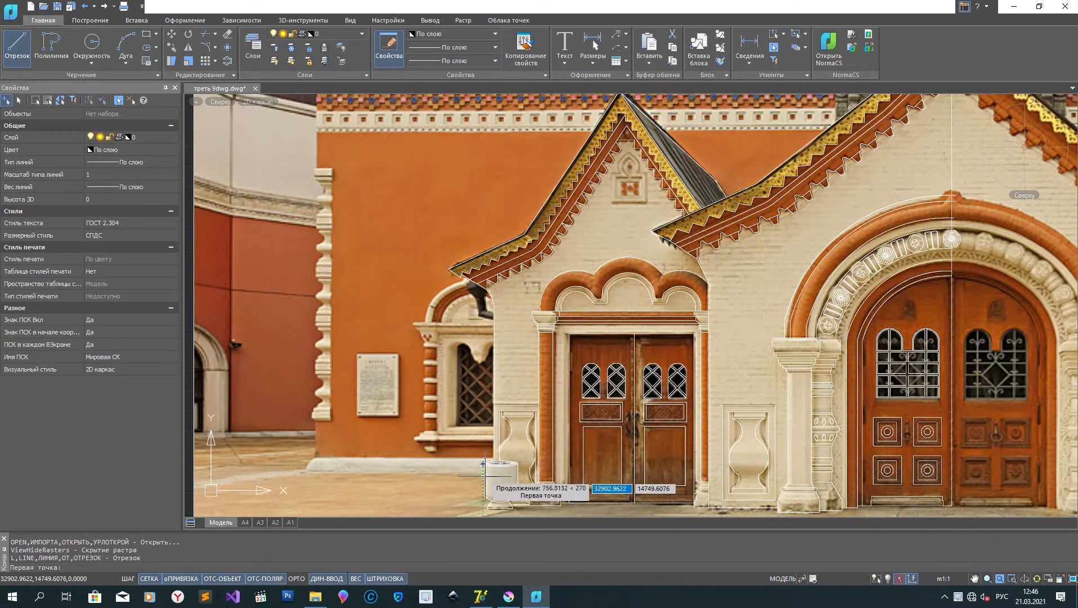
pyautogui.click(483, 463)
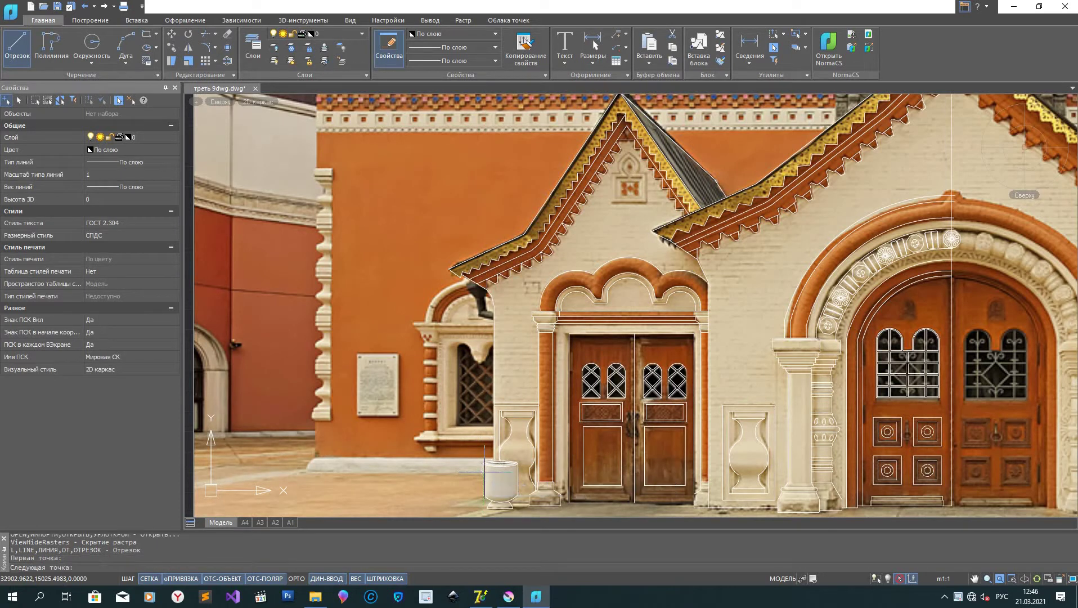
pyautogui.click(306, 472)
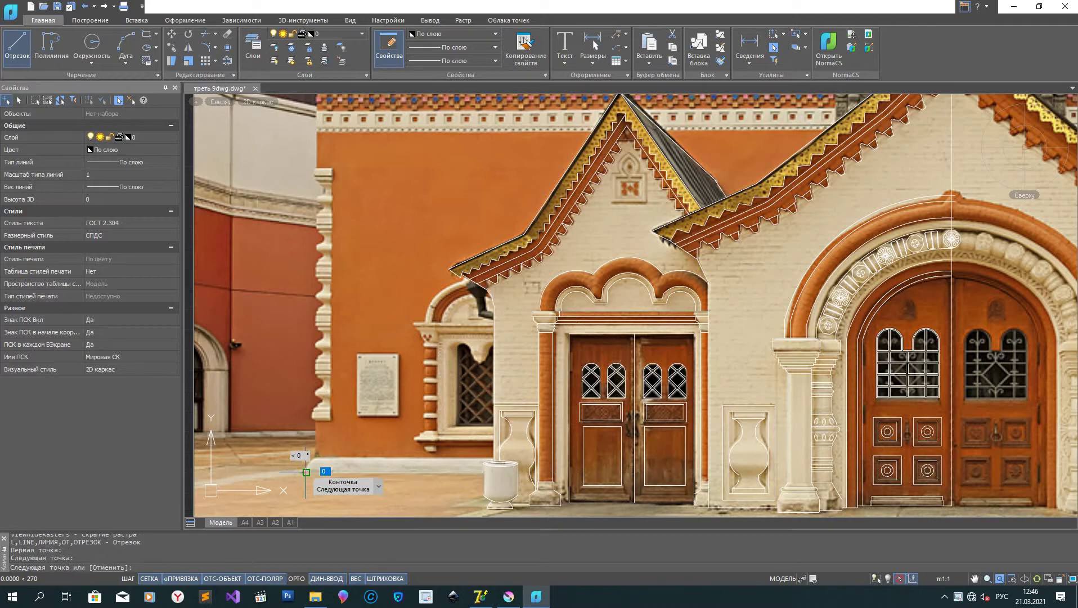
pyautogui.scroll(5, 308, 466)
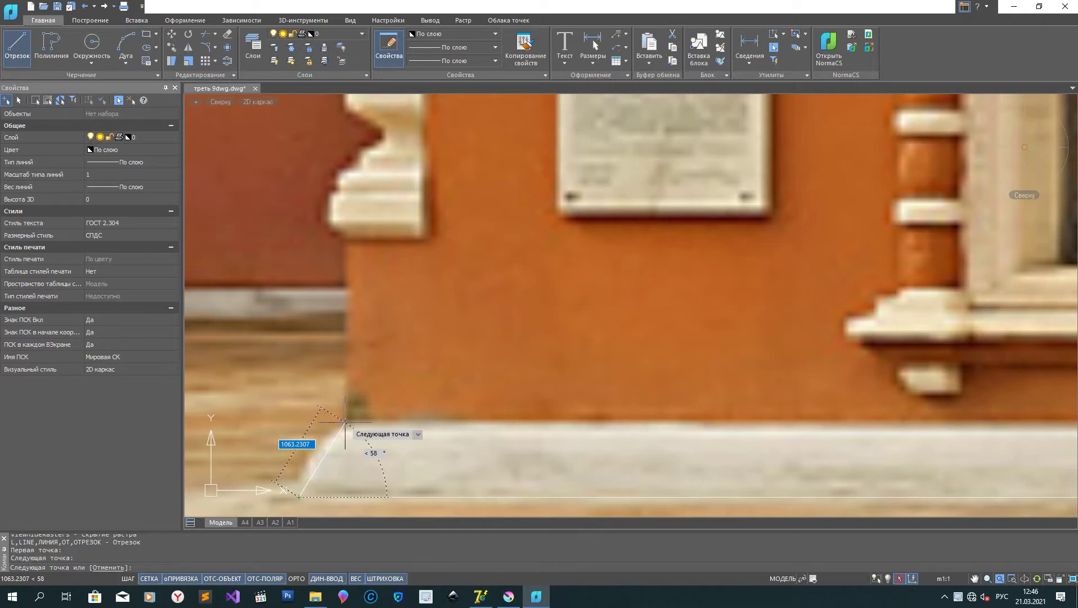
pyautogui.click(299, 468)
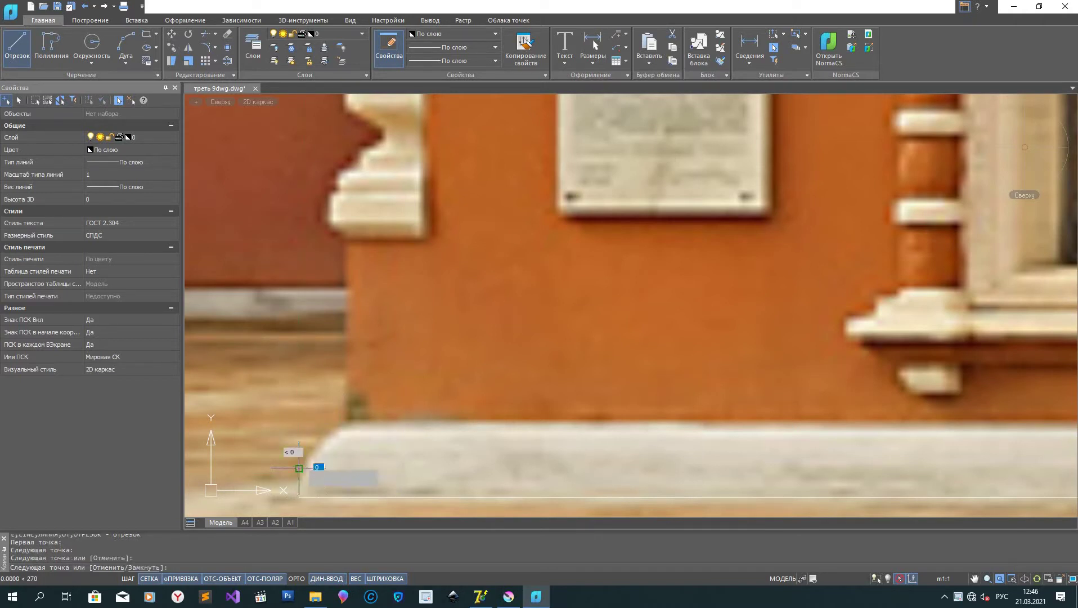
pyautogui.click(338, 422)
# Step: Continue the plinth outline horizontally along its top edge to the white porch wall and end the line there
pyautogui.scroll(-3, 562, 426)
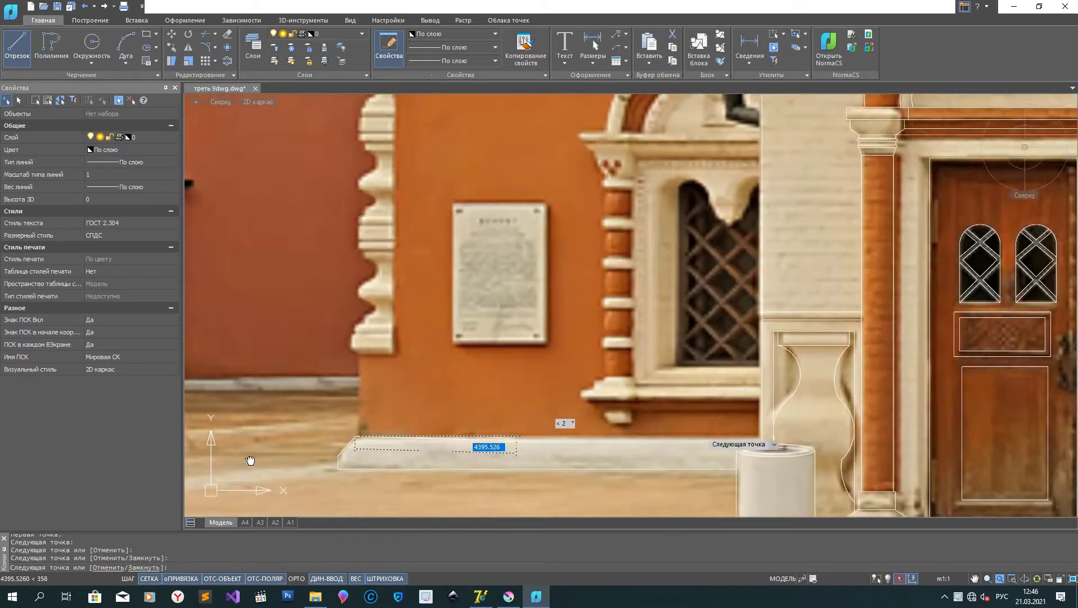
pyautogui.moveTo(561, 426); pyautogui.dragTo(305, 450, button='middle')
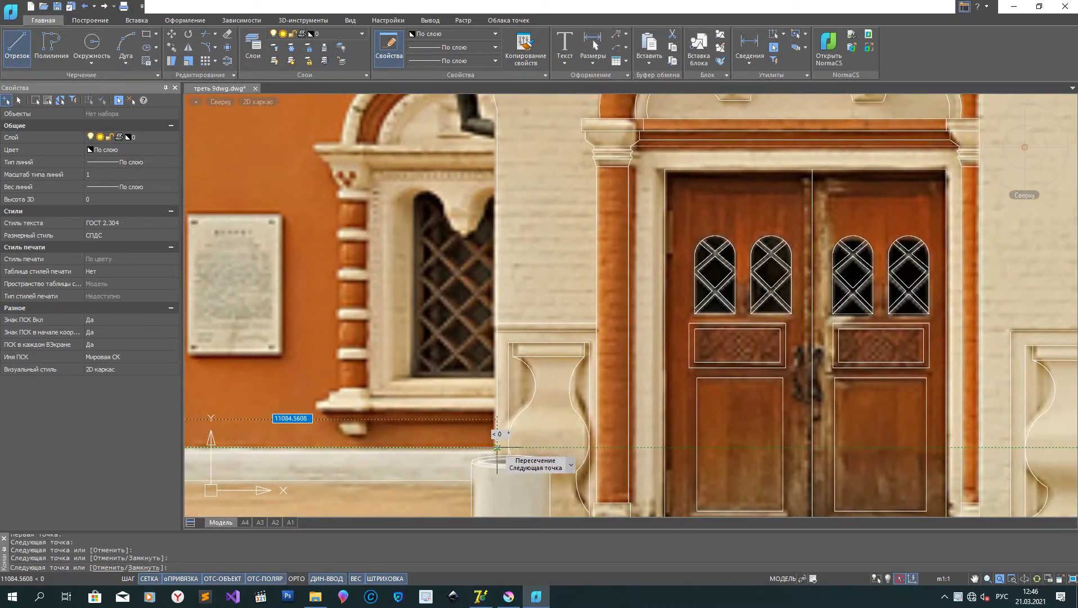
pyautogui.rightClick(365, 470)
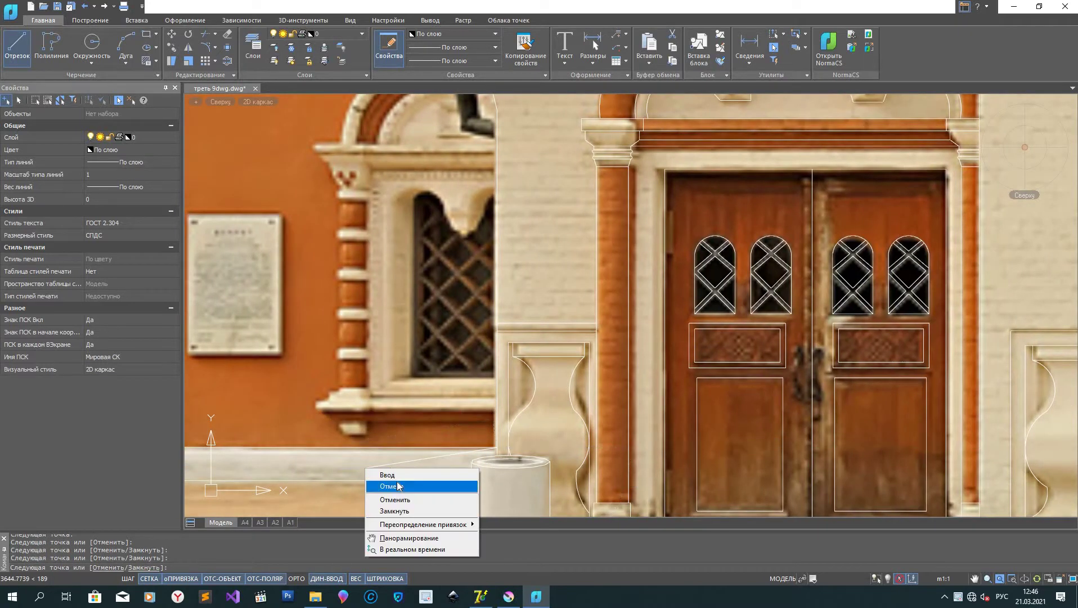
pyautogui.click(398, 480)
pyautogui.rightClick(398, 481)
pyautogui.press('Escape')
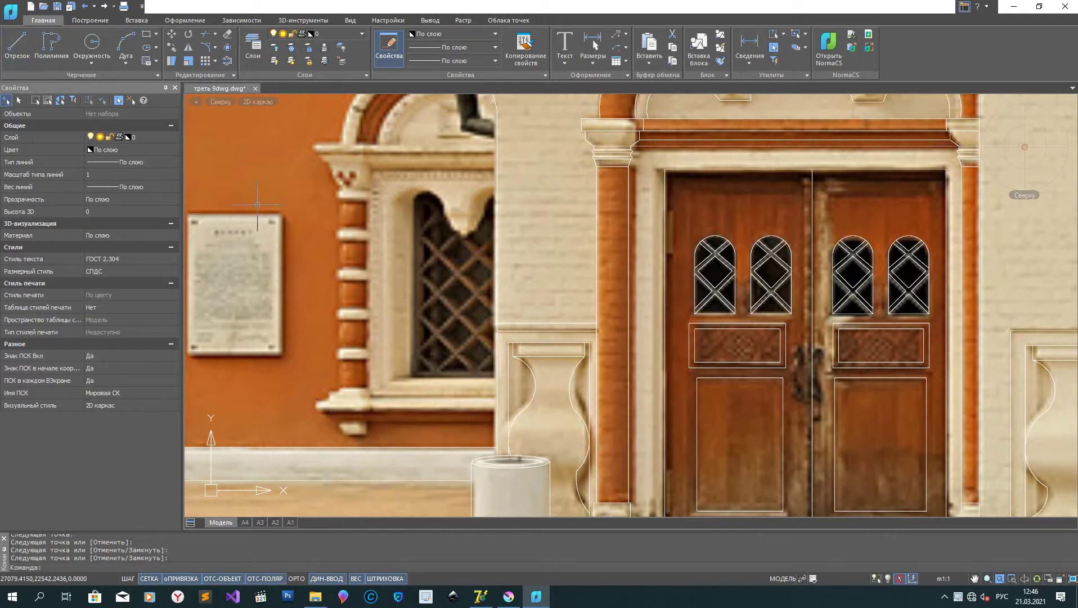
# Step: Draw a line up the orange wall's outer corner from the plinth to the carved corner column and across the column's base
pyautogui.scroll(-2, 408, 221)
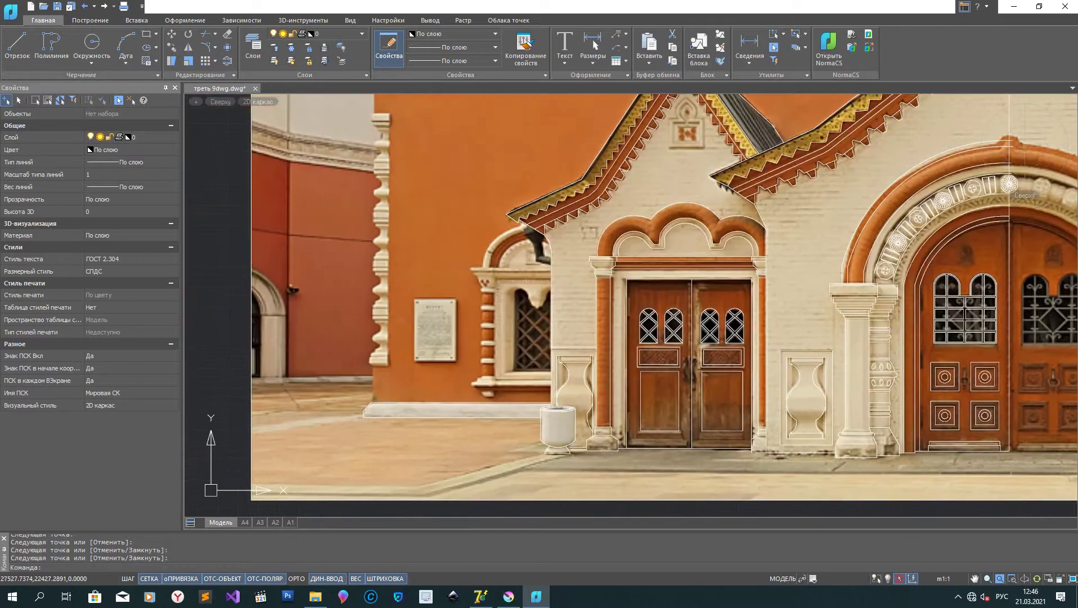
pyautogui.scroll(1, 460, 323)
pyautogui.scroll(-2, 398, 314)
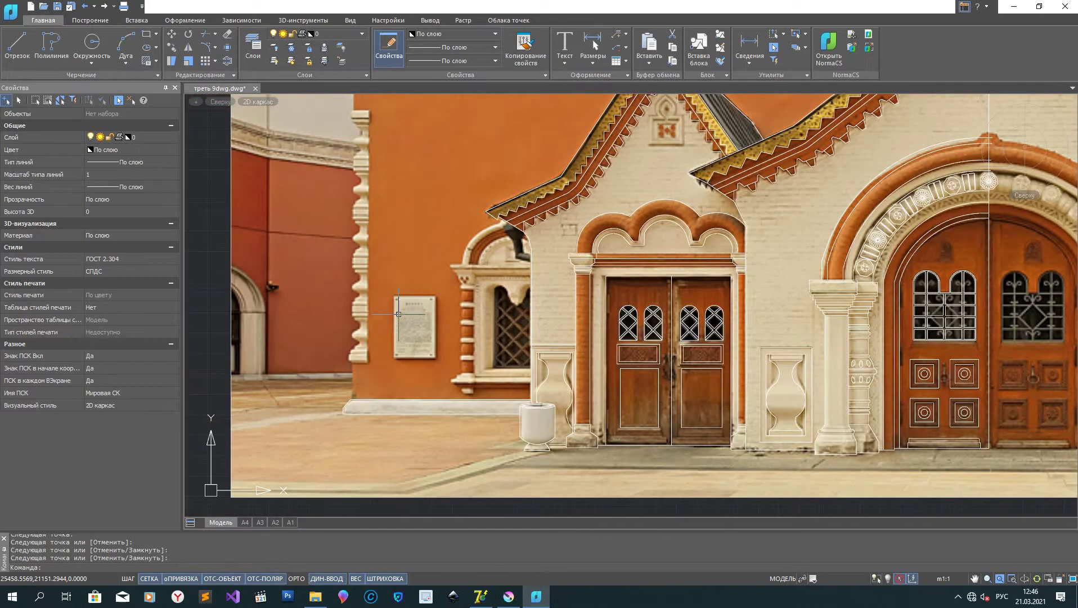
pyautogui.moveTo(408, 386); pyautogui.dragTo(430, 473, button='middle')
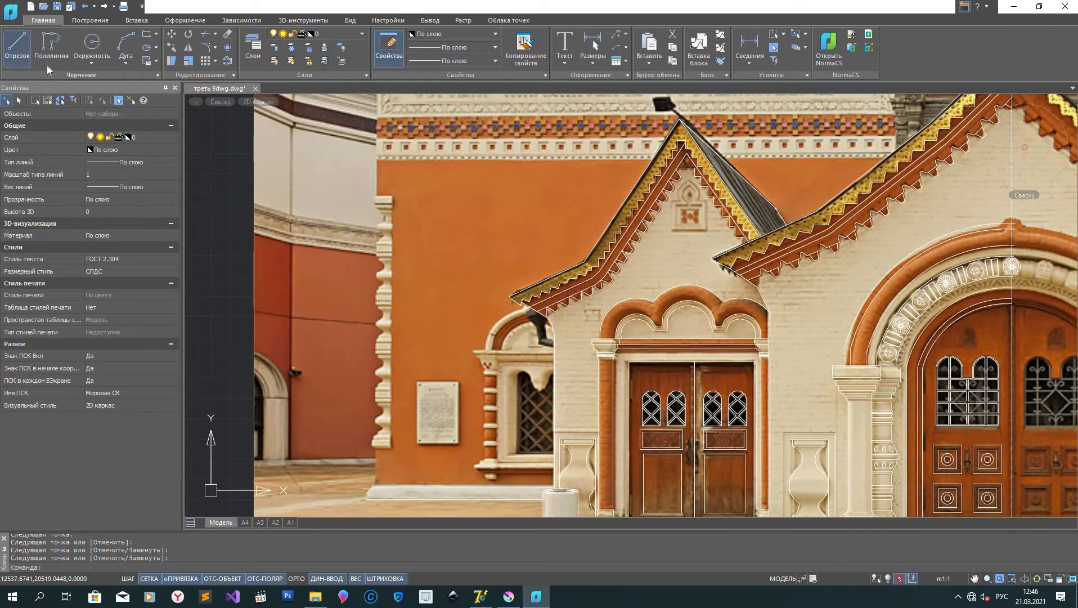
pyautogui.click(17, 46)
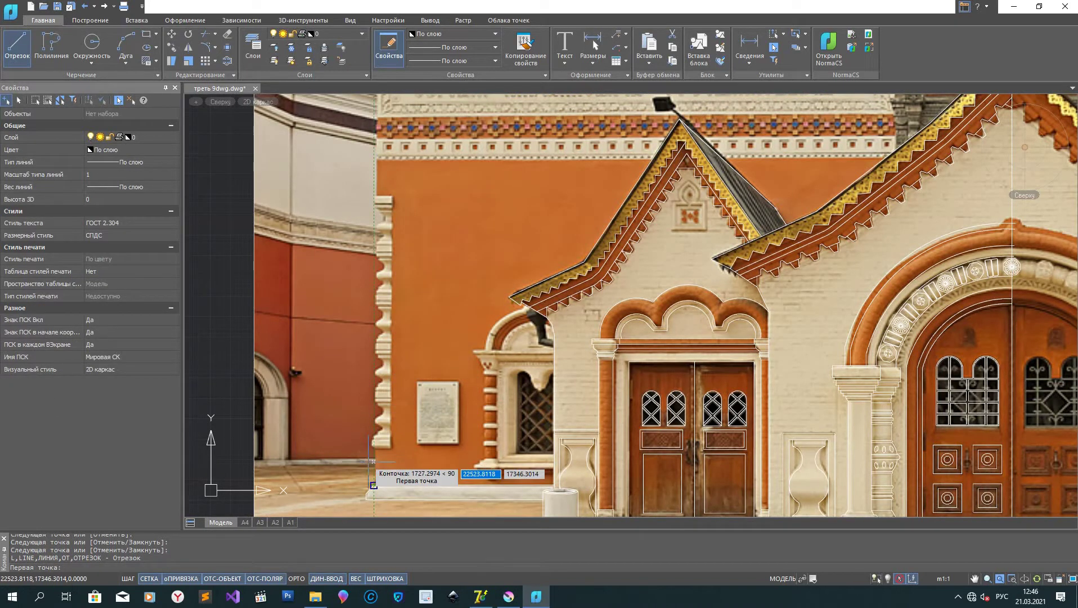
pyautogui.scroll(2, 373, 484)
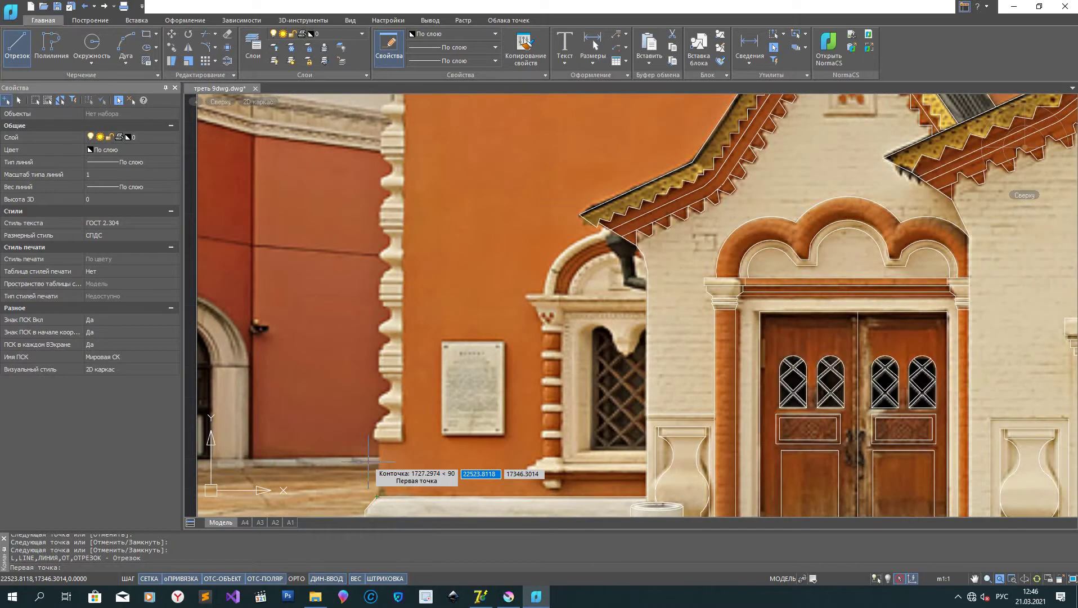
pyautogui.click(377, 497)
pyautogui.click(376, 444)
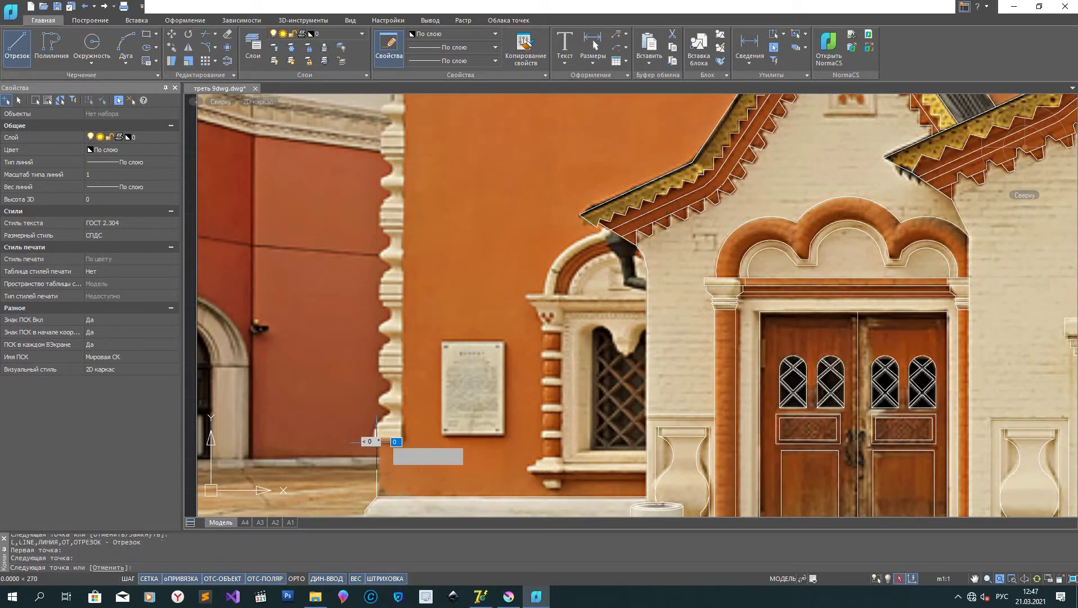
pyautogui.click(402, 442)
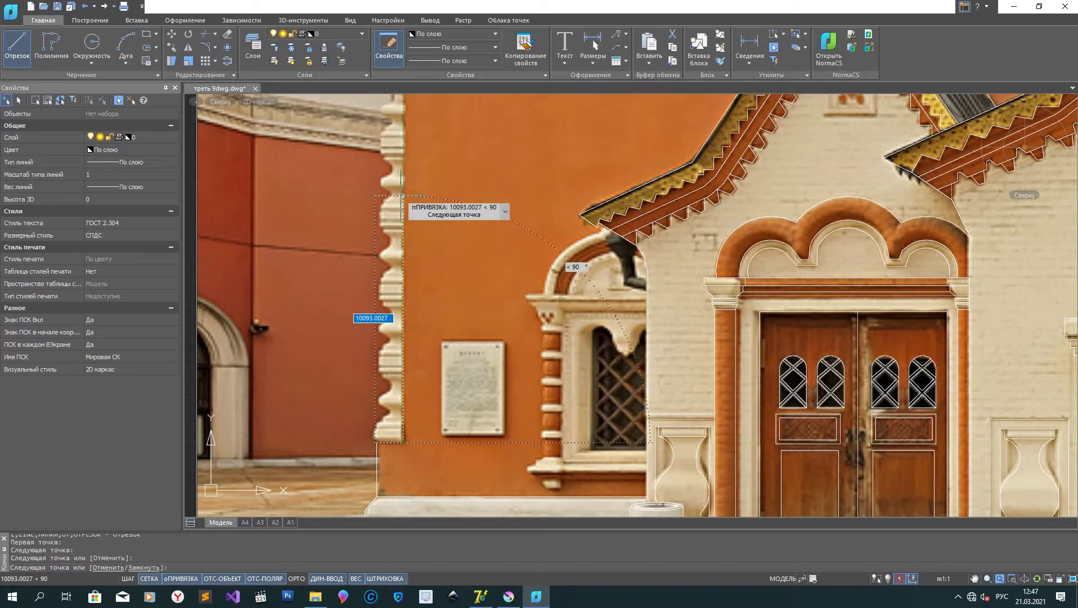
# Step: Continue the outline up the column's inner side, about 920 units across its top, and about 11350 units up to the cornice moulding
pyautogui.moveTo(397, 376); pyautogui.dragTo(393, 510, button='middle')
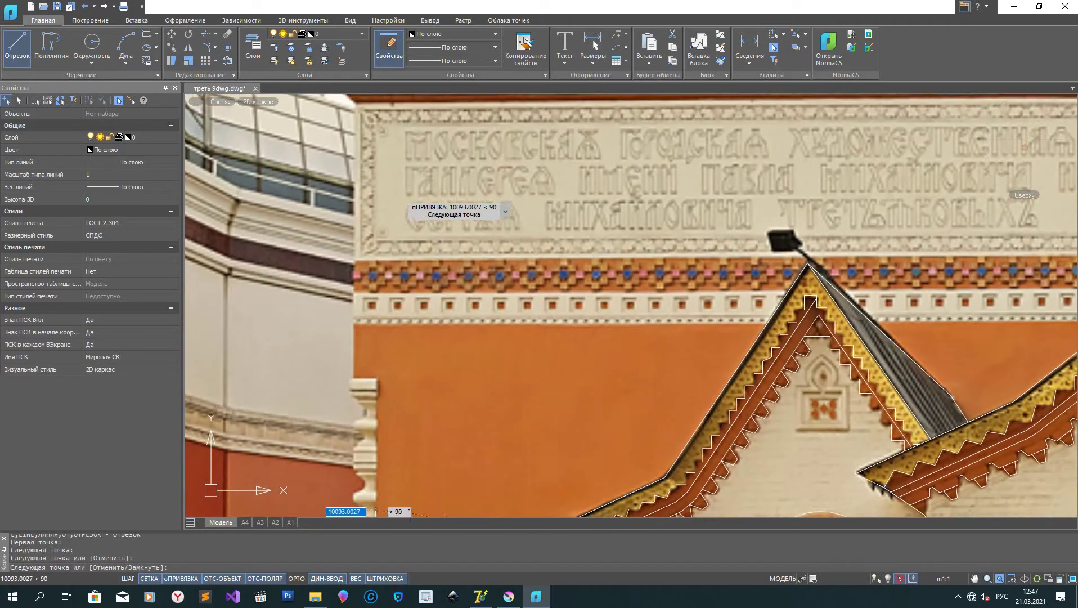
pyautogui.click(376, 381)
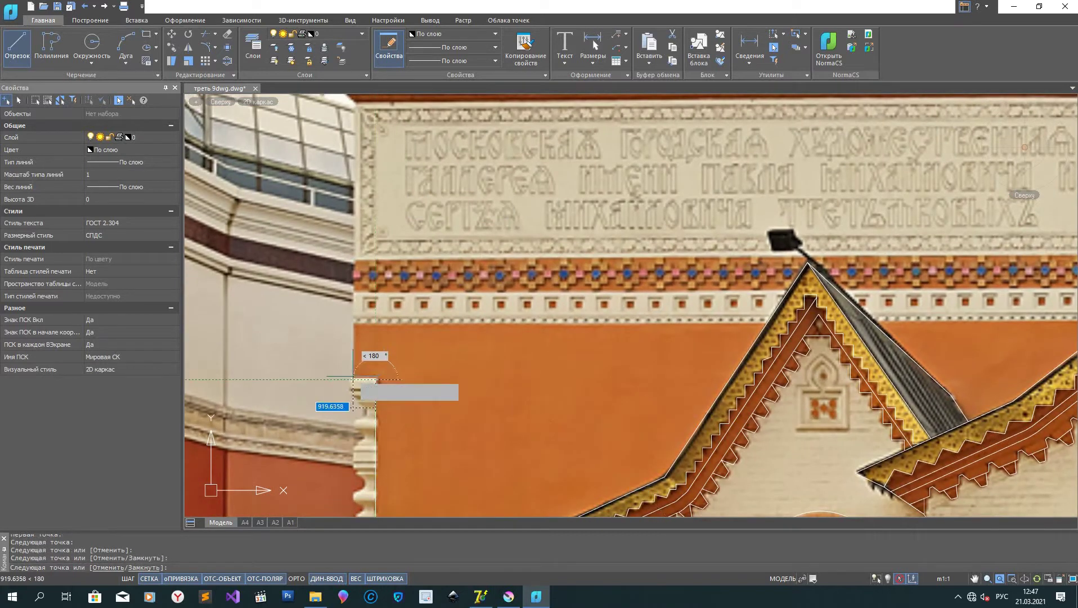
pyautogui.click(353, 379)
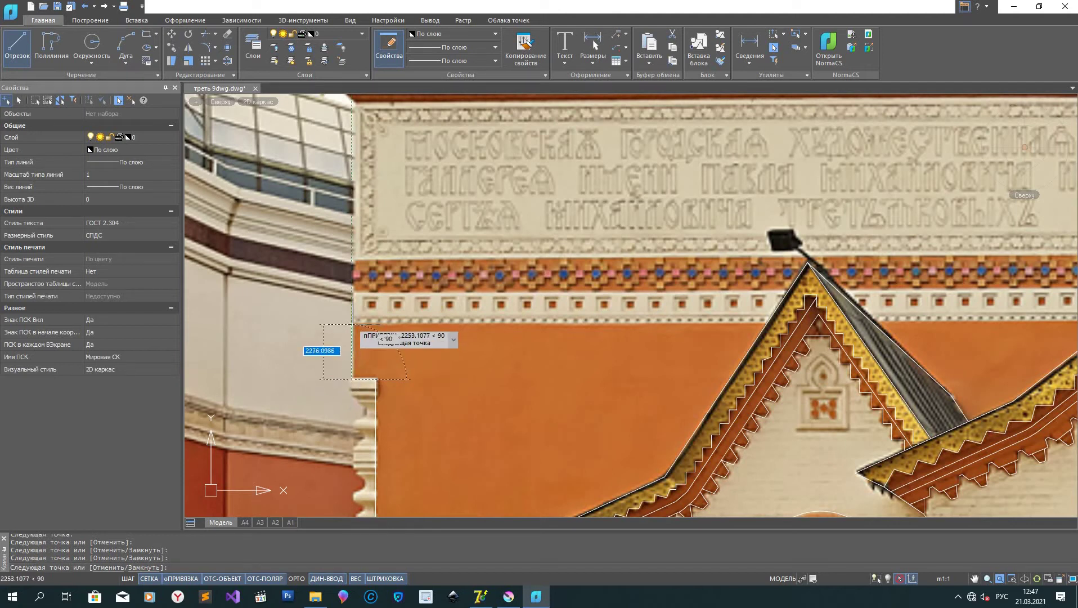
pyautogui.scroll(-5, 353, 203)
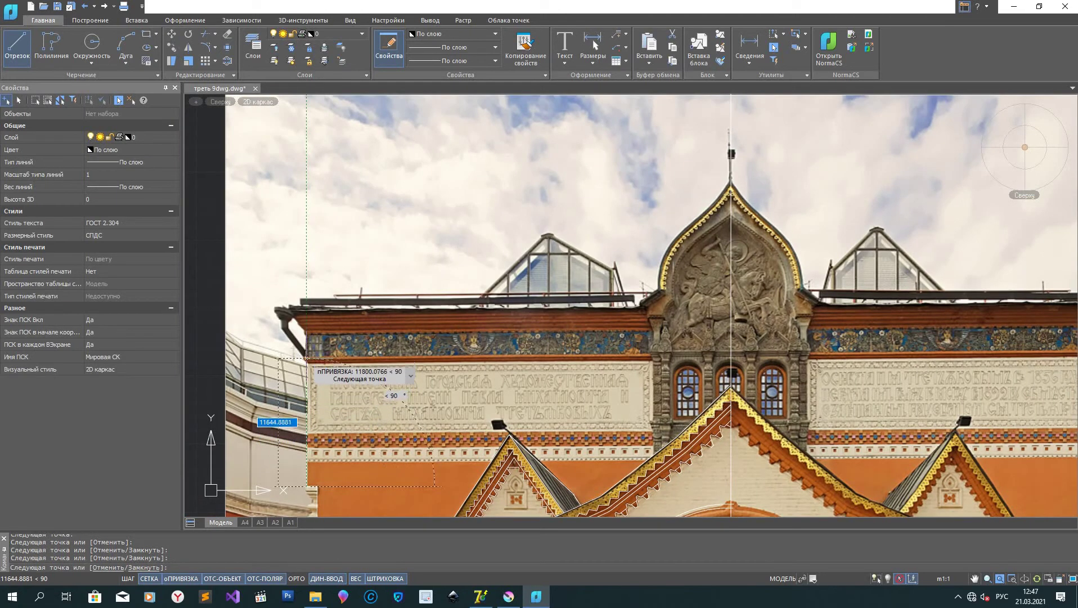
pyautogui.scroll(5, 306, 362)
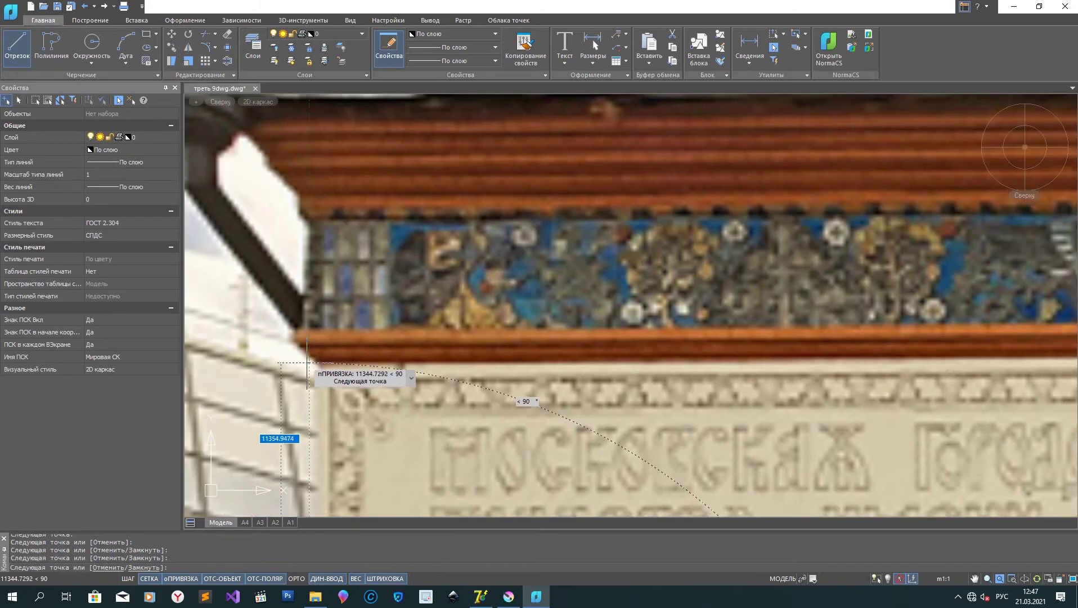
pyautogui.click(308, 361)
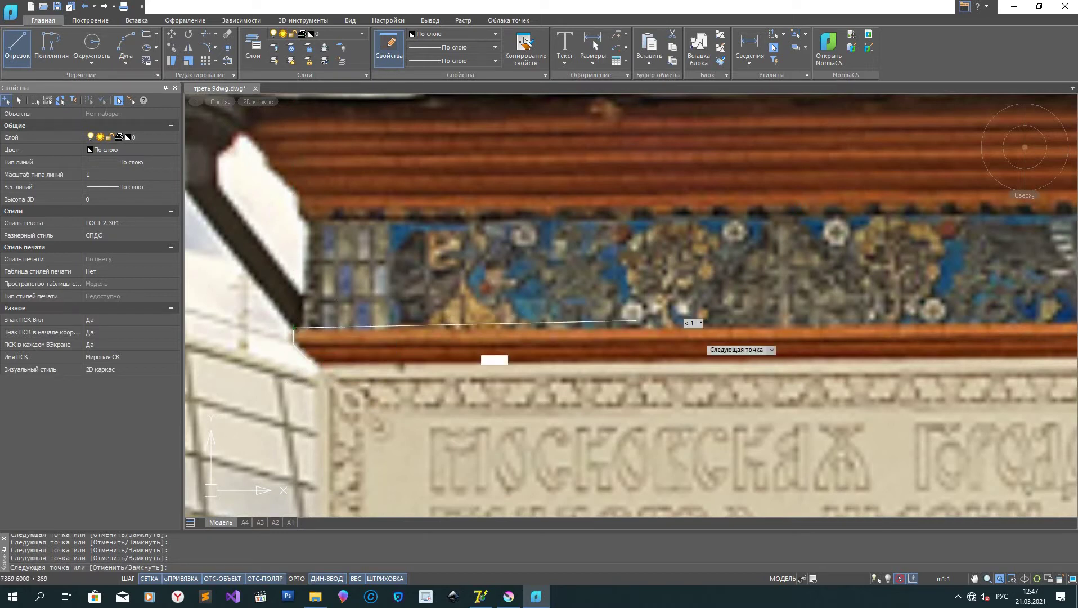
# Step: Extend the outline about 32000 units horizontally along the moulding below the mosaic frieze to the central tower and end the line
pyautogui.scroll(-3, 717, 340)
pyautogui.moveTo(718, 347); pyautogui.dragTo(177, 375, button='middle')
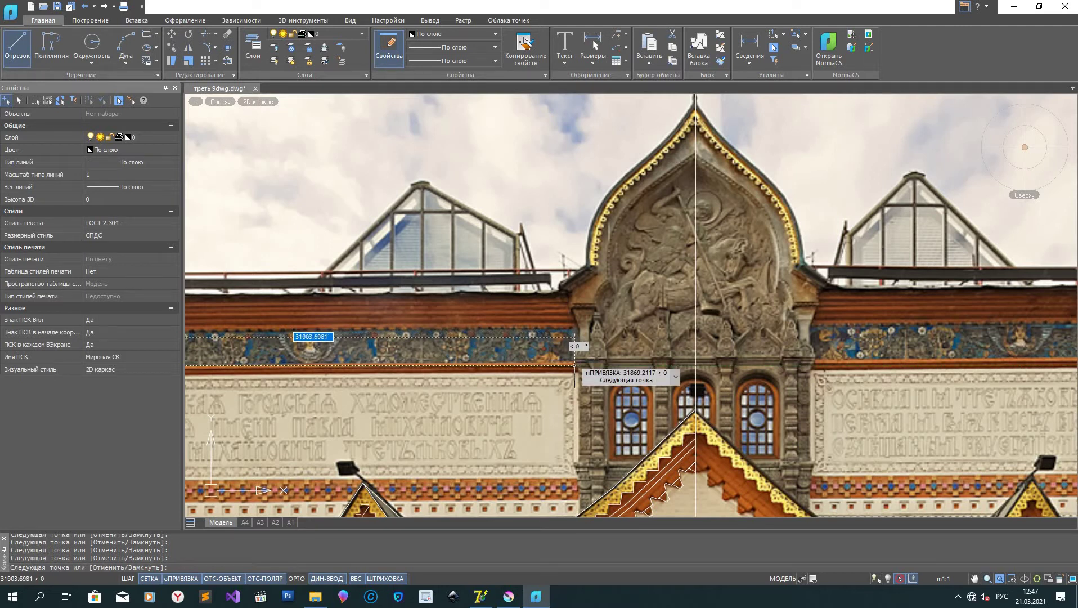
pyautogui.scroll(3, 574, 361)
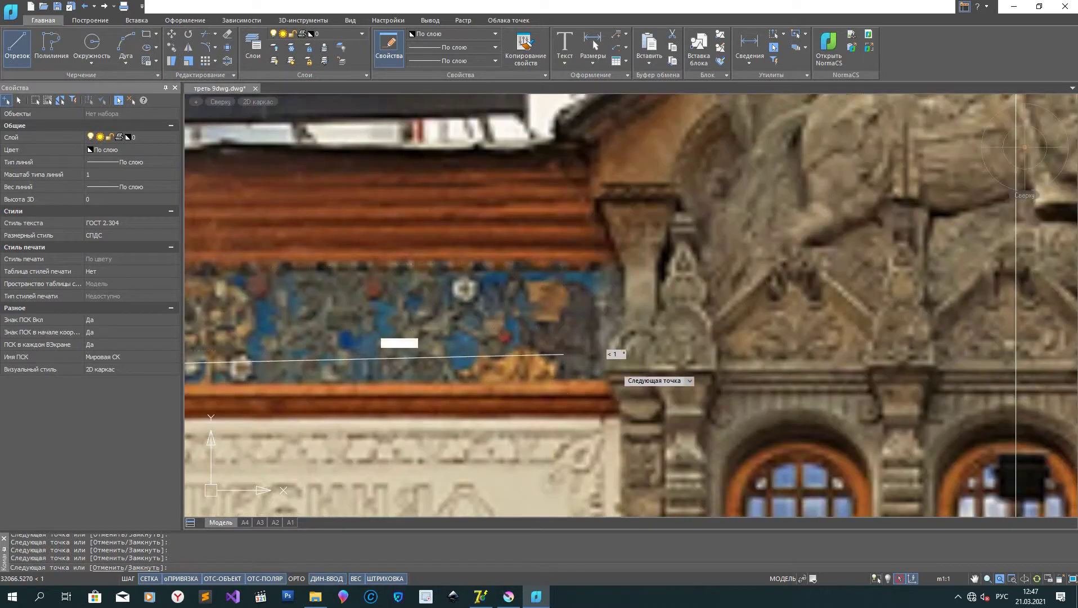
pyautogui.click(611, 377)
pyautogui.scroll(-3, 619, 375)
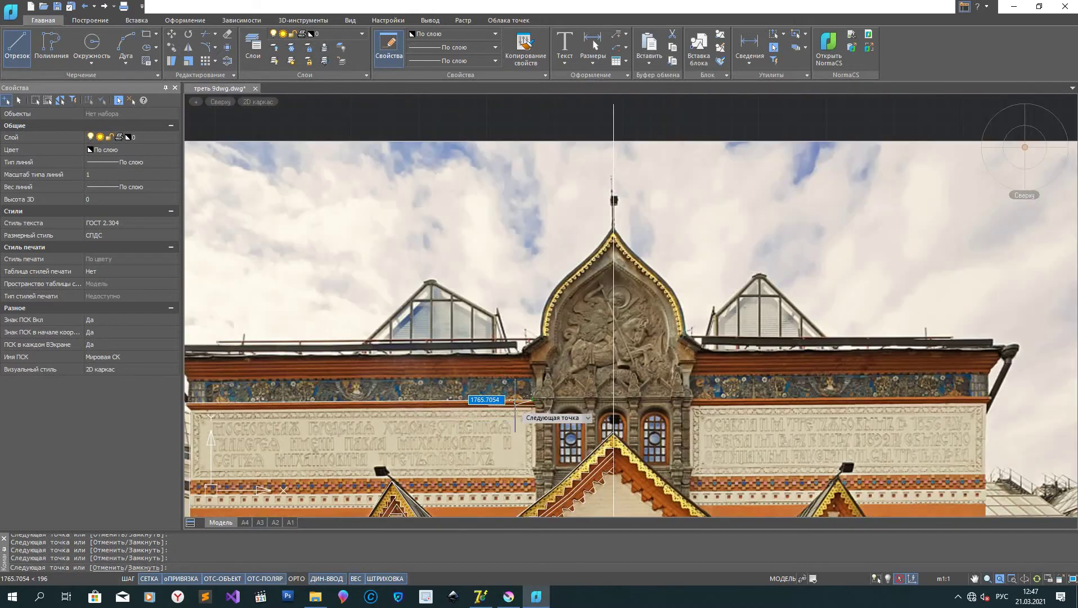
pyautogui.rightClick(423, 429)
pyautogui.click(442, 436)
pyautogui.scroll(-2, 500, 441)
pyautogui.moveTo(500, 441)
pyautogui.mouseDown(button='middle')
pyautogui.moveTo(546, 399)
pyautogui.moveTo(583, 326)
pyautogui.mouseUp(button='middle')
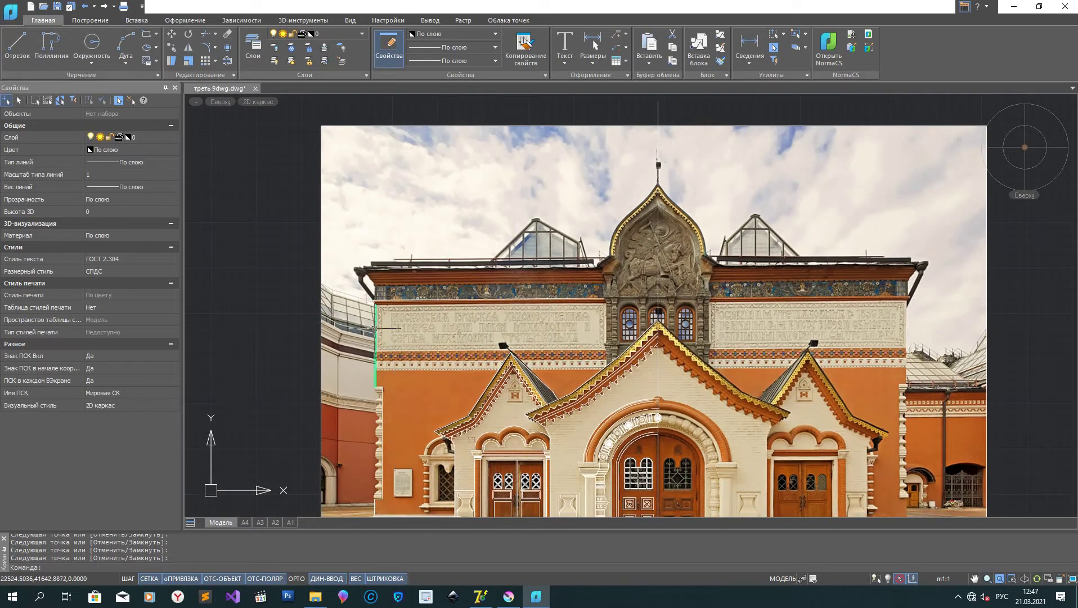
# Step: Draw a horizontal line across the carved corner column's base block, just above its bottom edge, ending at the column's outer edge
pyautogui.scroll(5, 374, 327)
pyautogui.scroll(-5, 640, 428)
pyautogui.scroll(2, 450, 367)
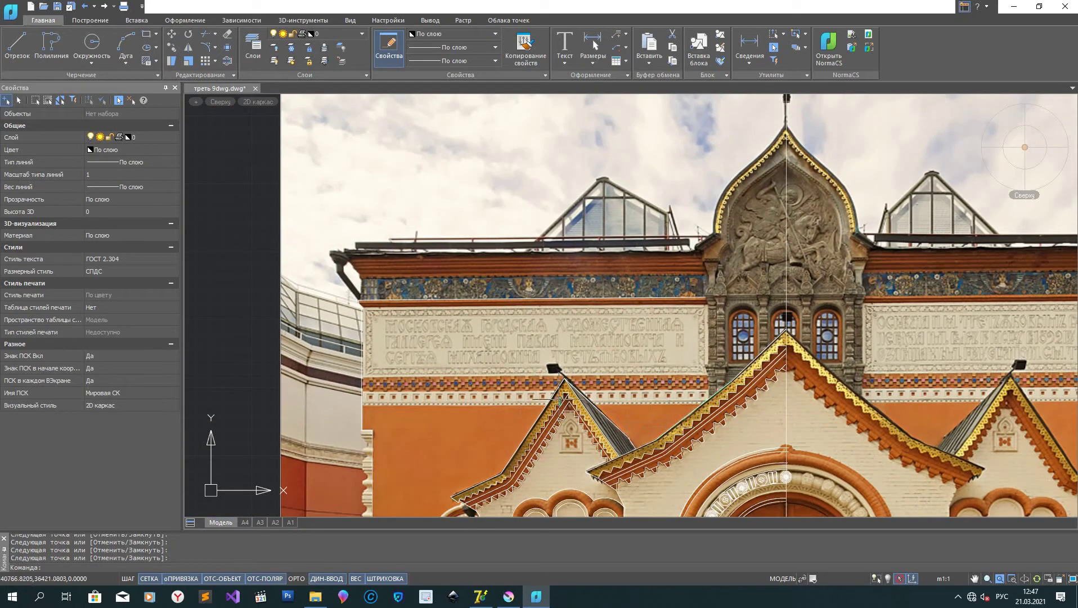
pyautogui.moveTo(545, 284); pyautogui.dragTo(703, 130, button='middle')
pyautogui.scroll(5, 482, 390)
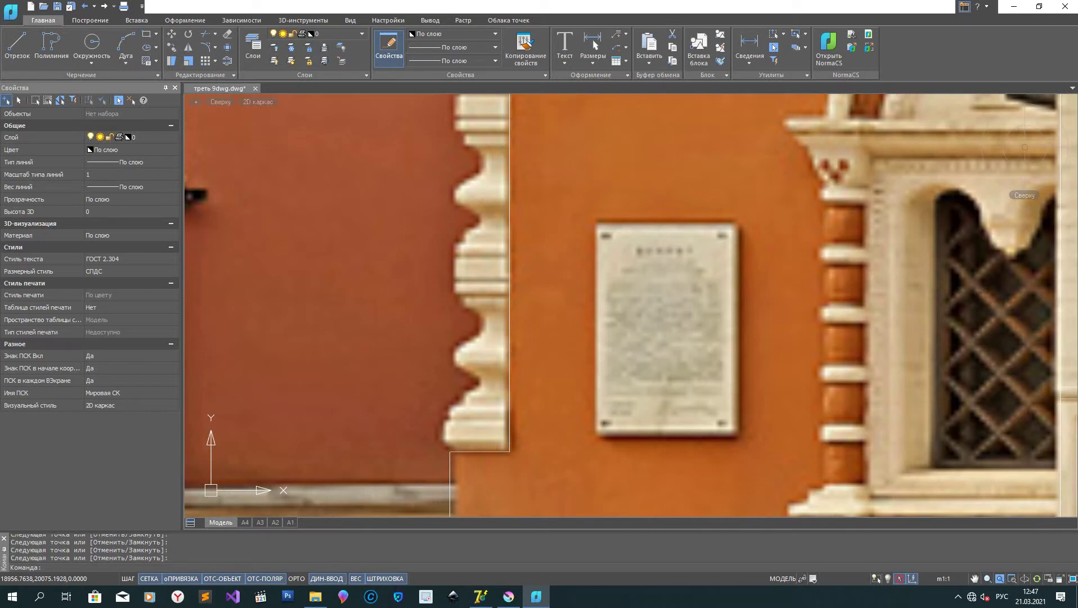
pyautogui.click(7, 54)
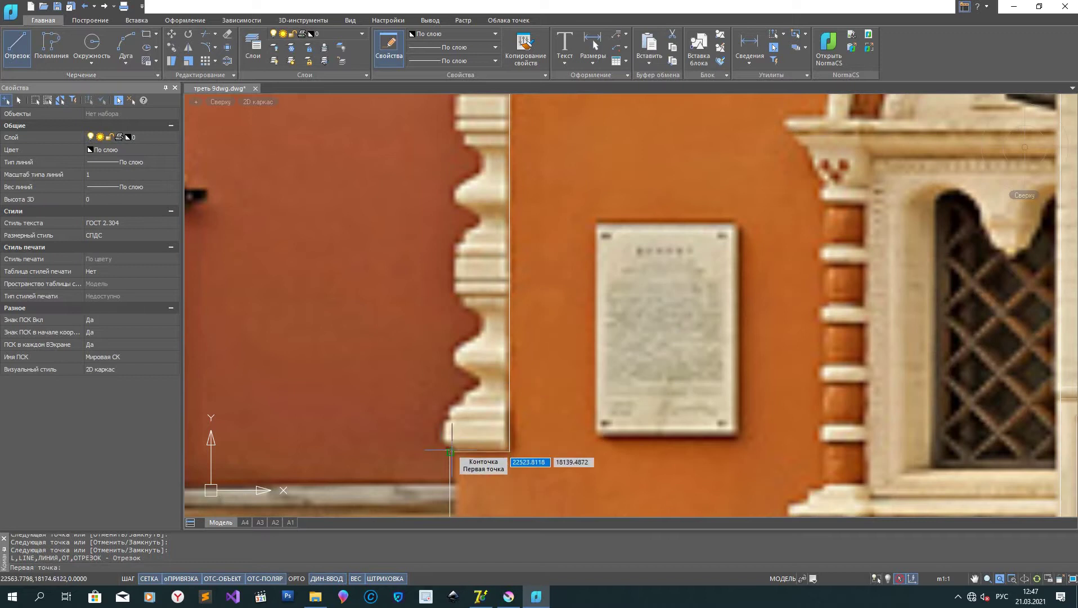
pyautogui.click(509, 437)
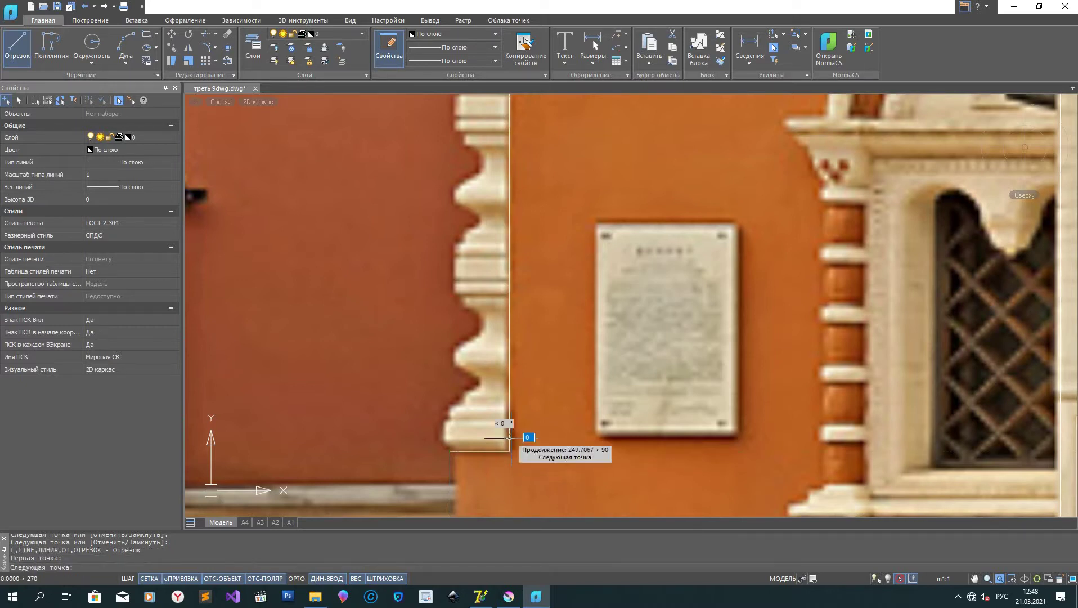
pyautogui.click(445, 437)
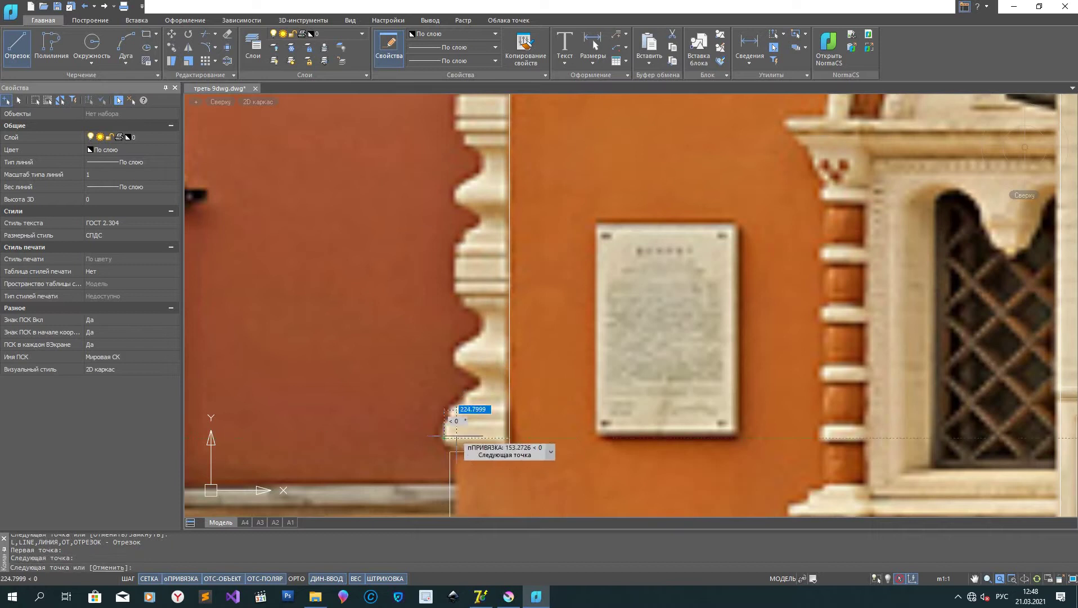
pyautogui.rightClick(494, 414)
pyautogui.click(523, 427)
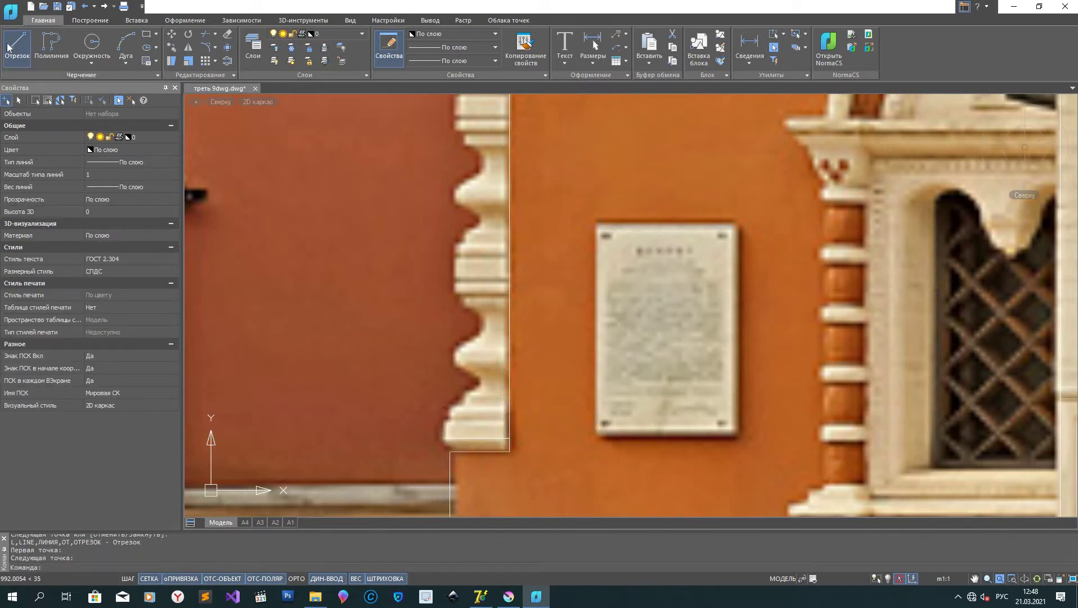
# Step: Draw a second horizontal line across the corner column along the upper edge of its base block
pyautogui.click(509, 428)
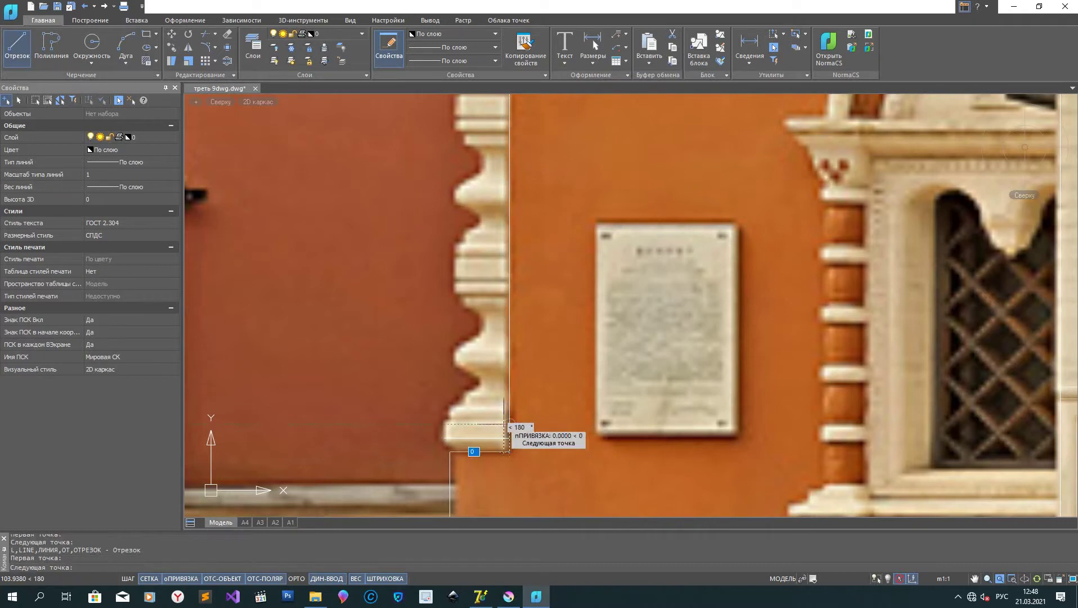
pyautogui.click(450, 423)
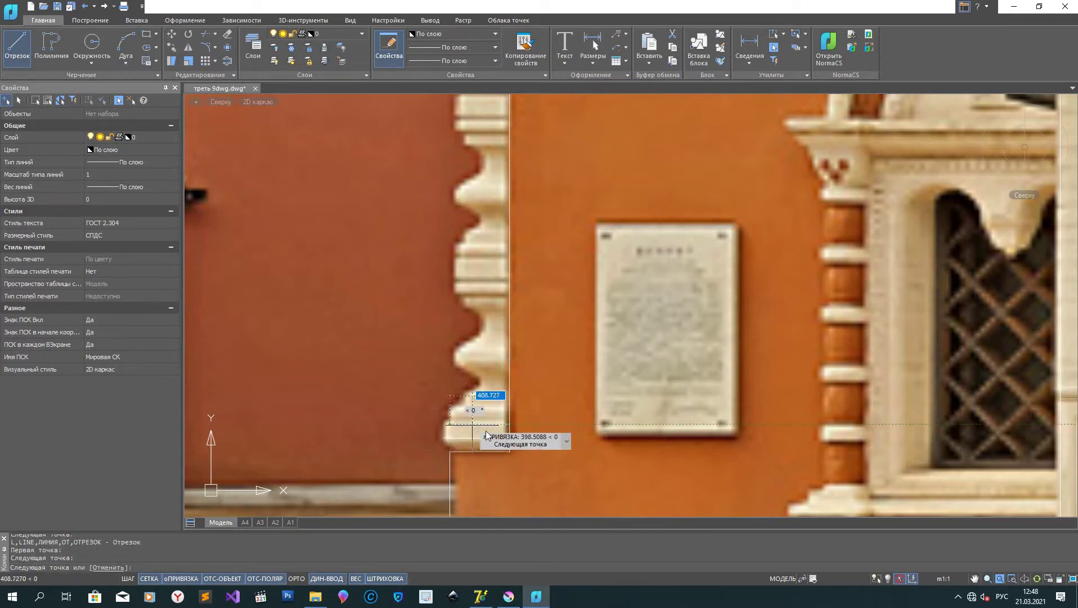
pyautogui.rightClick(486, 434)
pyautogui.click(496, 445)
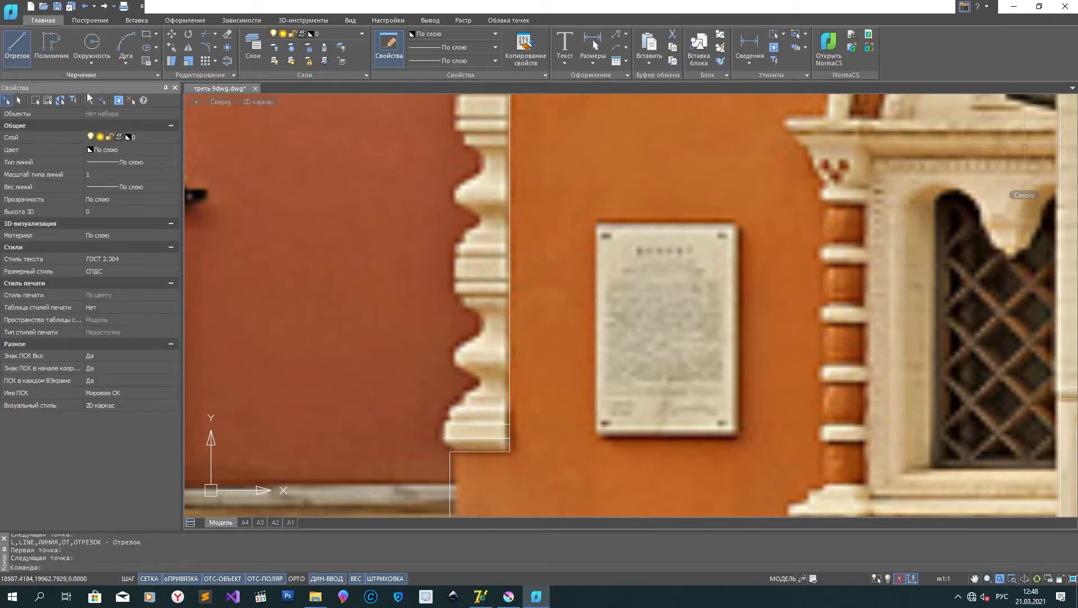
# Step: Draw a third horizontal line across the corner column's base, just above the base block's upper edge, from the inner side to the outer edge
pyautogui.press('Return')
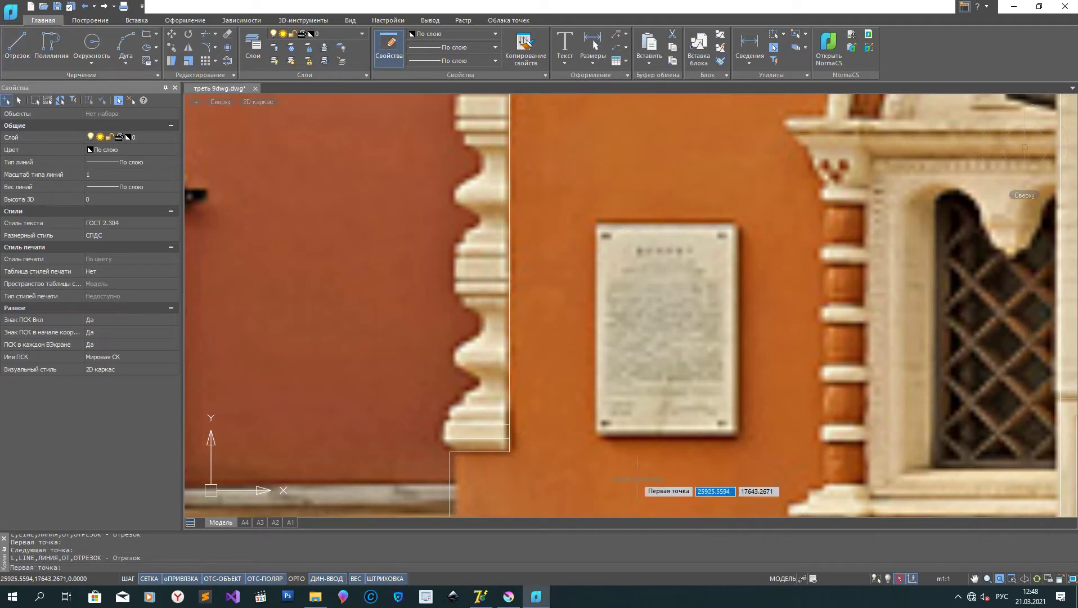
pyautogui.click(510, 422)
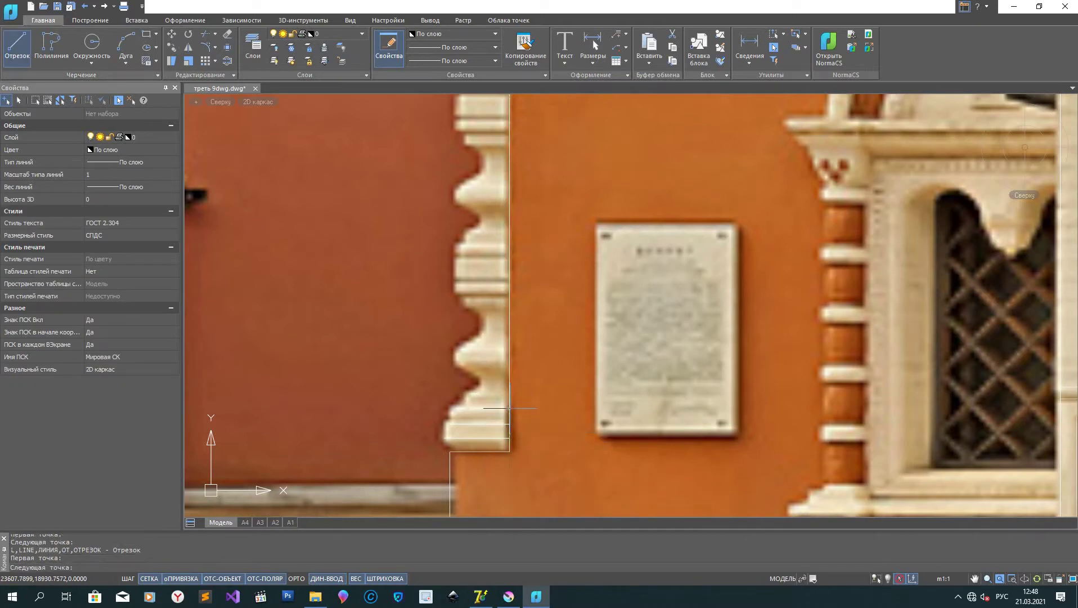
pyautogui.rightClick(457, 413)
pyautogui.click(495, 441)
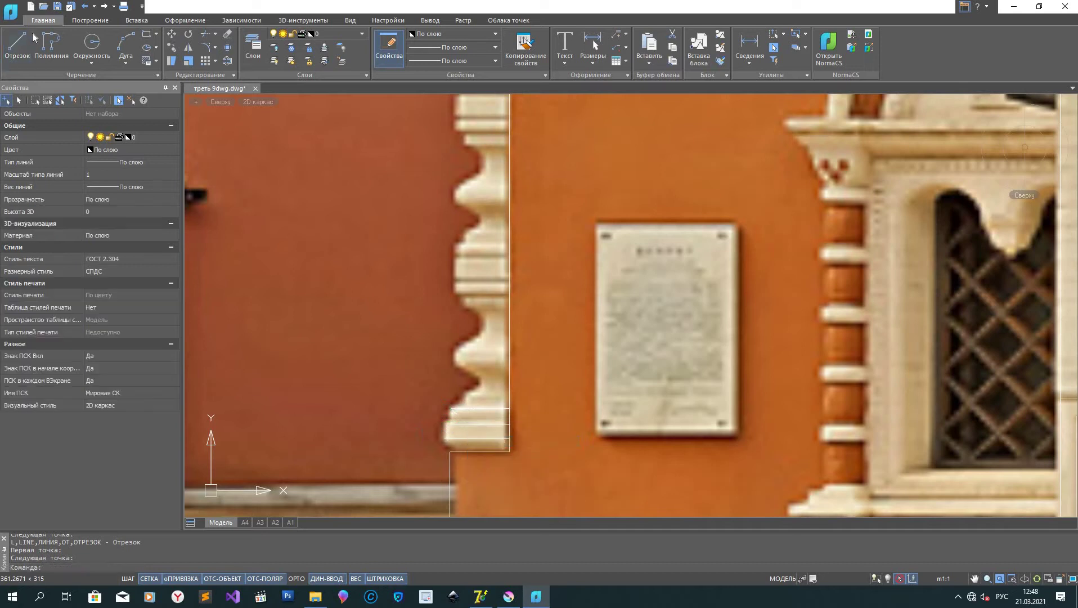
# Step: Draw a short line up the column's inner side from the top base line and about 700 units across the next base moulding
pyautogui.click(18, 52)
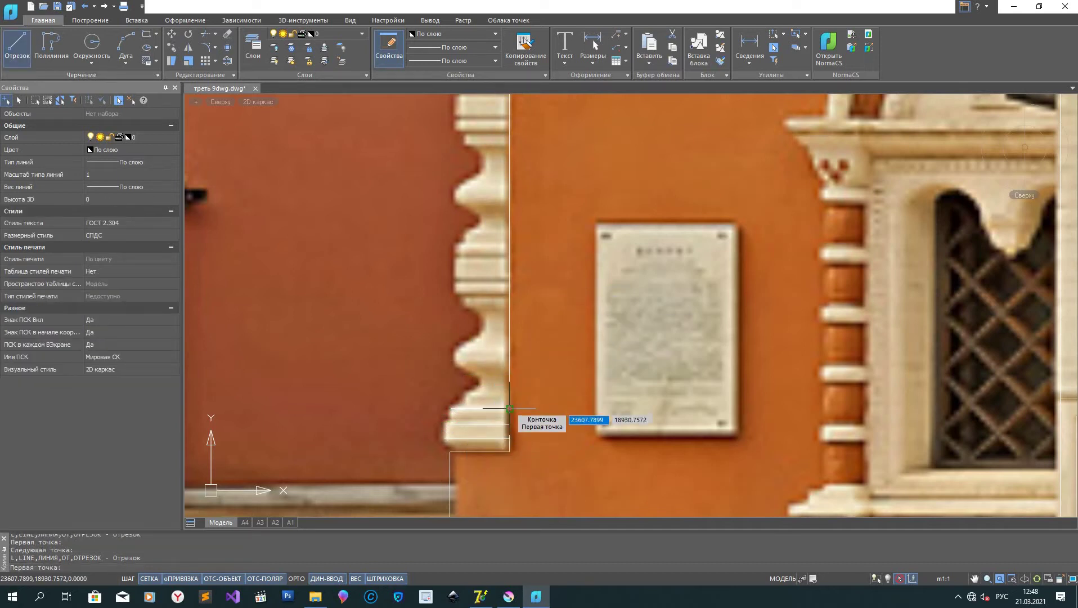
pyautogui.click(510, 400)
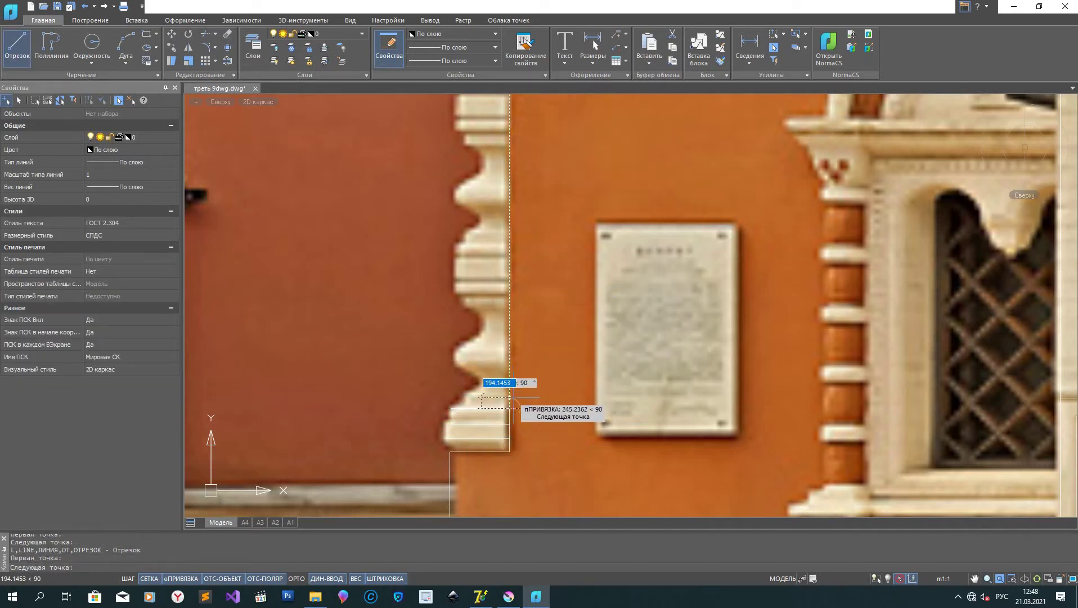
pyautogui.click(511, 399)
pyautogui.click(465, 395)
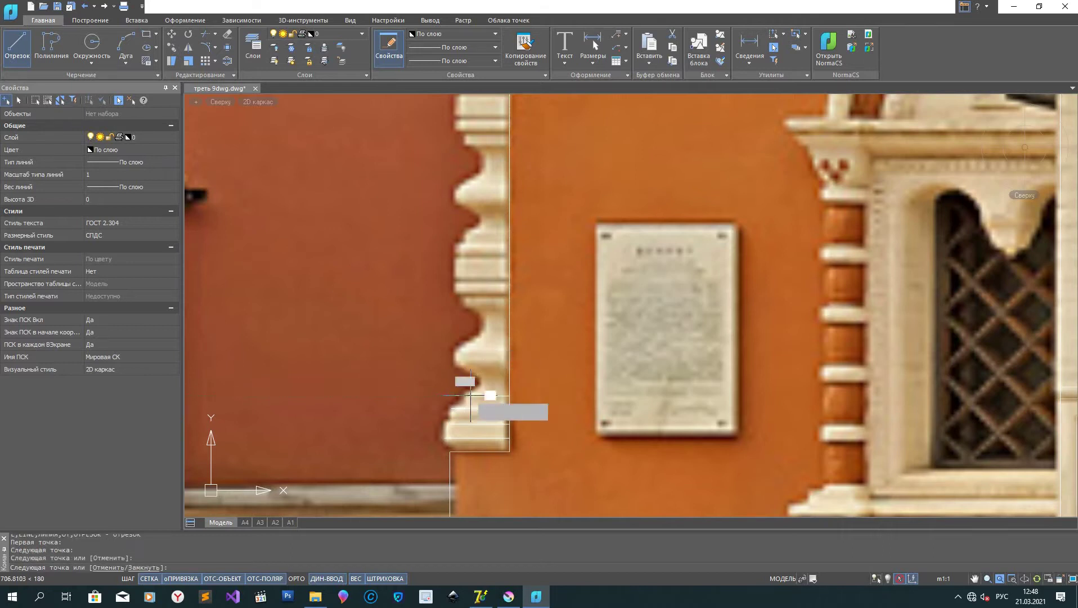
pyautogui.rightClick(473, 391)
pyautogui.click(498, 410)
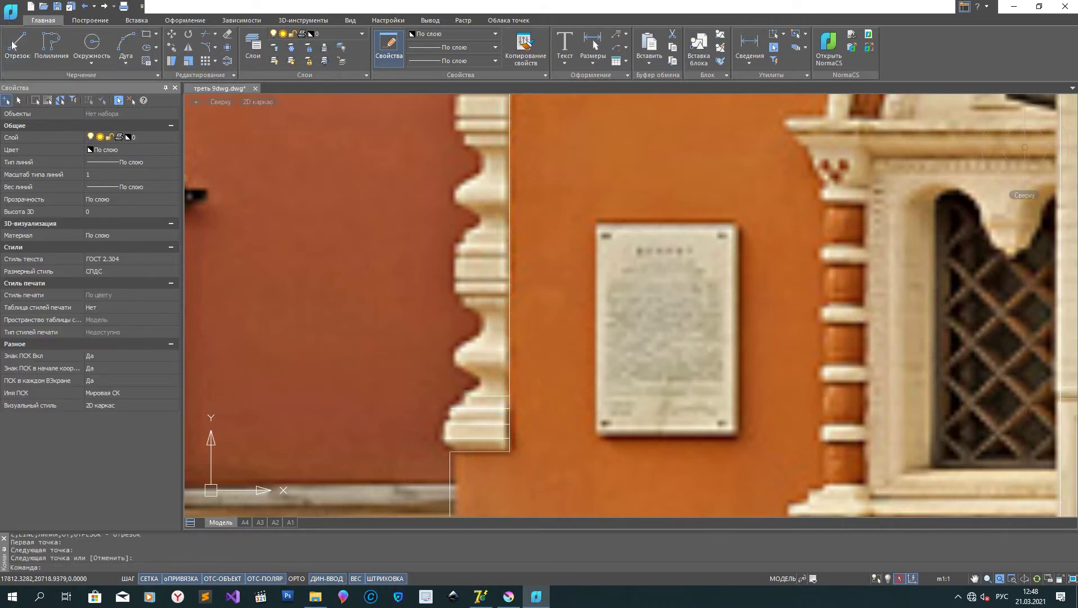
# Step: Draw a horizontal line across the next carved block up the column, along the bottom edge of its lower band
pyautogui.press('Return')
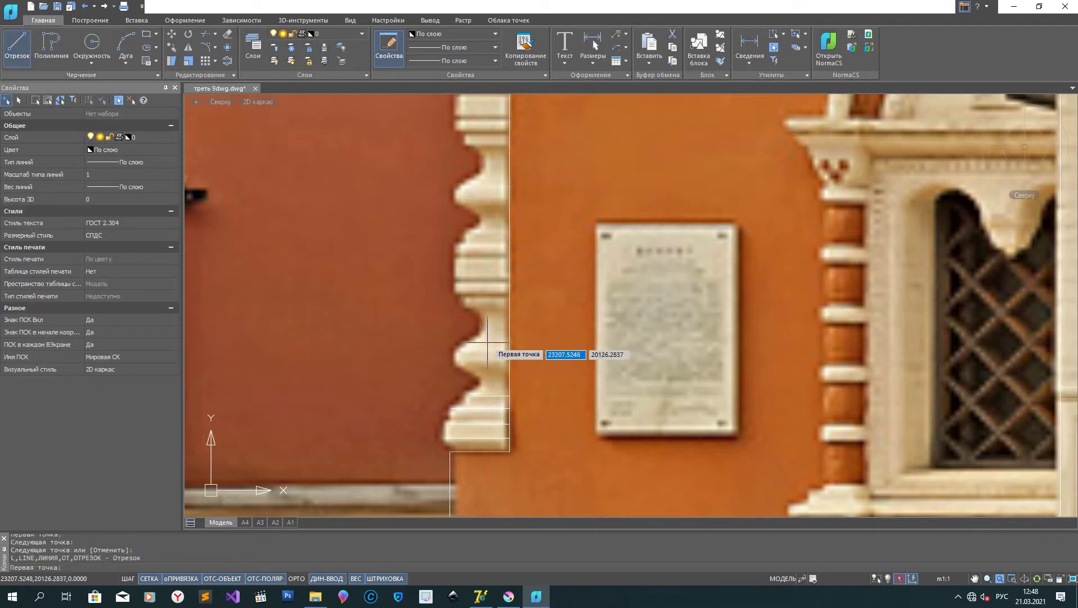
pyautogui.scroll(-2, 503, 355)
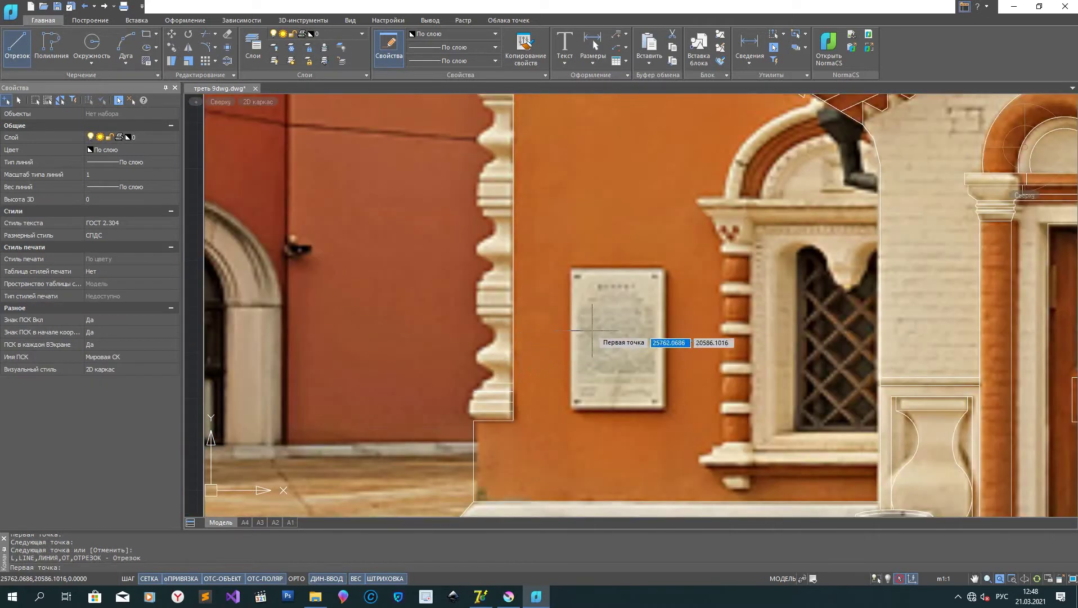
pyautogui.moveTo(527, 355)
pyautogui.mouseDown(button='middle')
pyautogui.moveTo(500, 452)
pyautogui.moveTo(509, 454)
pyautogui.mouseUp(button='middle')
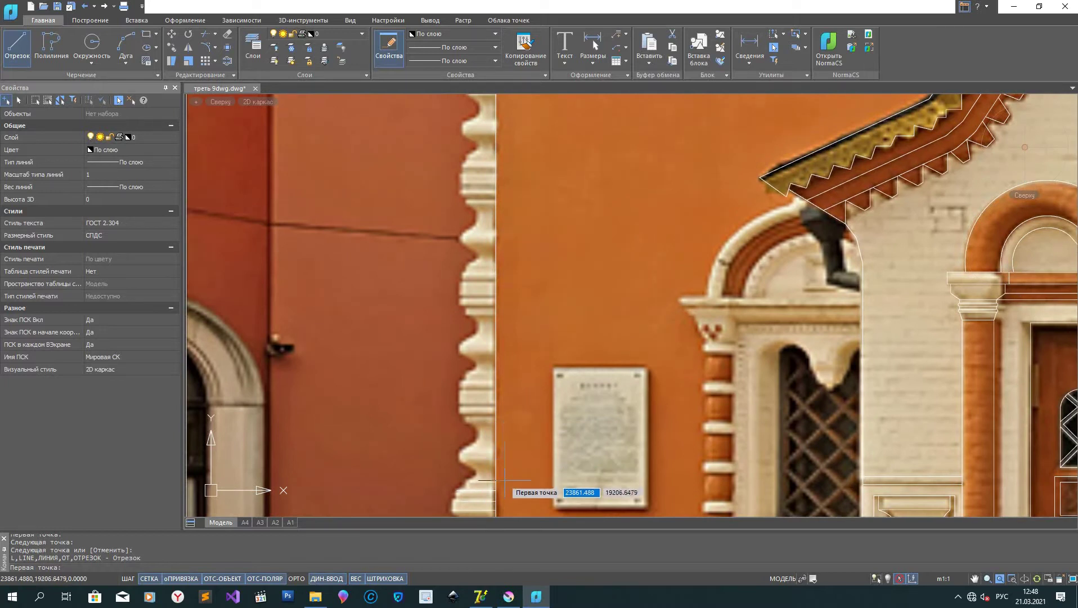
pyautogui.scroll(5, 495, 420)
pyautogui.click(505, 404)
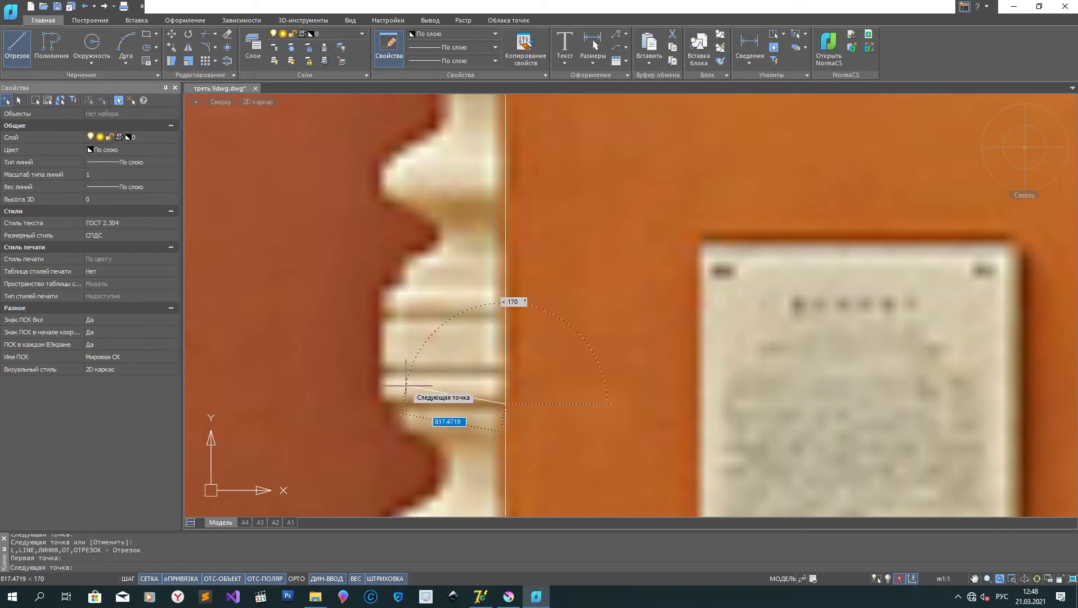
pyautogui.click(380, 404)
pyautogui.rightClick(457, 380)
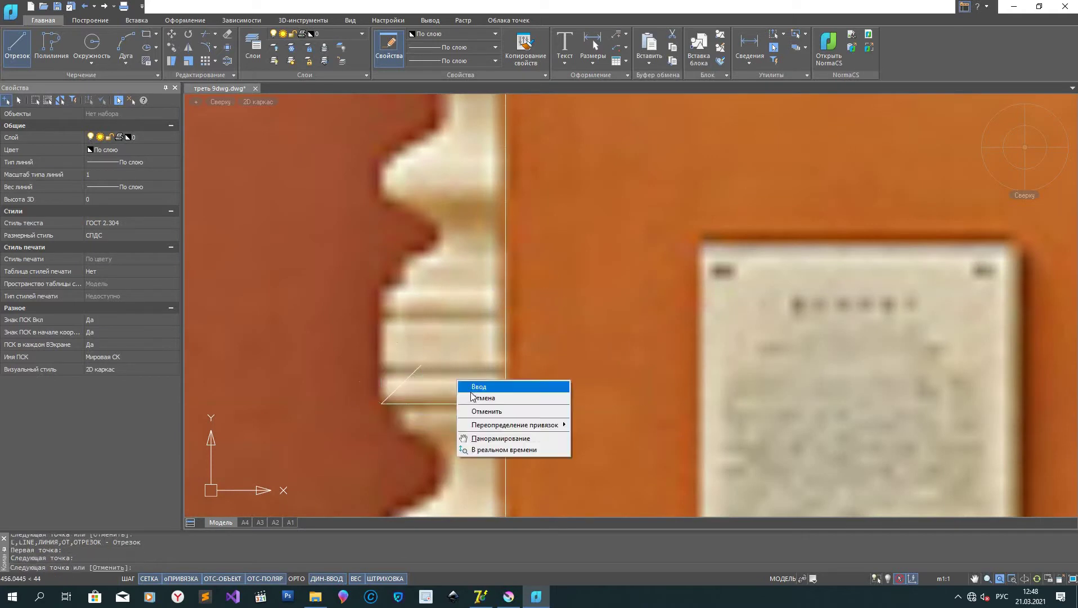
pyautogui.click(483, 398)
# Step: Draw a horizontal line about 986 units long across the same carved block, along the upper edge of its lower band
pyautogui.press('Return')
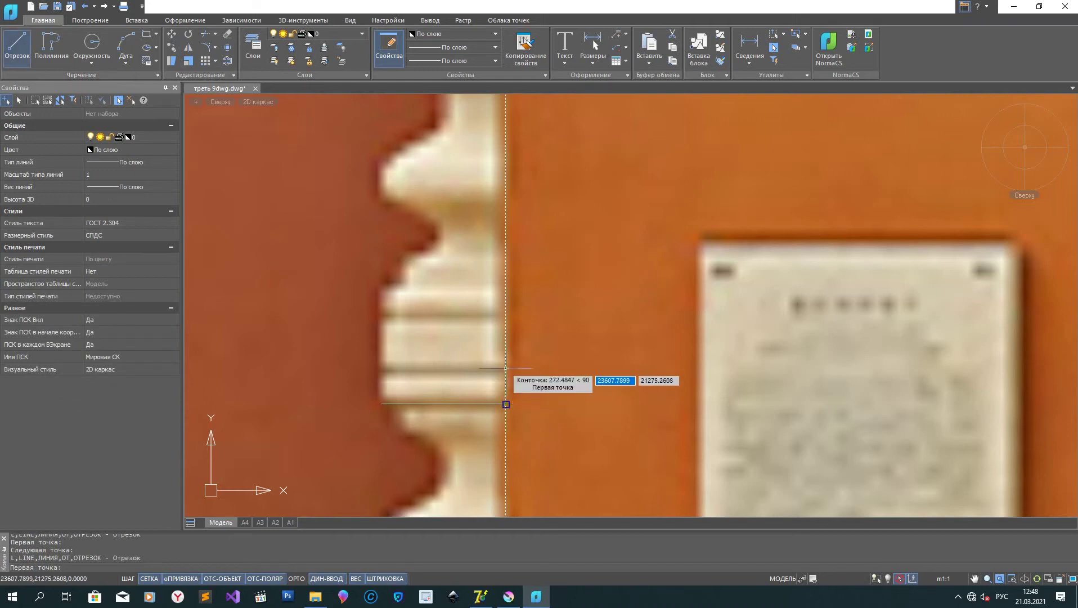
pyautogui.click(505, 381)
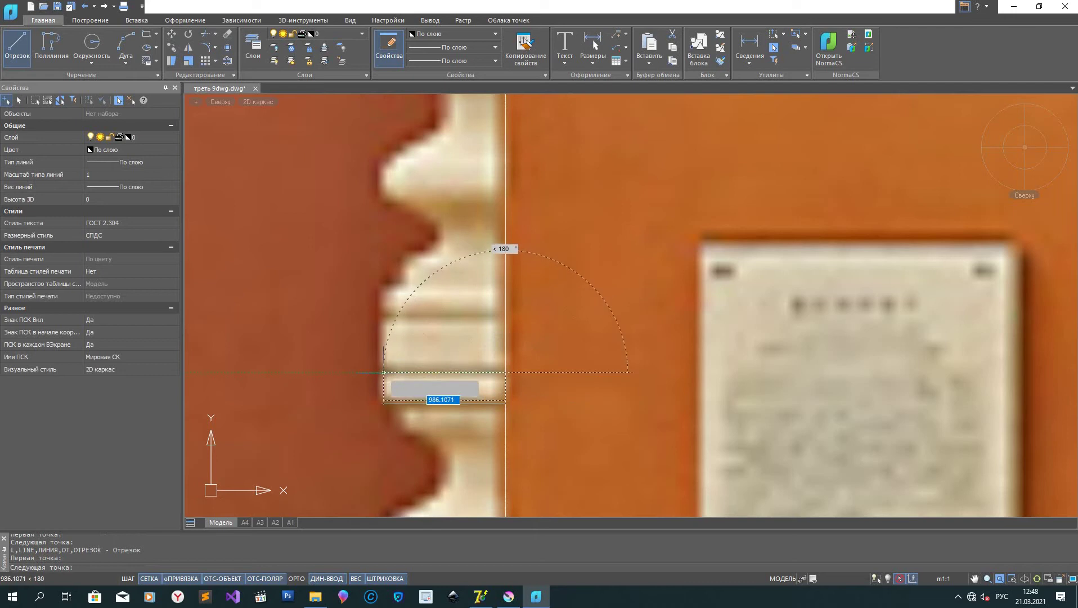
pyautogui.click(383, 372)
pyautogui.rightClick(426, 413)
pyautogui.click(453, 431)
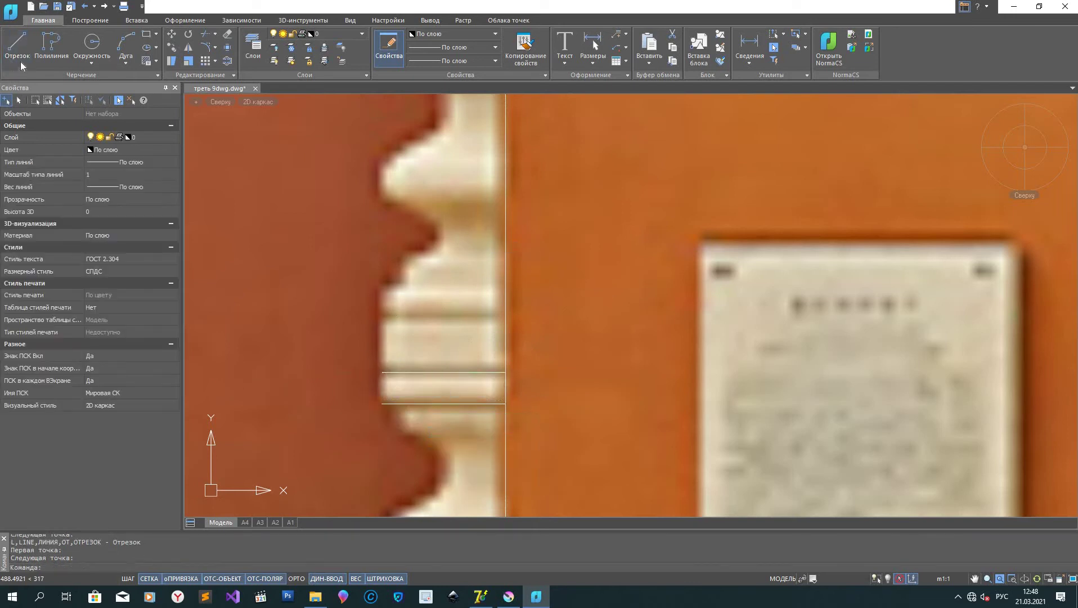
# Step: Draw a horizontal line across the carved block along the groove above its wide central band, from inner side to outer edge
pyautogui.press('Return')
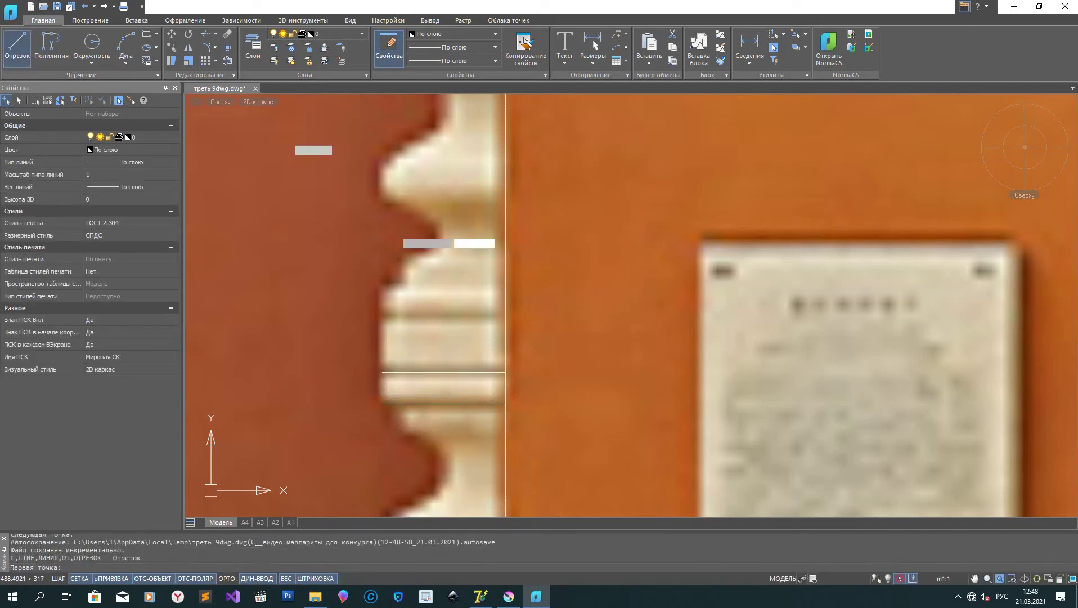
pyautogui.click(506, 316)
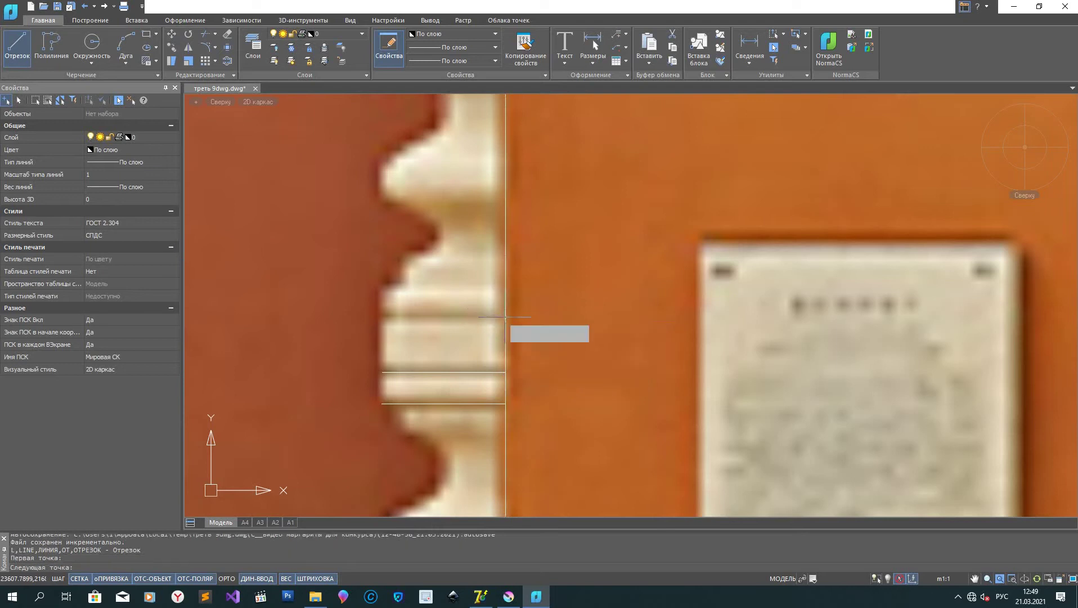
pyautogui.click(379, 316)
pyautogui.rightClick(436, 352)
pyautogui.click(453, 370)
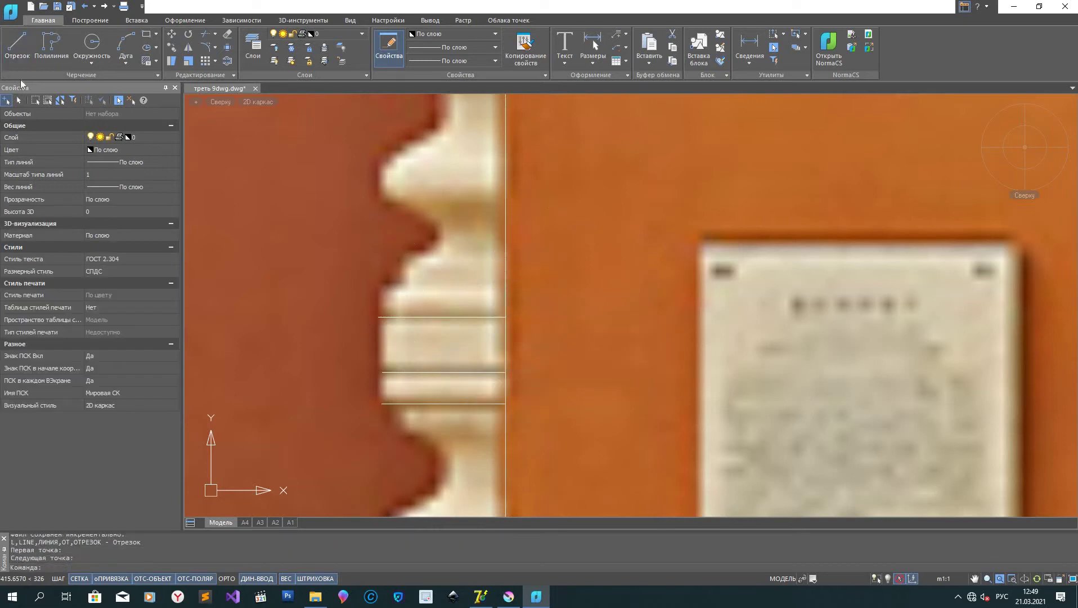
pyautogui.click(17, 54)
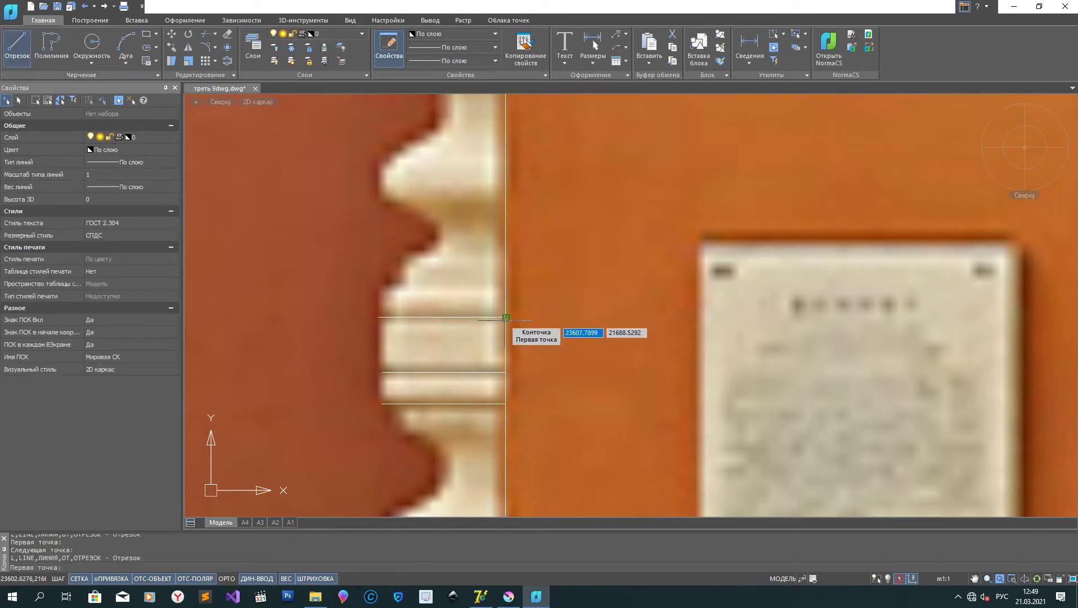
pyautogui.click(506, 293)
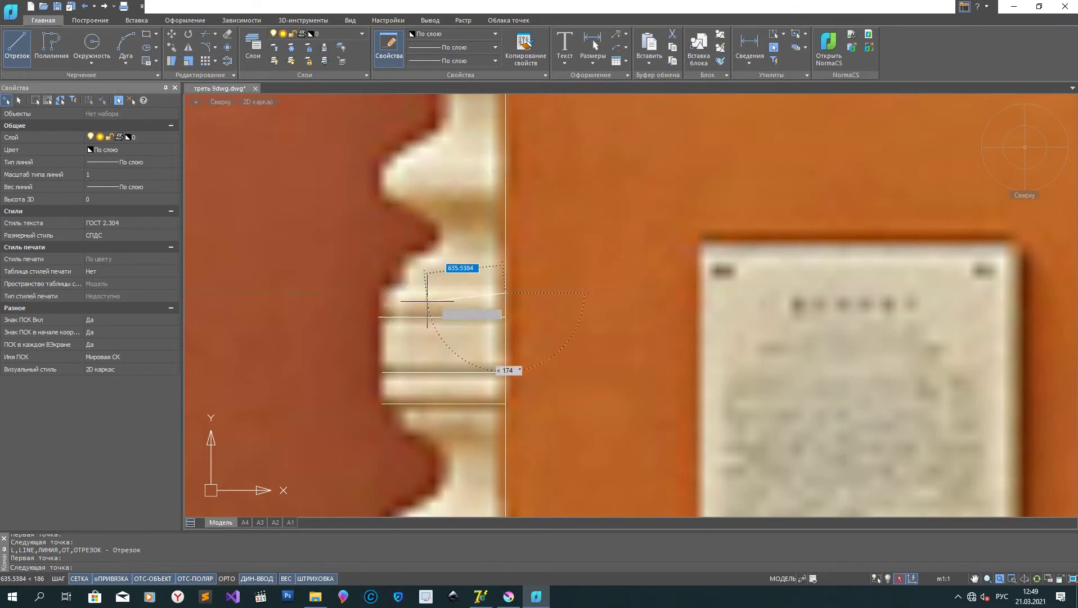
pyautogui.press('Escape')
# Step: Draw a horizontal line across the carved block along the upper edge of the thin band above its central band
pyautogui.click(21, 52)
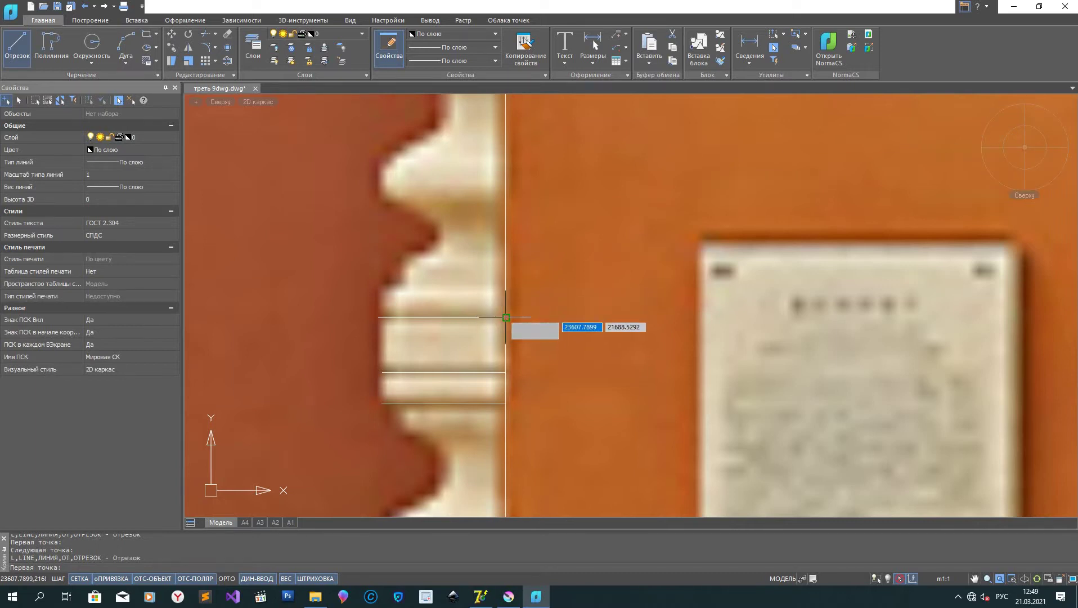
pyautogui.click(506, 285)
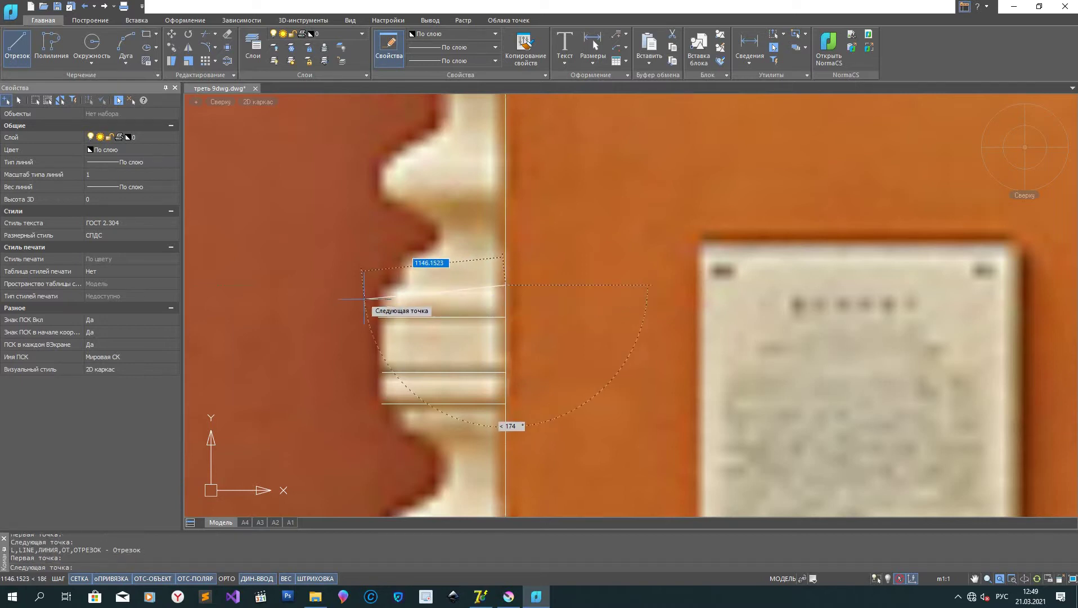
pyautogui.click(385, 285)
pyautogui.rightClick(485, 319)
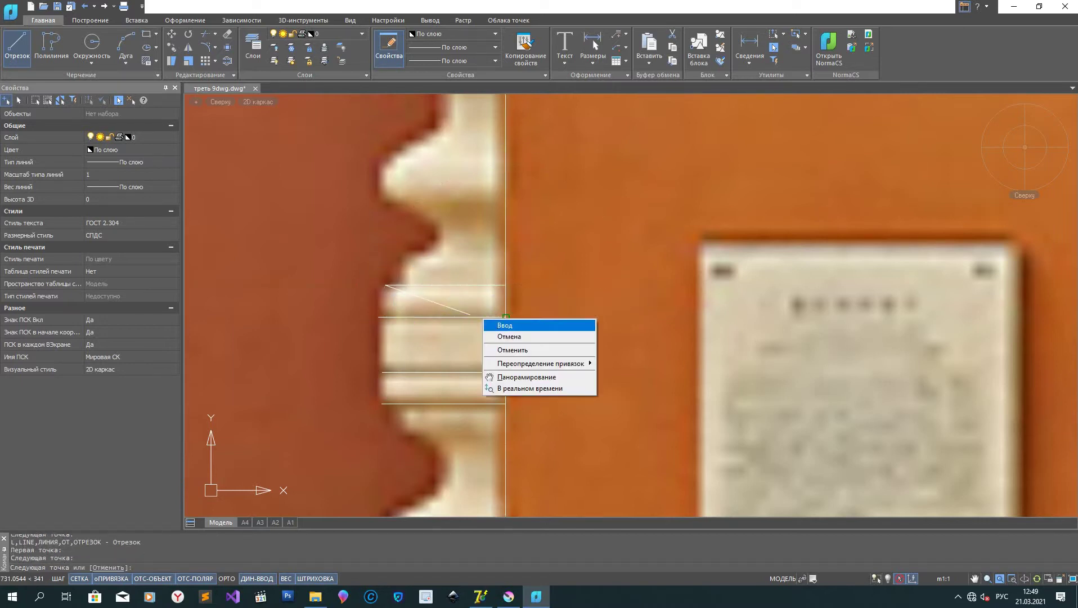
pyautogui.click(505, 325)
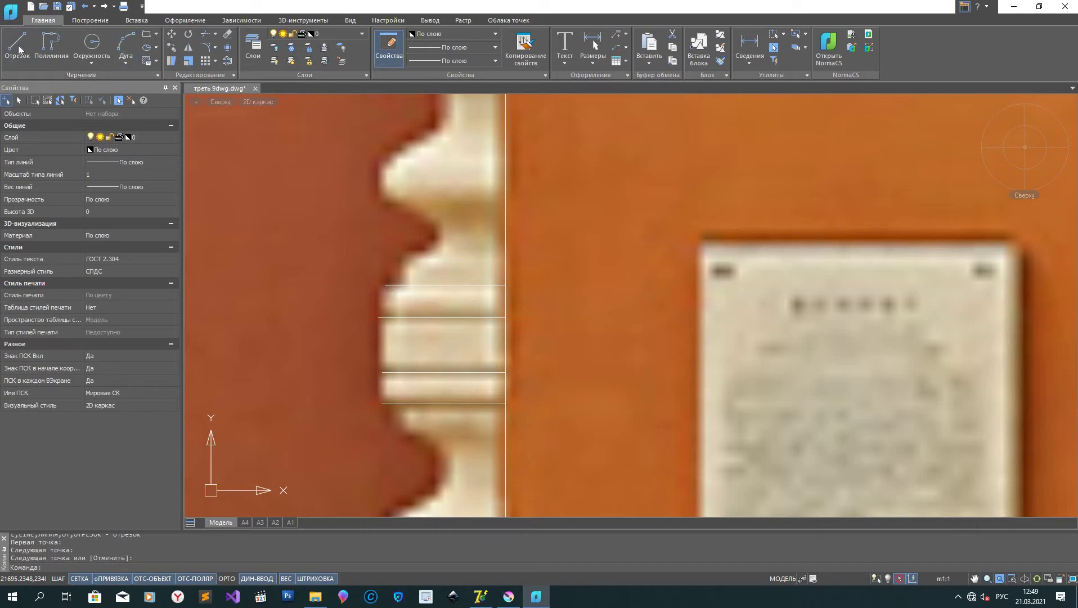
# Step: Draw a horizontal line below the carved block, across the bottom of its narrower lower moulding, from the column's inner side to its outer edge
pyautogui.press('Return')
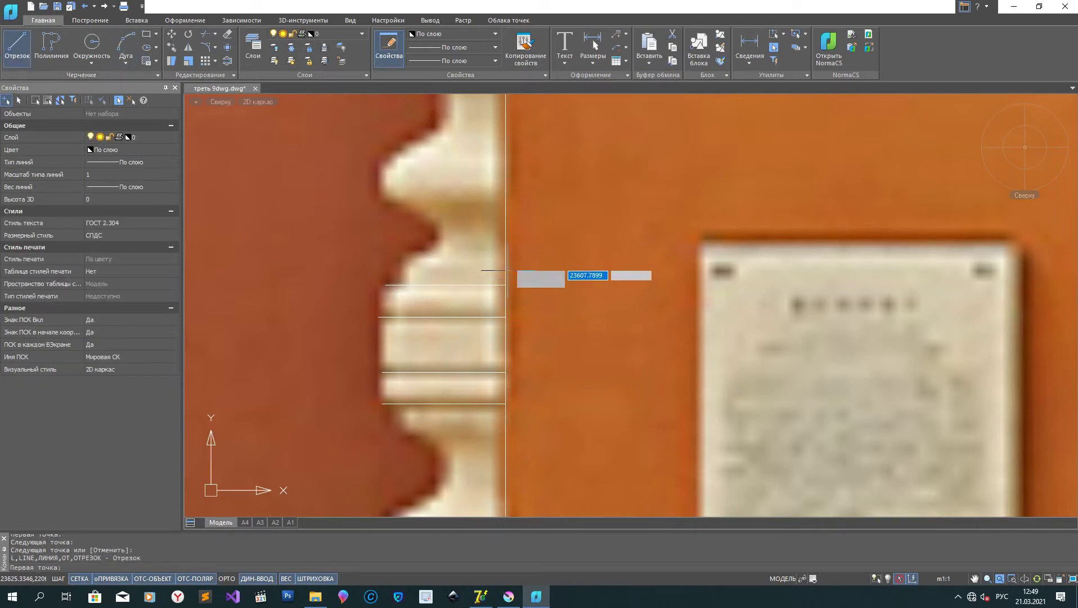
pyautogui.click(506, 438)
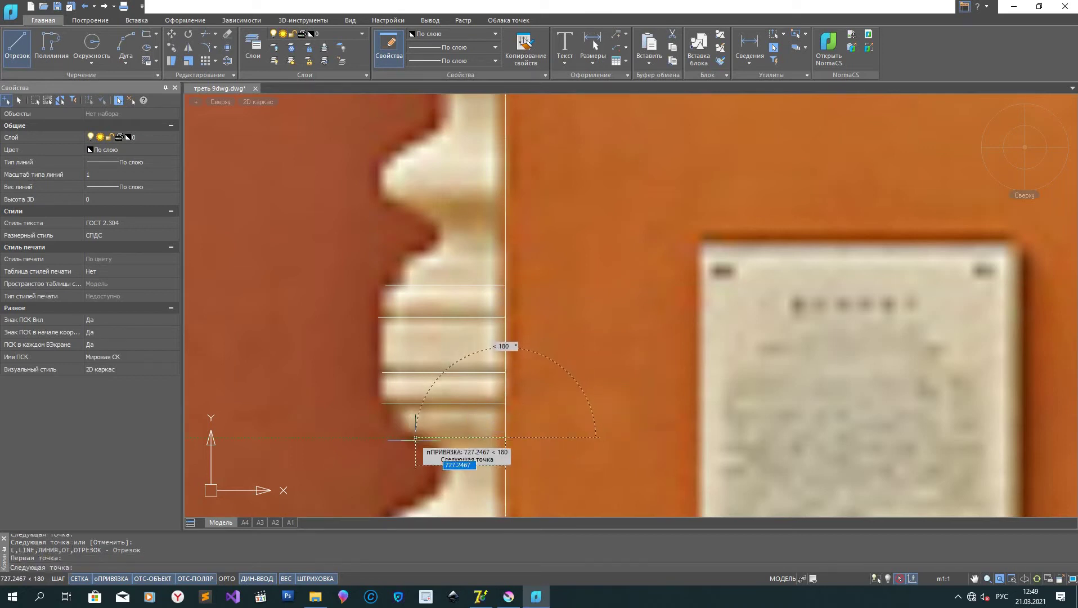
pyautogui.click(407, 437)
pyautogui.rightClick(440, 452)
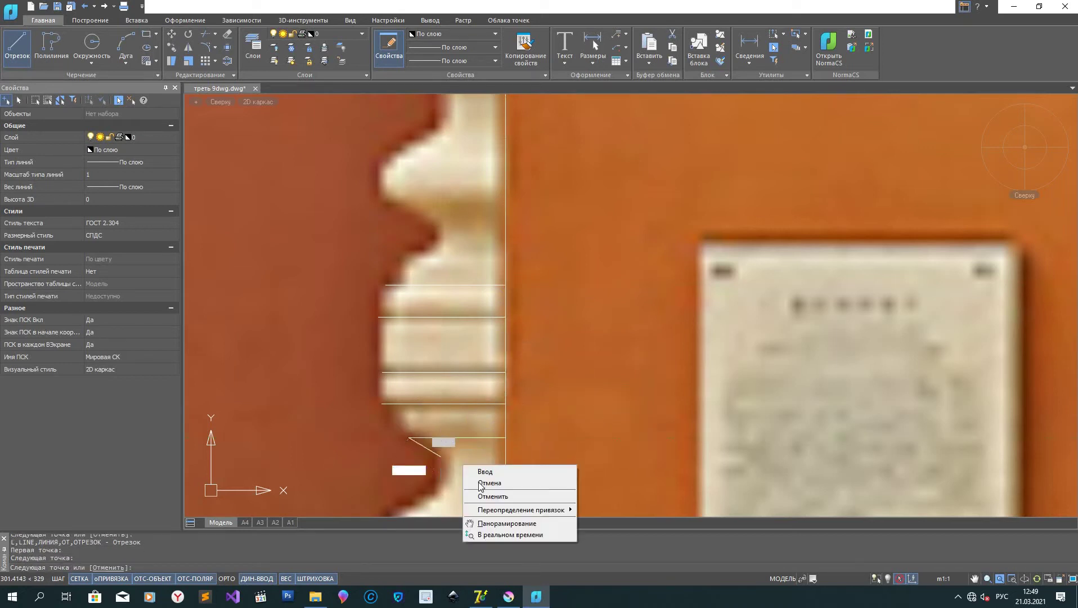
pyautogui.click(489, 476)
# Step: Draw a line across the top of the carved block's upper moulding and level its inner end, making it about 814 units long
pyautogui.click(23, 47)
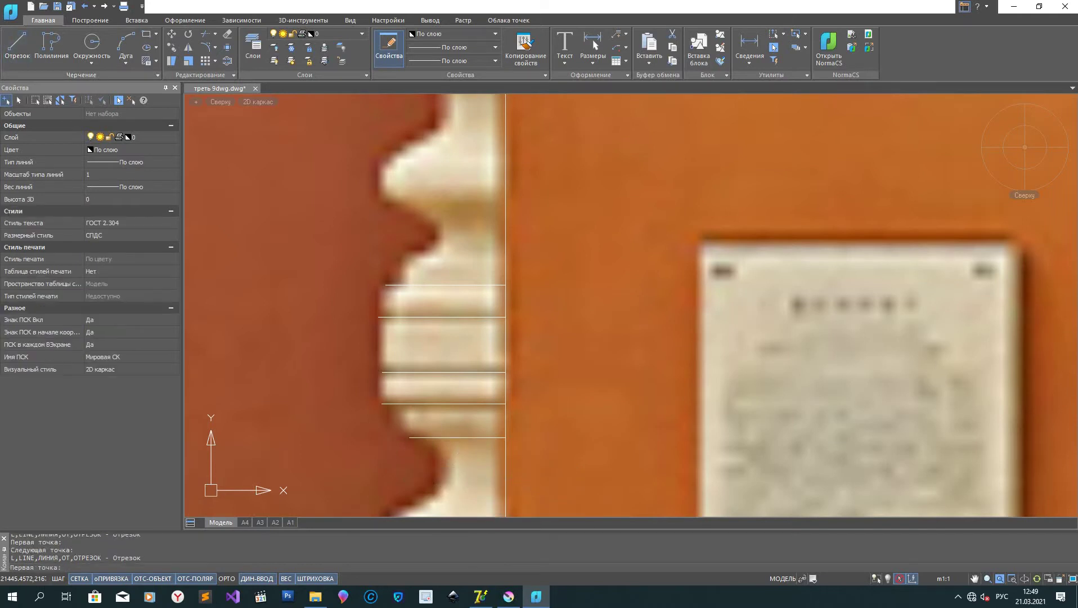
pyautogui.click(506, 259)
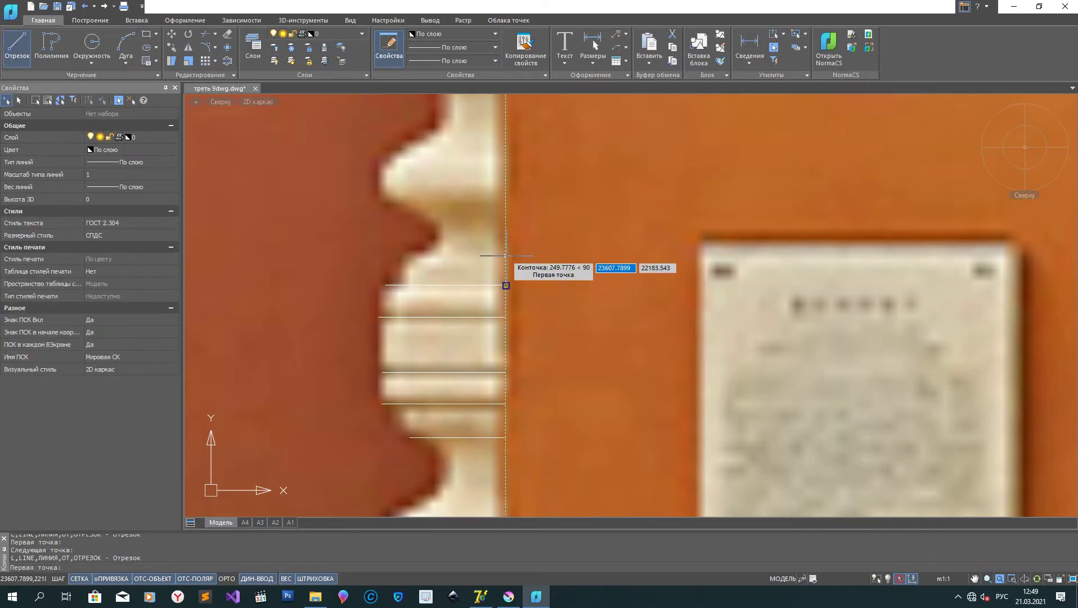
pyautogui.click(406, 252)
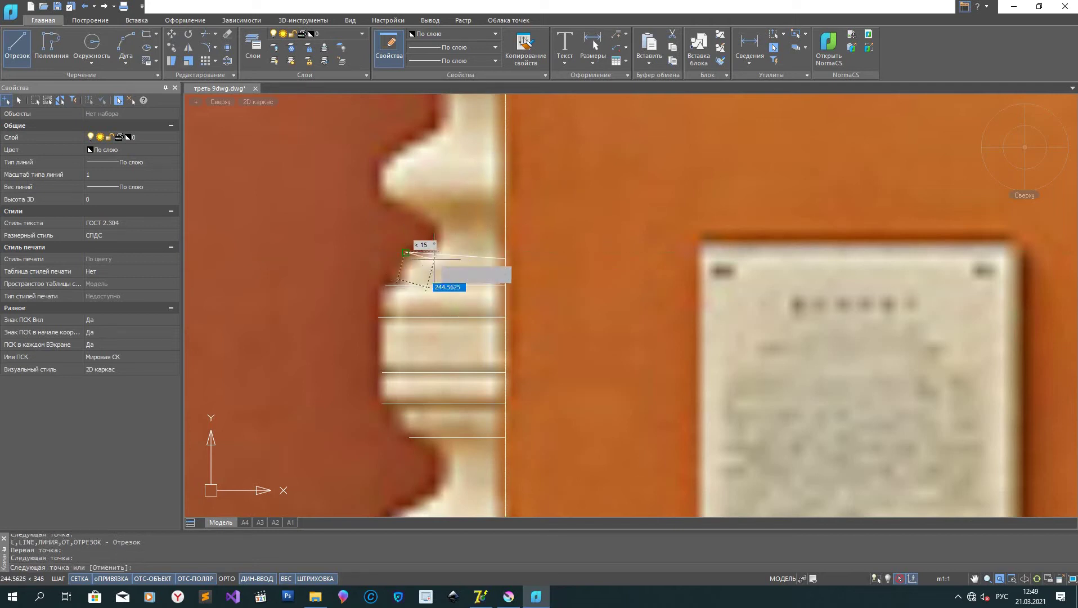
pyautogui.rightClick(463, 262)
pyautogui.click(484, 271)
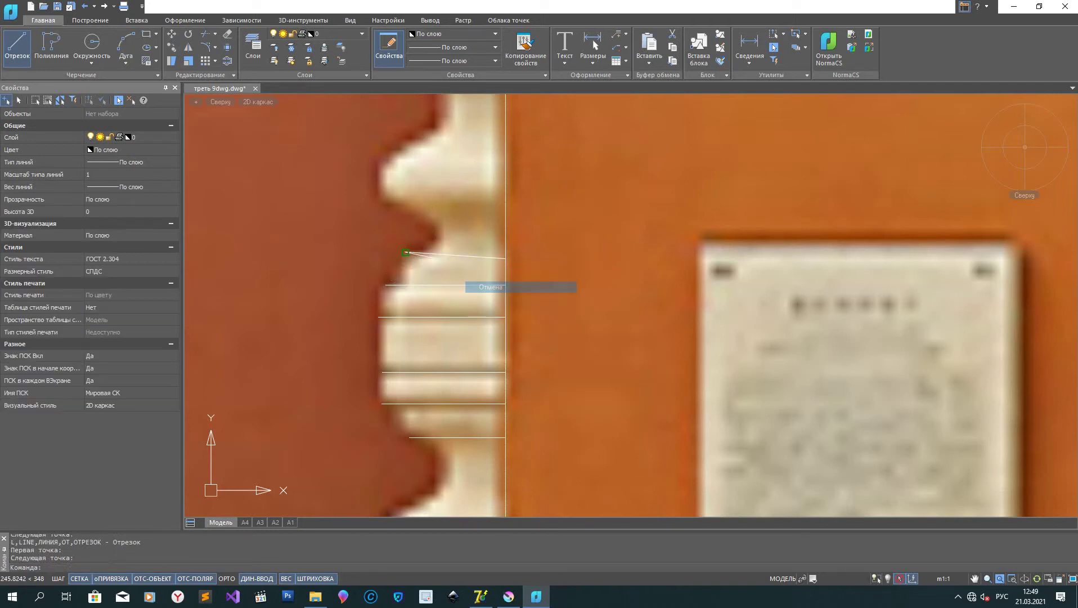
pyautogui.click(506, 258)
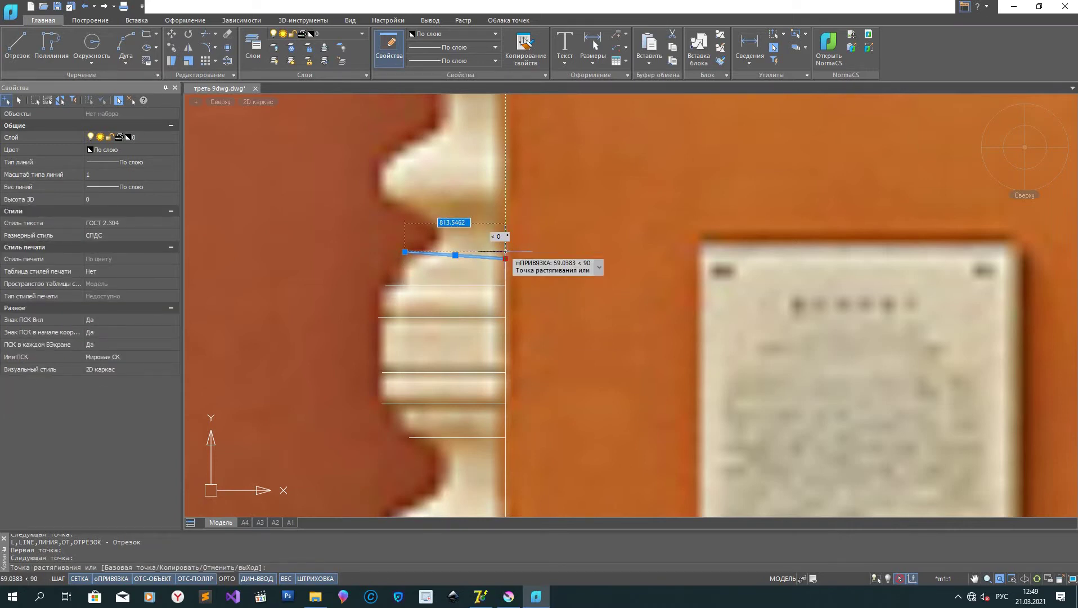
pyautogui.click(506, 252)
pyautogui.scroll(-4, 369, 114)
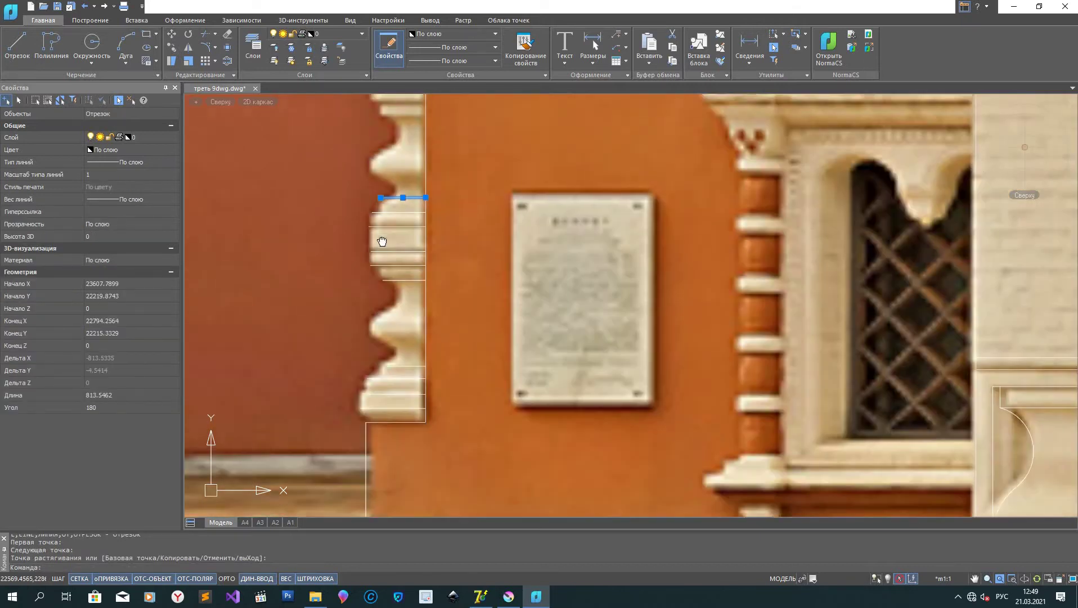
pyautogui.scroll(3, 434, 188)
pyautogui.scroll(-3, 426, 124)
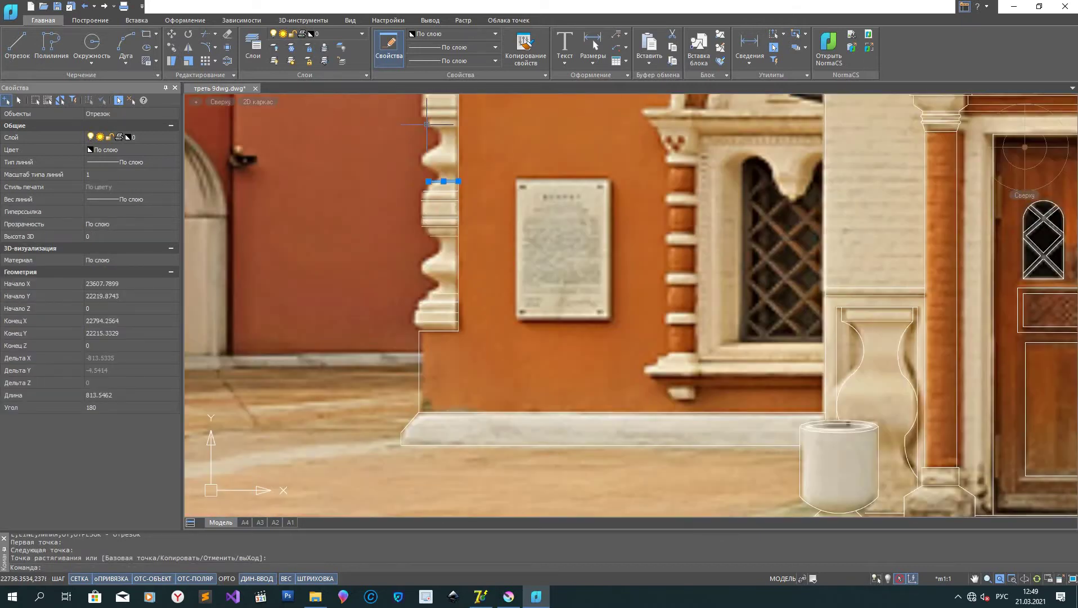
pyautogui.moveTo(395, 152)
pyautogui.mouseDown(button='middle')
pyautogui.moveTo(404, 241)
pyautogui.moveTo(383, 334)
pyautogui.mouseUp(button='middle')
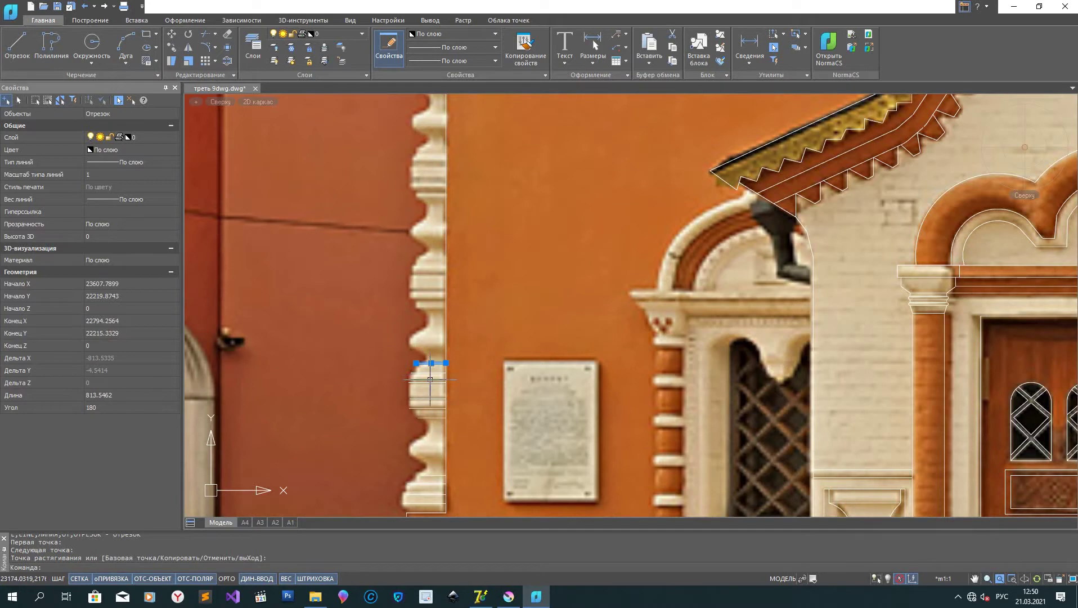
# Step: Copy the carved block's six moulding lines from the top line's outer end straight up onto the three similar blocks above
pyautogui.click(429, 373)
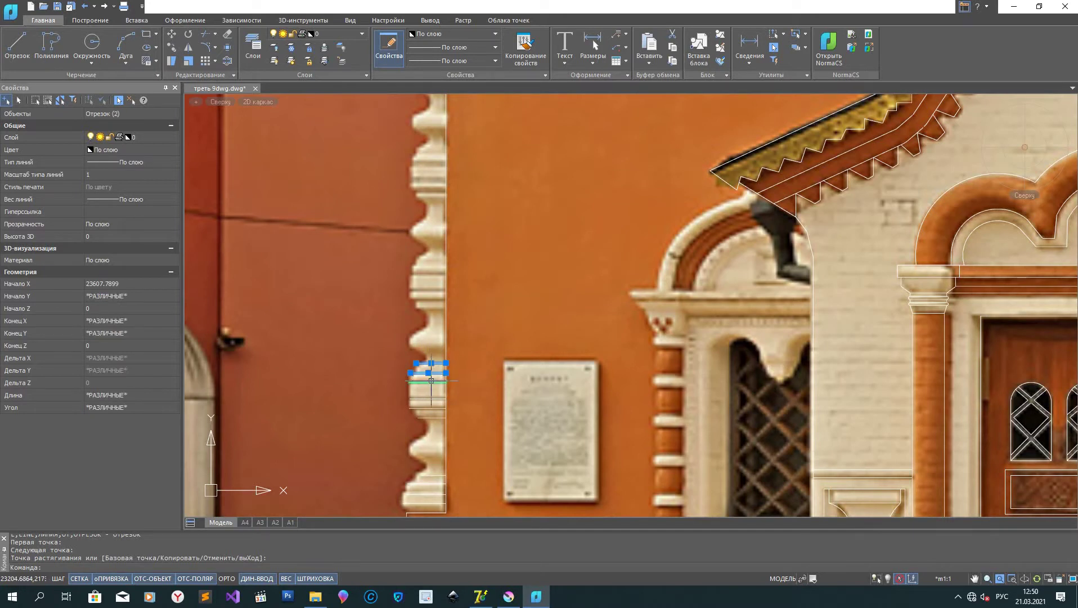
pyautogui.click(429, 418)
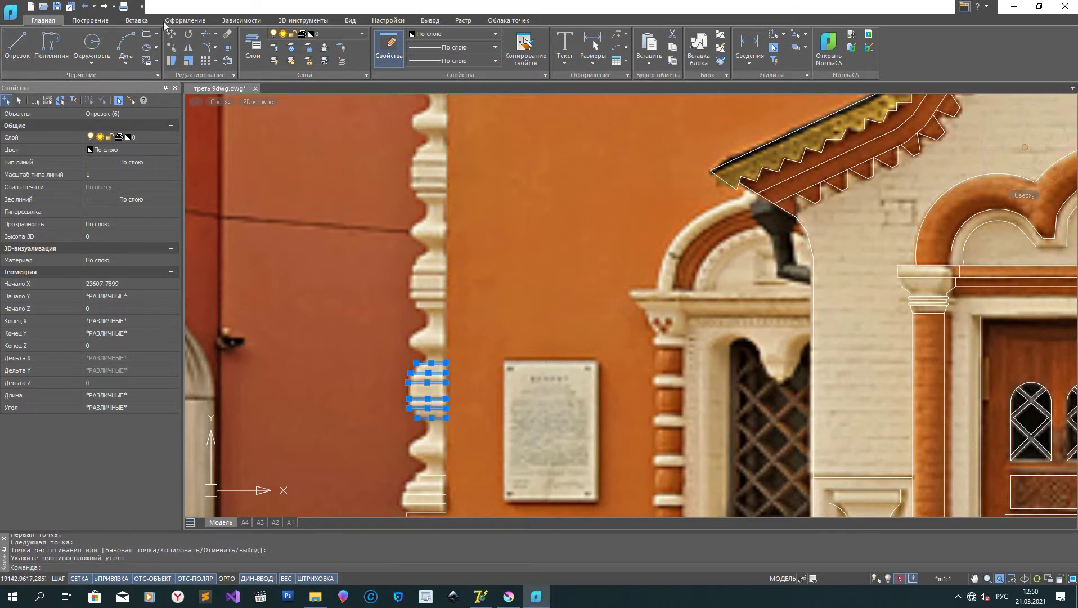
pyautogui.click(172, 47)
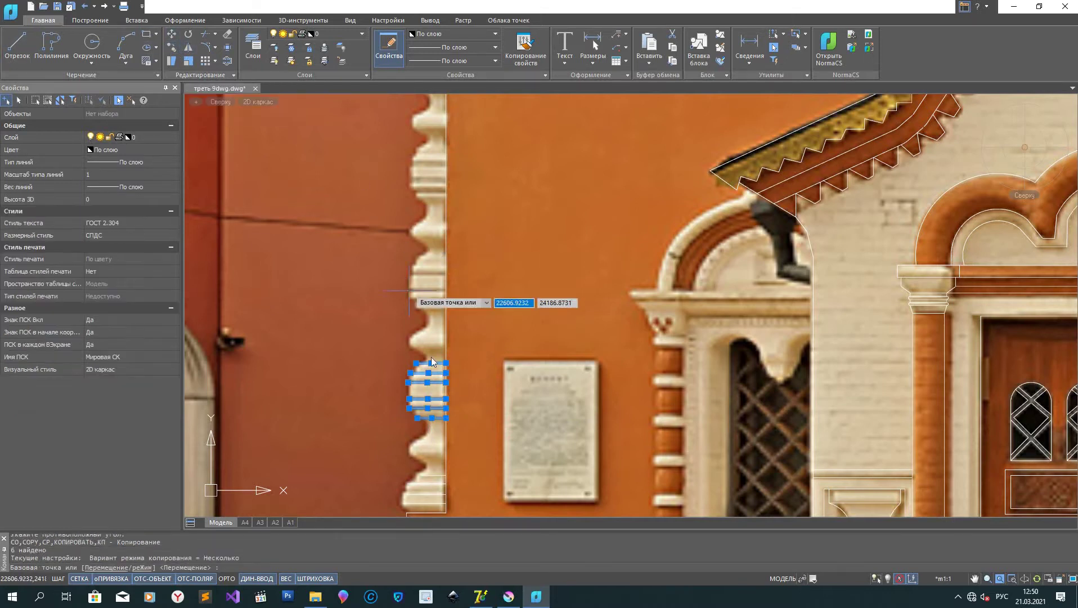
pyautogui.click(445, 363)
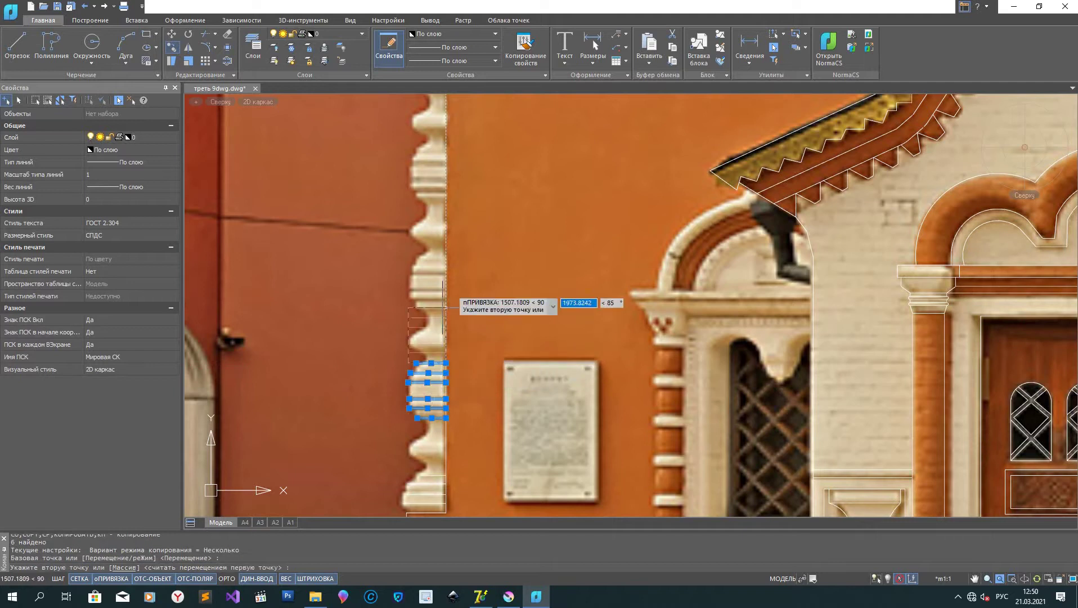
pyautogui.click(448, 255)
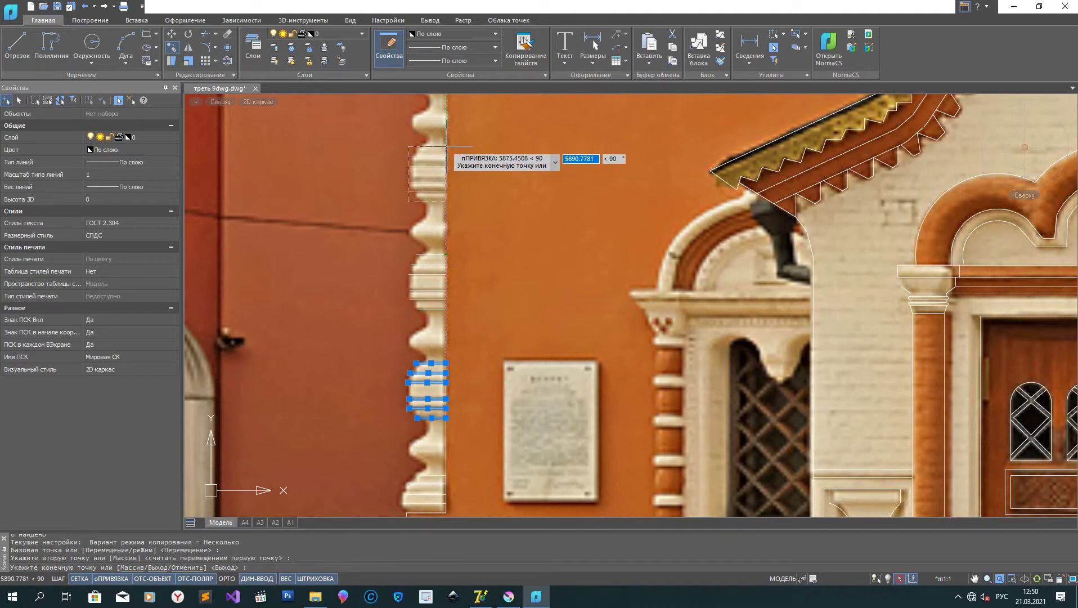
pyautogui.moveTo(376, 260); pyautogui.dragTo(356, 432, button='middle')
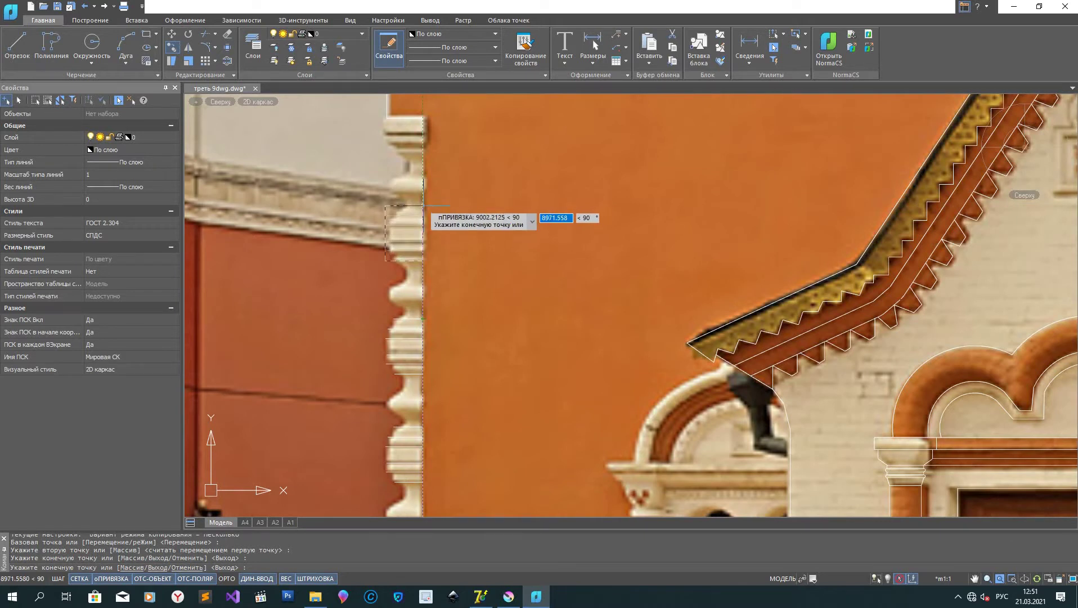
pyautogui.click(423, 205)
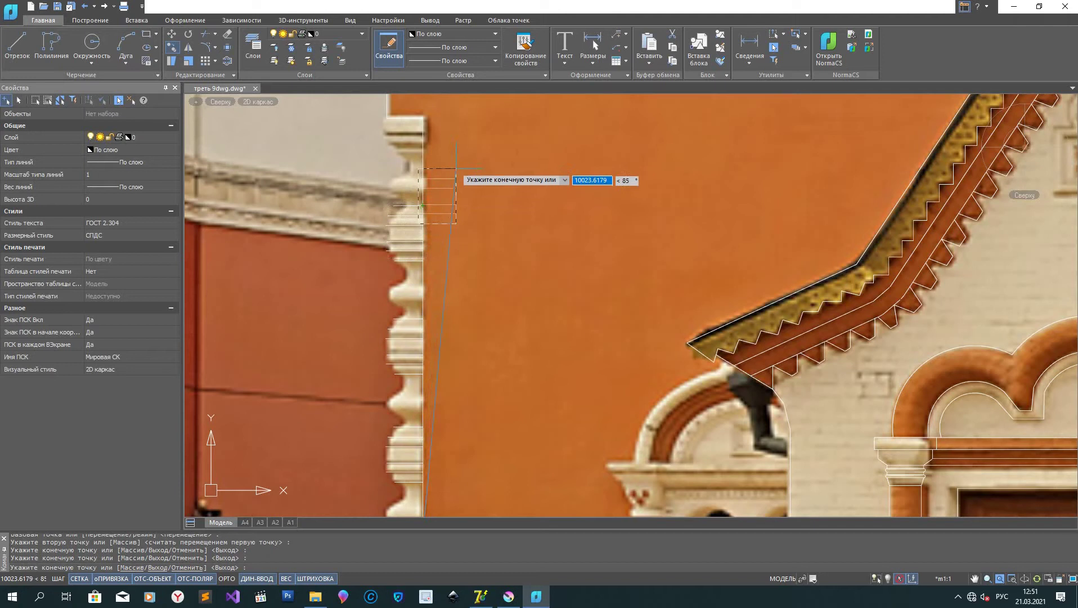
pyautogui.rightClick(469, 180)
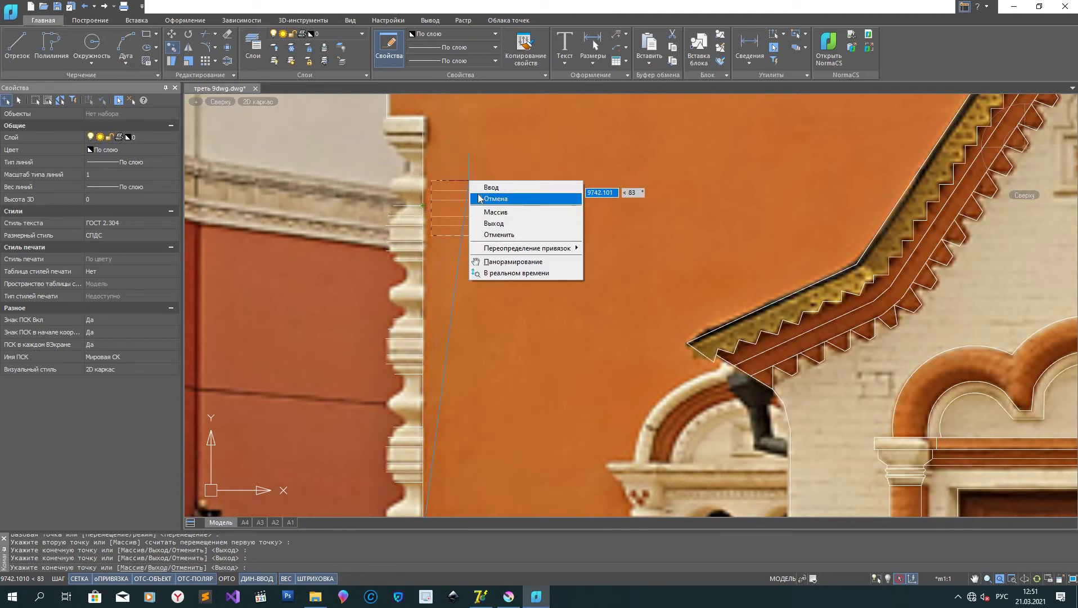
pyautogui.click(479, 198)
pyautogui.scroll(-3, 691, 161)
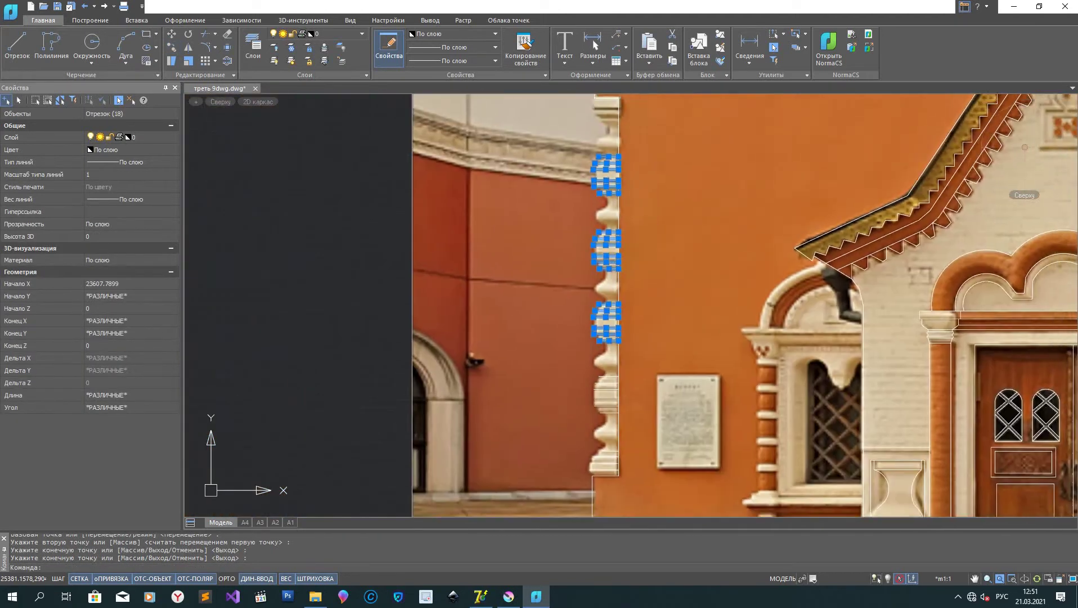
pyautogui.click(96, 52)
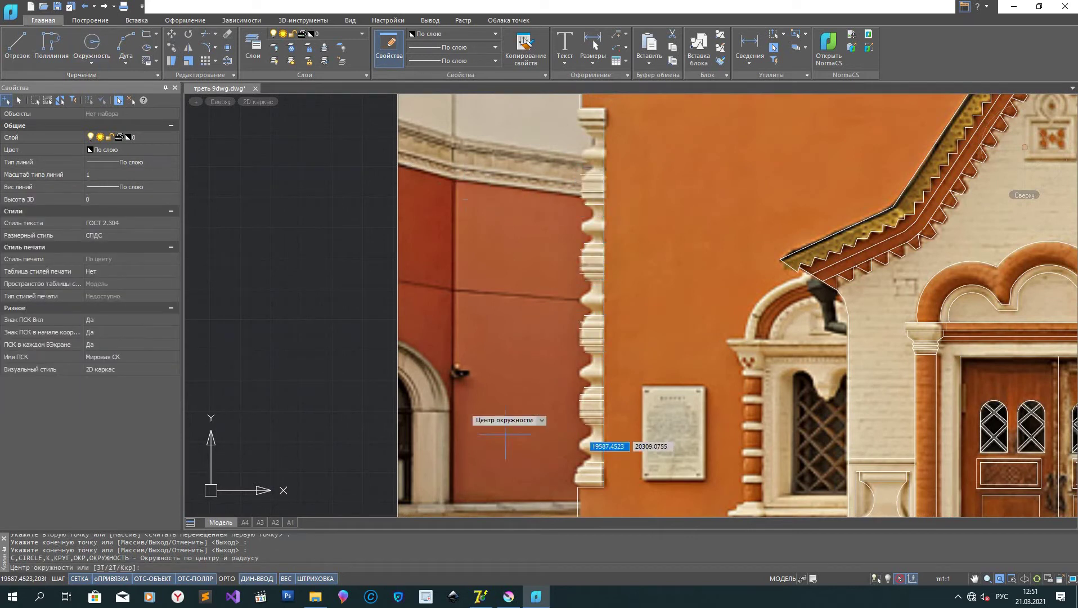
pyautogui.scroll(4, 586, 396)
pyautogui.moveTo(622, 459); pyautogui.dragTo(607, 330, button='middle')
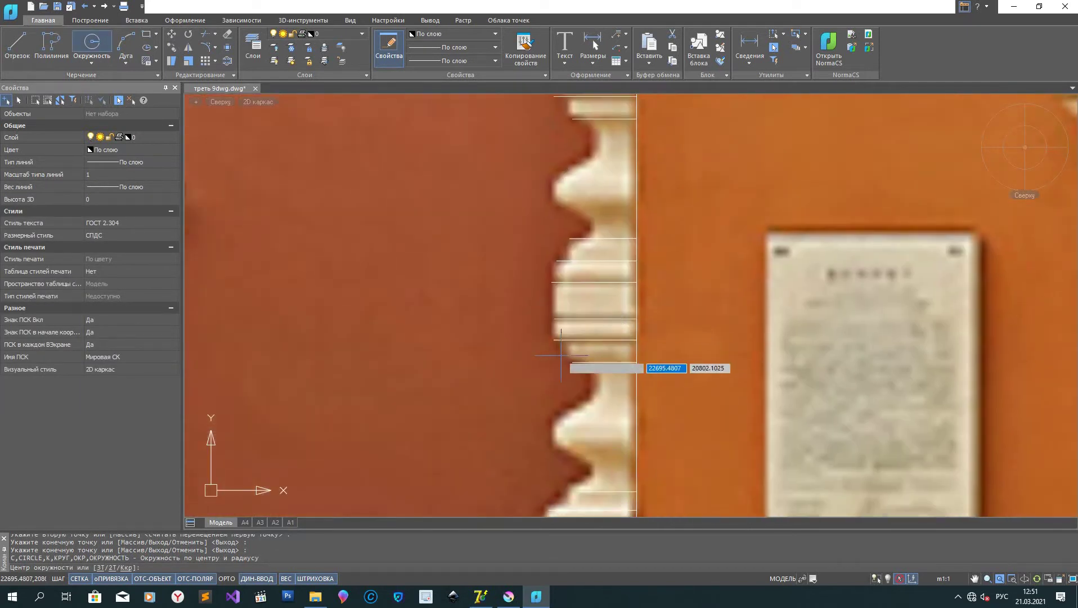
pyautogui.scroll(4, 561, 331)
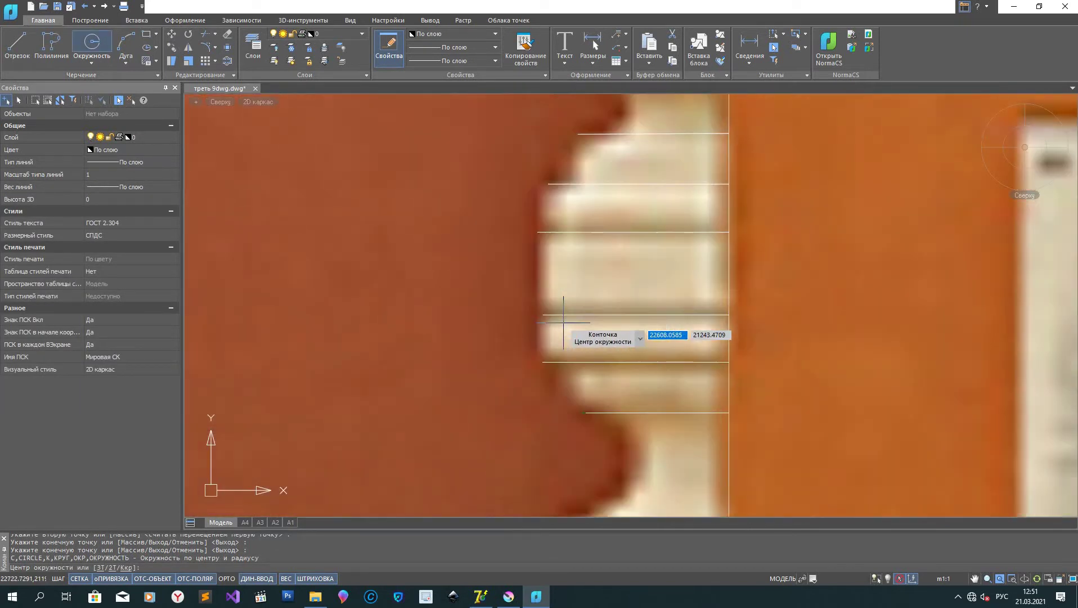
pyautogui.click(544, 313)
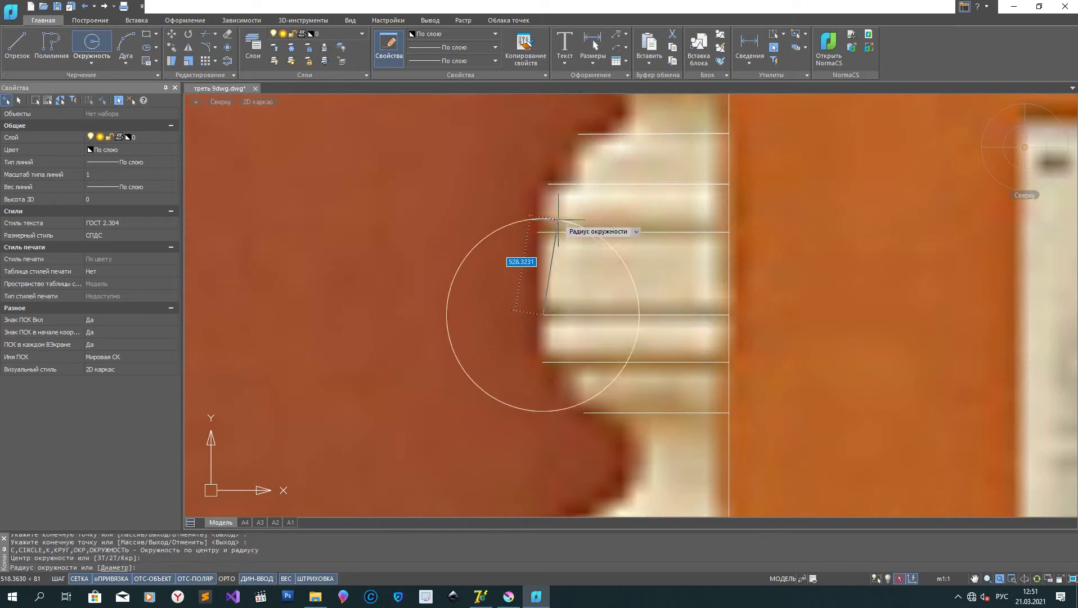
pyautogui.rightClick(549, 266)
pyautogui.click(575, 283)
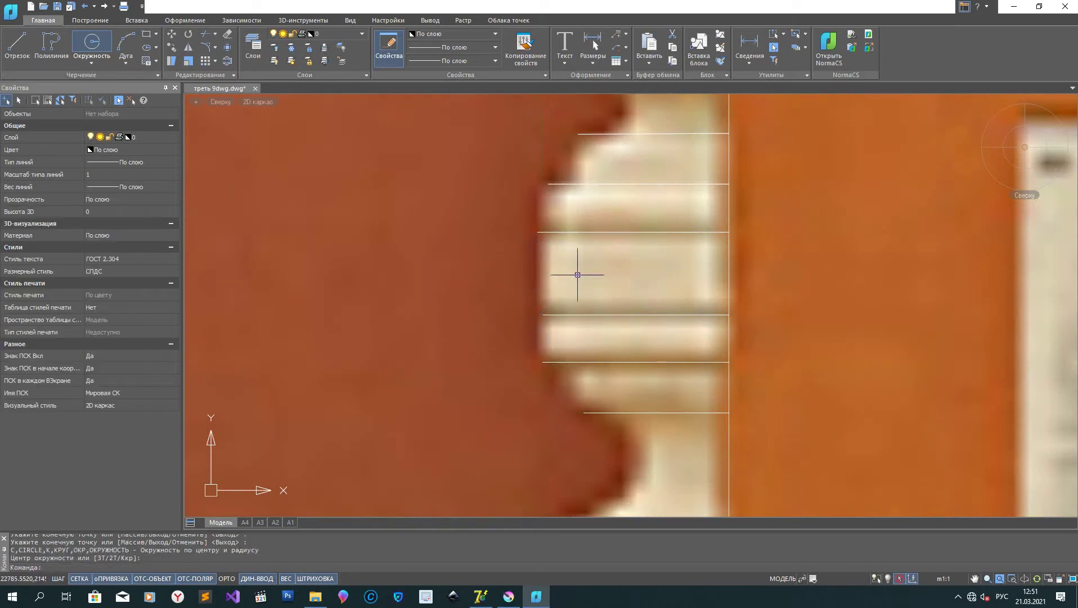
# Step: Undo the copying of the moulding lines and the levelling of the carved block's top line
pyautogui.scroll(-3, 577, 271)
pyautogui.moveTo(546, 308); pyautogui.dragTo(516, 516, button='middle')
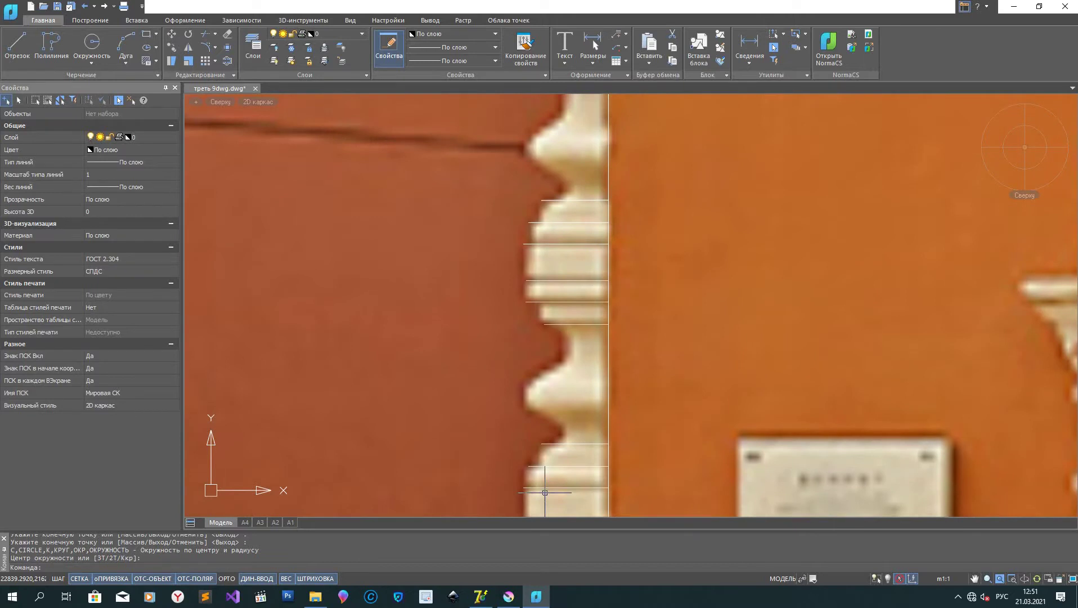
pyautogui.hotkey('ctrl', 'z')
pyautogui.hotkey('ctrl', 'z')
pyautogui.scroll(-2, 551, 456)
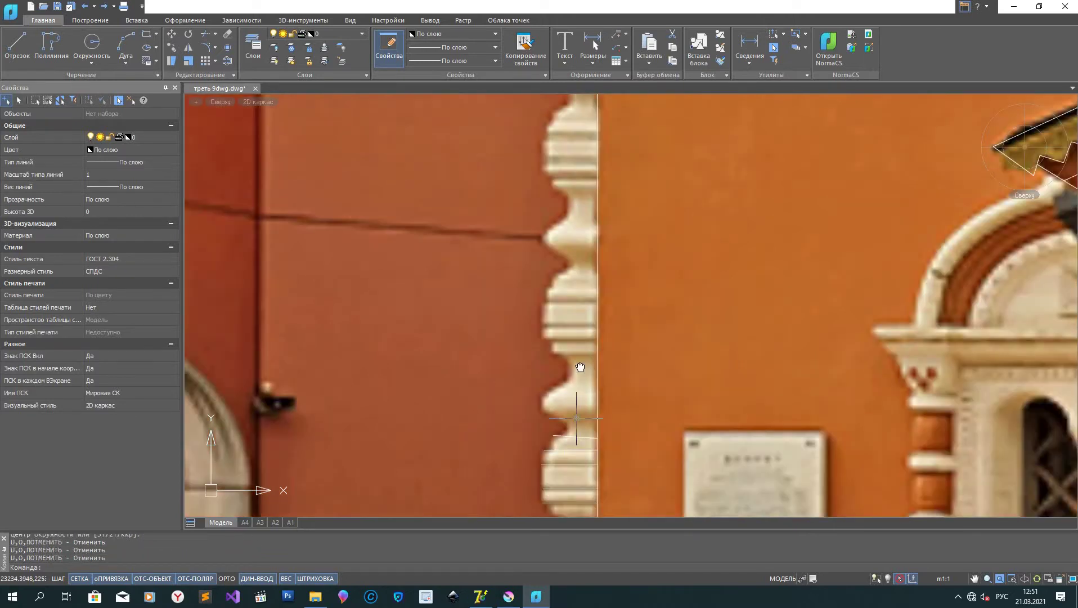
pyautogui.moveTo(551, 456); pyautogui.dragTo(541, 372, button='middle')
# Step: Level the carved block's top moulding line again by moving its outer end up along the column edge, making it about 814 units long
pyautogui.click(568, 354)
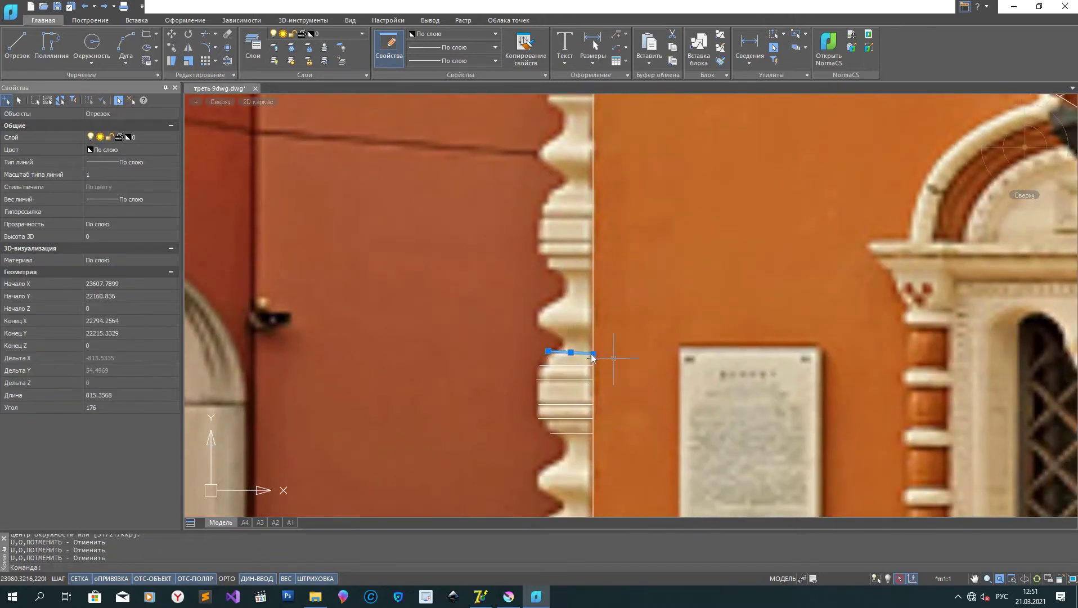
pyautogui.click(593, 354)
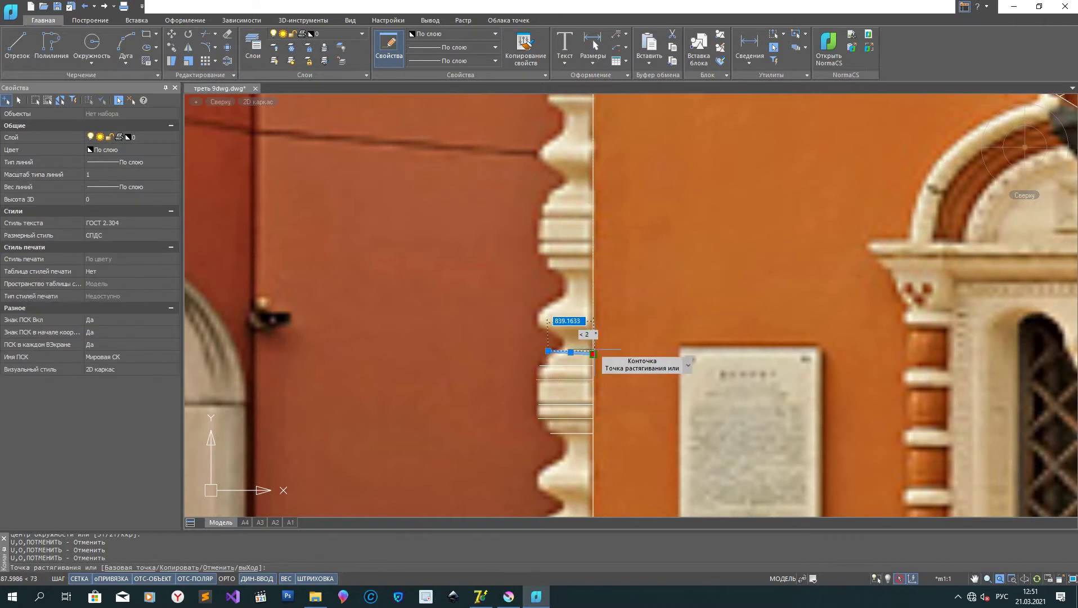
pyautogui.click(592, 351)
pyautogui.scroll(4, 601, 361)
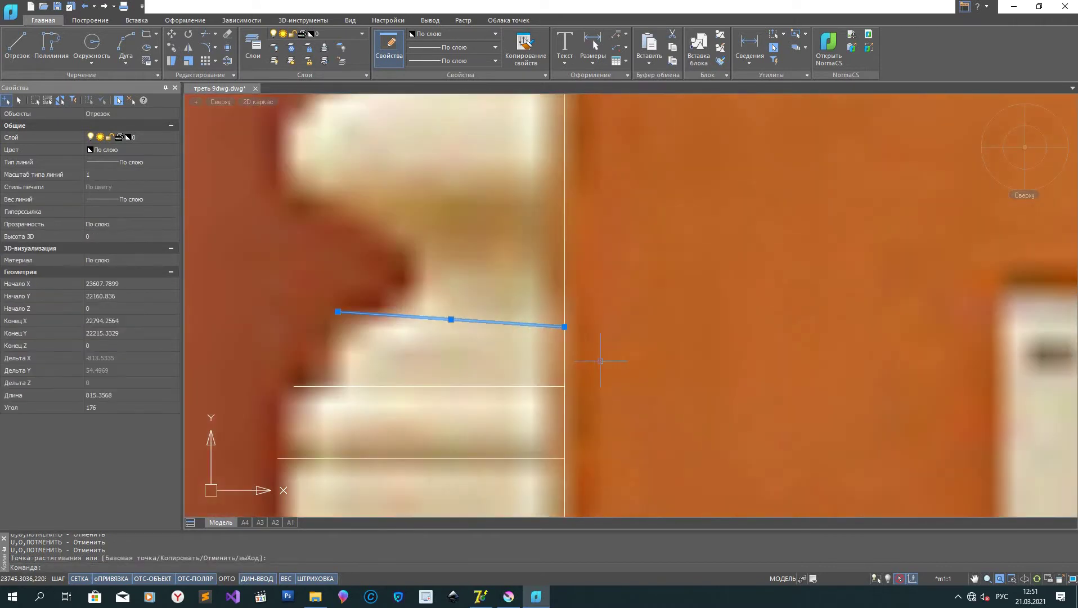
pyautogui.click(564, 326)
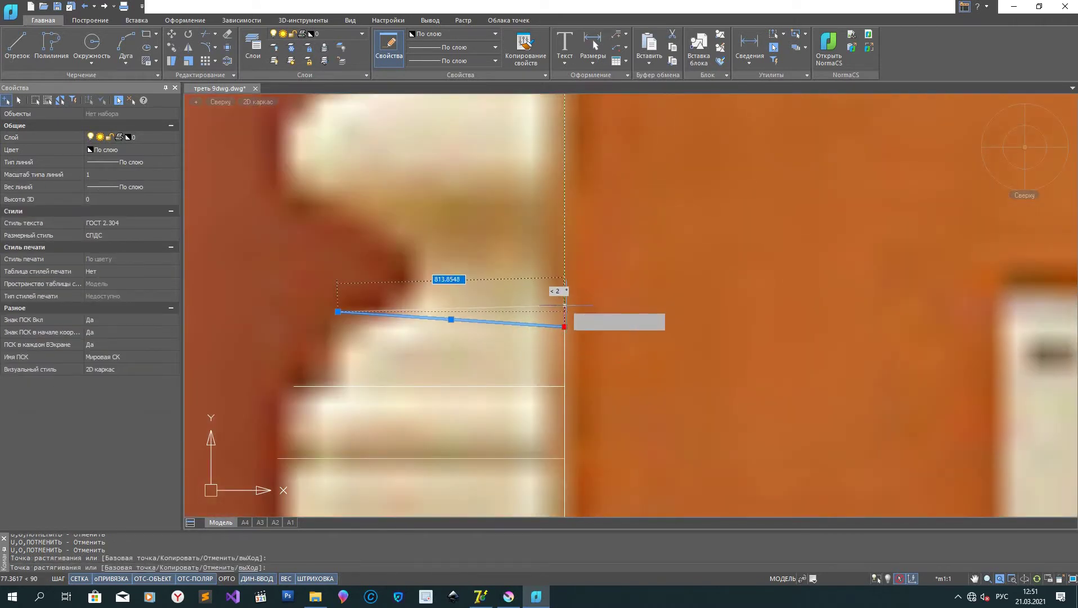
pyautogui.click(568, 313)
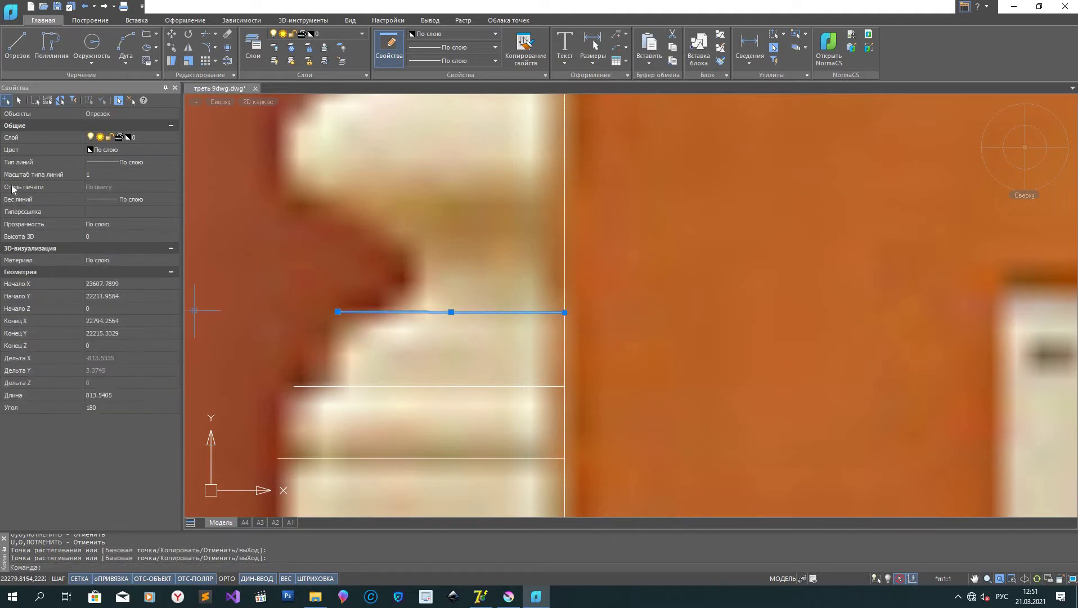
pyautogui.click(92, 52)
pyautogui.scroll(-3, 344, 369)
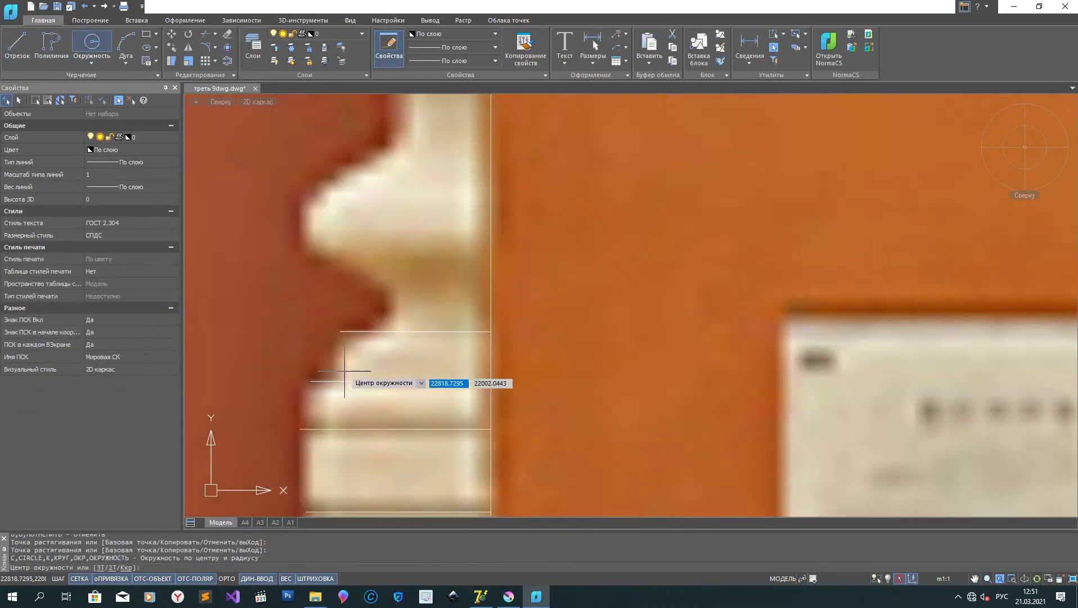
pyautogui.scroll(3, 630, 272)
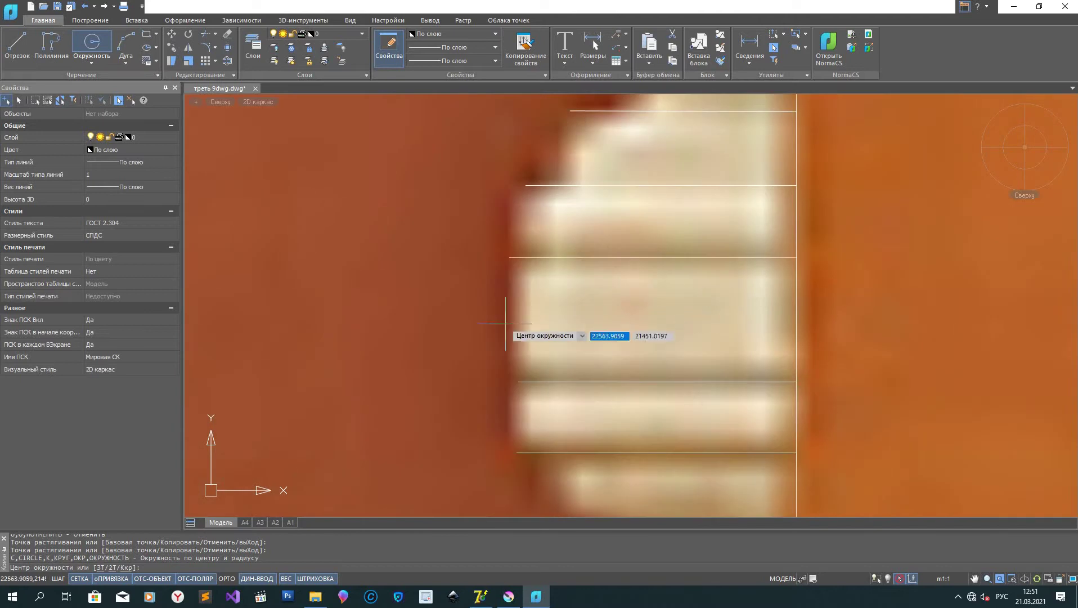
pyautogui.click(146, 47)
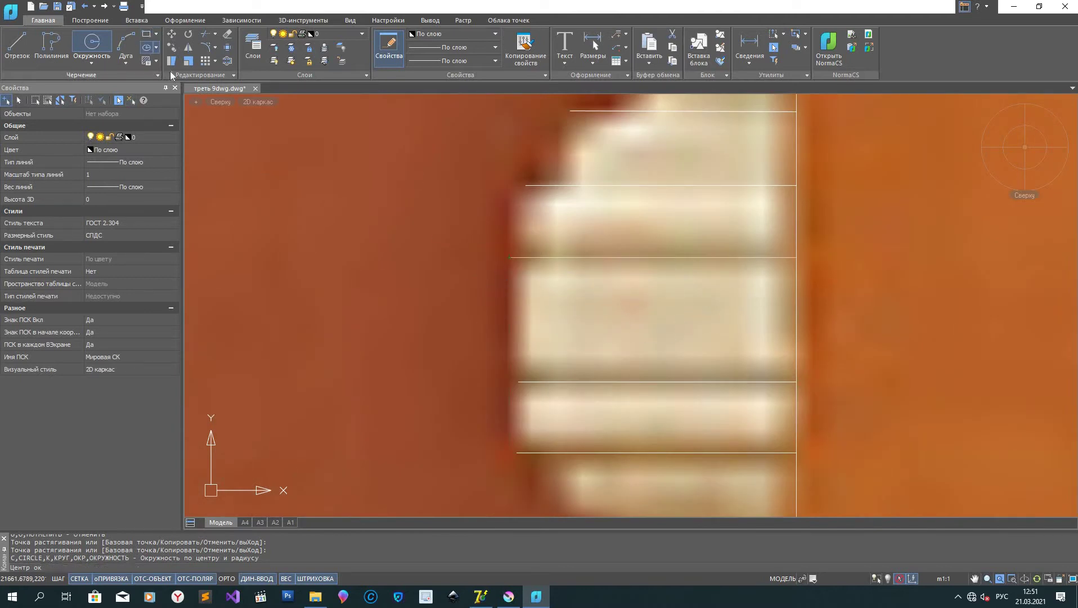
pyautogui.click(156, 48)
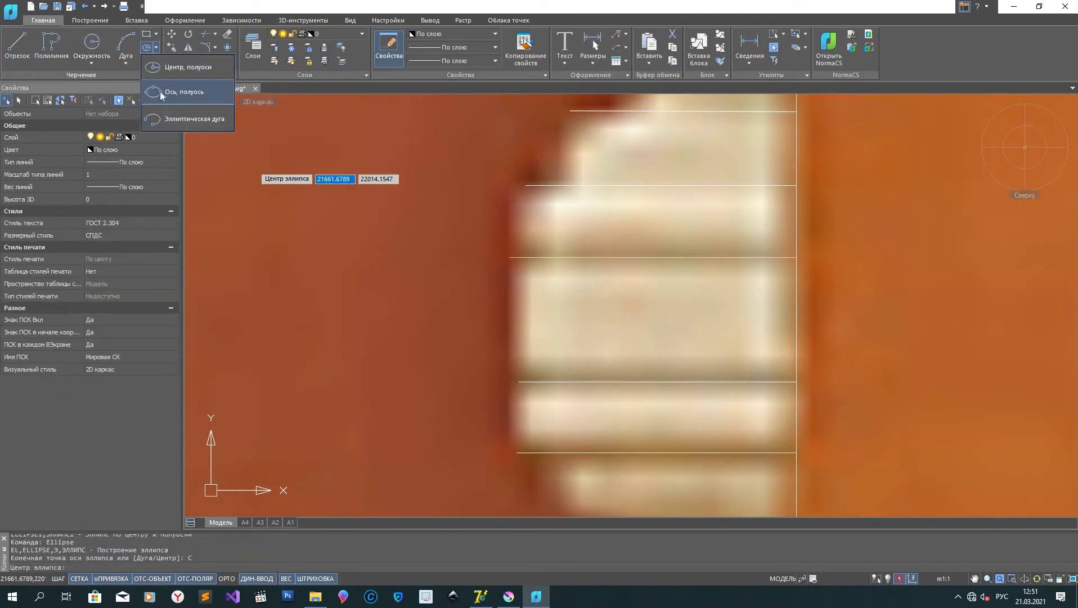
# Step: Draw a two-point circle at the inner end of the block's wide central band, spanning from its upper line to its lower line
pyautogui.click(103, 62)
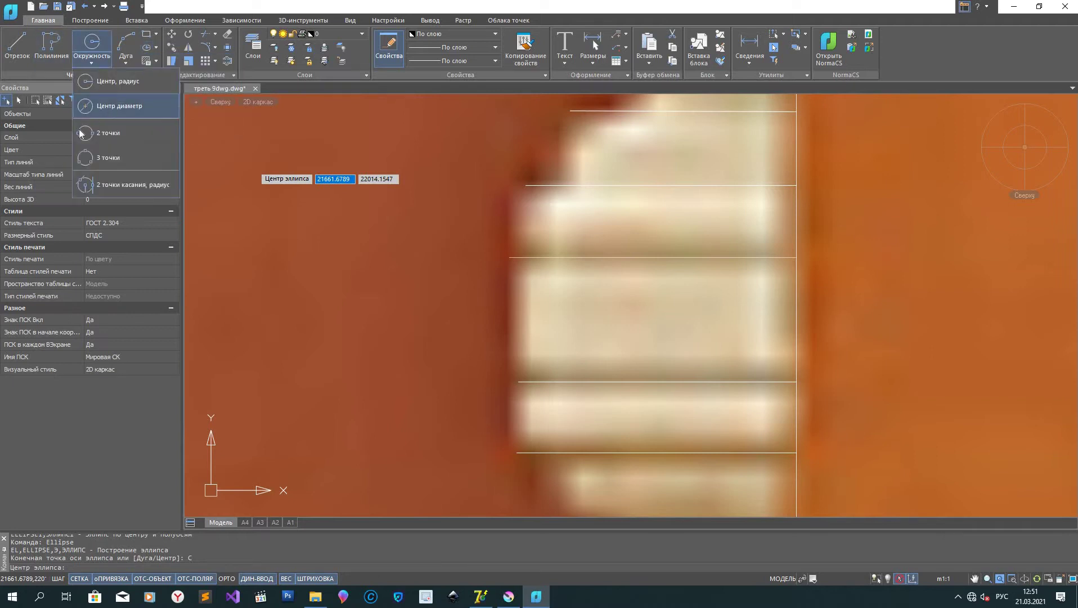
pyautogui.click(174, 145)
pyautogui.click(501, 287)
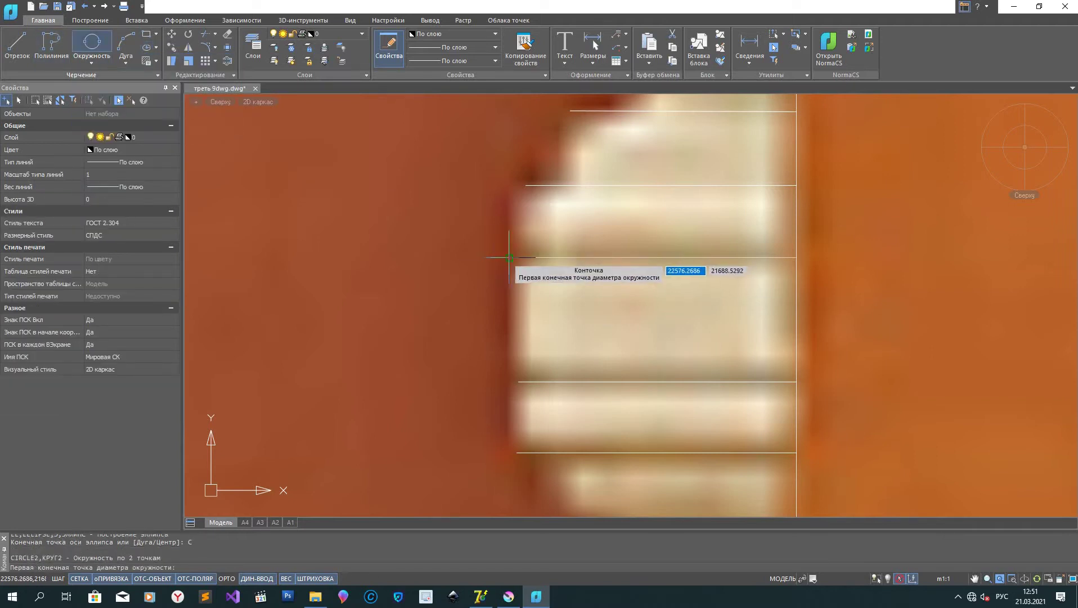
pyautogui.click(515, 382)
pyautogui.scroll(-3, 555, 280)
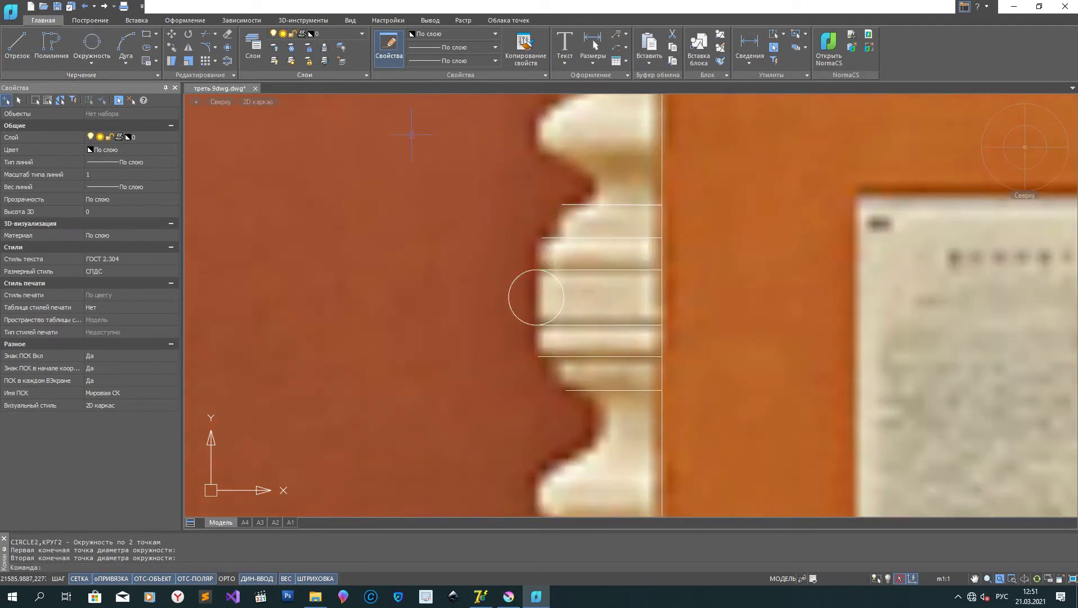
# Step: Draw a two-point circle at the inner end of the narrow band below the central band, spanning between its two lines
pyautogui.click(88, 52)
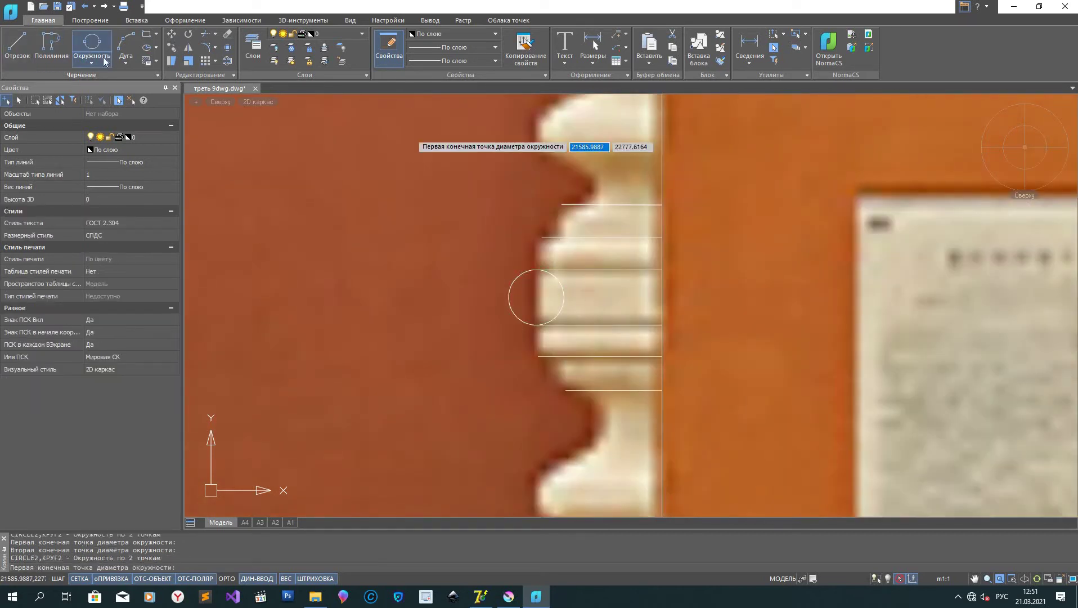
pyautogui.click(538, 325)
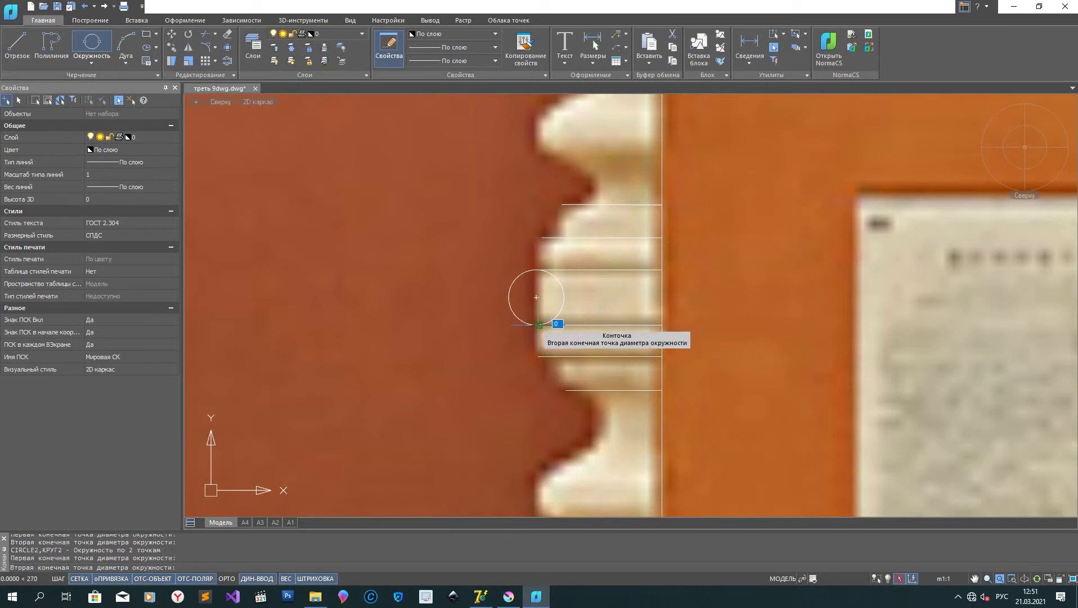
pyautogui.click(538, 355)
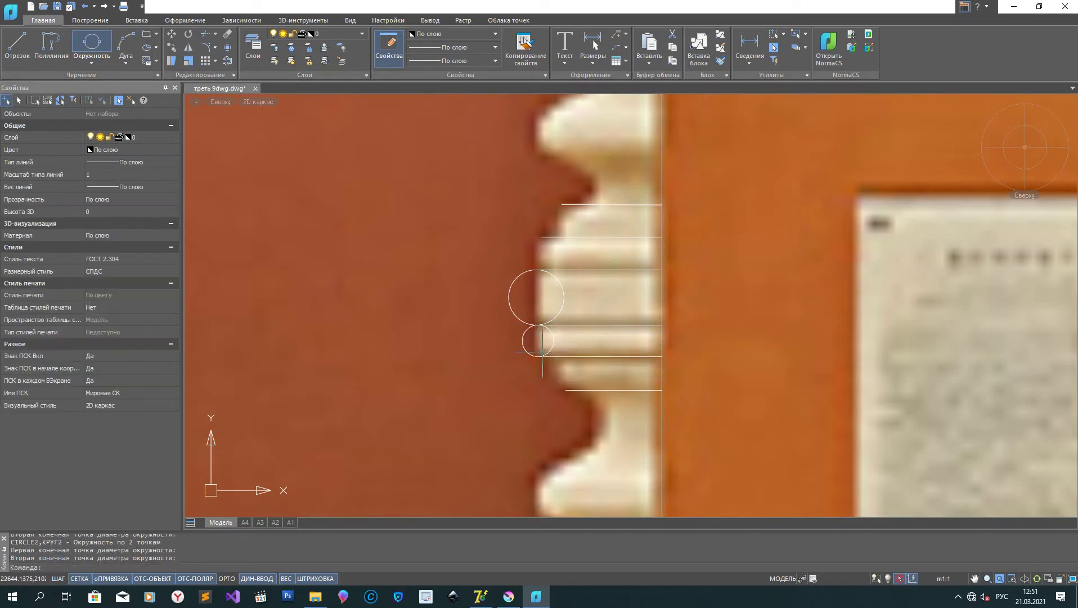
# Step: Draw a two-point circle about 272 units in diameter from the bottom line's inner end up to the line above
pyautogui.click(95, 54)
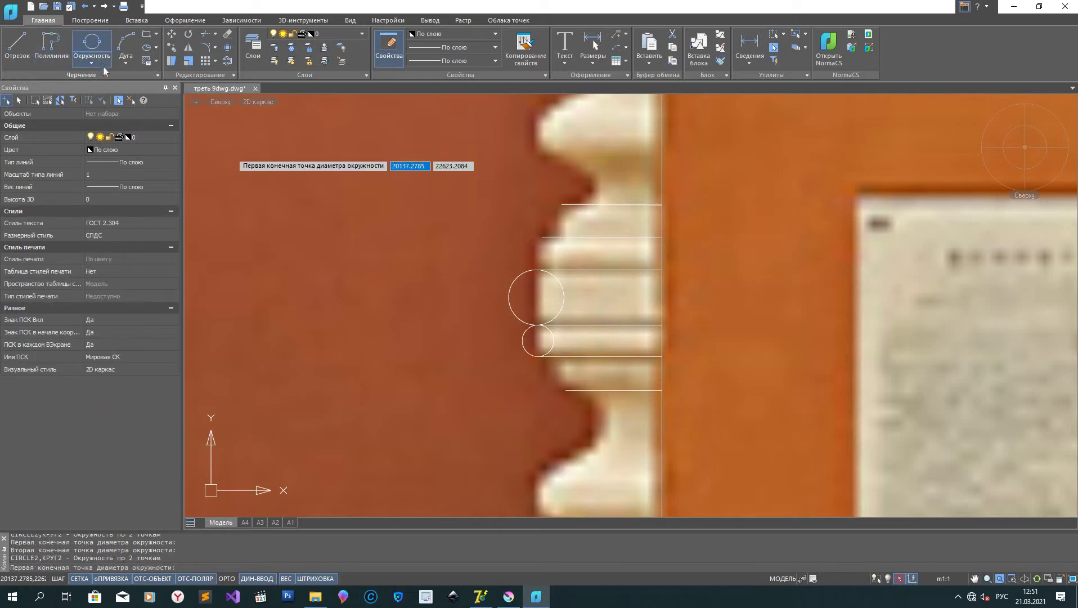
pyautogui.click(566, 389)
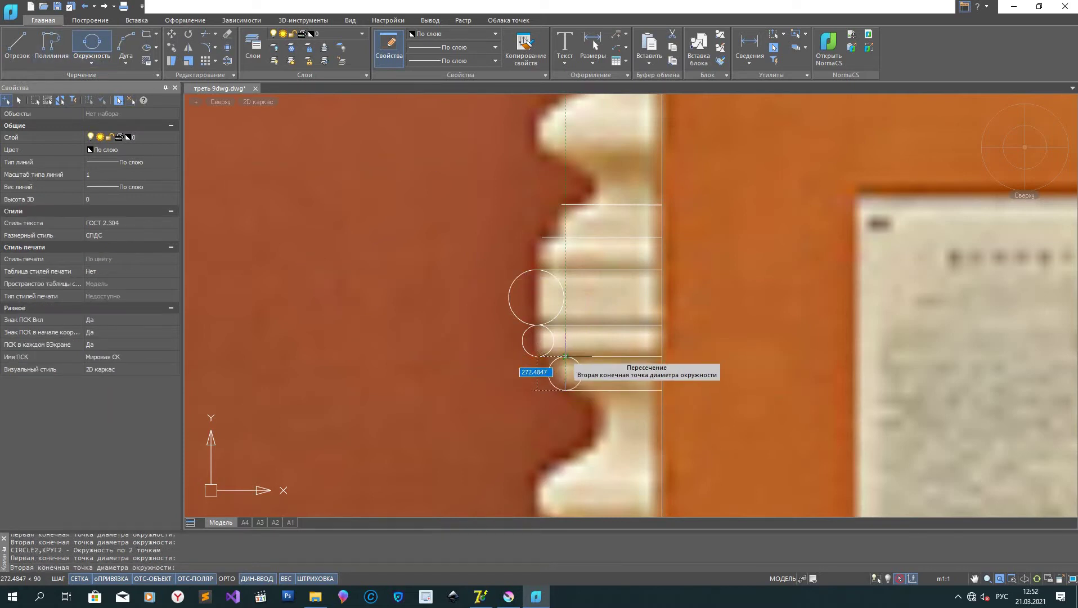
pyautogui.click(565, 356)
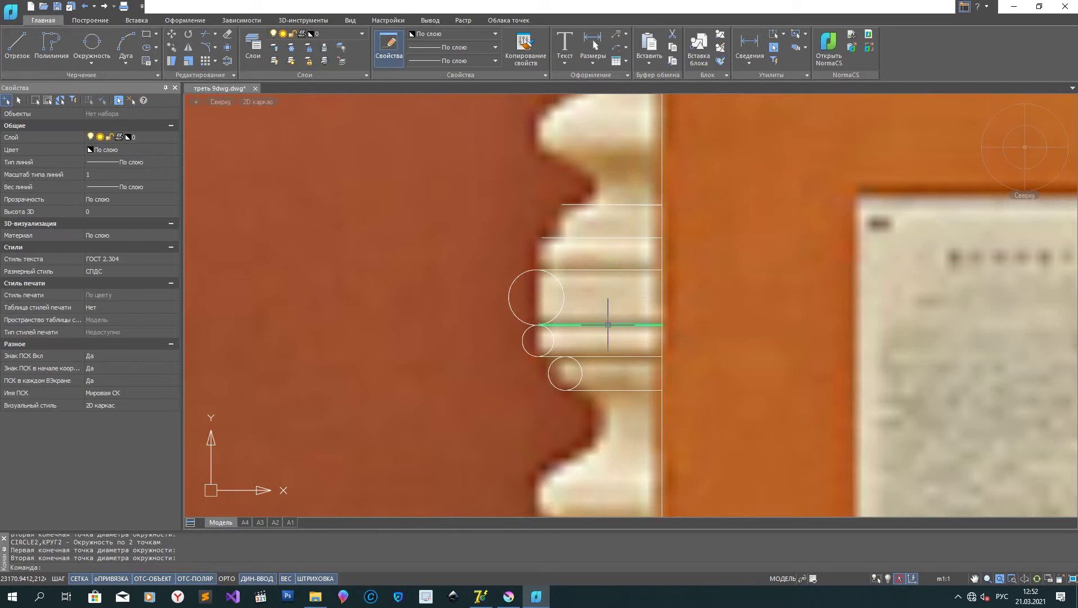
pyautogui.scroll(-2, 608, 324)
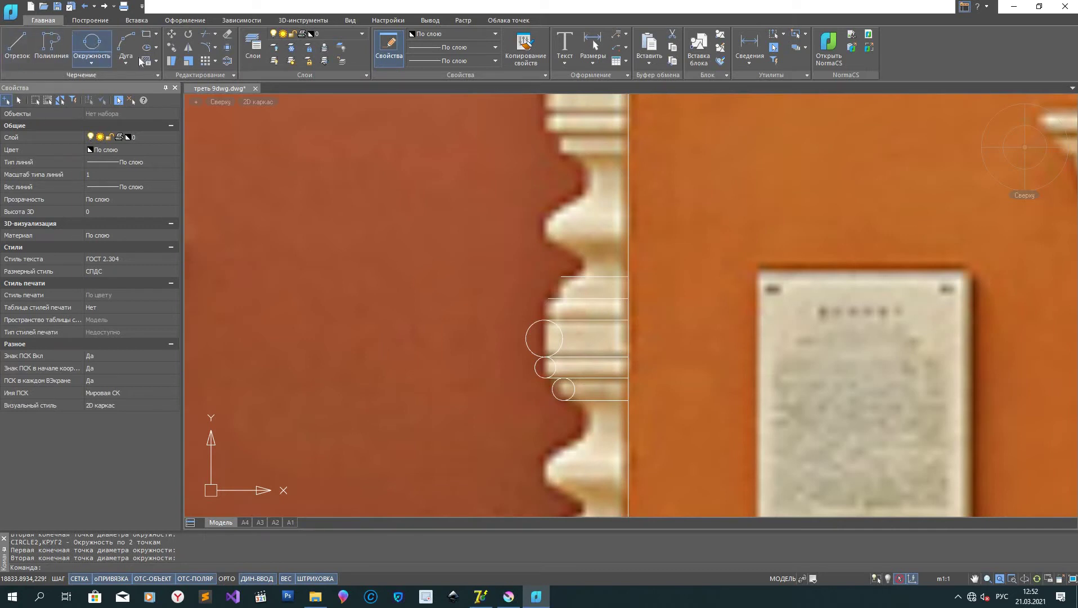
# Step: Draw a two-point circle about 281 units in diameter at the inner end of the band directly above the central band, between its two lines
pyautogui.press('Return')
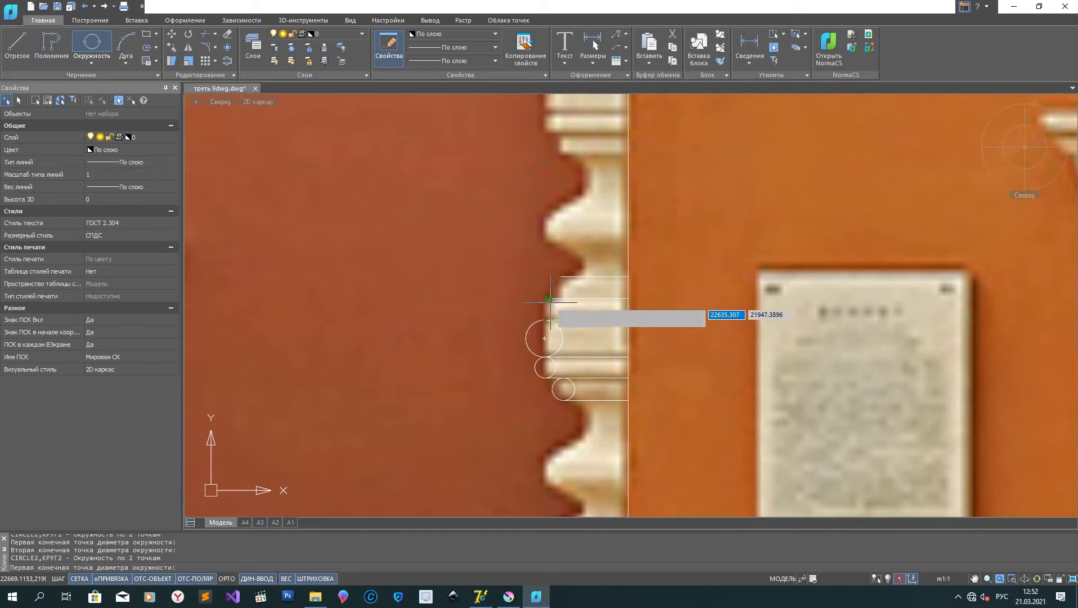
pyautogui.click(550, 299)
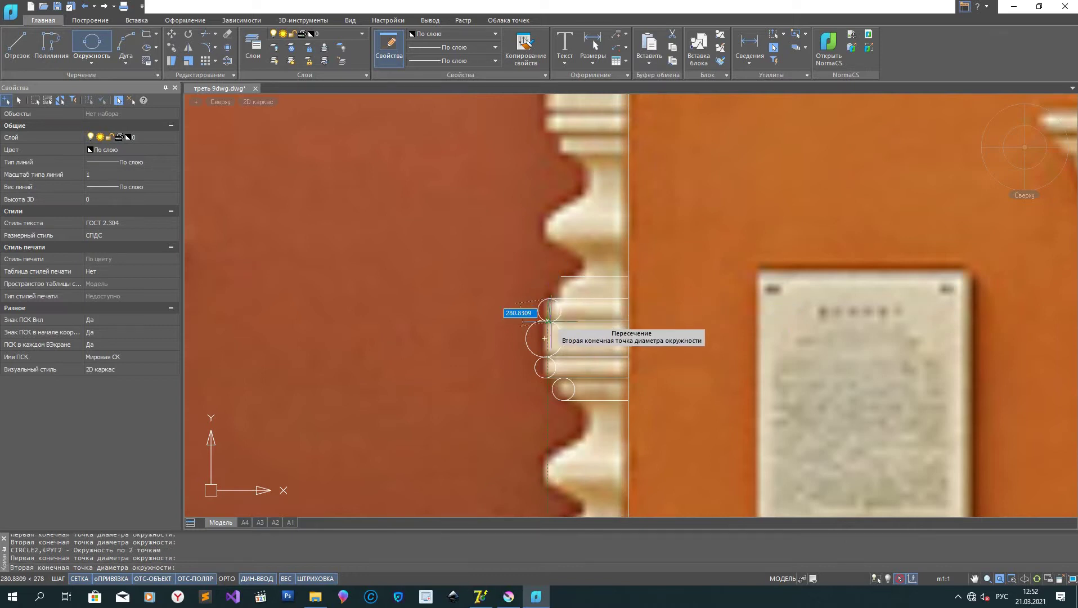
pyautogui.click(548, 320)
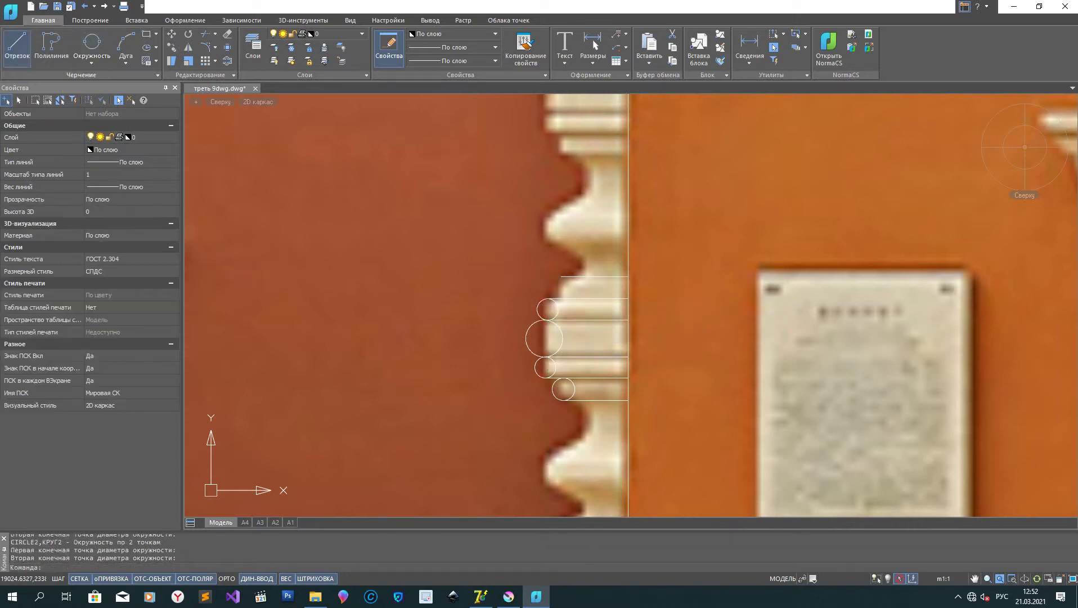
# Step: Draw a two-point circle about 268 units in diameter from the block's top line's inner end down to the line below
pyautogui.press('Return')
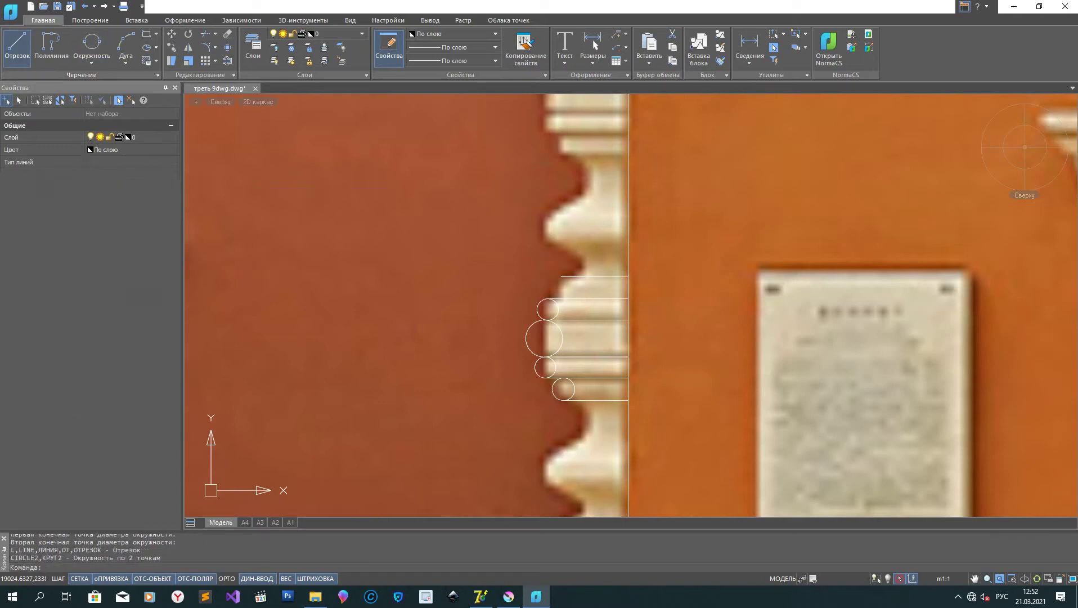
pyautogui.click(561, 278)
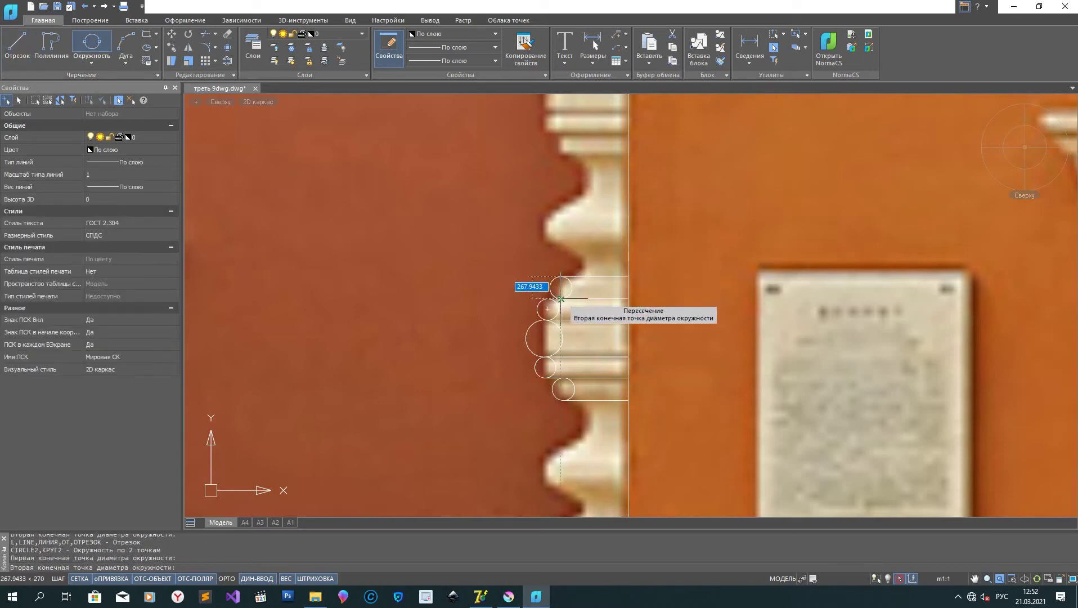
pyautogui.click(561, 299)
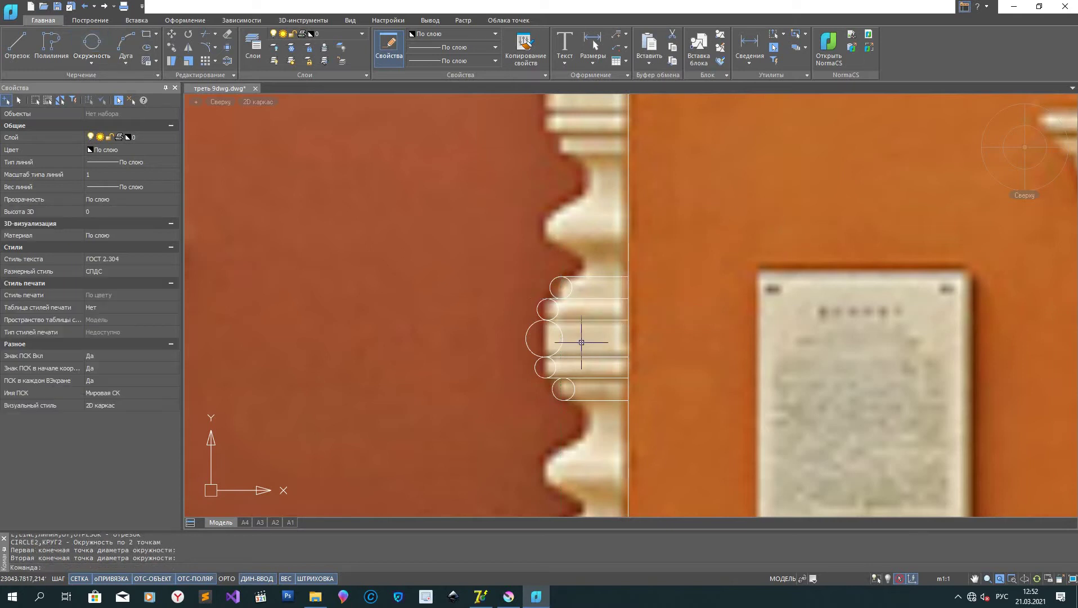
# Step: Trim off the halves of the five circles that lie within the carved block's bands, using quick trim
pyautogui.scroll(4, 581, 343)
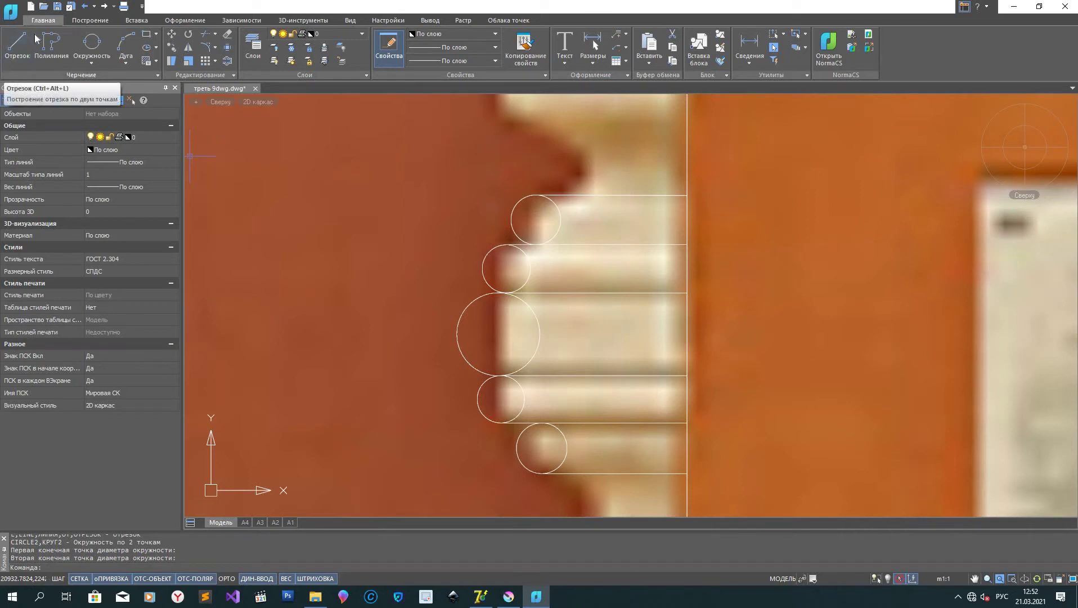
pyautogui.click(195, 61)
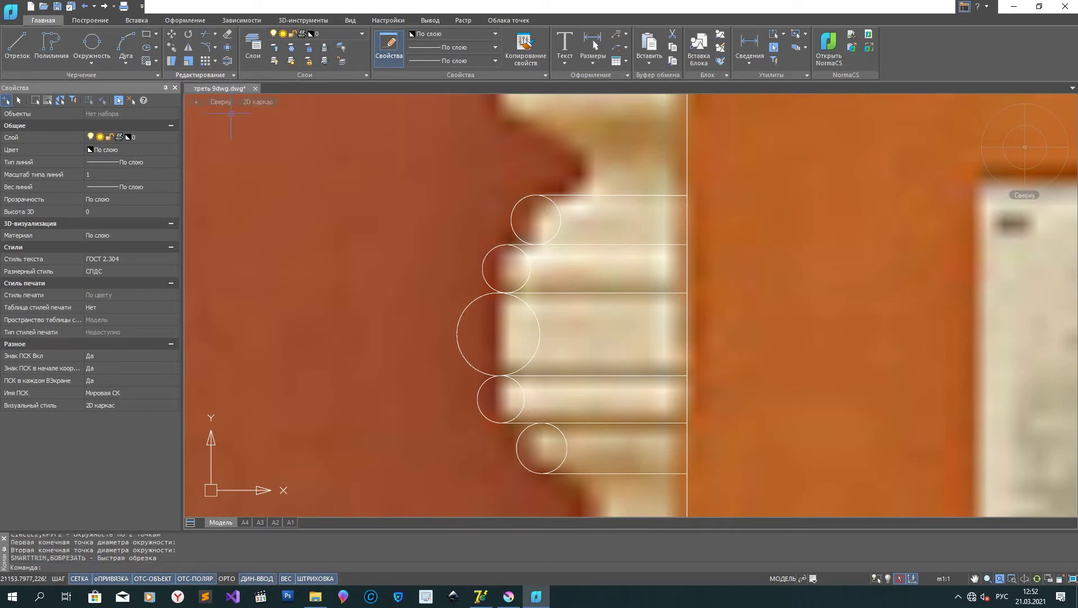
pyautogui.click(545, 241)
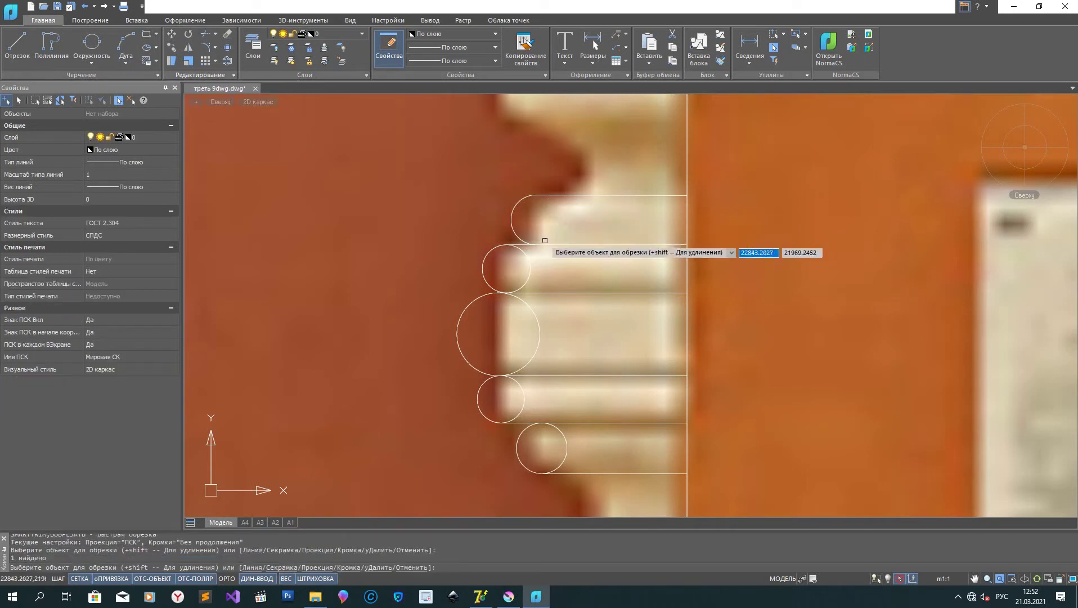
pyautogui.click(527, 275)
pyautogui.click(539, 338)
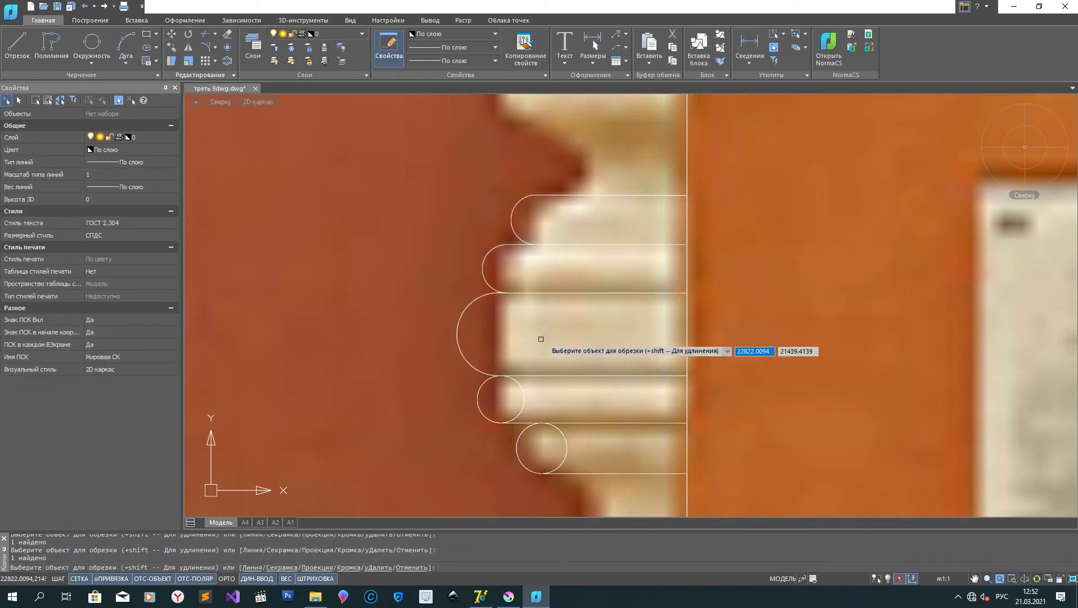
pyautogui.click(519, 400)
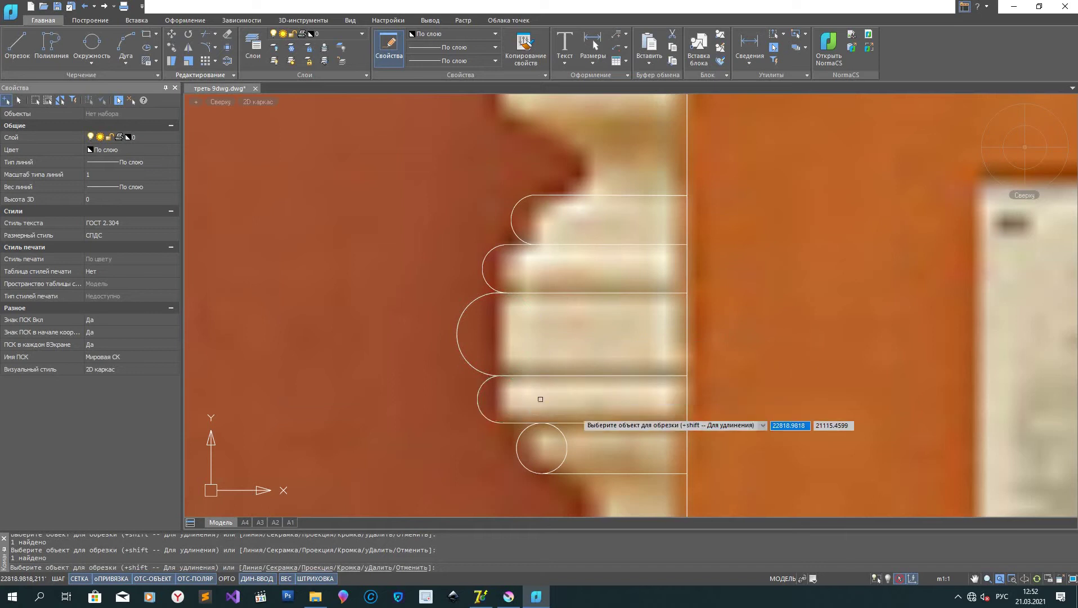
pyautogui.click(564, 431)
# Step: Copy the carved block's 11 lines and arcs straight up the column edge onto the next carved block in the photo
pyautogui.scroll(-5, 563, 422)
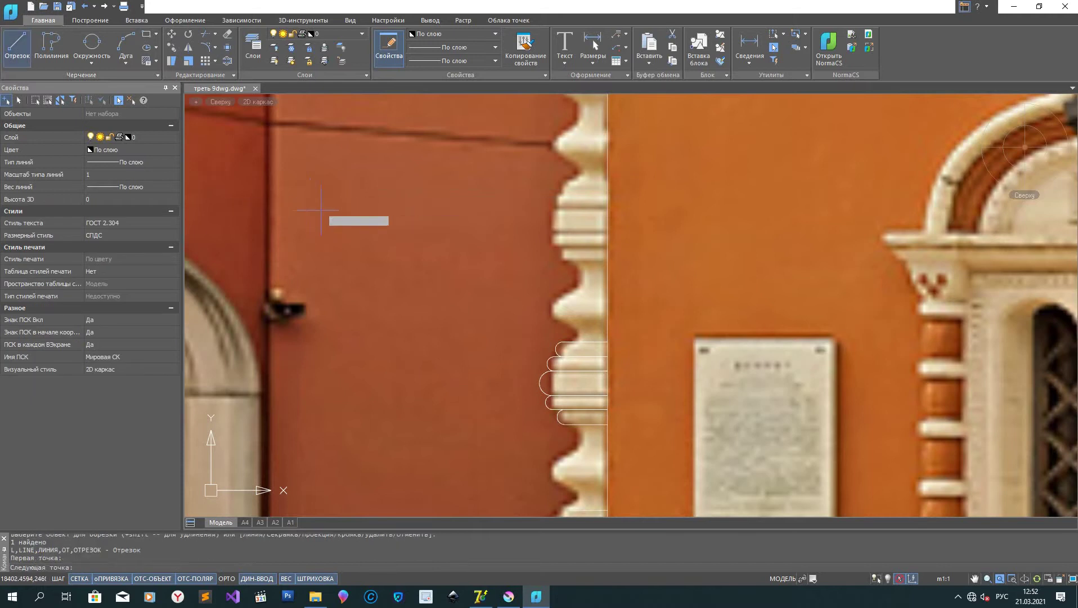
pyautogui.click(563, 341)
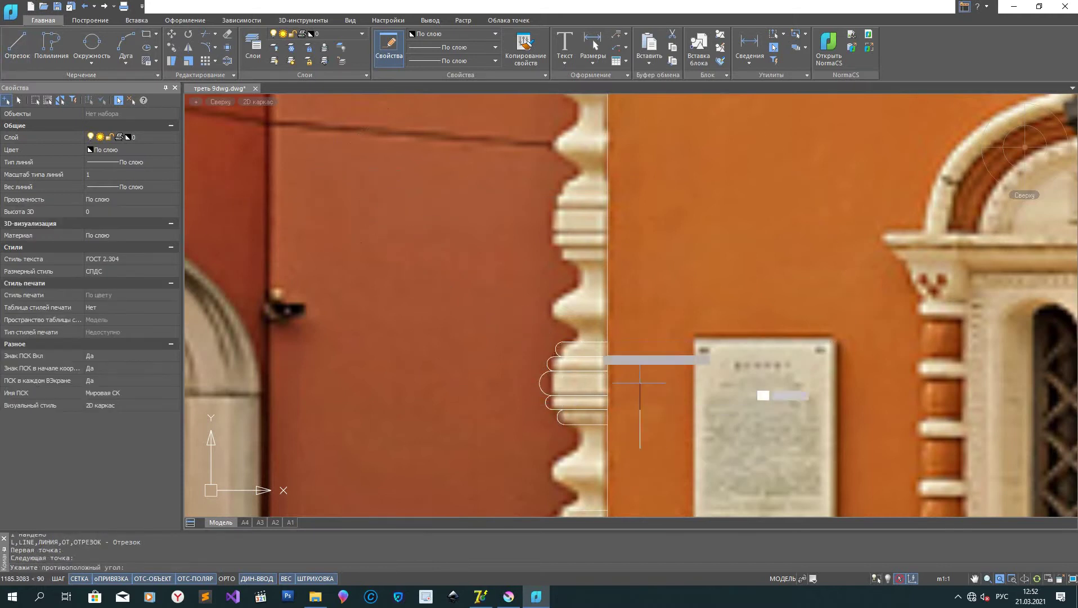
pyautogui.click(534, 338)
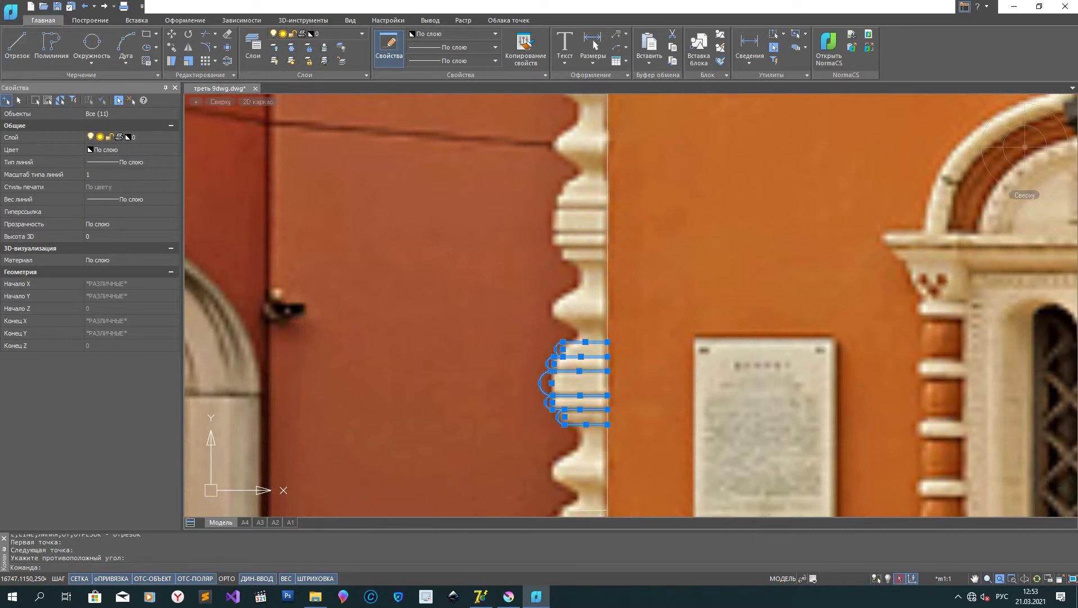
pyautogui.scroll(-3, 670, 341)
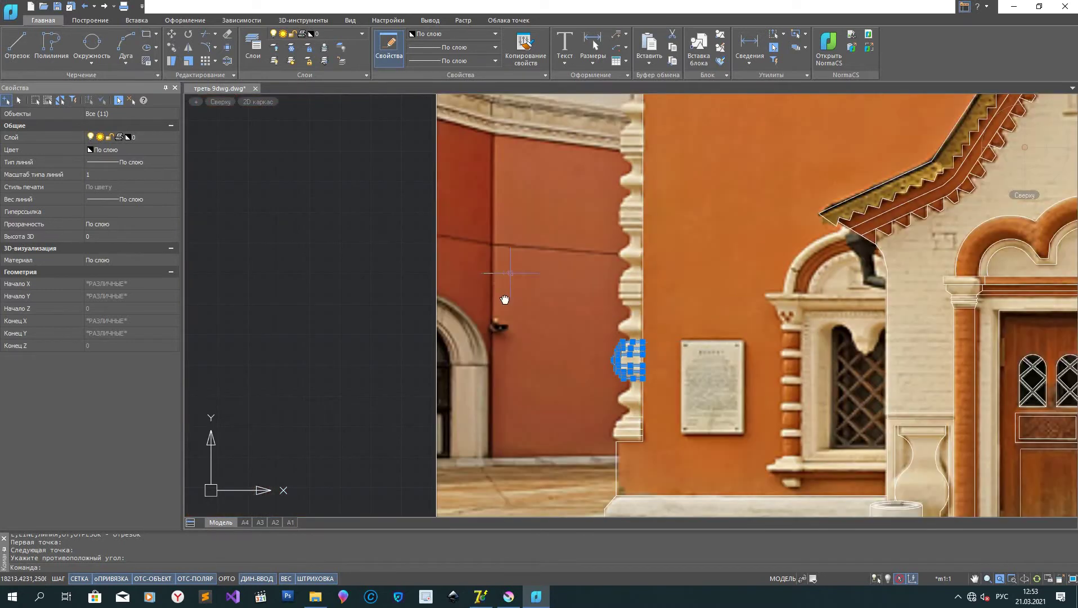
pyautogui.moveTo(504, 299); pyautogui.dragTo(470, 304, button='middle')
pyautogui.scroll(3, 467, 301)
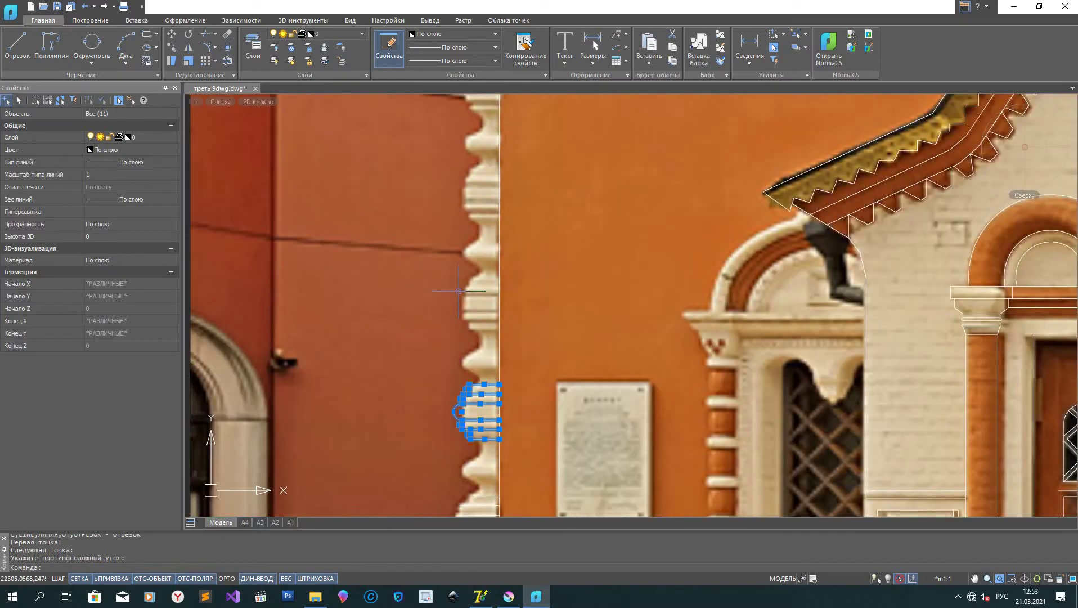
pyautogui.scroll(-3, 458, 291)
pyautogui.scroll(3, 458, 290)
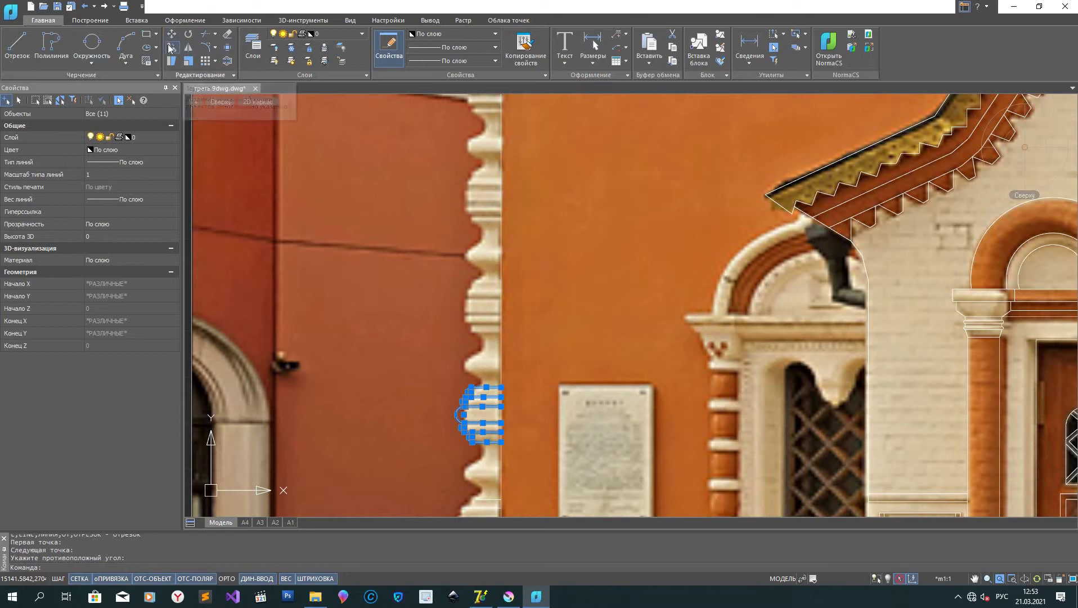
pyautogui.click(189, 50)
pyautogui.click(501, 387)
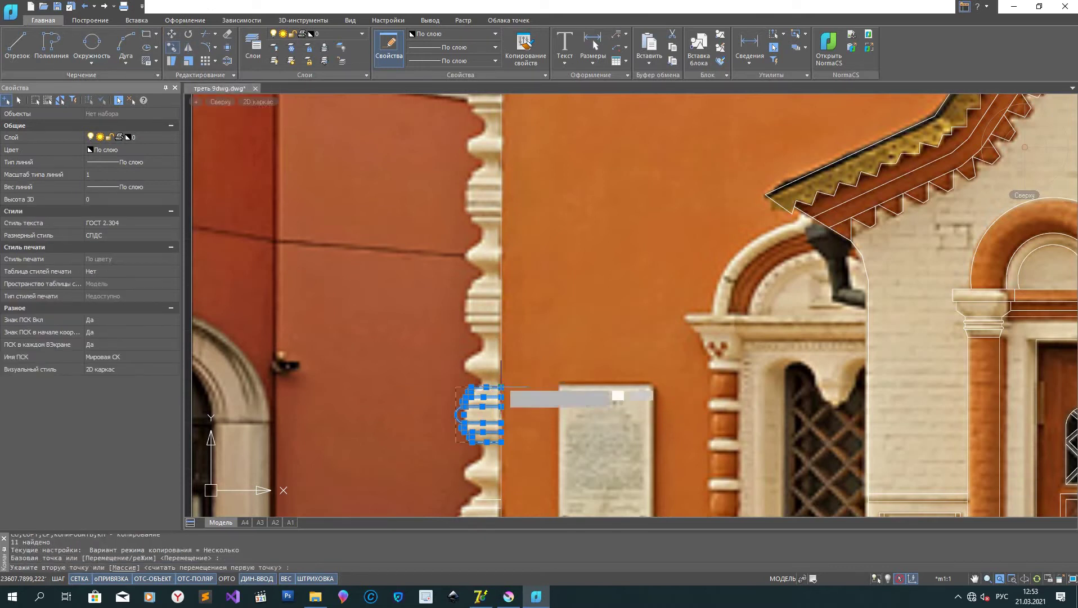
pyautogui.click(502, 280)
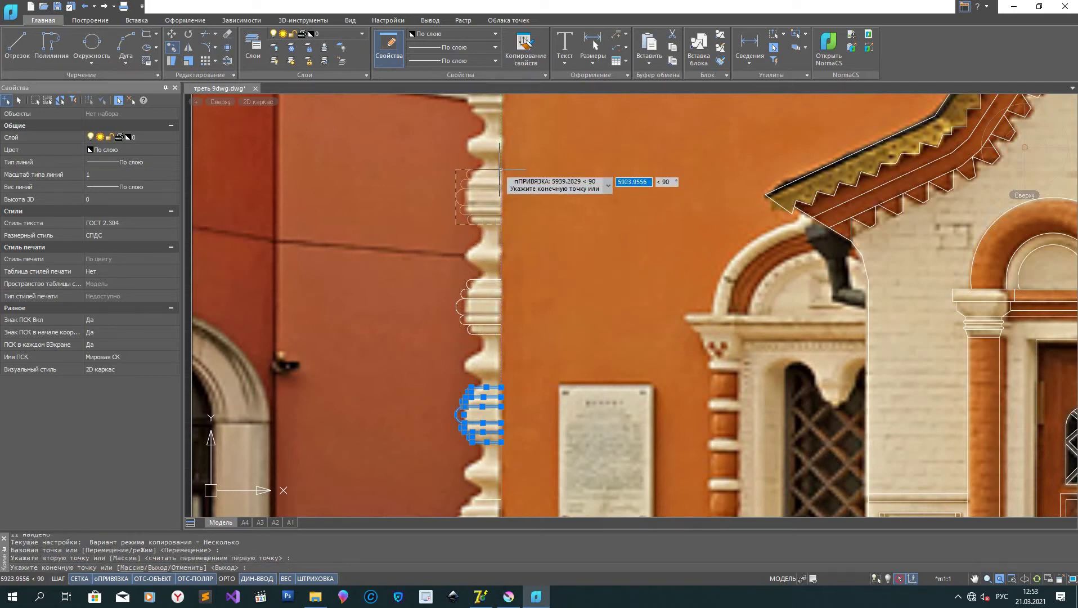
# Step: Place two more copies on the next two carved blocks up the column, the highest about 8943 units above the original, and end copying
pyautogui.moveTo(503, 128); pyautogui.dragTo(482, 356, button='middle')
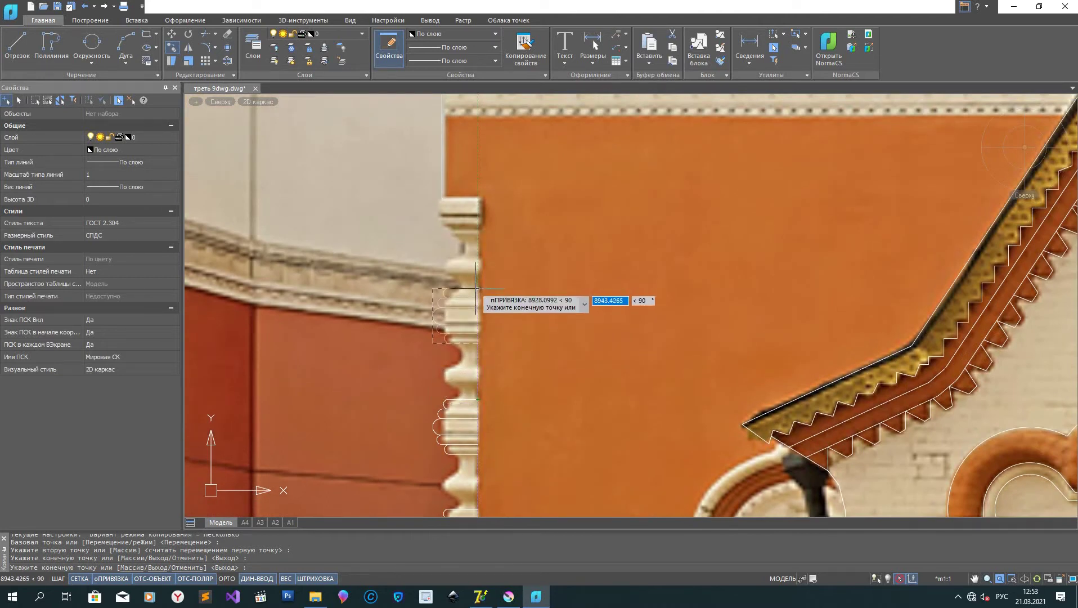
pyautogui.click(478, 288)
pyautogui.rightClick(522, 272)
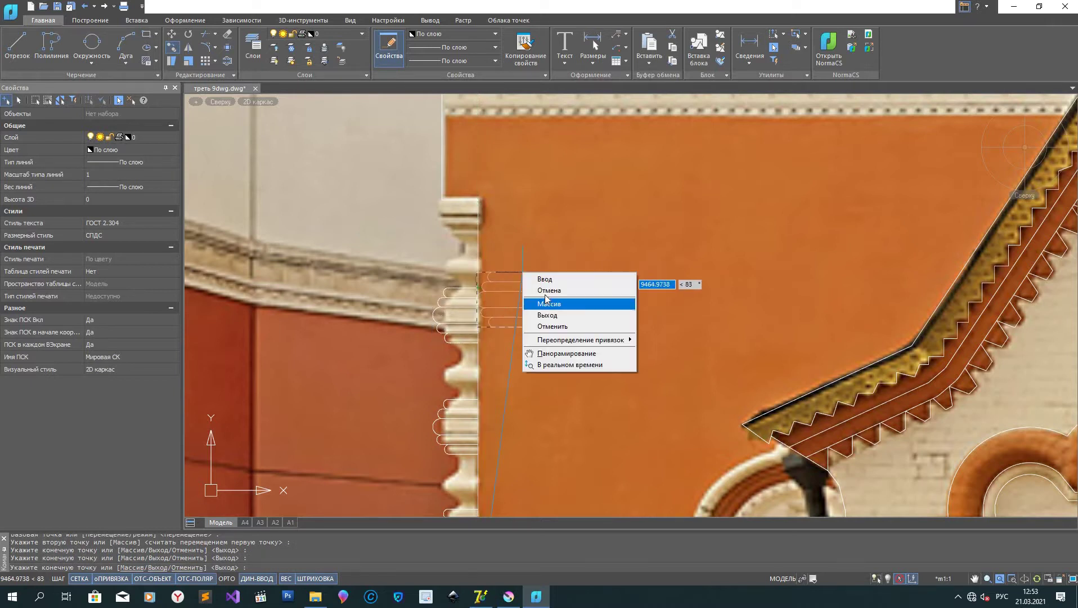
pyautogui.click(557, 290)
pyautogui.scroll(-5, 489, 290)
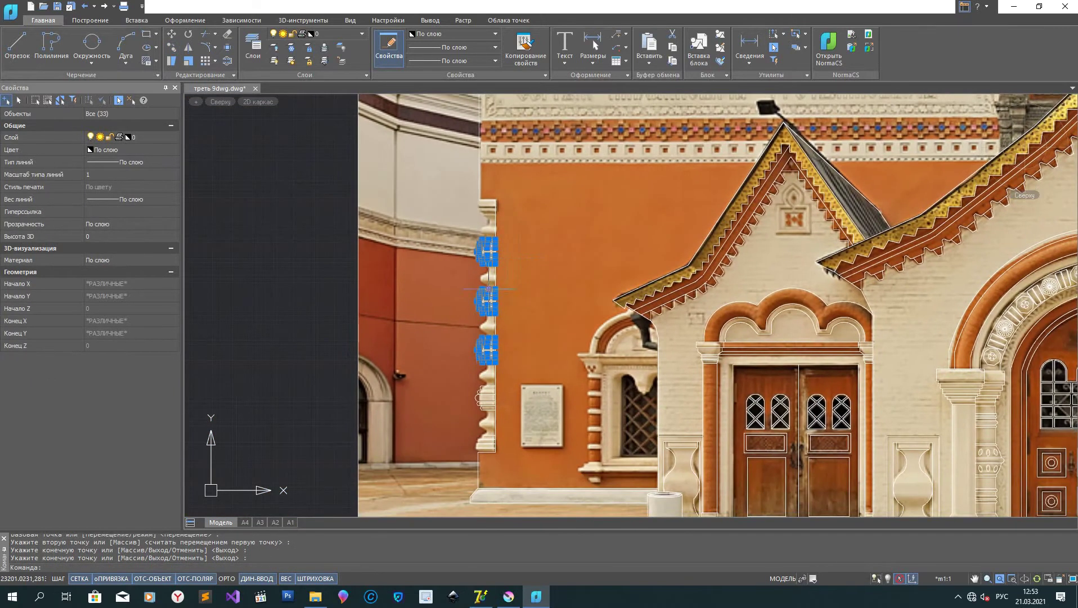
pyautogui.click(19, 42)
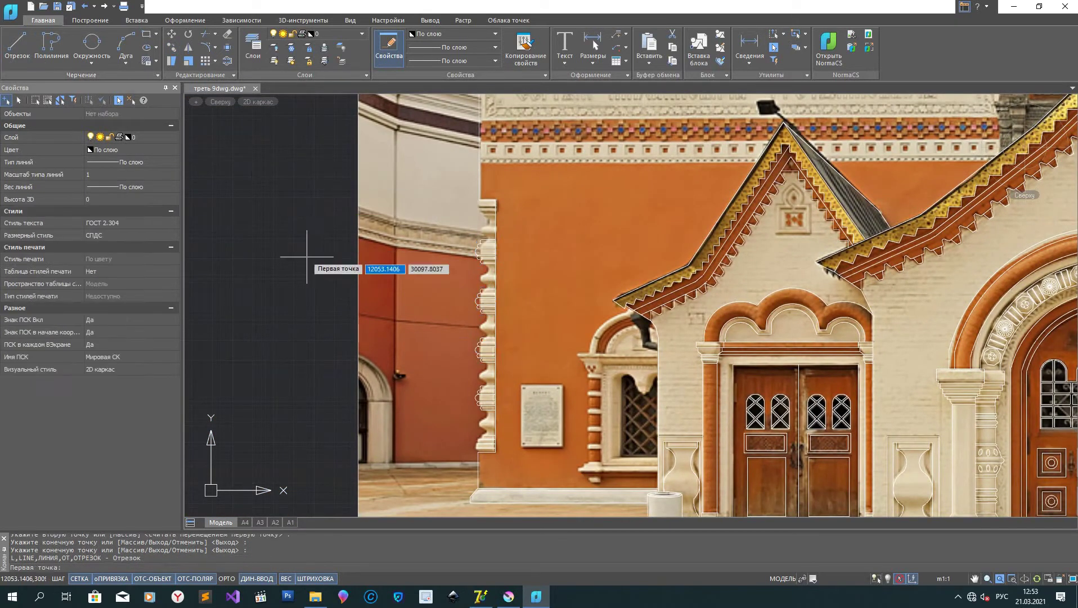
pyautogui.scroll(5, 467, 259)
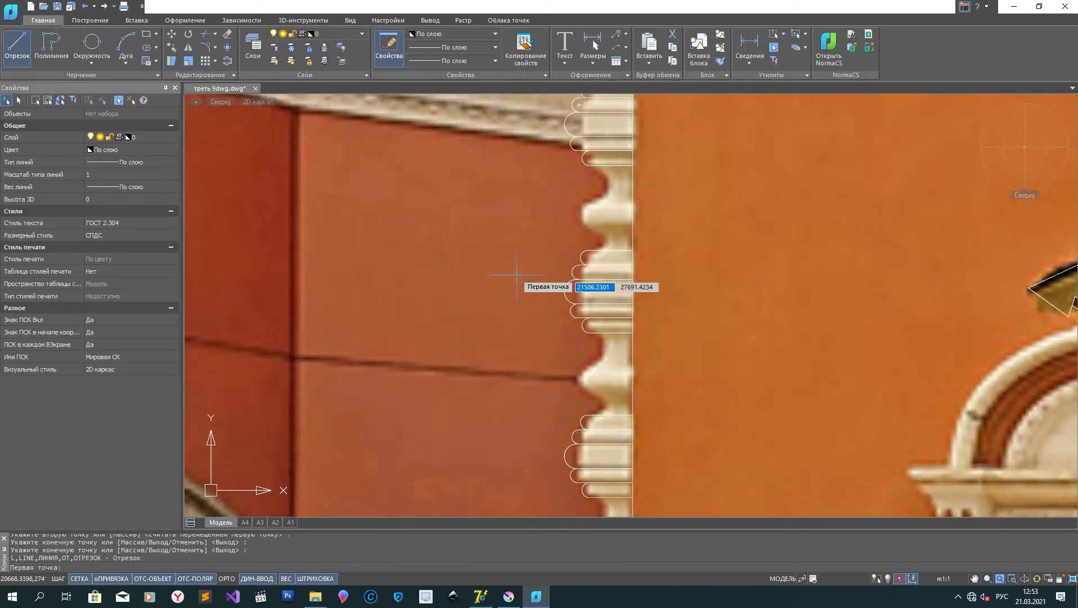
pyautogui.moveTo(633, 366); pyautogui.dragTo(579, 427, button='middle')
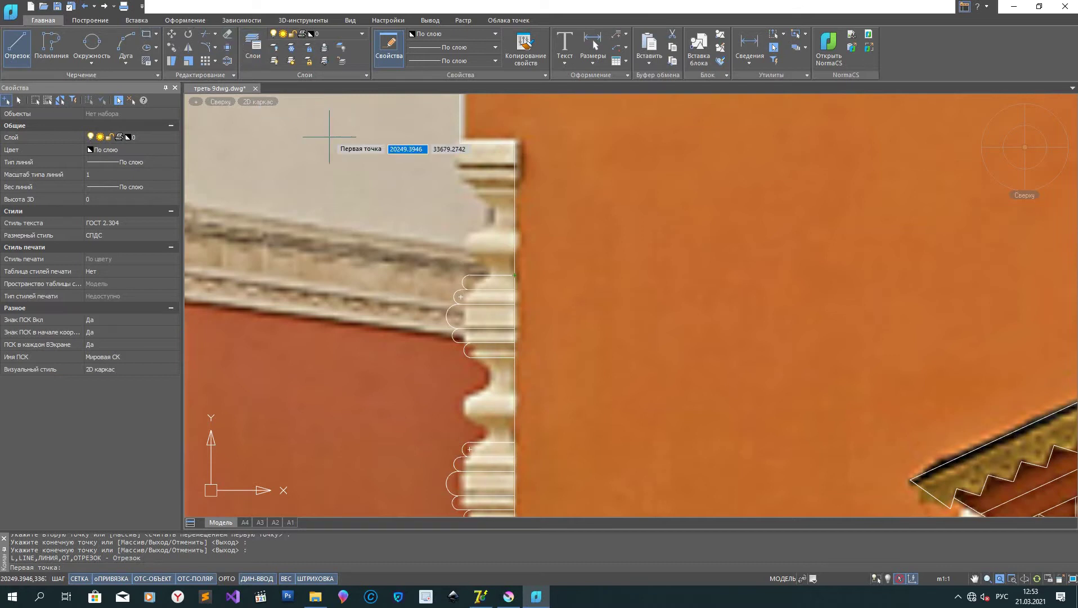
pyautogui.scroll(-2, 482, 287)
pyautogui.moveTo(568, 439)
pyautogui.mouseDown(button='middle')
pyautogui.moveTo(507, 270)
pyautogui.moveTo(494, 293)
pyautogui.moveTo(508, 226)
pyautogui.mouseUp(button='middle')
pyautogui.scroll(5, 450, 360)
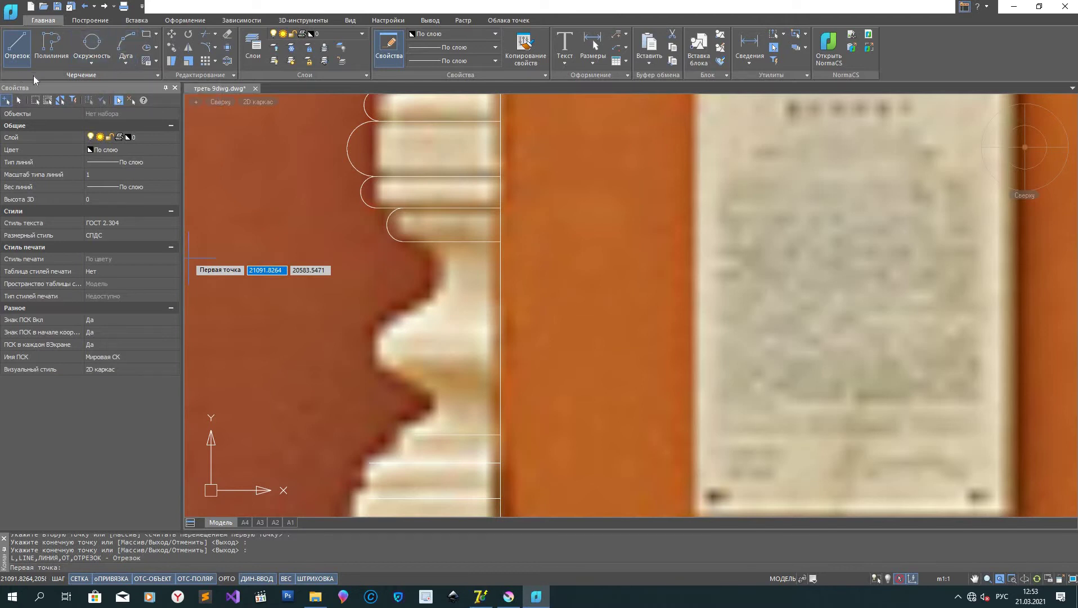
# Step: Draw a two-point circle about 255 units in diameter from the inner end of the column base's lowest moulding line up to the line above
pyautogui.click(92, 44)
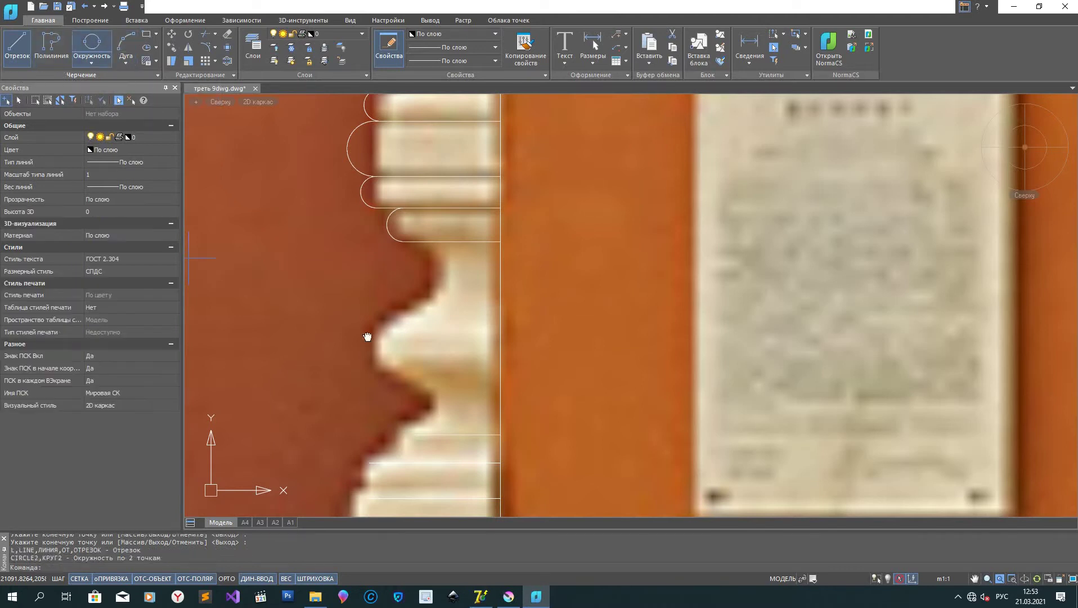
pyautogui.moveTo(368, 337); pyautogui.dragTo(358, 134, button='middle')
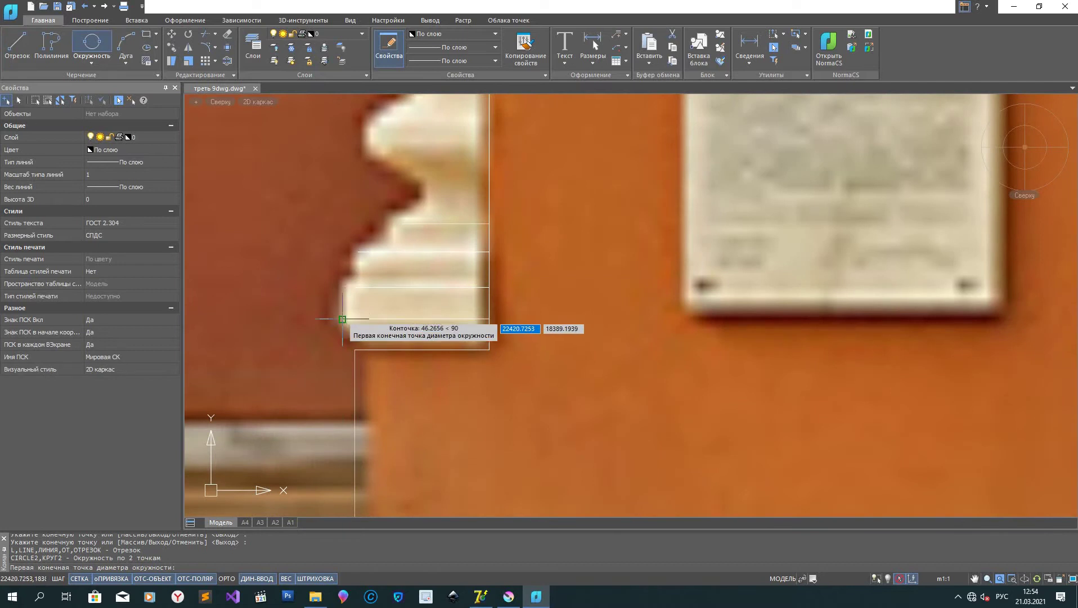
pyautogui.click(313, 316)
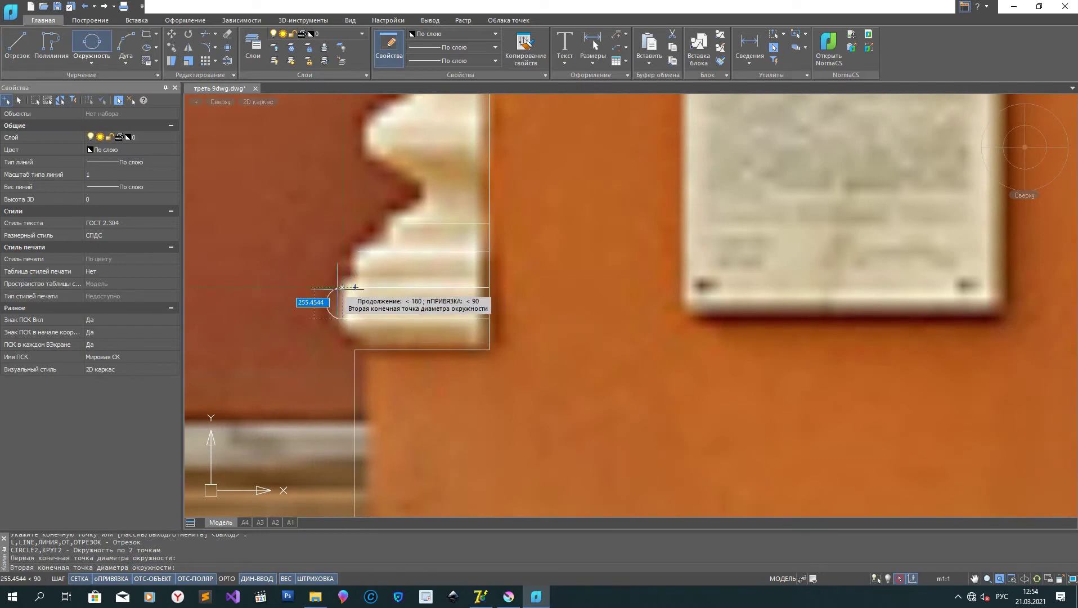
pyautogui.click(355, 287)
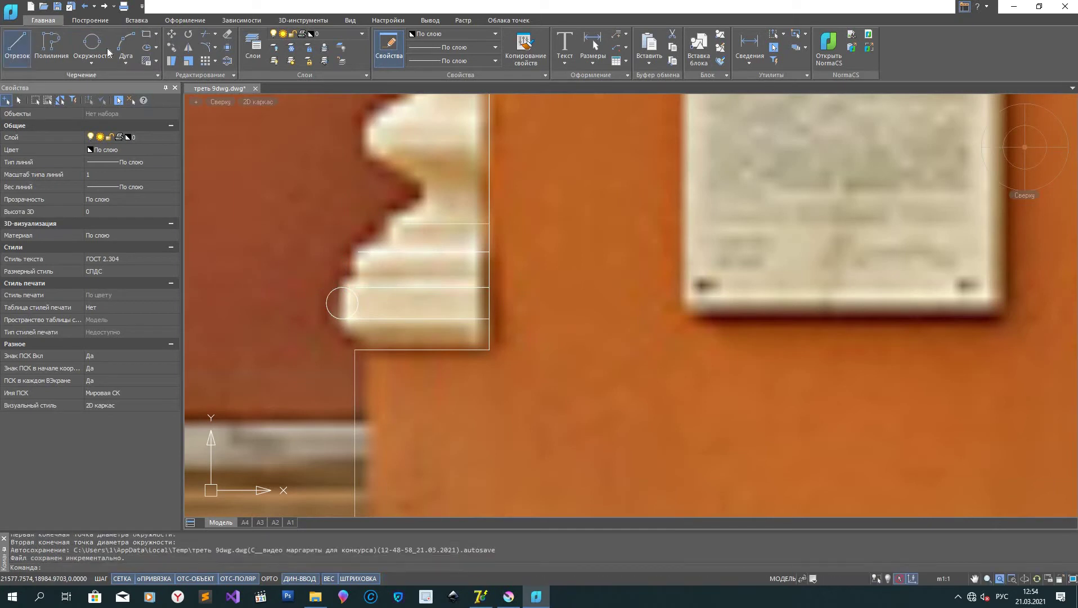
# Step: Draw a two-point circle about 287 units in diameter at the inner end of the column base's middle band, between its two lines
pyautogui.click(90, 51)
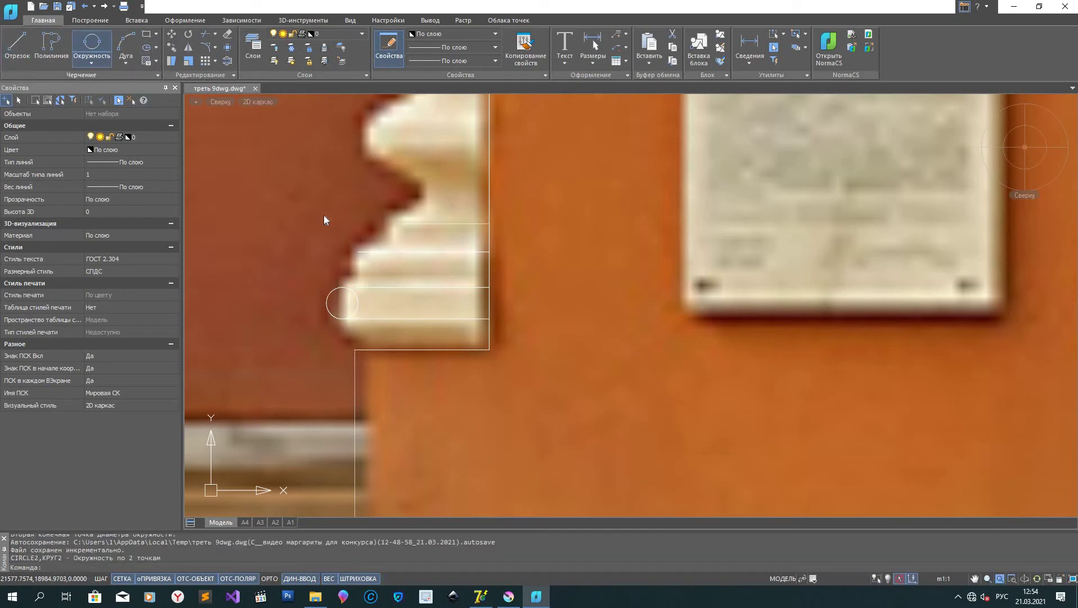
pyautogui.click(355, 287)
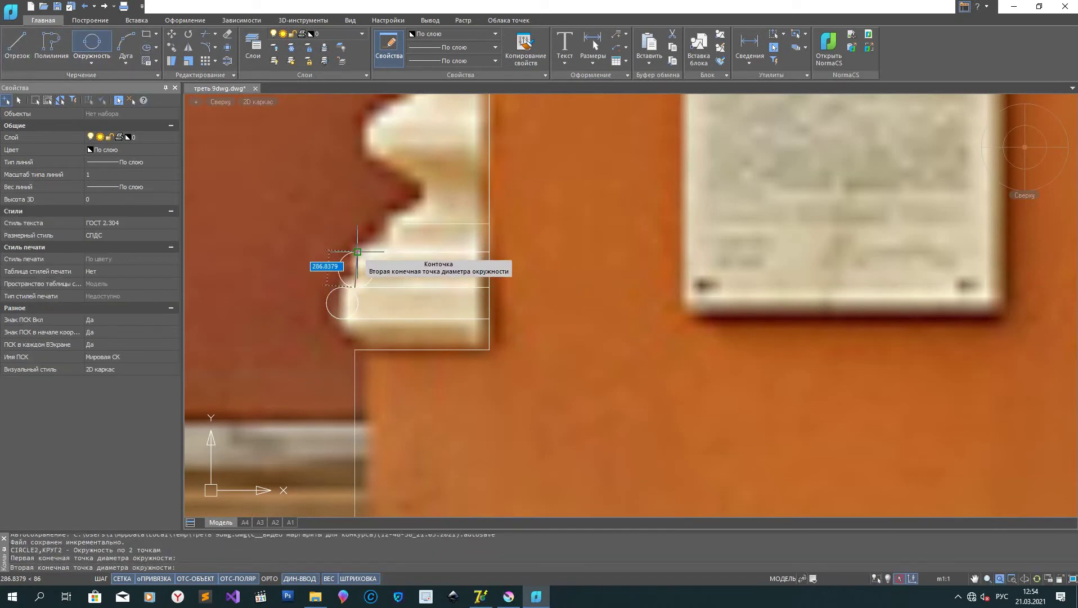
pyautogui.click(357, 252)
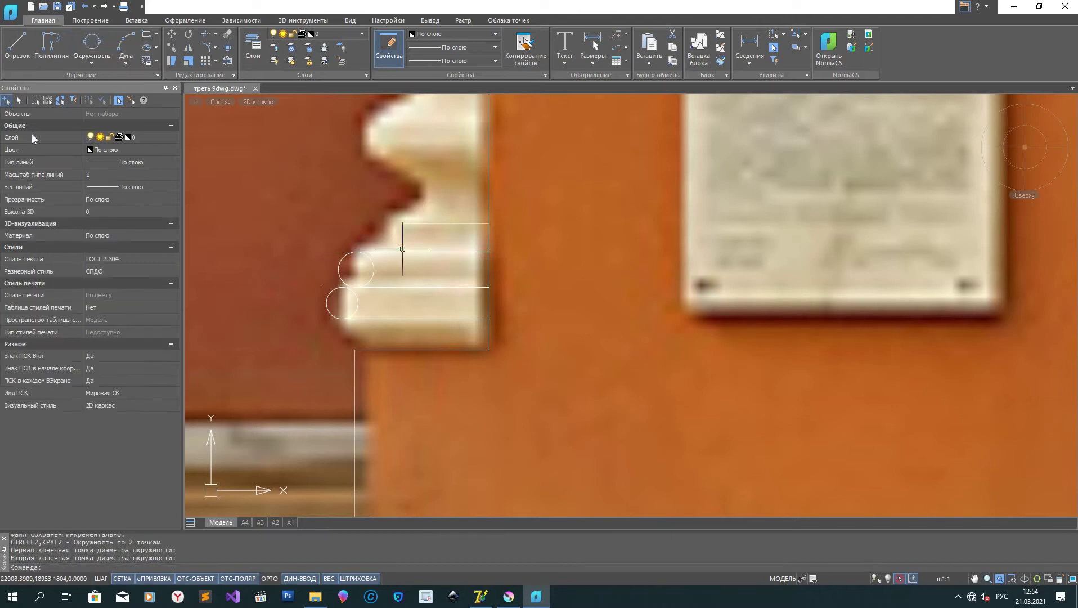
# Step: Draw two-point circles at the inner ends of the column base's top band, about 225 units in diameter, and its lowest band
pyautogui.click(92, 48)
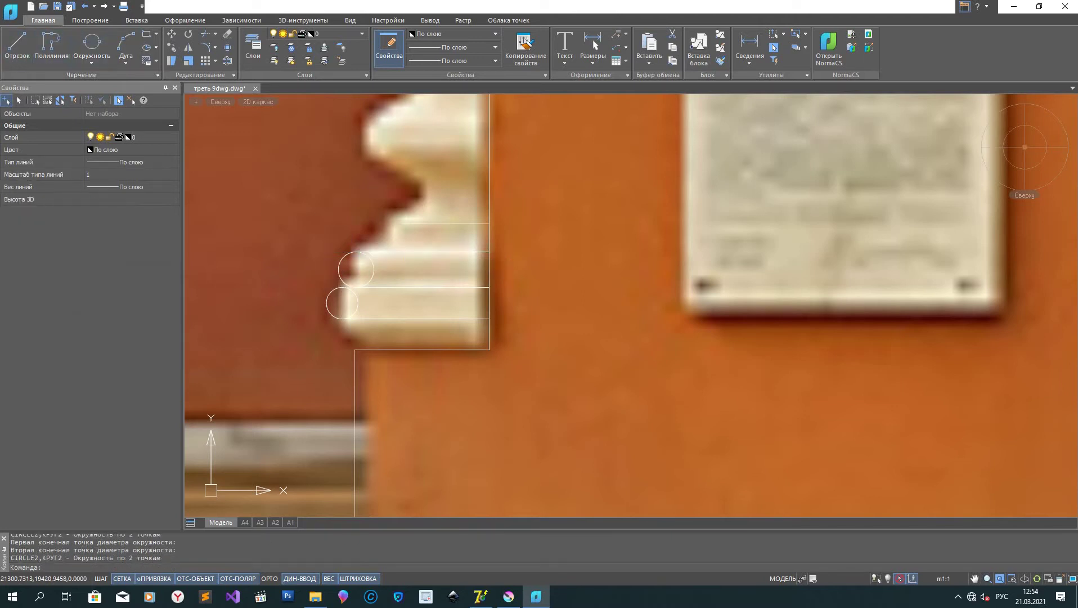
pyautogui.click(402, 224)
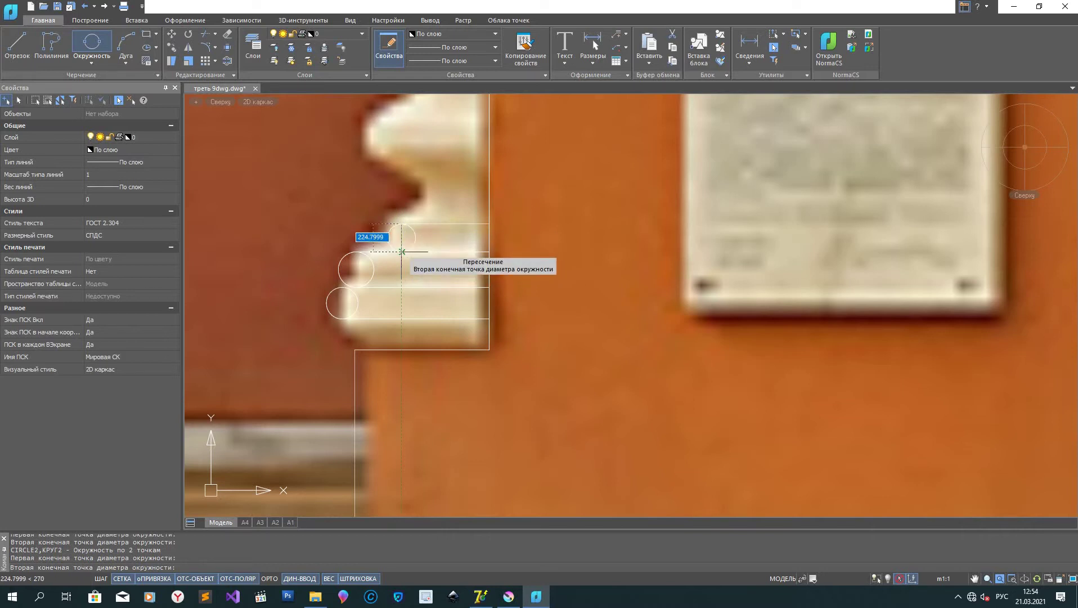
pyautogui.click(402, 251)
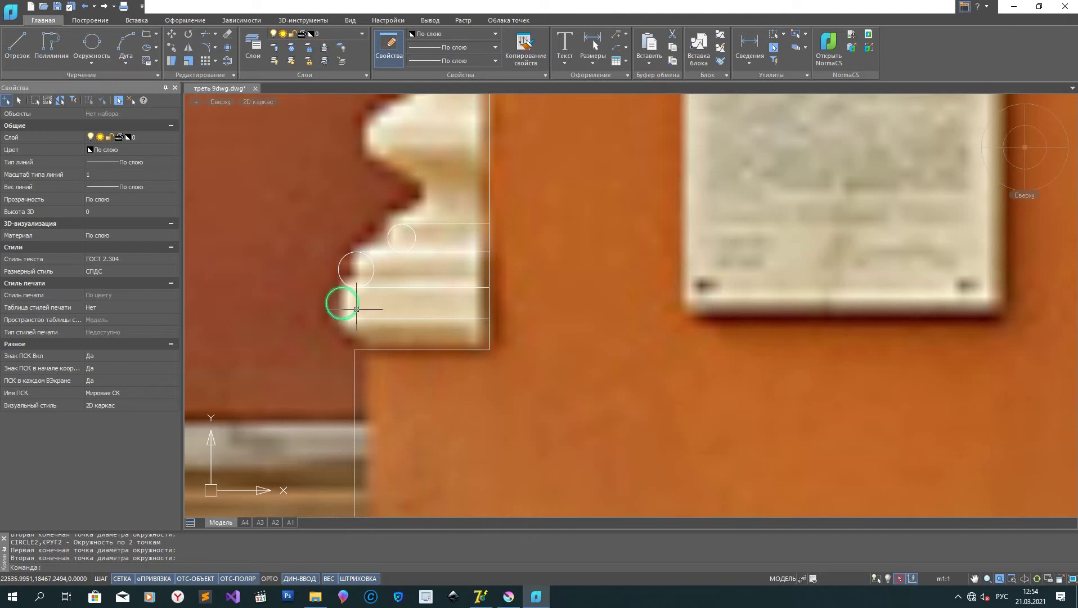
pyautogui.press('space')
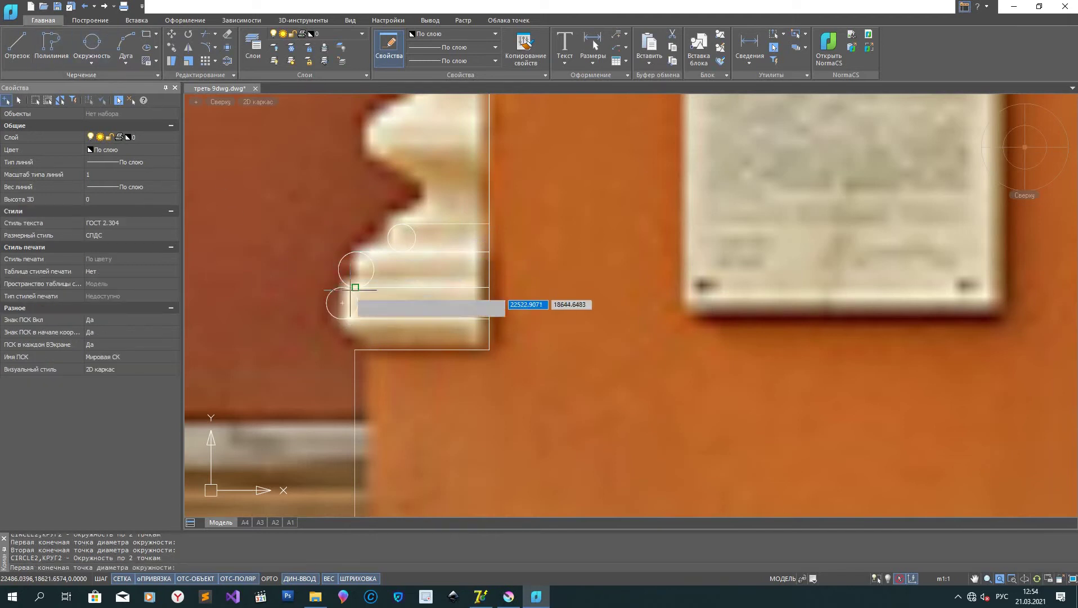
pyautogui.click(354, 349)
pyautogui.click(355, 319)
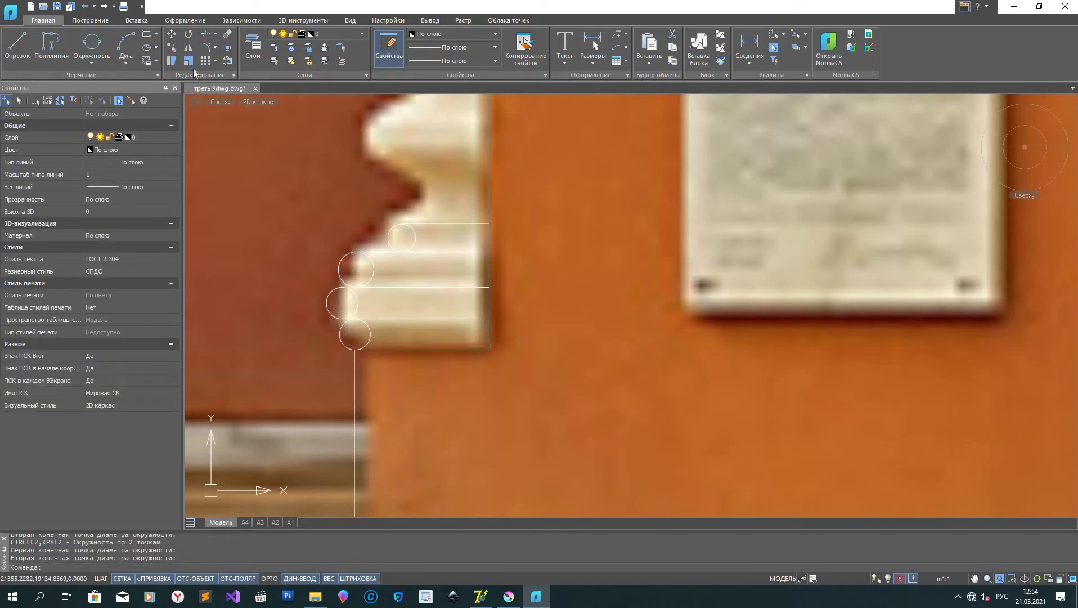
# Step: Quick-trim the inner halves of the circles on the base's top, second and lowest bands, and try the same on the third band's circle
pyautogui.click(219, 76)
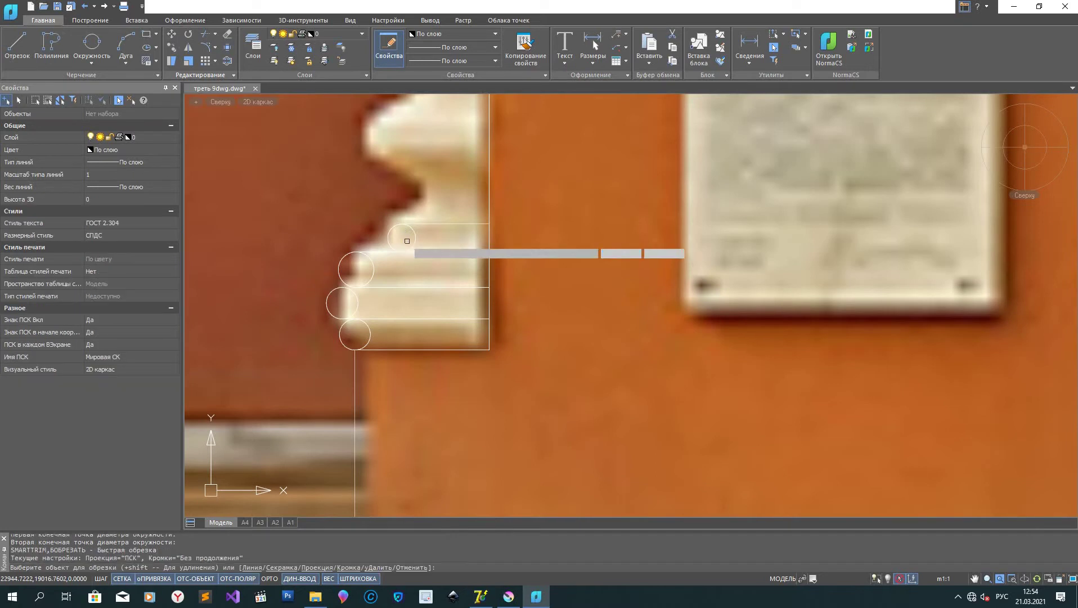
pyautogui.click(407, 241)
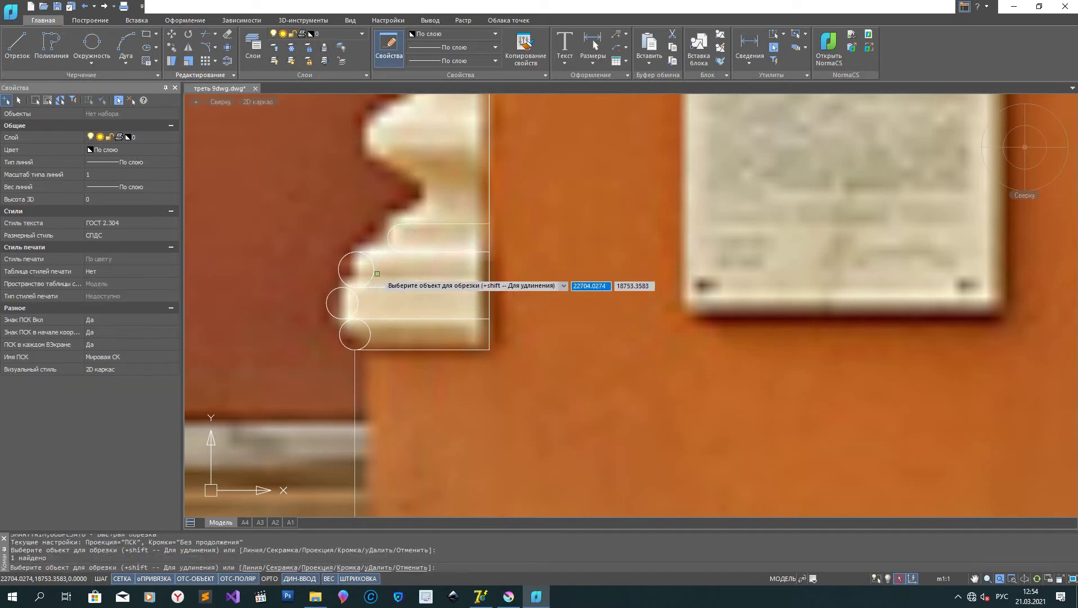
pyautogui.click(371, 276)
pyautogui.click(362, 312)
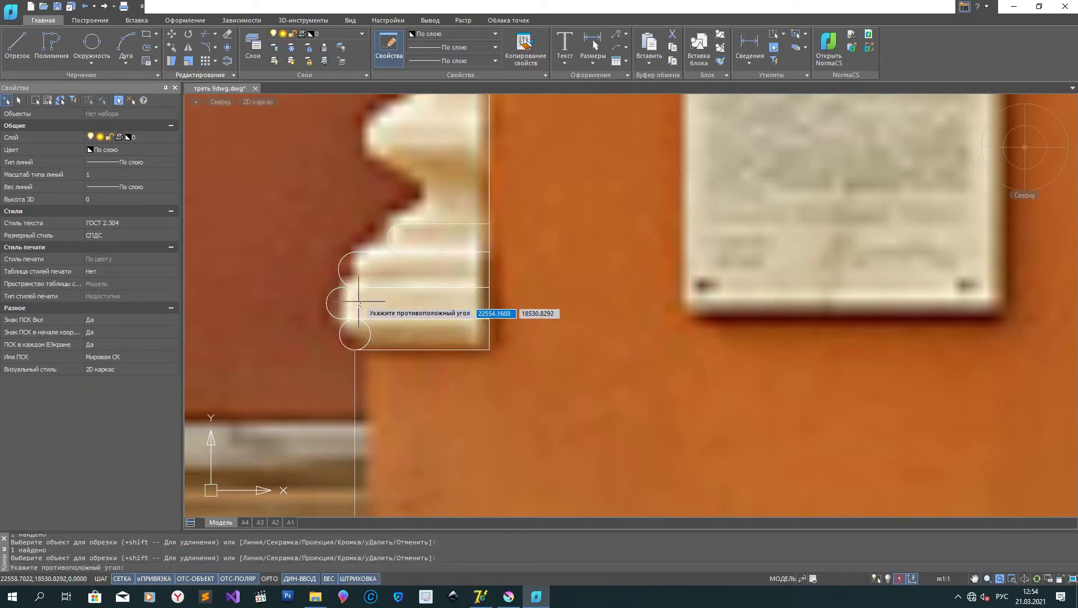
pyautogui.click(347, 305)
pyautogui.click(370, 336)
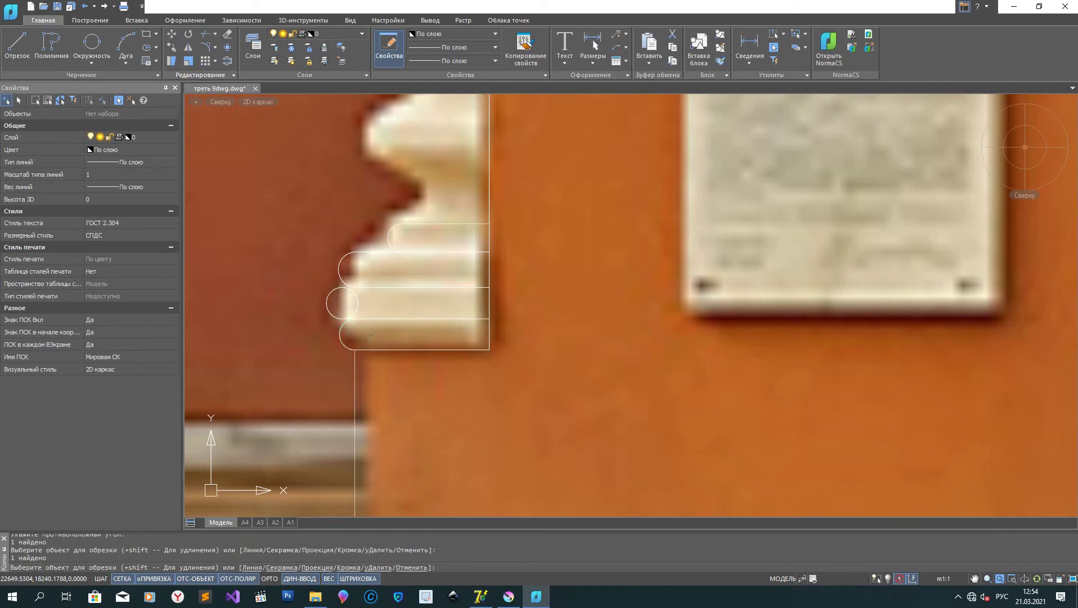
pyautogui.click(344, 304)
pyautogui.click(351, 303)
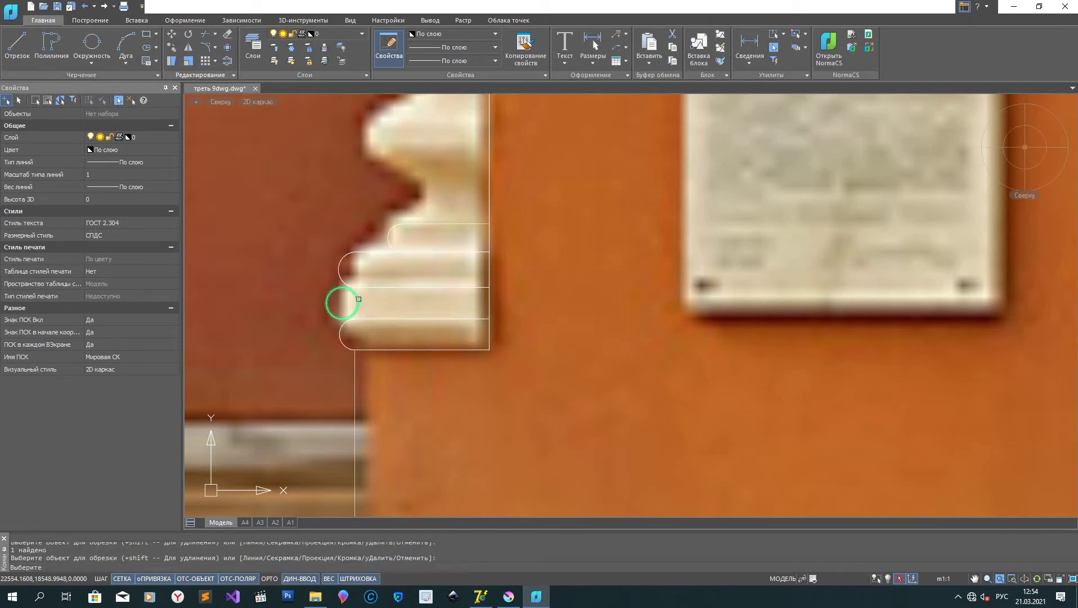
# Step: Extend the third band's upper line to its circle's top with a segment about 102 units long, and trim the circle's inner half
pyautogui.scroll(6, 333, 297)
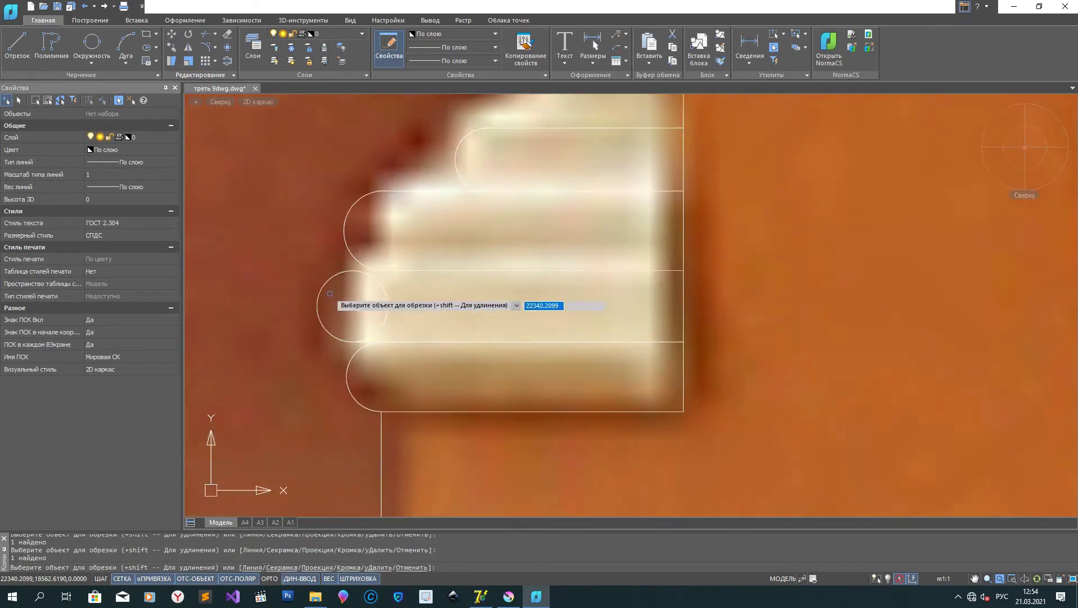
pyautogui.click(15, 42)
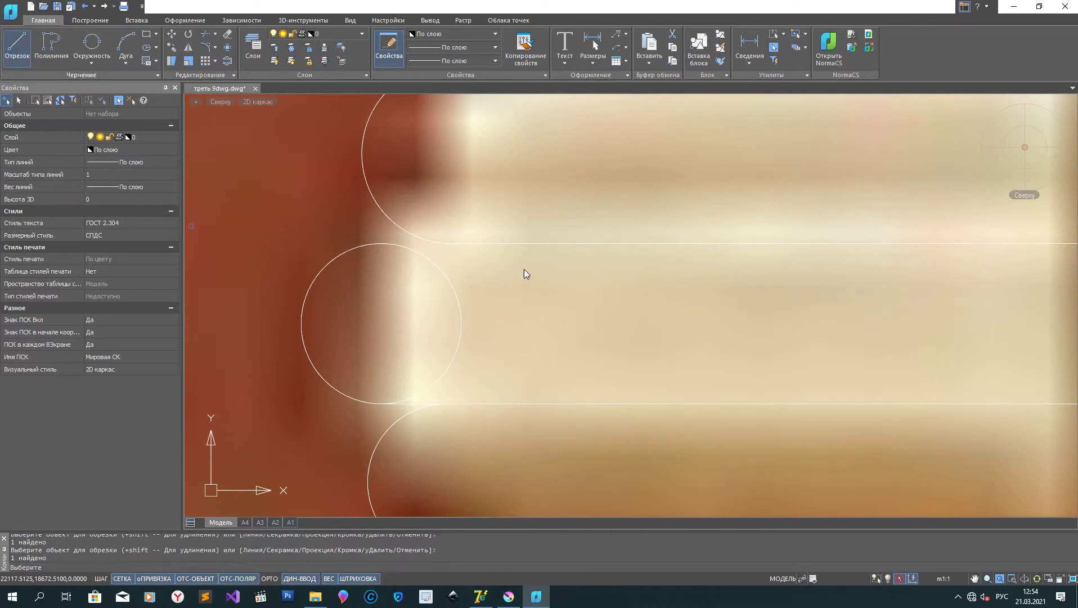
pyautogui.click(445, 244)
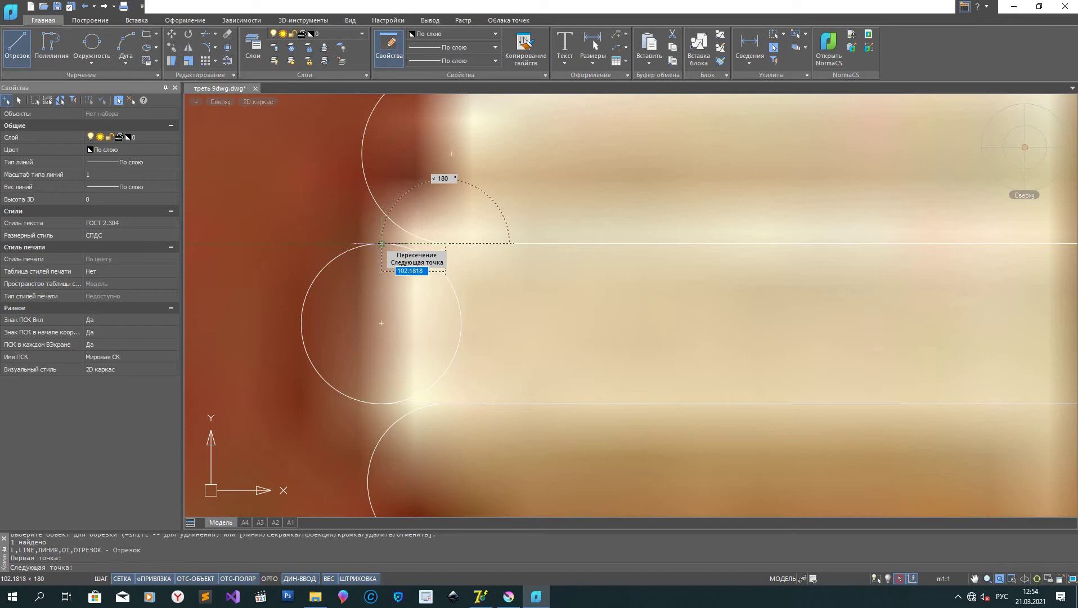
pyautogui.rightClick(546, 249)
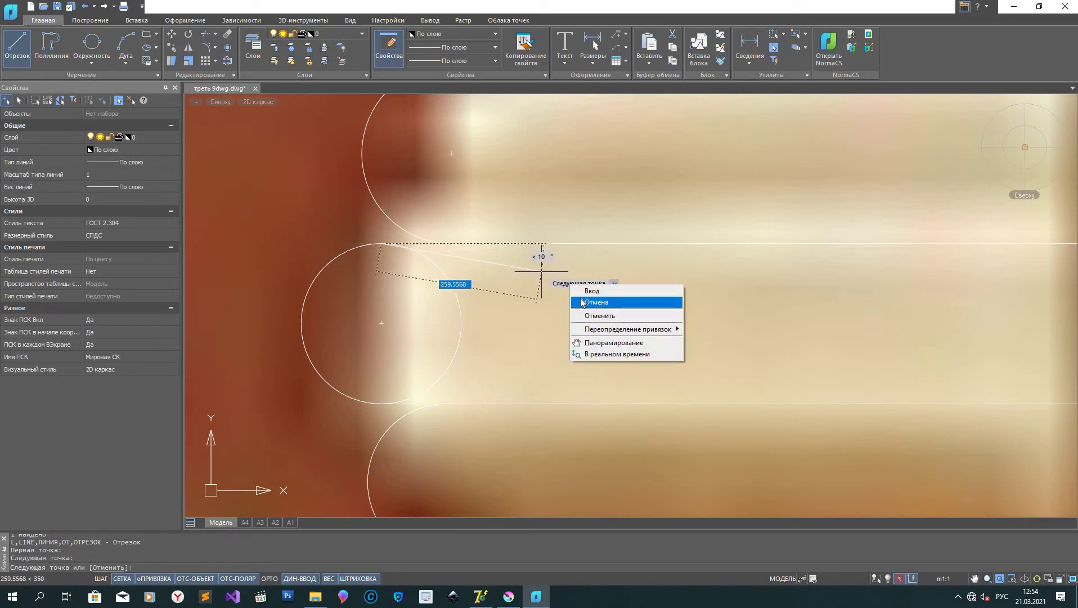
pyautogui.click(556, 301)
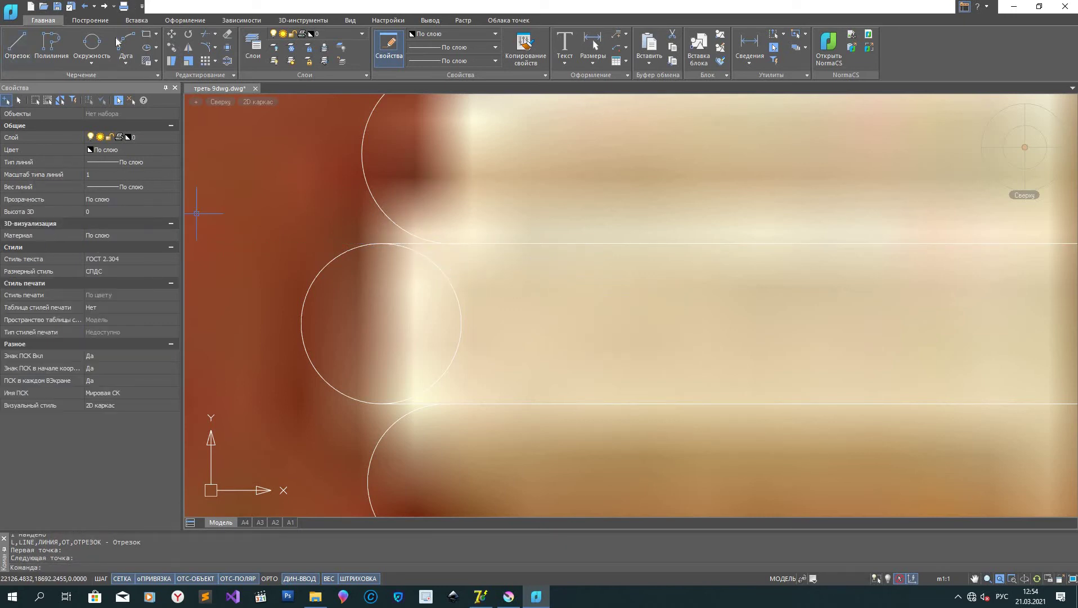
pyautogui.click(239, 102)
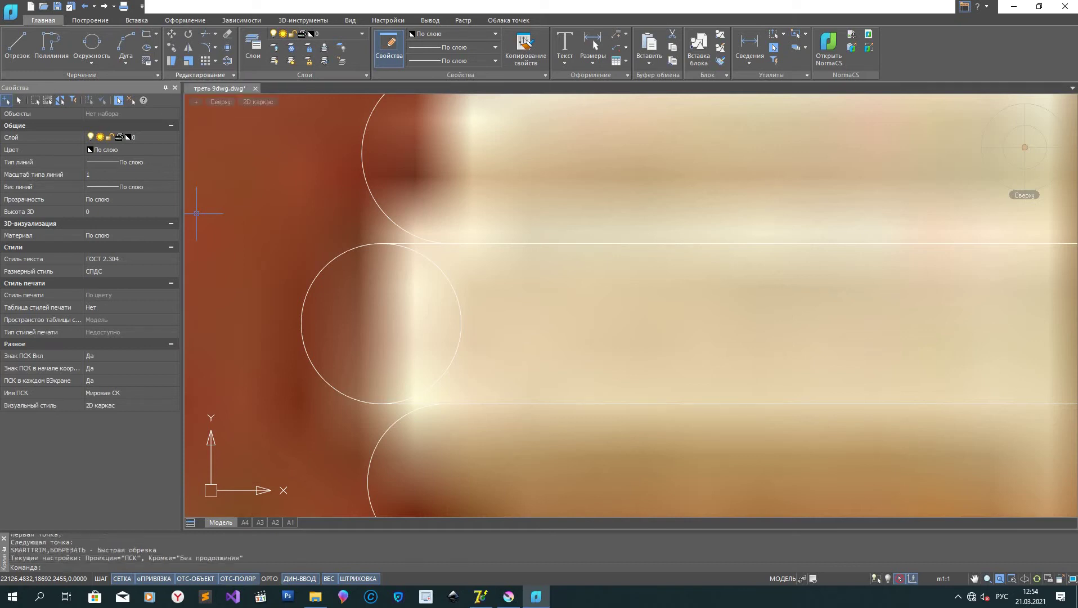
pyautogui.click(458, 313)
# Step: Draw a horizontal line about 937 units long from the column edge to the lower outline of the bulge, about 504 units above the base's top line
pyautogui.scroll(-2, 490, 302)
pyautogui.scroll(-5, 491, 301)
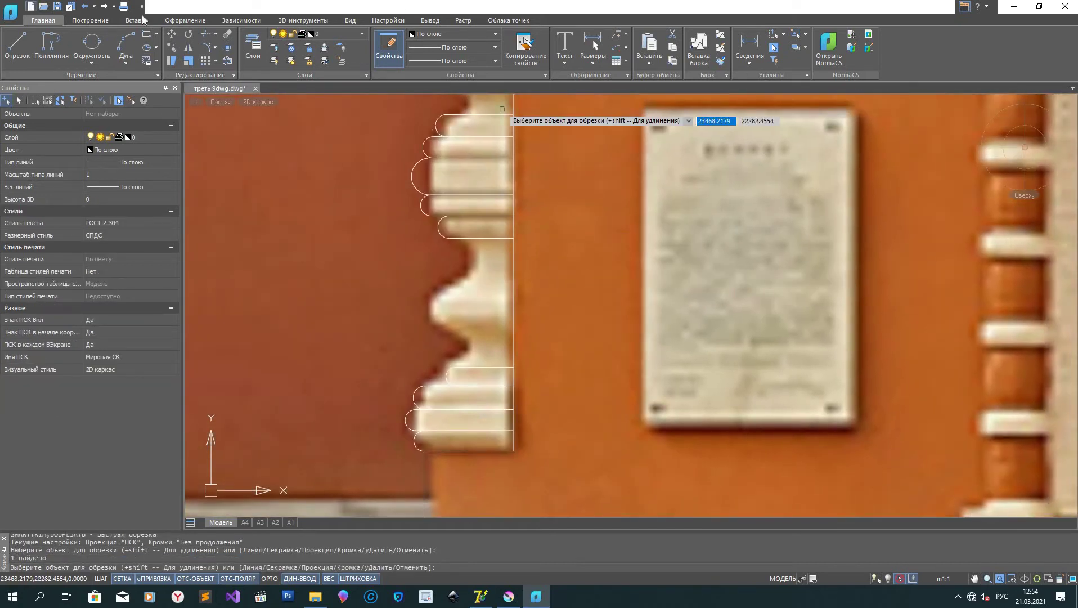
pyautogui.click(16, 53)
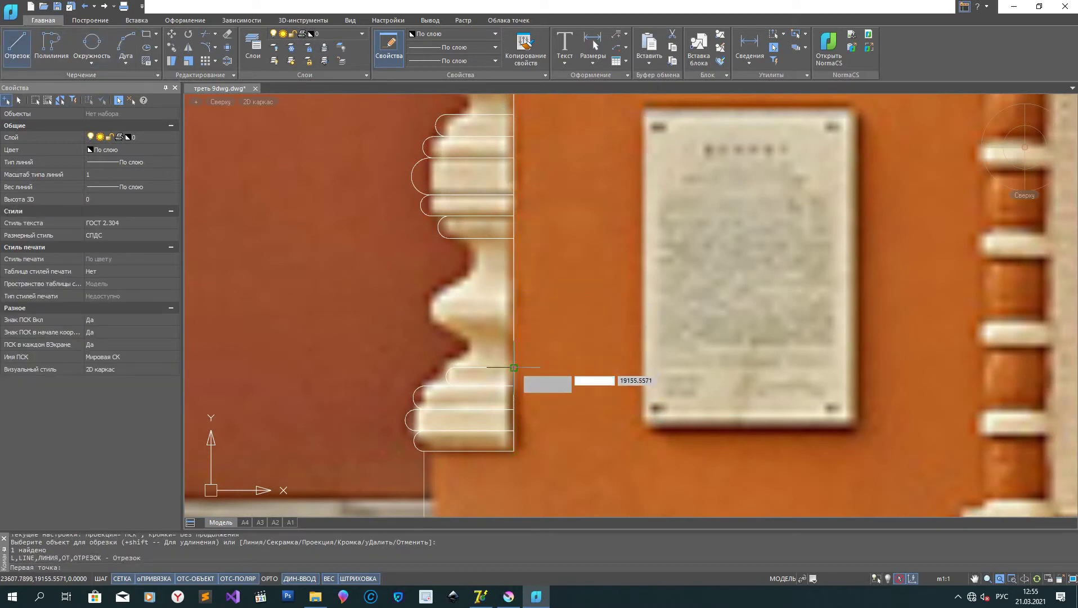
pyautogui.click(514, 324)
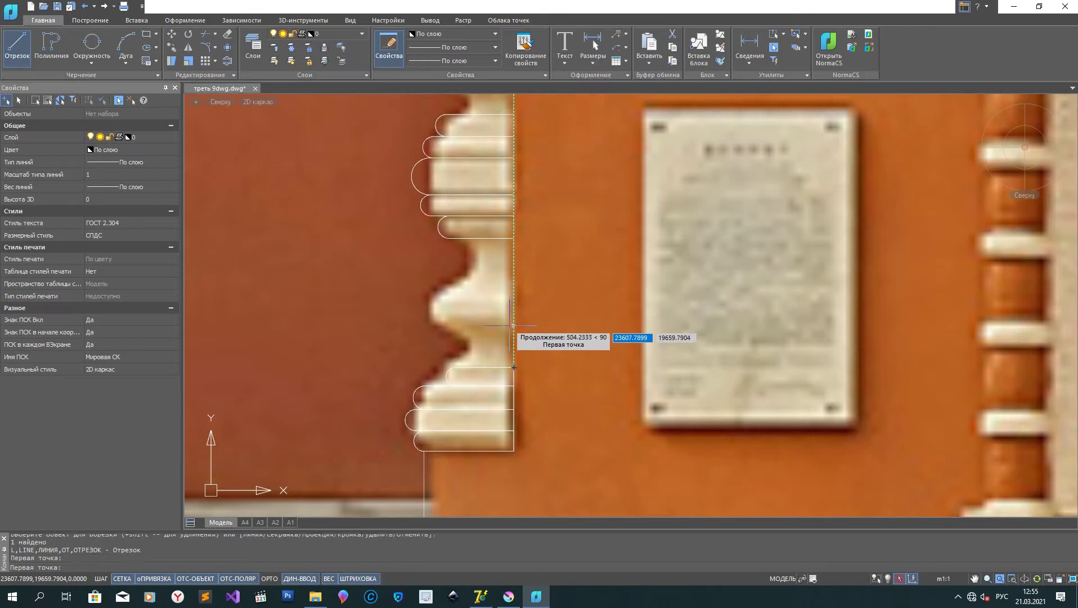
pyautogui.click(437, 325)
pyautogui.rightClick(478, 299)
pyautogui.click(490, 284)
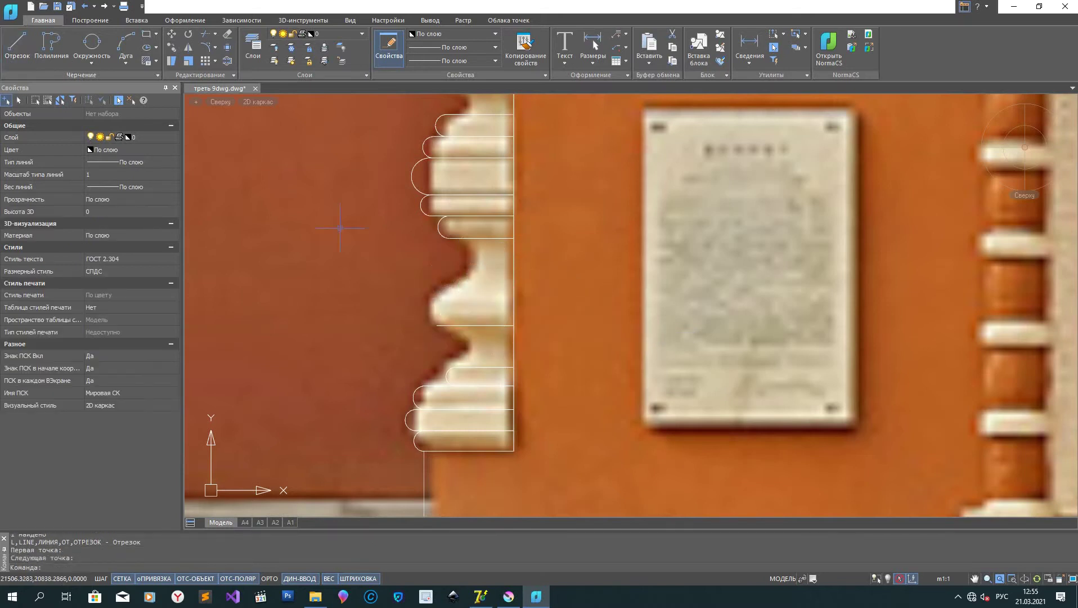
# Step: Copy the bulge's lower line straight up the column edge by about 402 units
pyautogui.click(453, 325)
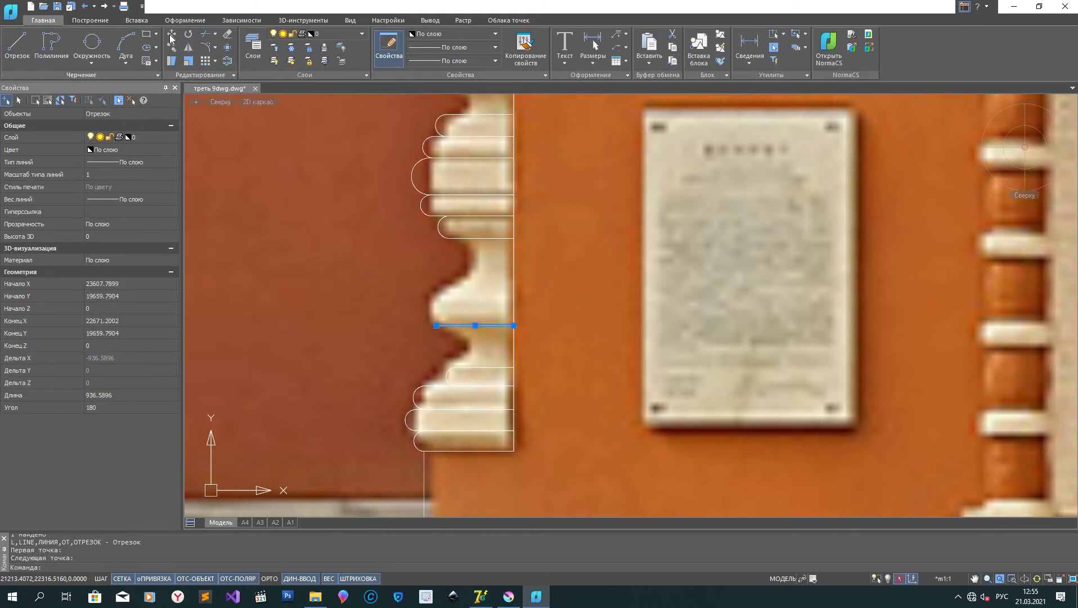
pyautogui.click(172, 36)
pyautogui.click(172, 48)
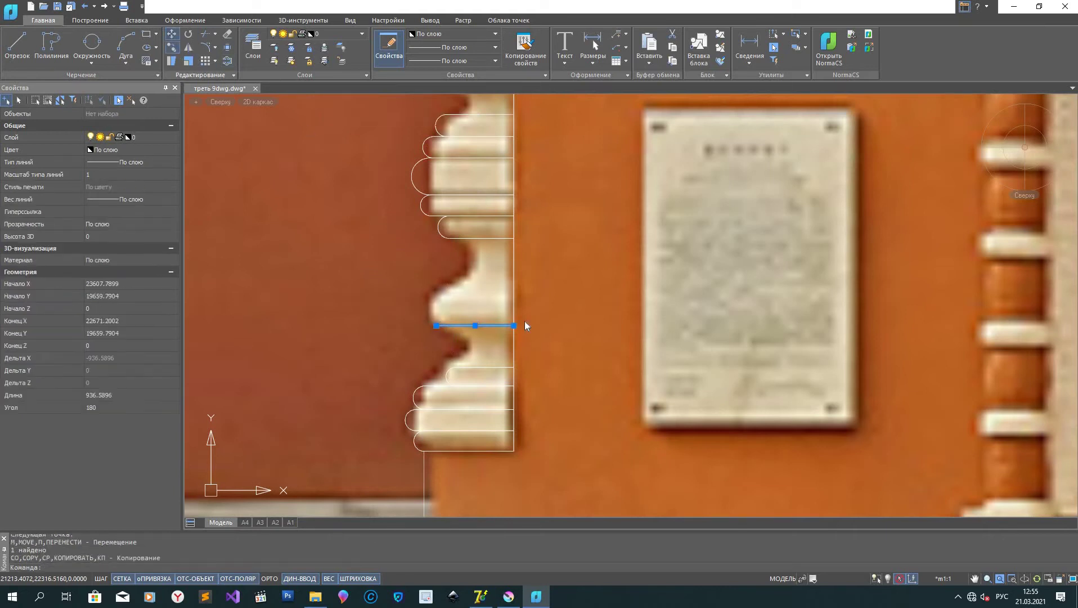
pyautogui.click(513, 325)
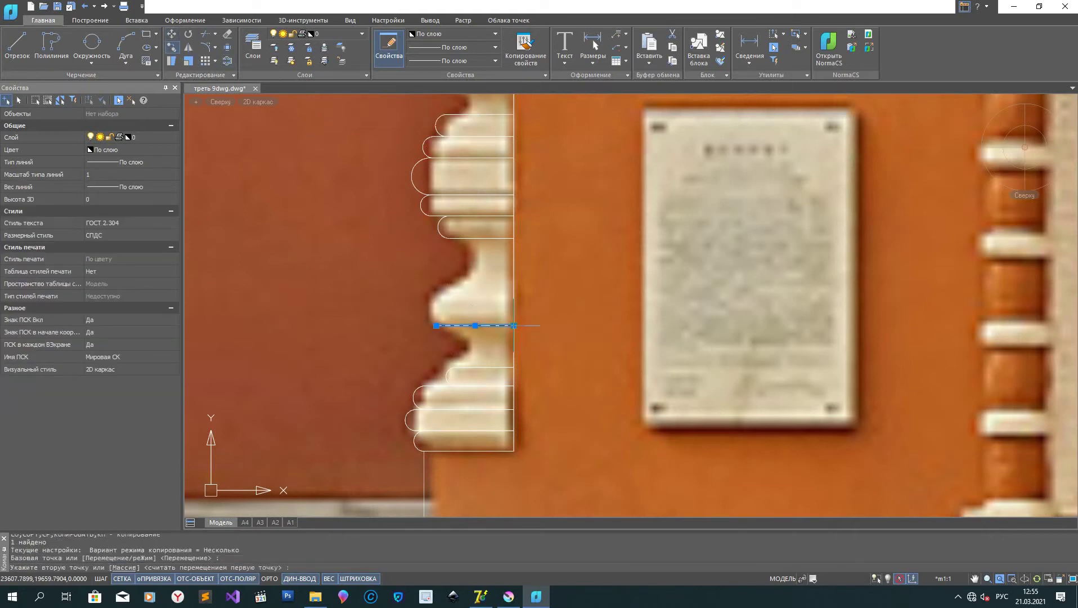
pyautogui.click(514, 292)
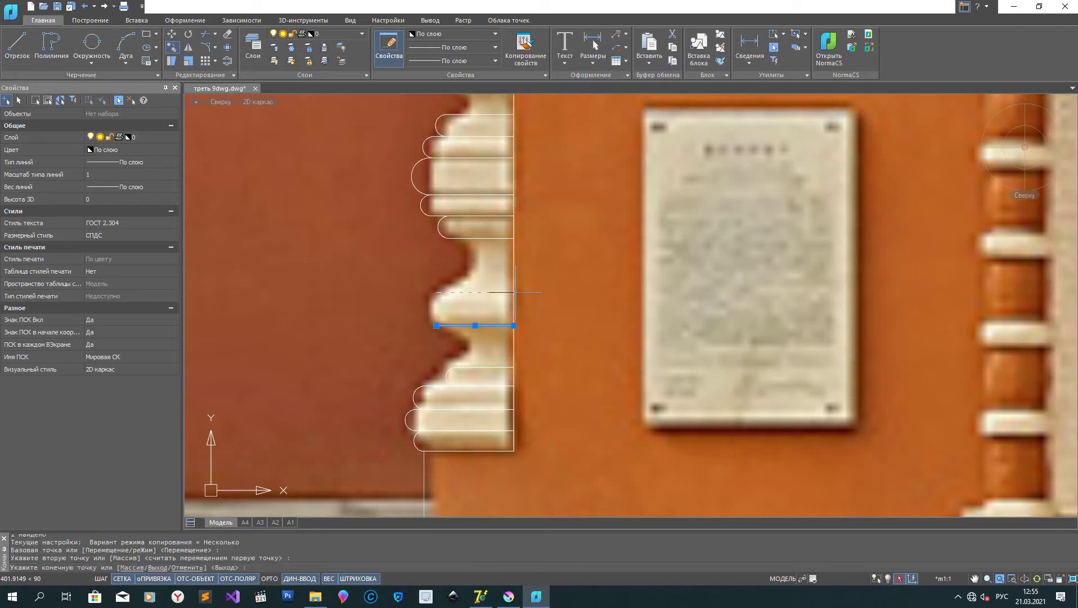
pyautogui.rightClick(356, 253)
pyautogui.press('Escape')
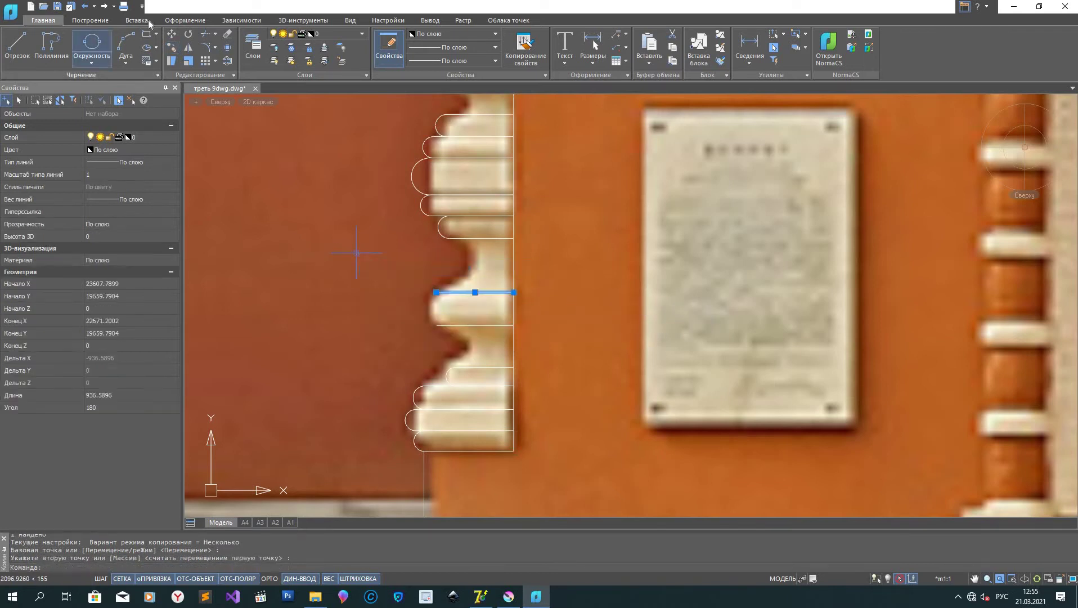
# Step: Draw a two-point circle about 402 units in diameter between the free ends of the bulge's two lines, and trim its inner half
pyautogui.click(96, 57)
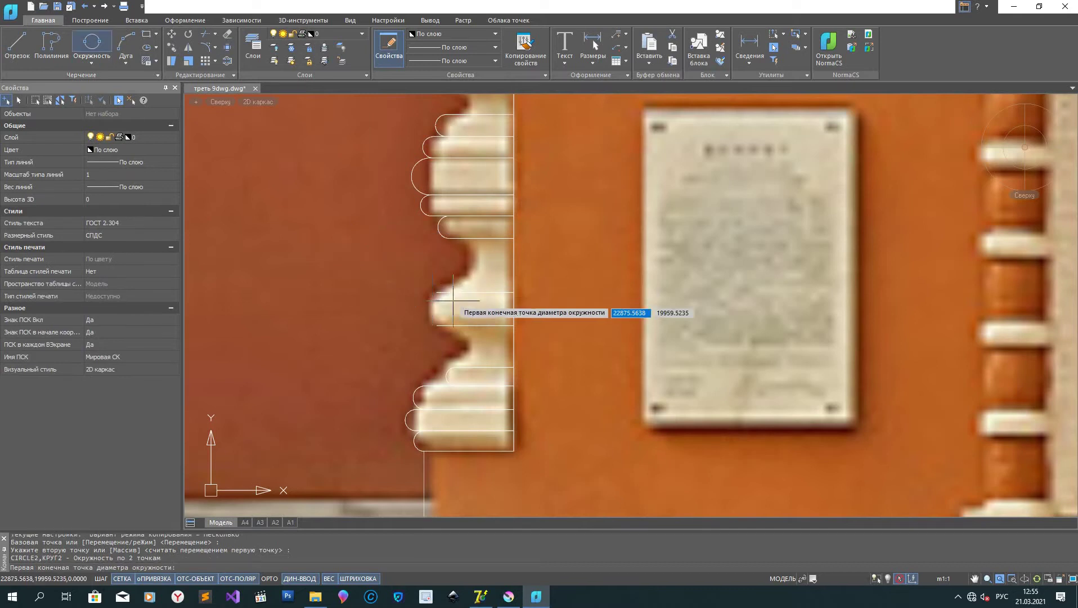
pyautogui.click(438, 292)
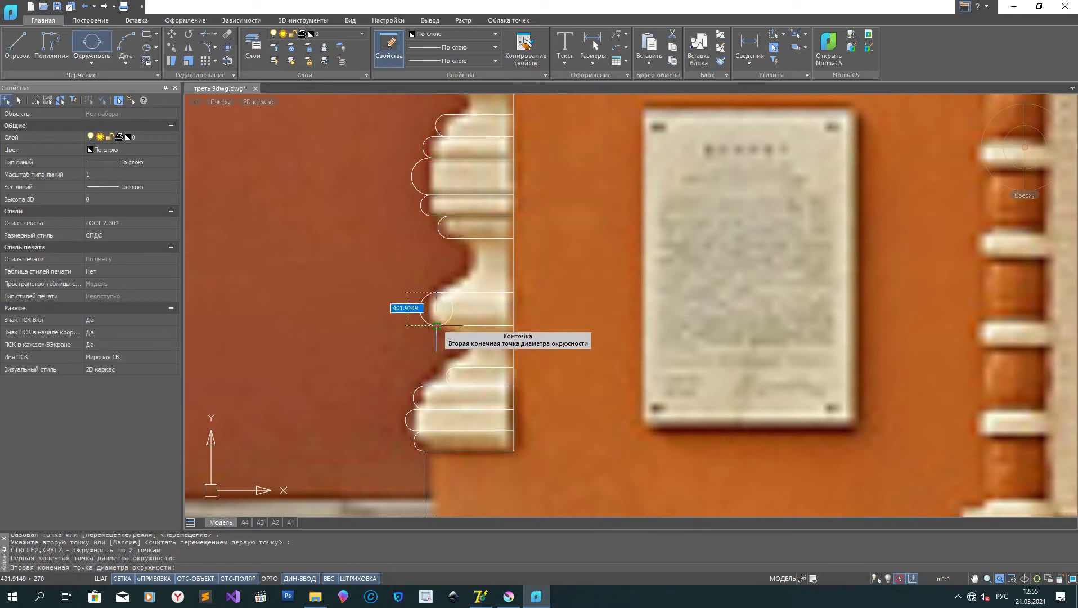
pyautogui.click(437, 324)
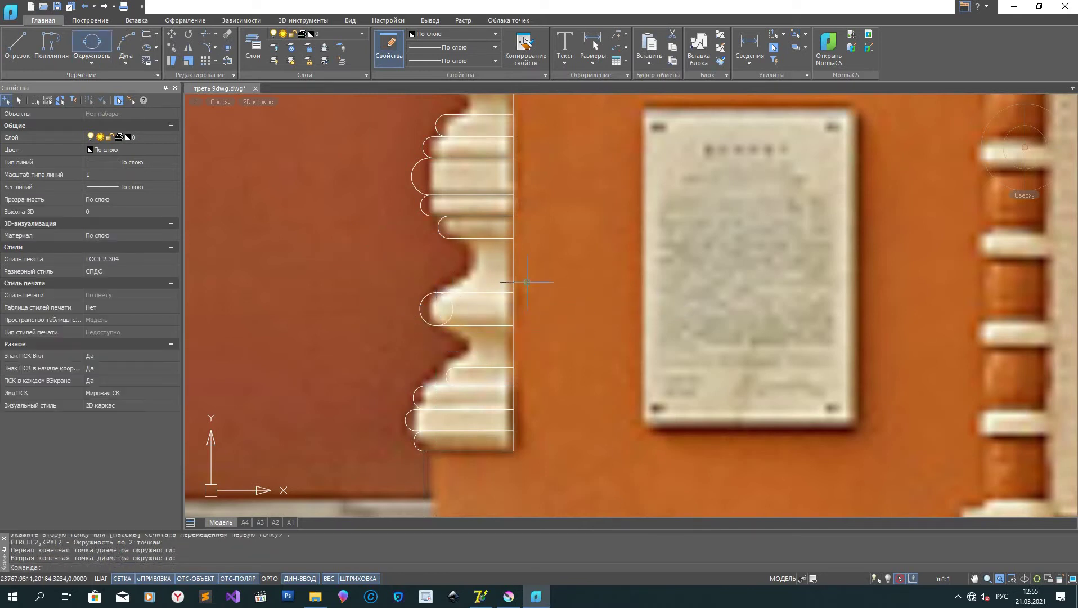
pyautogui.click(226, 78)
pyautogui.click(237, 99)
pyautogui.click(446, 296)
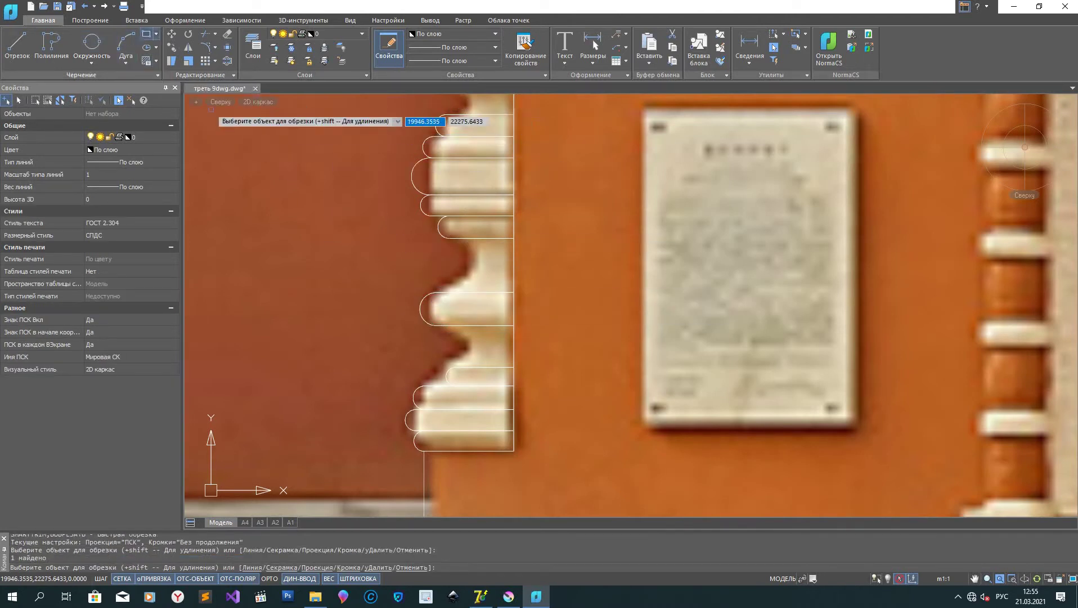
# Step: Try a three-point arc for the hollow from the base's top line to the free end of the bulge's lower line, and delete it
pyautogui.click(126, 45)
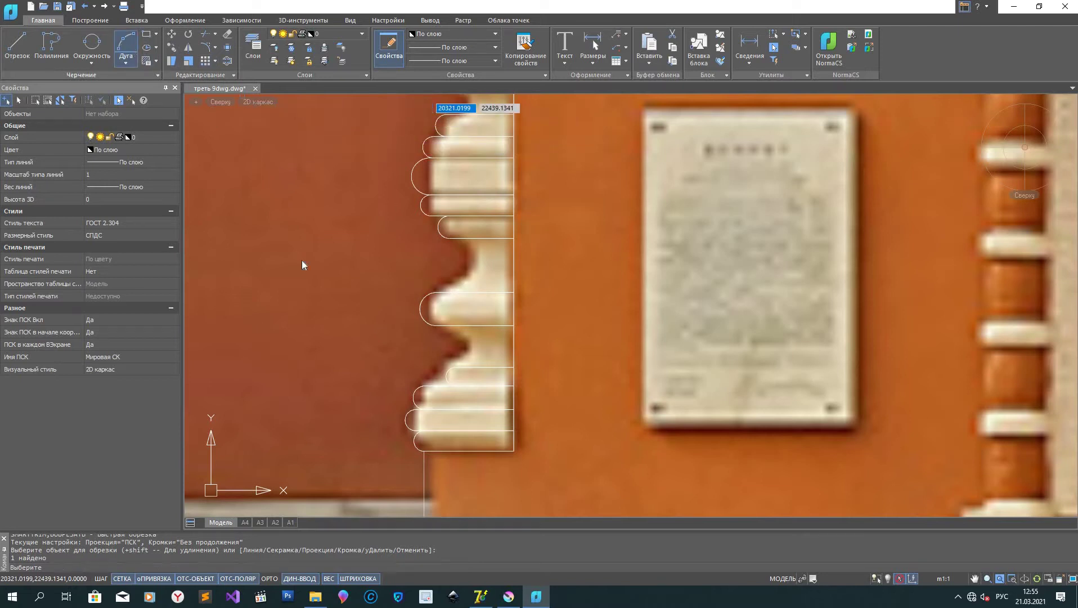
pyautogui.click(455, 368)
pyautogui.click(471, 349)
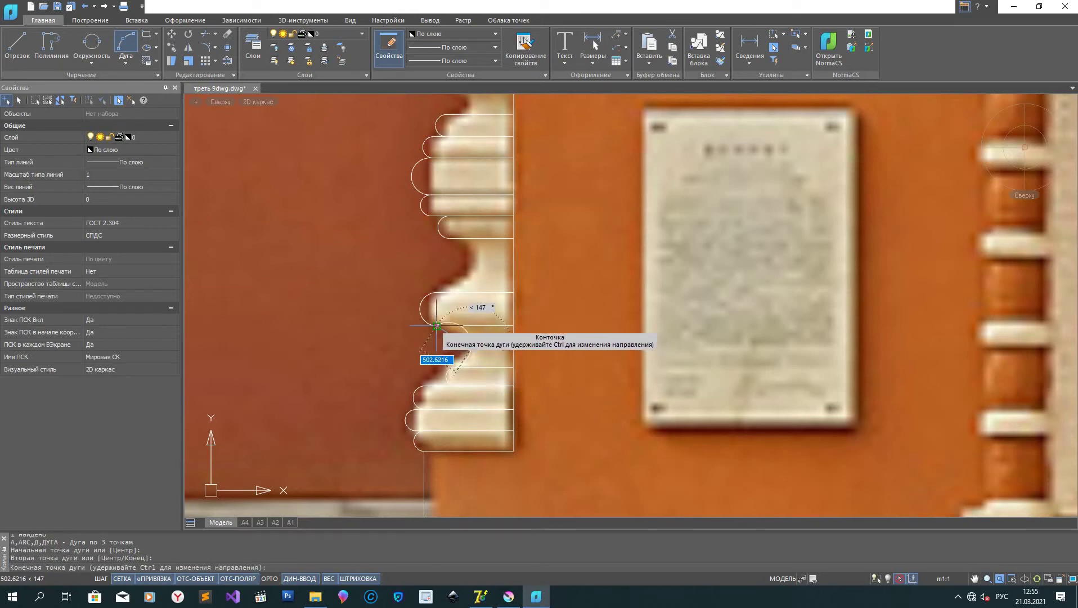
pyautogui.click(437, 325)
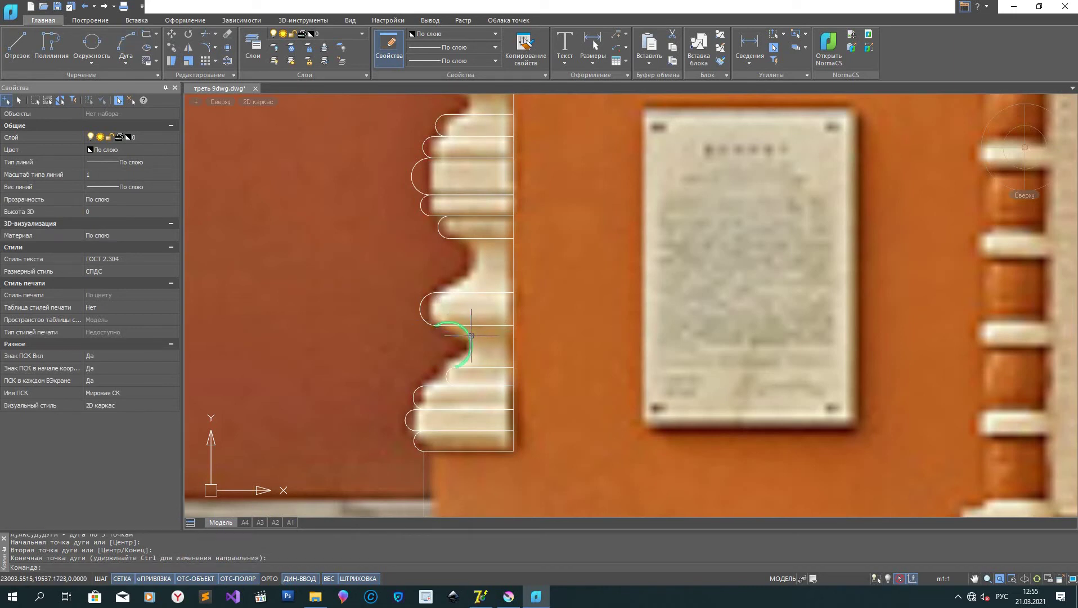
pyautogui.scroll(5, 471, 336)
pyautogui.click(452, 324)
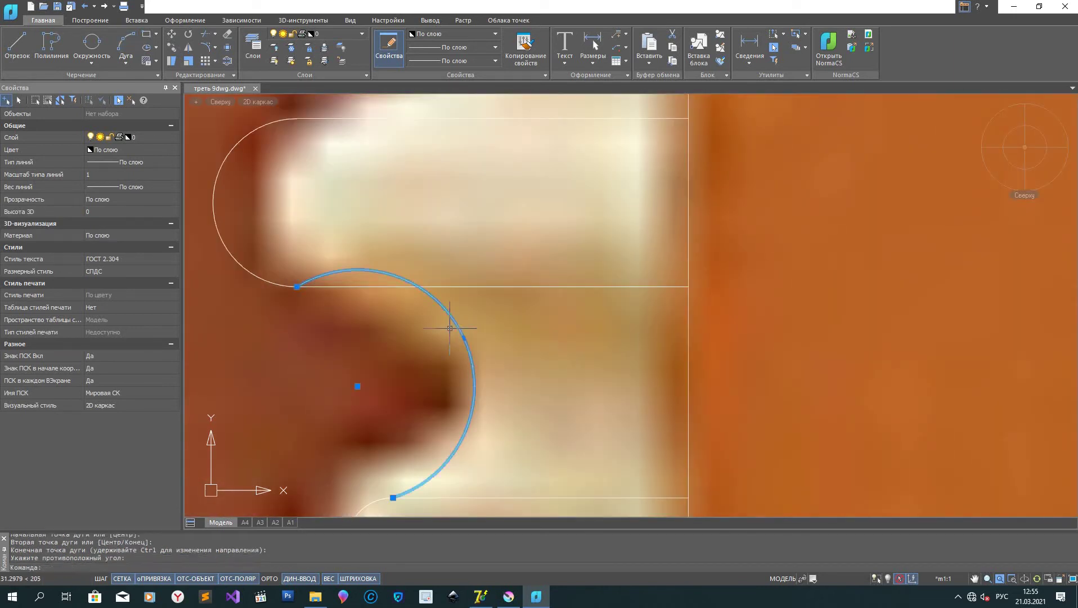
pyautogui.press('Delete')
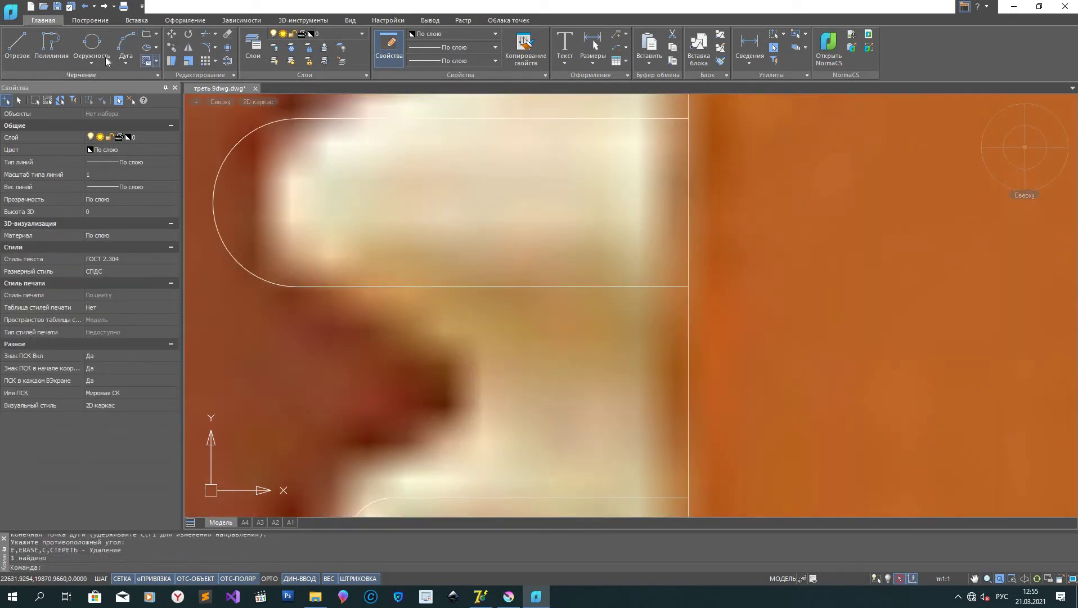
# Step: Draw a three-point arc for the lower hollow from the free end of the bulge's lower line to the base's top line
pyautogui.click(126, 49)
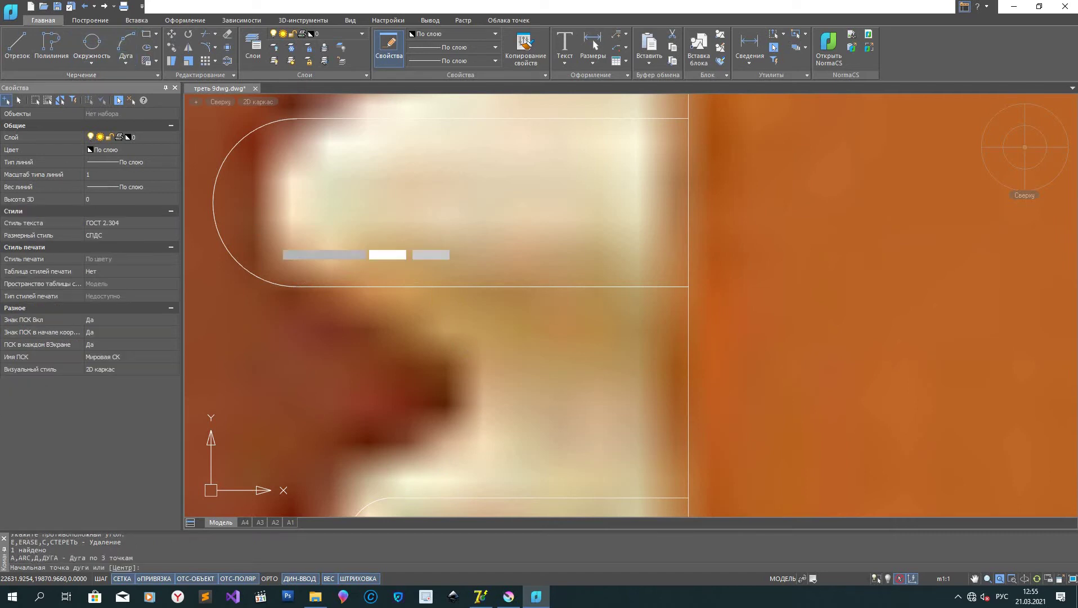
pyautogui.click(297, 287)
pyautogui.click(462, 400)
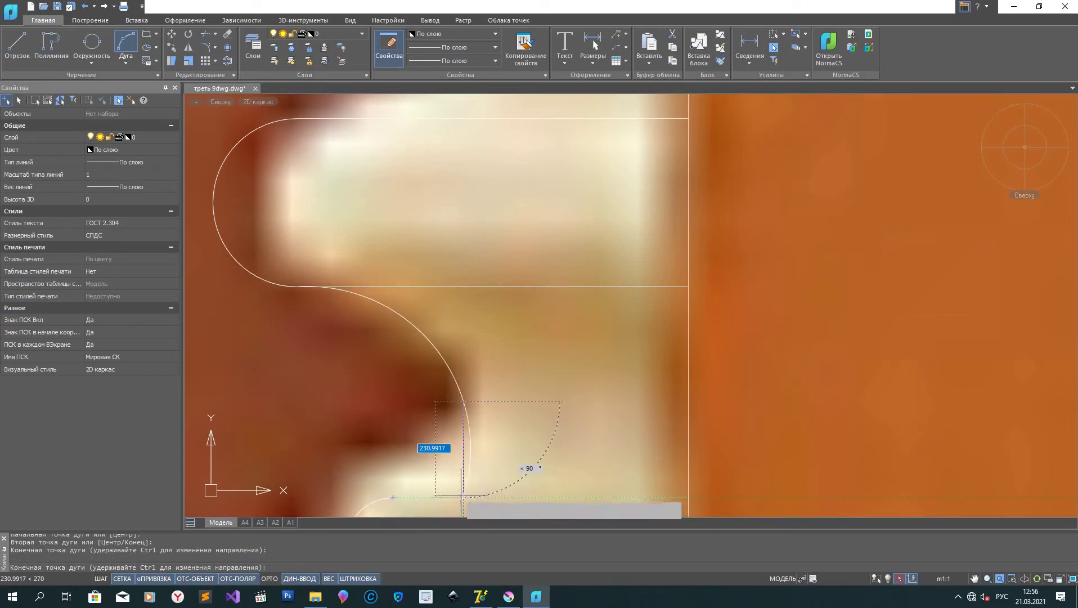
pyautogui.click(460, 495)
pyautogui.scroll(-5, 597, 340)
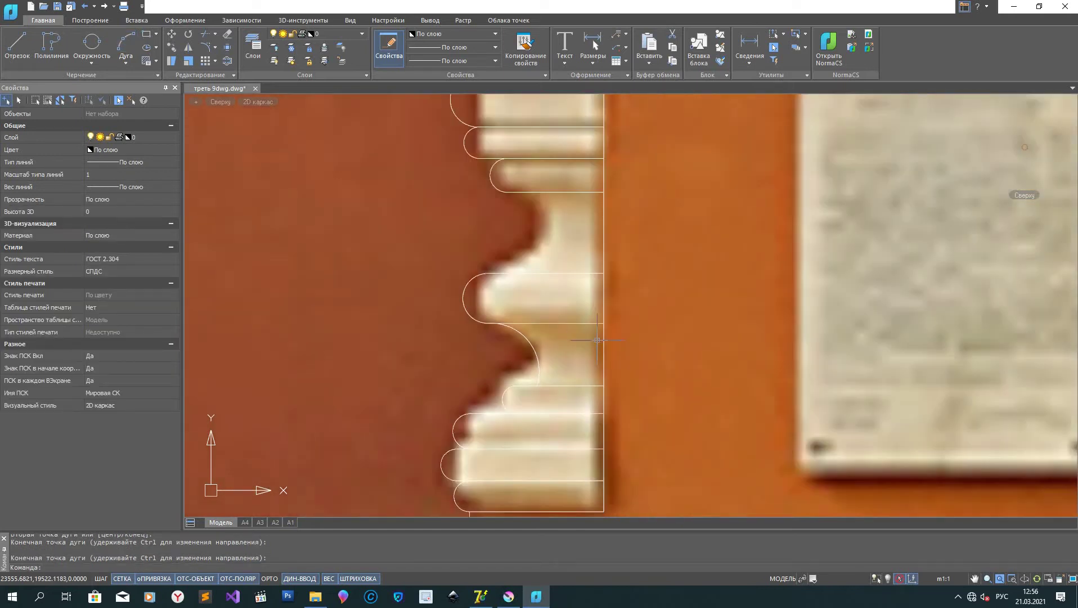
pyautogui.scroll(-2, 588, 404)
pyautogui.scroll(2, 592, 399)
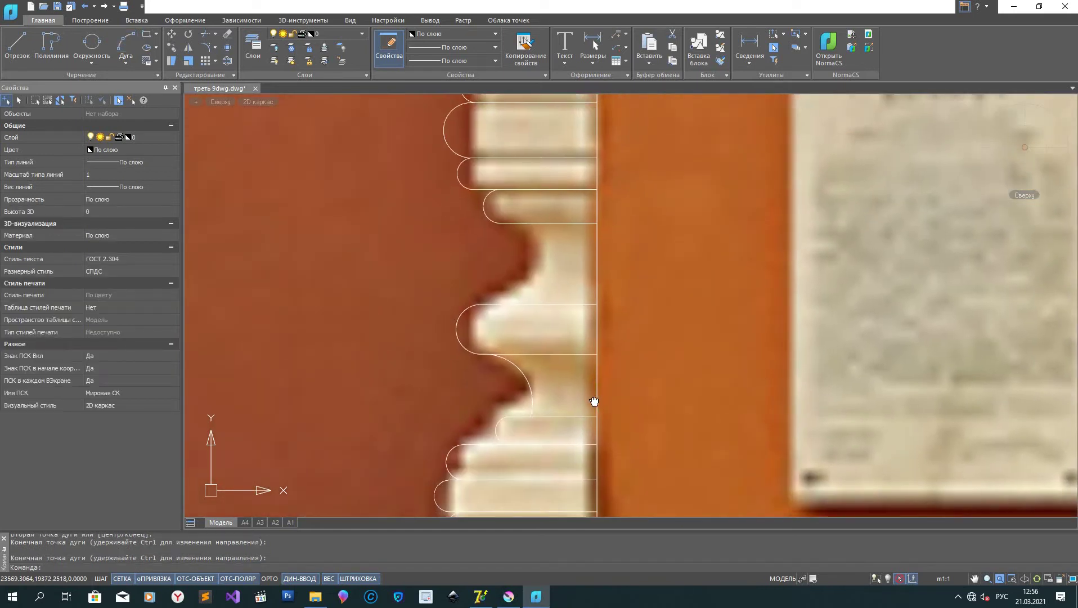
# Step: Try mirroring the hollow arc about the bulge's upper line with the source deleted, moving it down onto that line, and undo both
pyautogui.click(522, 371)
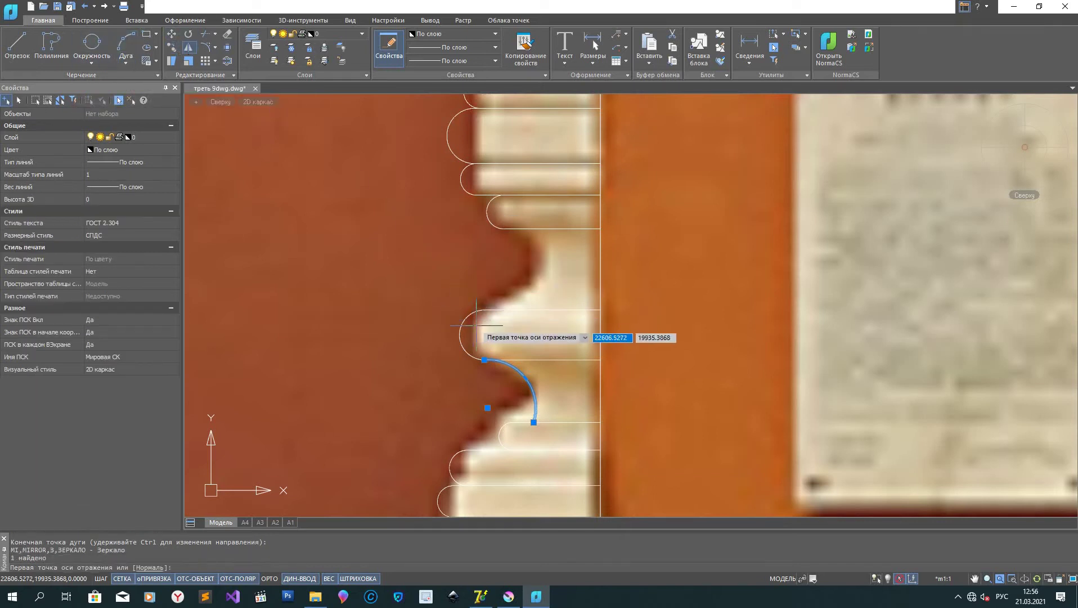
pyautogui.click(484, 309)
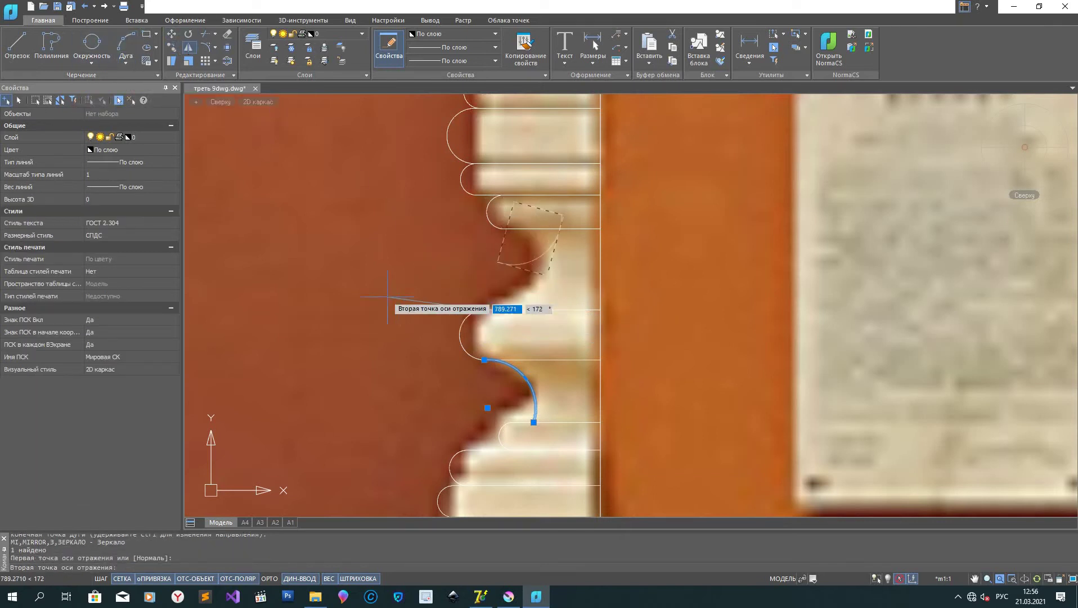
pyautogui.click(398, 309)
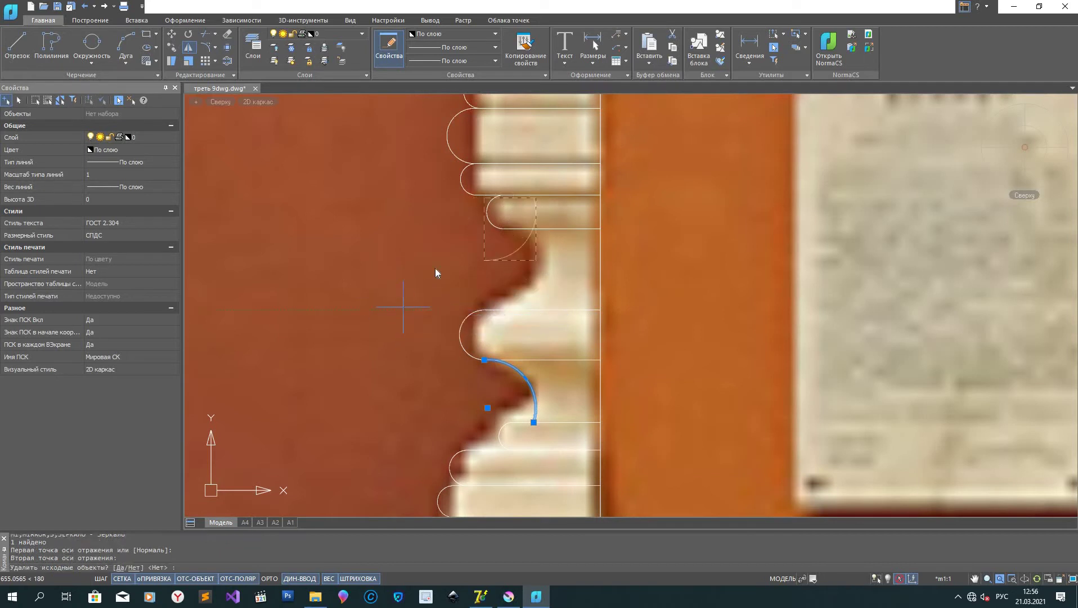
pyautogui.click(449, 365)
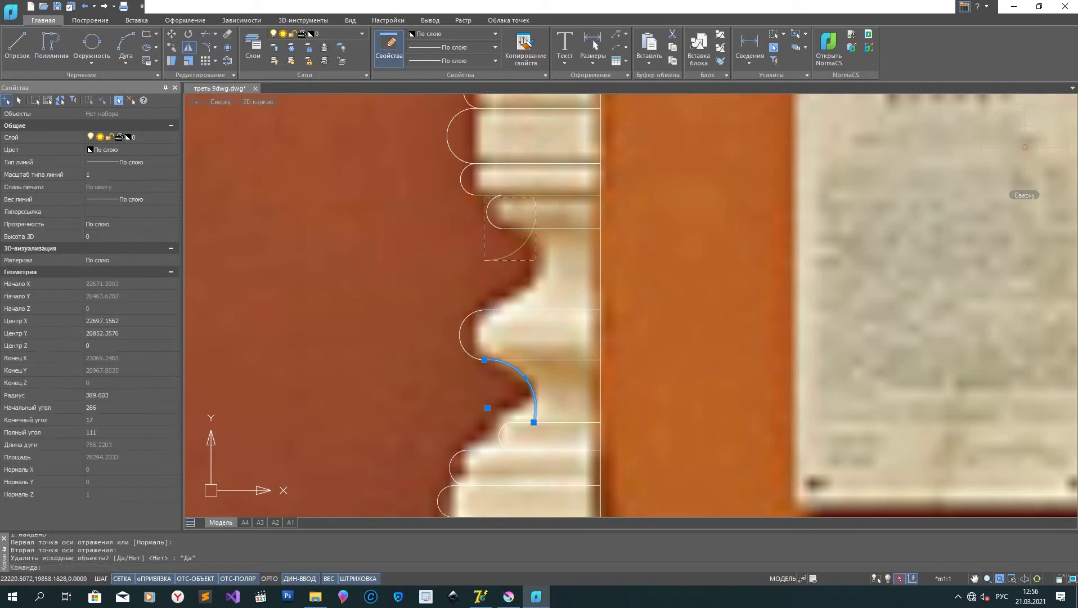
pyautogui.click(488, 211)
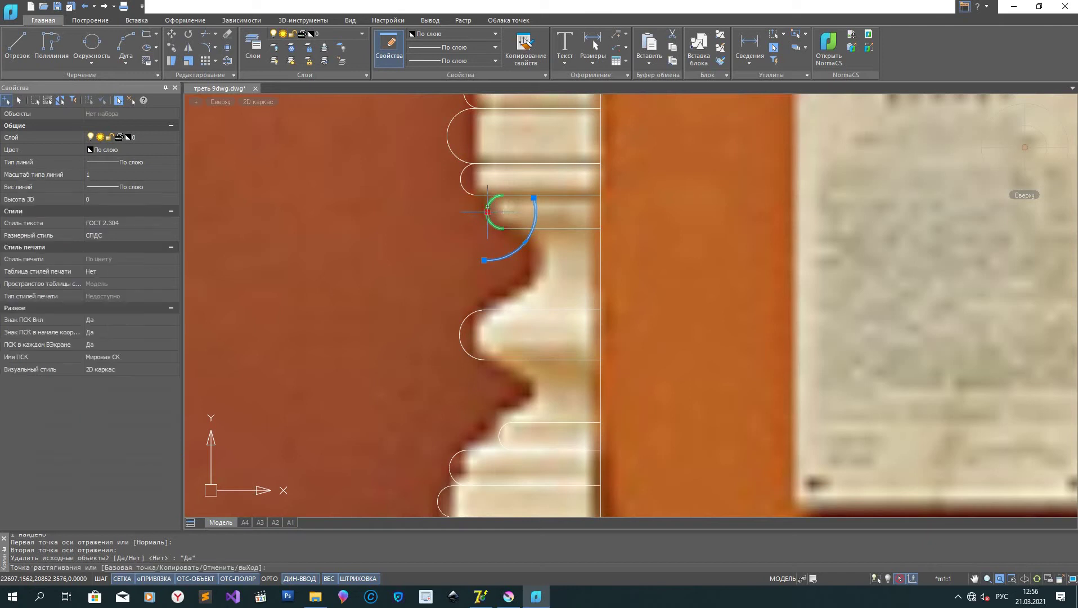
pyautogui.click(487, 260)
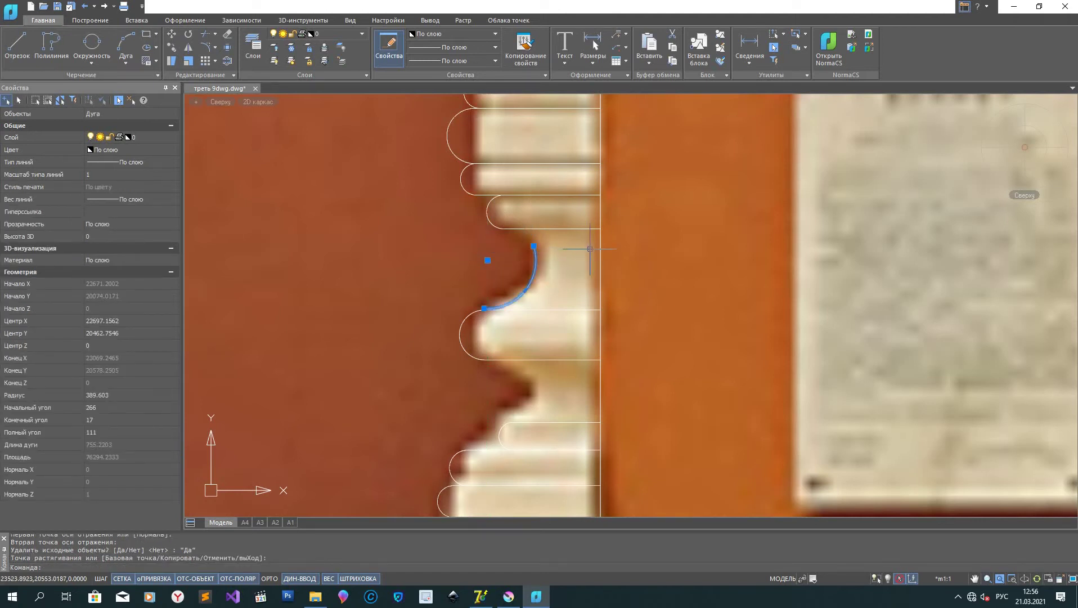
pyautogui.hotkey('ctrl', 'z')
pyautogui.hotkey('ctrl', 'z')
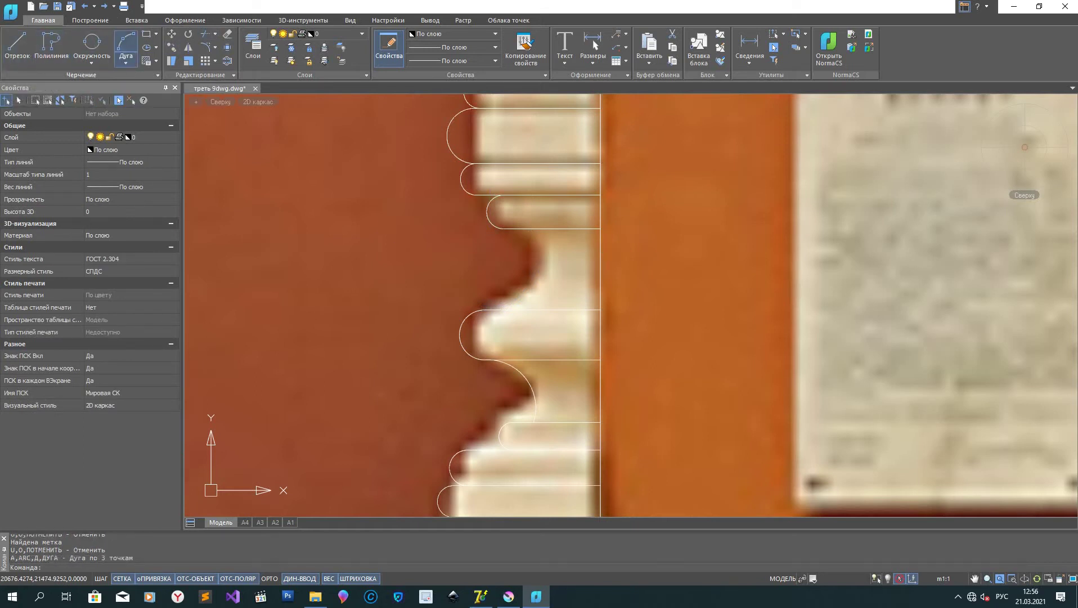
# Step: Draw a three-point arc for the upper hollow from the free end of the bulge's upper line to the bottom line of the moulding above
pyautogui.click(484, 308)
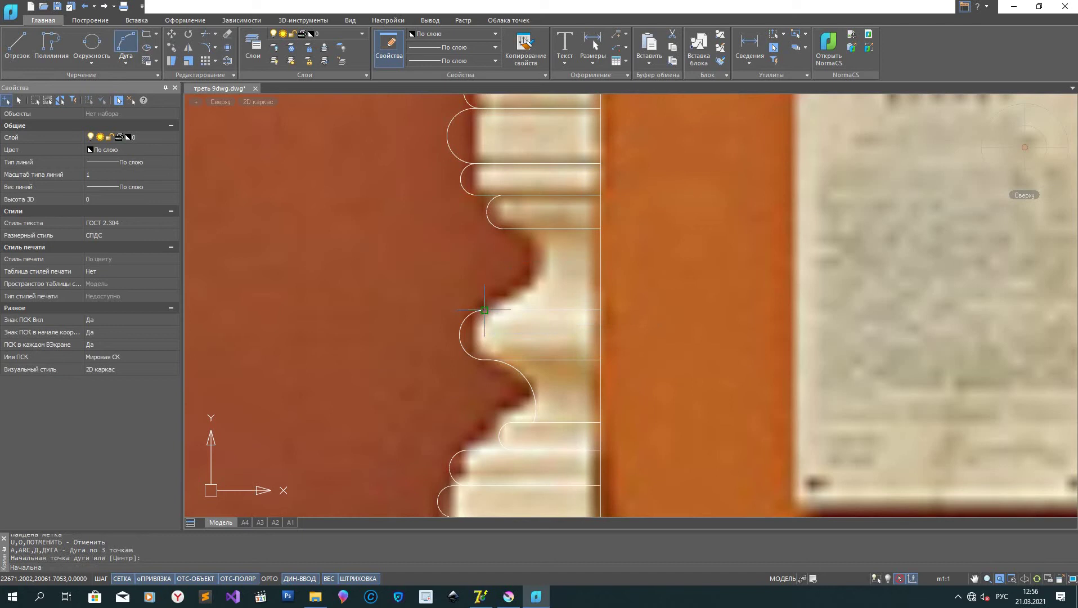
pyautogui.click(541, 284)
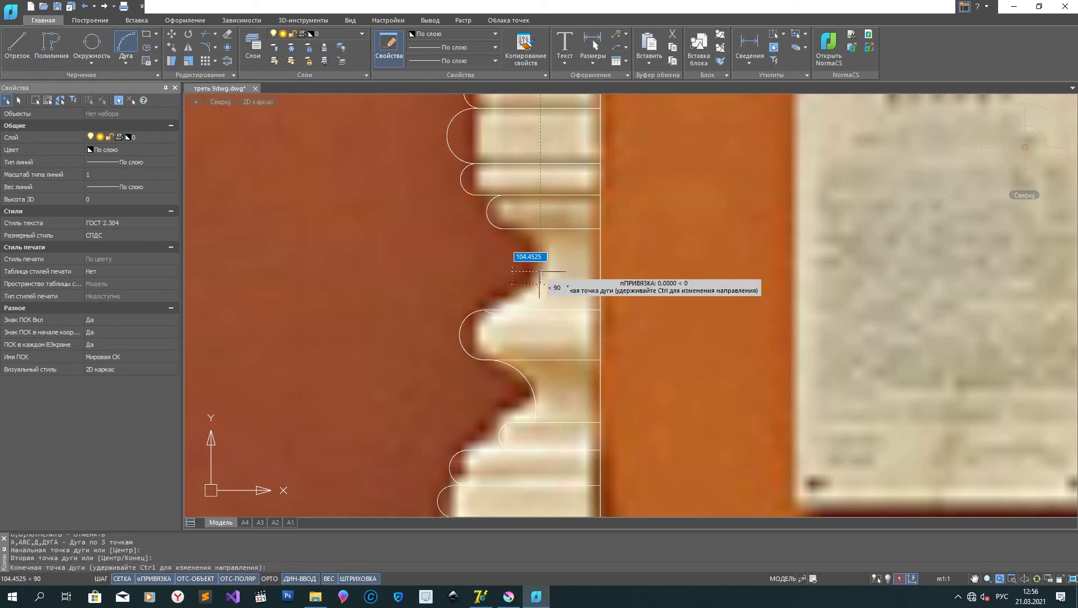
pyautogui.click(540, 229)
# Step: Trim off the part of the upper hollow arc that dips below the bulge's upper line
pyautogui.scroll(5, 505, 335)
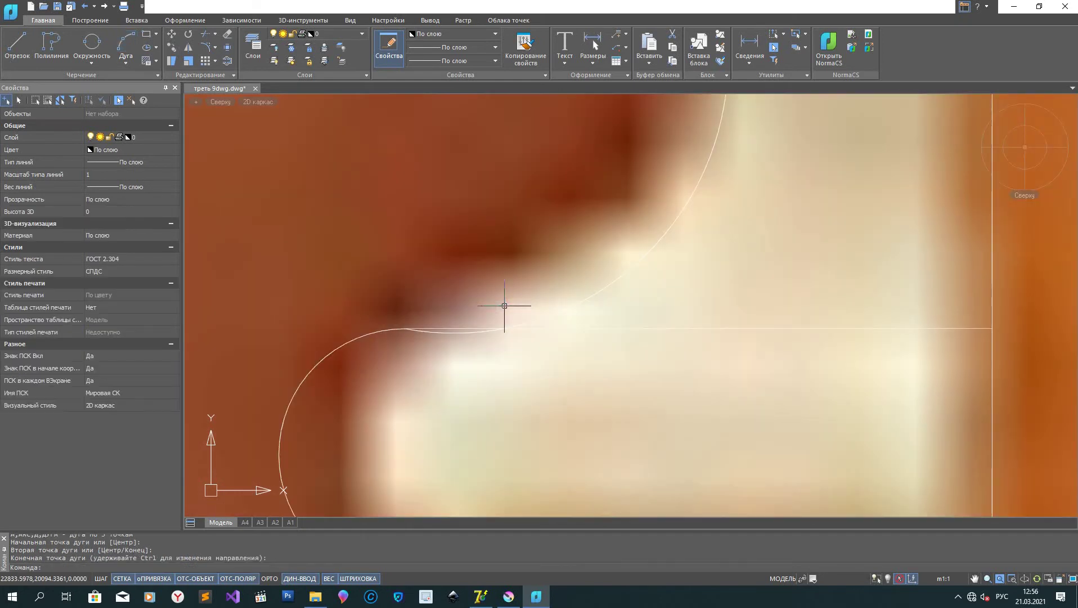
pyautogui.click(214, 76)
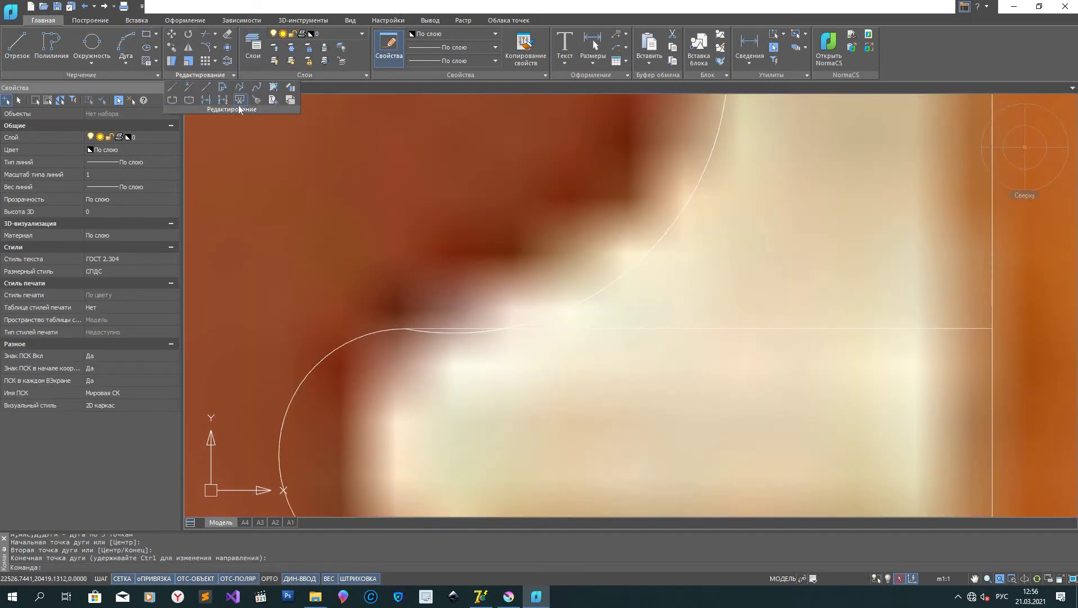
pyautogui.click(240, 100)
pyautogui.click(446, 336)
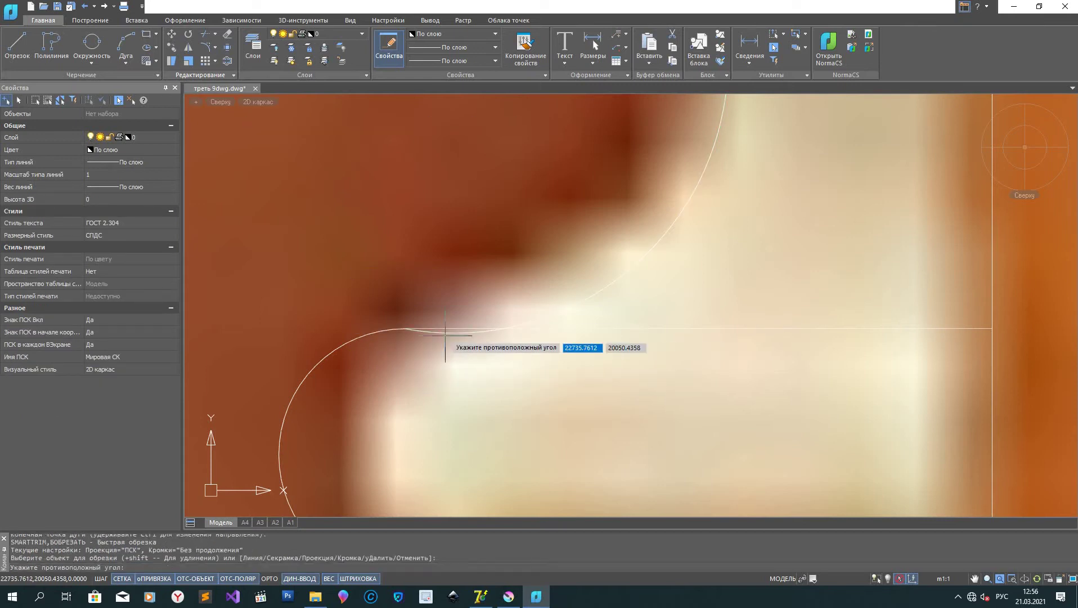
pyautogui.click(448, 334)
# Step: Try a line from the top end of the upper hollow arc, and delete it
pyautogui.scroll(-4, 563, 298)
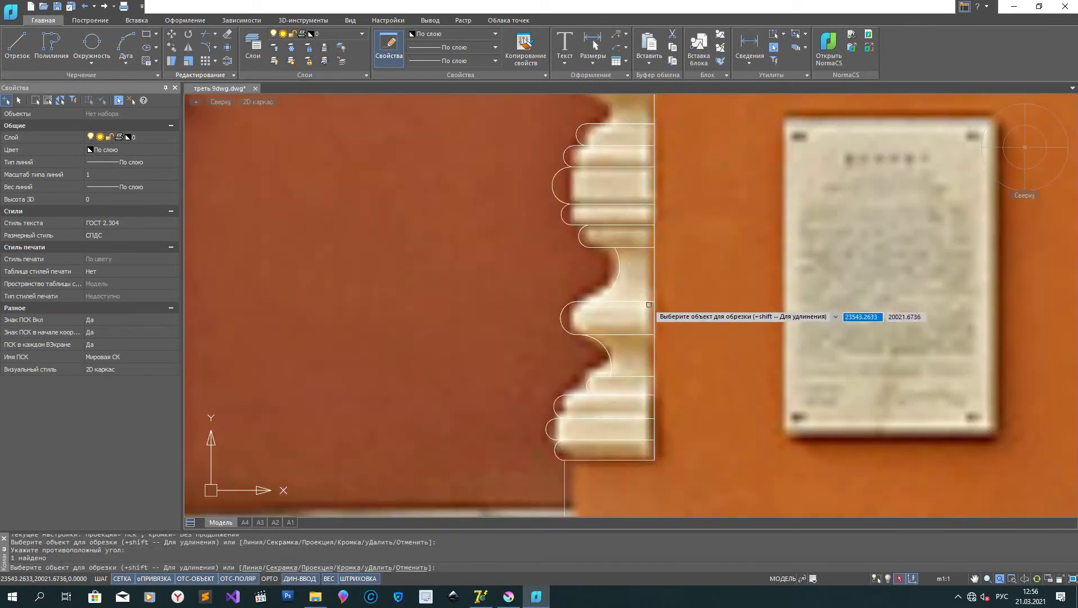
pyautogui.scroll(3, 484, 169)
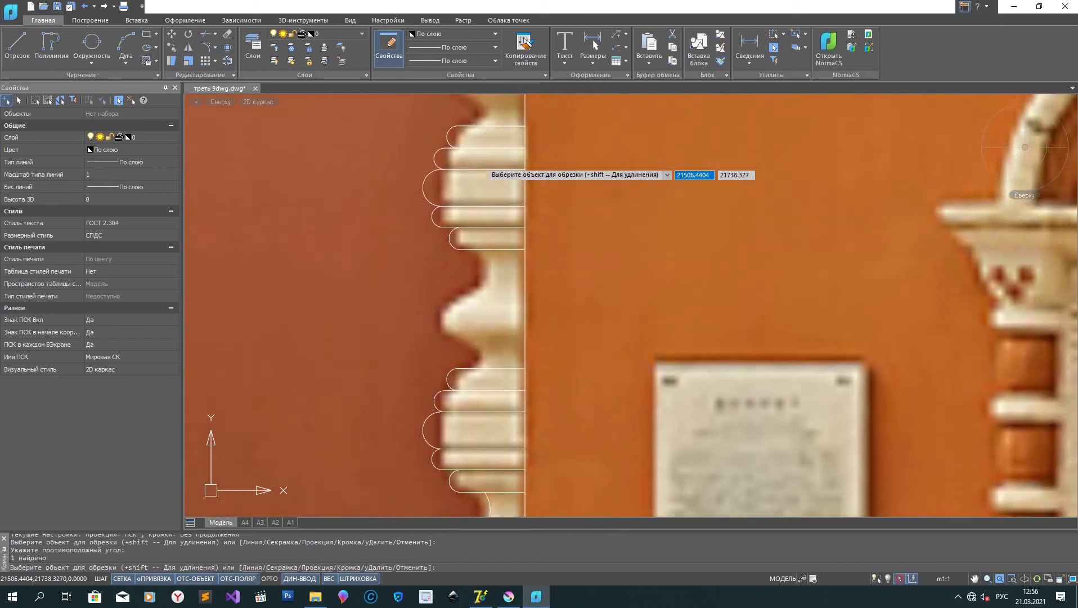
pyautogui.scroll(-2, 454, 438)
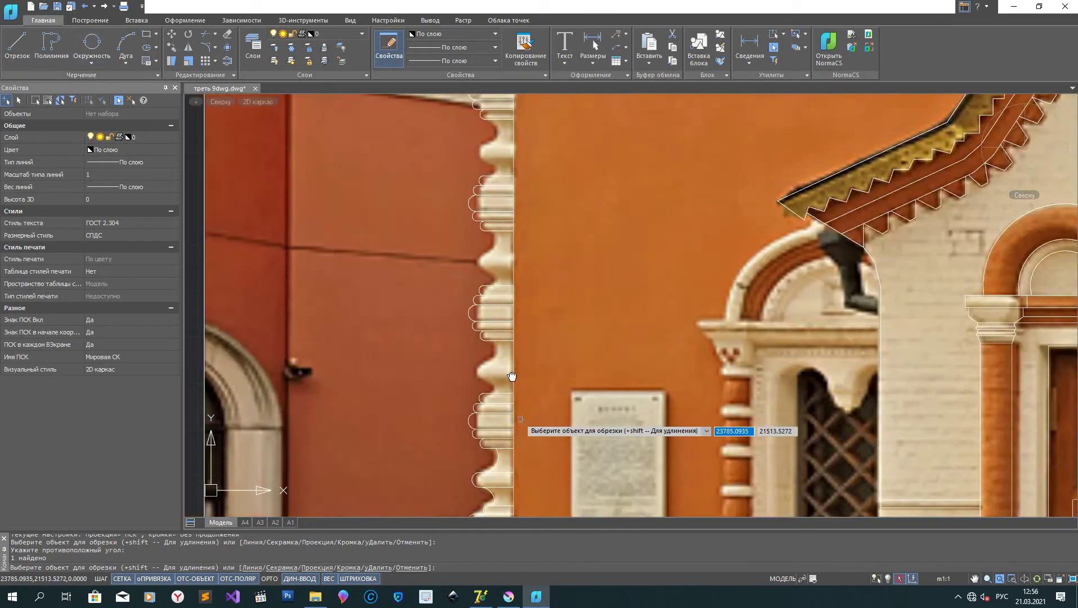
pyautogui.moveTo(548, 509); pyautogui.dragTo(506, 414, button='middle')
pyautogui.scroll(5, 465, 368)
pyautogui.click(13, 42)
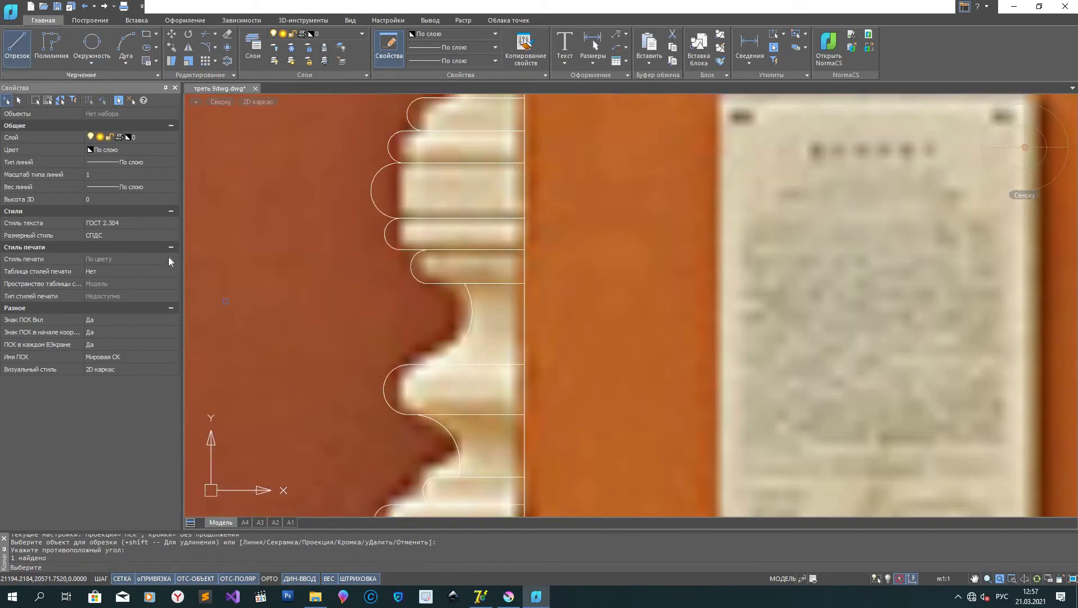
pyautogui.click(464, 282)
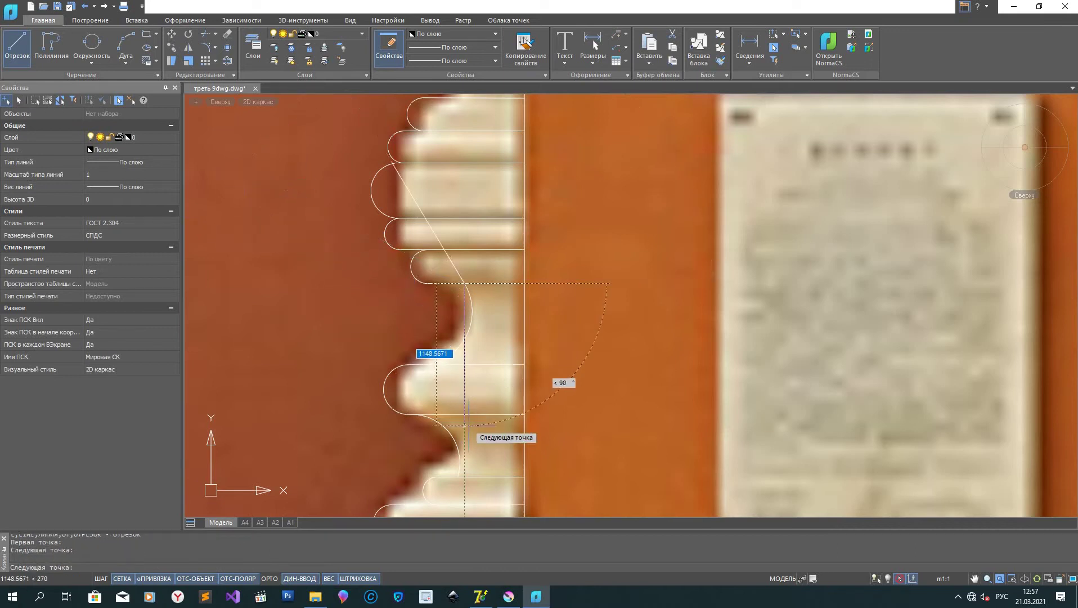
pyautogui.click(374, 134)
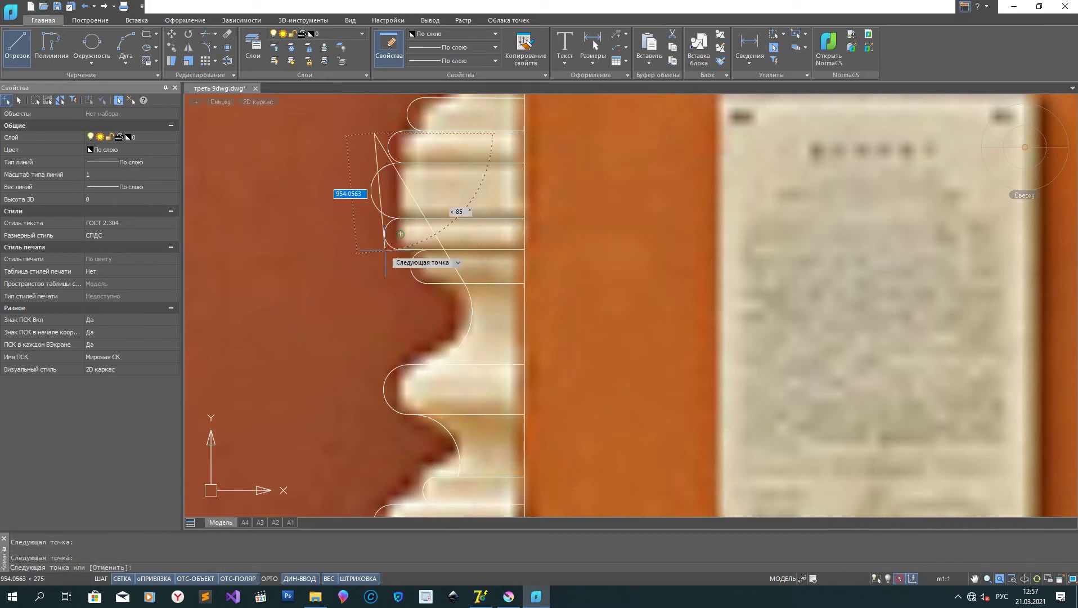
pyautogui.rightClick(366, 228)
pyautogui.click(394, 248)
pyautogui.click(393, 248)
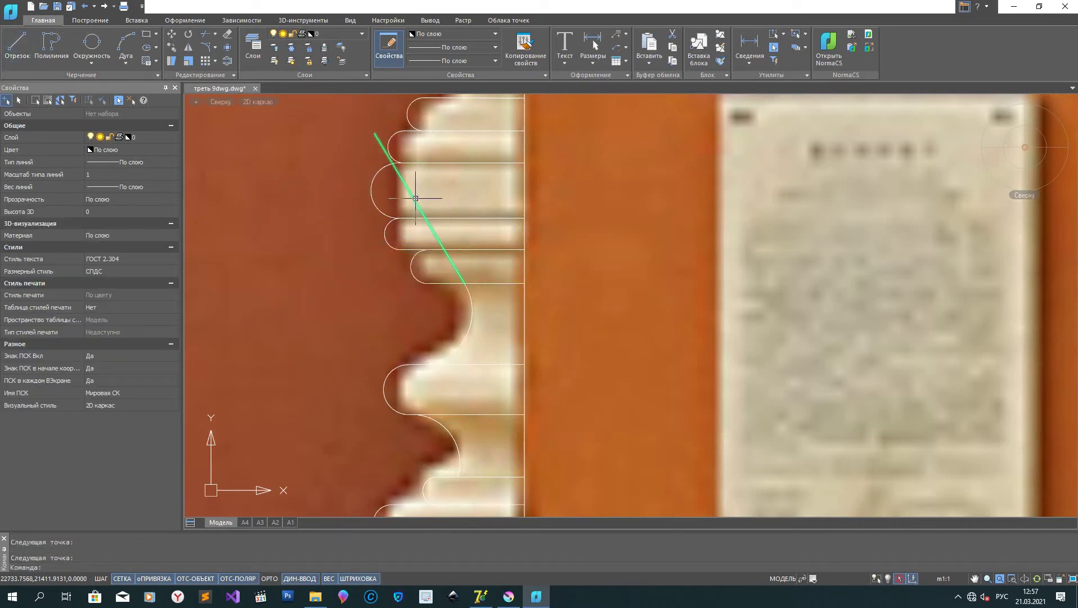
pyautogui.press('Delete')
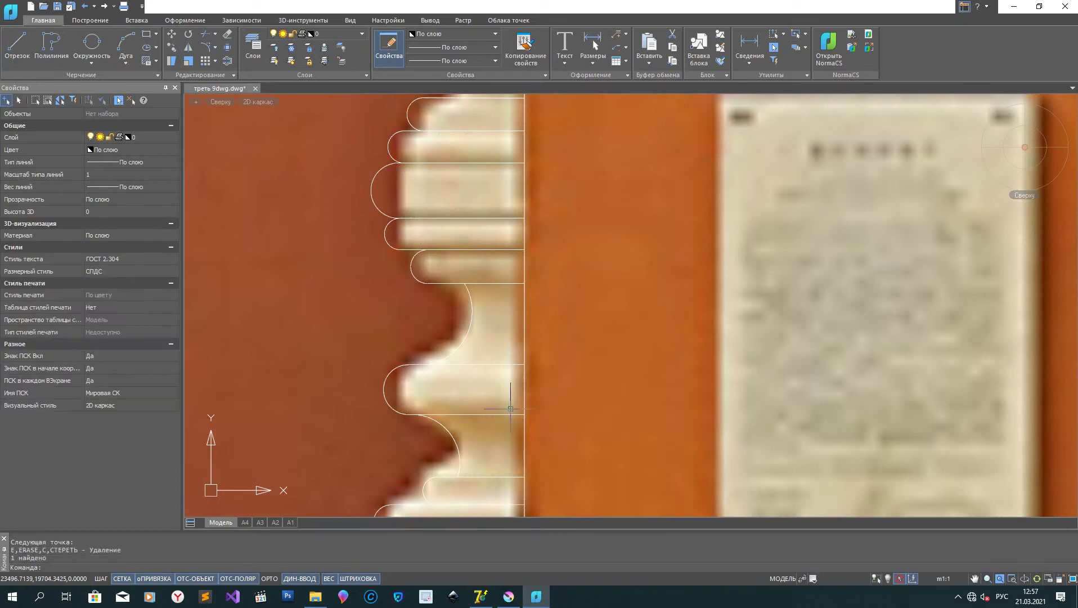
# Step: Copy the bulge's lines and end arc with both hollow arcs straight up the column edge into the next two gaps between the mouldings
pyautogui.click(492, 365)
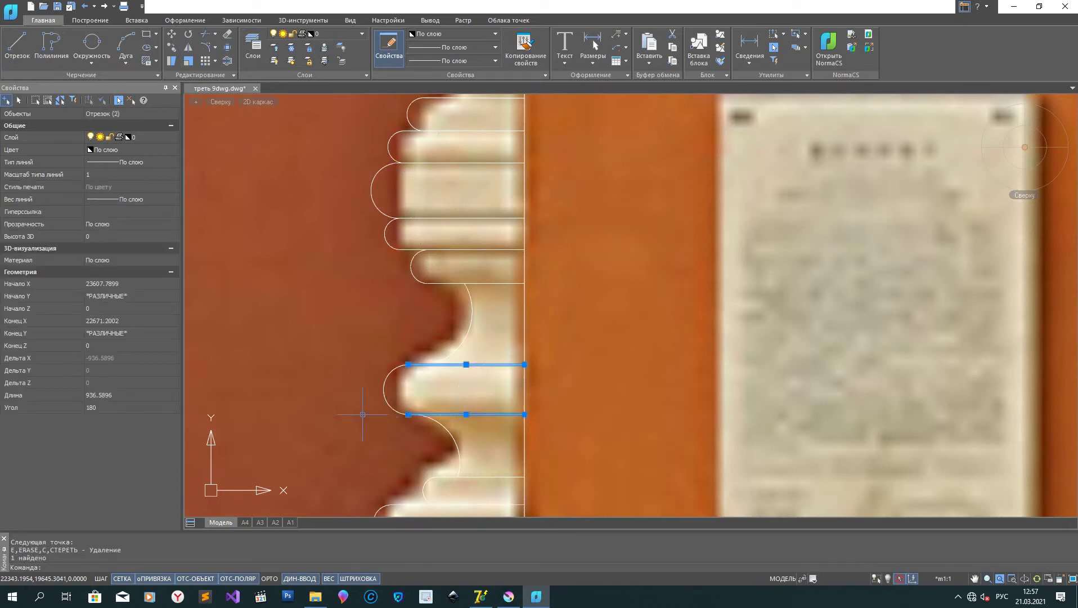
pyautogui.click(384, 396)
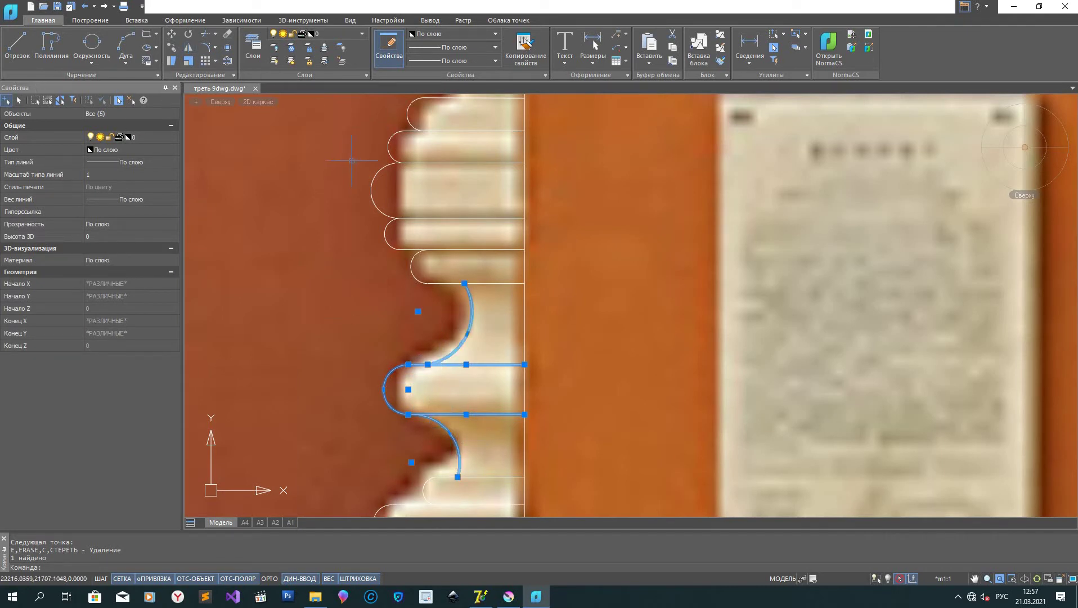
pyautogui.scroll(-5, 352, 161)
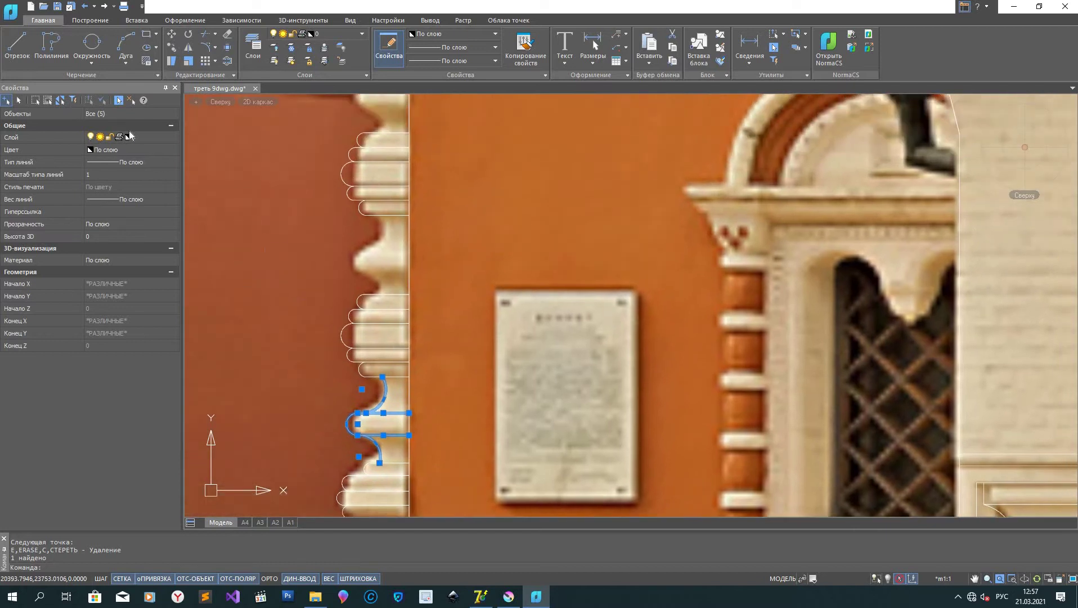
pyautogui.click(173, 47)
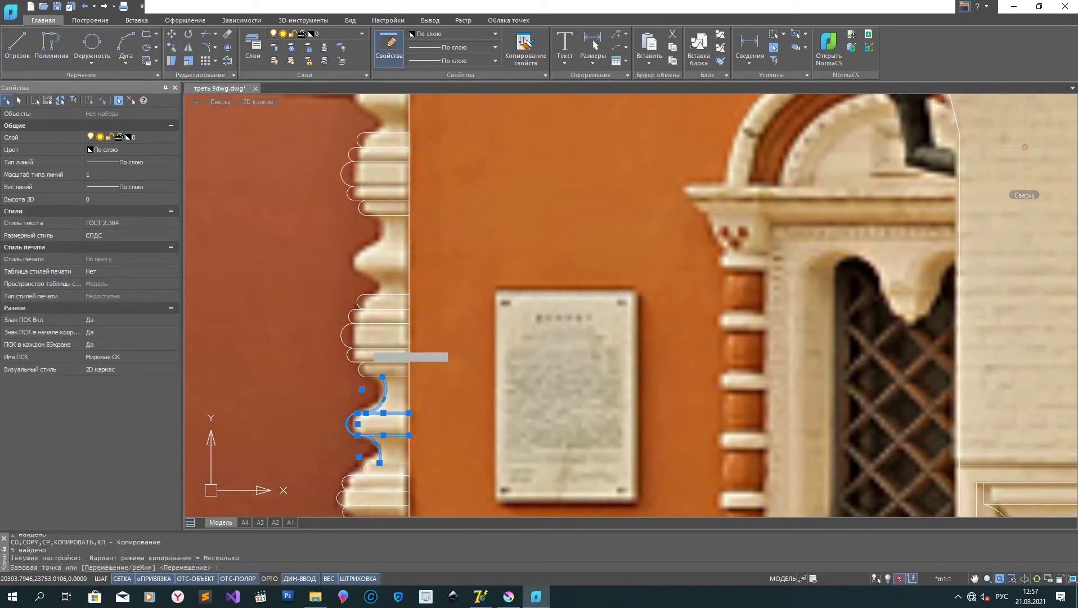
pyautogui.click(409, 412)
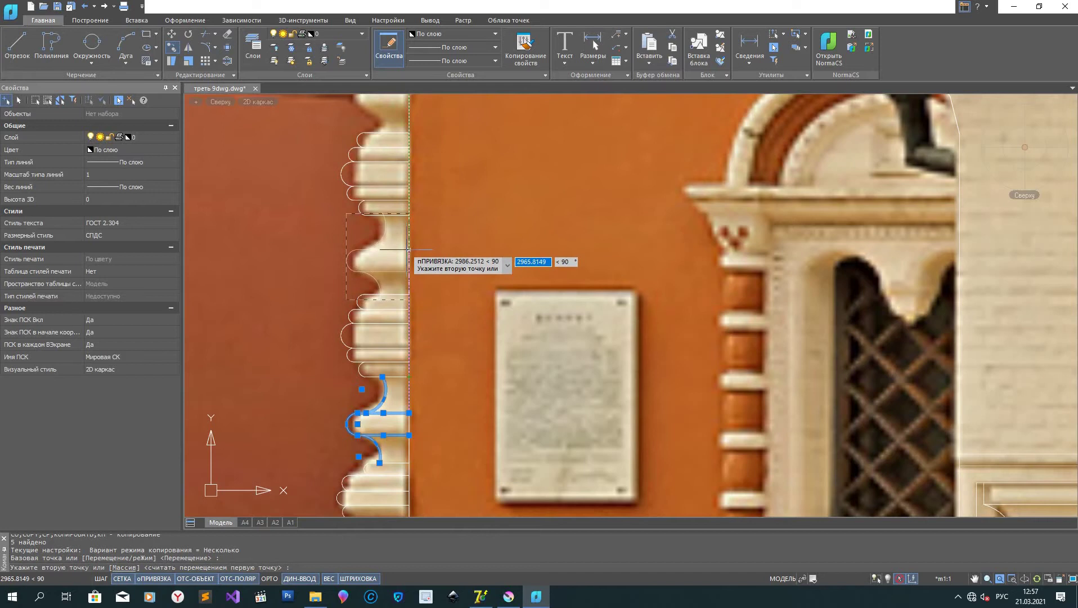
pyautogui.click(409, 149)
pyautogui.moveTo(409, 149); pyautogui.dragTo(387, 366, button='middle')
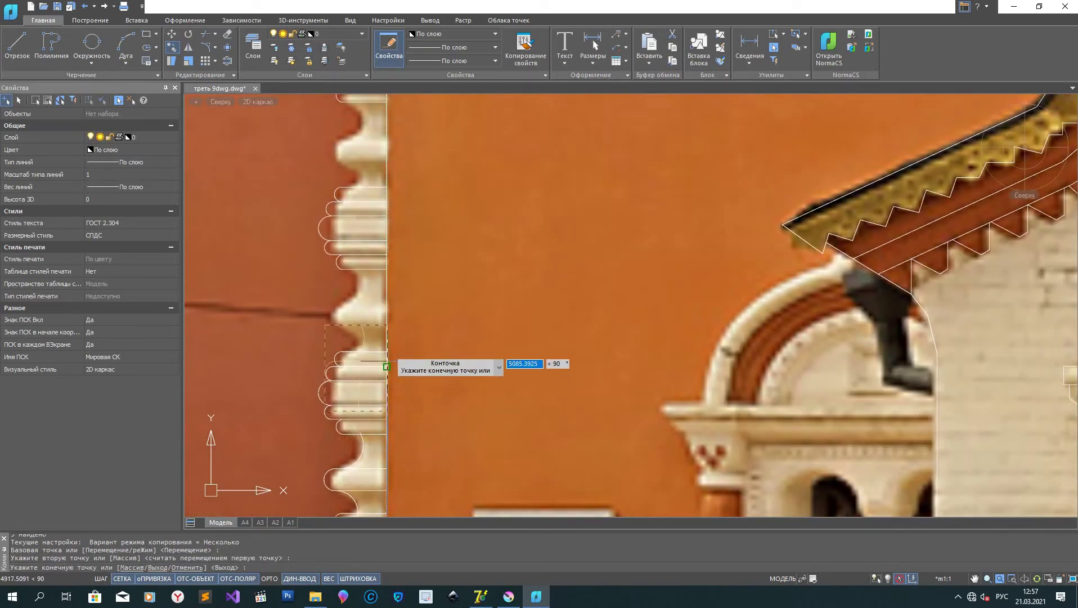
pyautogui.click(387, 304)
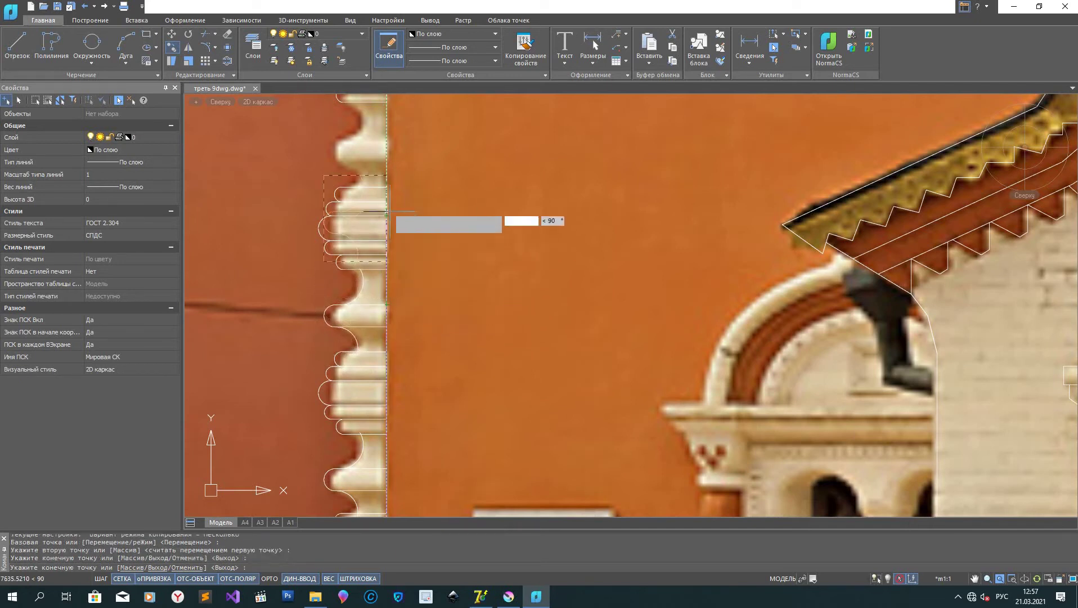
# Step: Place a third copy of the bulge and hollows farther up the column edge, and end the copying
pyautogui.click(387, 180)
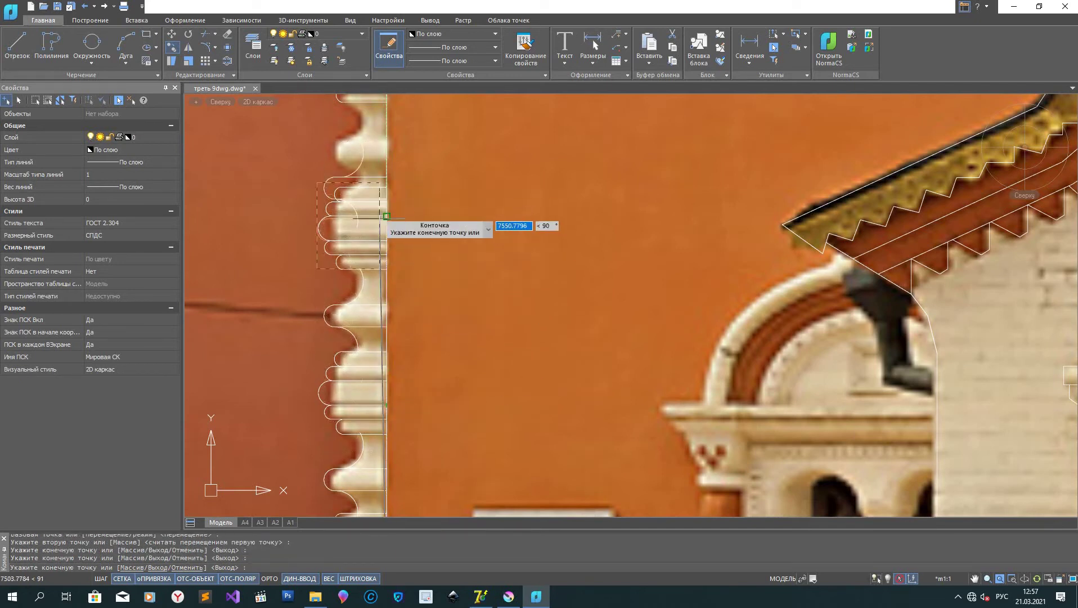
pyautogui.scroll(2, 387, 142)
pyautogui.scroll(-2, 381, 404)
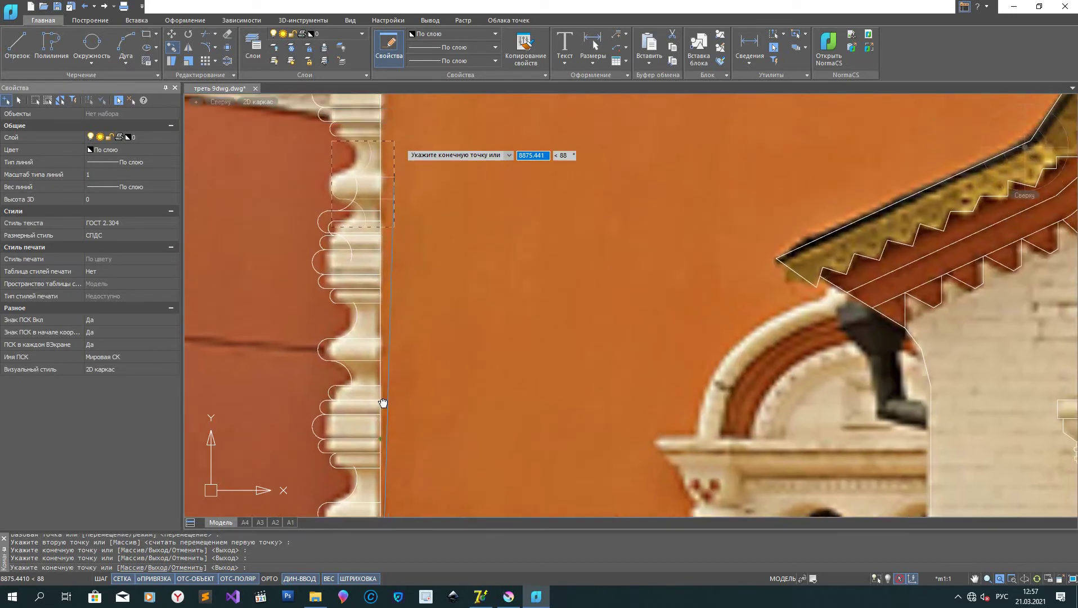
pyautogui.scroll(1, 421, 385)
pyautogui.scroll(-1, 409, 353)
pyautogui.rightClick(526, 324)
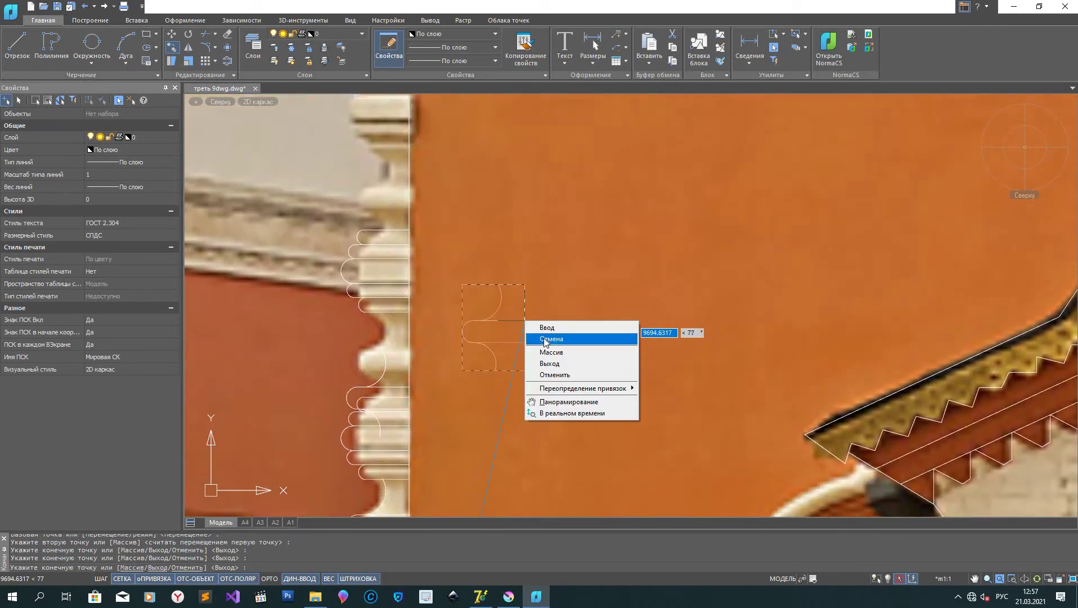
pyautogui.click(537, 338)
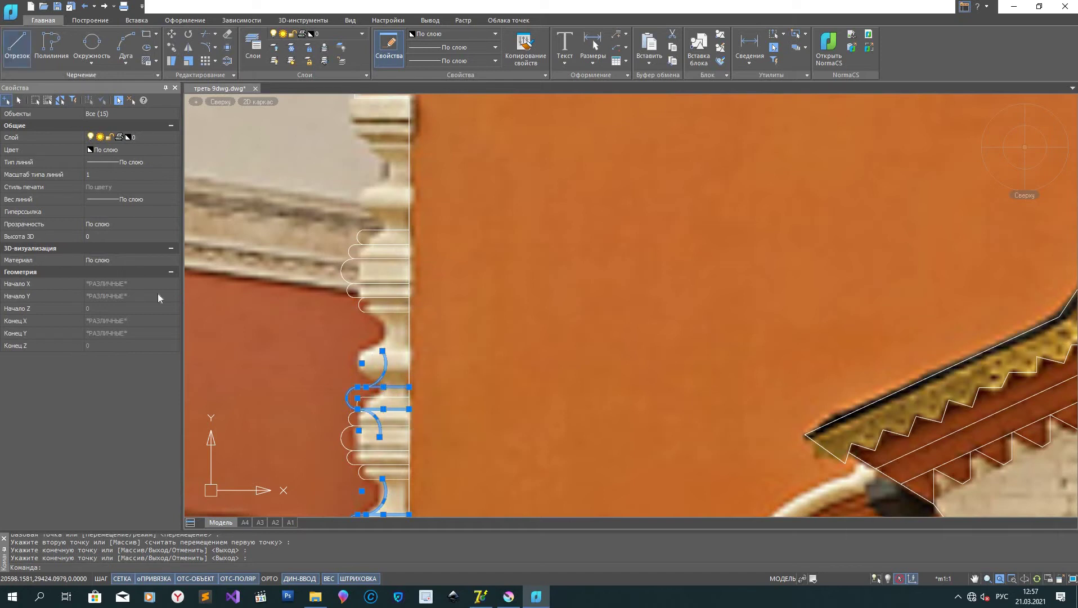
pyautogui.write('l')
pyautogui.press('Return')
pyautogui.click(204, 304)
pyautogui.press('Escape')
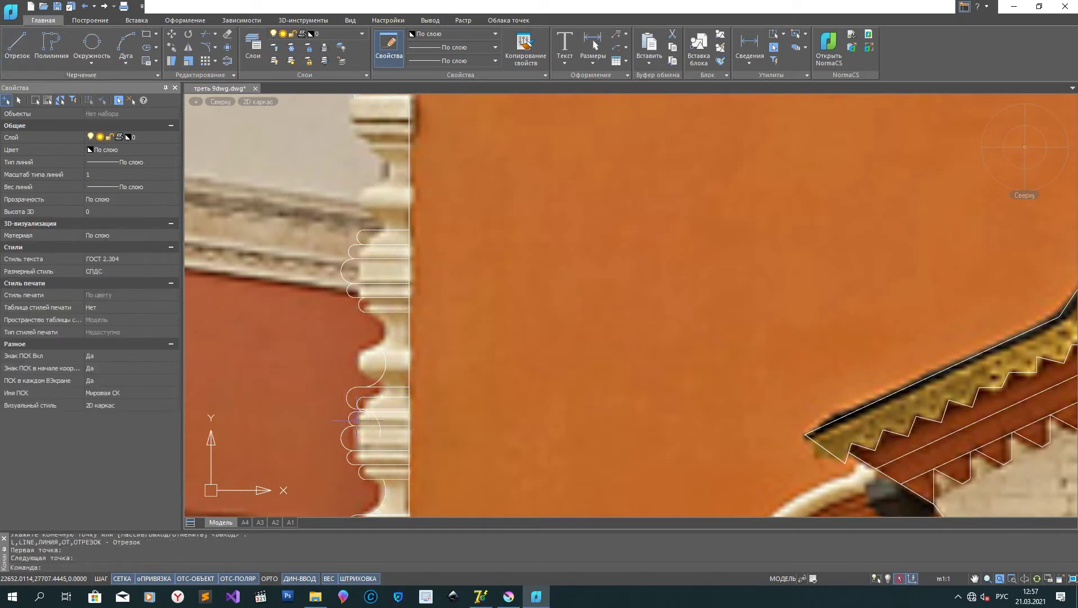
# Step: Move the misplaced upper copy of the bulge and its hollow arcs straight up the column edge into the gap between the mouldings
pyautogui.scroll(2, 357, 420)
pyautogui.click(393, 411)
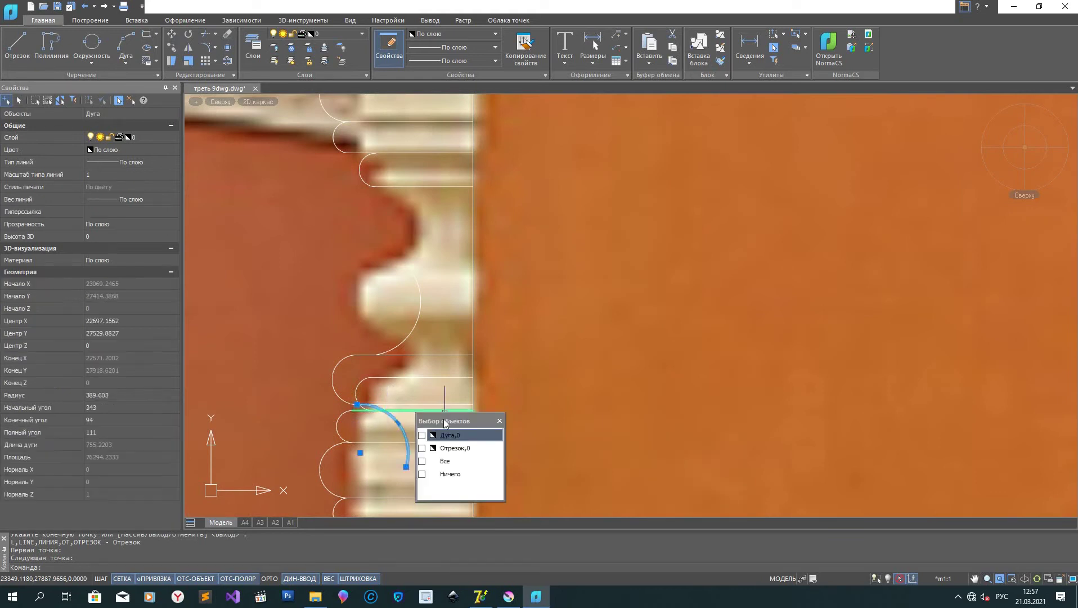
pyautogui.click(334, 390)
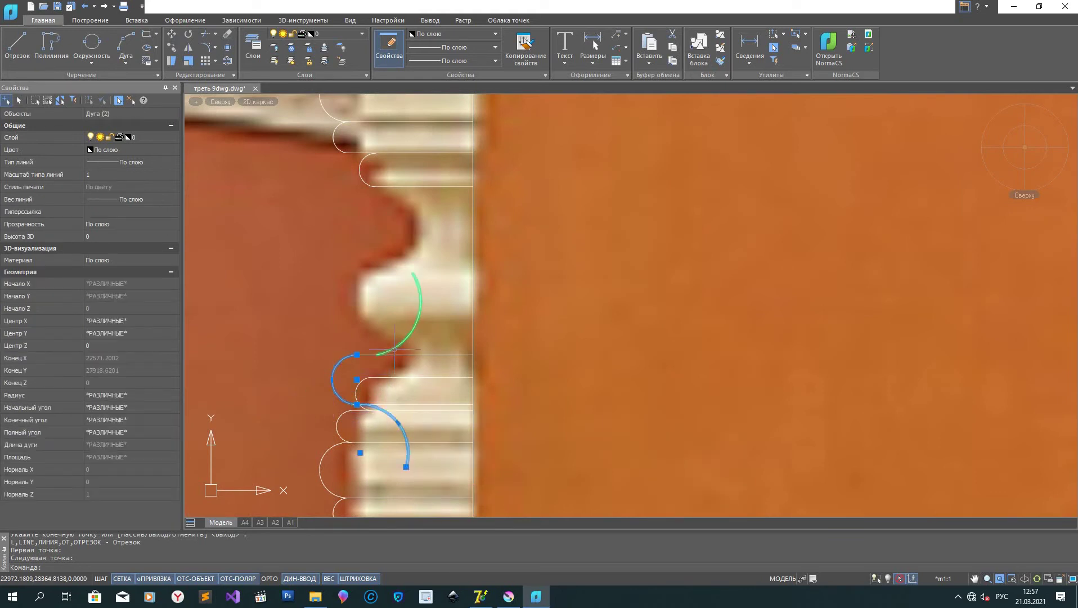
pyautogui.click(401, 358)
pyautogui.click(403, 349)
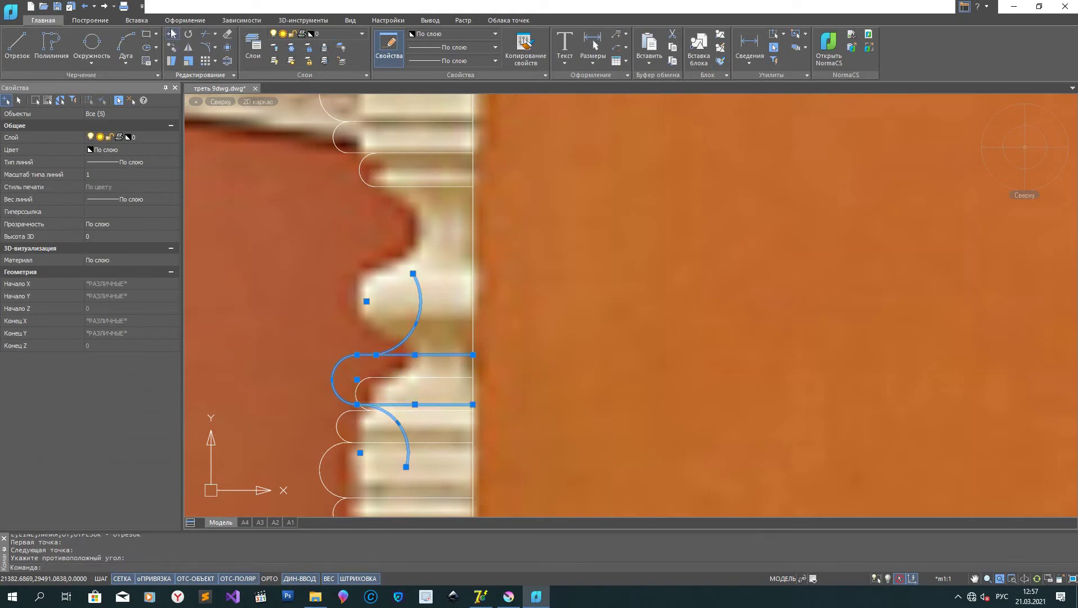
pyautogui.click(172, 34)
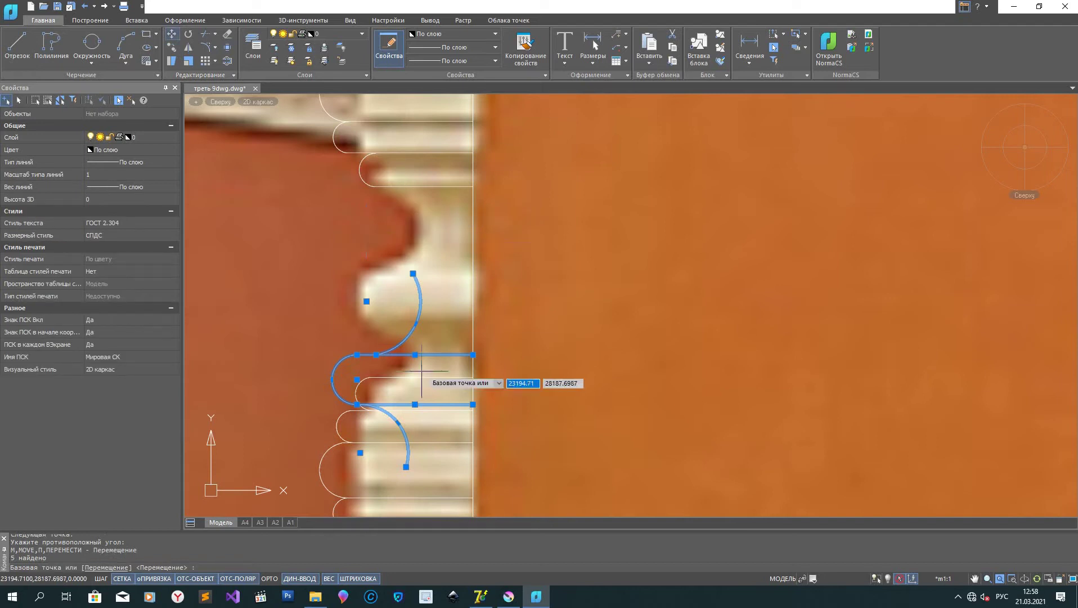
pyautogui.click(474, 354)
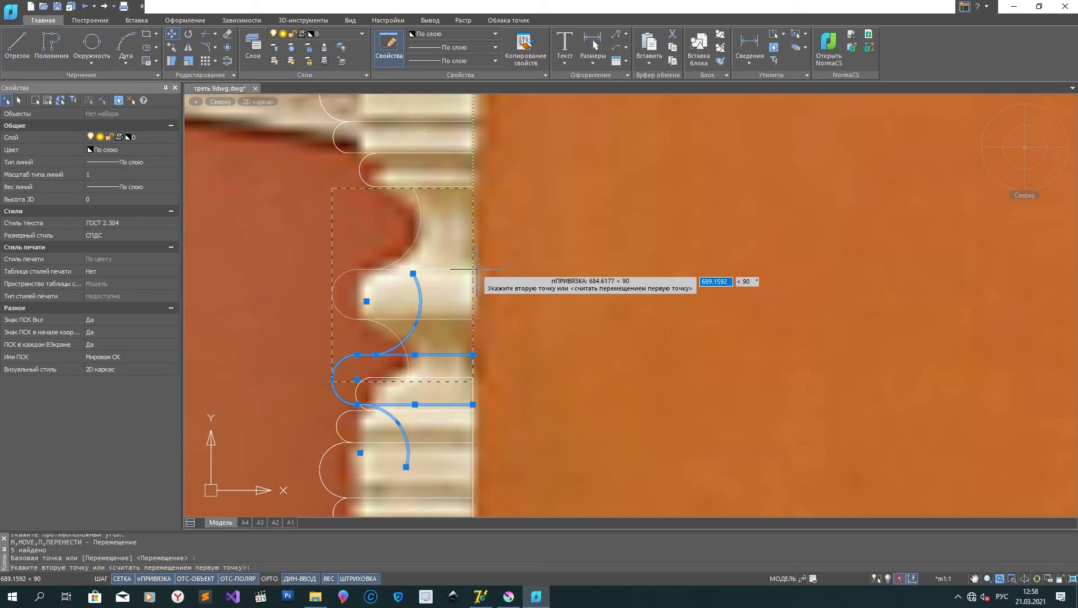
pyautogui.click(475, 269)
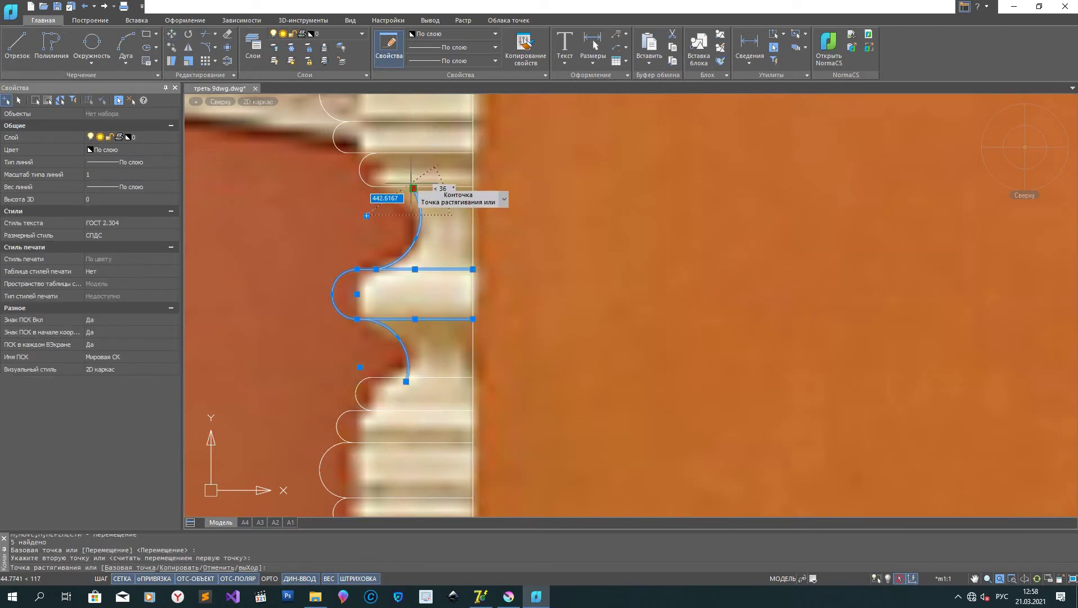
# Step: Stretch the top end of the moved upper hollow arc slightly past the moulding line above it
pyautogui.click(414, 187)
pyautogui.click(413, 181)
pyautogui.scroll(5, 433, 179)
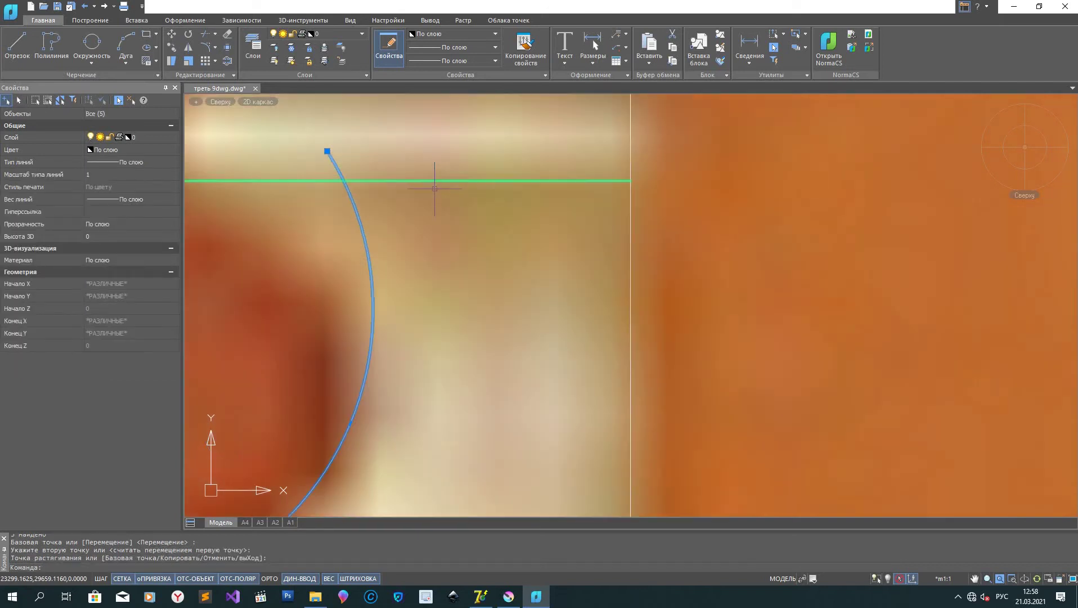
pyautogui.scroll(-5, 434, 189)
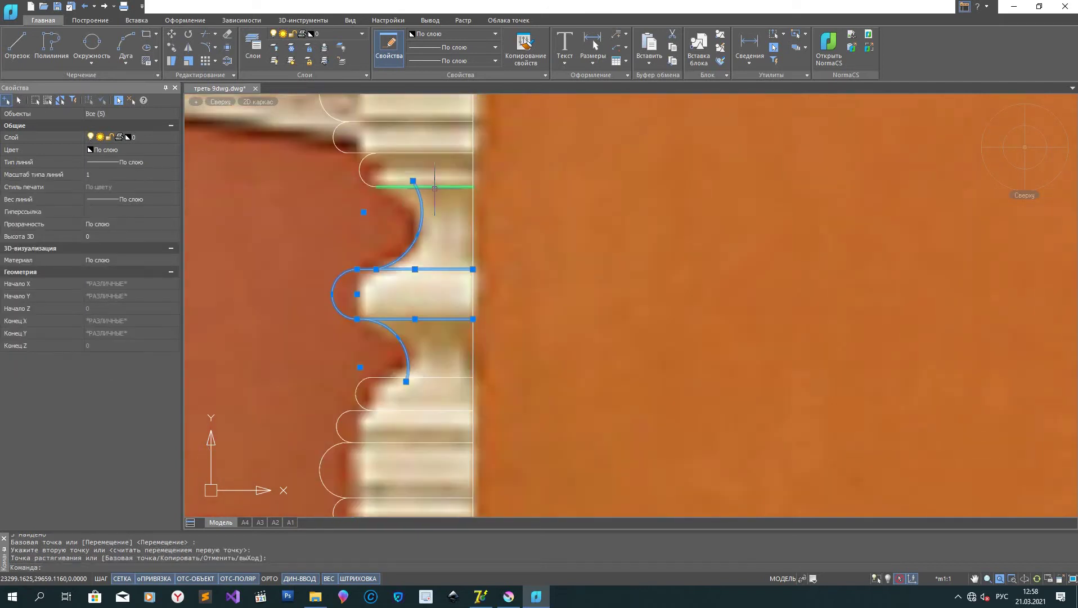
# Step: Trim the ends of the moved copy's two hollow arcs that run past the adjoining moulding lines
pyautogui.click(213, 76)
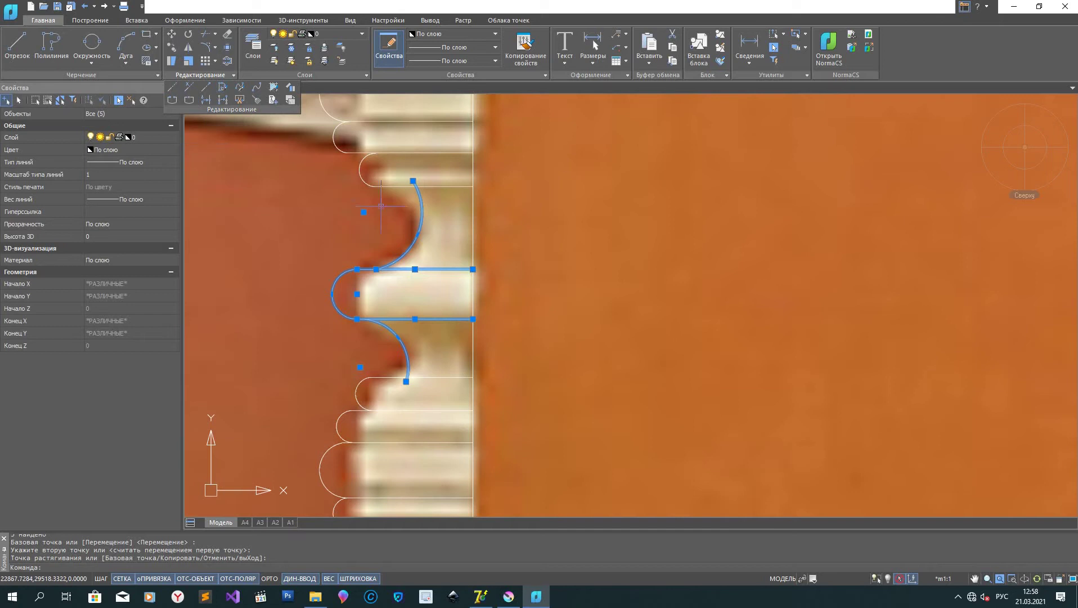
pyautogui.click(241, 103)
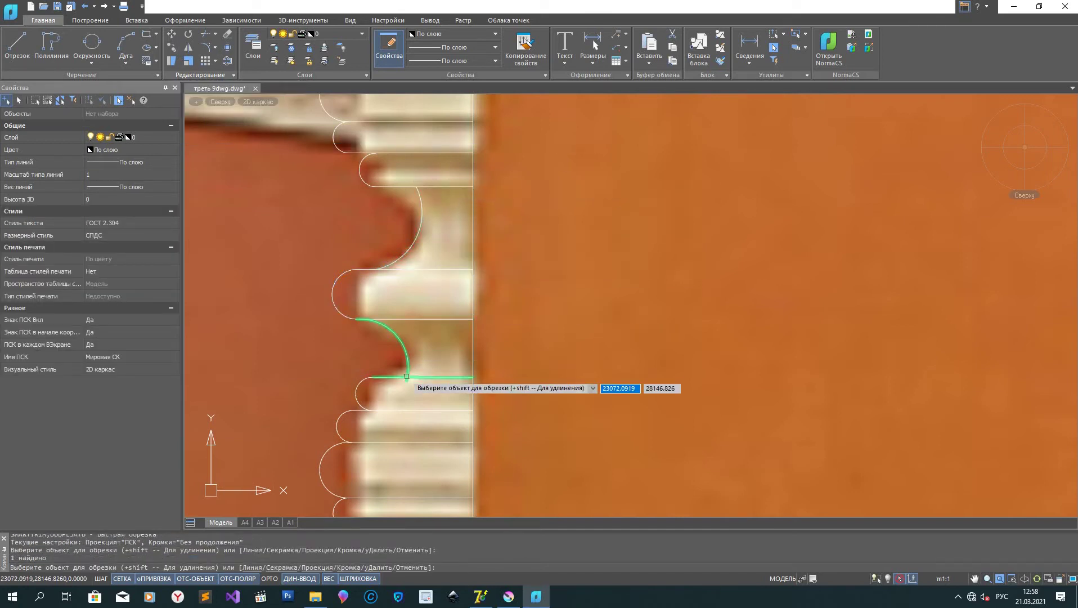
pyautogui.click(396, 378)
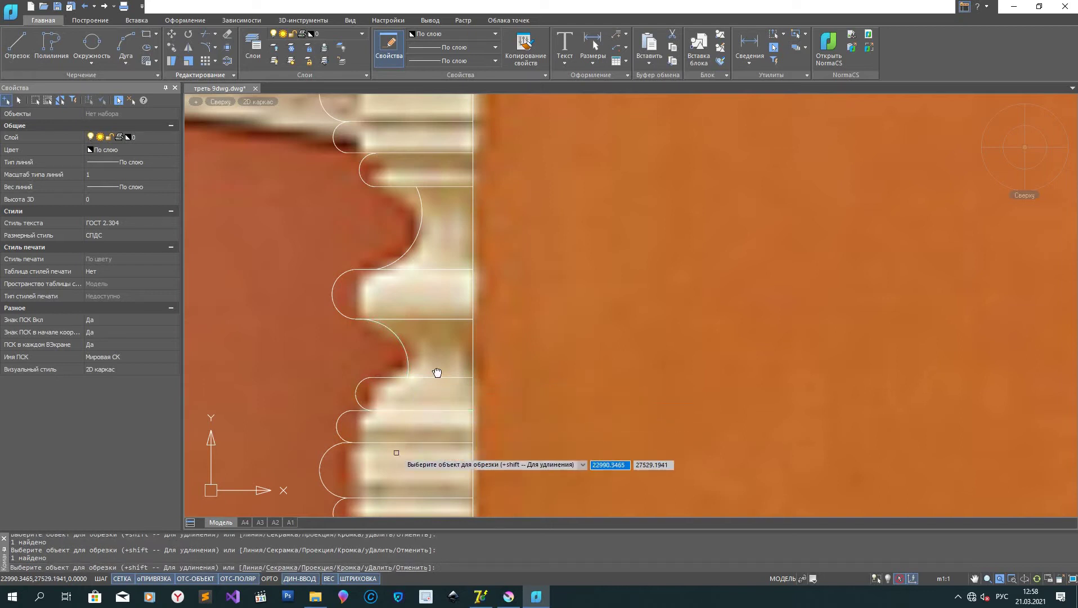
# Step: Trim the overrunning hollow arc ends at the moulding lines on the next copies down the column, and end the trimming
pyautogui.moveTo(402, 451); pyautogui.dragTo(460, 236, button='middle')
pyautogui.moveTo(444, 278); pyautogui.dragTo(470, 169, button='middle')
pyautogui.scroll(5, 473, 237)
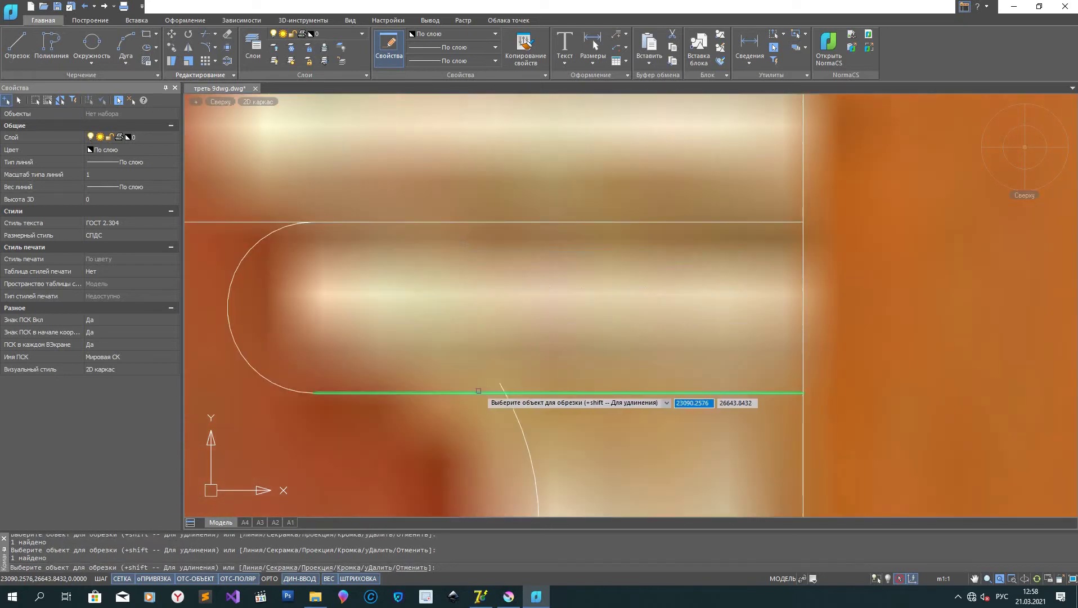
pyautogui.scroll(-4, 507, 445)
pyautogui.scroll(1, 534, 342)
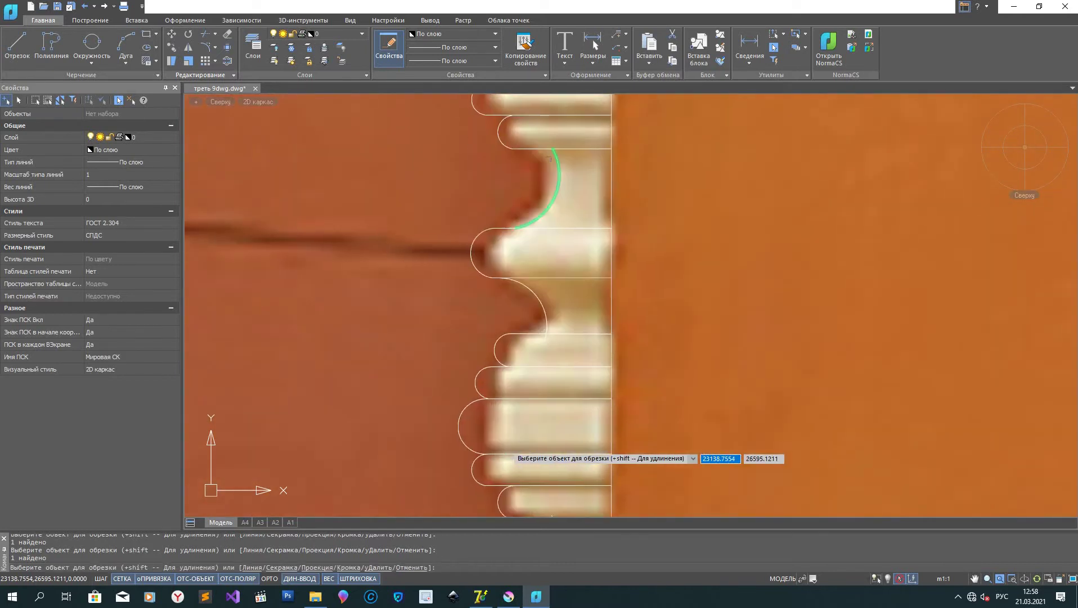
pyautogui.scroll(3, 532, 327)
pyautogui.scroll(-3, 538, 338)
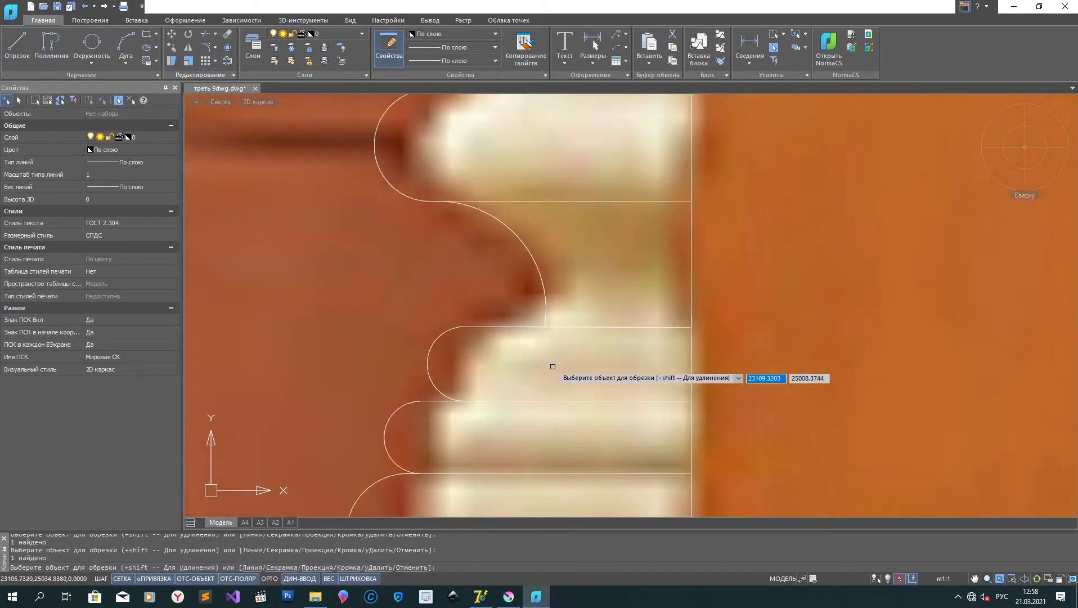
pyautogui.scroll(-2, 518, 193)
pyautogui.scroll(-2, 492, 220)
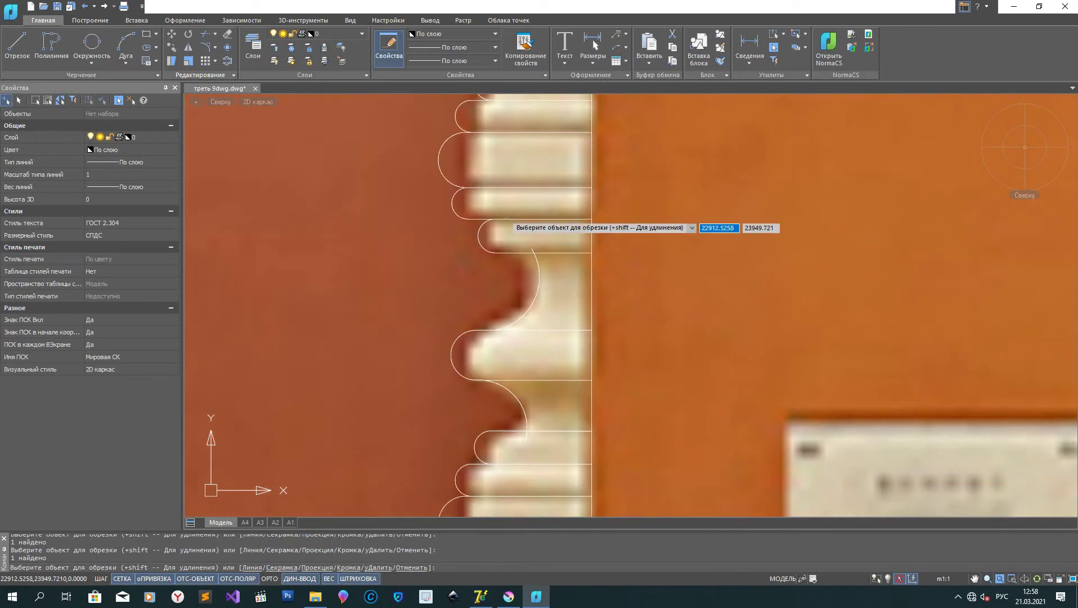
pyautogui.press('Escape')
pyautogui.click(534, 251)
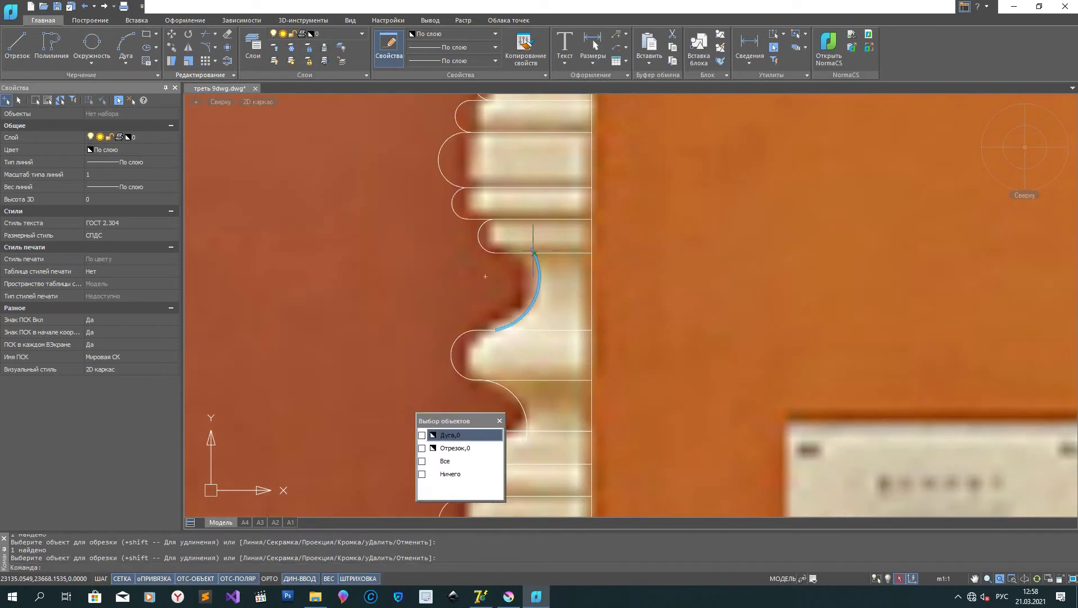
pyautogui.click(23, 43)
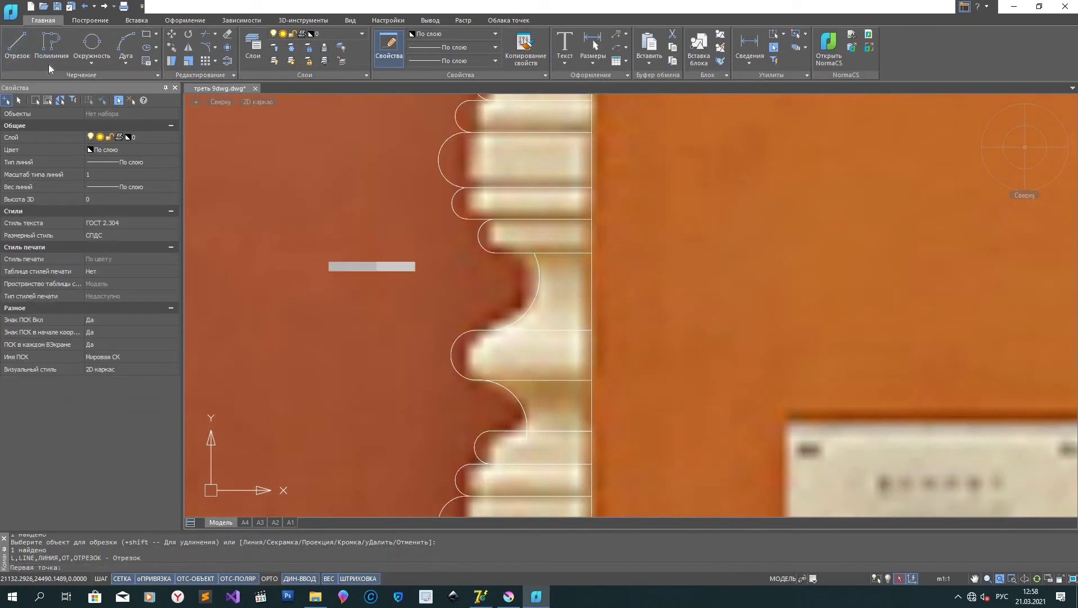
pyautogui.click(304, 75)
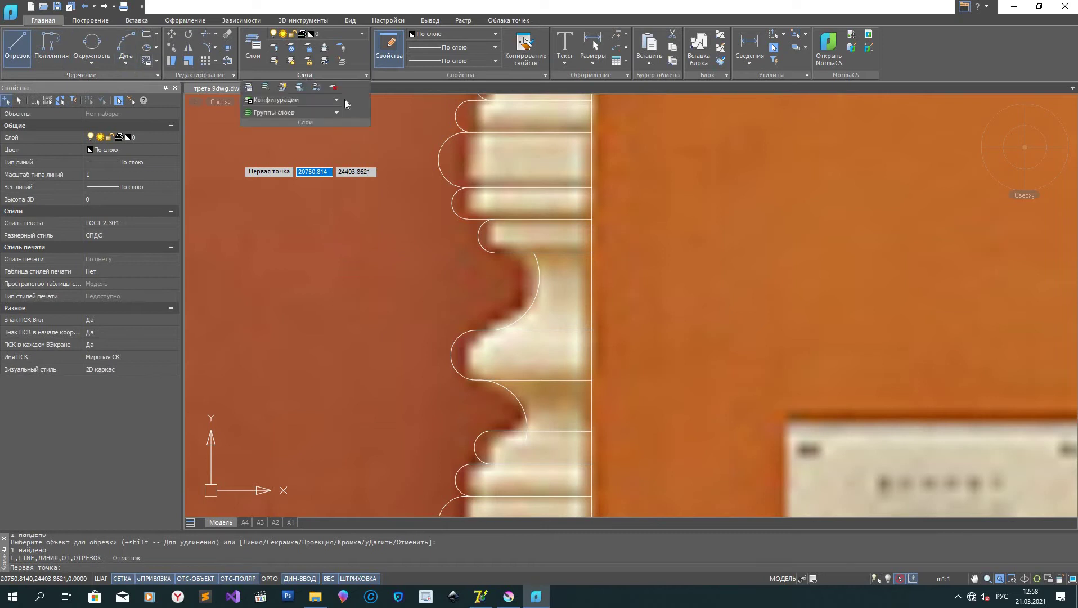
# Step: Trim off the lower hollow arc's end that runs below the moulding line on the copy above the wall plaque
pyautogui.click(189, 74)
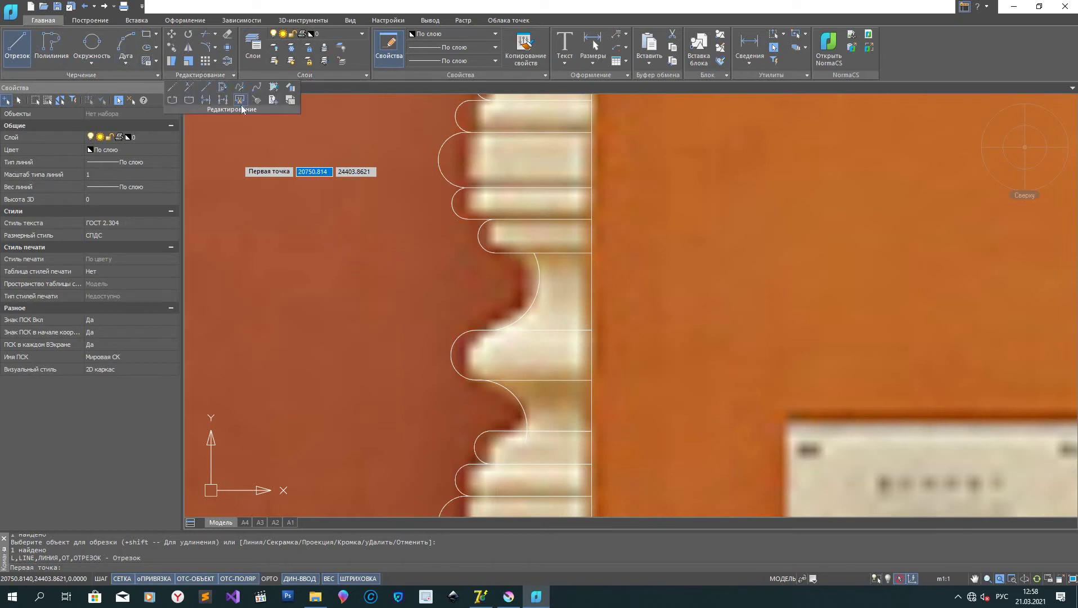
pyautogui.click(240, 100)
pyautogui.scroll(5, 506, 204)
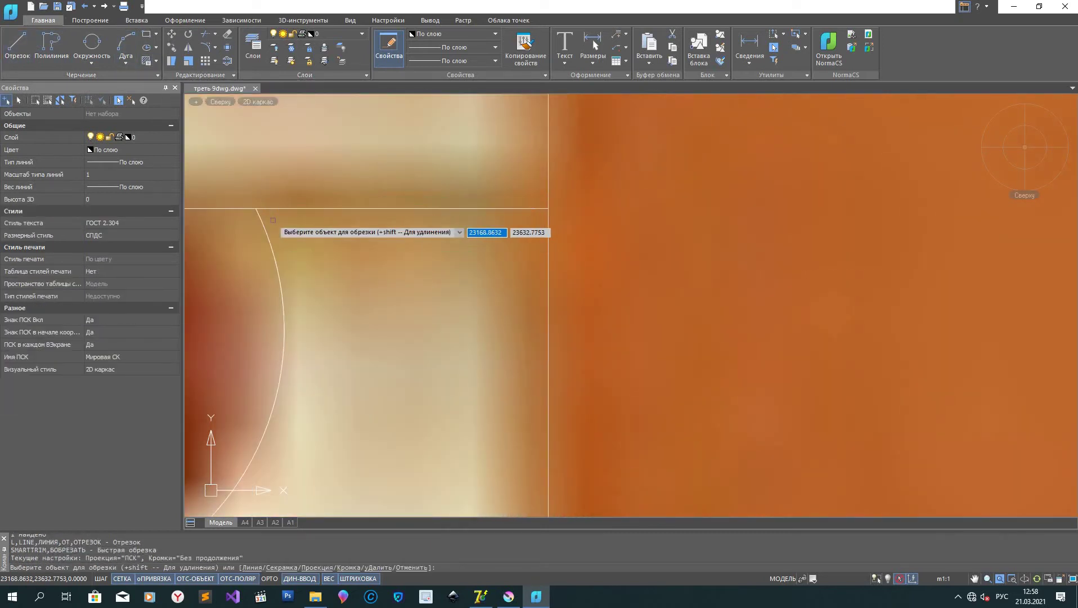
pyautogui.scroll(4, 273, 220)
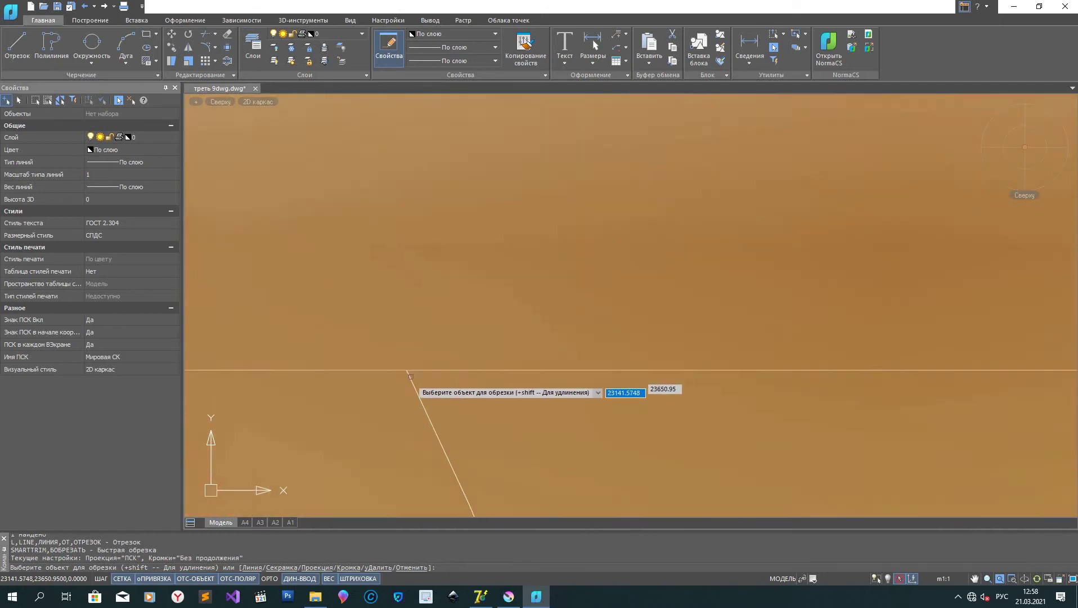
pyautogui.scroll(-5, 465, 436)
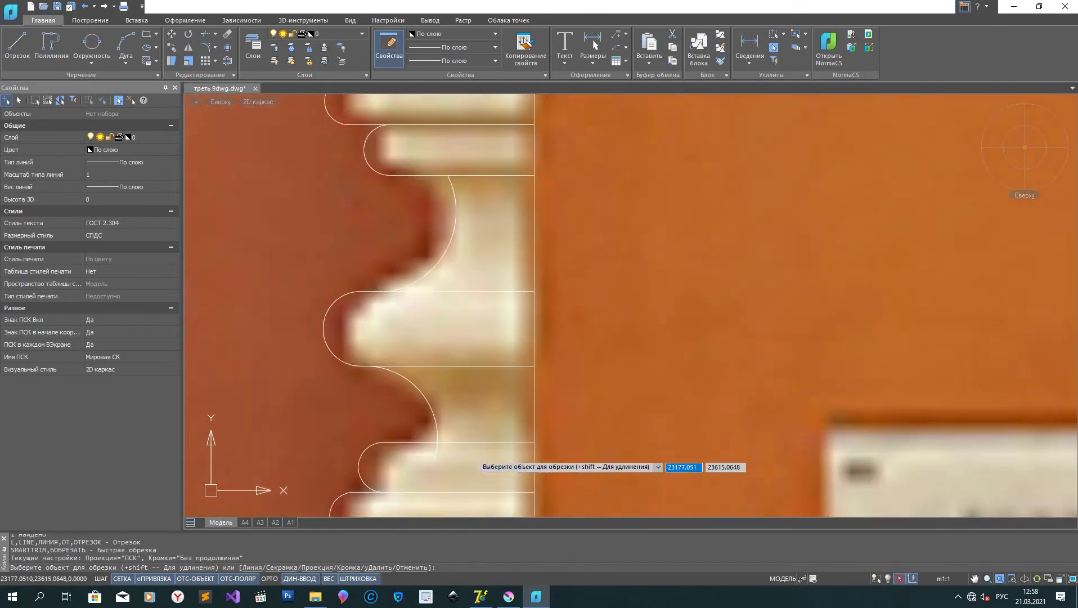
pyautogui.scroll(4, 397, 313)
pyautogui.scroll(-3, 408, 314)
pyautogui.scroll(2, 416, 329)
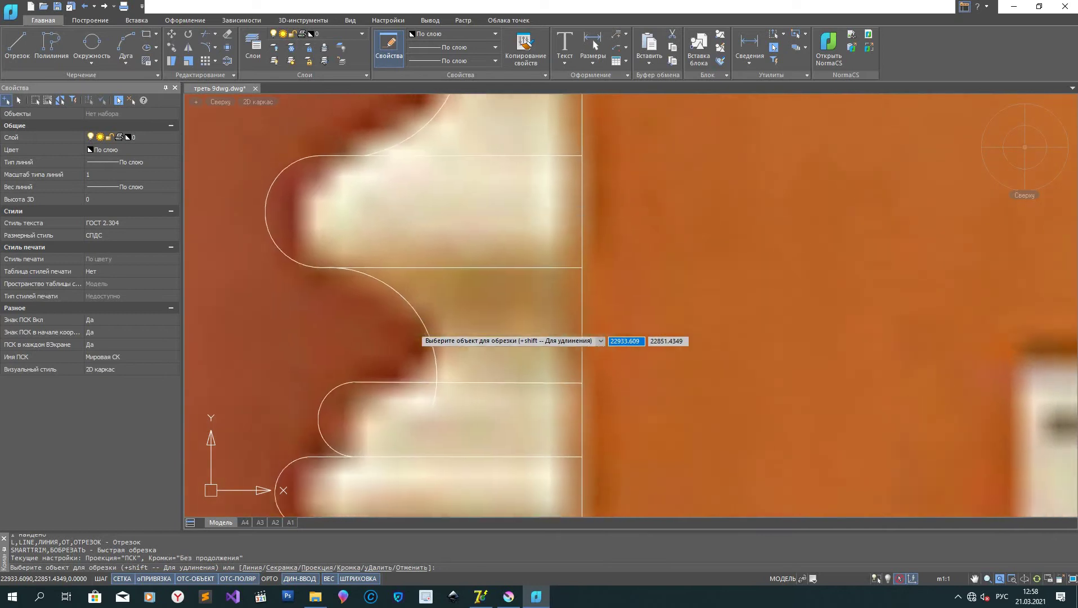
pyautogui.click(431, 394)
# Step: Examine the remaining hollow arcs down to the column base for ends that overrun the moulding lines
pyautogui.moveTo(517, 233); pyautogui.dragTo(445, 241, button='middle')
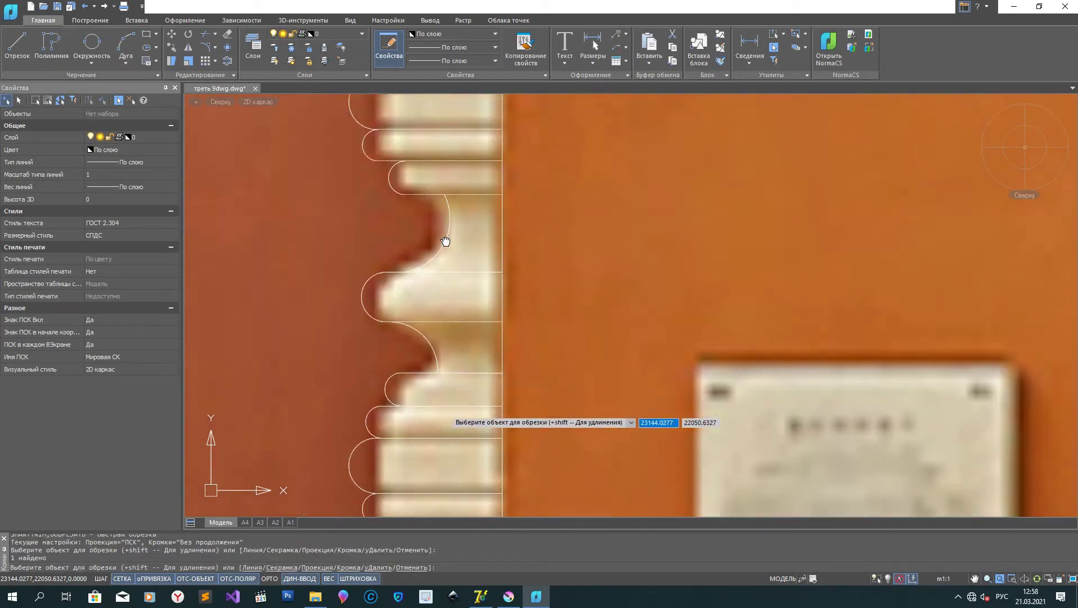
pyautogui.scroll(-1, 422, 374)
pyautogui.scroll(2, 433, 439)
pyautogui.scroll(-1, 477, 299)
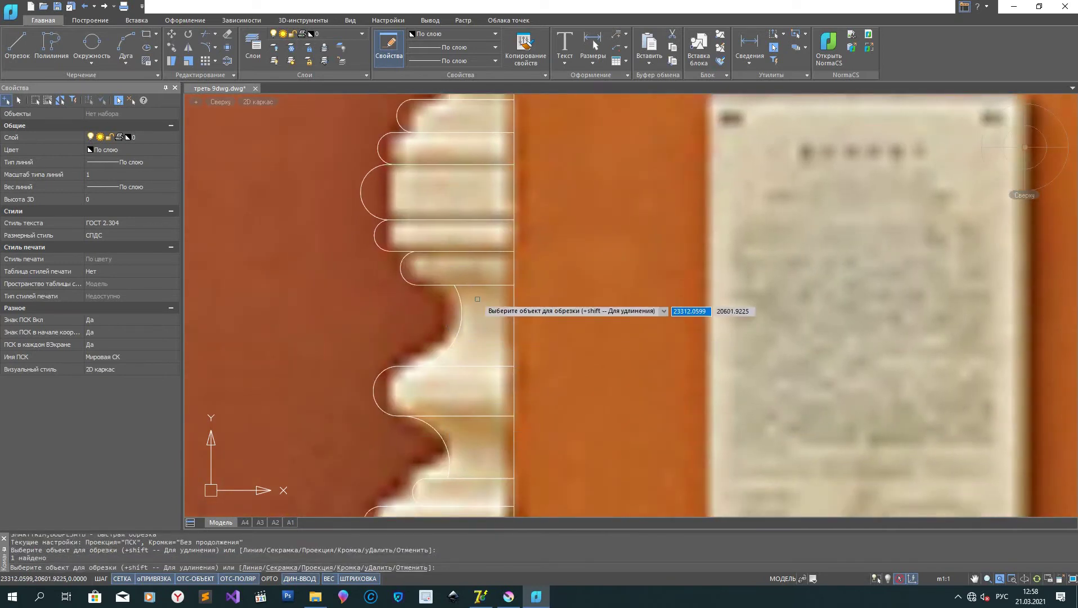
pyautogui.scroll(2, 467, 299)
pyautogui.scroll(-2, 493, 424)
pyautogui.scroll(1, 493, 423)
pyautogui.scroll(1, 481, 216)
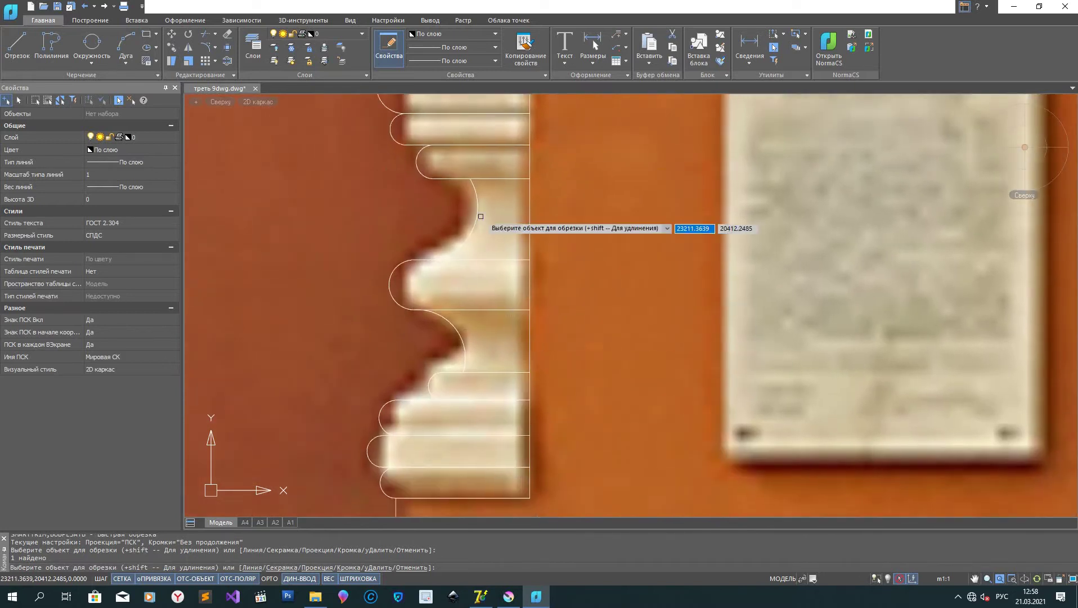
pyautogui.scroll(-3, 445, 421)
pyautogui.scroll(-1, 511, 319)
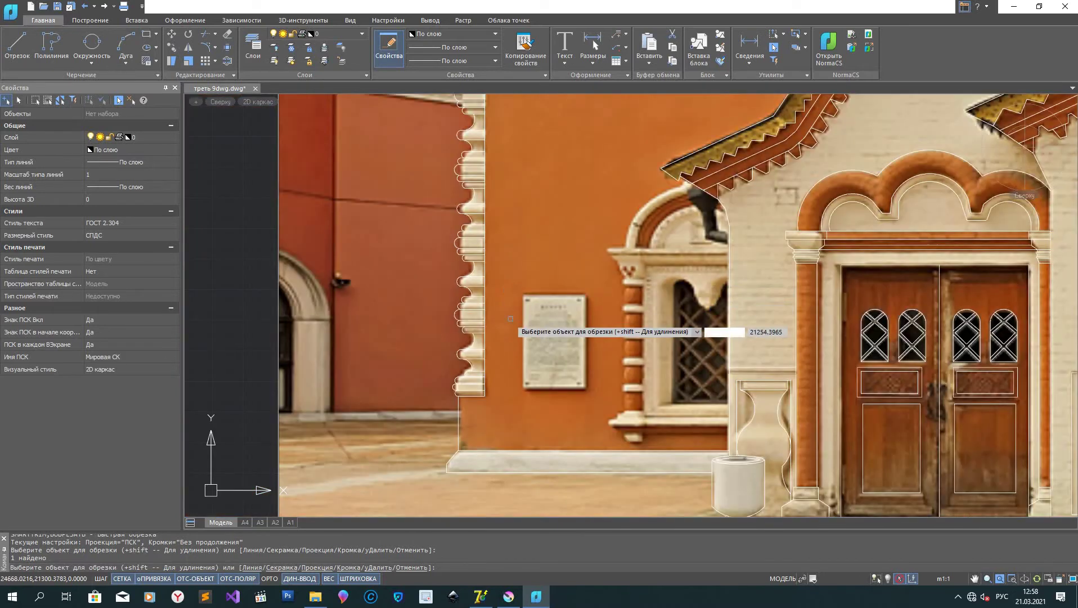
pyautogui.scroll(-2, 507, 241)
pyautogui.scroll(1, 495, 225)
pyautogui.scroll(3, 475, 252)
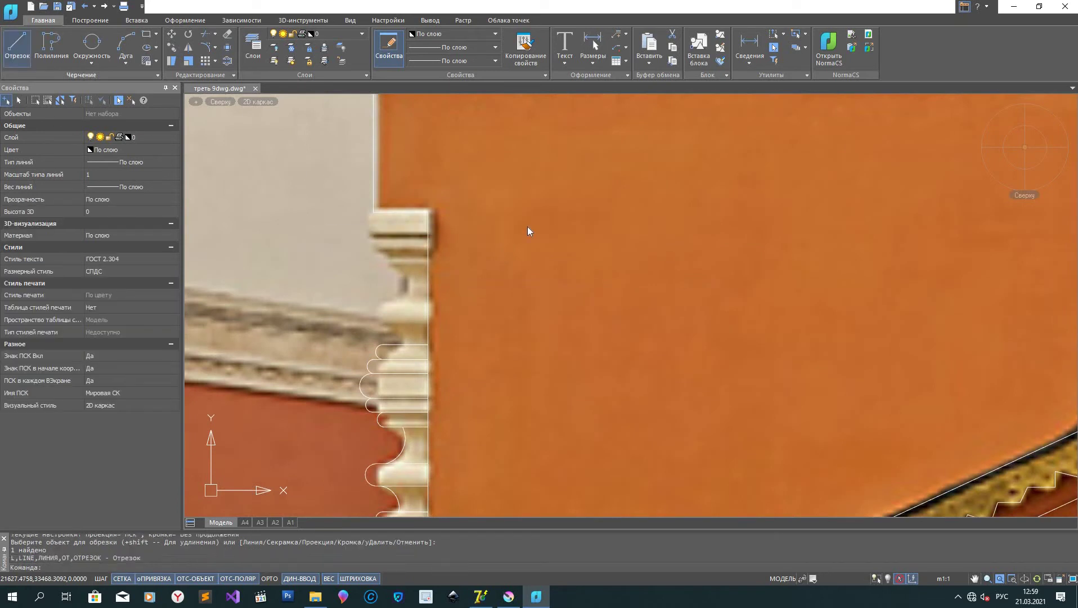
pyautogui.click(528, 209)
pyautogui.press('Escape')
# Step: Mirror the corner column's lowest profile section, without its long vertical edge, about a horizontal axis higher up the facade, keeping the source objects
pyautogui.scroll(-4, 514, 404)
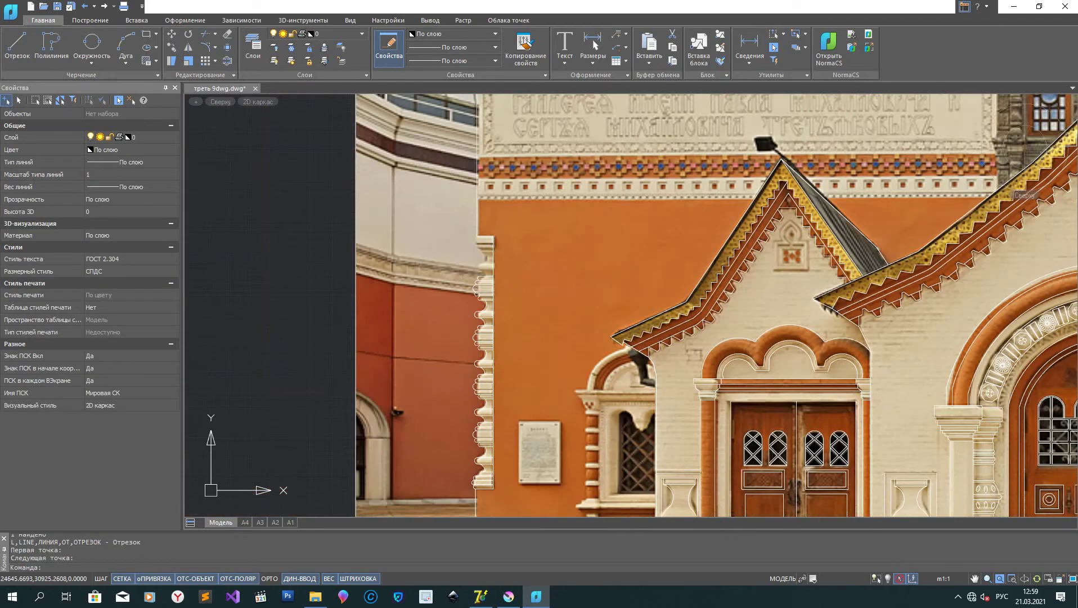
pyautogui.scroll(1, 506, 408)
pyautogui.scroll(4, 501, 413)
pyautogui.moveTo(470, 369)
pyautogui.mouseDown(button='middle')
pyautogui.moveTo(470, 464)
pyautogui.moveTo(491, 522)
pyautogui.mouseUp(button='middle')
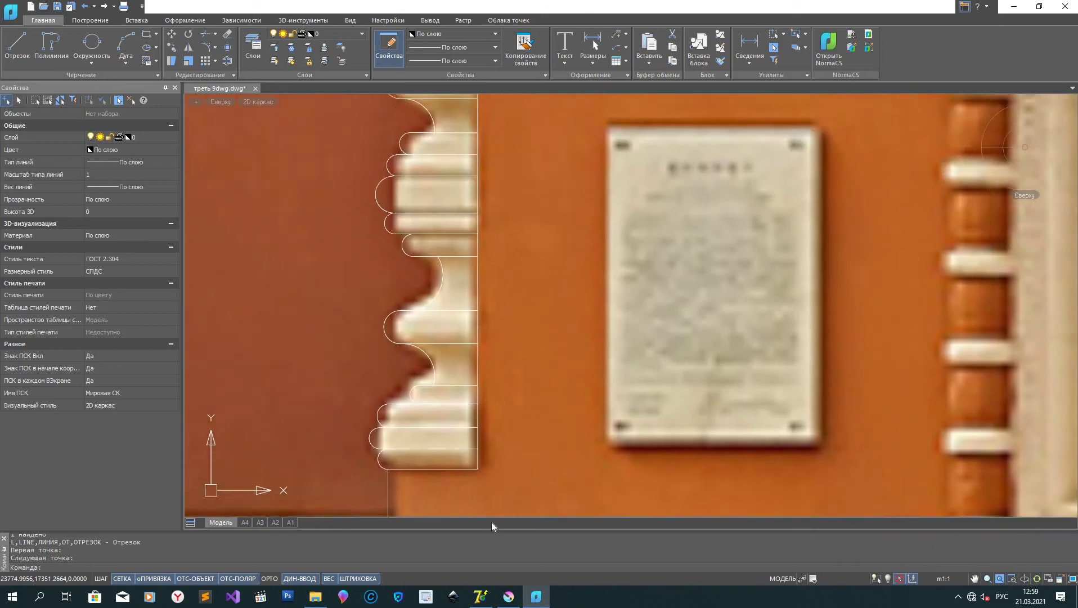
pyautogui.click(493, 493)
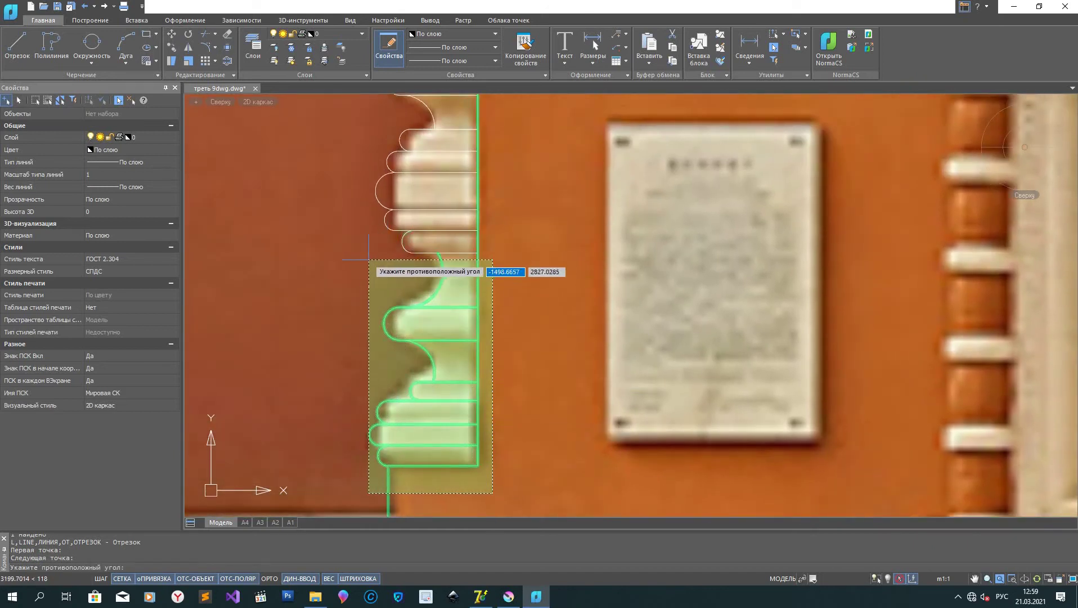
pyautogui.click(307, 257)
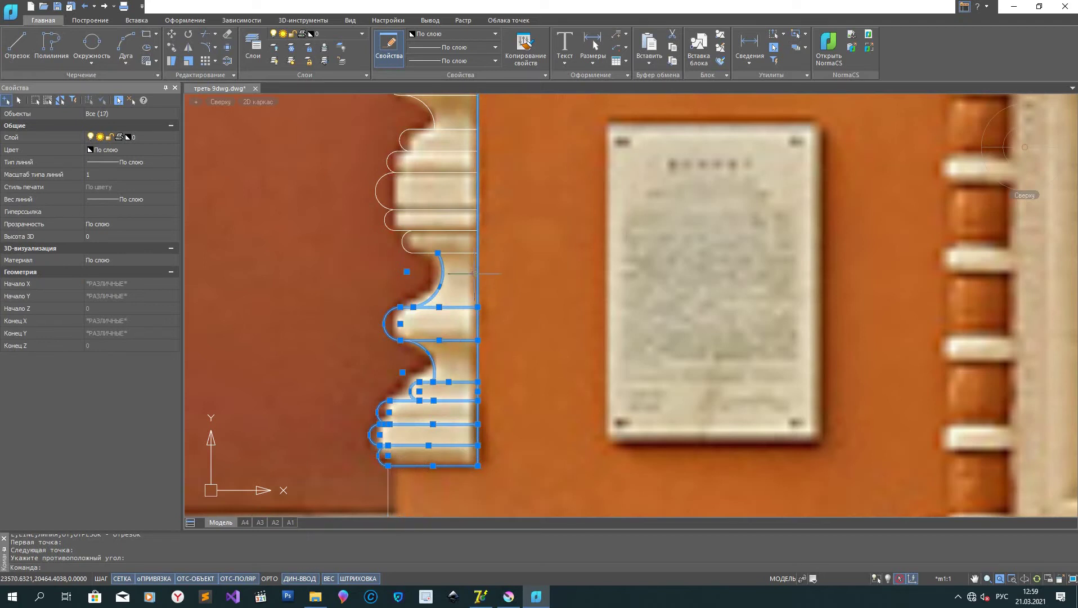
pyautogui.scroll(-5, 521, 257)
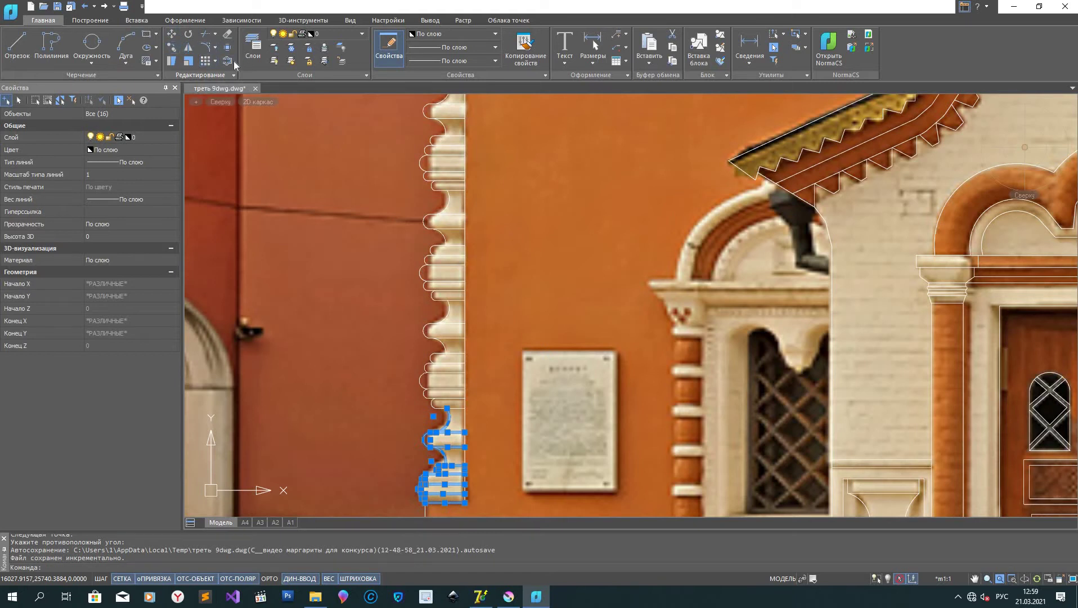
pyautogui.moveTo(200, 93)
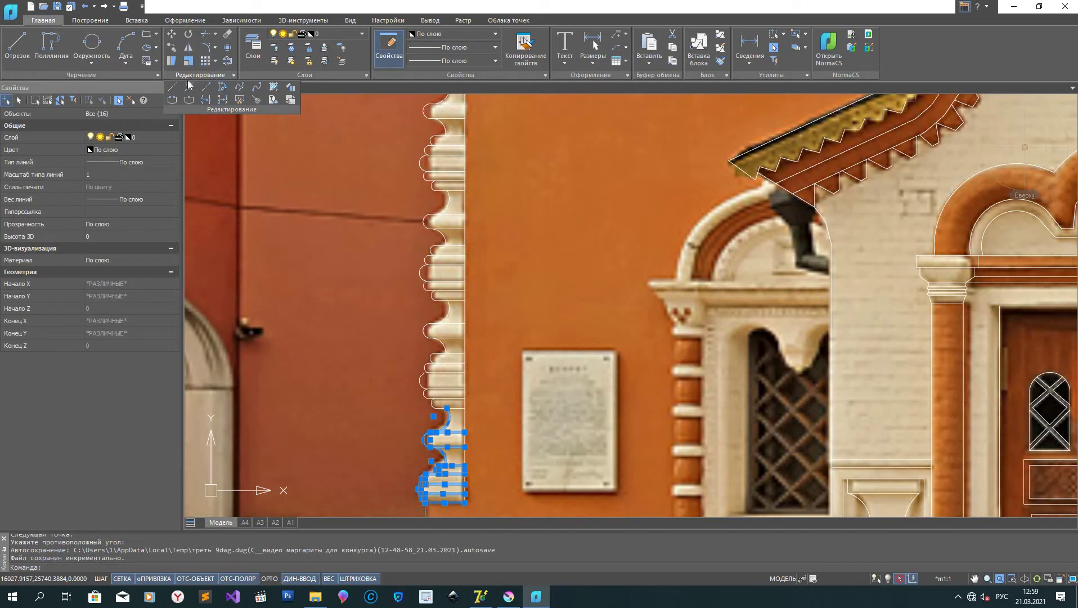
pyautogui.click(190, 49)
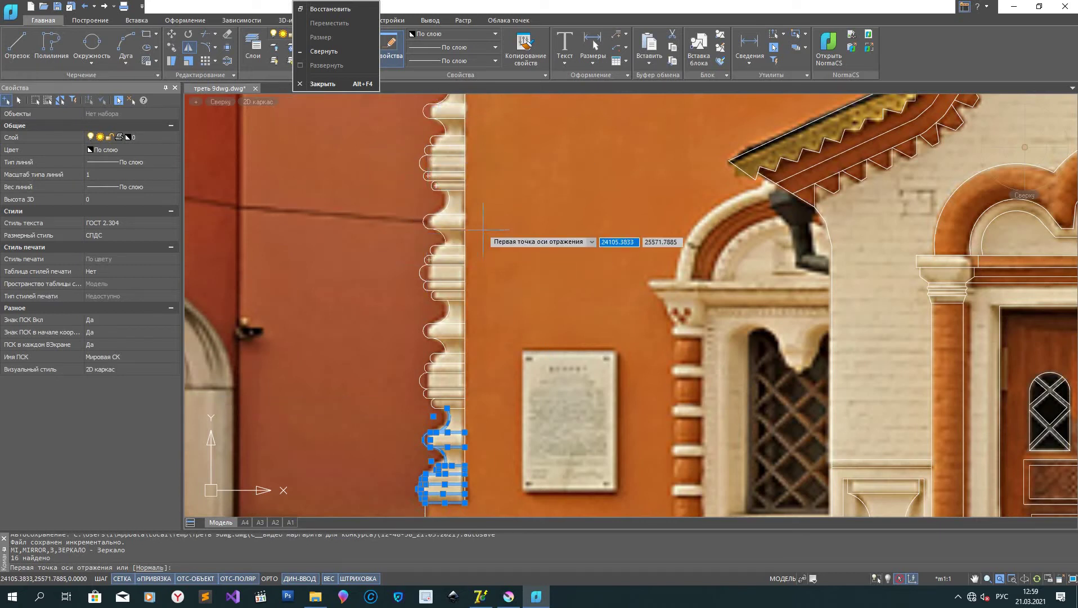
pyautogui.click(321, 143)
pyautogui.click(322, 142)
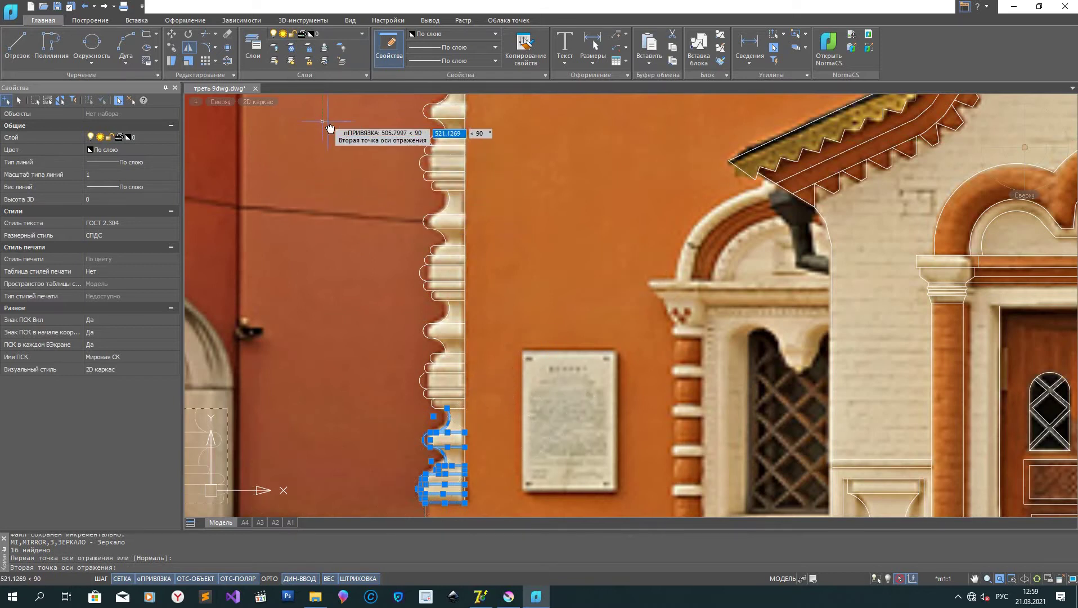
pyautogui.moveTo(329, 137); pyautogui.dragTo(394, 475, button='middle')
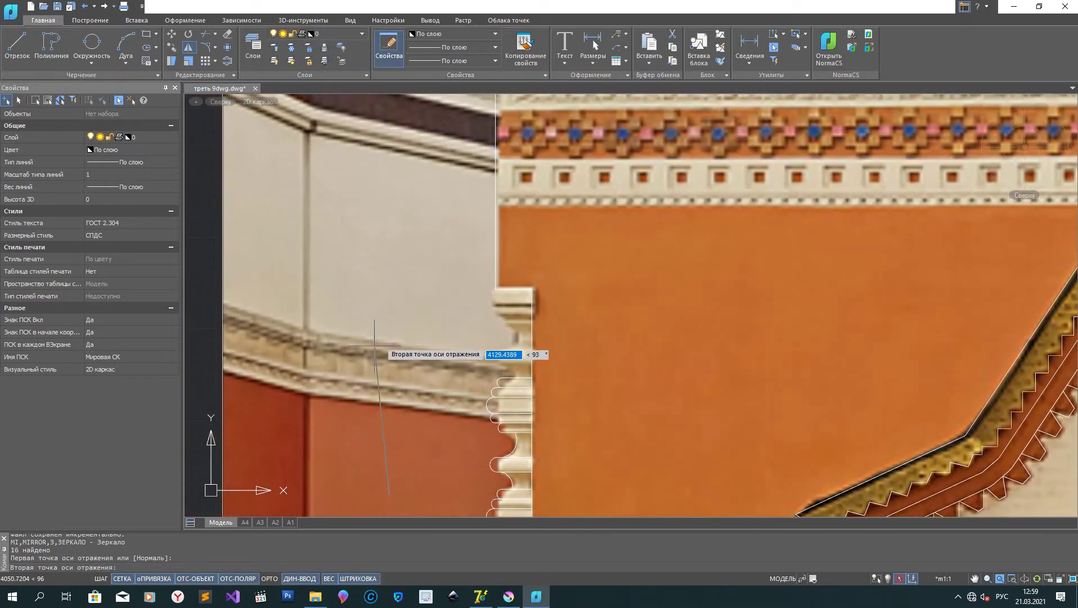
pyautogui.scroll(-3, 392, 341)
pyautogui.scroll(-2, 393, 340)
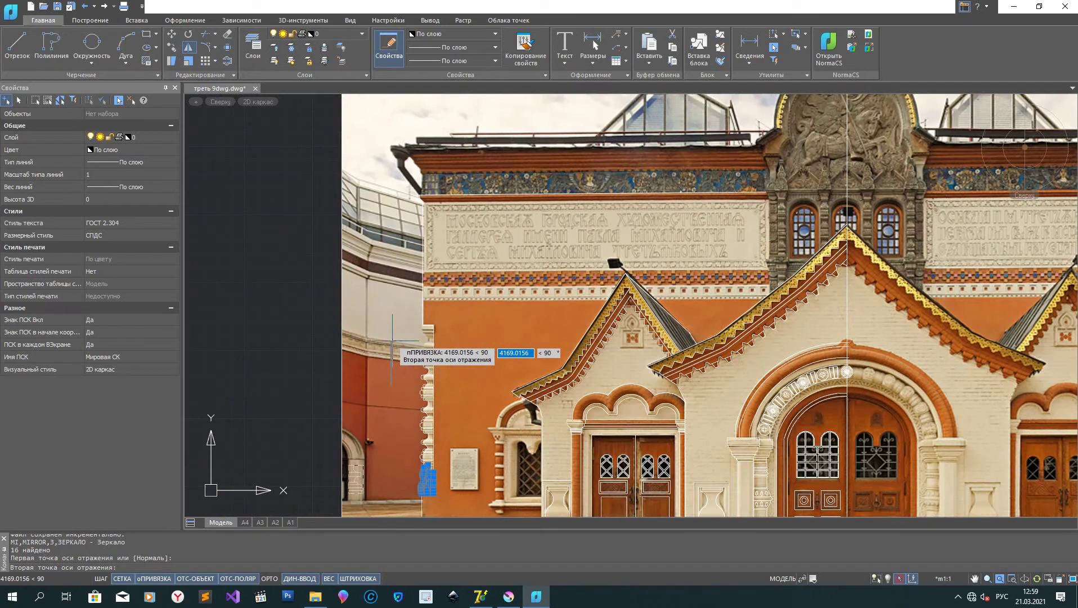
pyautogui.click(480, 386)
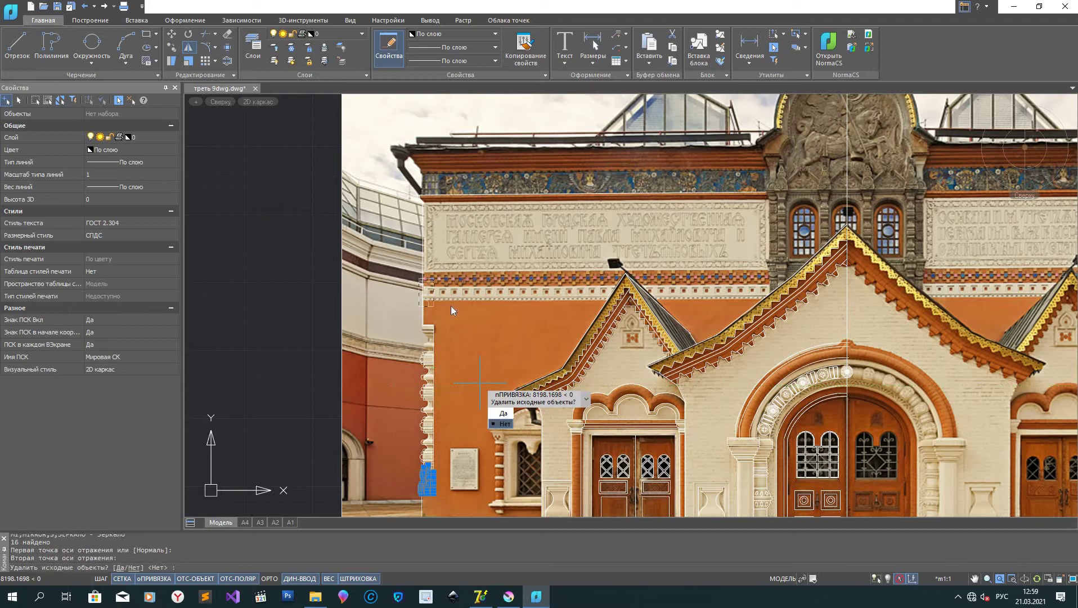
pyautogui.click(502, 425)
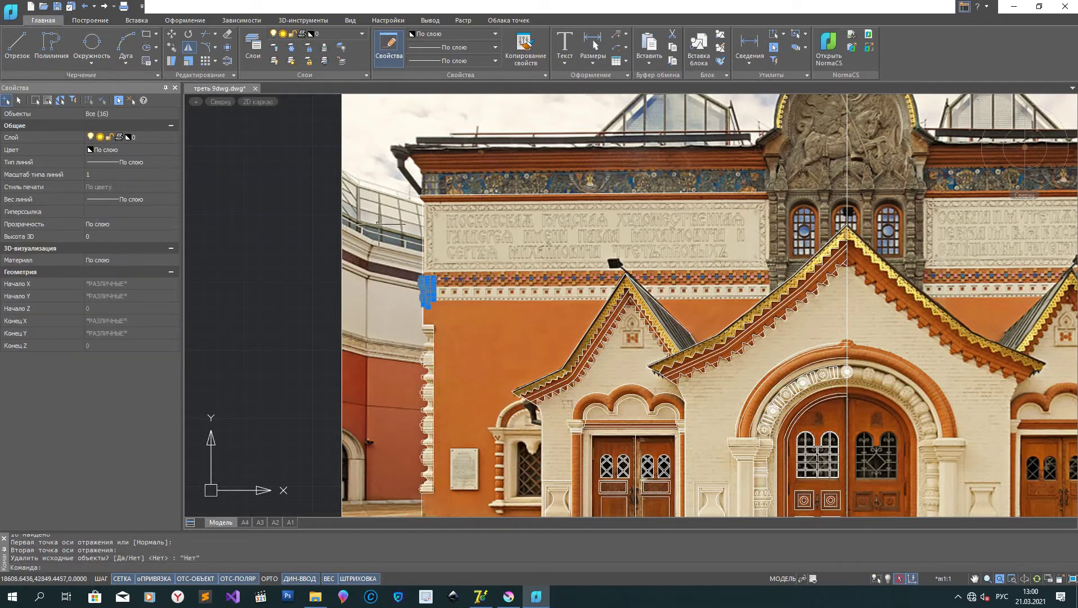
# Step: Move the mirrored section by the free end of its topmost moulding line onto the upper end of the column's vertical edge
pyautogui.scroll(5, 474, 314)
pyautogui.moveTo(449, 242)
pyautogui.mouseDown(button='middle')
pyautogui.moveTo(550, 158)
pyautogui.moveTo(492, 312)
pyautogui.mouseUp(button='middle')
pyautogui.scroll(2, 532, 193)
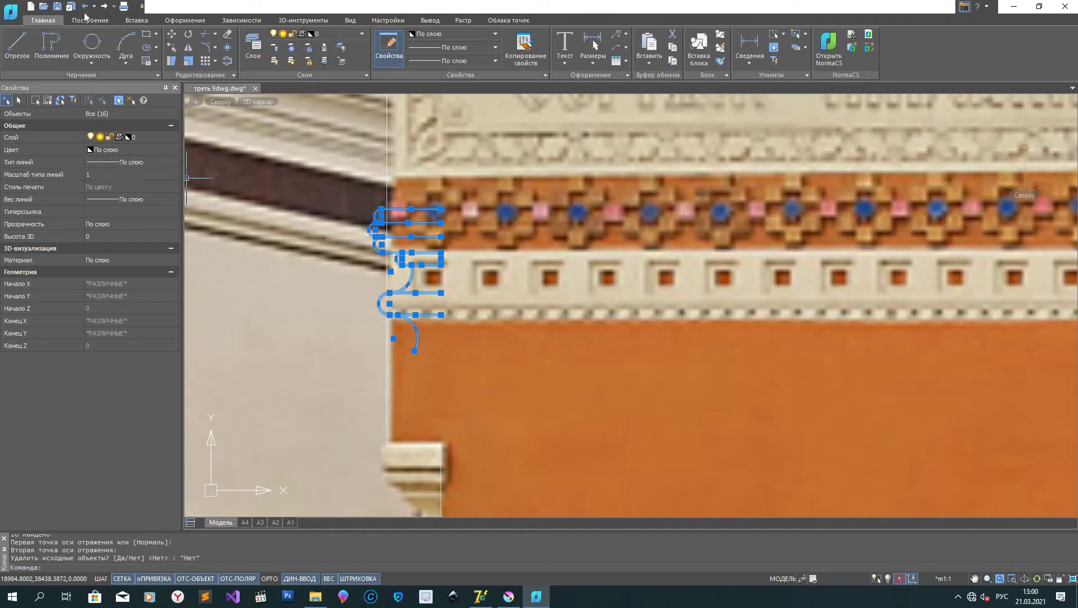
pyautogui.click(172, 35)
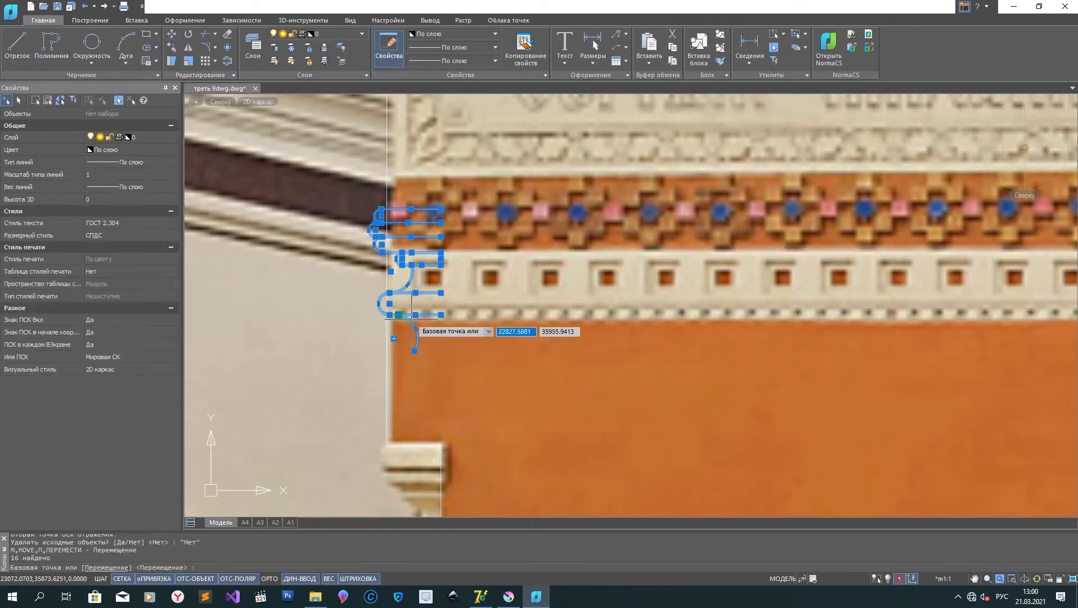
pyautogui.click(448, 209)
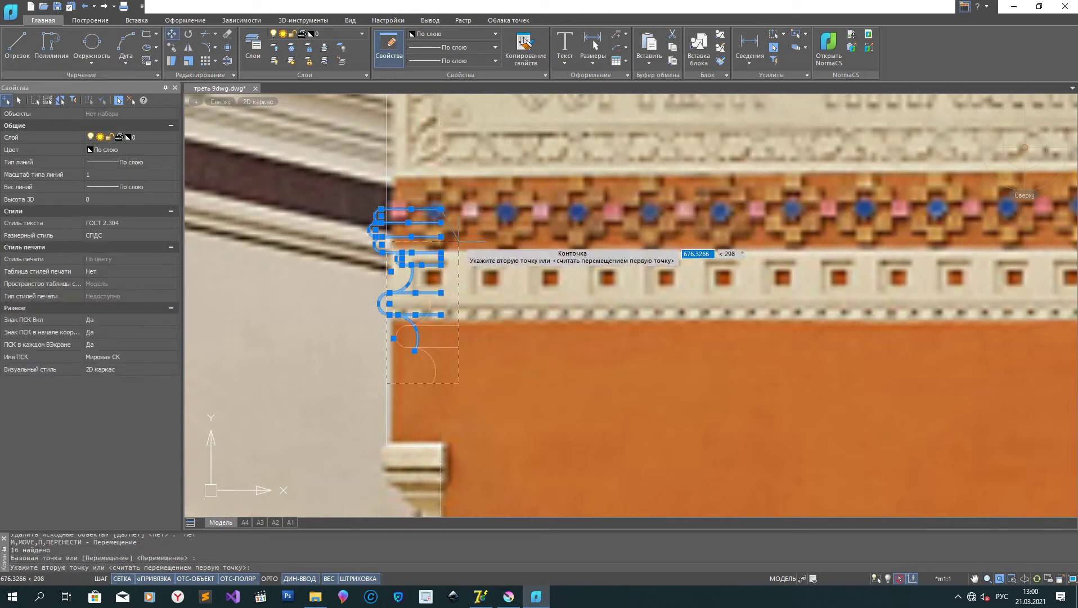
pyautogui.moveTo(481, 426); pyautogui.dragTo(576, 206, button='middle')
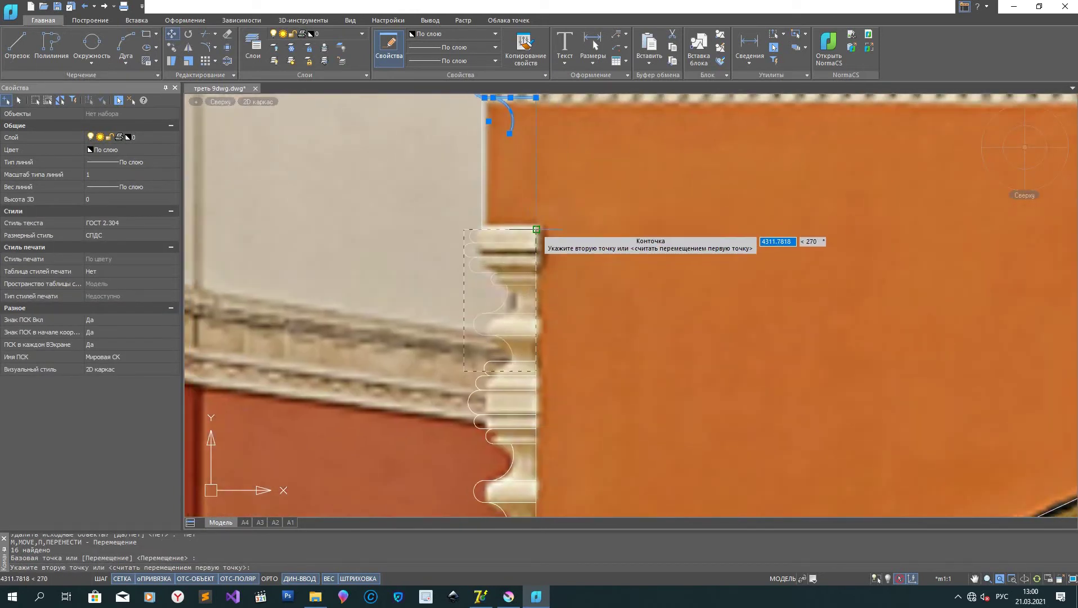
pyautogui.click(536, 229)
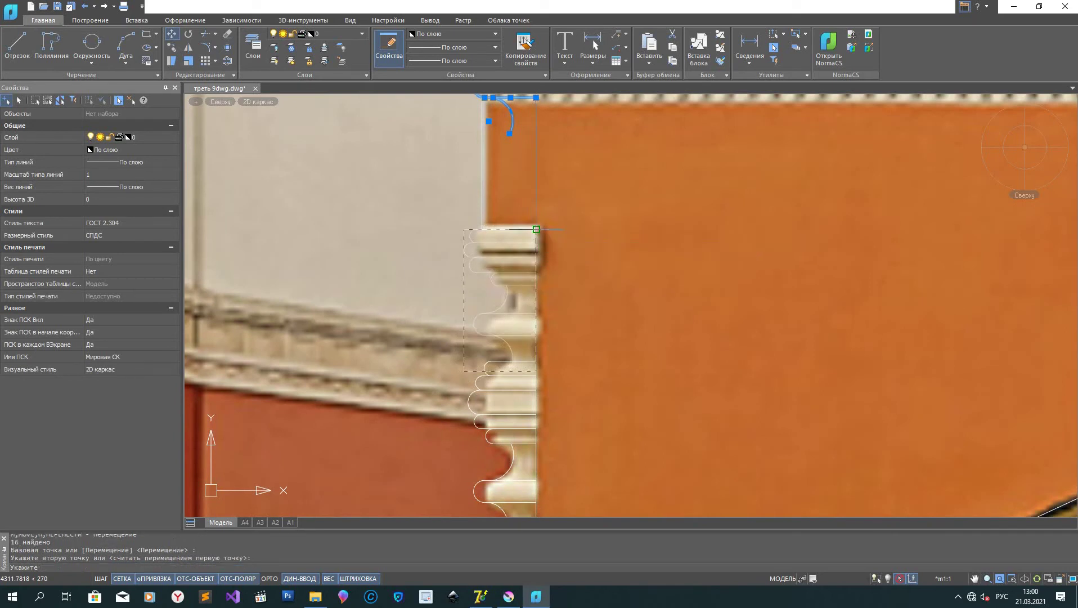
pyautogui.click(22, 45)
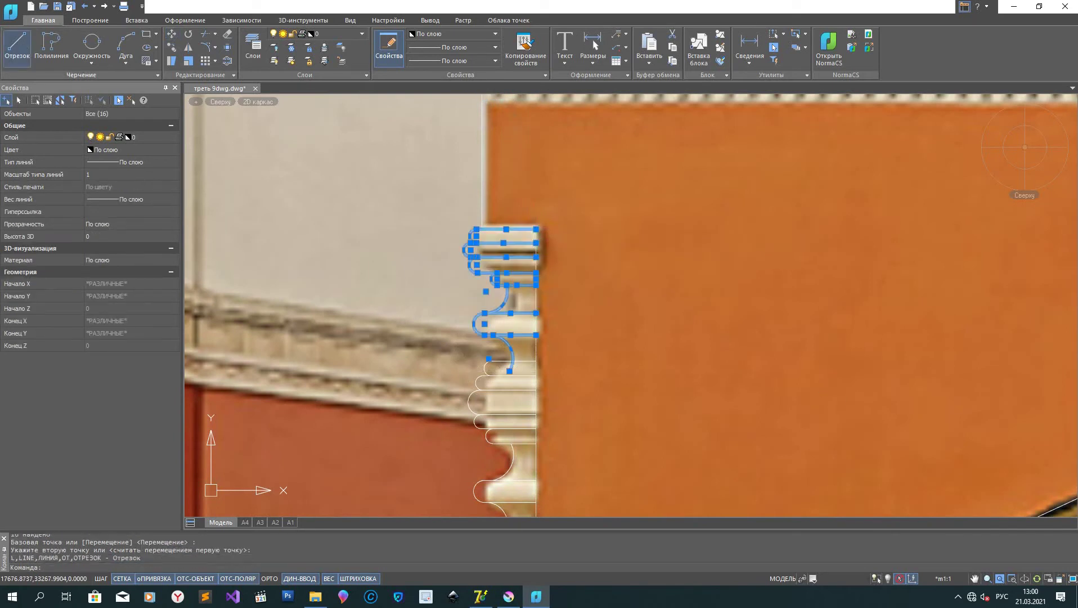
pyautogui.click(712, 258)
pyautogui.press('Escape')
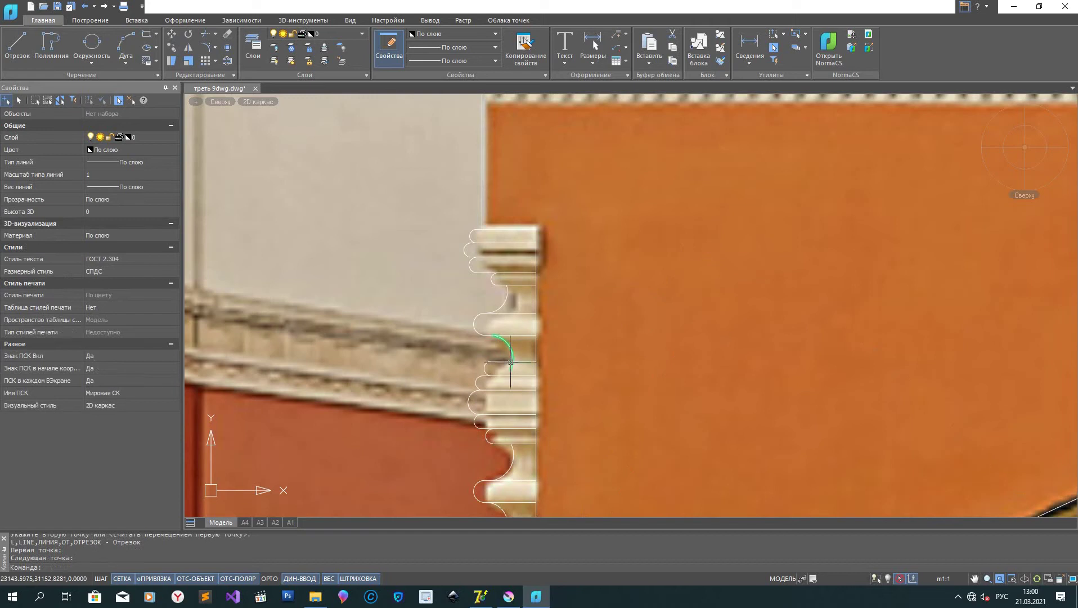
# Step: Trim off the lower hollow arc's end where the mirrored top section overruns the moulding line below it
pyautogui.click(224, 77)
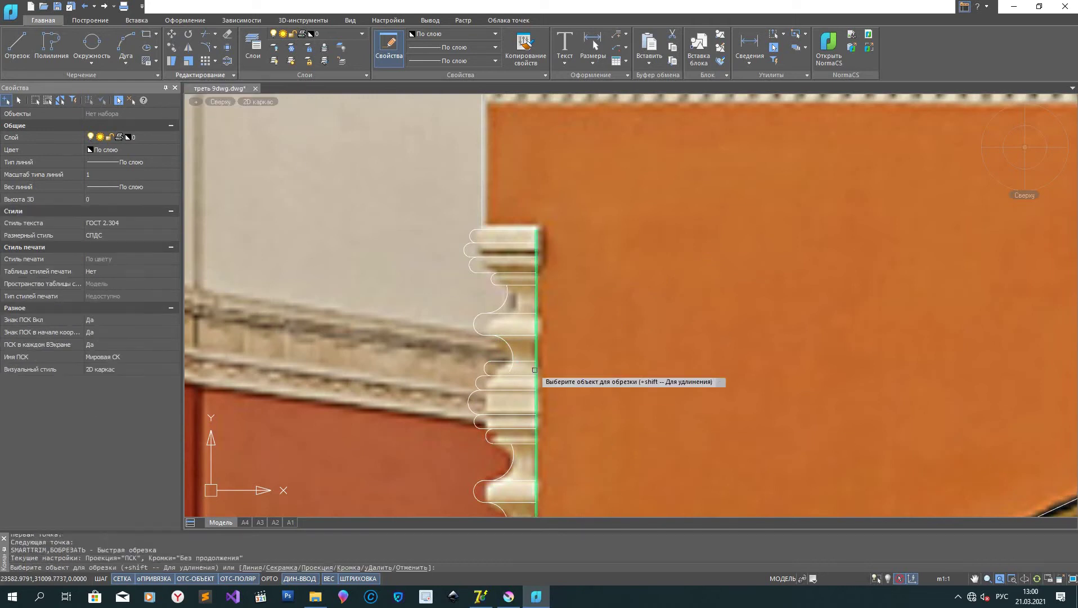
pyautogui.click(509, 368)
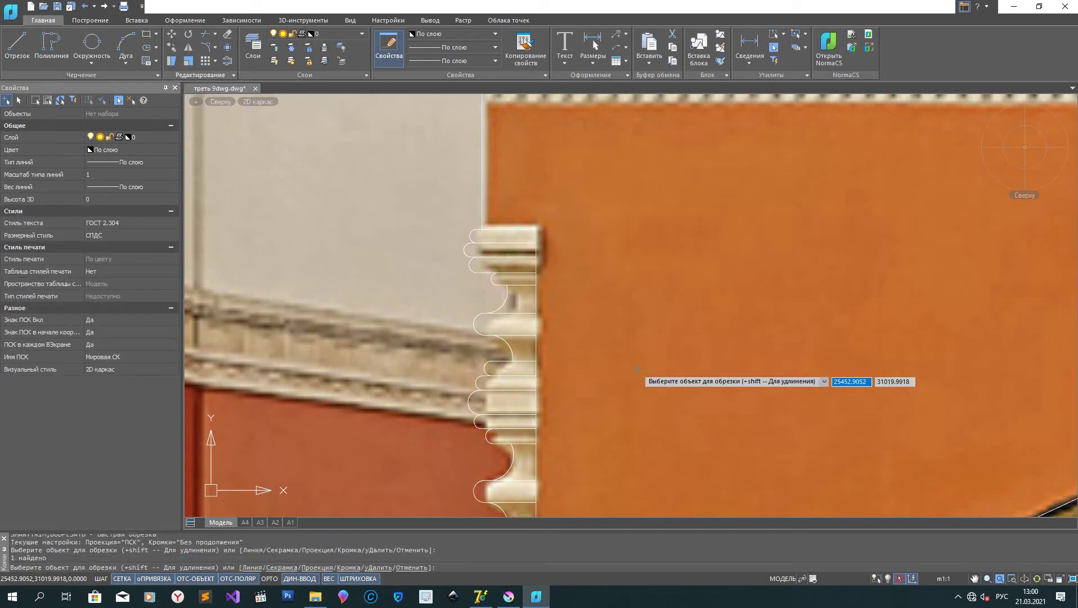
# Step: Draw a rectangle about 2590 by 3878 around the outline of the wall plaque beside the corner column
pyautogui.scroll(-5, 509, 368)
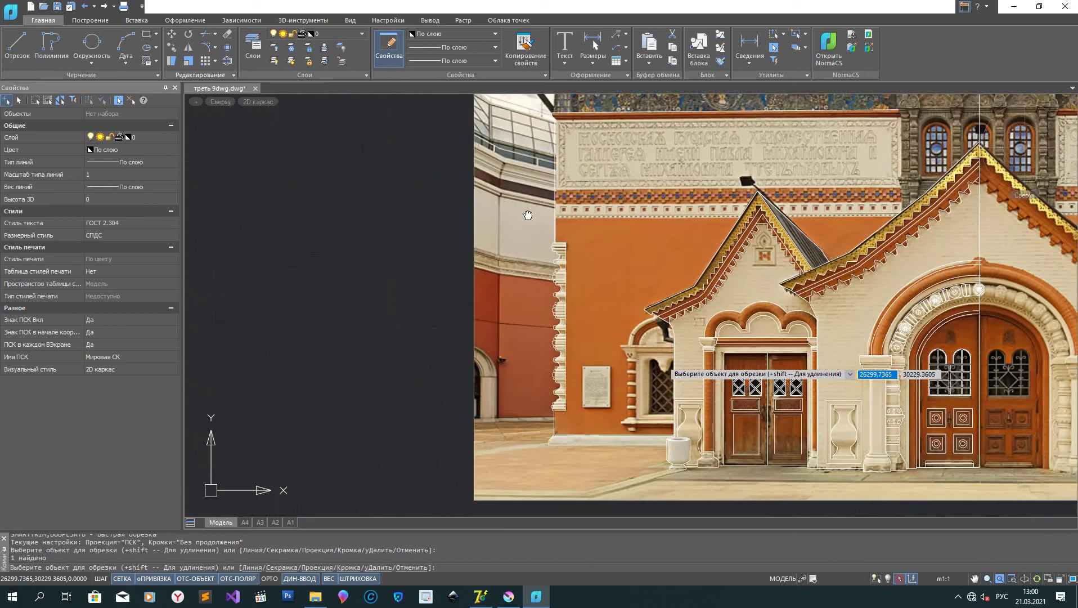
pyautogui.moveTo(528, 215)
pyautogui.mouseDown(button='middle')
pyautogui.moveTo(455, 148)
pyautogui.moveTo(343, 92)
pyautogui.mouseUp(button='middle')
pyautogui.scroll(4, 428, 179)
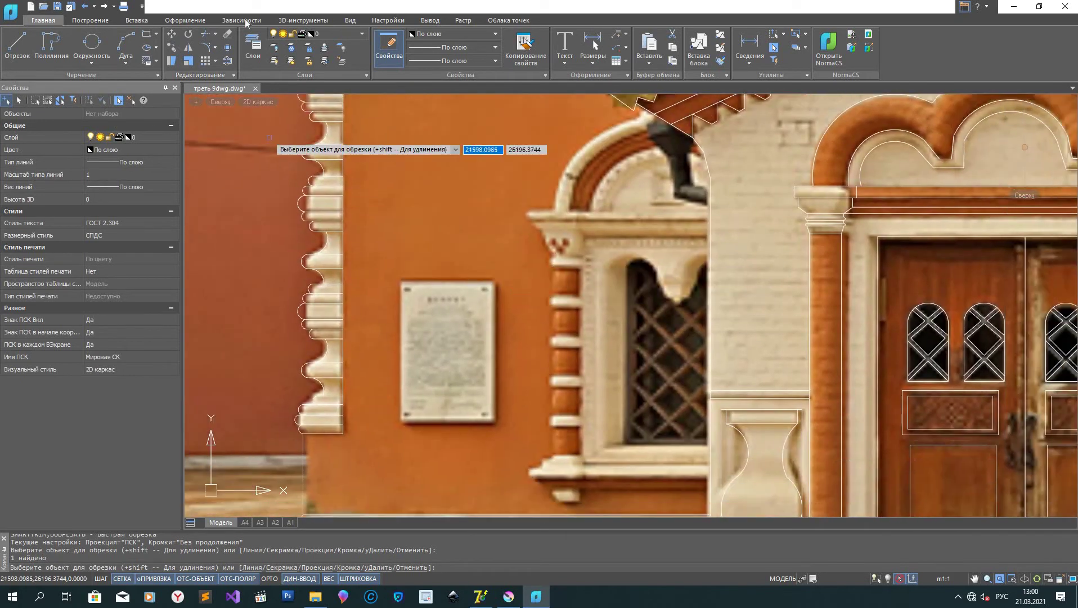
pyautogui.write('rec')
pyautogui.press('Return')
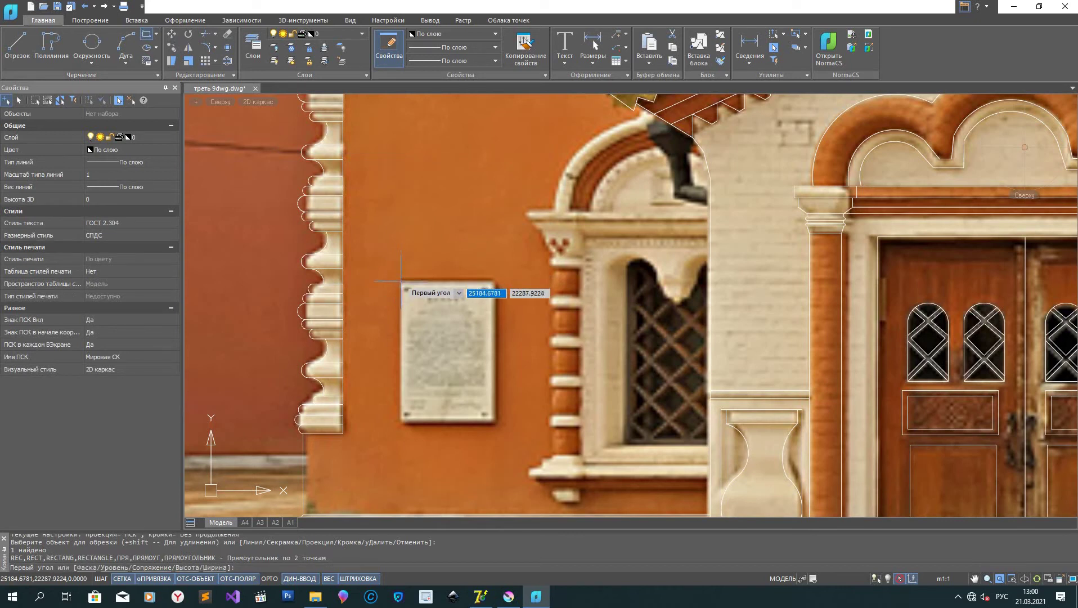
pyautogui.click(401, 280)
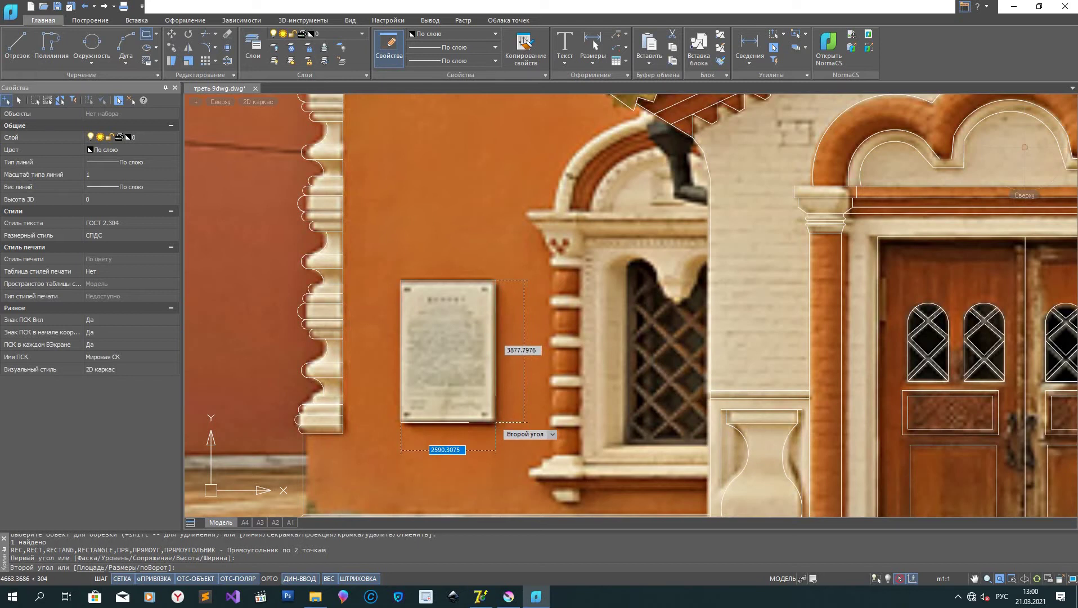
pyautogui.click(495, 422)
# Step: Draw a rectangle about 2140 by 1850 around the square frame of the ornament in the small gable
pyautogui.scroll(-2, 544, 360)
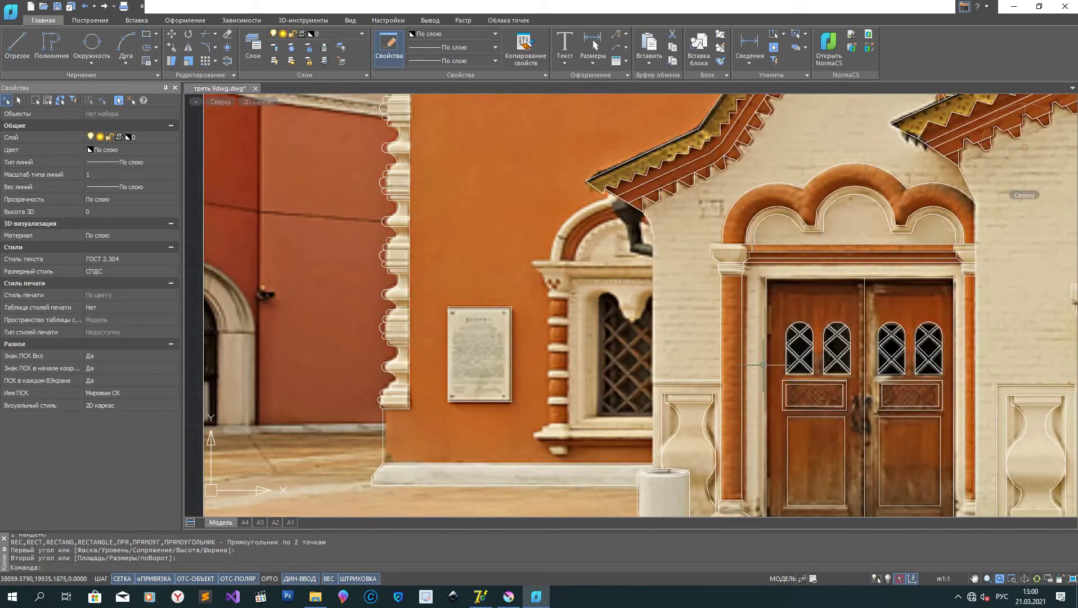
pyautogui.scroll(-2, 764, 364)
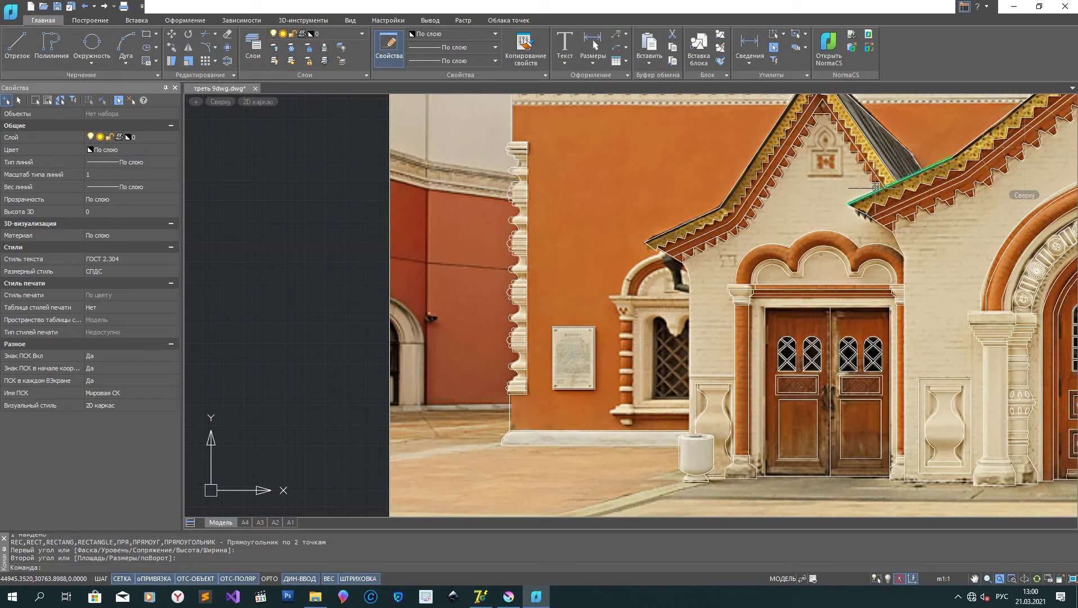
pyautogui.scroll(3, 850, 175)
pyautogui.moveTo(824, 164); pyautogui.dragTo(597, 337, button='middle')
pyautogui.scroll(-1, 600, 330)
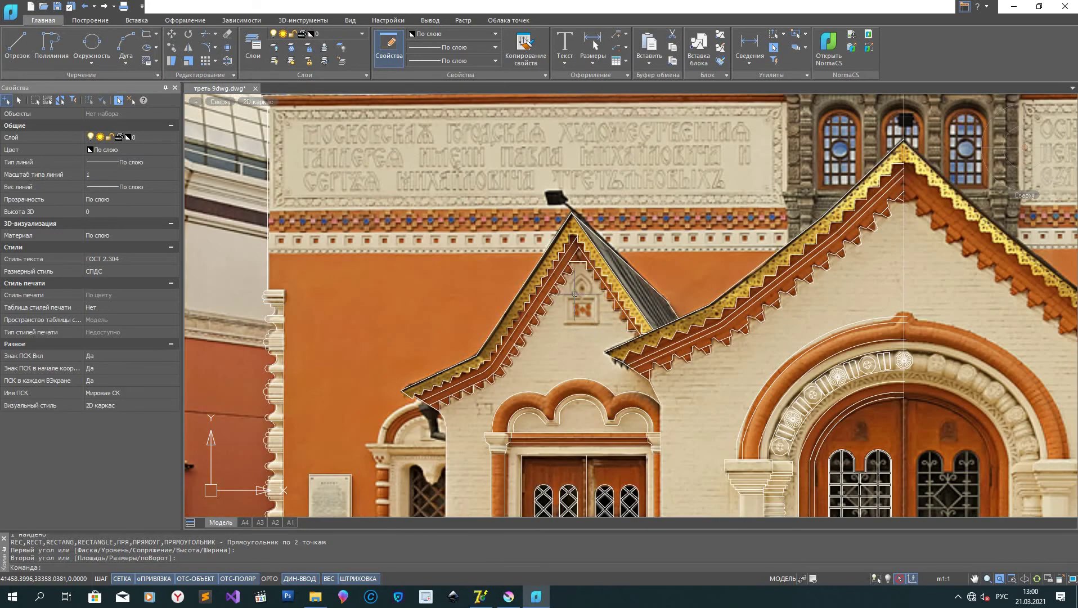
pyautogui.scroll(4, 575, 294)
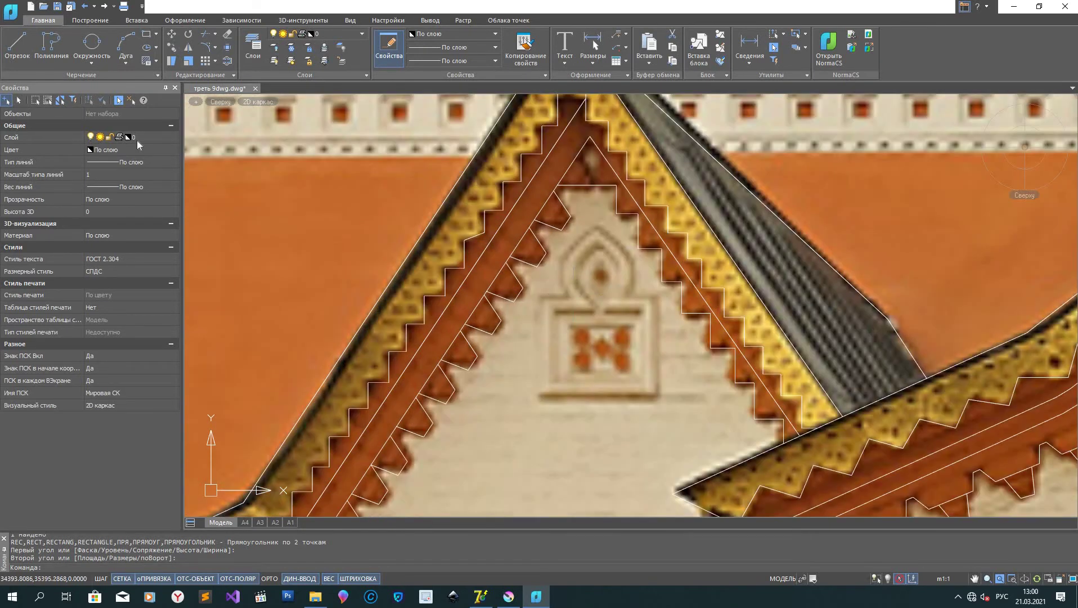
pyautogui.click(146, 34)
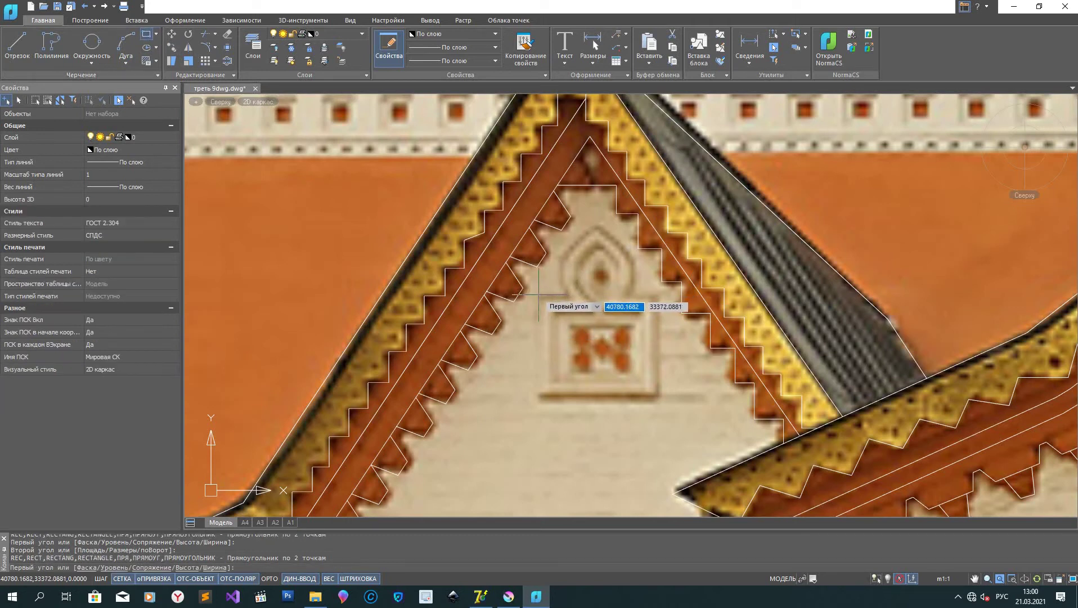
pyautogui.click(539, 295)
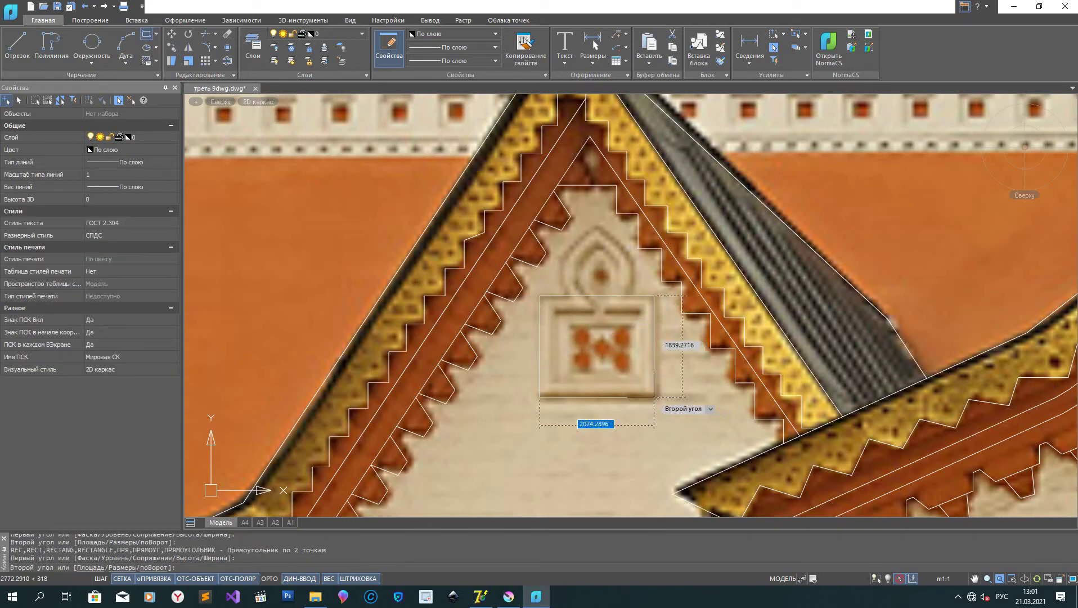
pyautogui.click(657, 396)
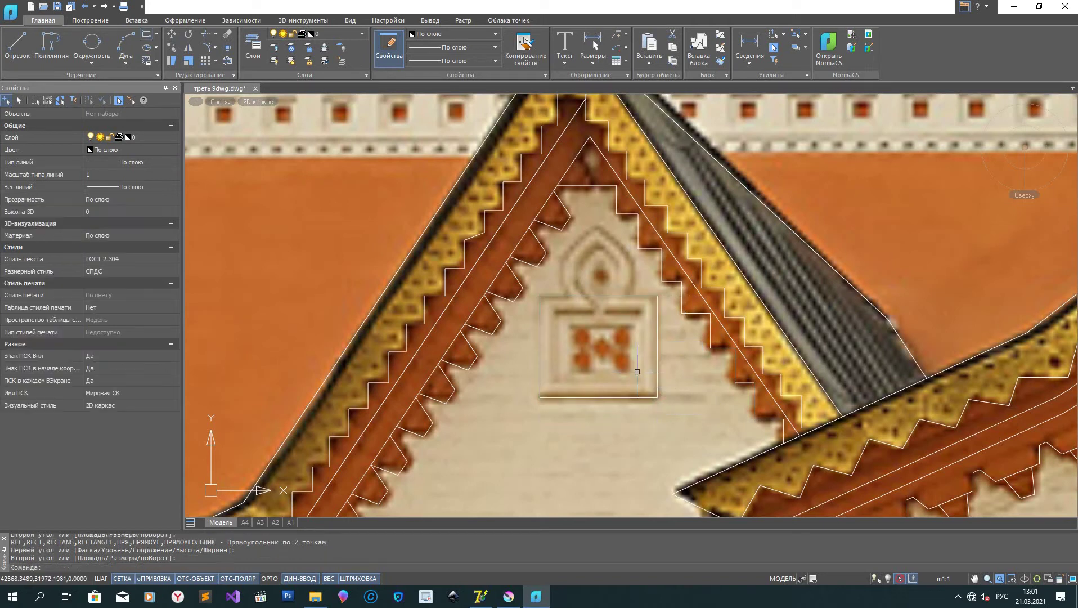
# Step: Offset the ornament's square frame inward twice by about 245 to make the two inner frames
pyautogui.click(603, 396)
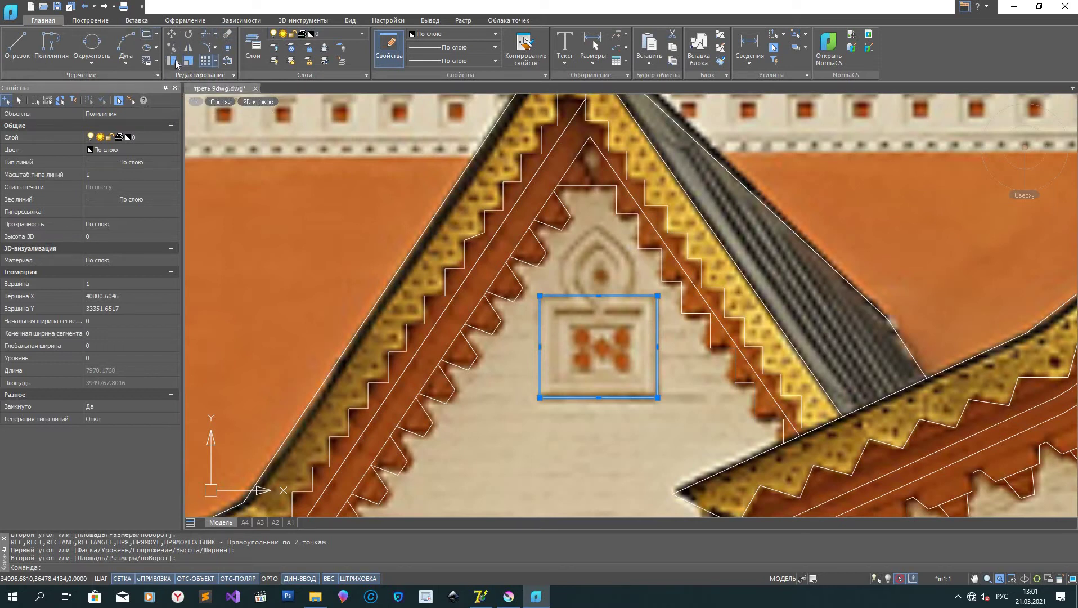
pyautogui.click(227, 61)
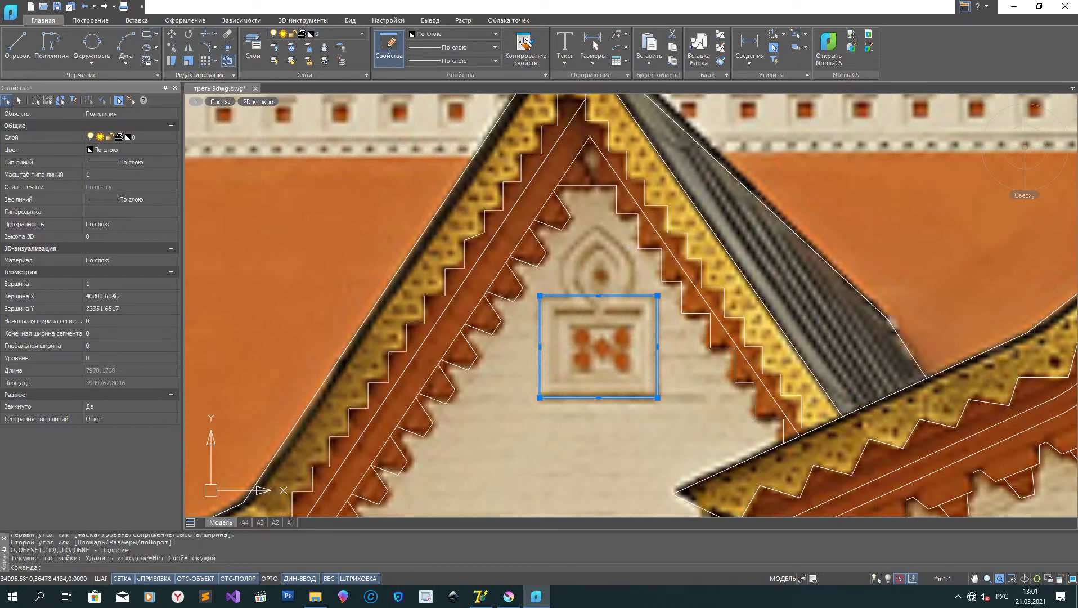
pyautogui.click(591, 398)
pyautogui.click(591, 384)
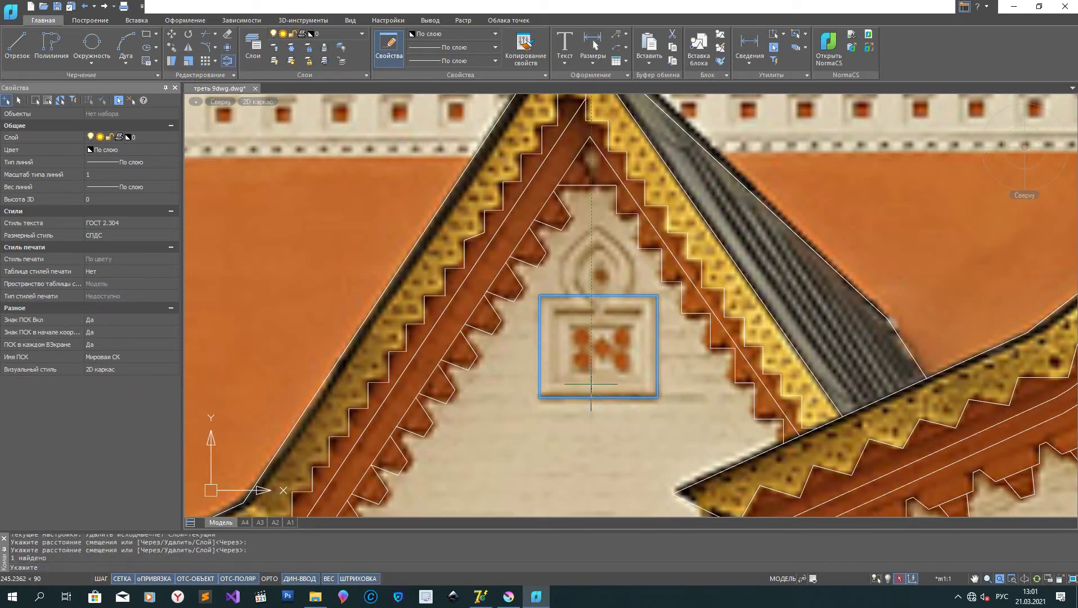
pyautogui.click(597, 384)
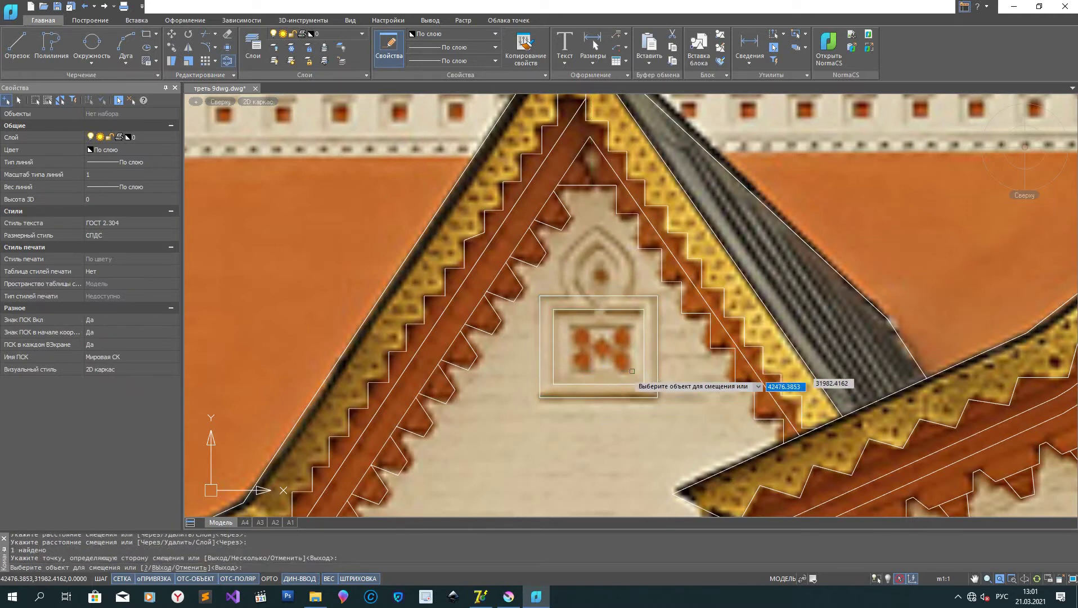
pyautogui.click(609, 384)
pyautogui.click(597, 374)
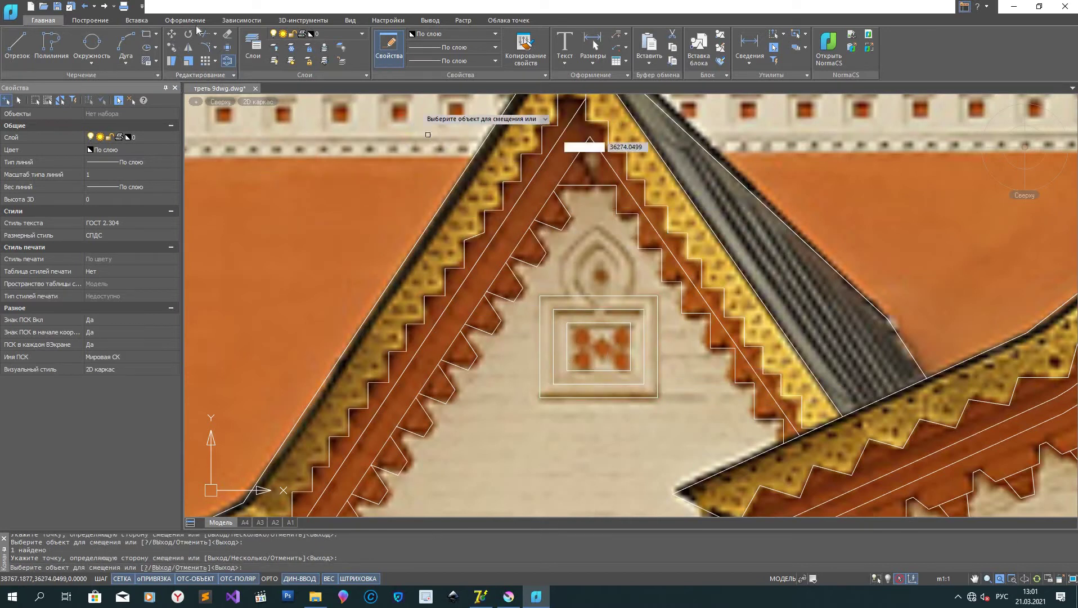
# Step: Draw a two-point circle about 292 in diameter around the upper-left orange dot in the innermost frame
pyautogui.click(93, 50)
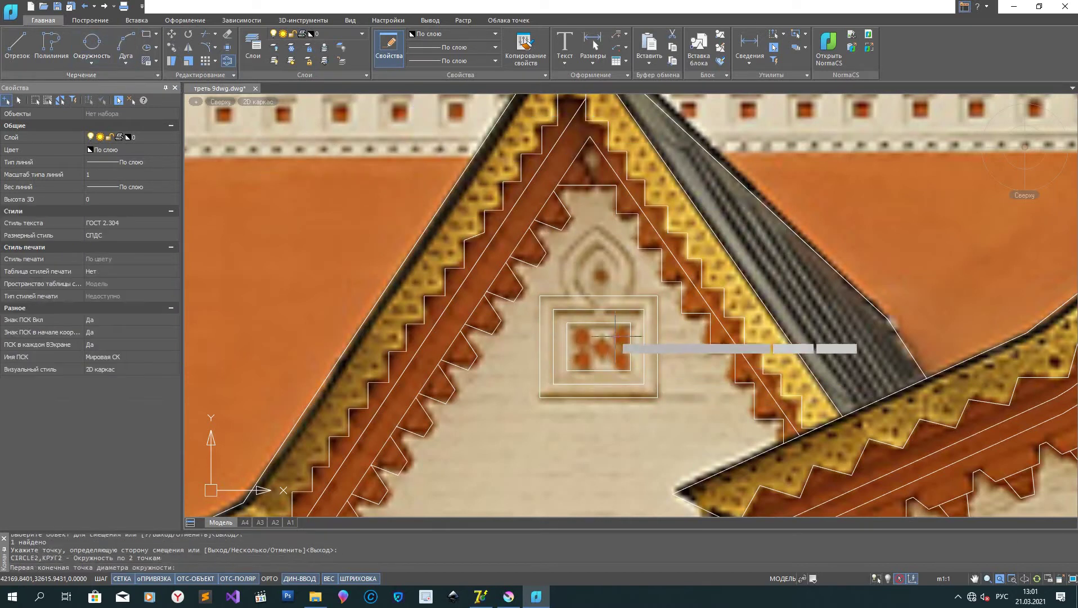
pyautogui.scroll(5, 574, 331)
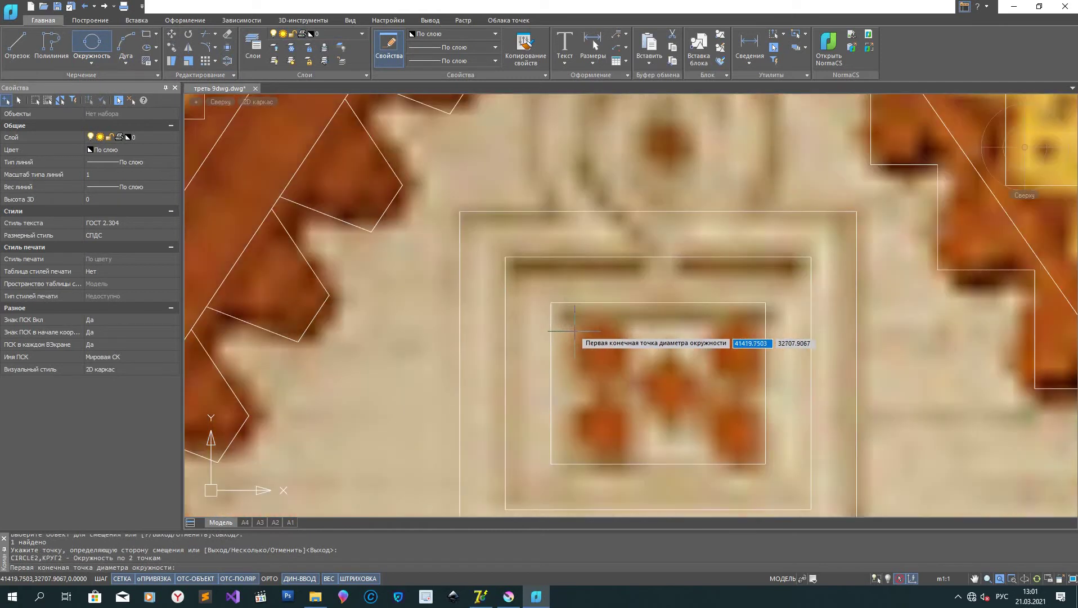
pyautogui.click(575, 332)
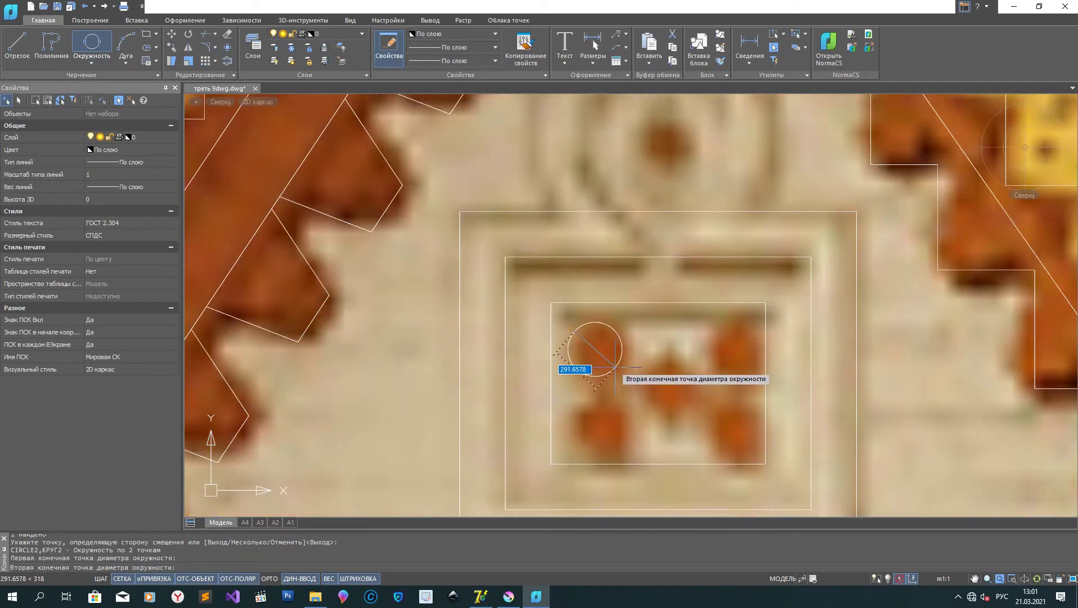
pyautogui.click(615, 368)
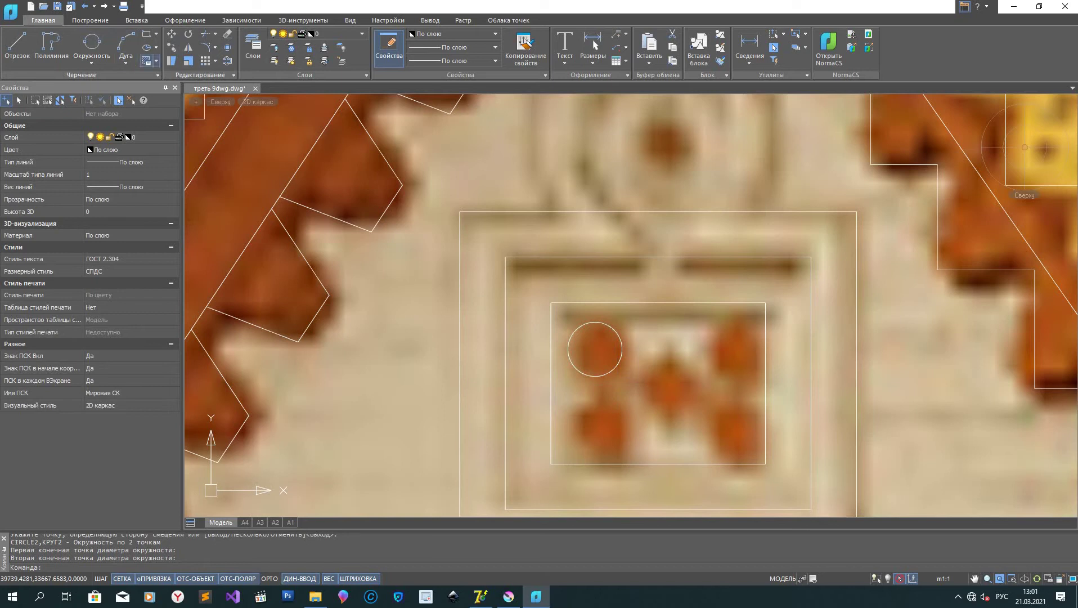
# Step: Copy the circle by its centre onto the other three corner dots and the middle dot of the frame
pyautogui.click(570, 341)
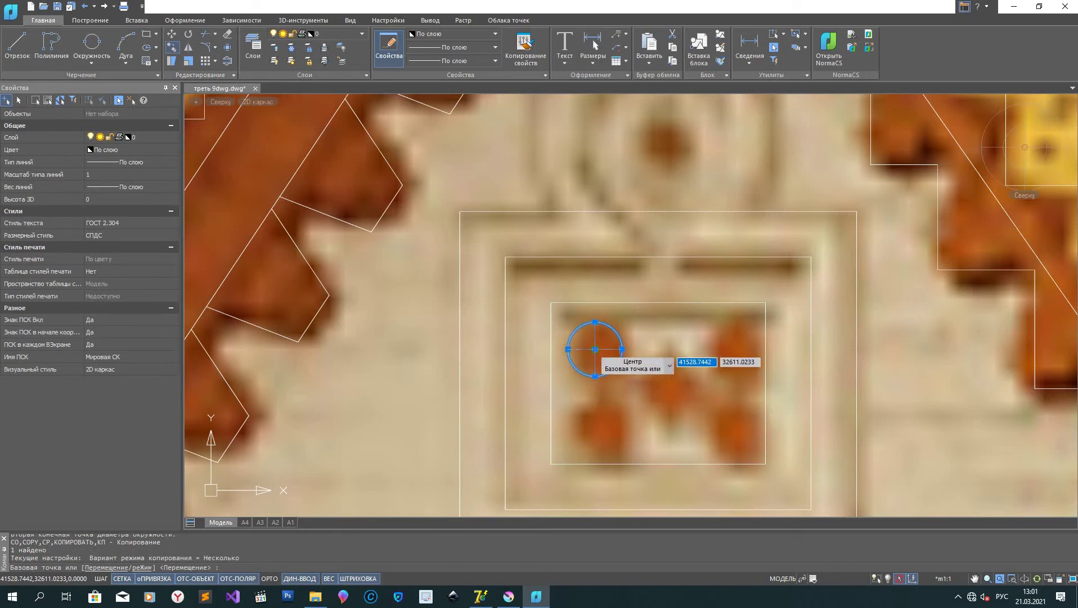
pyautogui.click(595, 348)
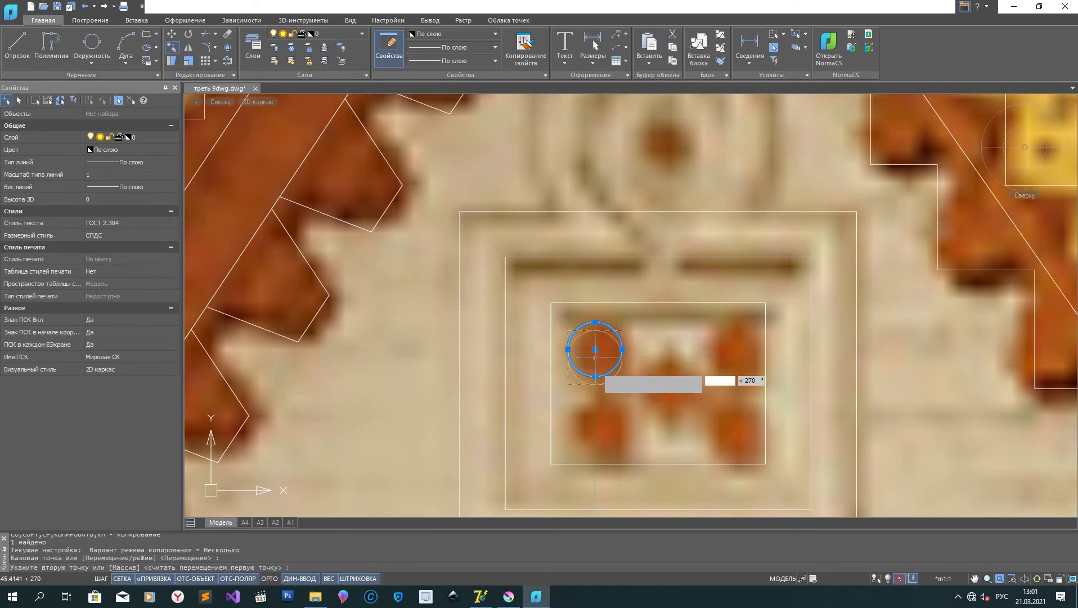
pyautogui.click(592, 428)
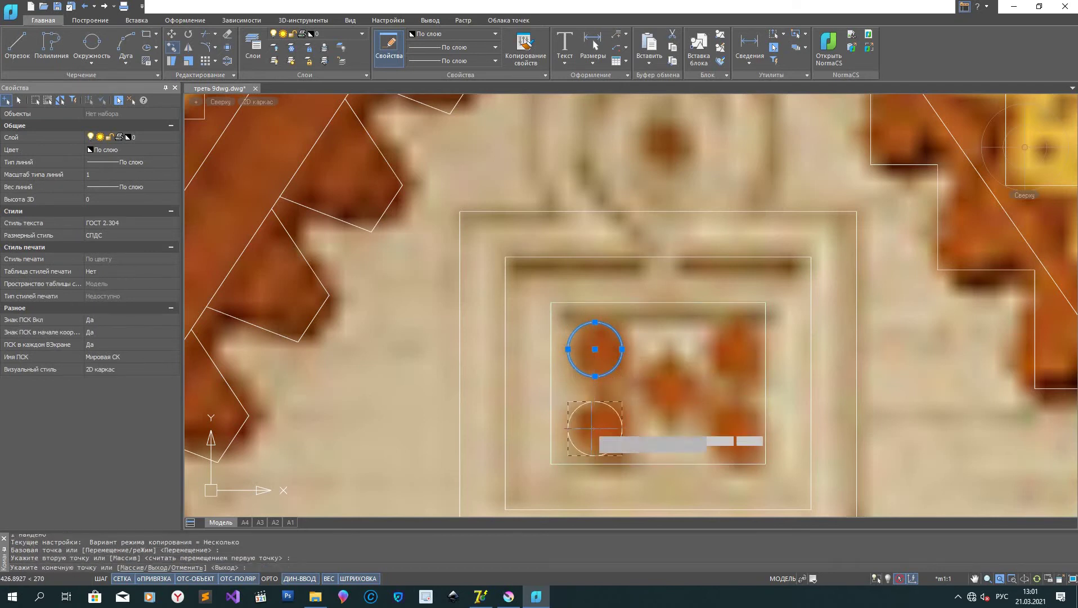
pyautogui.click(729, 349)
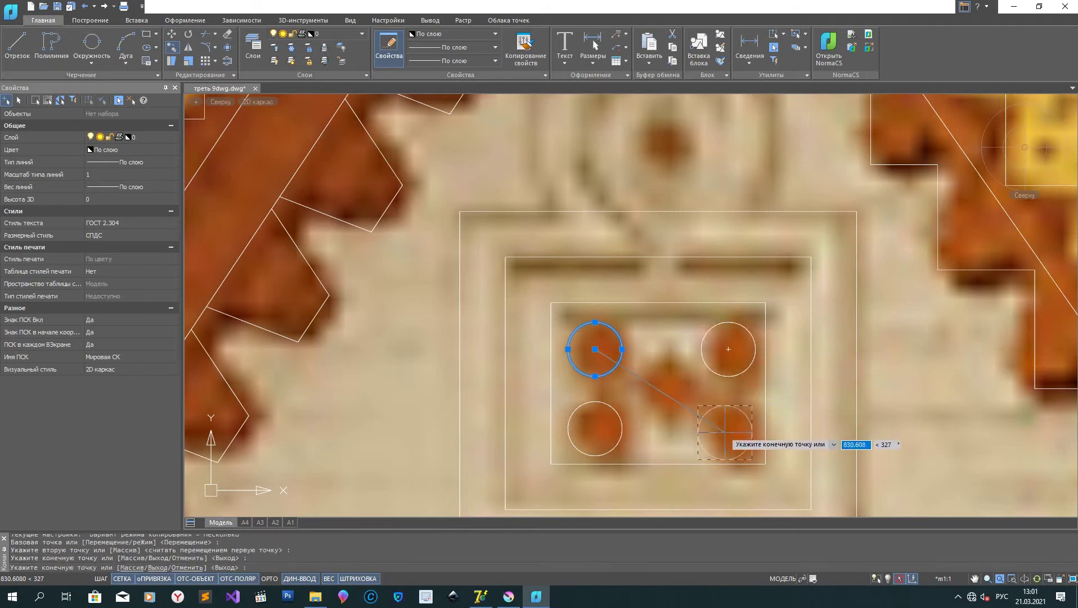
pyautogui.click(594, 428)
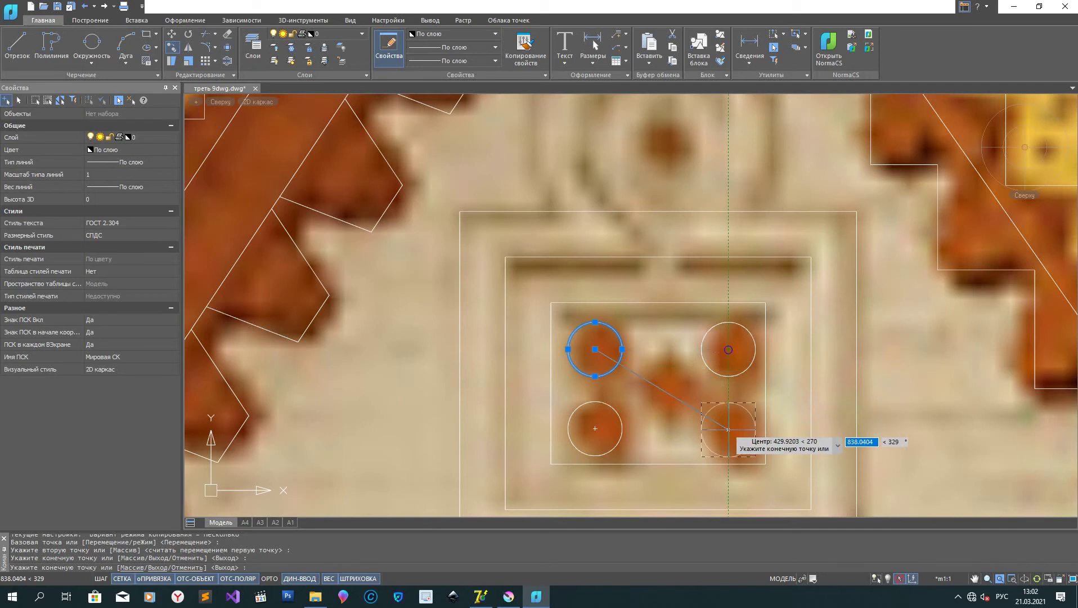
pyautogui.click(728, 429)
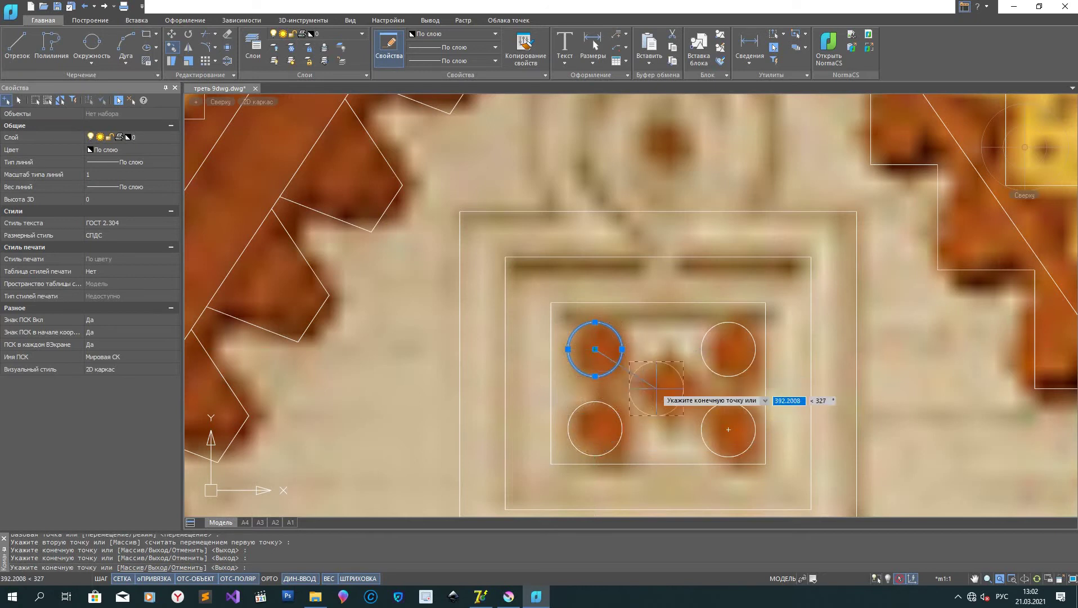
pyautogui.click(661, 391)
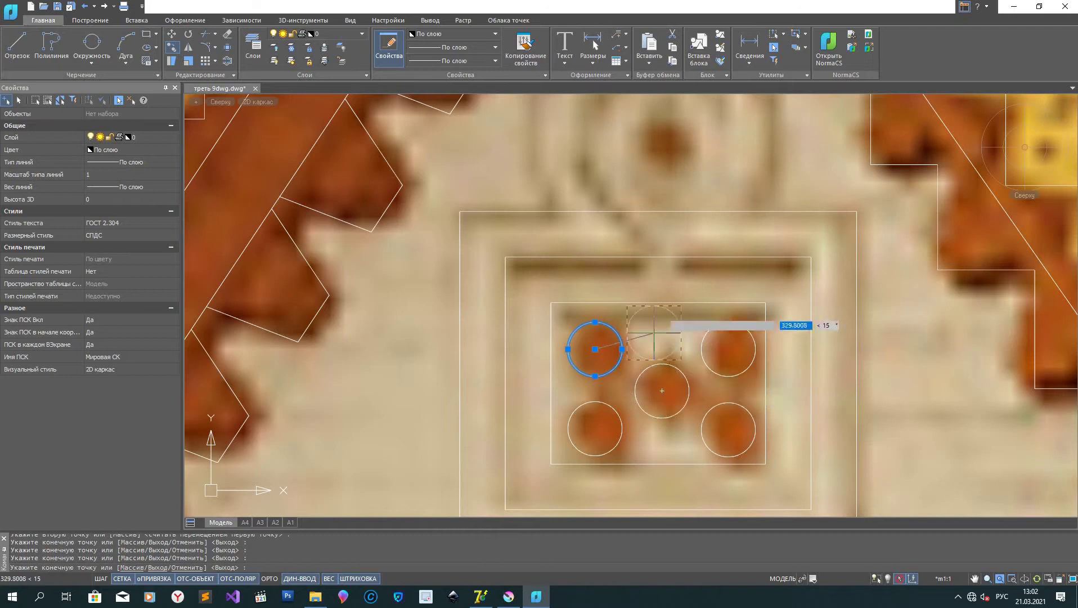
# Step: Place another copy of the circle on the brown dot inside the pointed arch above the frame and finish copying
pyautogui.click(666, 140)
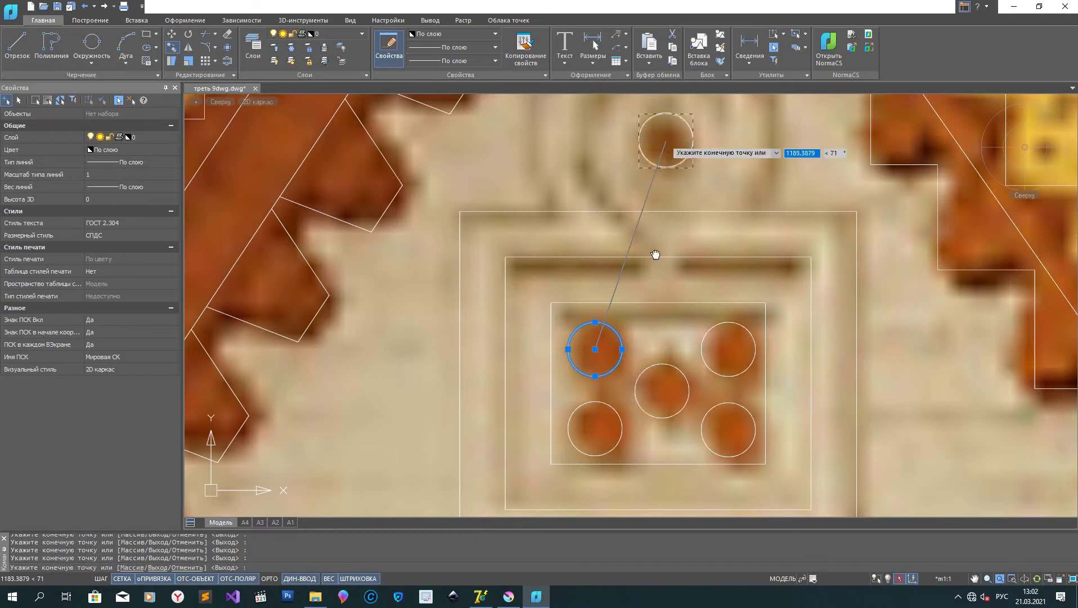
pyautogui.scroll(-3, 655, 252)
pyautogui.scroll(3, 608, 141)
pyautogui.press('Down')
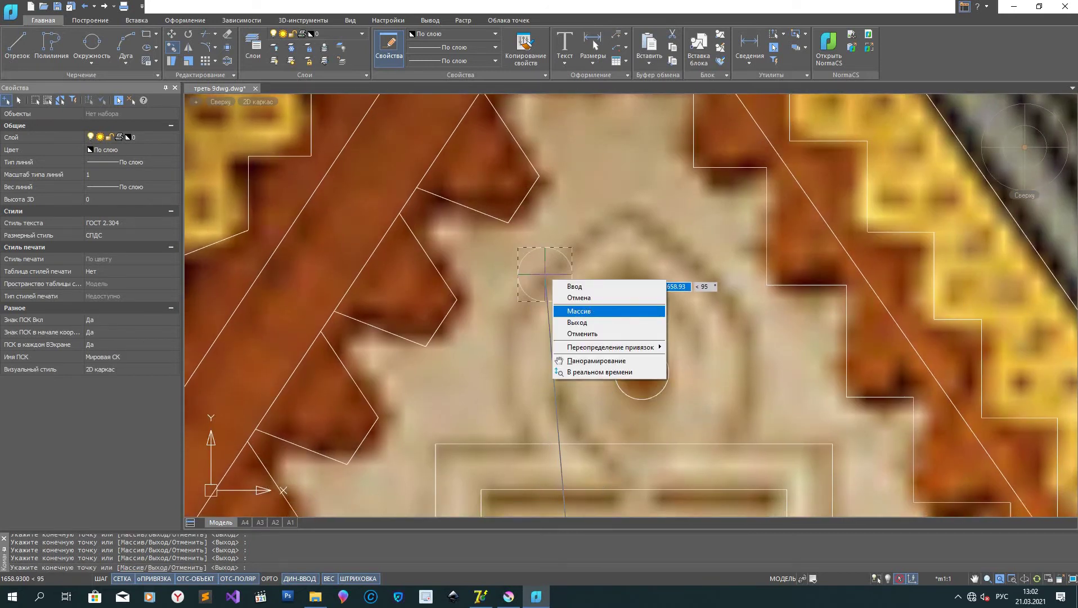
pyautogui.click(591, 313)
pyautogui.scroll(-3, 622, 308)
pyautogui.moveTo(625, 306); pyautogui.dragTo(598, 275, button='middle')
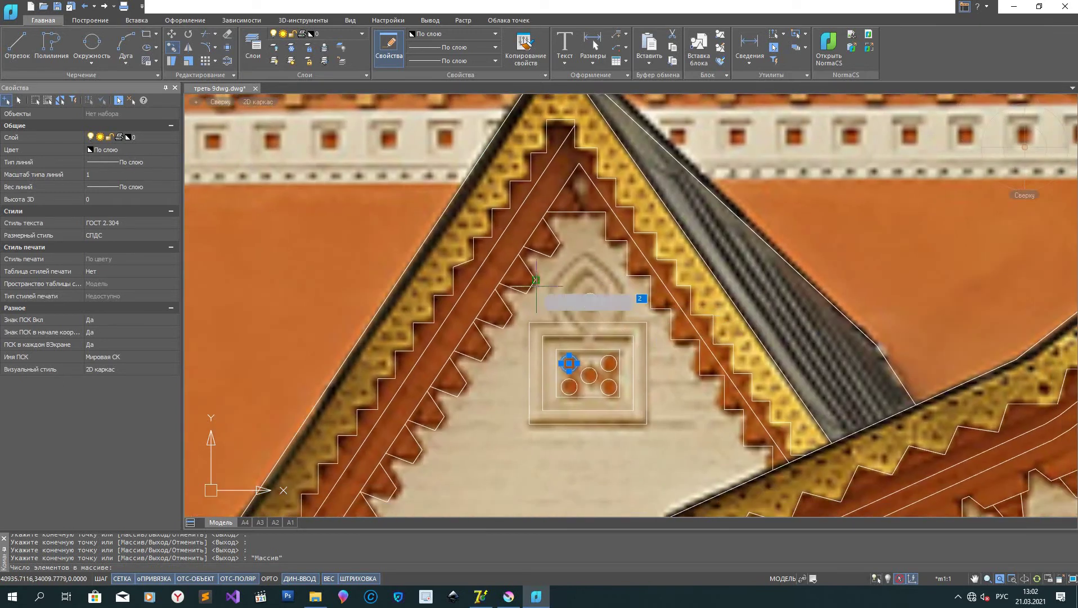
pyautogui.click(17, 45)
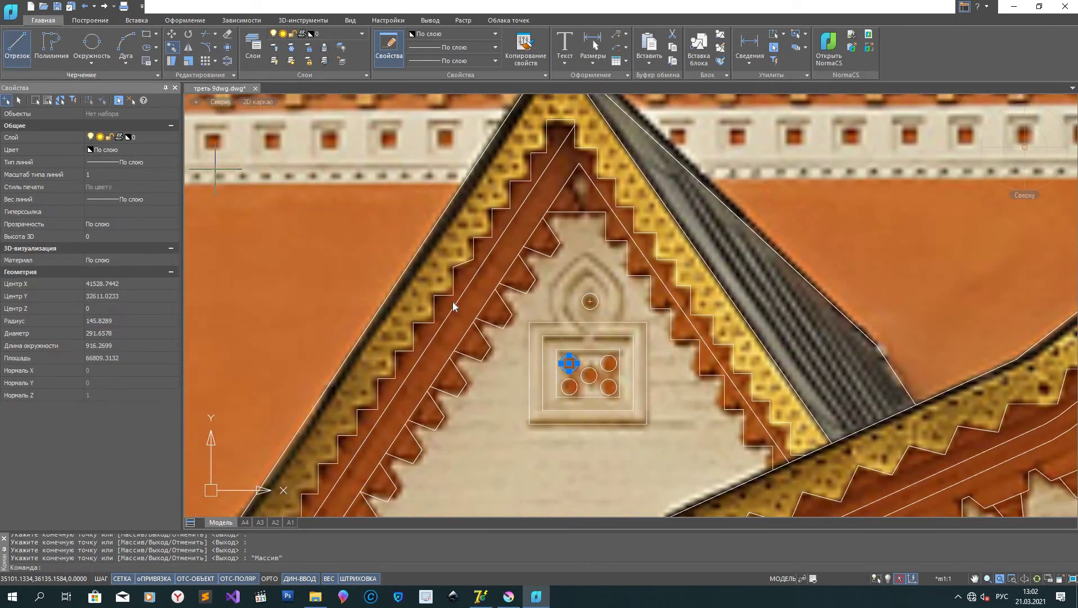
pyautogui.click(506, 392)
pyautogui.press('Escape')
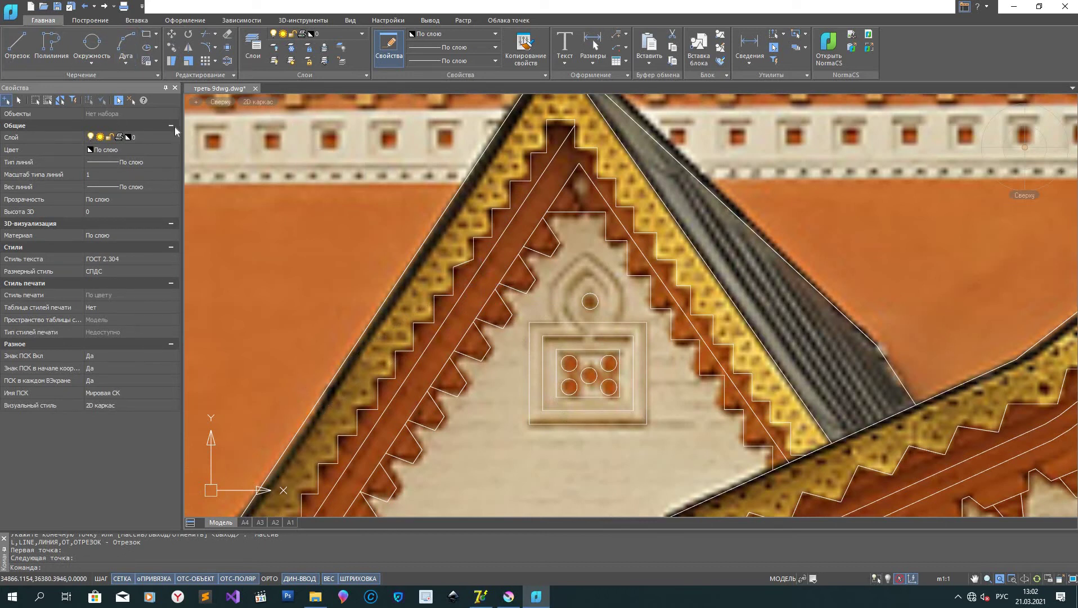
# Step: Draw a three-point arc of radius about 775 along the pointed arch's left side, from the frame's upper edge to the peak
pyautogui.click(124, 51)
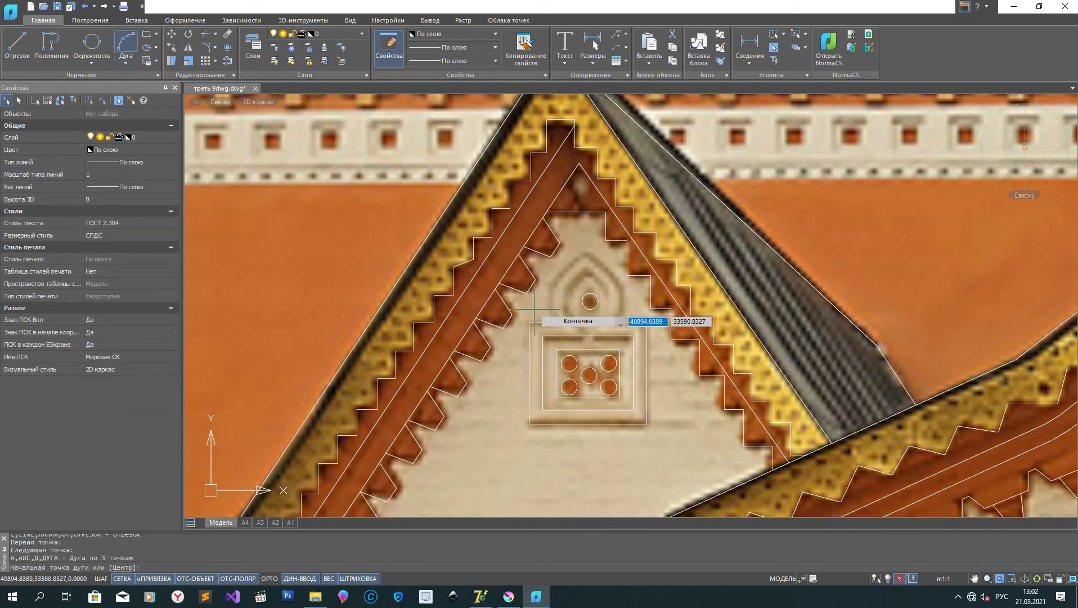
pyautogui.scroll(4, 532, 309)
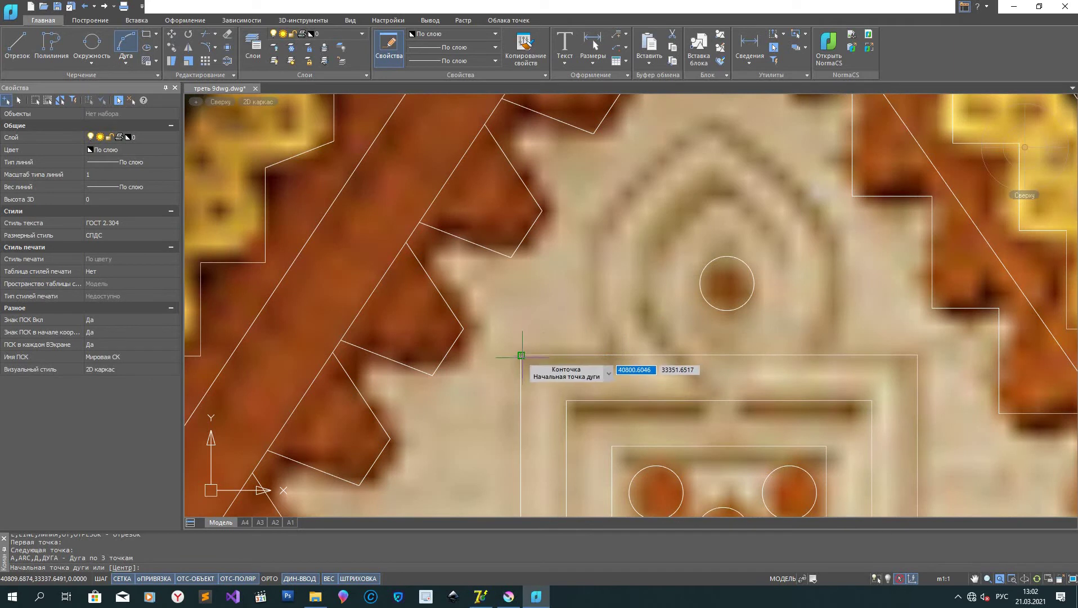
pyautogui.click(623, 354)
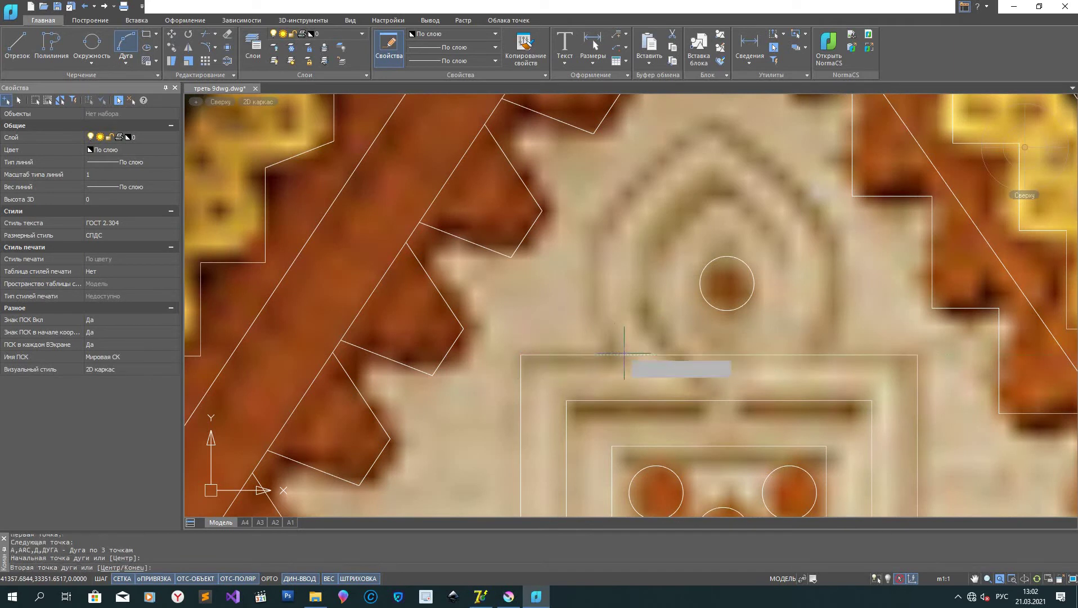
pyautogui.click(590, 258)
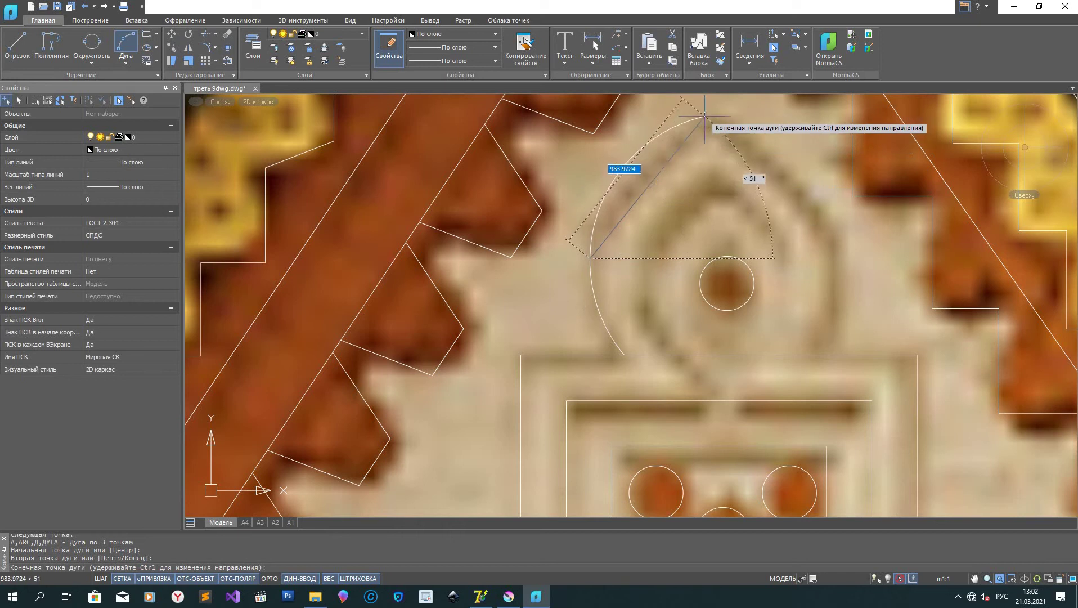
pyautogui.click(706, 120)
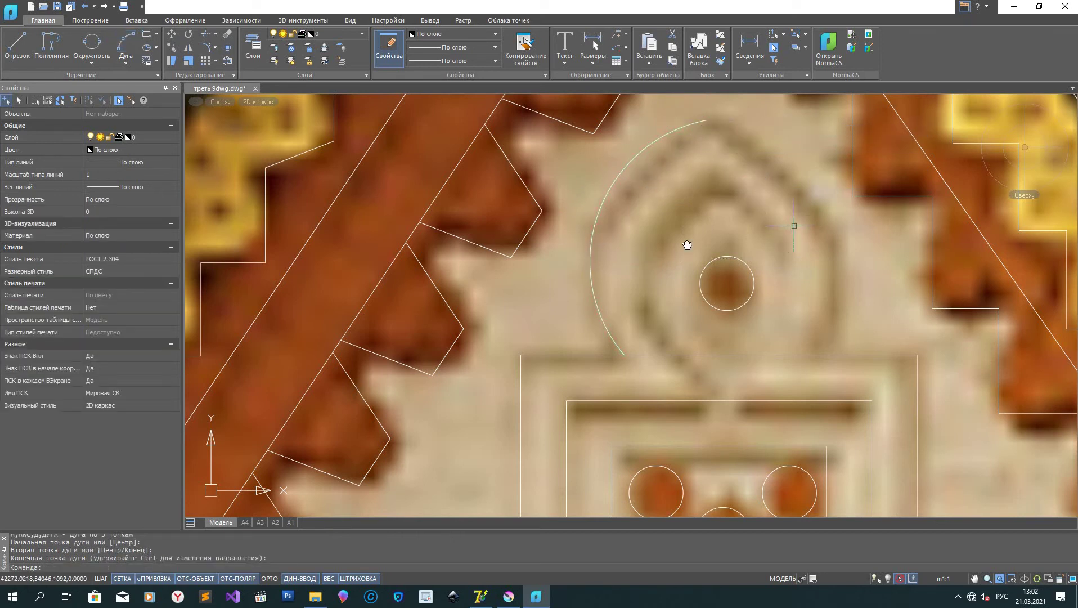
# Step: Mirror the arc about a vertical axis through its upper end, keeping the original
pyautogui.moveTo(687, 245); pyautogui.dragTo(257, 204, button='middle')
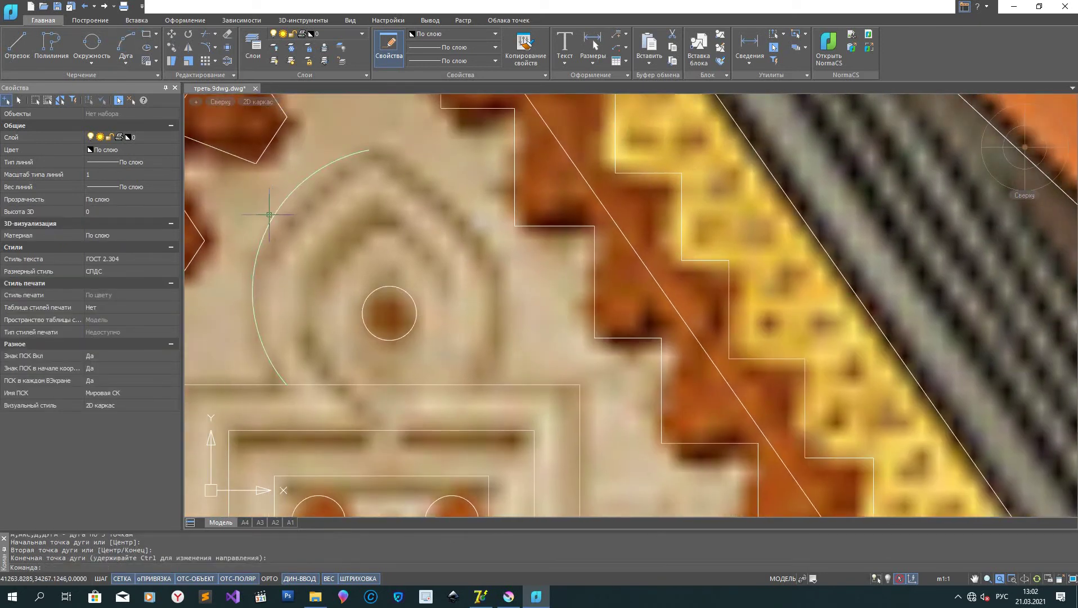
pyautogui.click(272, 211)
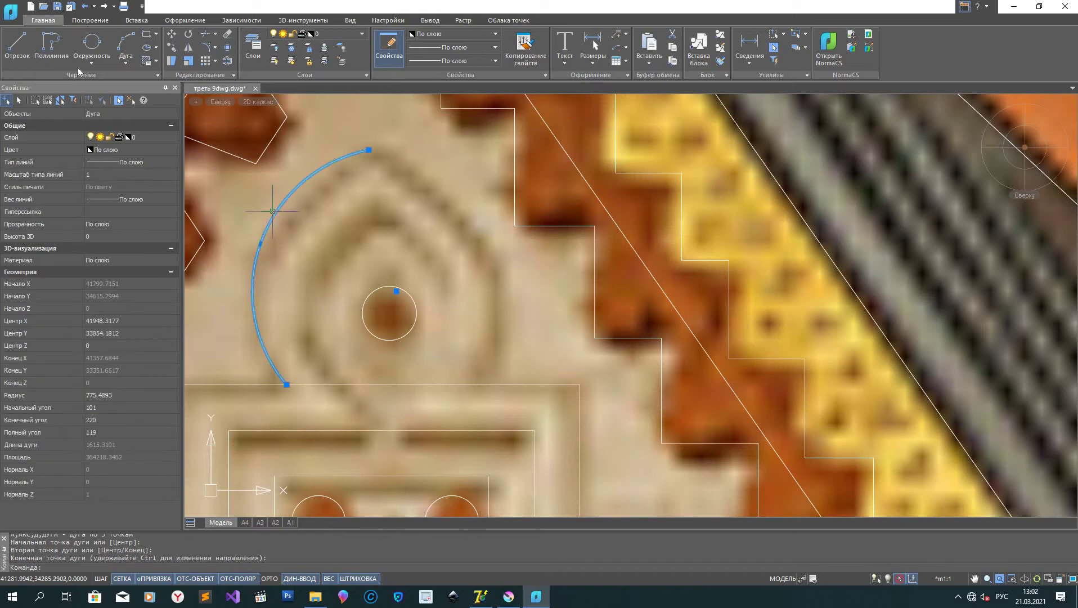
pyautogui.click(201, 76)
pyautogui.click(198, 48)
pyautogui.click(368, 150)
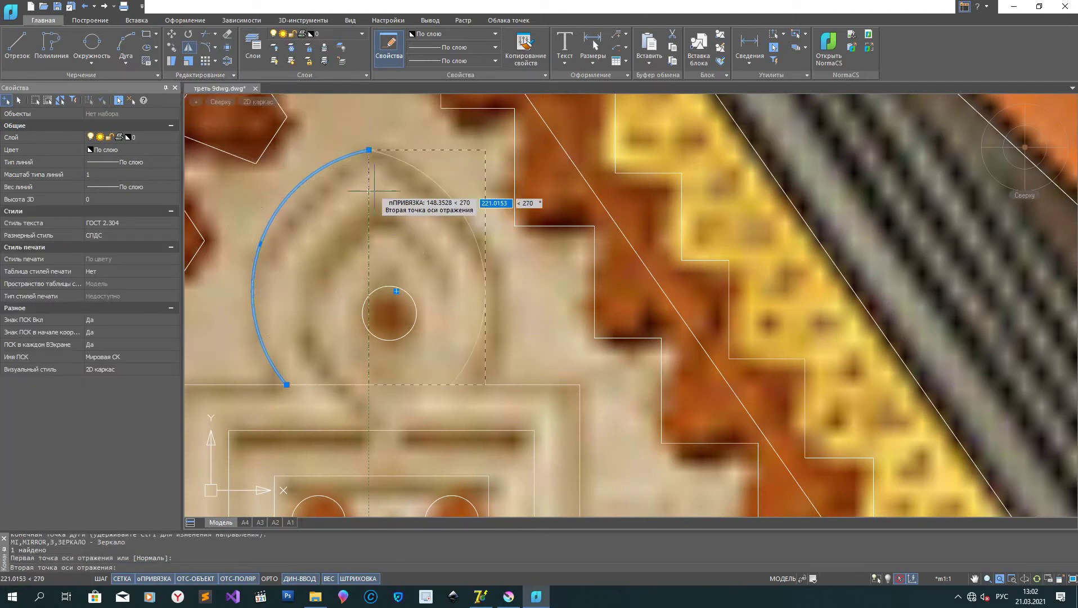
pyautogui.press('Return')
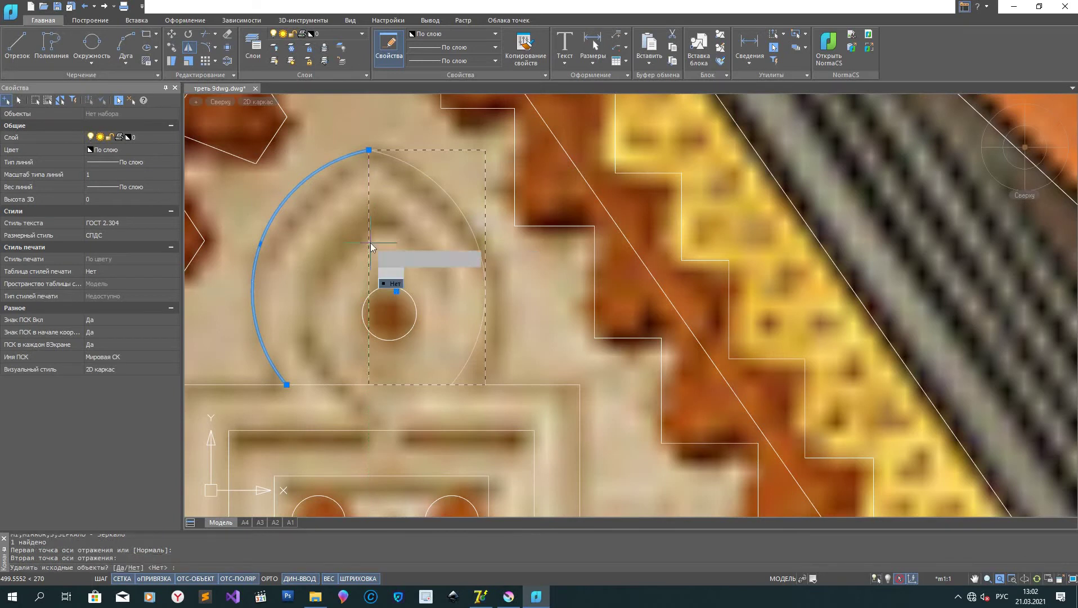
pyautogui.click(395, 284)
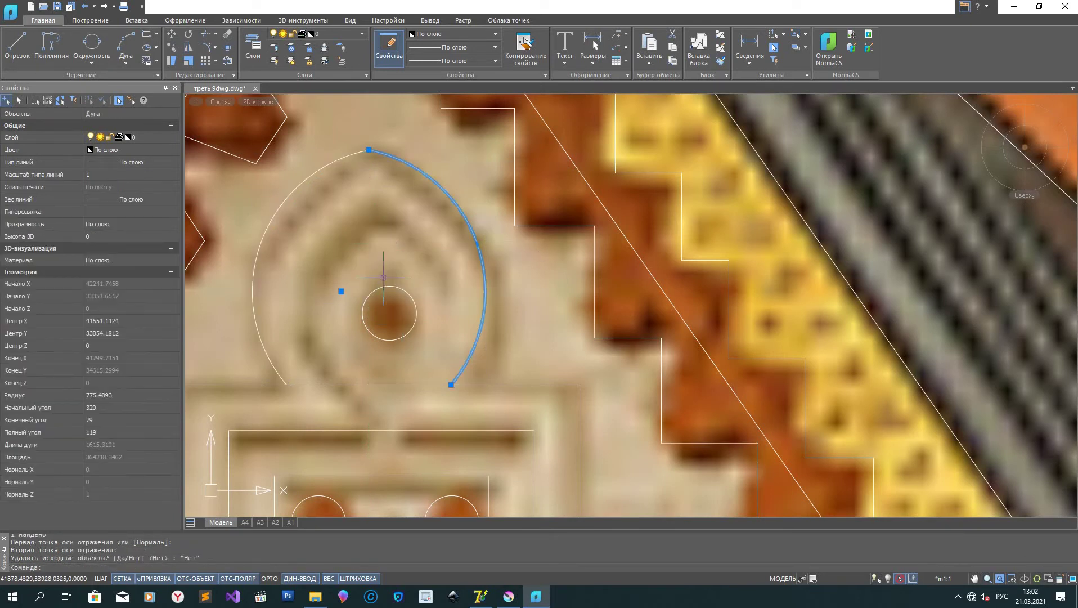
# Step: Move the two arch arcs about 176 units to the right along the frame's upper edge, excluding the dot circle
pyautogui.click(391, 299)
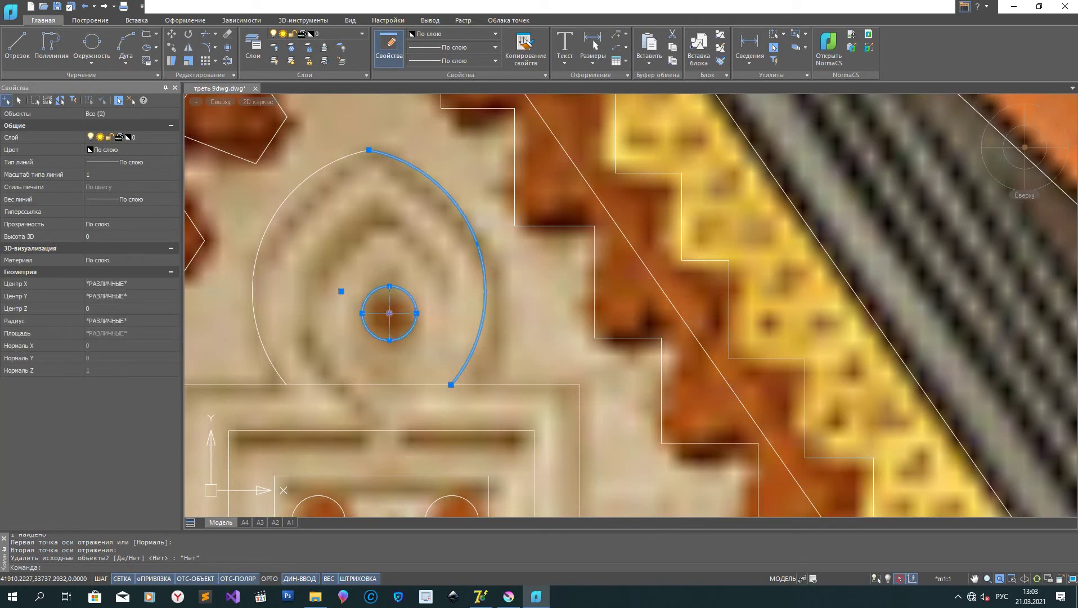
pyautogui.scroll(-3, 468, 325)
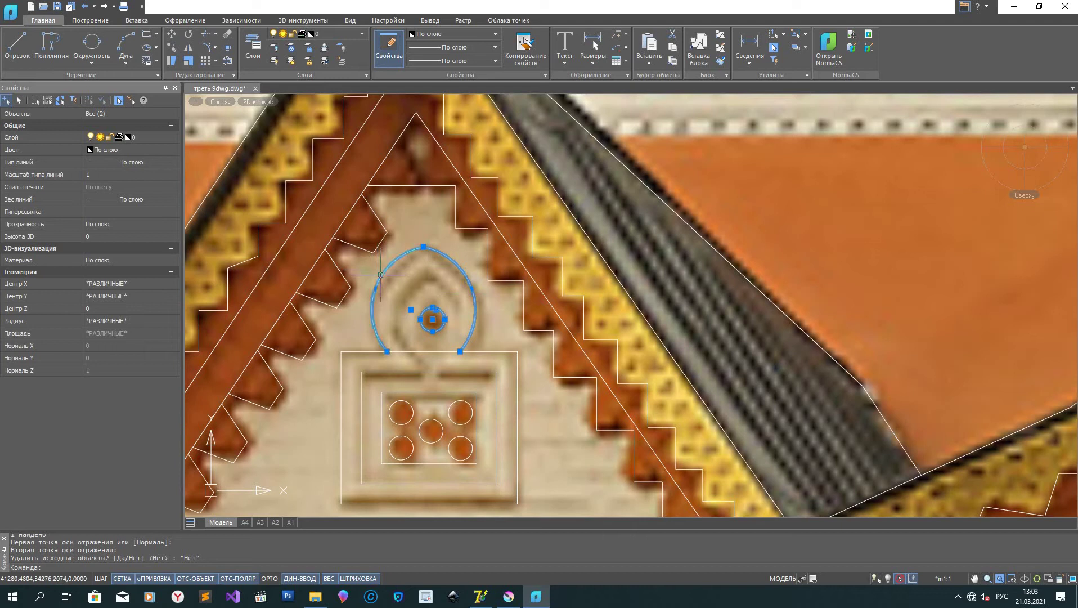
pyautogui.keyDown('shift'); pyautogui.click(443, 324); pyautogui.keyUp('shift')
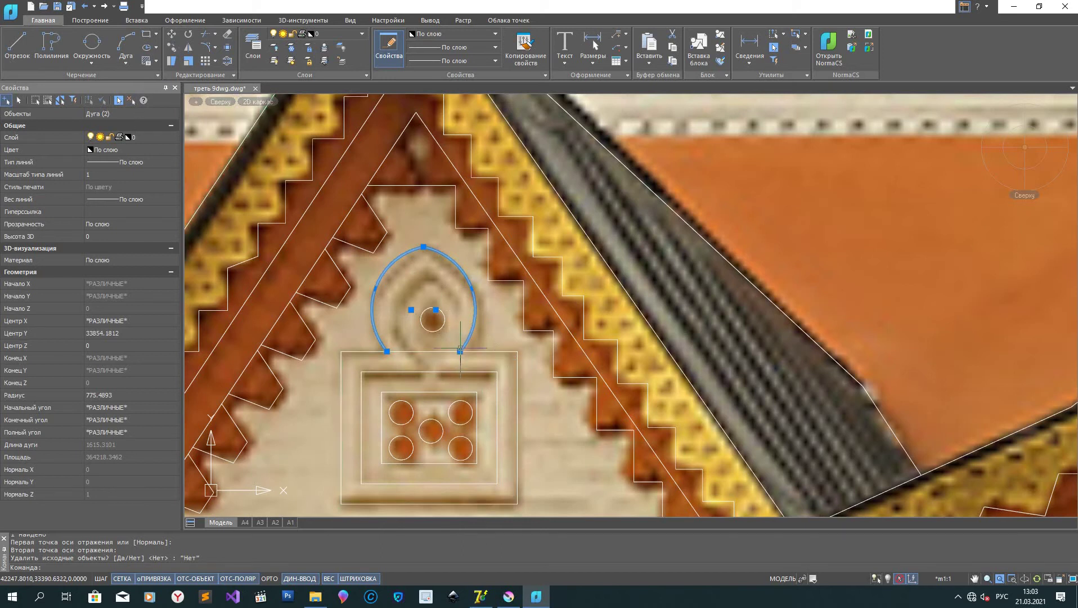
pyautogui.moveTo(460, 352)
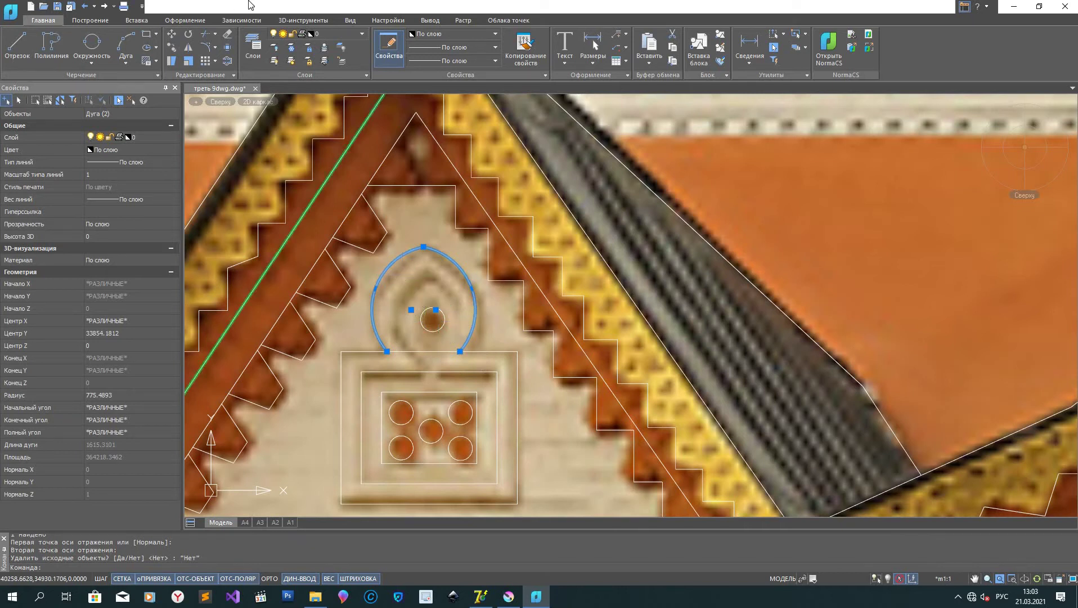
pyautogui.click(173, 35)
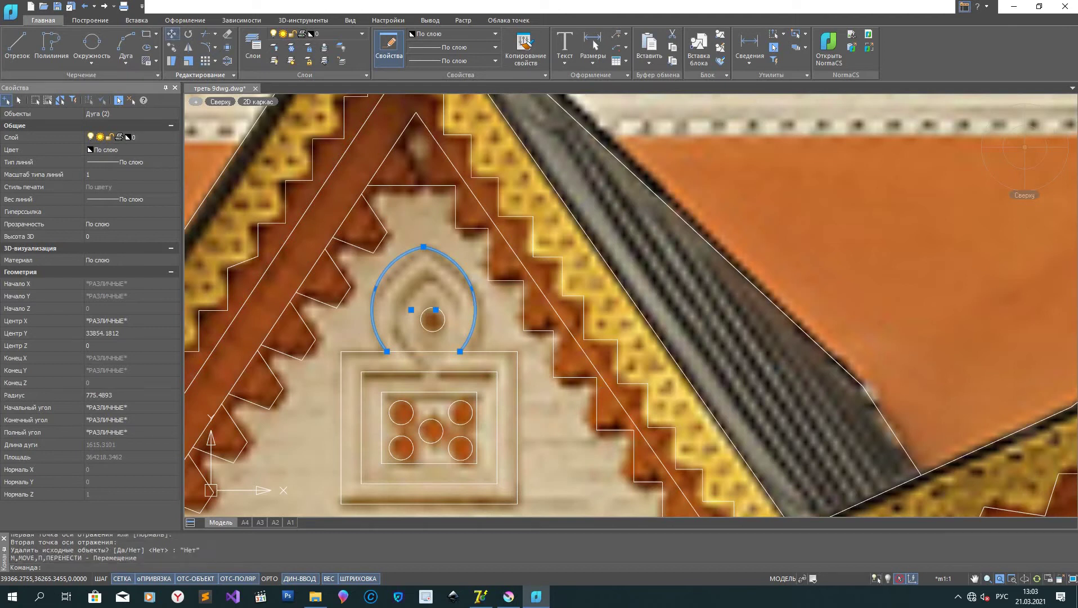
pyautogui.click(460, 351)
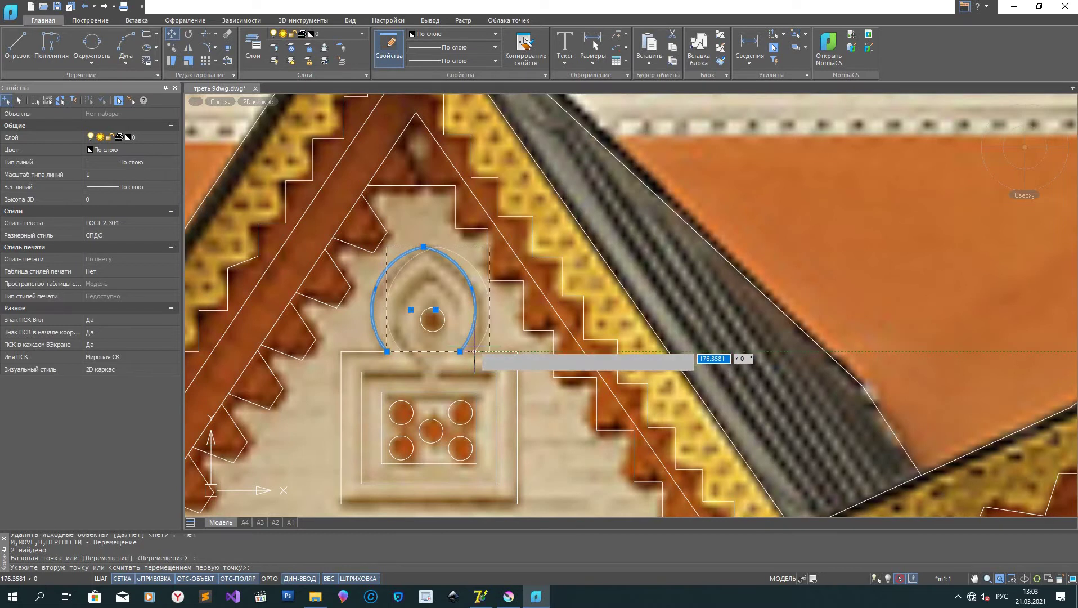
pyautogui.click(475, 350)
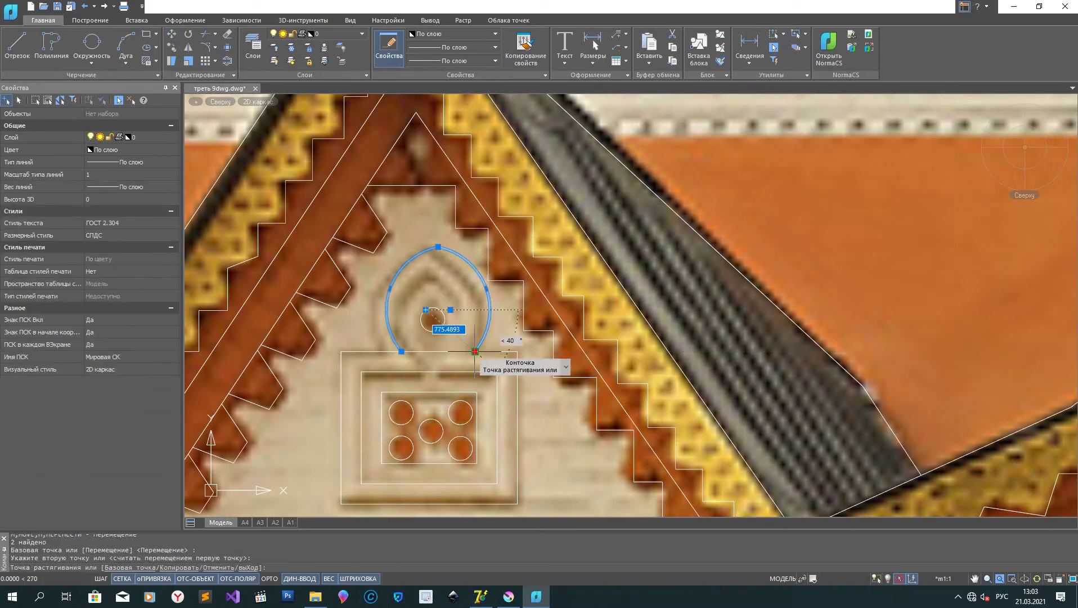
pyautogui.click(474, 351)
pyautogui.click(474, 351)
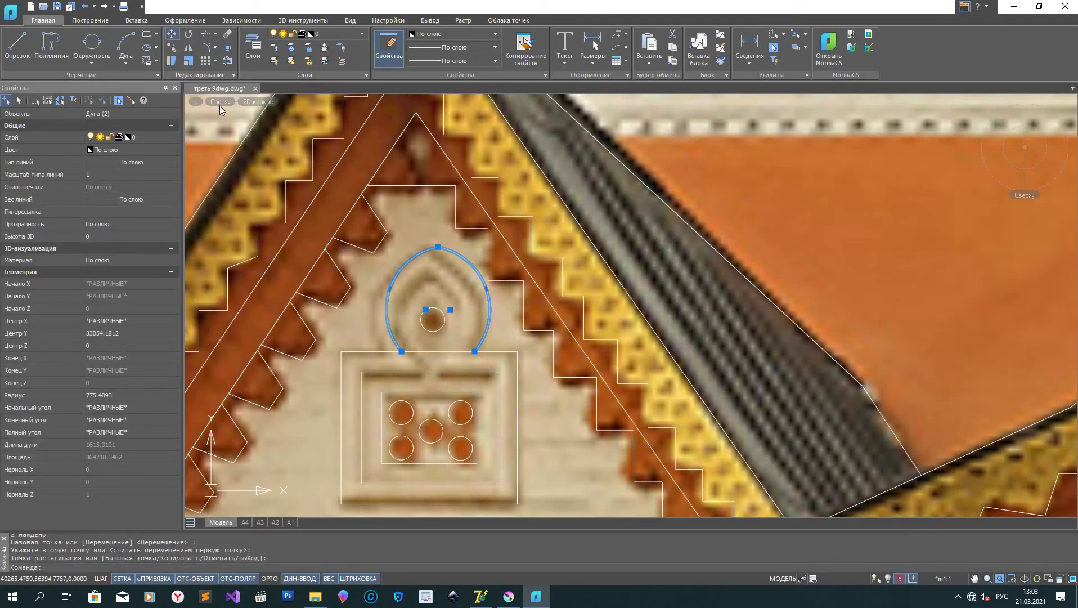
# Step: Shift both arch arcs slightly back to the left so the arch is centred over the dot circle
pyautogui.click(172, 35)
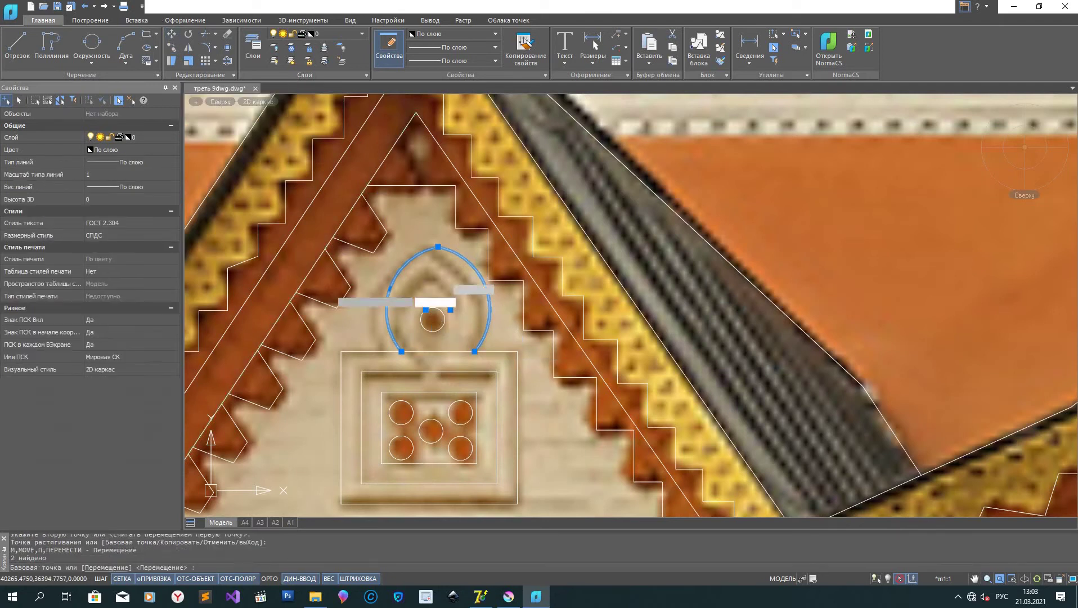
pyautogui.click(402, 351)
pyautogui.click(396, 351)
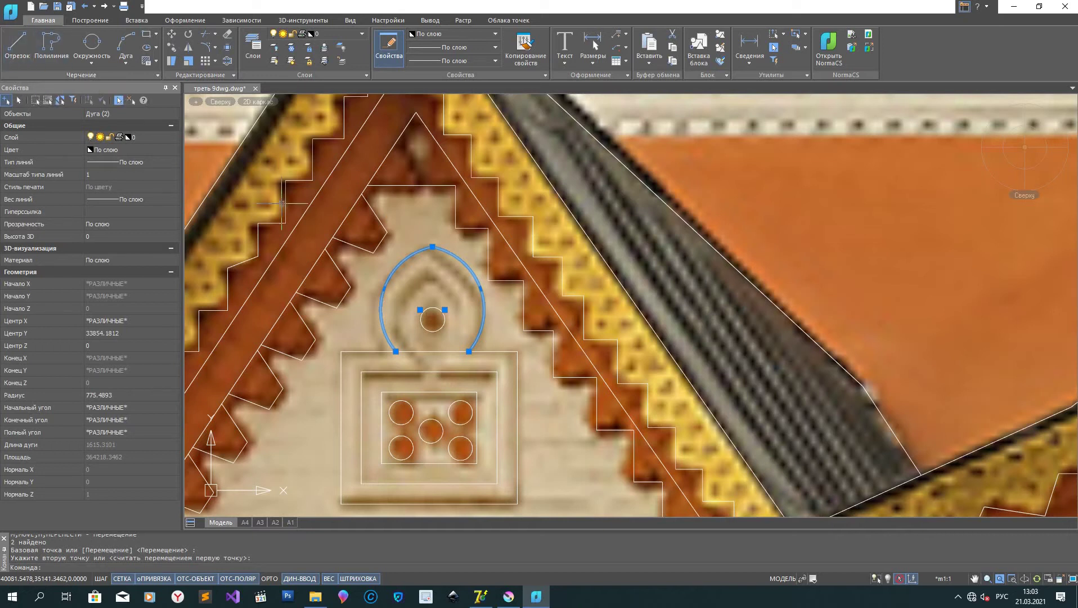
# Step: Offset both arch arcs inward by about 154 units to form the inner arch contour
pyautogui.click(228, 61)
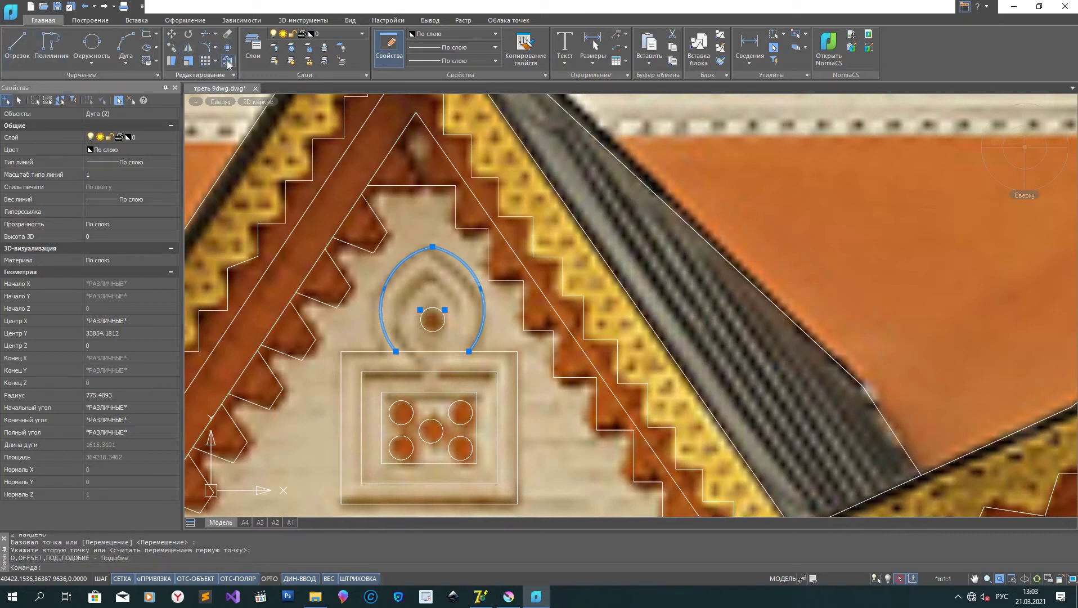
pyautogui.click(478, 338)
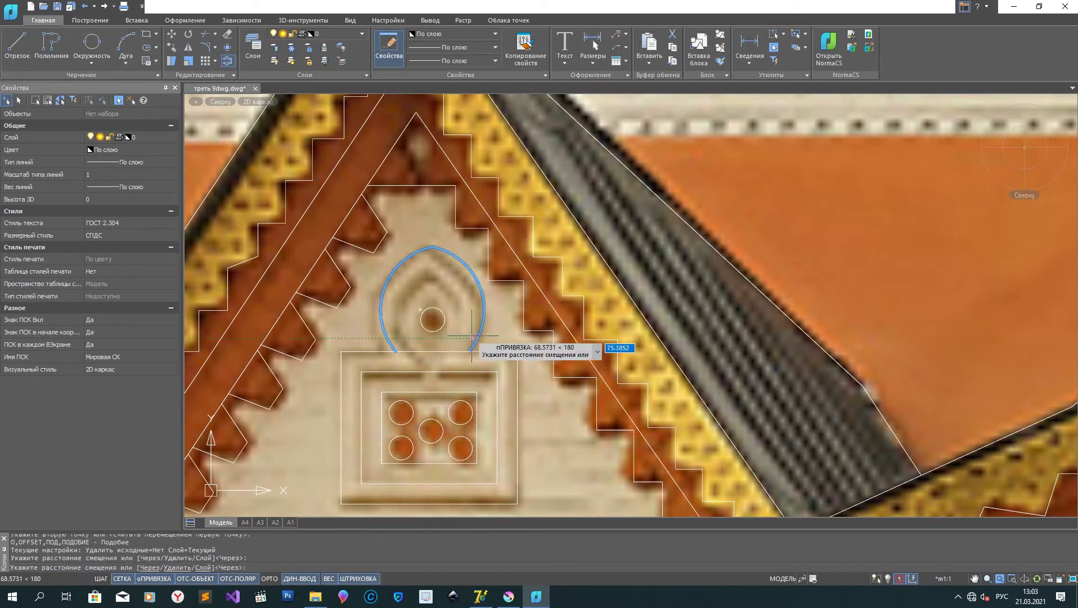
pyautogui.click(466, 332)
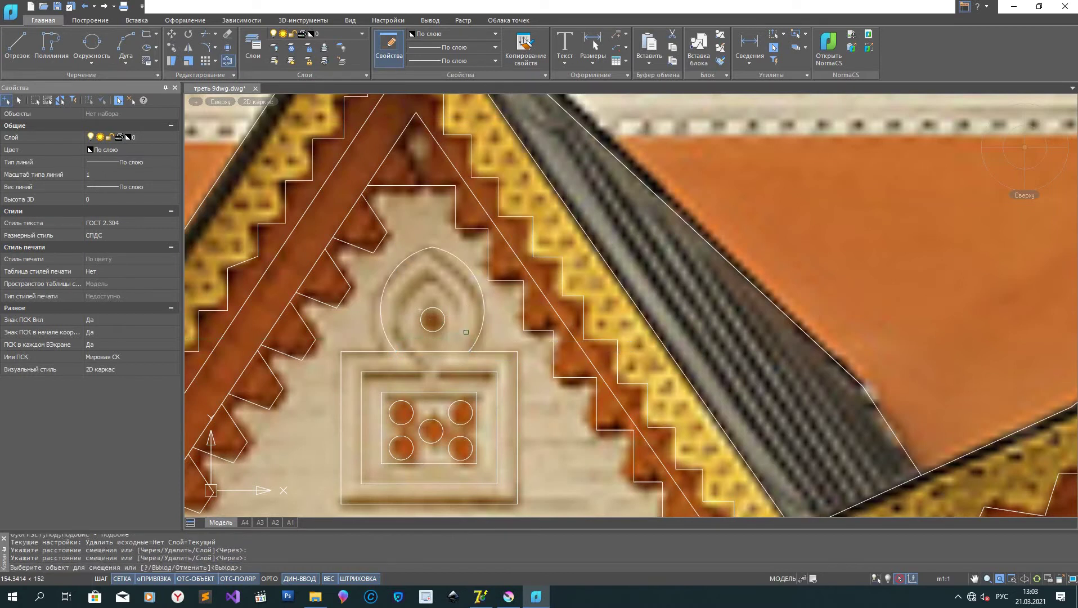
pyautogui.click(479, 336)
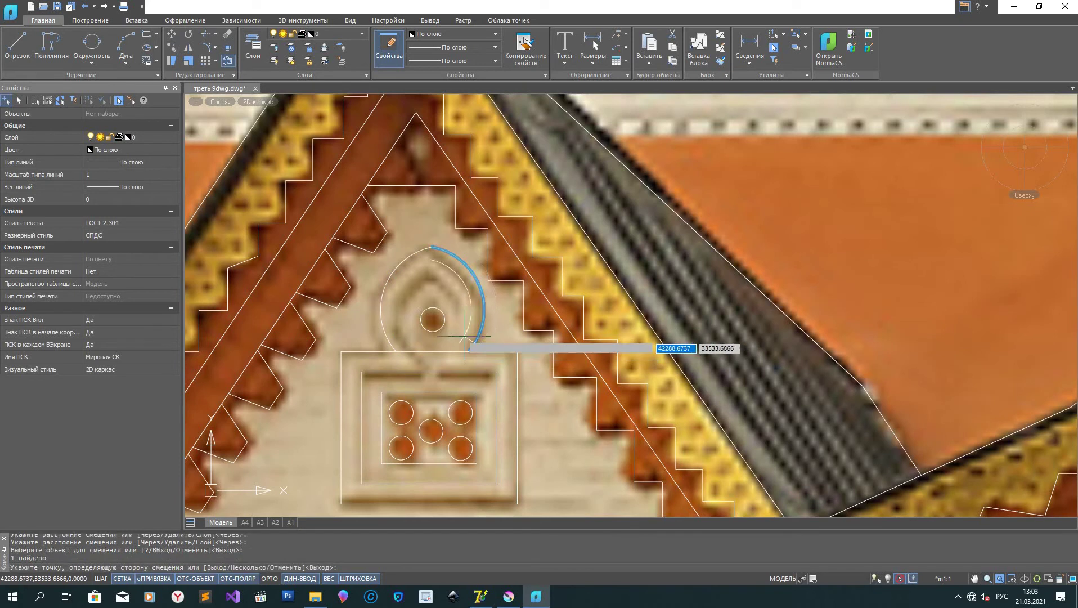
pyautogui.click(459, 333)
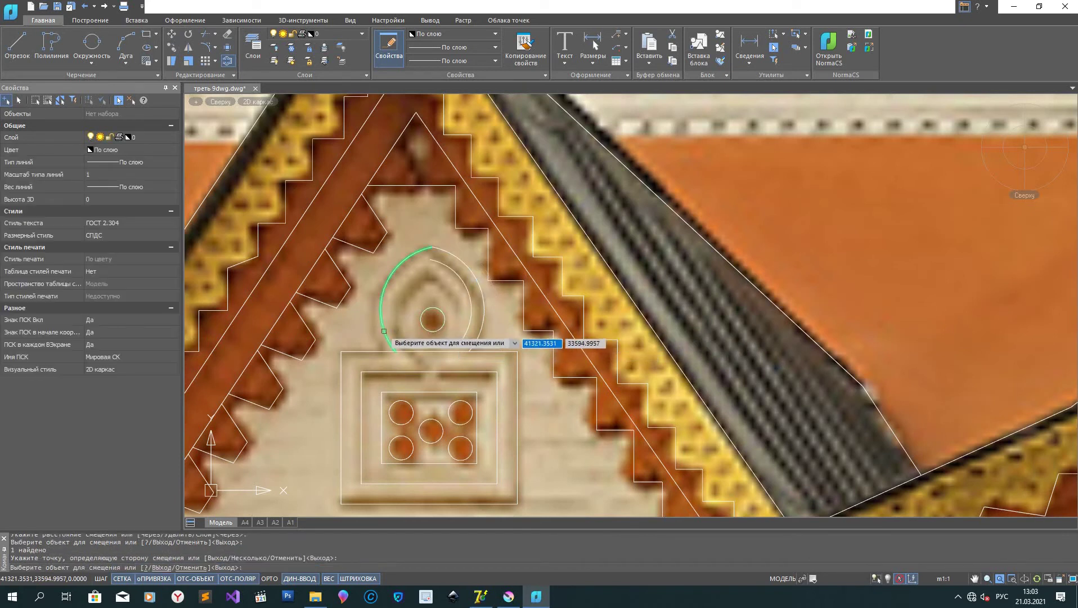
pyautogui.click(384, 331)
pyautogui.click(397, 325)
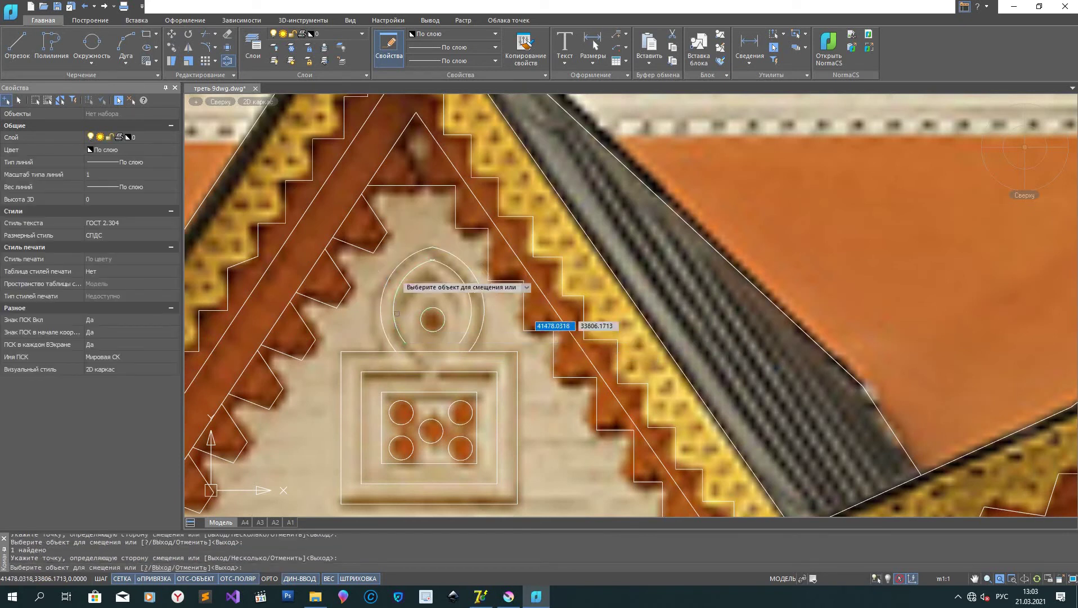
# Step: Trim the two crossing ends of the inner arcs so they meet in a point at the peak
pyautogui.scroll(3, 439, 276)
pyautogui.scroll(-1, 462, 367)
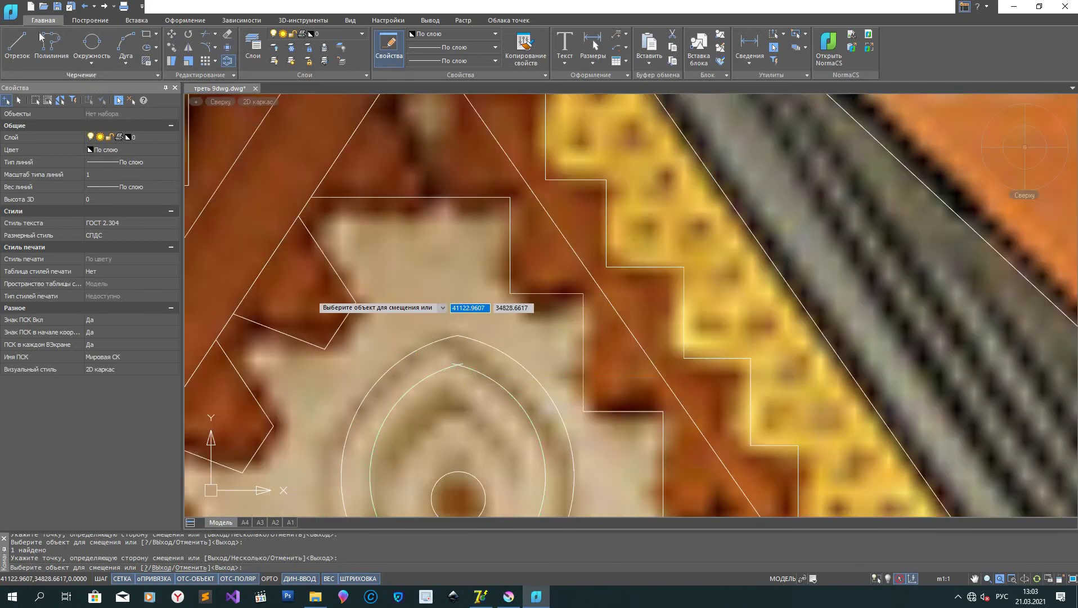
pyautogui.scroll(5, 444, 376)
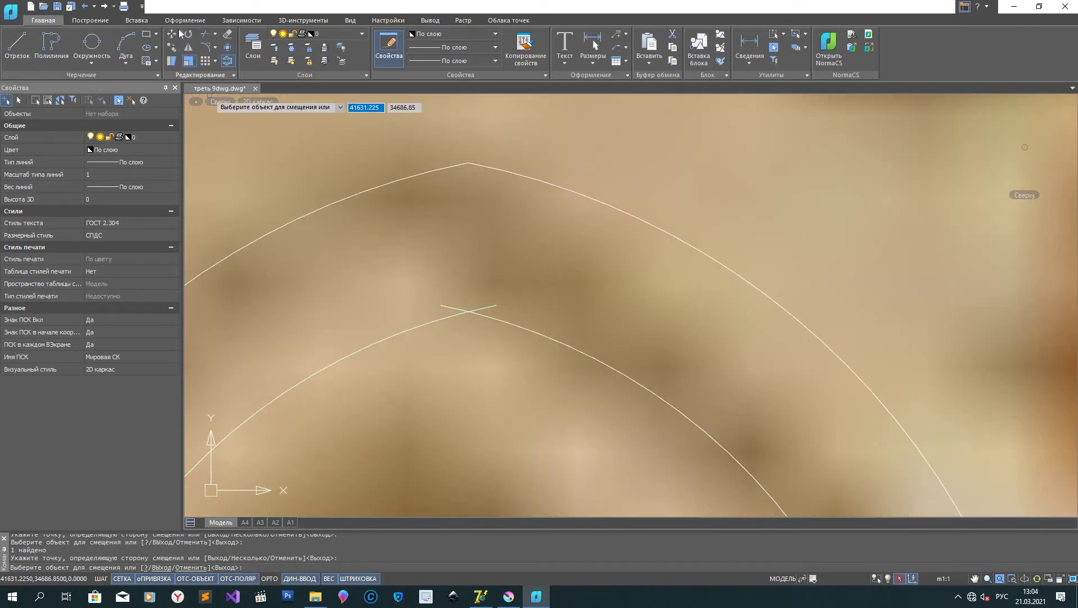
pyautogui.click(205, 76)
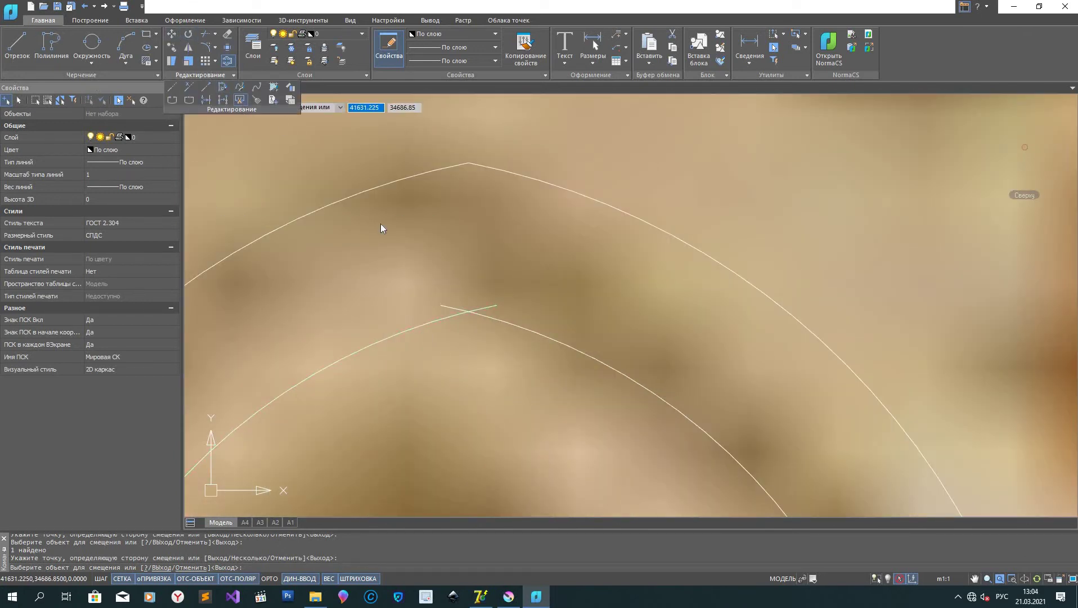
pyautogui.click(443, 307)
pyautogui.click(489, 305)
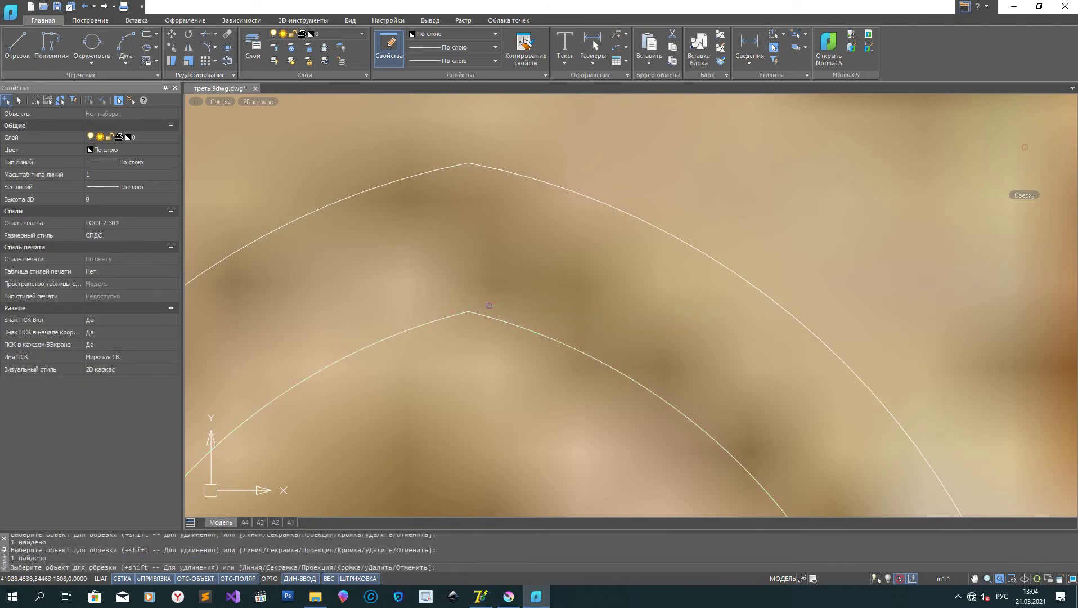
# Step: Draw a line from the inner arch's lower left end down to the frame's upper edge, continuing the curve inward
pyautogui.scroll(-3, 489, 338)
pyautogui.moveTo(489, 406); pyautogui.dragTo(492, 226, button='middle')
pyautogui.click(17, 45)
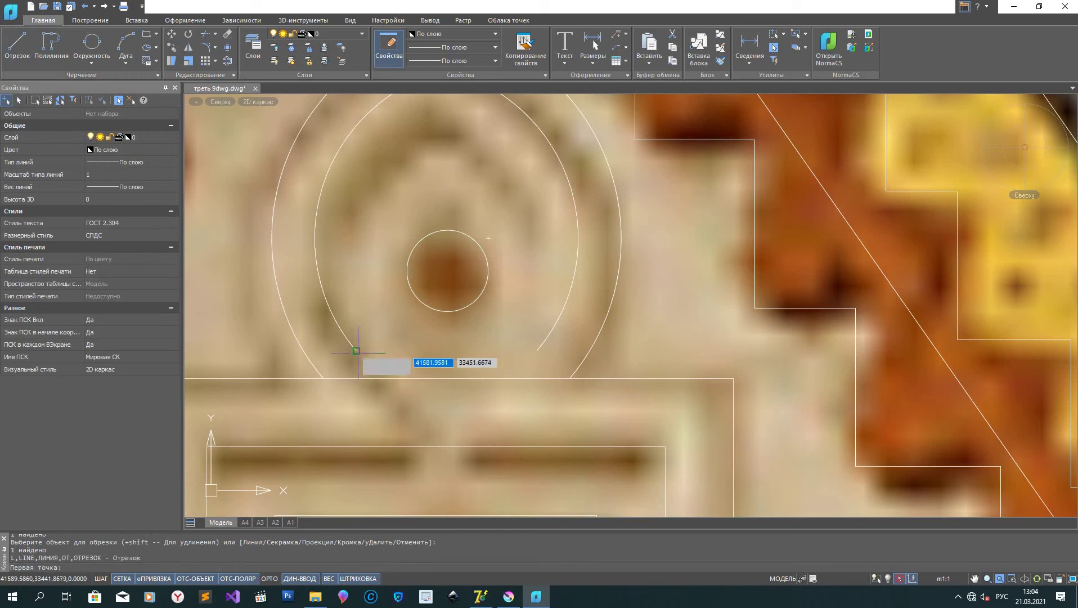
pyautogui.click(357, 350)
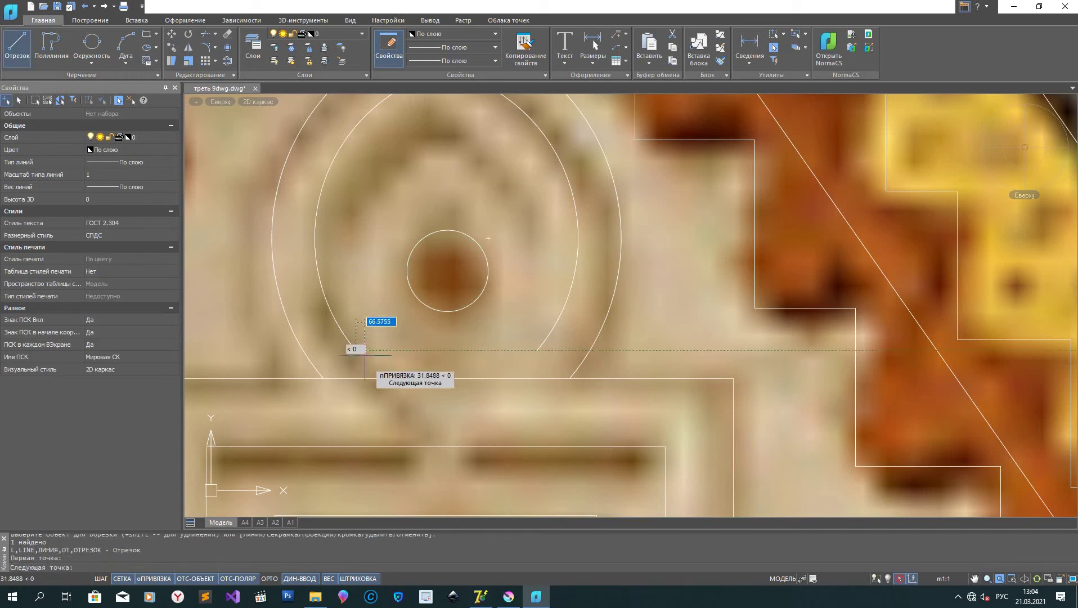
pyautogui.click(382, 378)
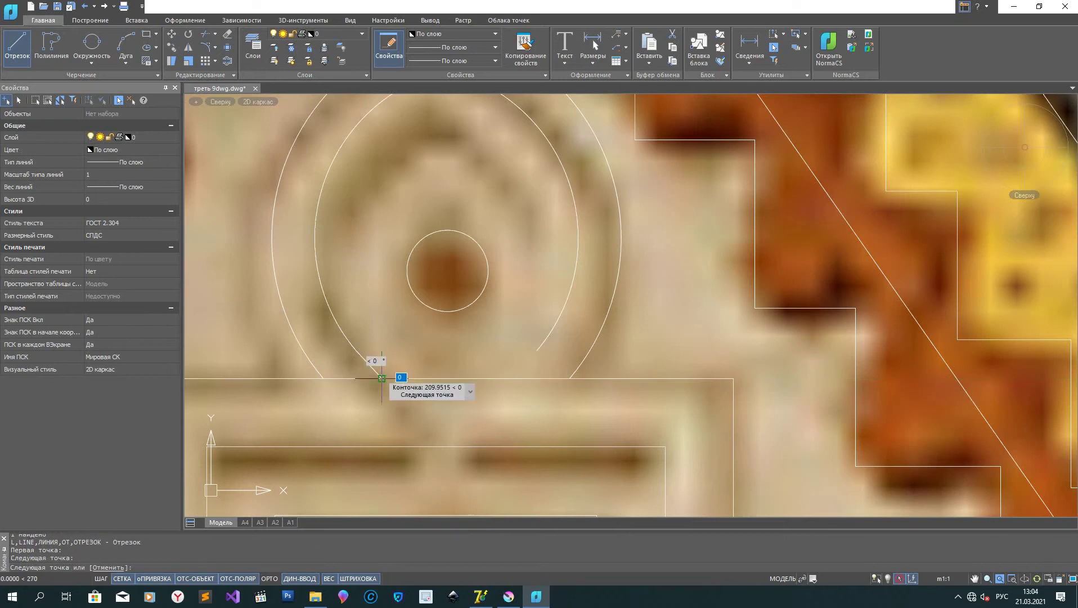
pyautogui.rightClick(460, 338)
pyautogui.click(478, 356)
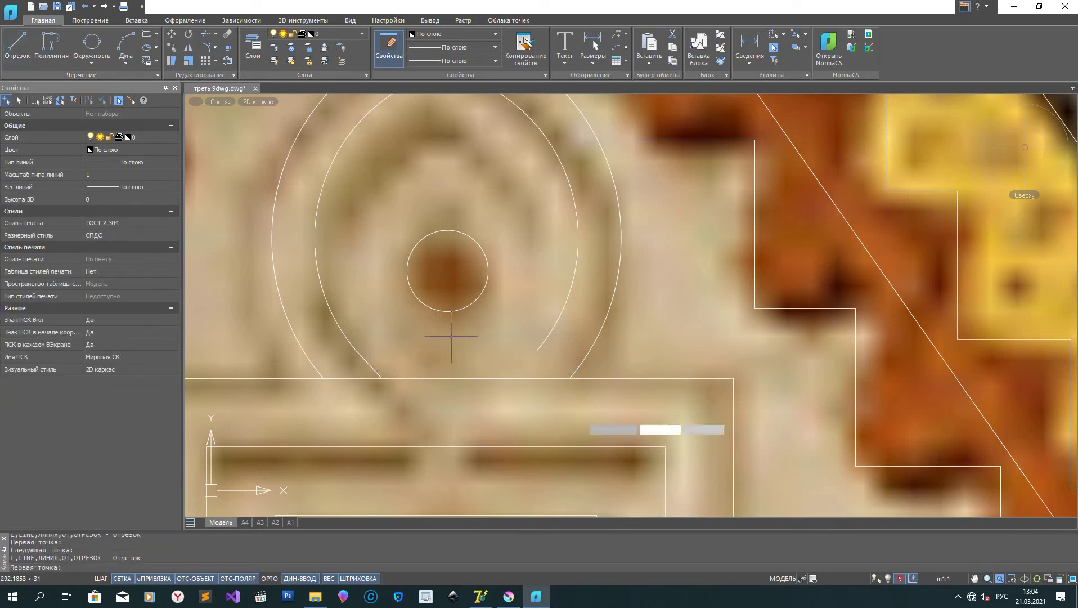
# Step: Draw a matching line from the inner arch's lower right end inward to the frame's upper edge
pyautogui.click(537, 350)
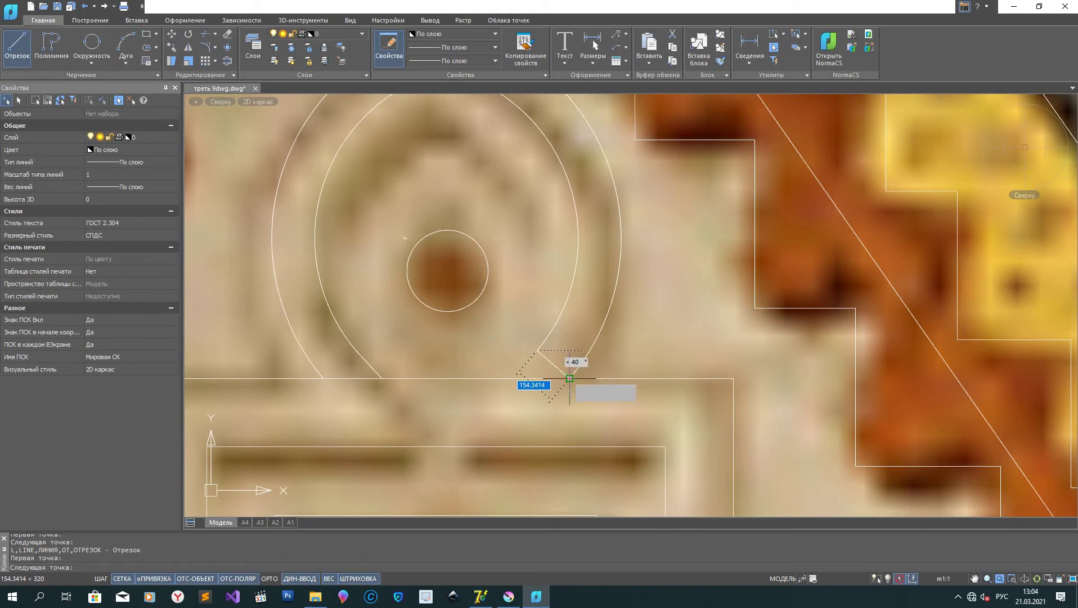
pyautogui.rightClick(511, 377)
pyautogui.click(503, 350)
pyautogui.scroll(-4, 533, 354)
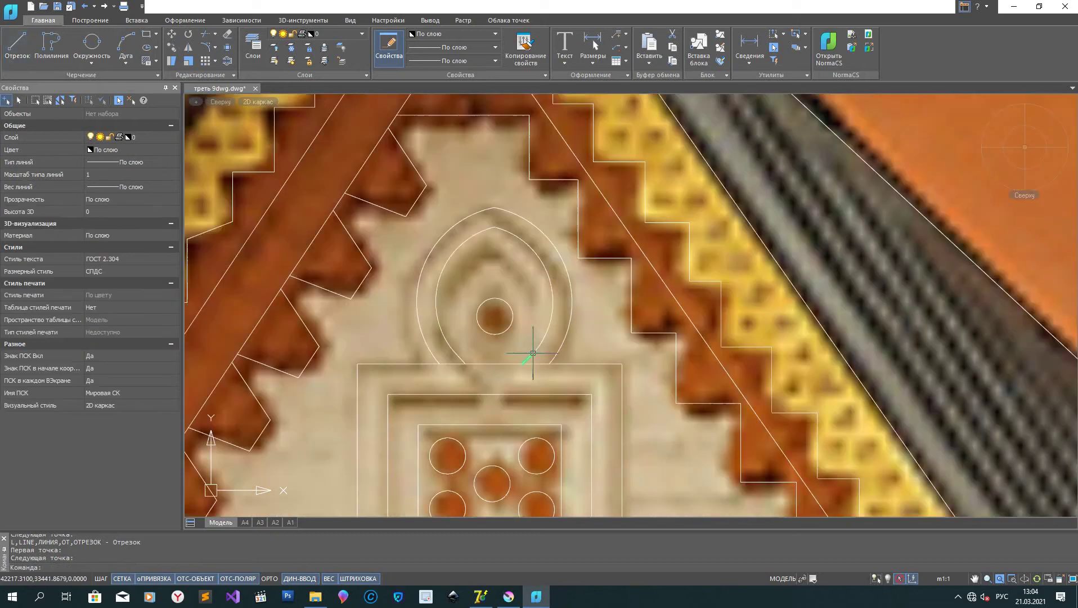
# Step: Outline the surround of the lattice window beside the left door with three lines, starting and ending on the wall's corner line
pyautogui.scroll(-8, 533, 353)
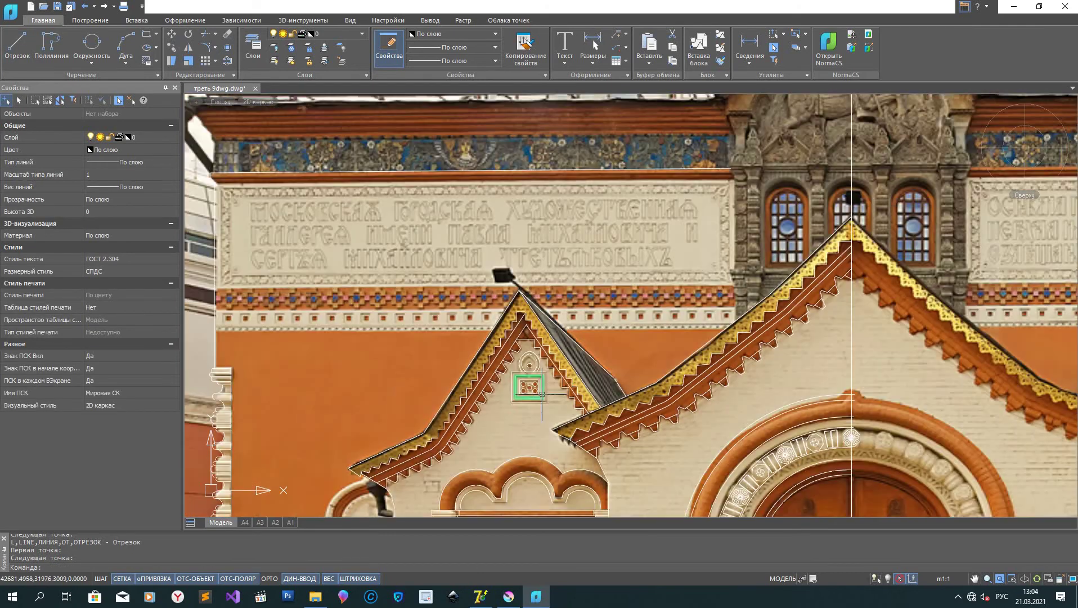
pyautogui.moveTo(488, 397); pyautogui.dragTo(518, 353, button='middle')
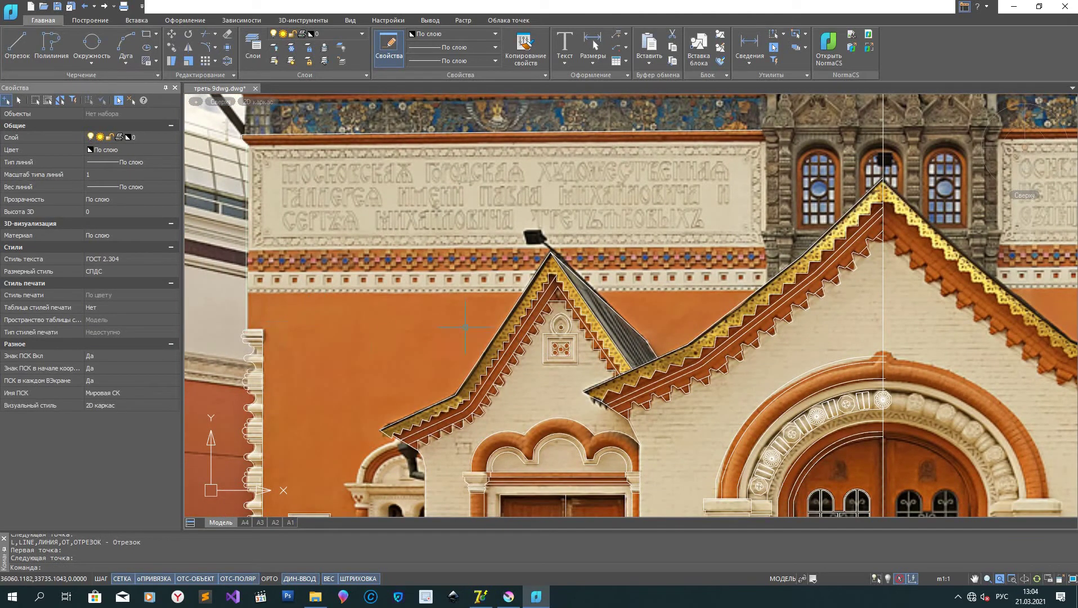
pyautogui.scroll(-3, 400, 353)
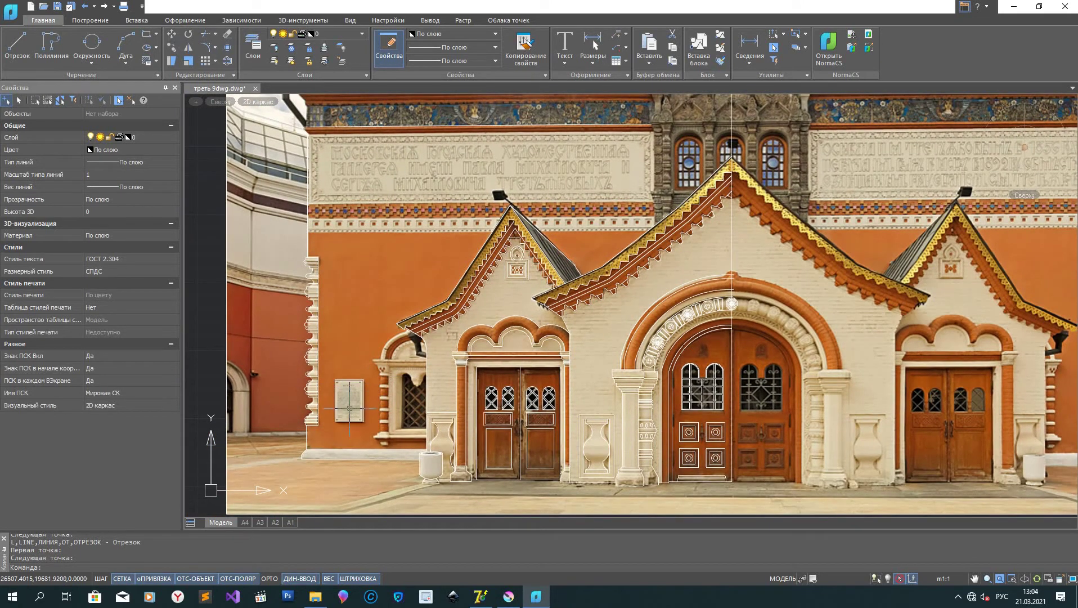
pyautogui.scroll(5, 351, 398)
pyautogui.moveTo(349, 394)
pyautogui.mouseDown(button='middle')
pyautogui.moveTo(371, 257)
pyautogui.moveTo(246, 245)
pyautogui.moveTo(218, 273)
pyautogui.mouseUp(button='middle')
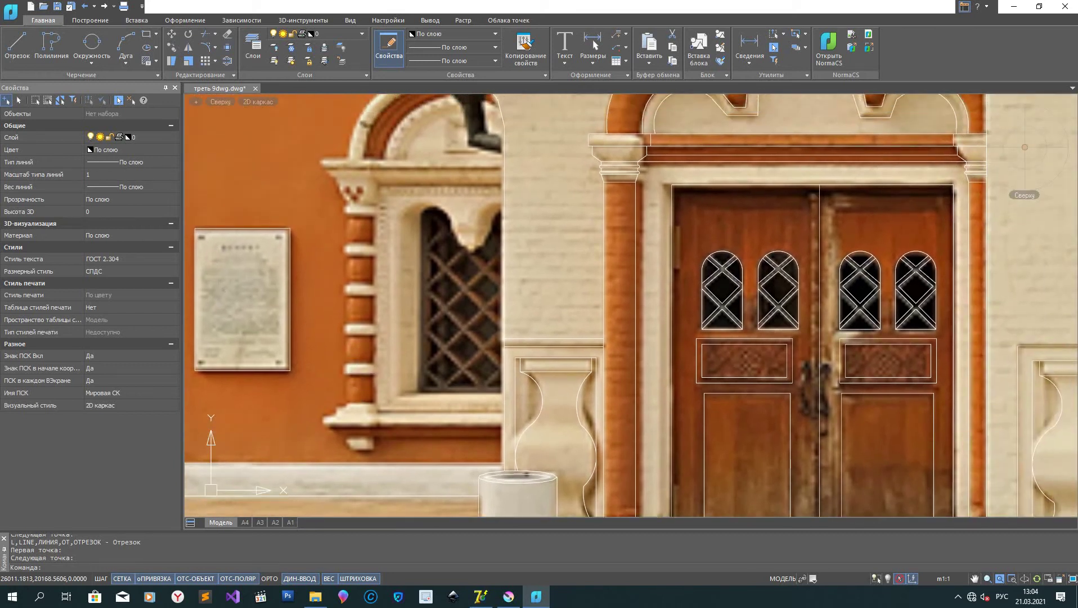
pyautogui.press('Return')
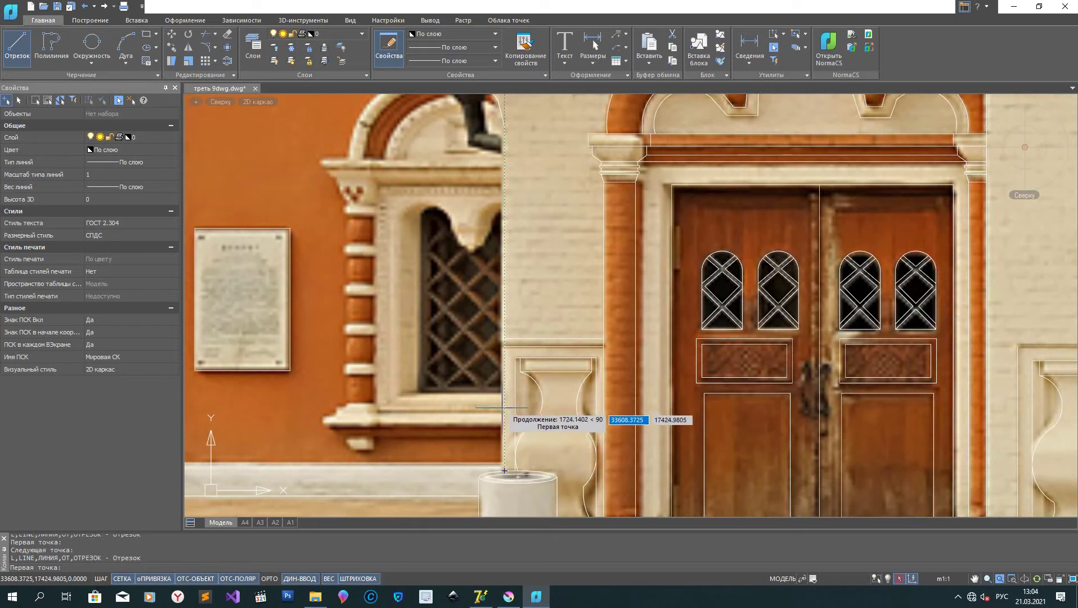
pyautogui.click(503, 409)
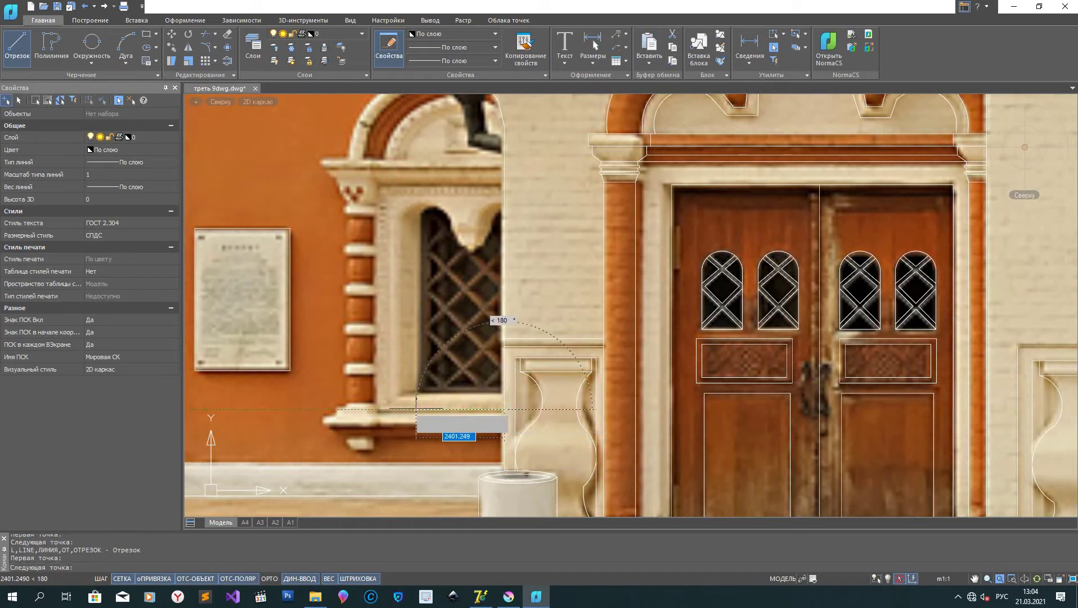
pyautogui.click(378, 409)
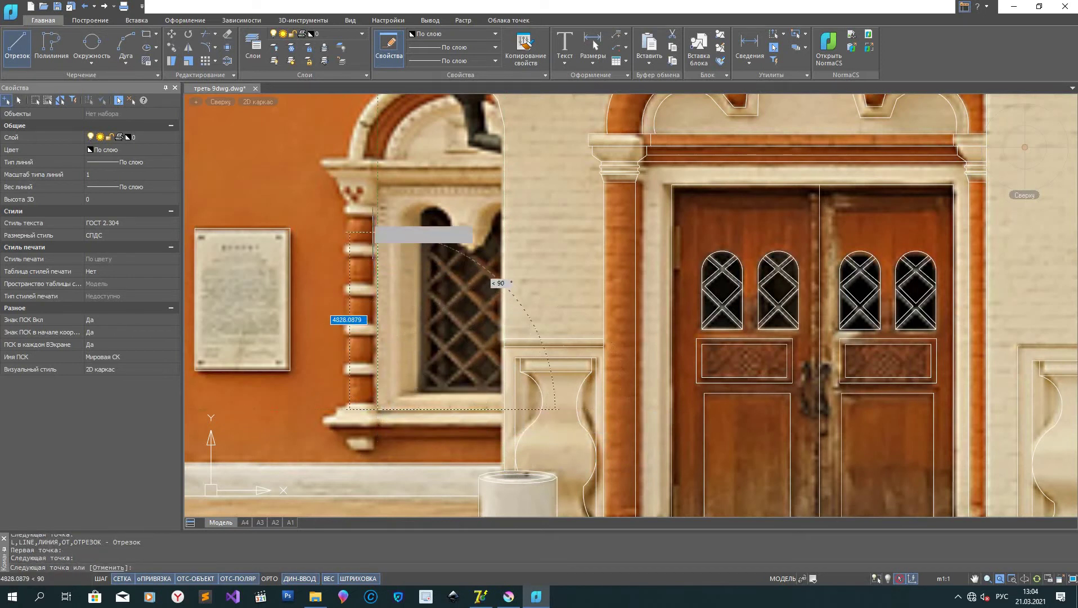
pyautogui.click(378, 183)
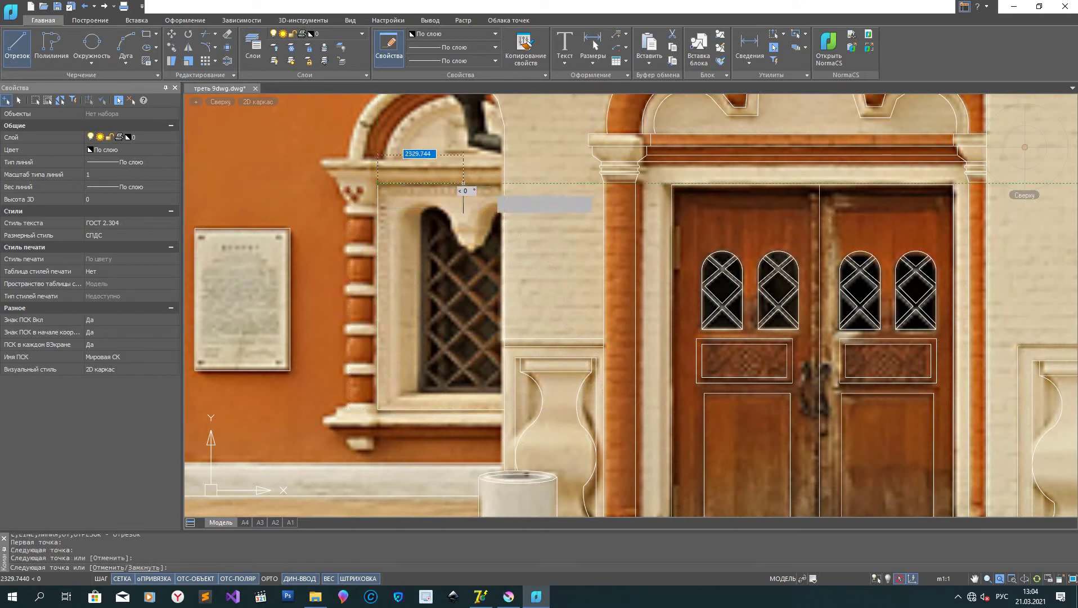
pyautogui.click(503, 183)
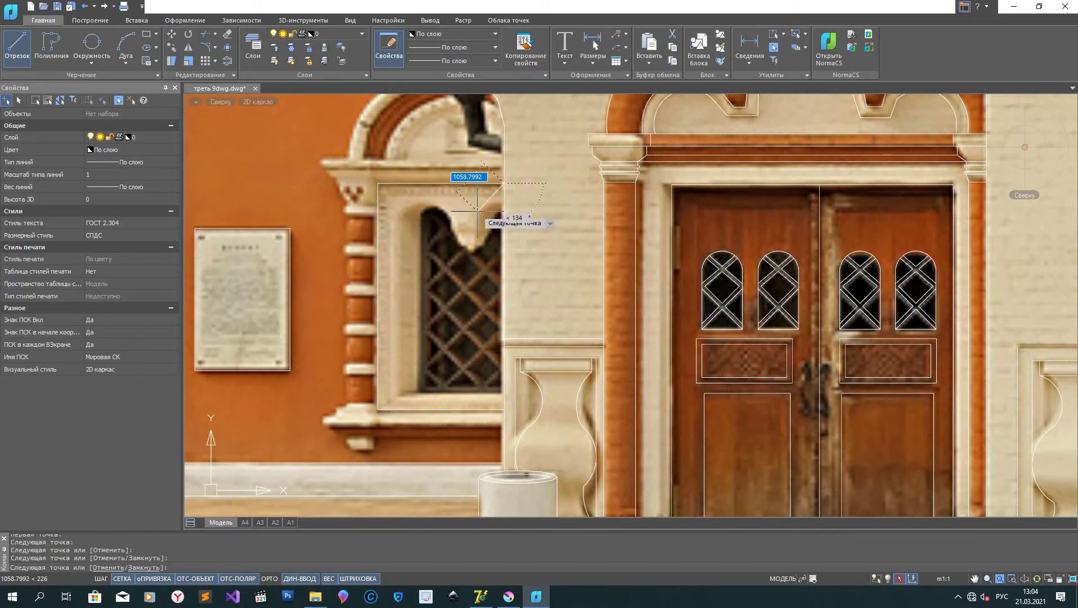
pyautogui.rightClick(413, 279)
pyautogui.click(453, 311)
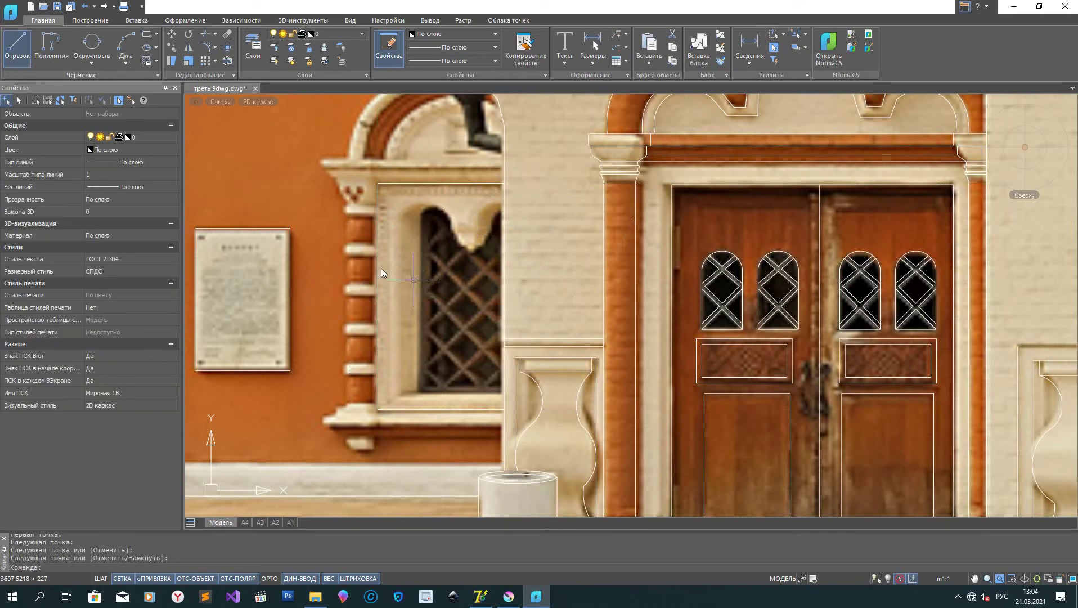
# Step: Start another line from the lower end of the wall's corner line beside the lattice window
pyautogui.write('l')
pyautogui.press('Return')
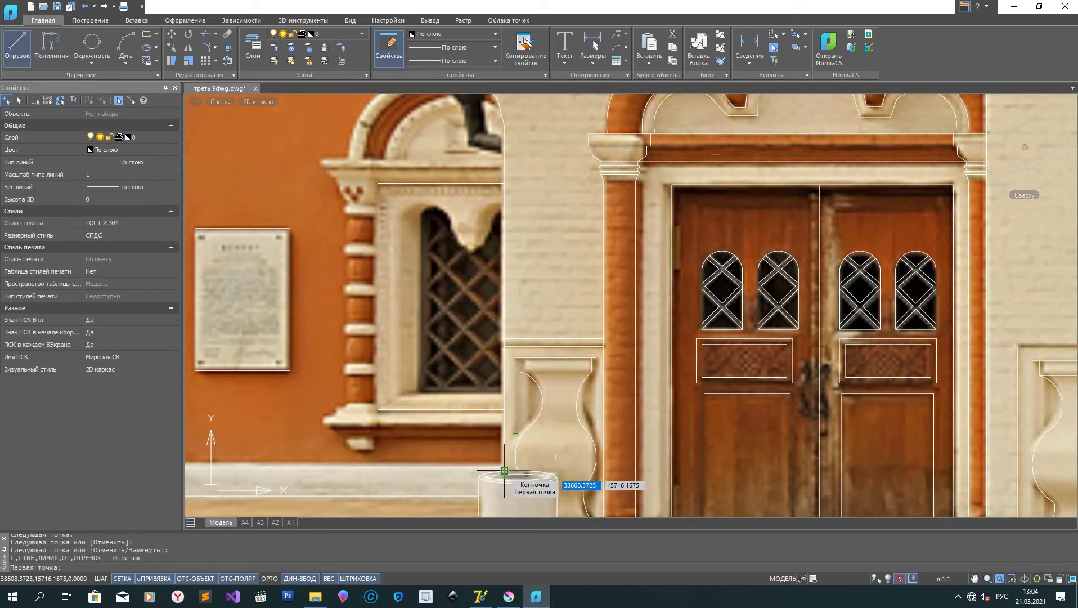
# Step: Draw the bottom edge of the window sill from the wall corner to its left end, then its short vertical end edge
pyautogui.click(503, 422)
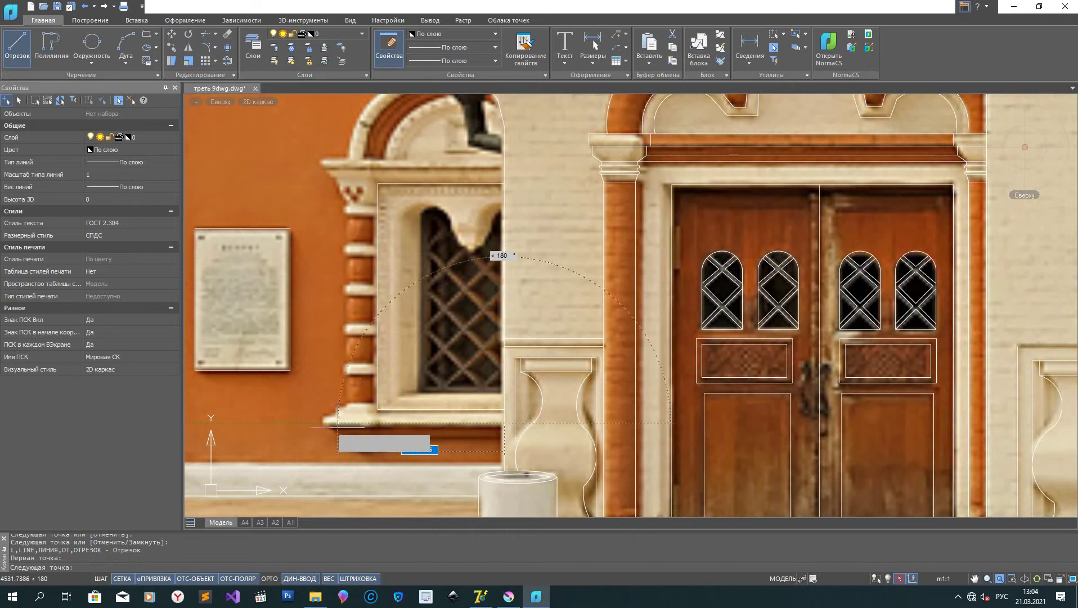
pyautogui.click(321, 422)
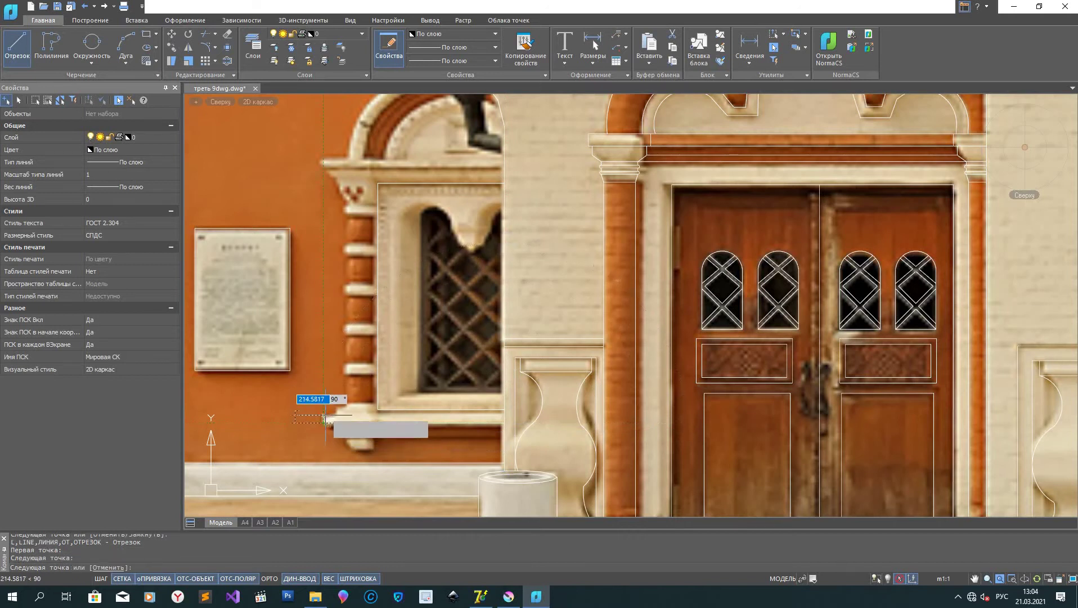
pyautogui.scroll(5, 321, 424)
pyautogui.click(318, 423)
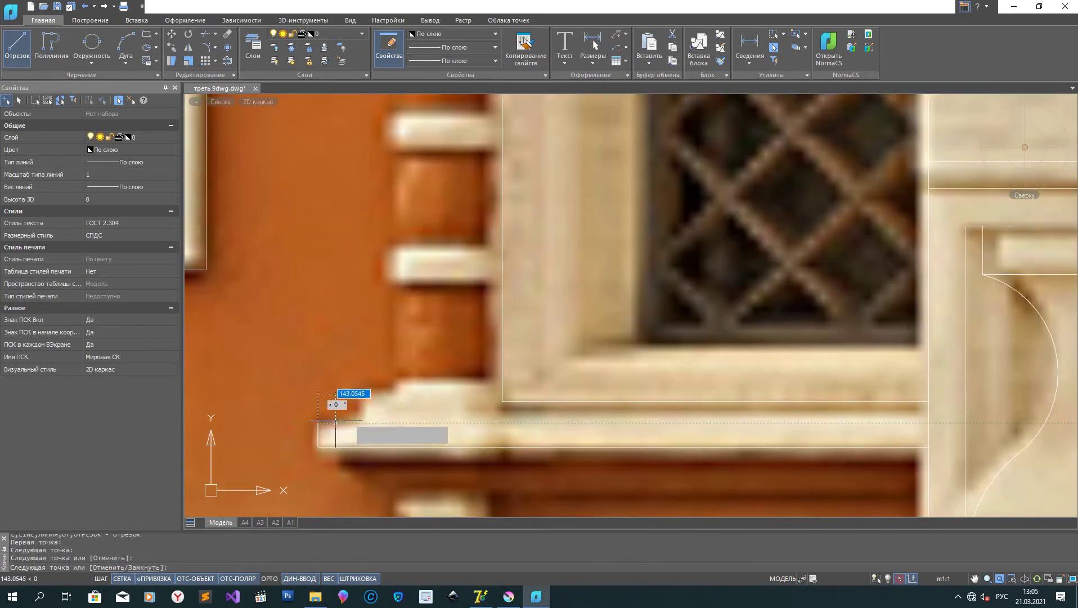
# Step: Continue the line along the sill's stepped upper profile, through two steps and across to the window frame's vertical line
pyautogui.click(363, 421)
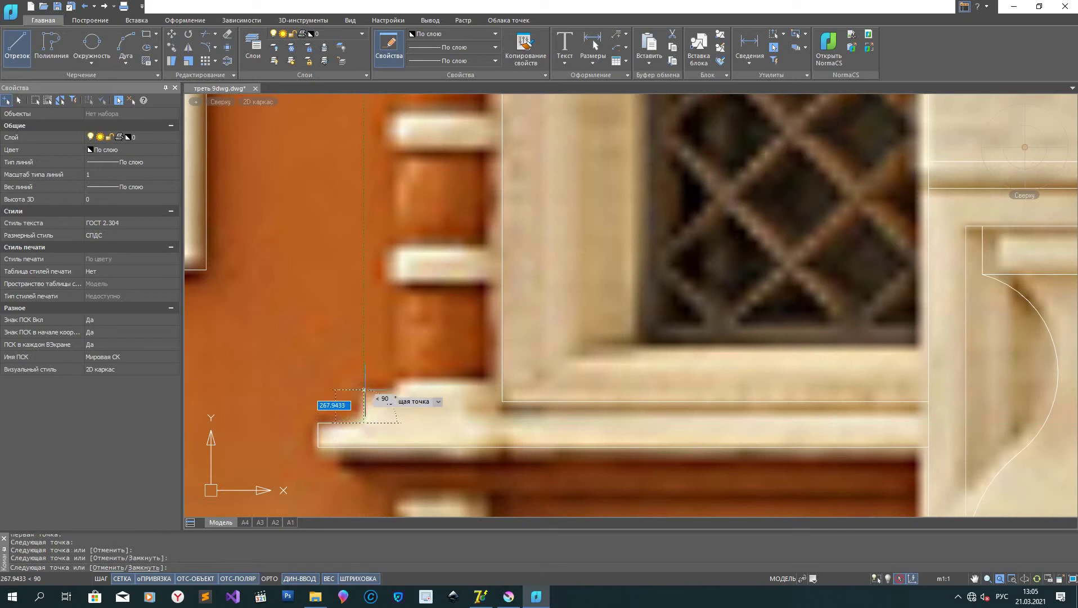
pyautogui.click(364, 390)
pyautogui.click(394, 389)
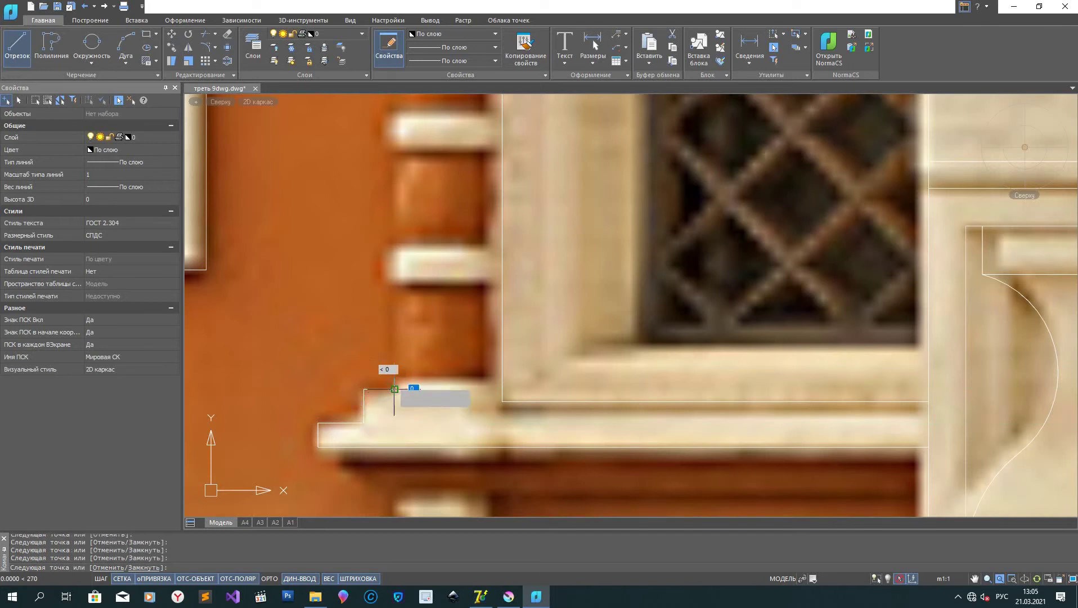
pyautogui.click(395, 377)
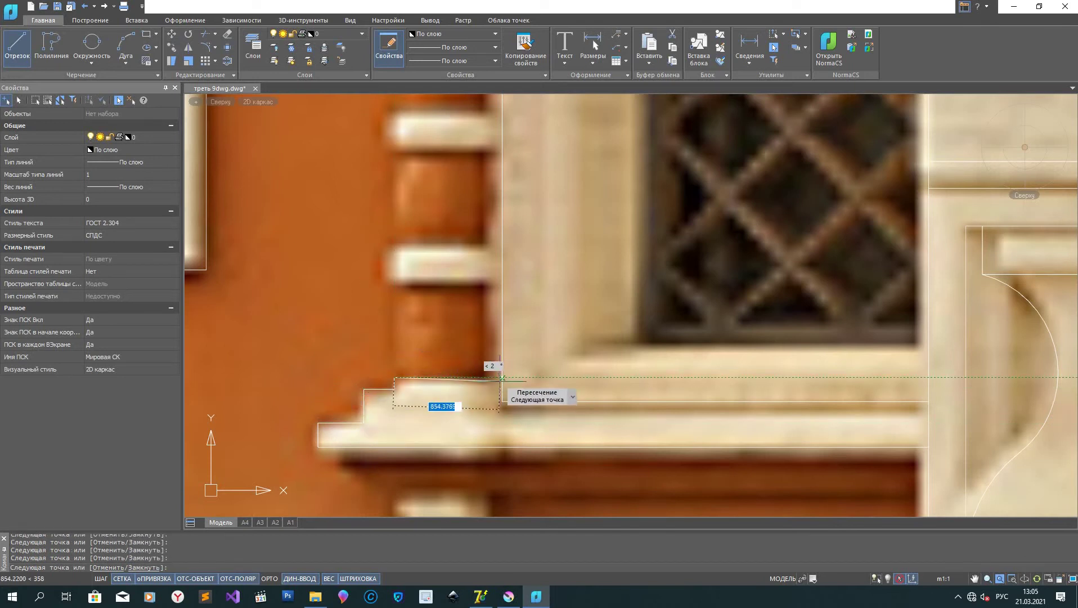
pyautogui.click(502, 378)
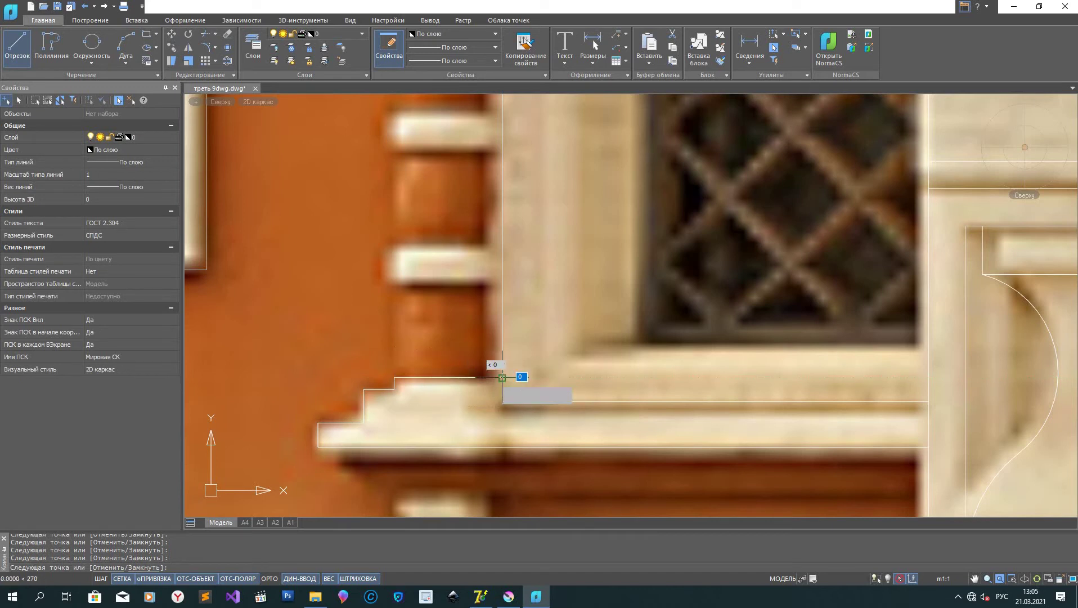
pyautogui.rightClick(338, 353)
pyautogui.click(387, 372)
pyautogui.scroll(-6, 405, 451)
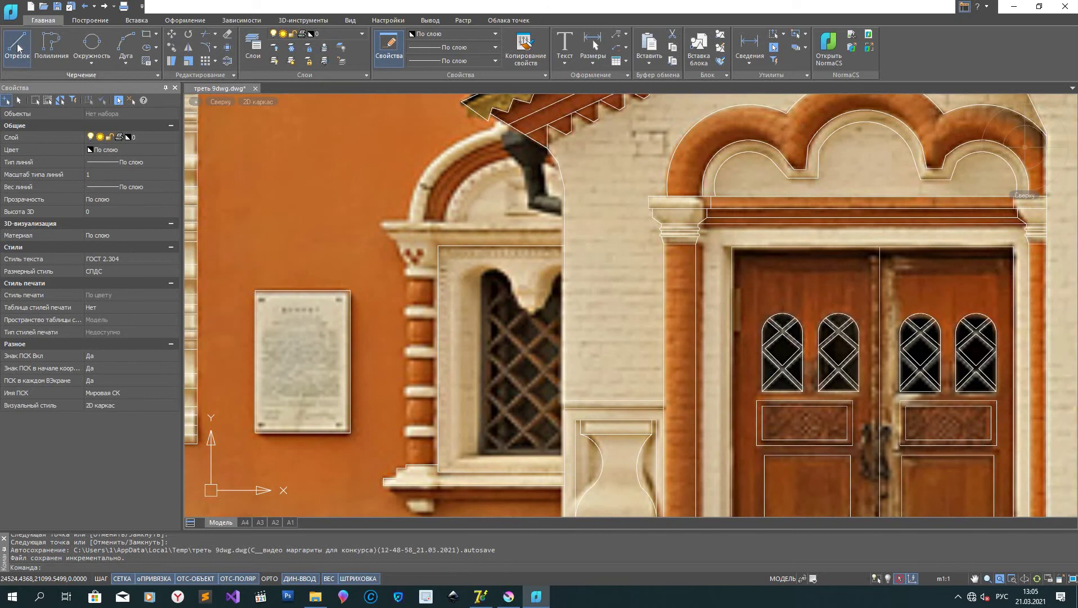
# Step: Draw the small column's outer edge from the sill's top step up to the capital, and its top edge across to the window frame
pyautogui.click(16, 48)
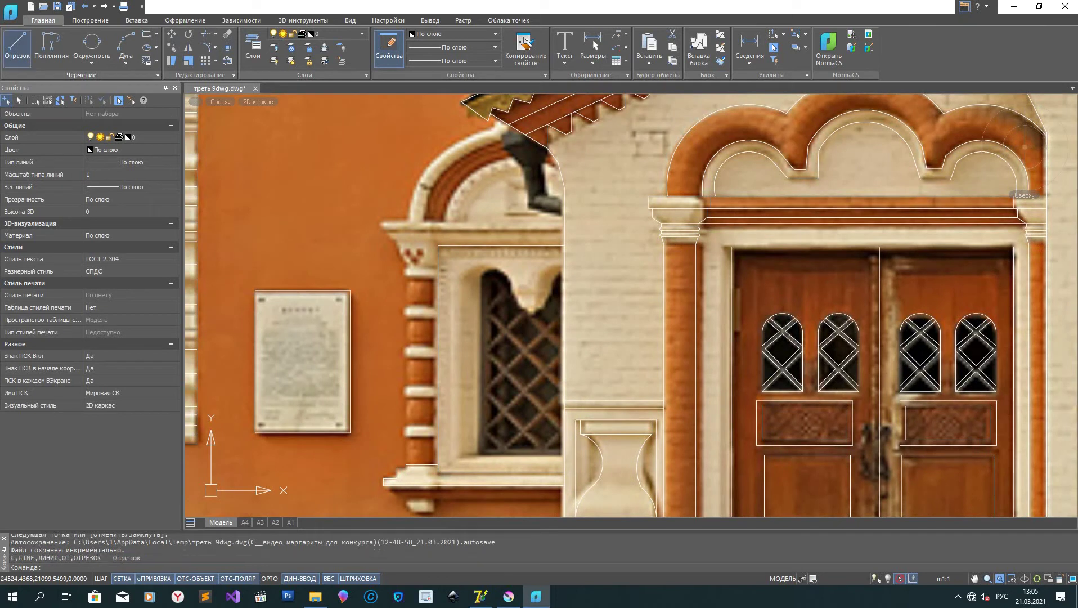
pyautogui.click(406, 464)
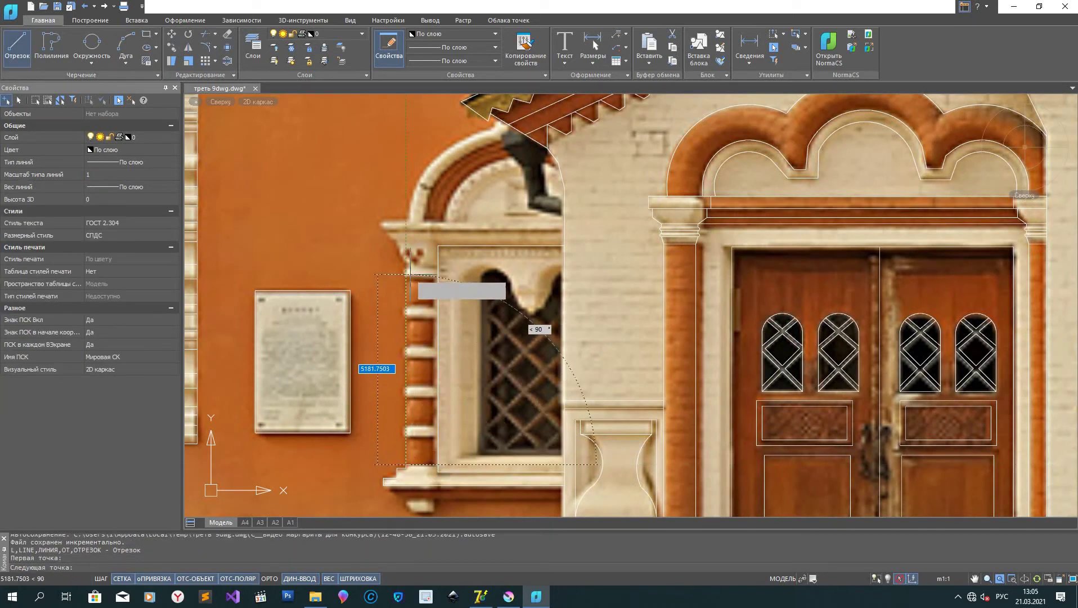
pyautogui.click(406, 277)
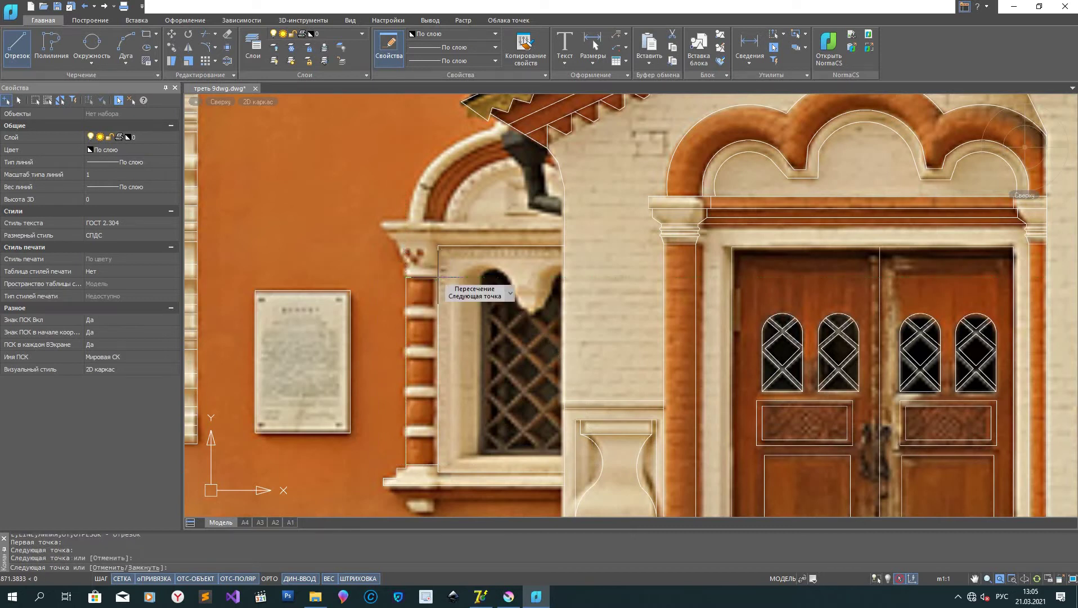
pyautogui.rightClick(427, 304)
pyautogui.click(450, 325)
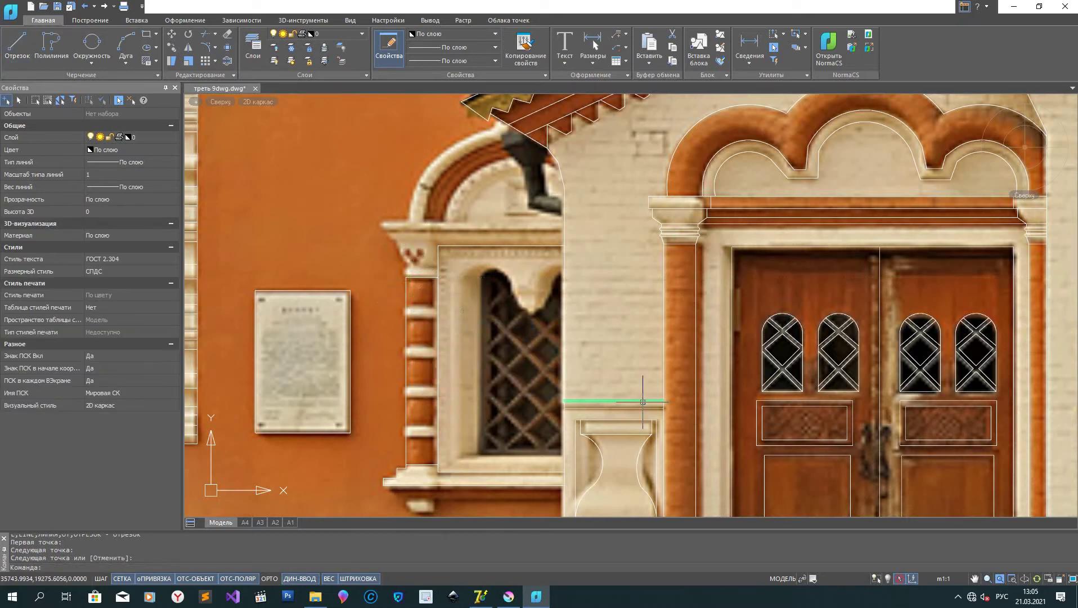
pyautogui.scroll(-2, 319, 260)
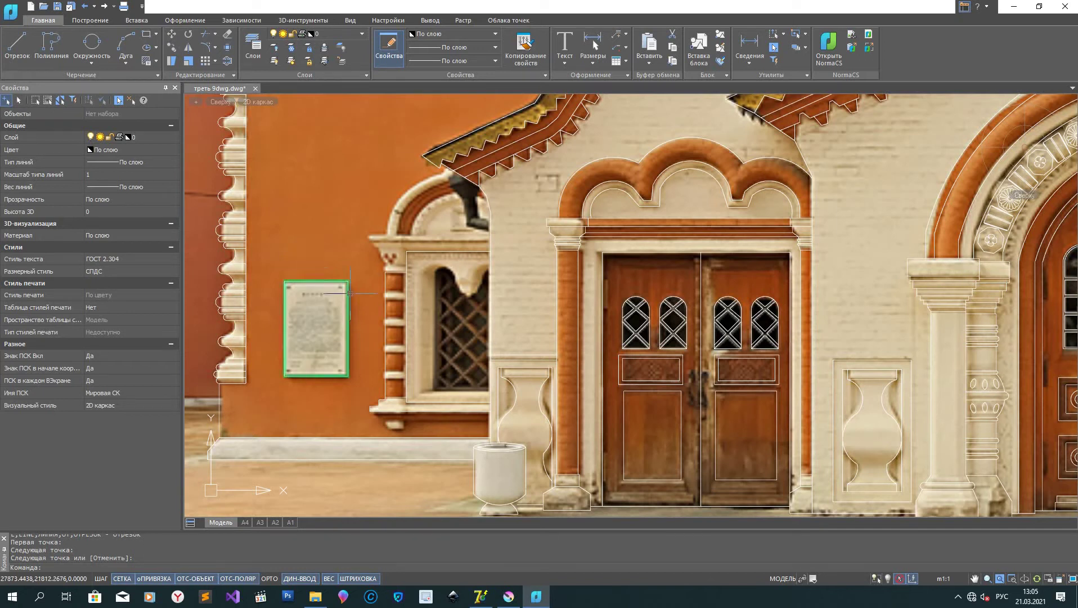
pyautogui.rightClick(490, 326)
pyautogui.press('Escape')
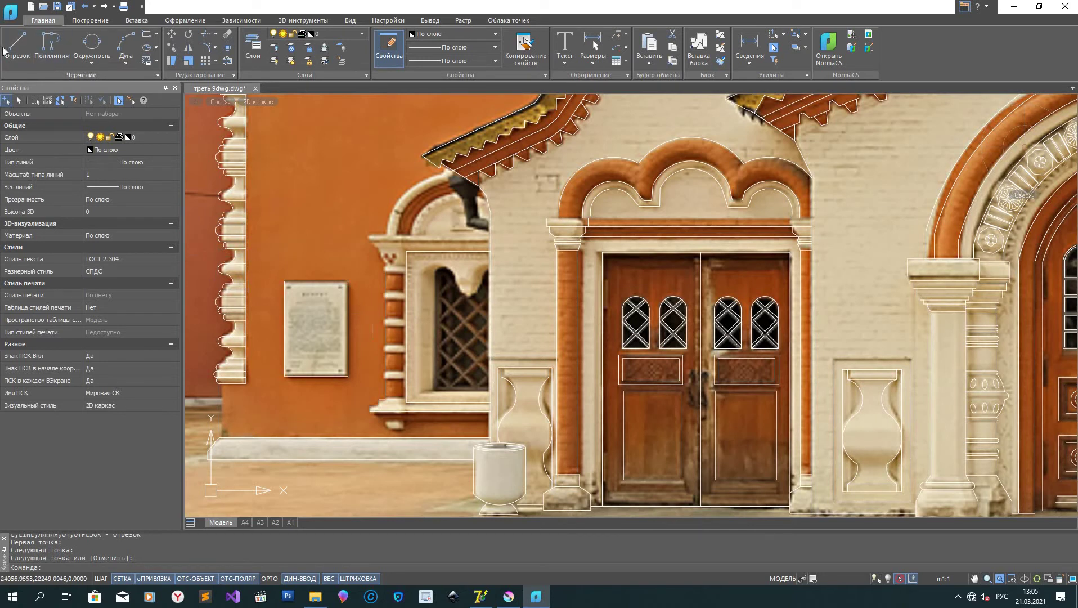
# Step: Draw a horizontal line about 871 units long from the window frame to the column's outer edge, along the top of the first white band
pyautogui.scroll(6, 426, 306)
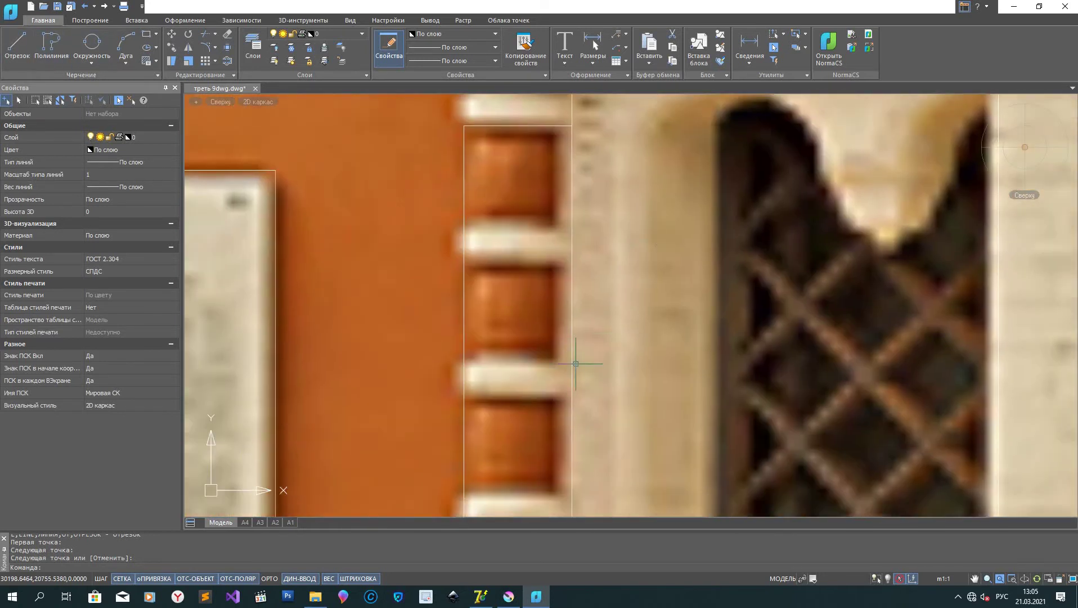
pyautogui.click(22, 50)
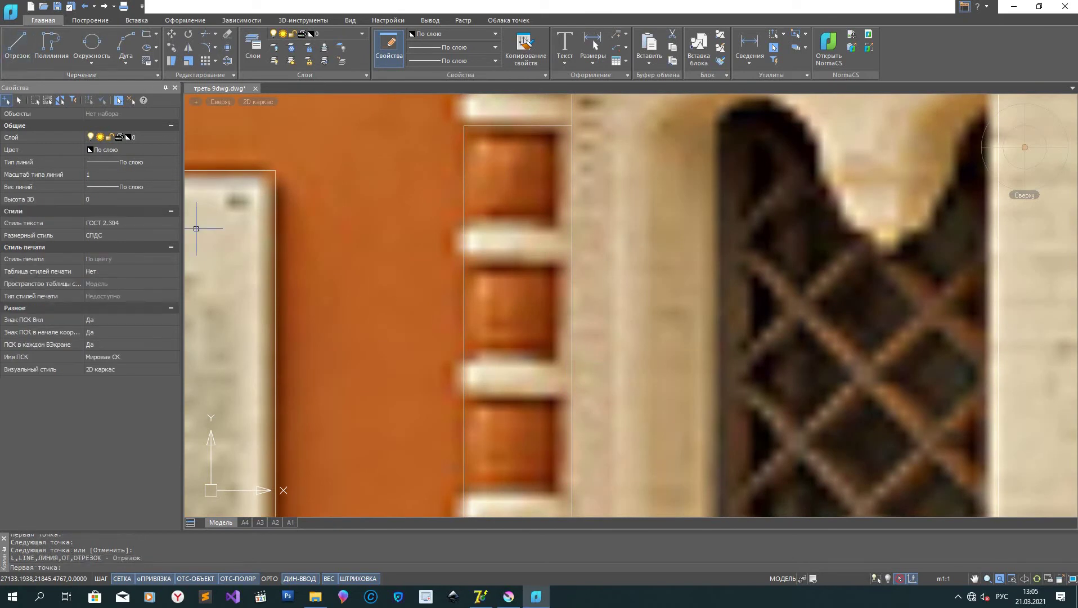
pyautogui.click(572, 125)
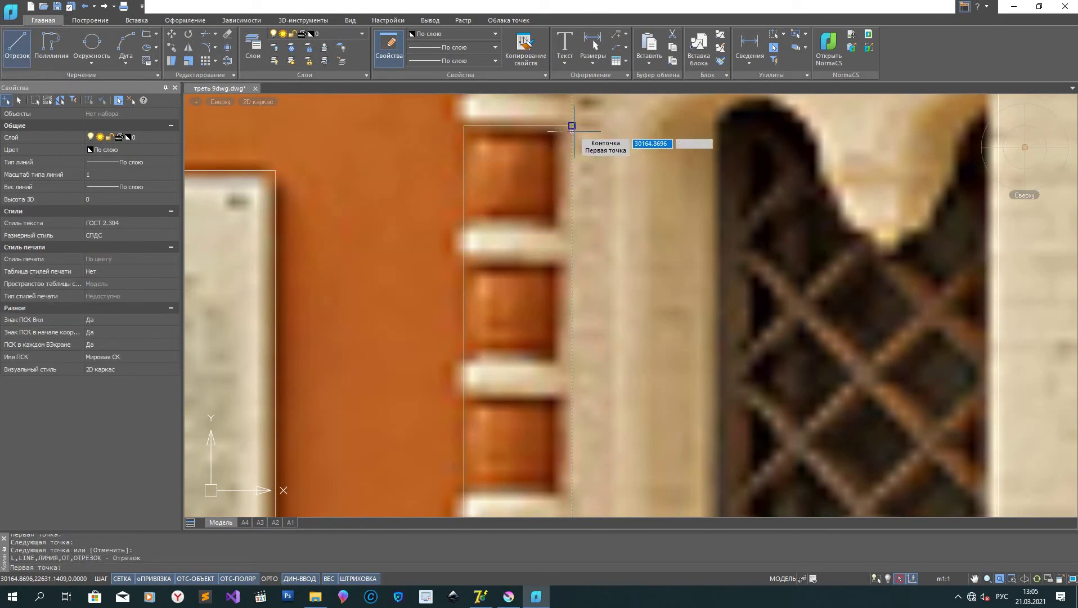
pyautogui.click(572, 226)
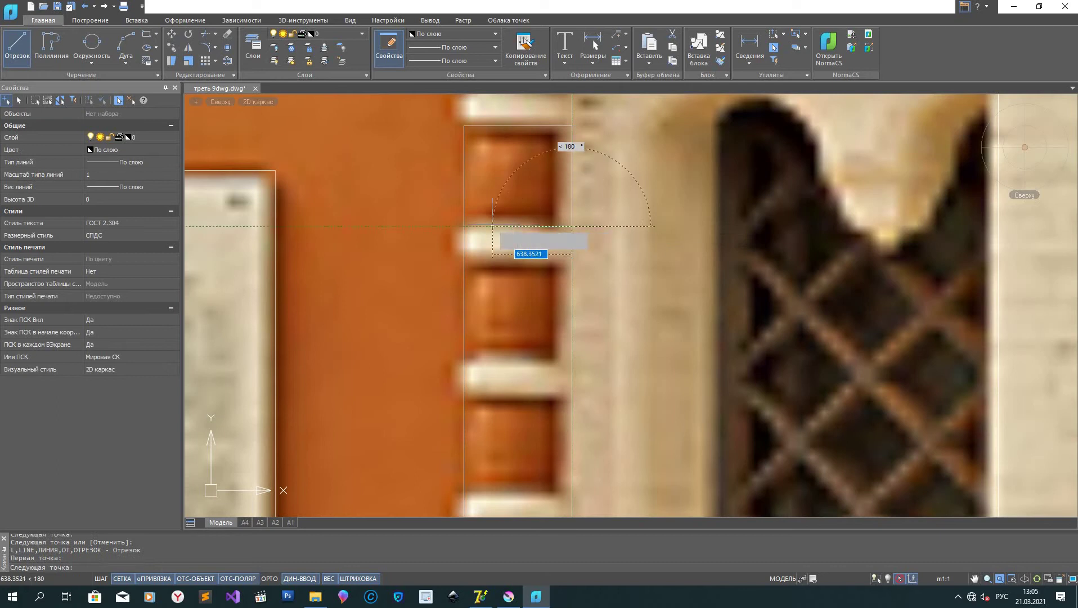
pyautogui.click(464, 227)
pyautogui.rightClick(527, 263)
pyautogui.click(554, 279)
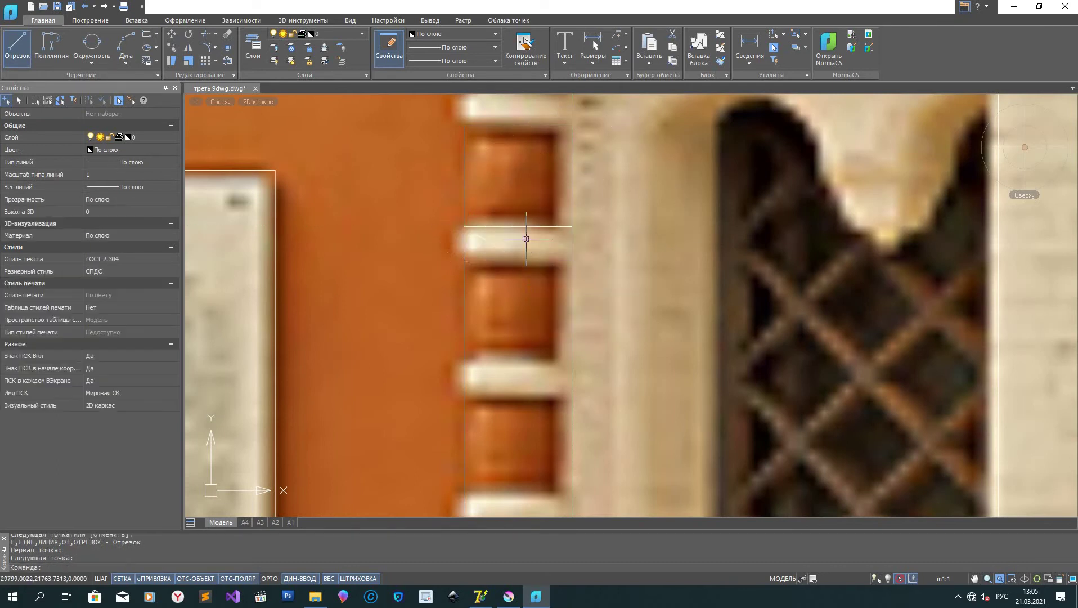
# Step: Copy the white band's top line straight down to the band's lower edge
pyautogui.click(504, 226)
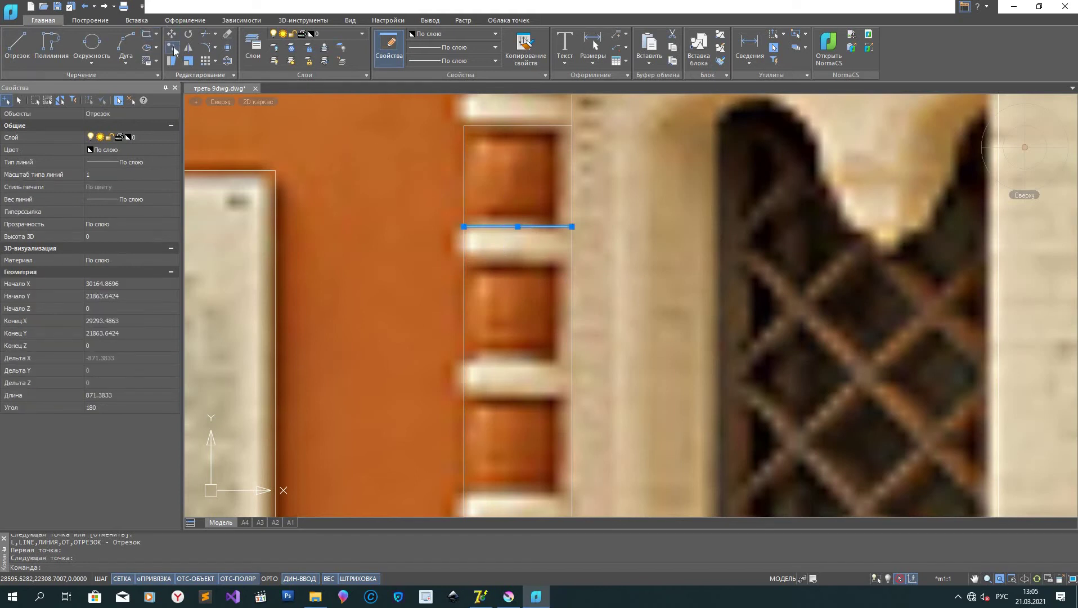
pyautogui.click(173, 50)
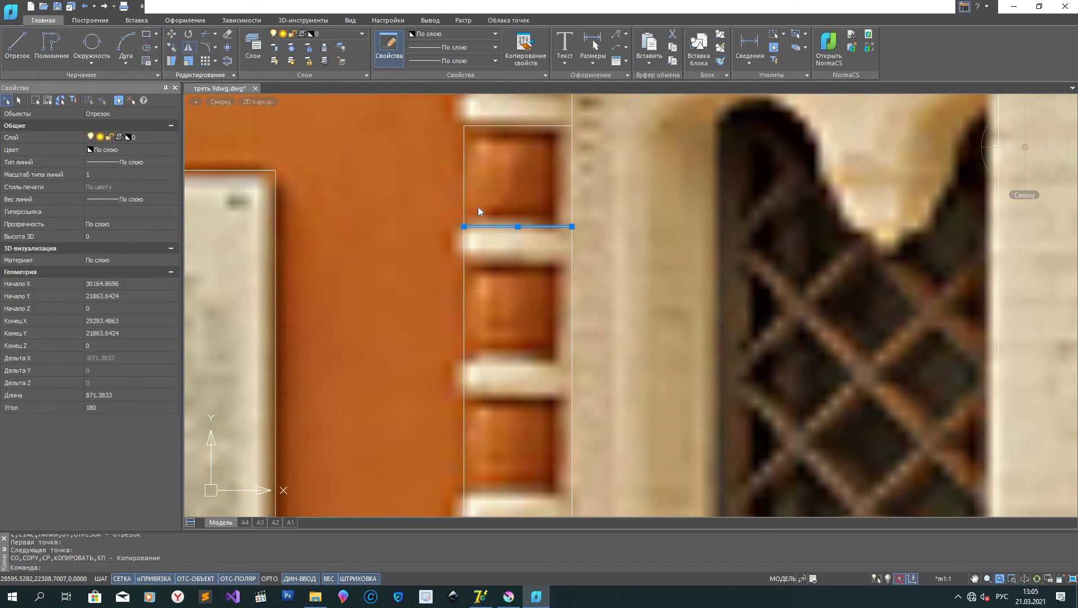
pyautogui.click(572, 227)
pyautogui.click(572, 261)
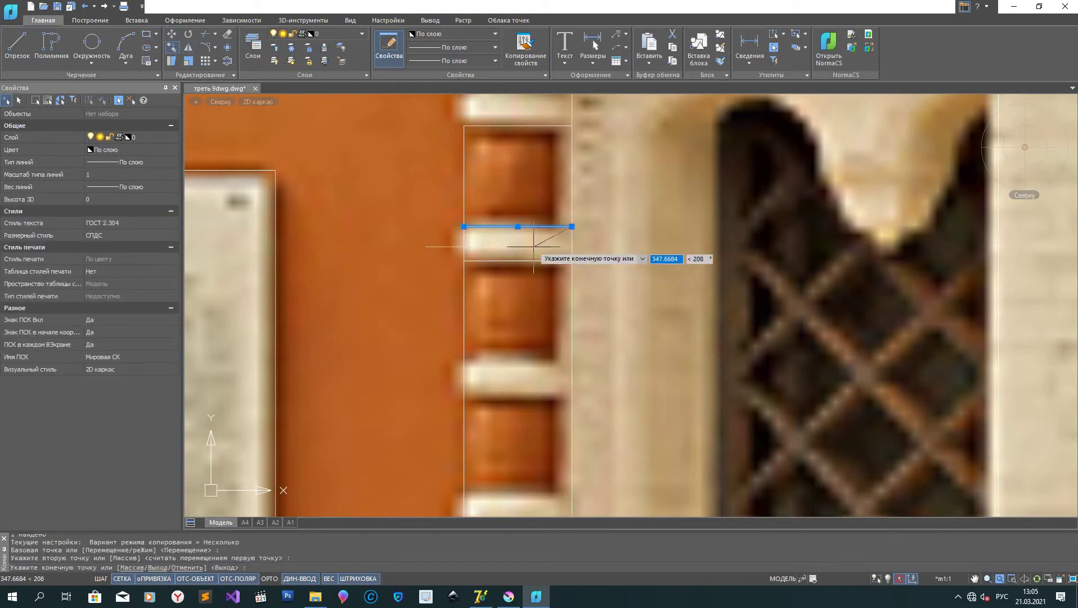
pyautogui.rightClick(544, 243)
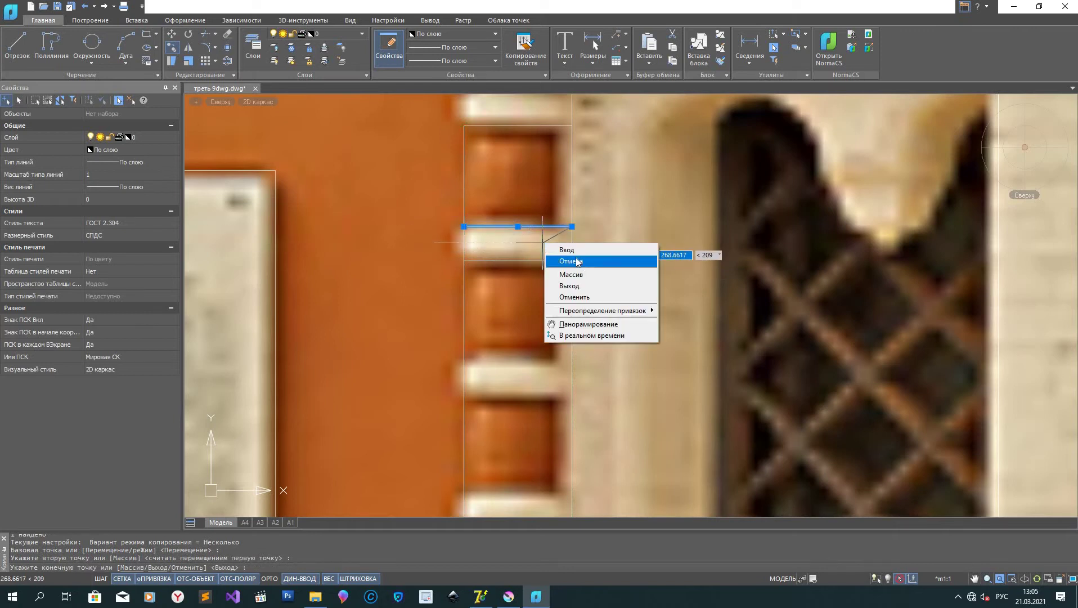
pyautogui.click(577, 261)
# Step: Try a two-point circle at the outer end of the first white band and erase it
pyautogui.click(91, 62)
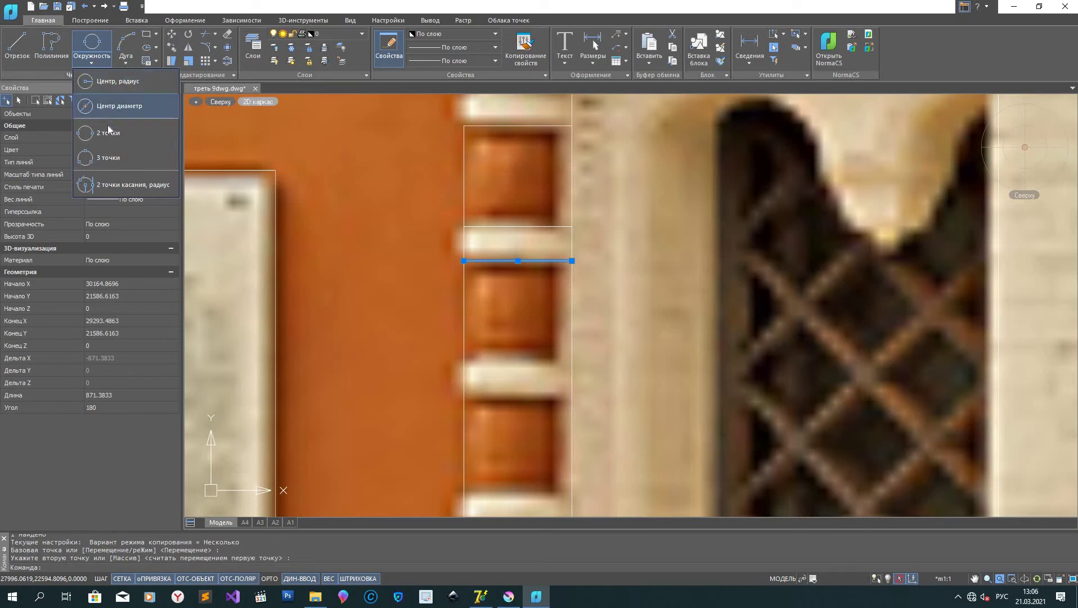
pyautogui.click(464, 227)
pyautogui.click(464, 264)
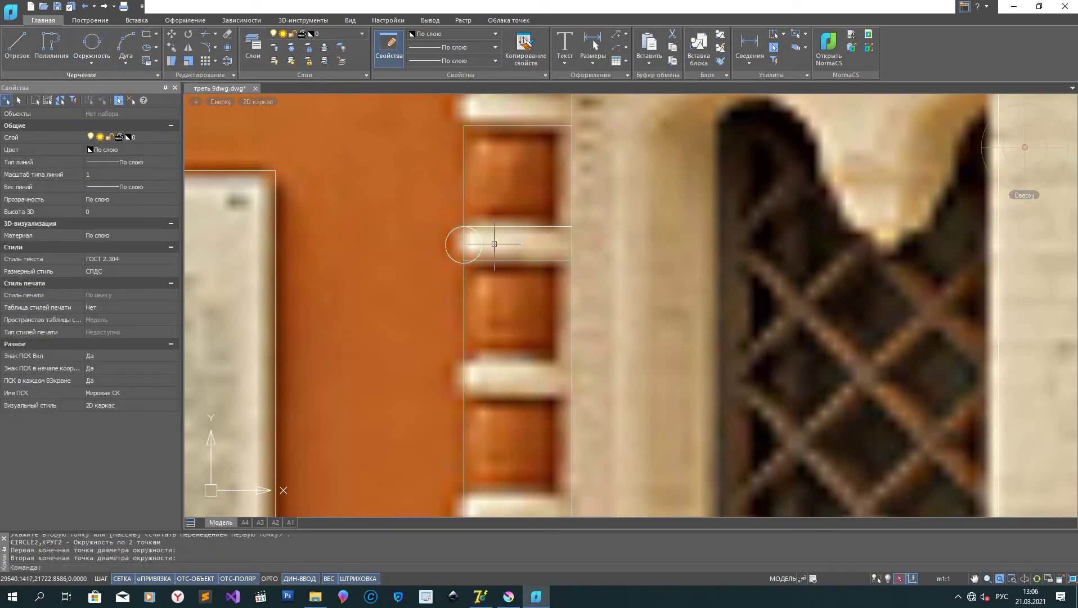
pyautogui.scroll(3, 464, 273)
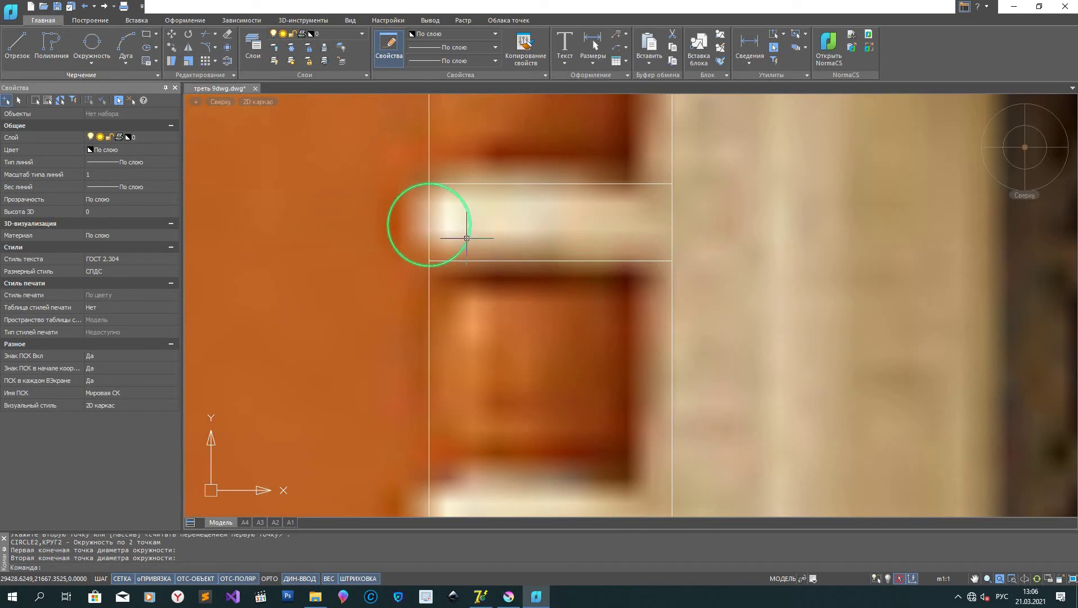
pyautogui.click(468, 234)
pyautogui.press('Delete')
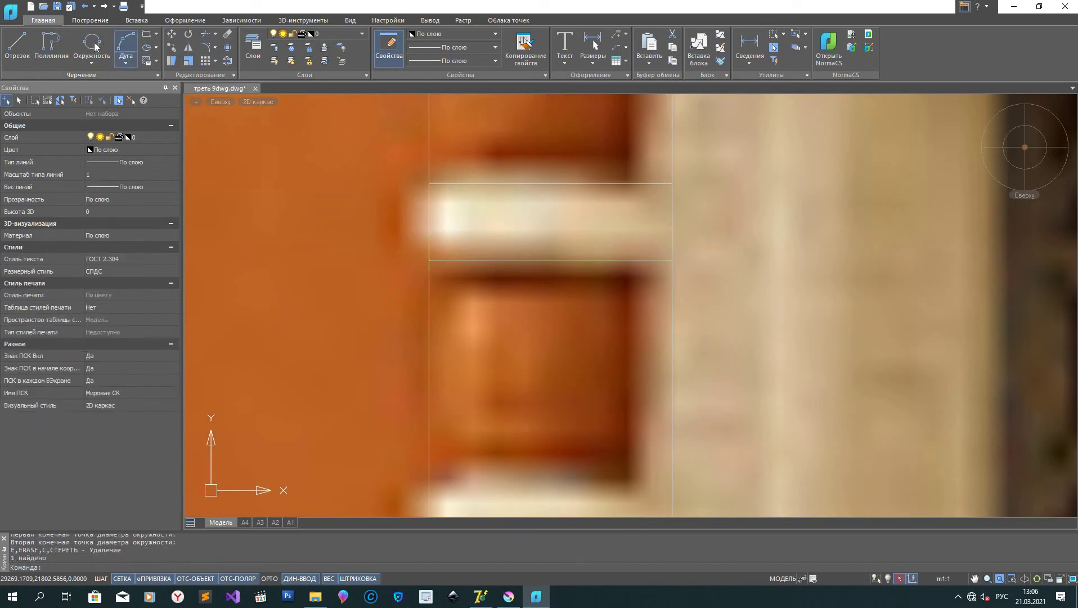
# Step: Draw a two-point circle whose diameter joins the outer endpoints of the white band's two horizontal lines
pyautogui.click(95, 47)
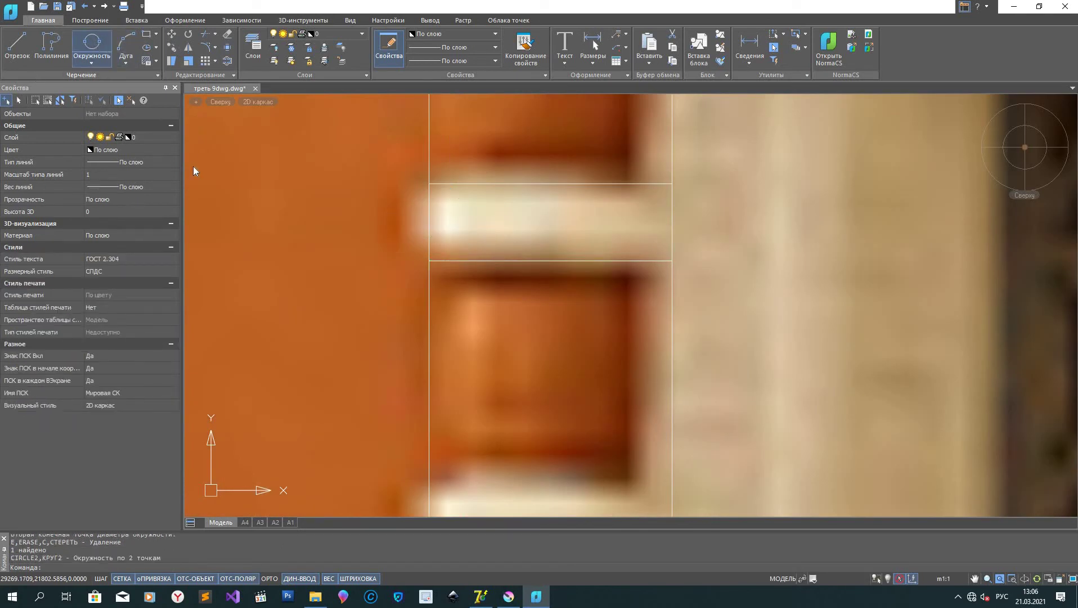
pyautogui.click(429, 183)
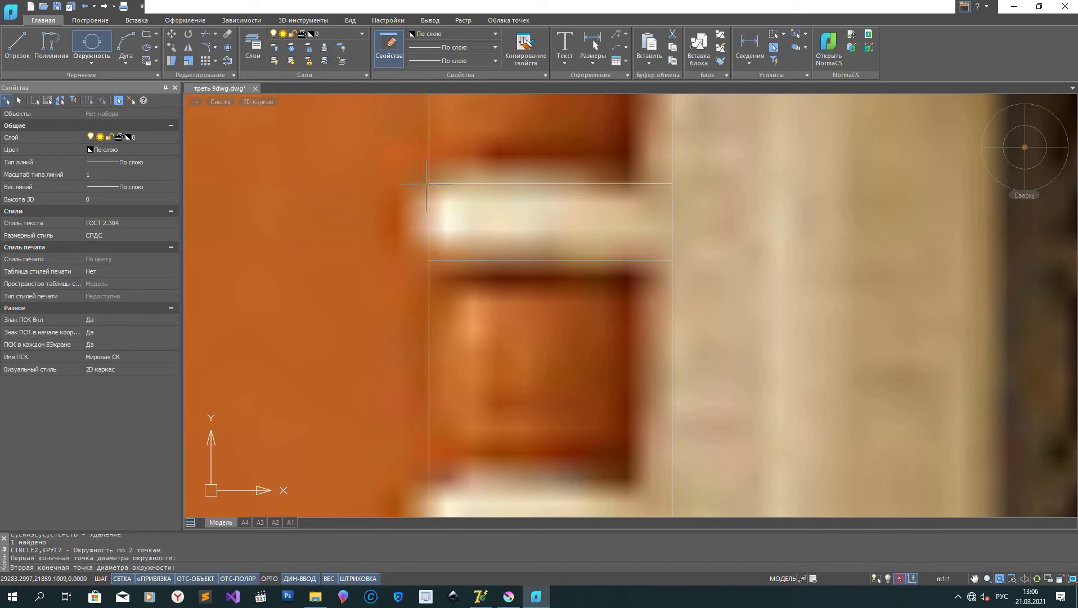
pyautogui.click(429, 261)
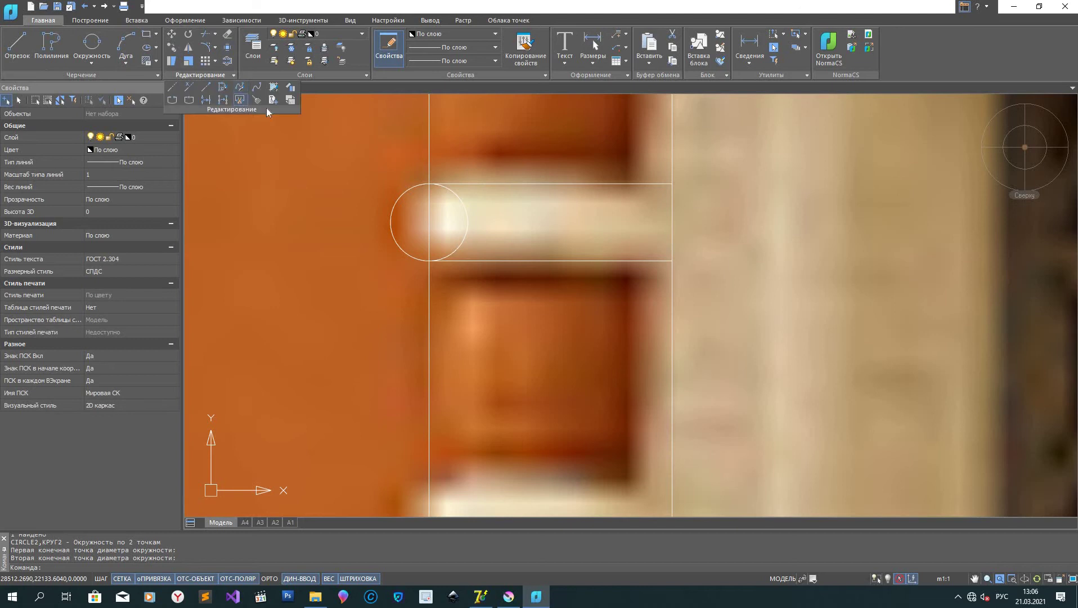
# Step: Trim the circle's inner half and the column edge segment between the band's lines, leaving a rounded band end
pyautogui.write('tr')
pyautogui.press('Return')
pyautogui.click(466, 224)
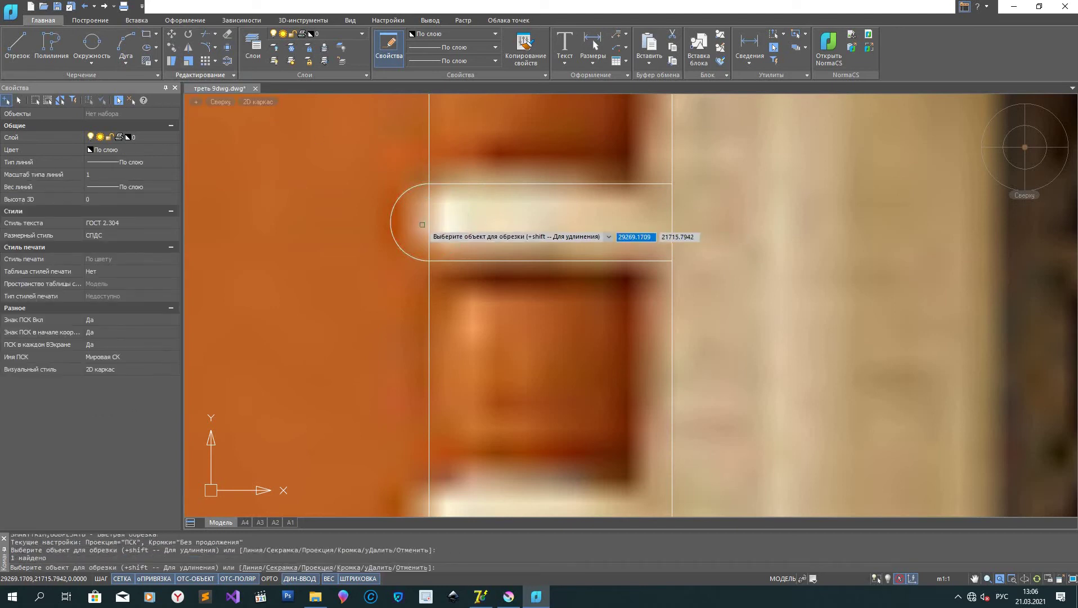
pyautogui.click(429, 221)
pyautogui.scroll(-5, 445, 220)
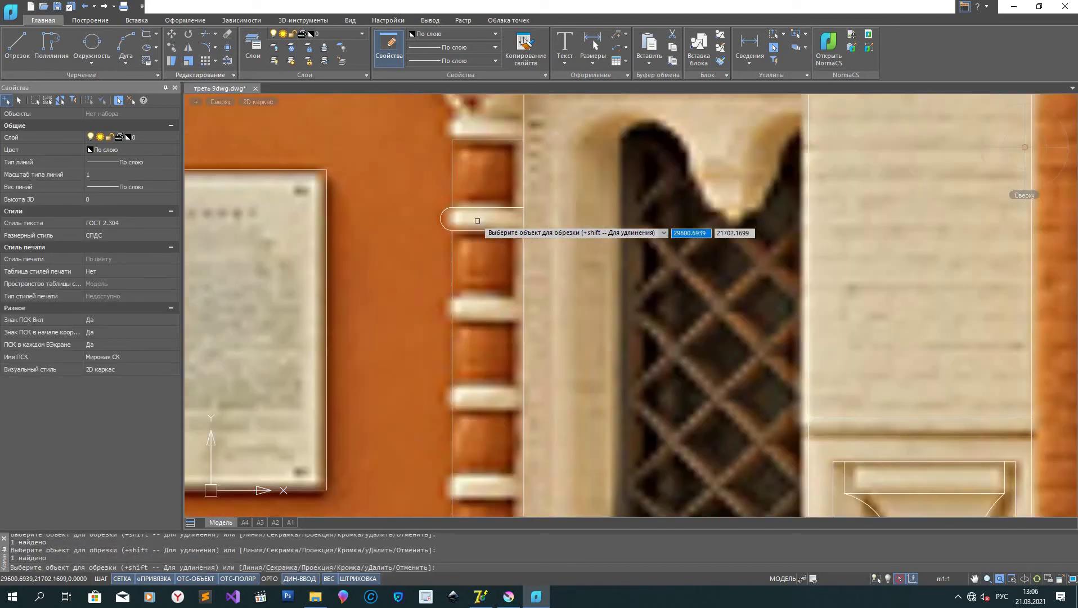
pyautogui.click(17, 48)
pyautogui.click(450, 207)
pyautogui.press('Escape')
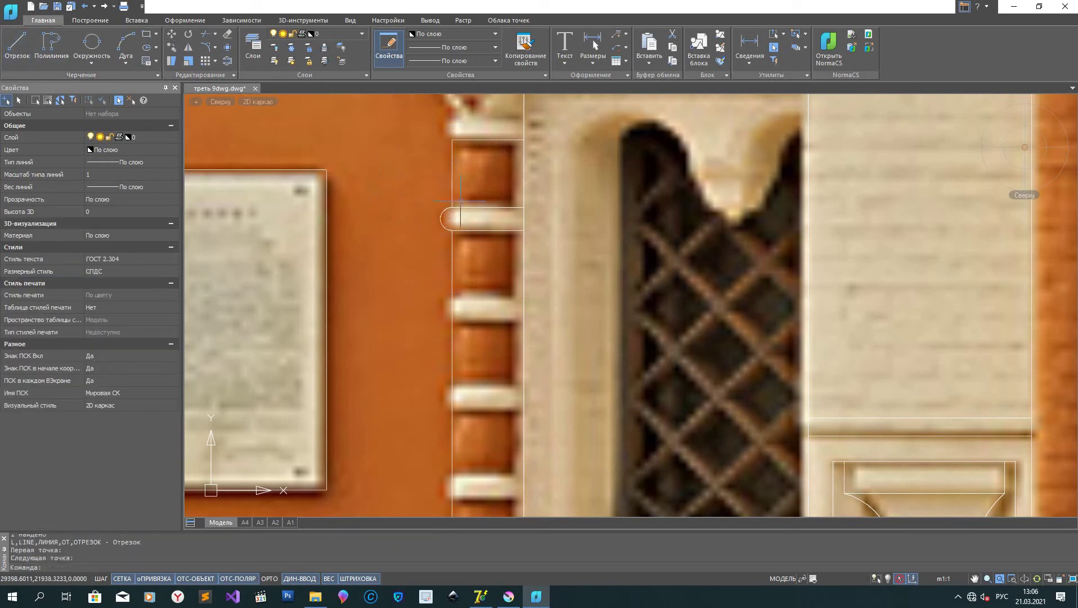
# Step: Copy the rounded white band outline straight down the column onto each of the three bands below it
pyautogui.click(484, 209)
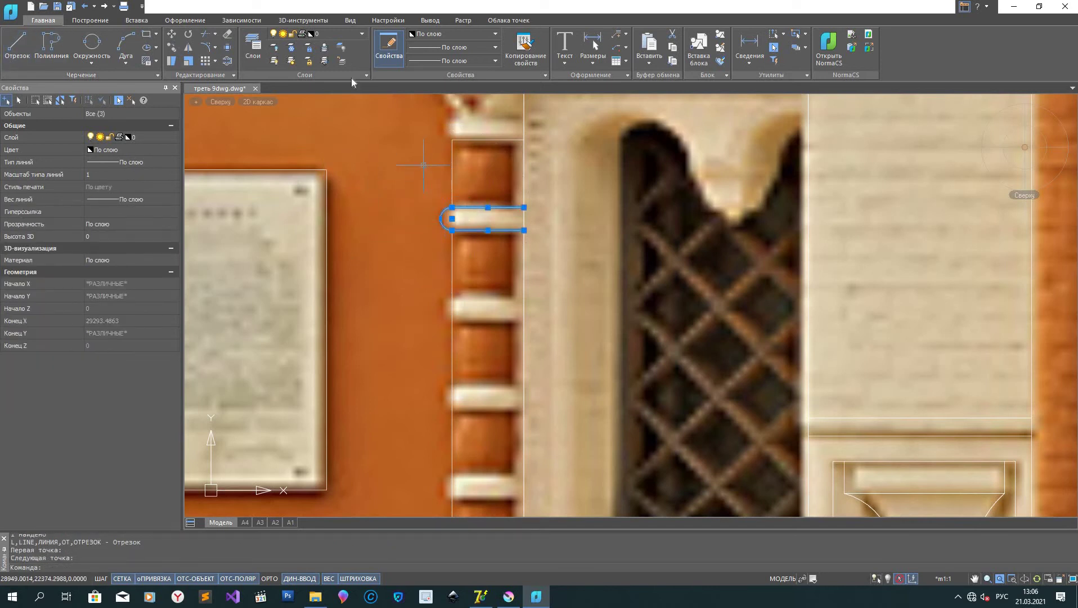
pyautogui.click(172, 36)
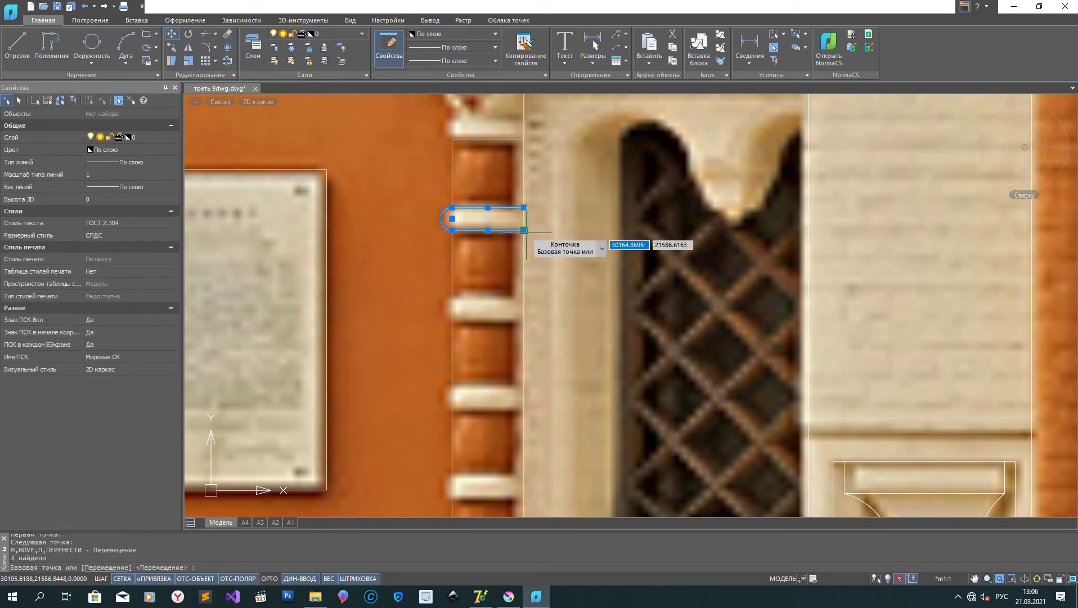
pyautogui.click(172, 47)
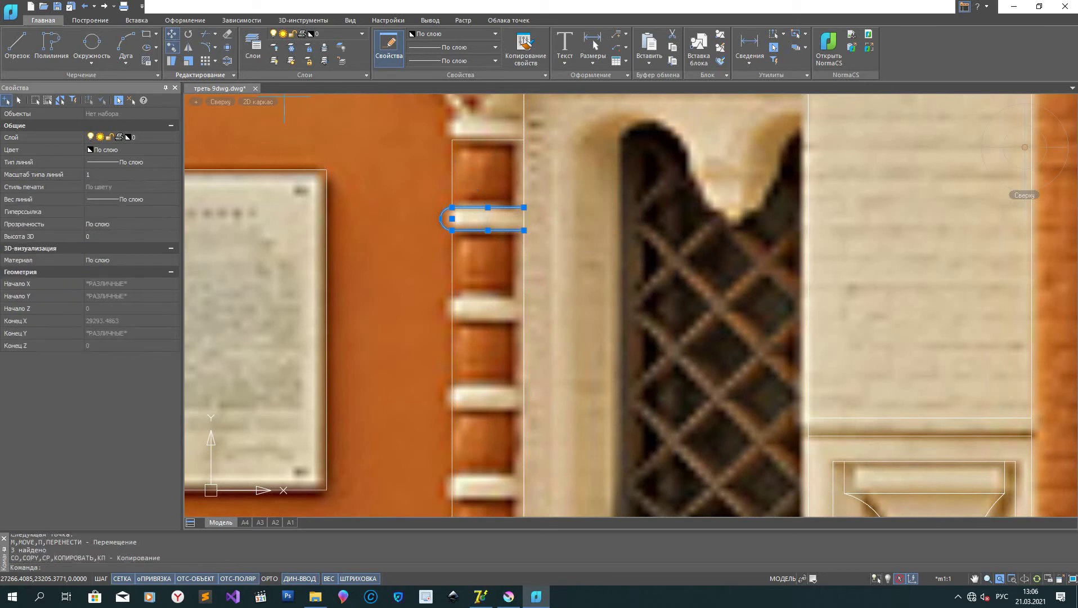
pyautogui.click(524, 230)
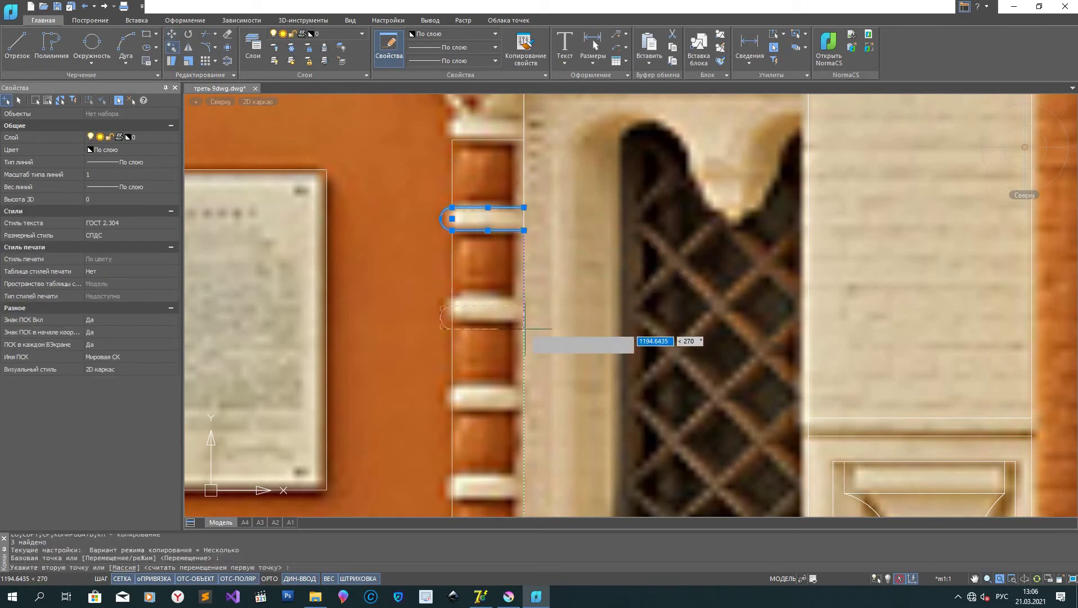
pyautogui.click(524, 321)
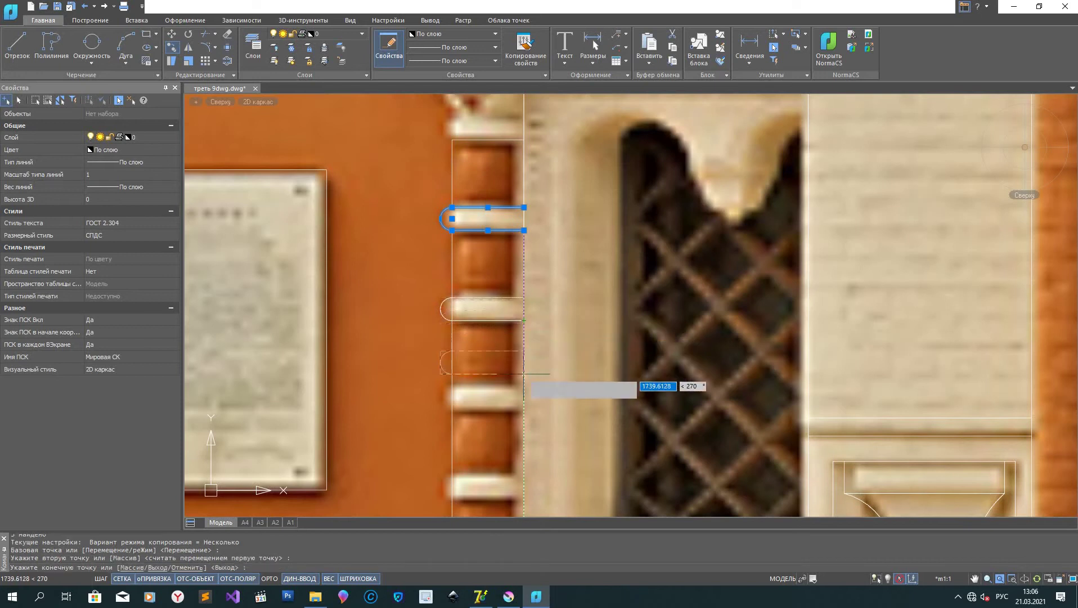
pyautogui.click(524, 410)
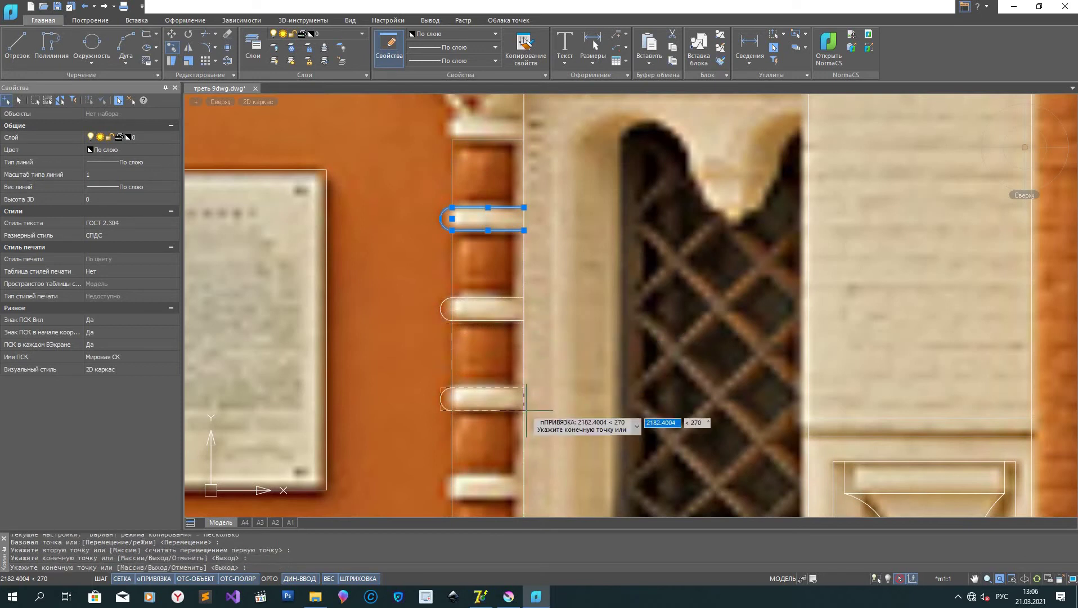
pyautogui.click(524, 501)
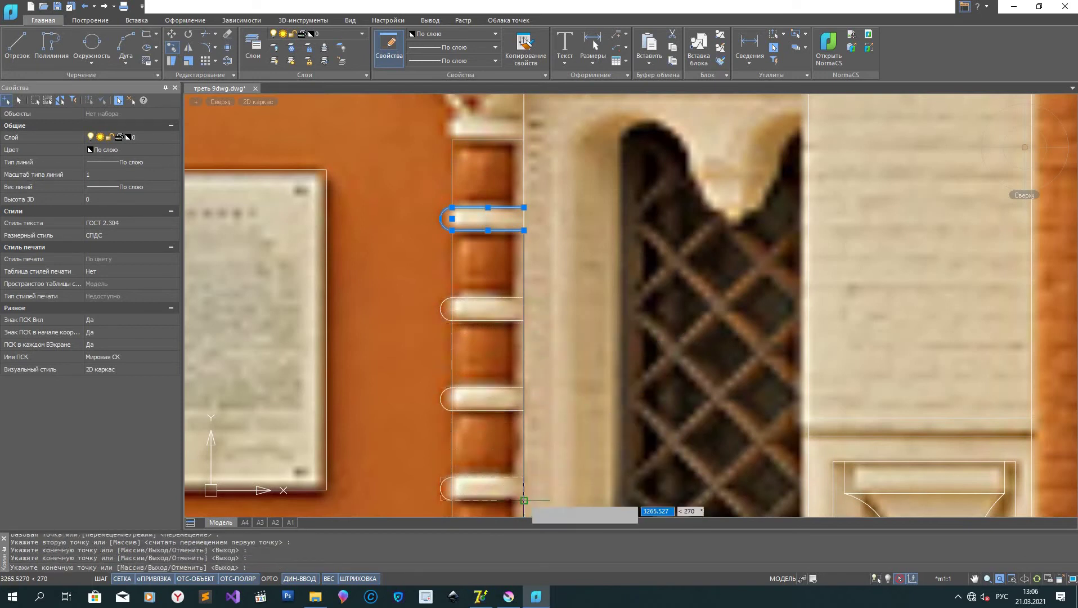
# Step: Place one more copy of the band outline on the column's topmost white band and finish copying
pyautogui.moveTo(471, 517)
pyautogui.mouseDown(button='middle')
pyautogui.moveTo(465, 296)
pyautogui.moveTo(453, 389)
pyautogui.moveTo(421, 488)
pyautogui.mouseUp(button='middle')
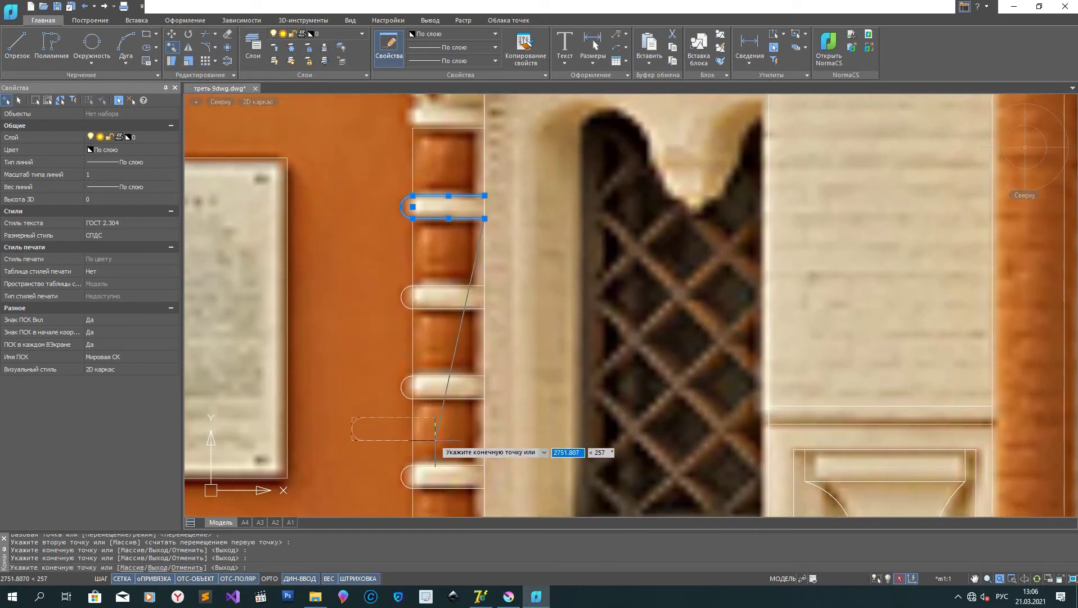
pyautogui.moveTo(447, 94); pyautogui.dragTo(435, 248, button='middle')
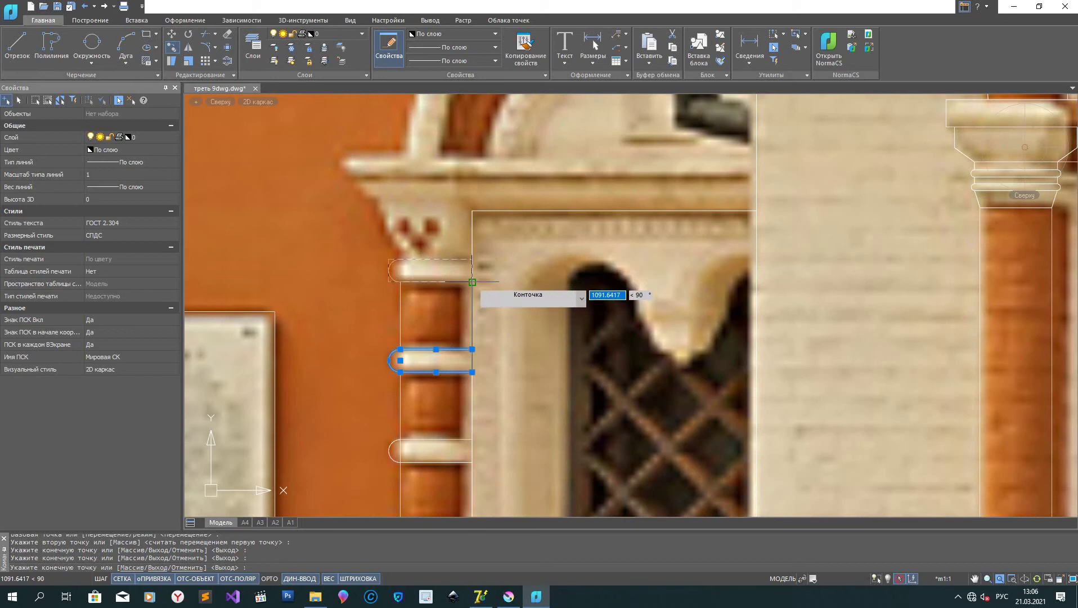
pyautogui.rightClick(303, 245)
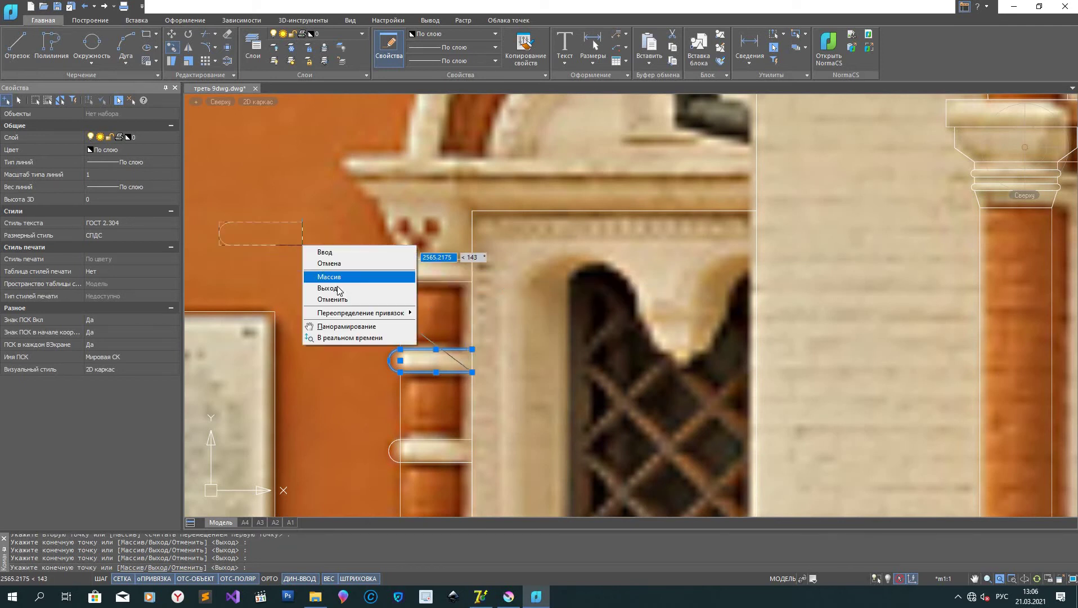
pyautogui.click(326, 263)
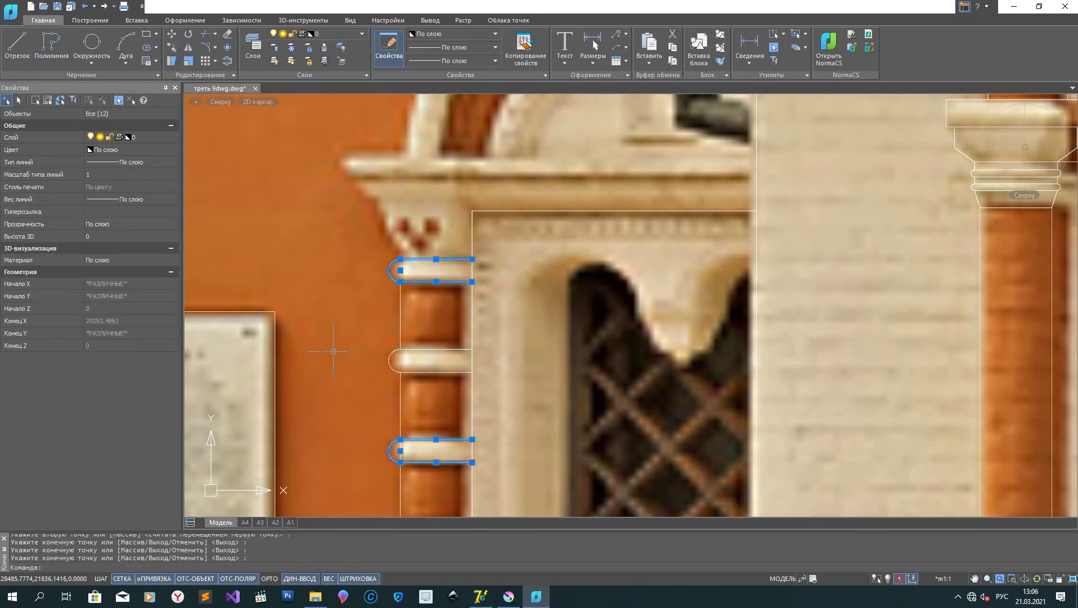
# Step: Trim the column's outer edge line inside the copied bands so their rounded ends stay open
pyautogui.click(205, 34)
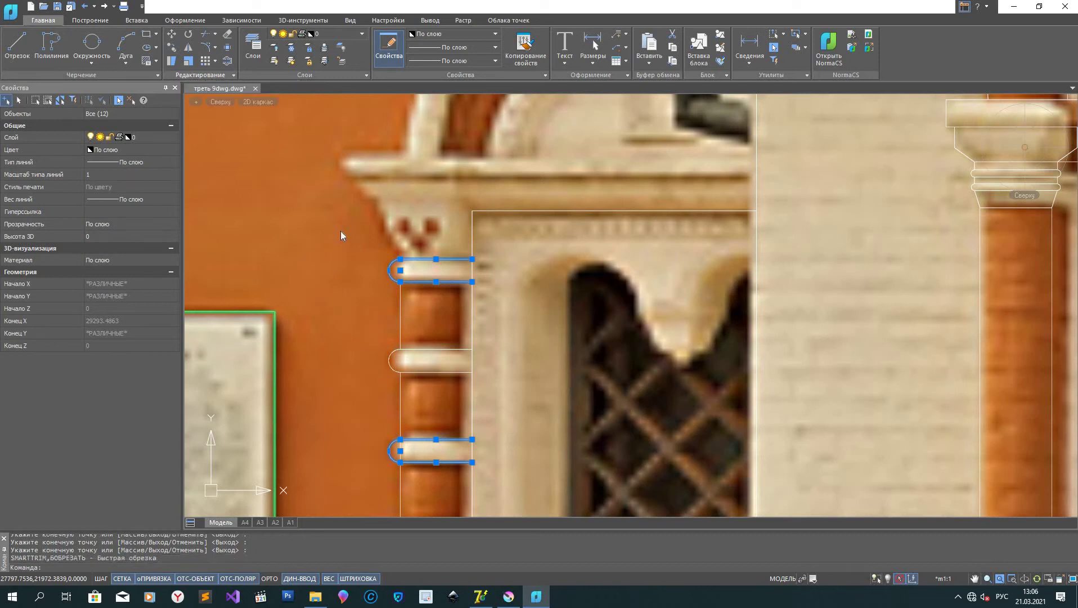
pyautogui.moveTo(413, 482); pyautogui.dragTo(399, 256, button='middle')
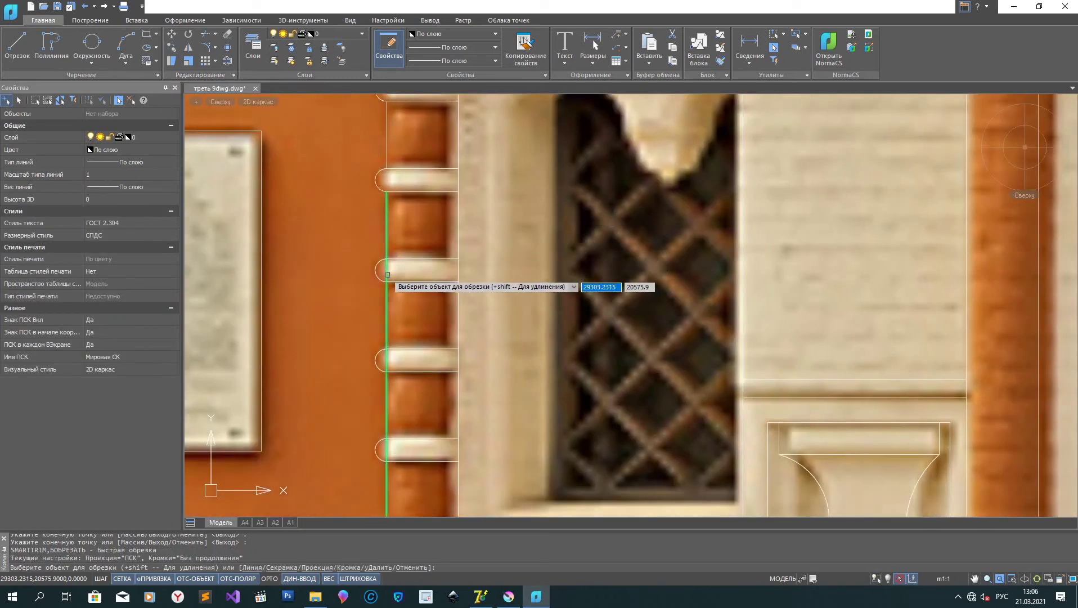
pyautogui.click(387, 272)
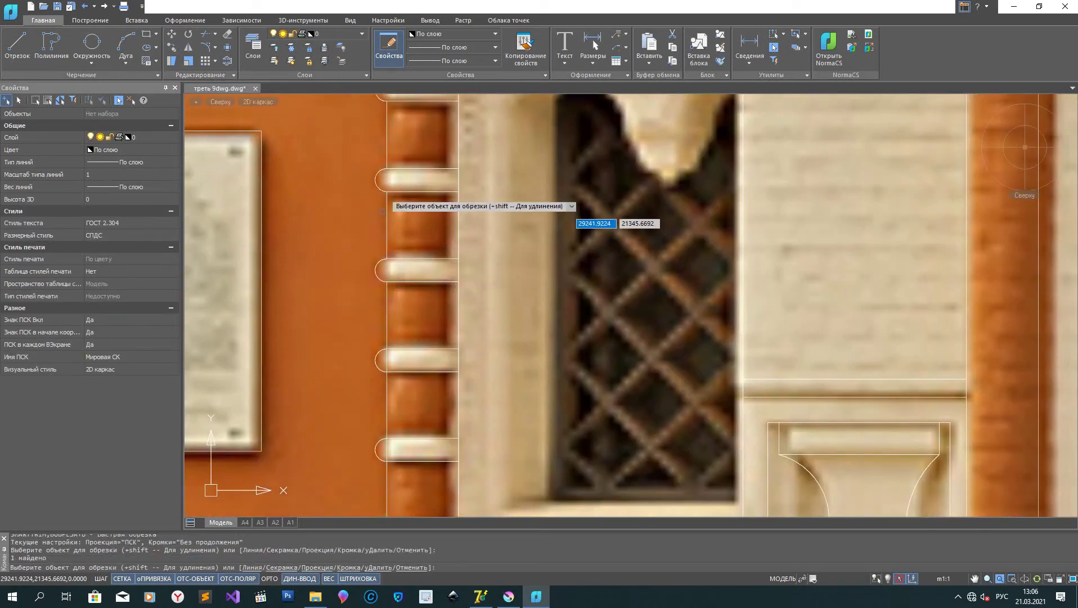
pyautogui.click(386, 359)
pyautogui.moveTo(372, 262)
pyautogui.mouseDown(button='middle')
pyautogui.moveTo(370, 306)
pyautogui.moveTo(367, 252)
pyautogui.mouseUp(button='middle')
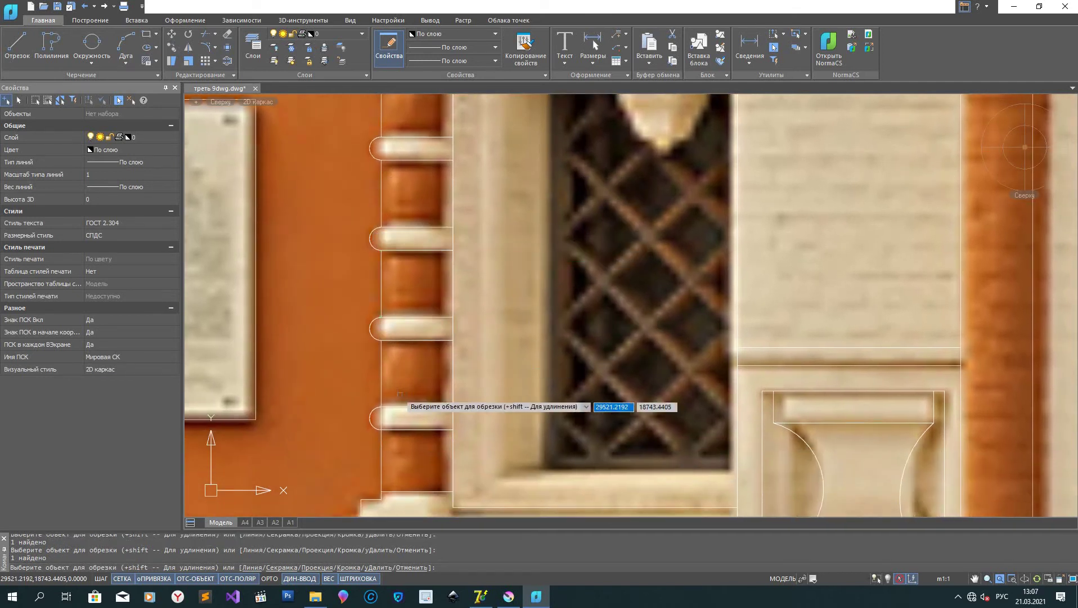
pyautogui.scroll(-5, 405, 259)
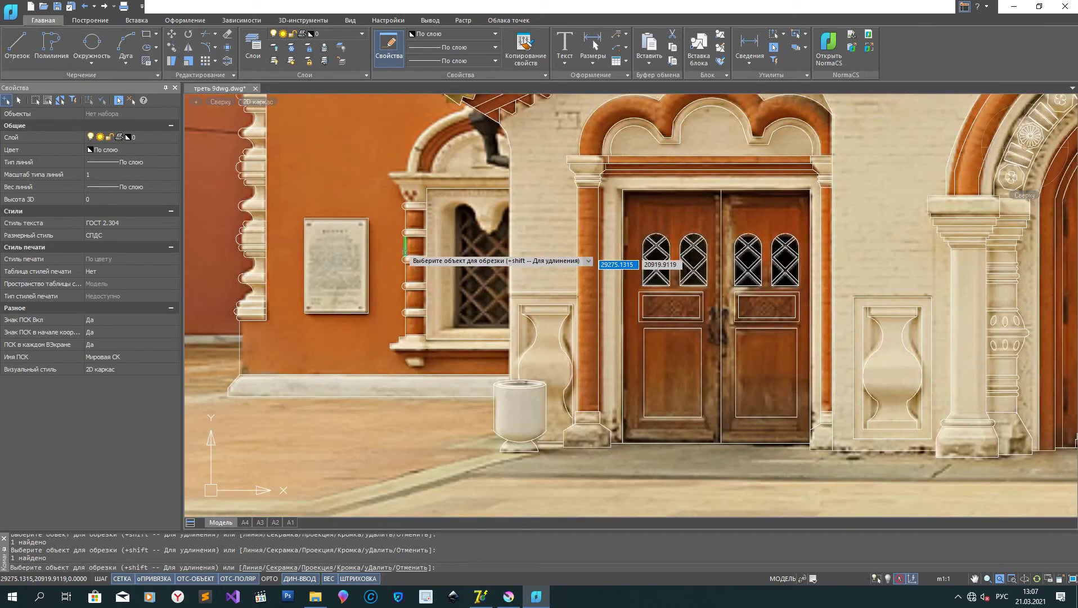
# Step: Draw a line about 124 units down from the sill's underside near its outer end, continuing horizontally to the brick wall's edge
pyautogui.click(17, 46)
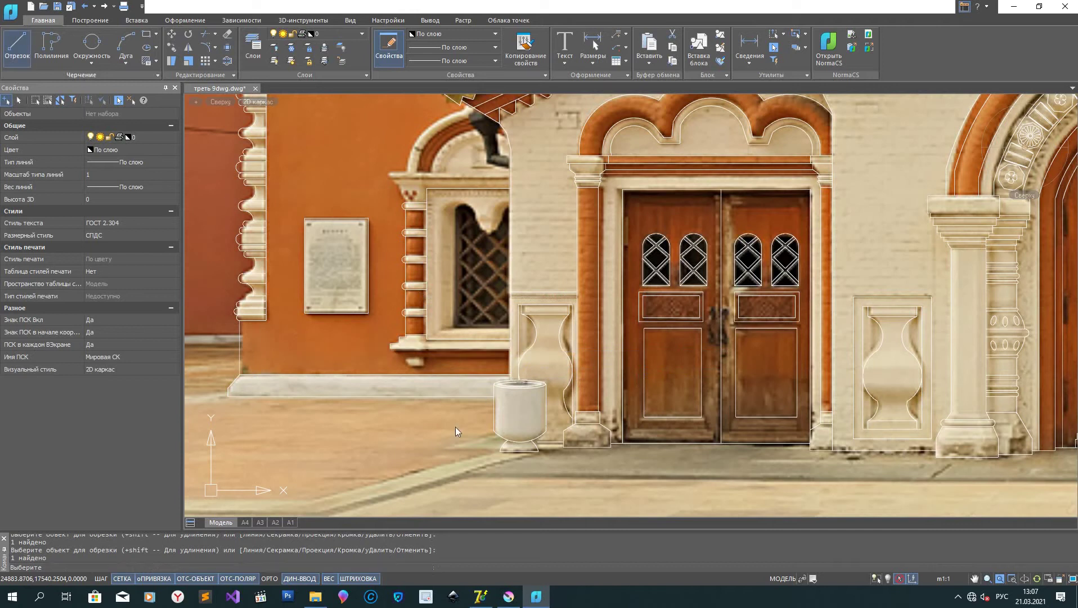
pyautogui.scroll(3, 428, 355)
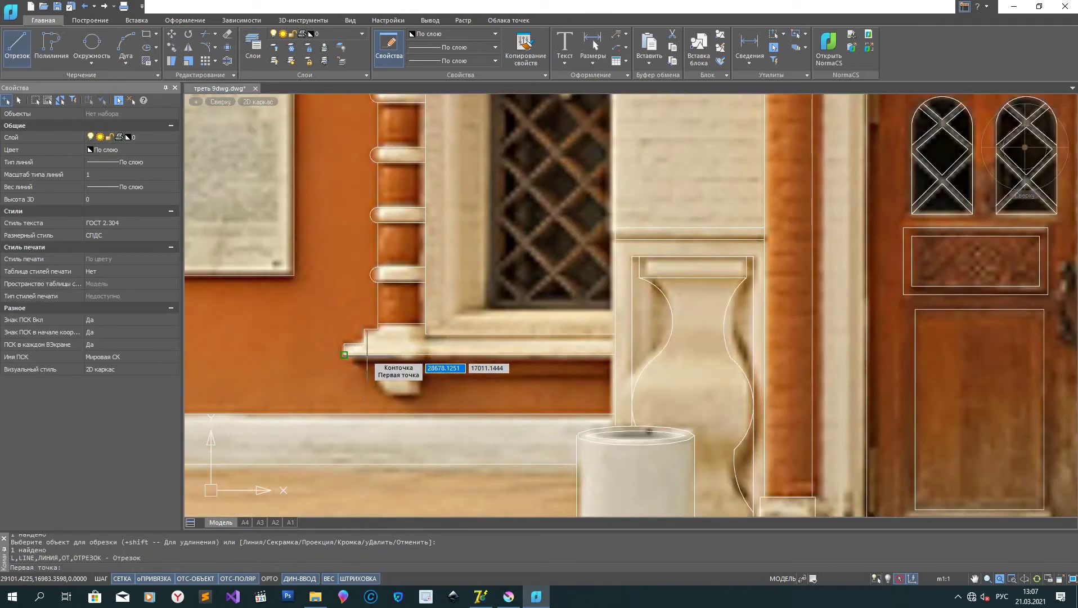
pyautogui.scroll(3, 353, 363)
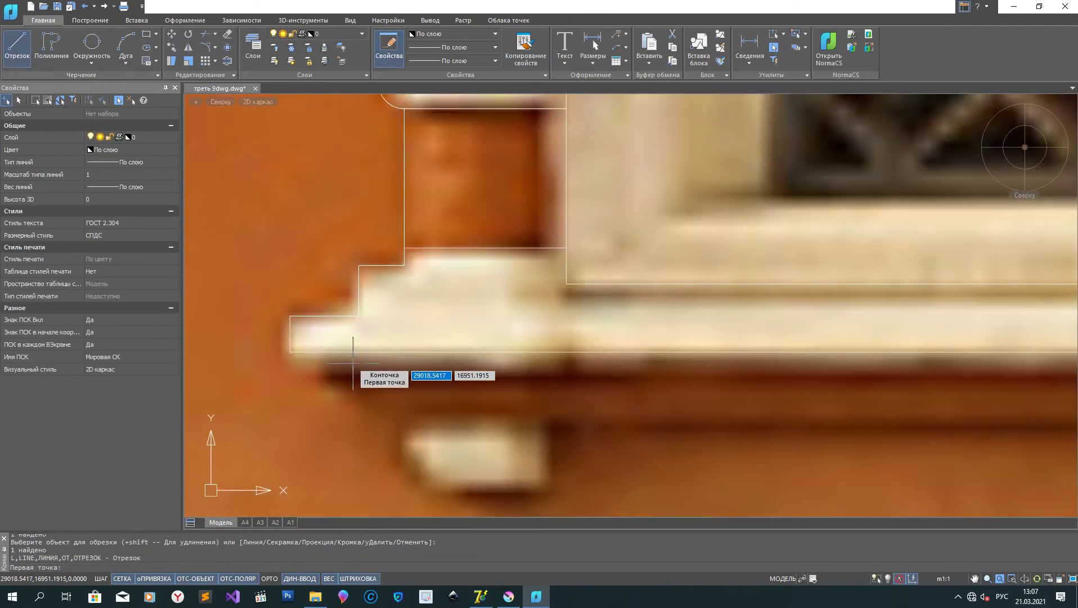
pyautogui.click(289, 352)
pyautogui.click(322, 384)
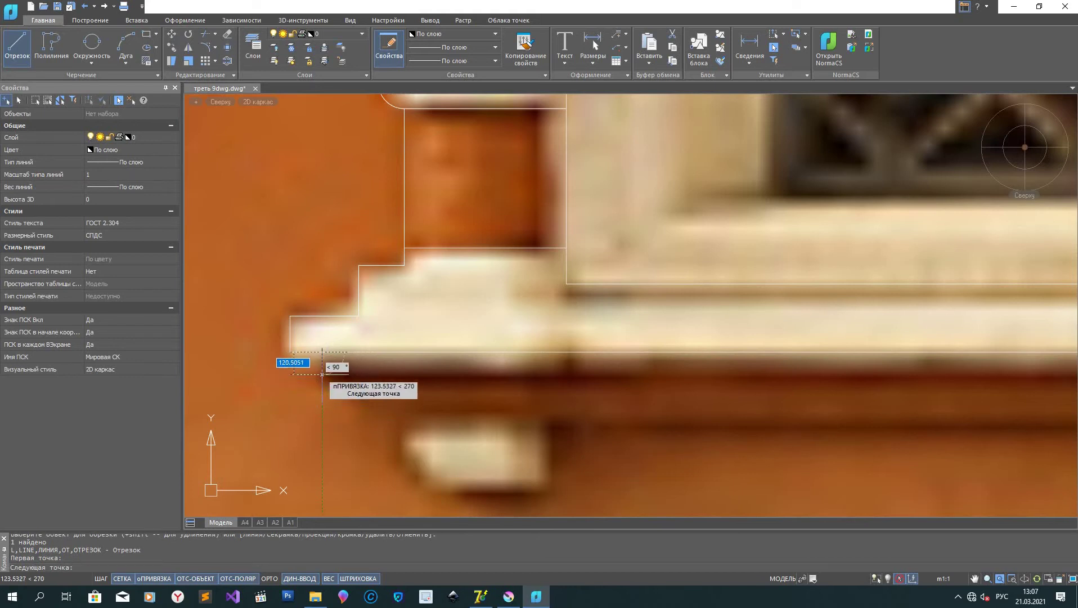
pyautogui.moveTo(773, 407); pyautogui.dragTo(410, 353, button='middle')
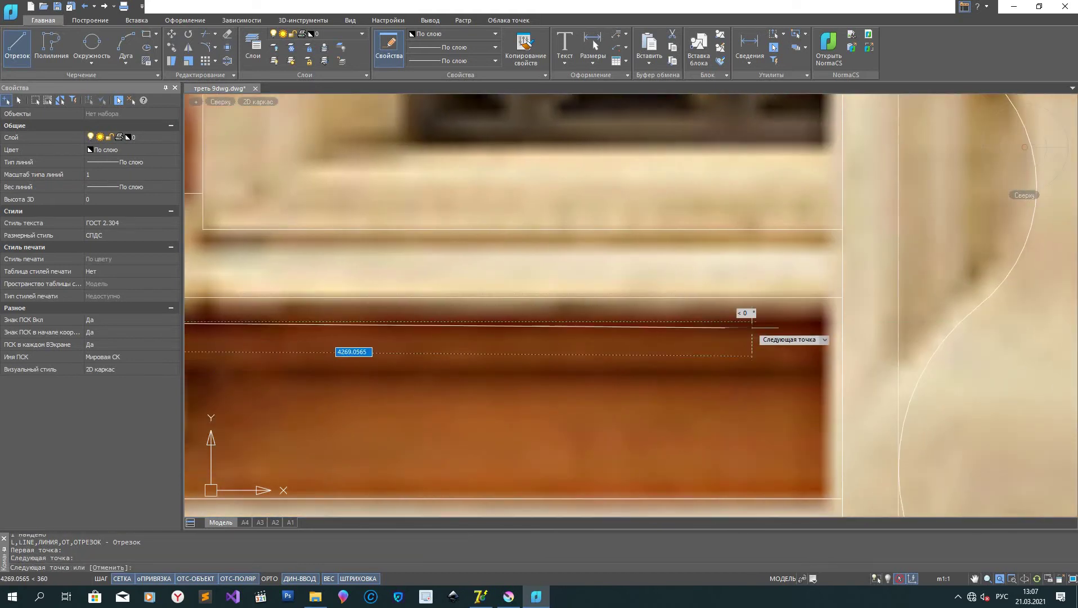
pyautogui.click(836, 322)
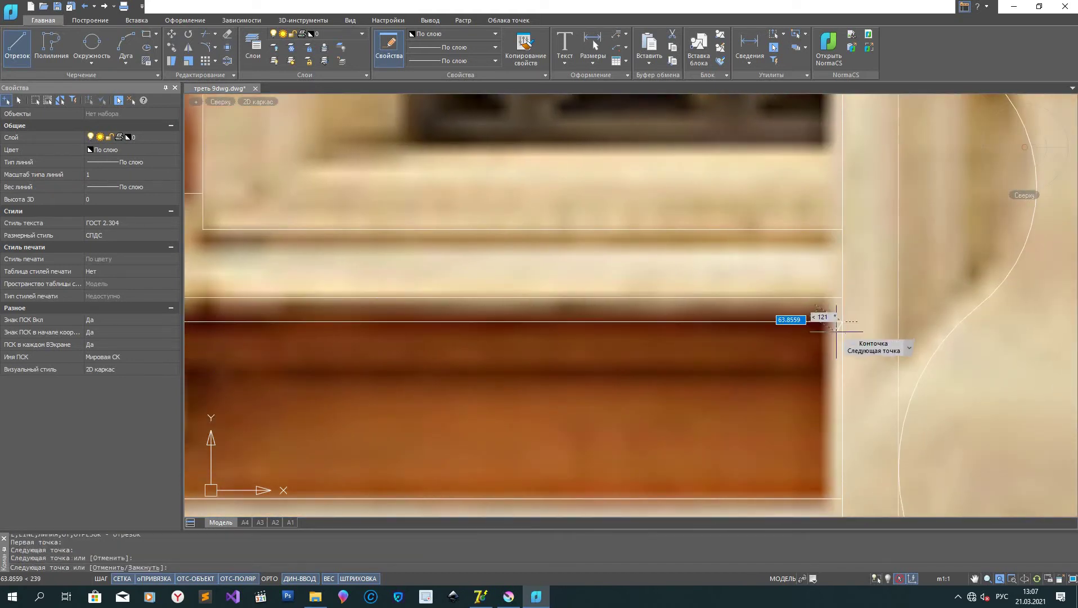
# Step: Continue the line down the wall edge, back along the dark moulding's lower edge, and up a slanted end to the line above
pyautogui.click(844, 372)
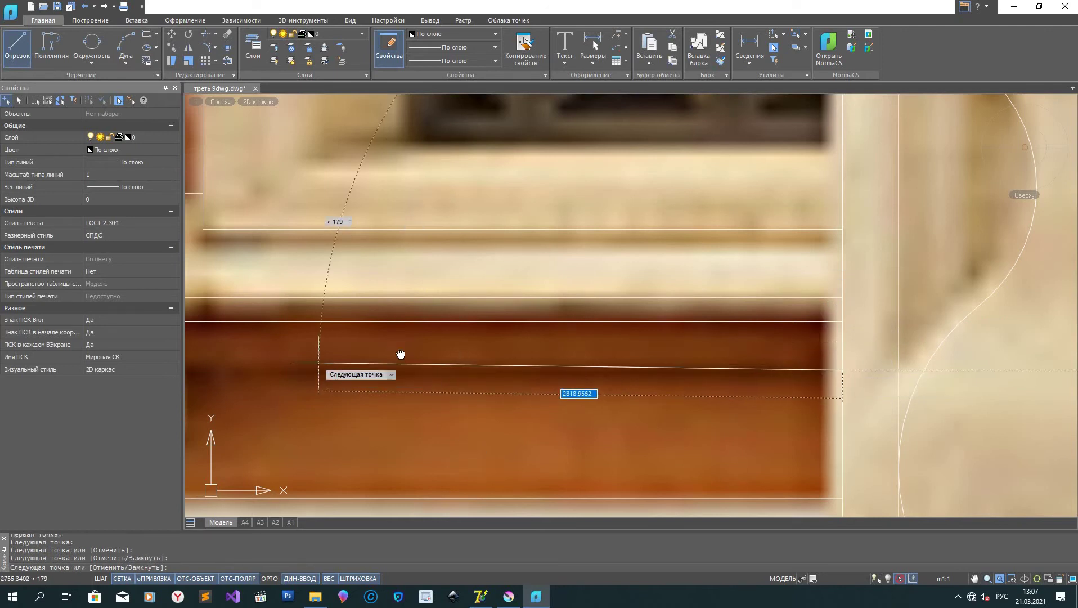
pyautogui.moveTo(312, 373); pyautogui.dragTo(723, 315, button='middle')
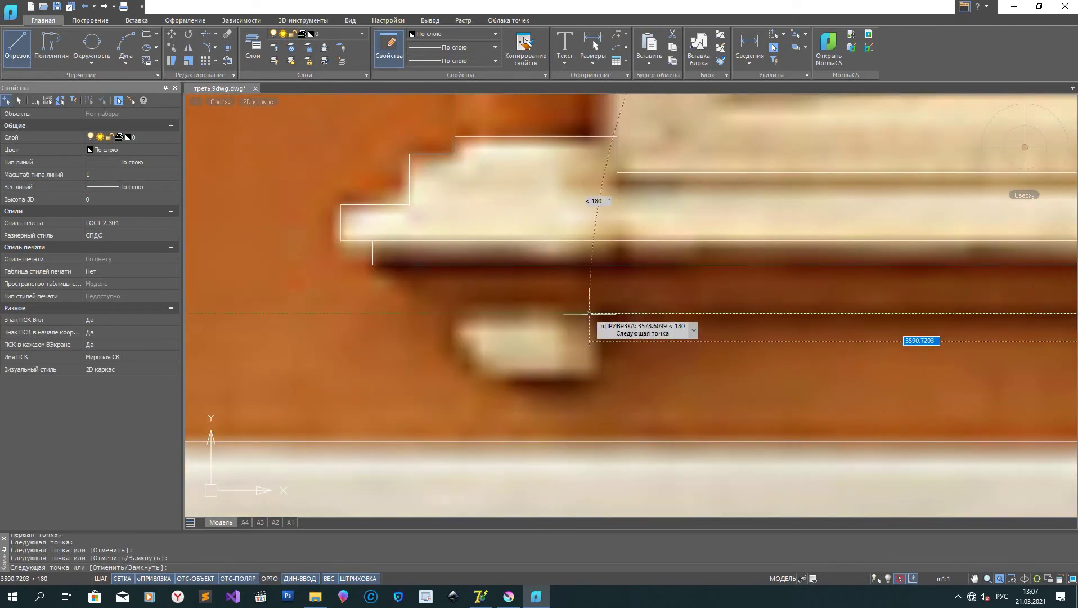
pyautogui.click(429, 313)
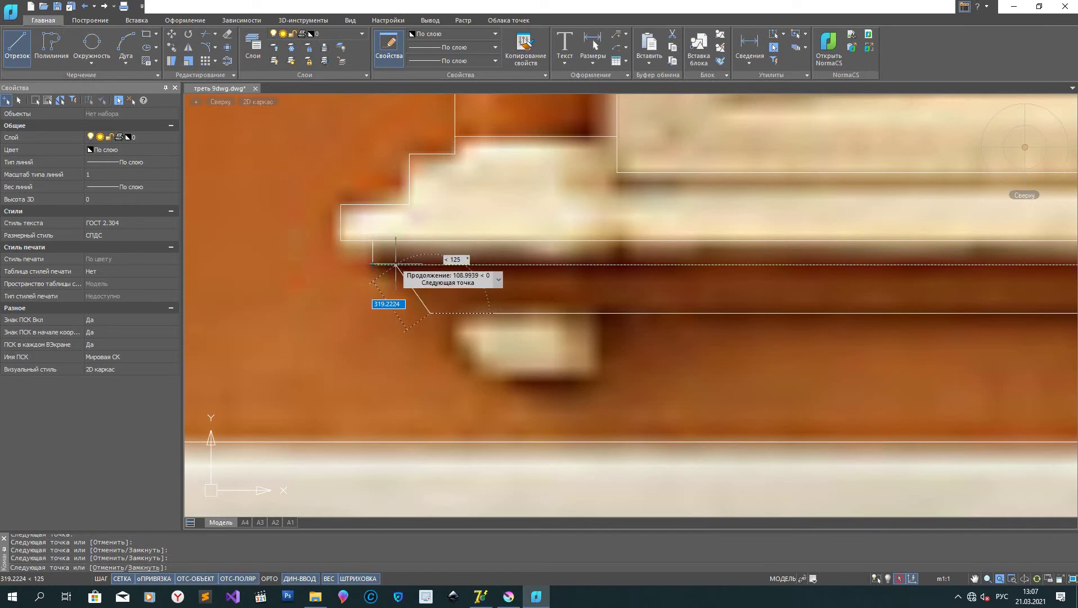
pyautogui.click(396, 265)
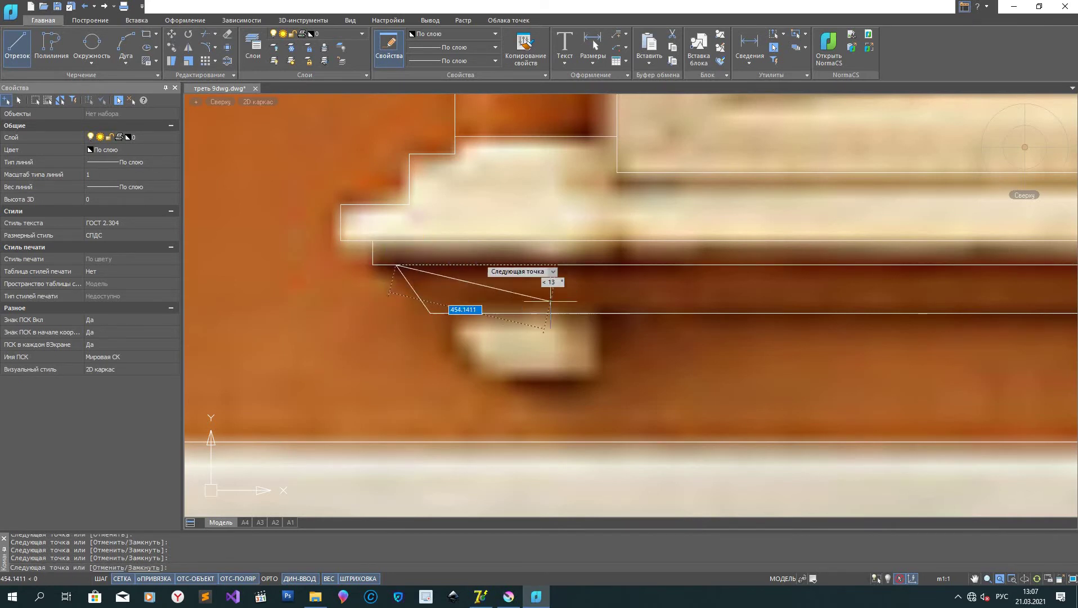
pyautogui.rightClick(511, 286)
pyautogui.click(525, 296)
pyautogui.scroll(-3, 517, 338)
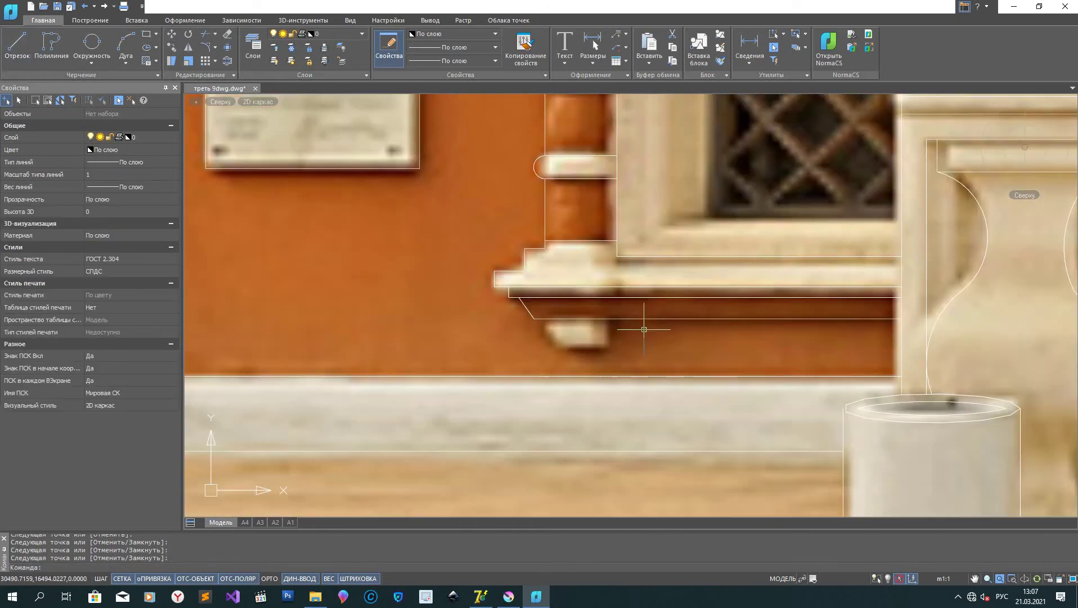
# Step: Outline the small white bracket under the sill moulding with three lines, about 715 units wide
pyautogui.moveTo(517, 366); pyautogui.dragTo(430, 347, button='middle')
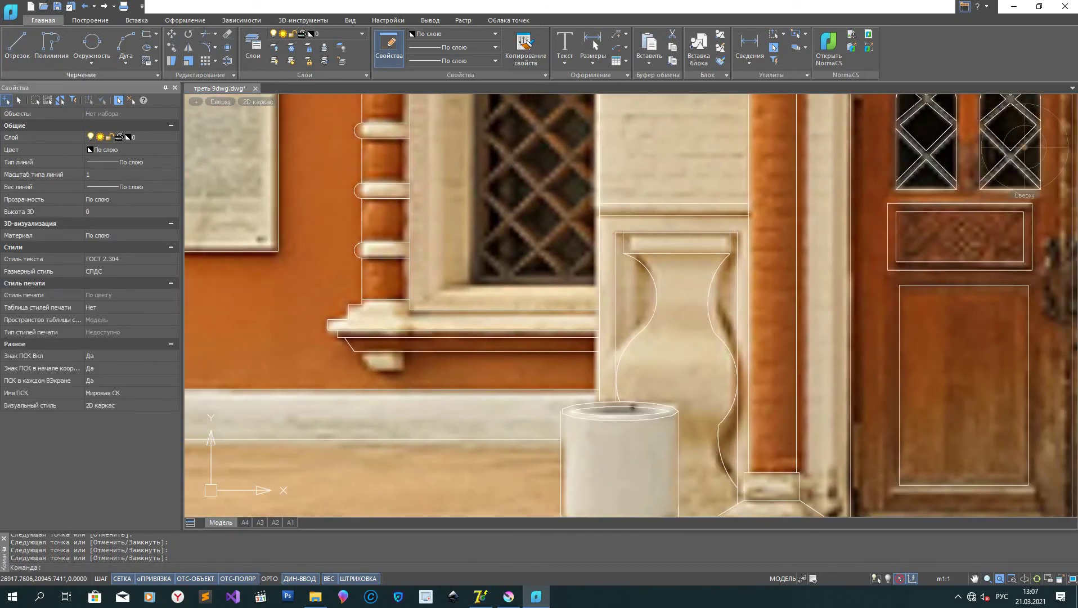
pyautogui.write('l')
pyautogui.press('Return')
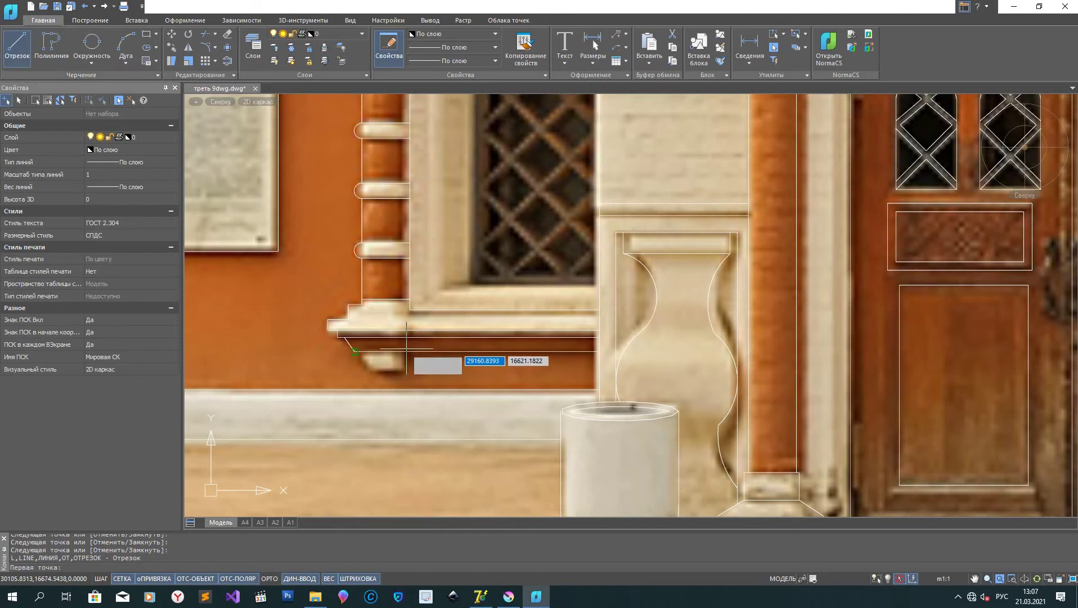
pyautogui.click(364, 351)
pyautogui.click(365, 371)
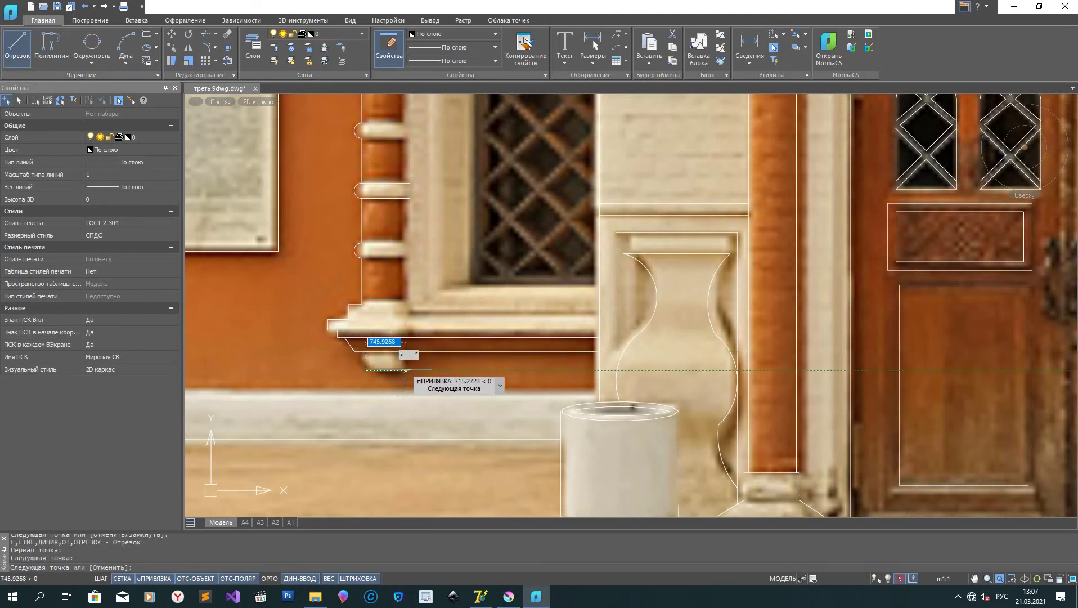
pyautogui.click(406, 371)
pyautogui.click(406, 352)
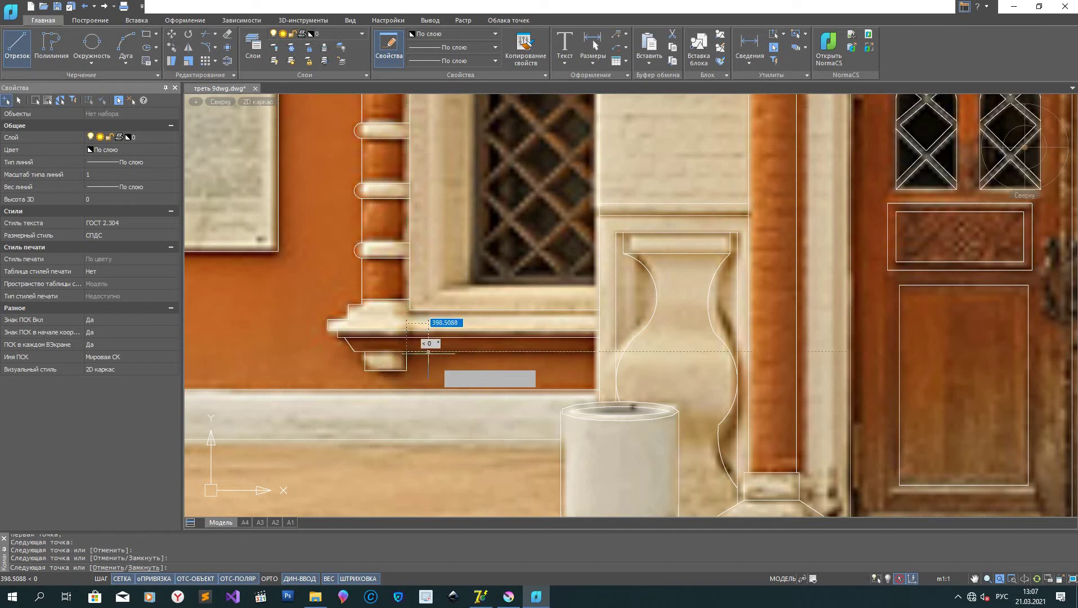
pyautogui.rightClick(437, 360)
pyautogui.click(487, 379)
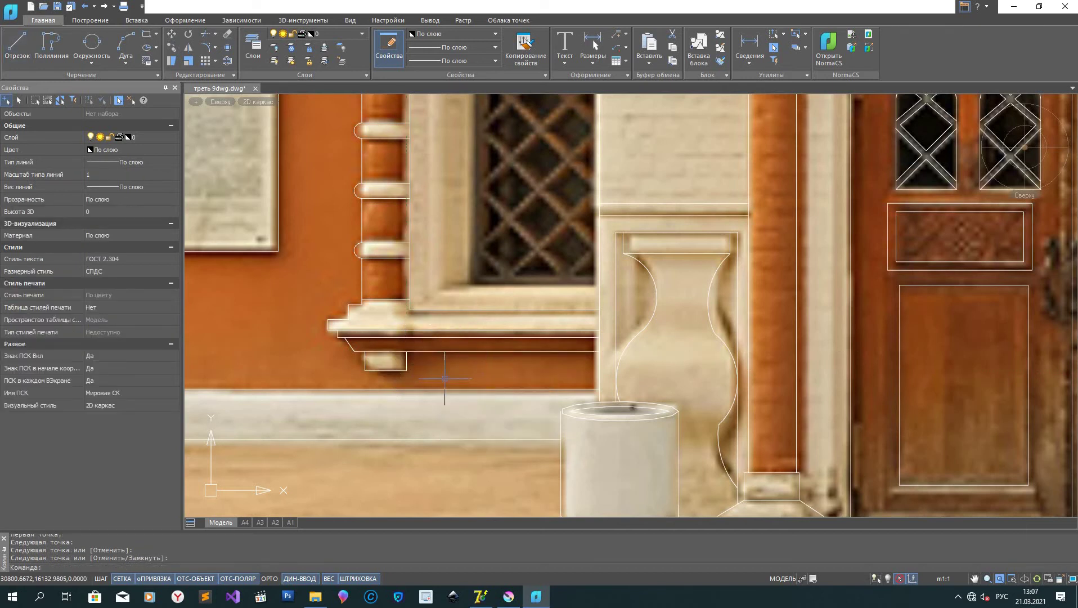
# Step: Draw the small window's inner frame line from the brick wall's edge along the lower frame, then about 4,900 units up its outer side
pyautogui.scroll(-4, 445, 378)
pyautogui.moveTo(444, 236); pyautogui.dragTo(426, 321, button='middle')
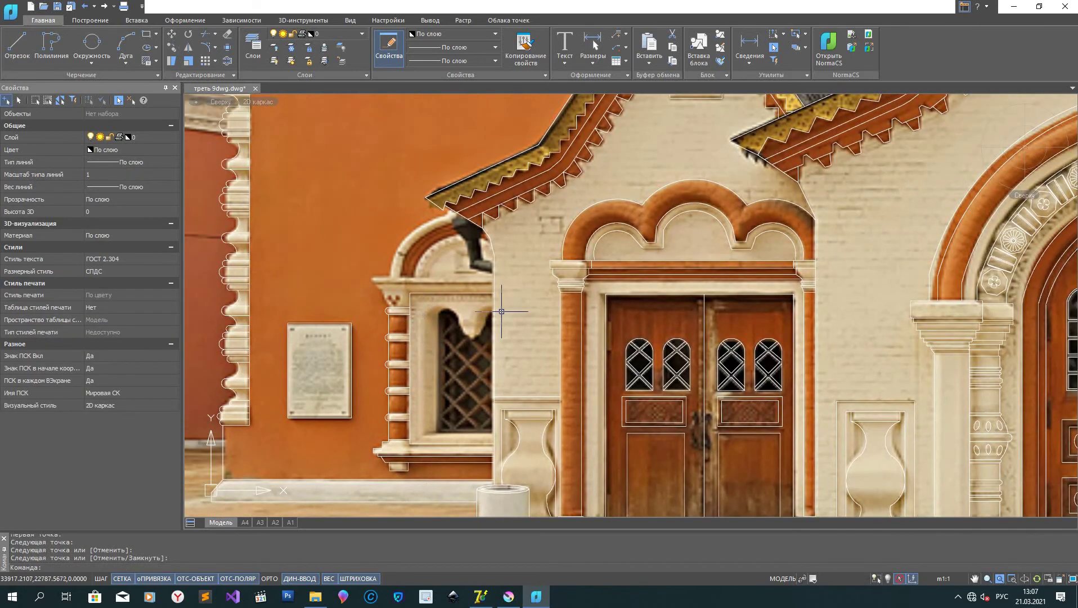
pyautogui.scroll(2, 445, 381)
pyautogui.moveTo(429, 380); pyautogui.dragTo(339, 400, button='middle')
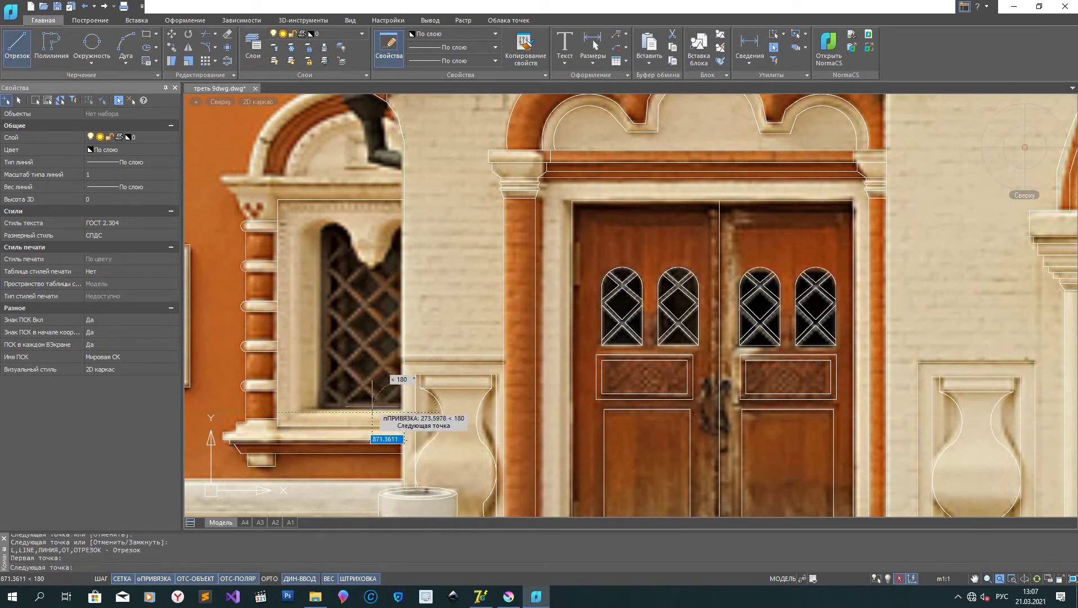
pyautogui.click(404, 412)
pyautogui.click(270, 412)
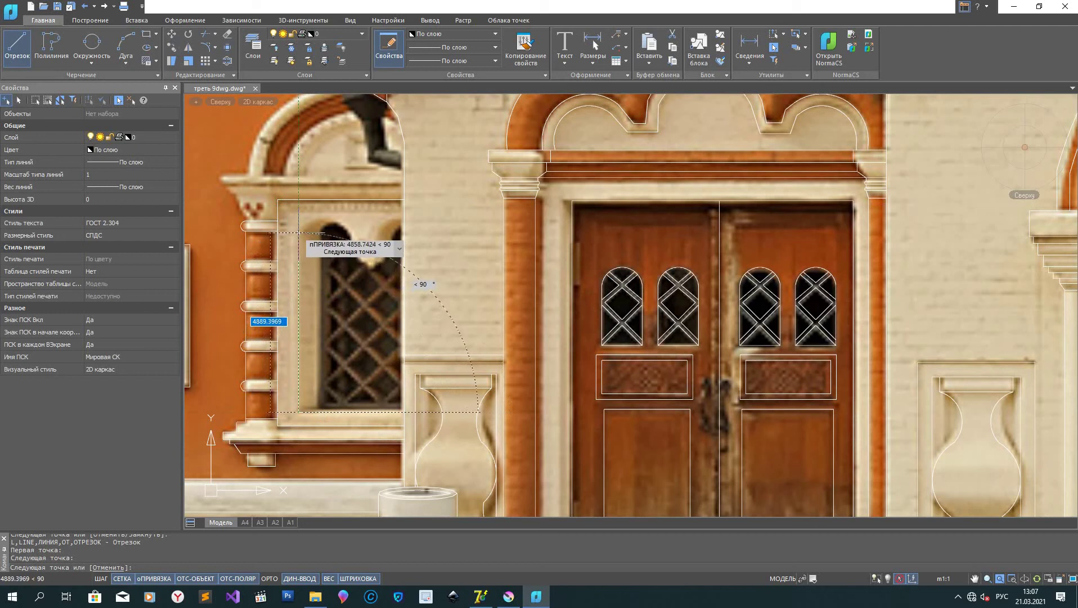
pyautogui.click(299, 237)
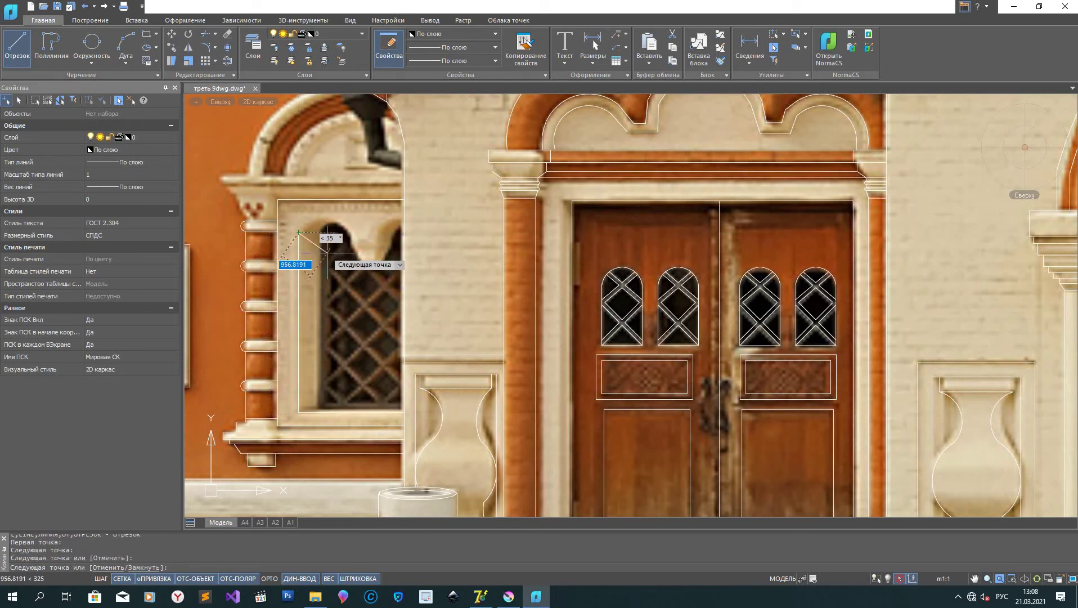
pyautogui.rightClick(360, 291)
pyautogui.click(363, 281)
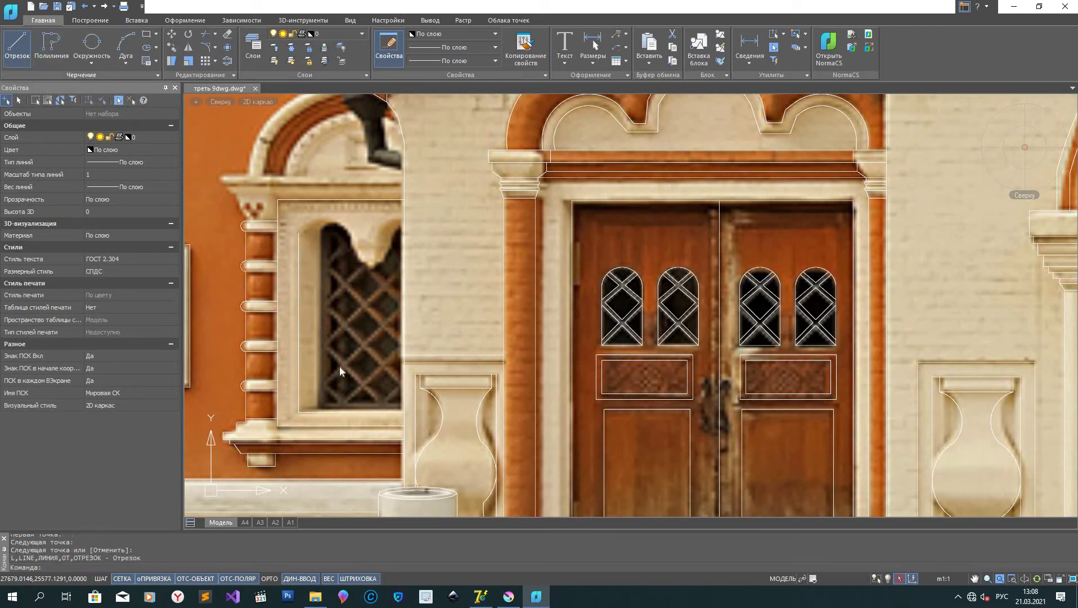
# Step: Draw the lattice opening's edge from the brick wall along its lower side, then about 4,800 units up its outer side
pyautogui.click(17, 45)
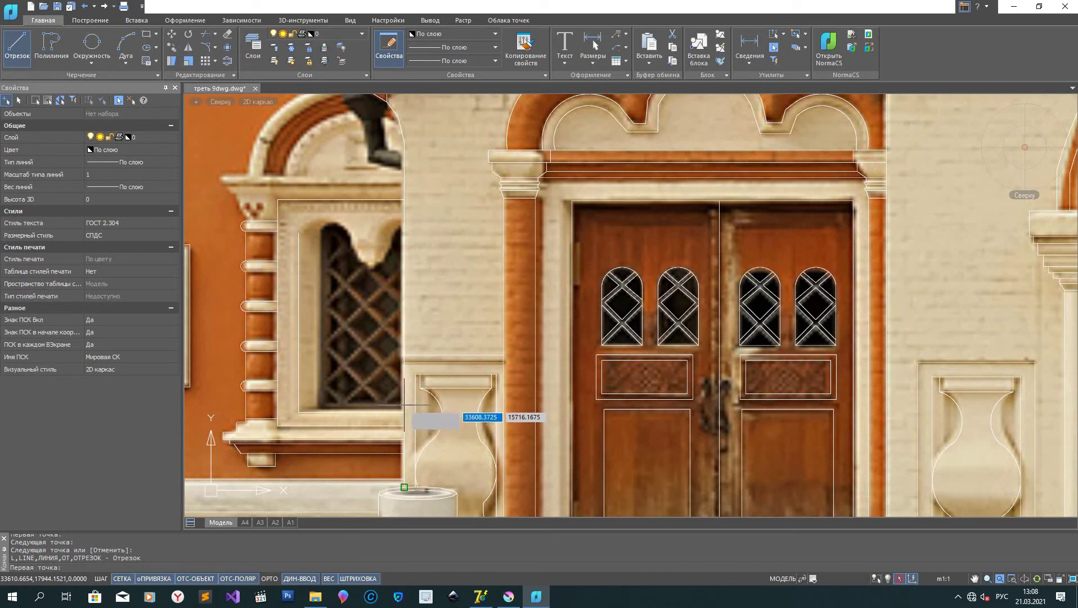
pyautogui.scroll(5, 405, 413)
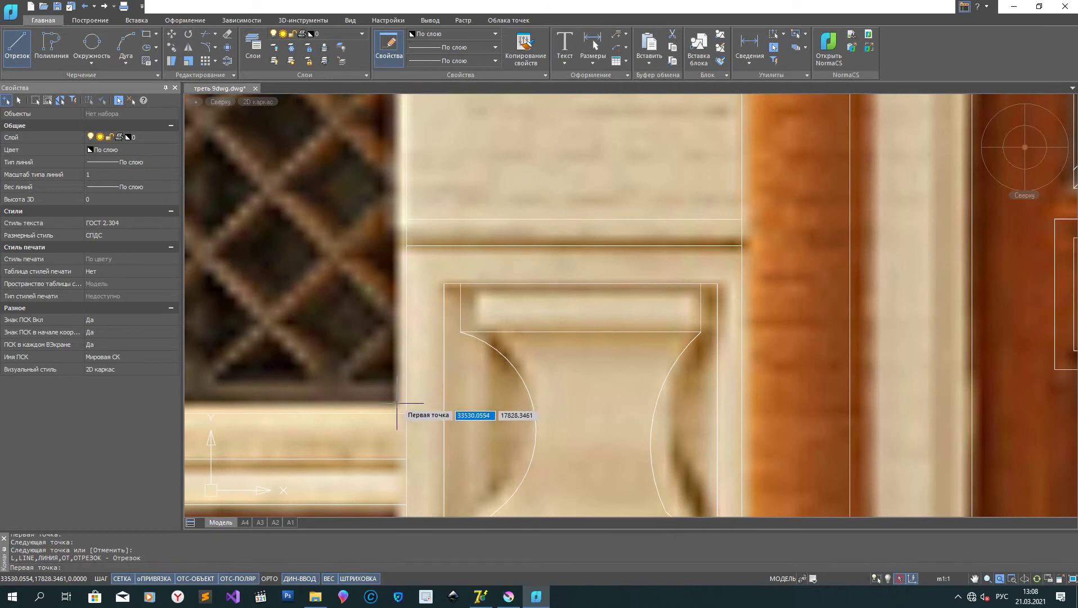
pyautogui.moveTo(245, 367); pyautogui.dragTo(583, 330, button='middle')
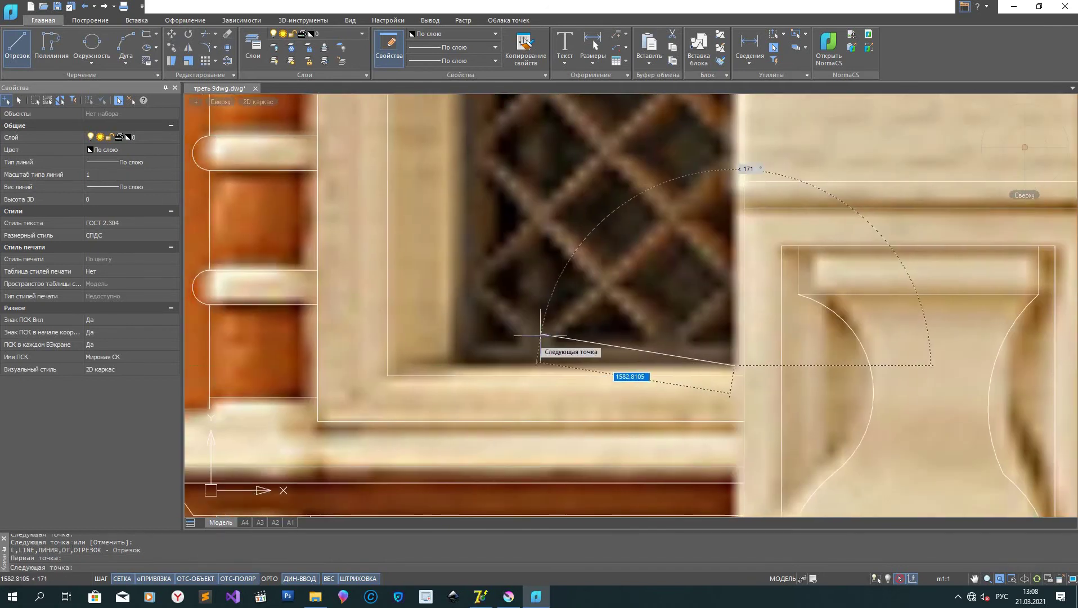
pyautogui.click(454, 366)
pyautogui.scroll(-4, 439, 169)
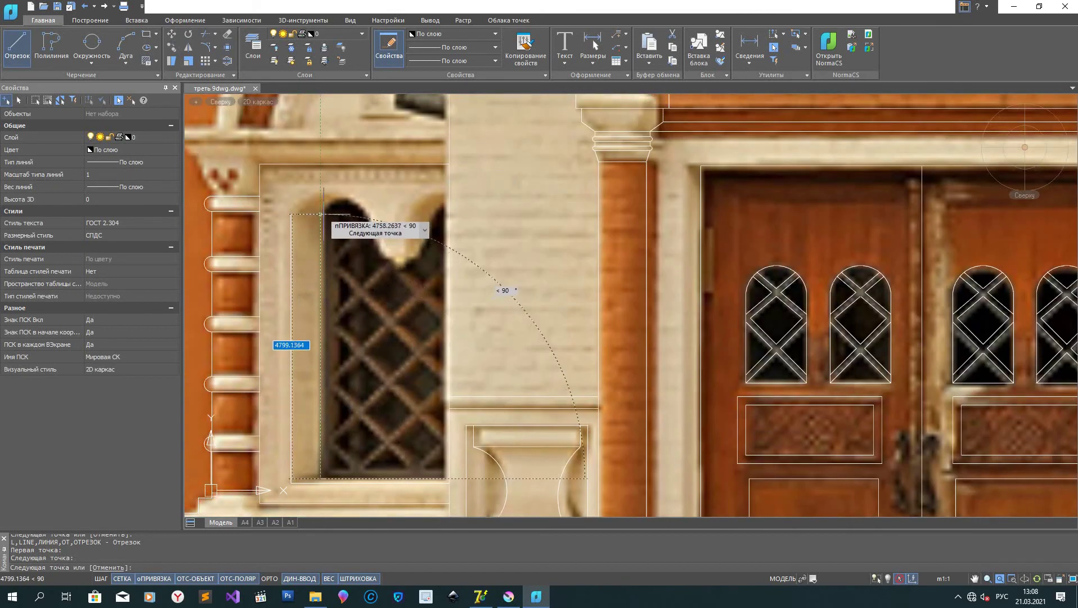
pyautogui.click(322, 213)
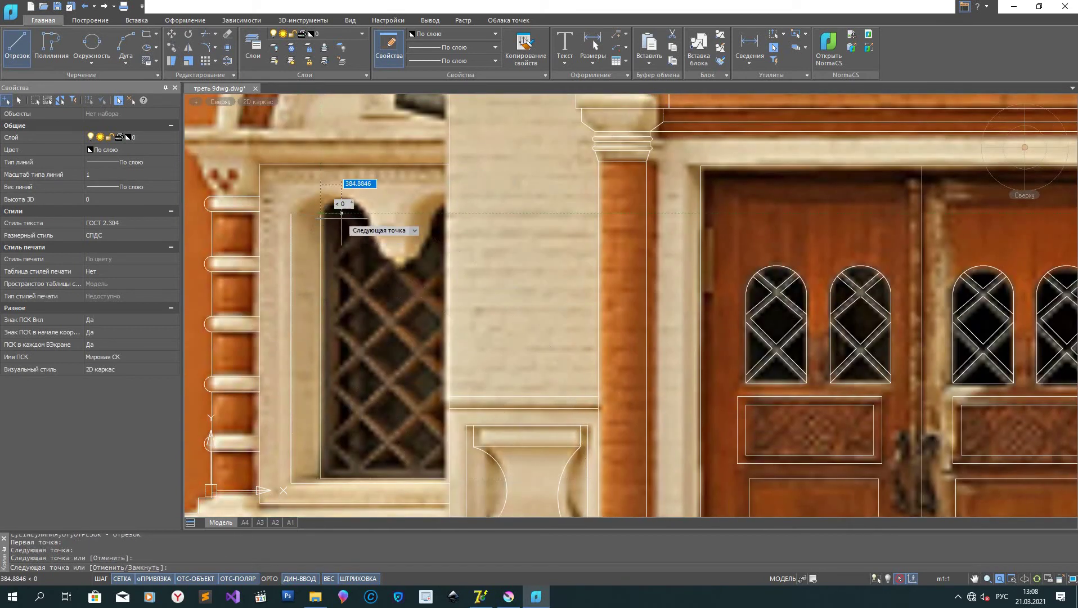
pyautogui.rightClick(345, 229)
pyautogui.click(375, 251)
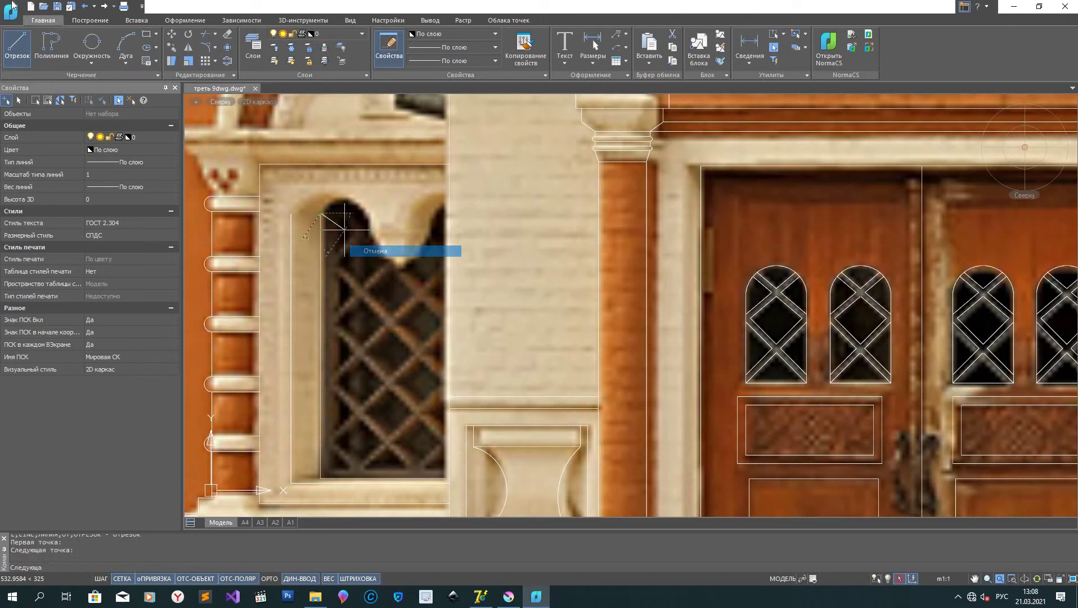
# Step: Draw a two-point circle over the window's dark arch, starting at the upper end of the opening's side line
pyautogui.click(94, 50)
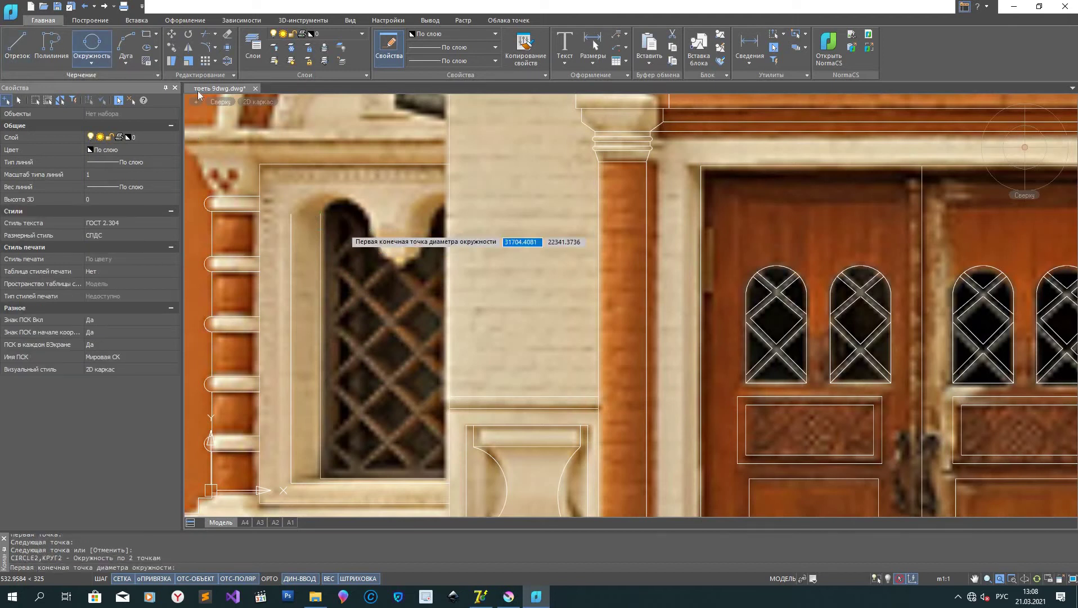
pyautogui.click(321, 213)
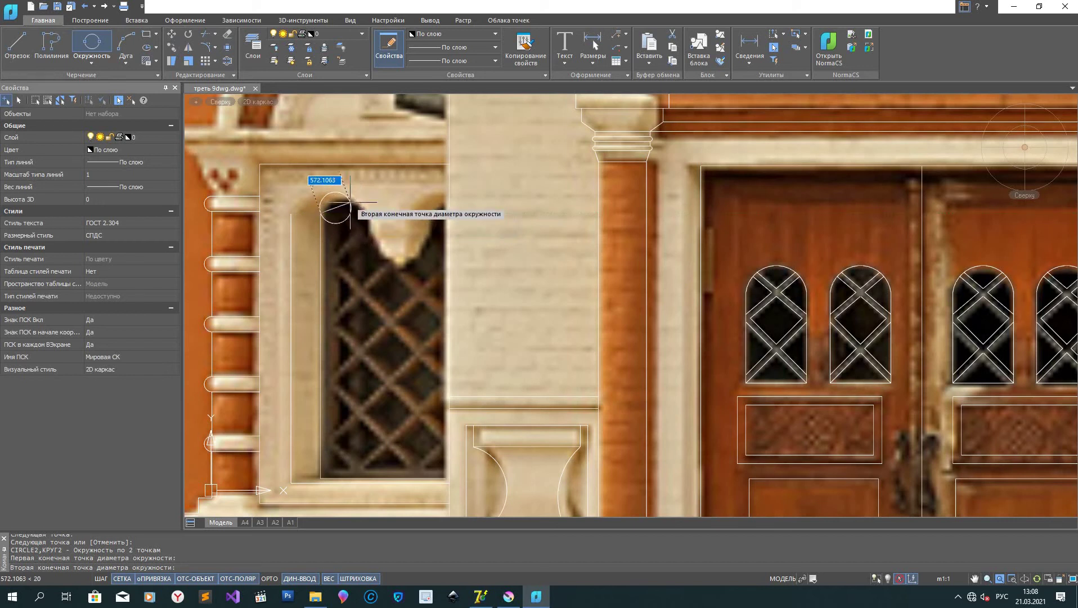
pyautogui.click(366, 229)
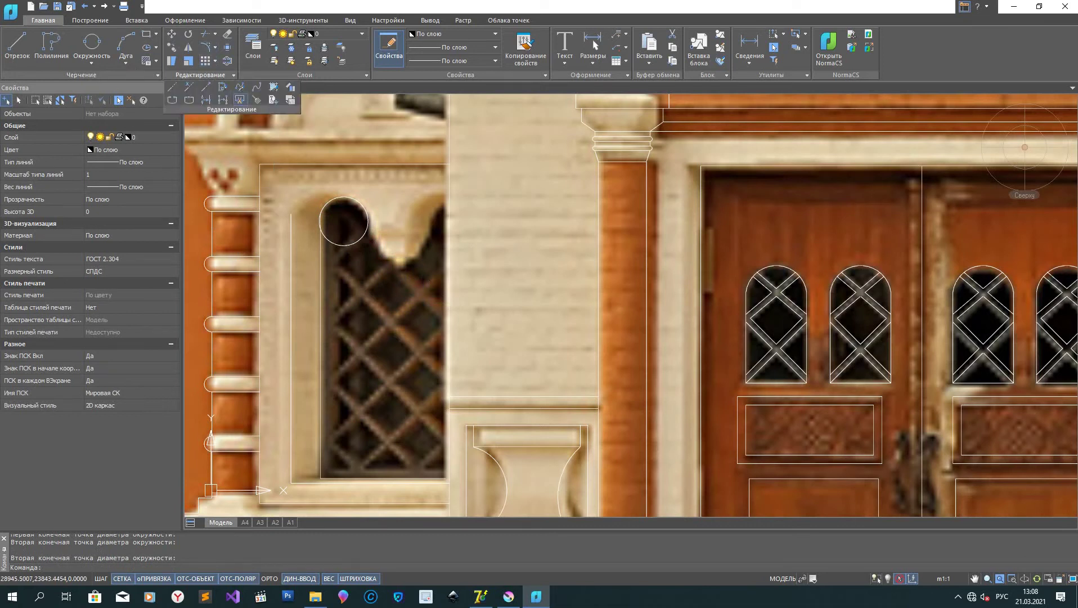
# Step: Trim away the sliver of the circle that projects beyond the lattice opening's side line
pyautogui.click(206, 34)
pyautogui.click(345, 244)
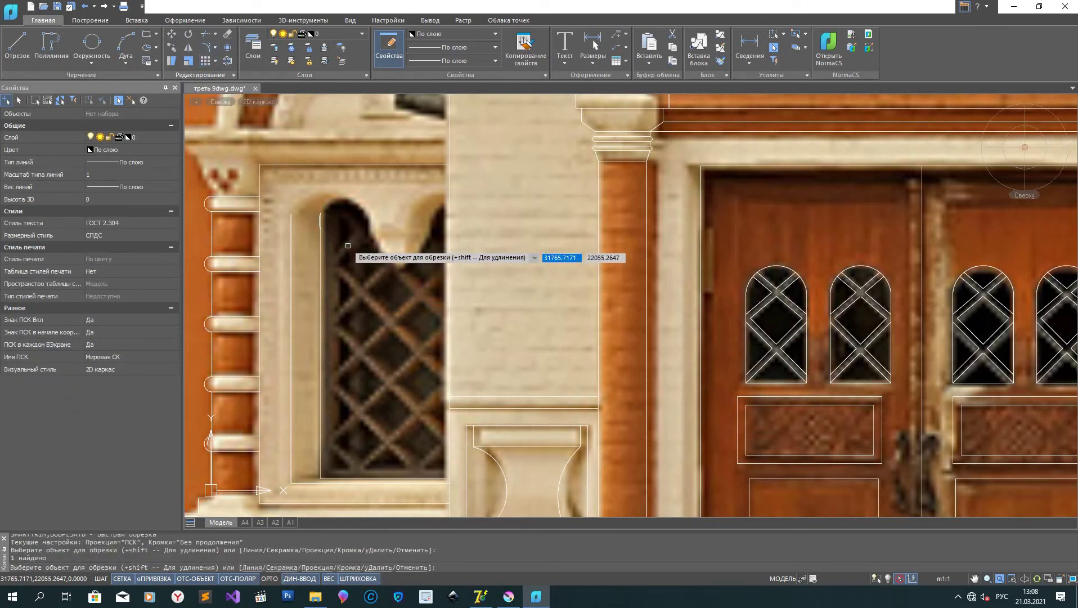
pyautogui.hotkey('ctrl', 'z')
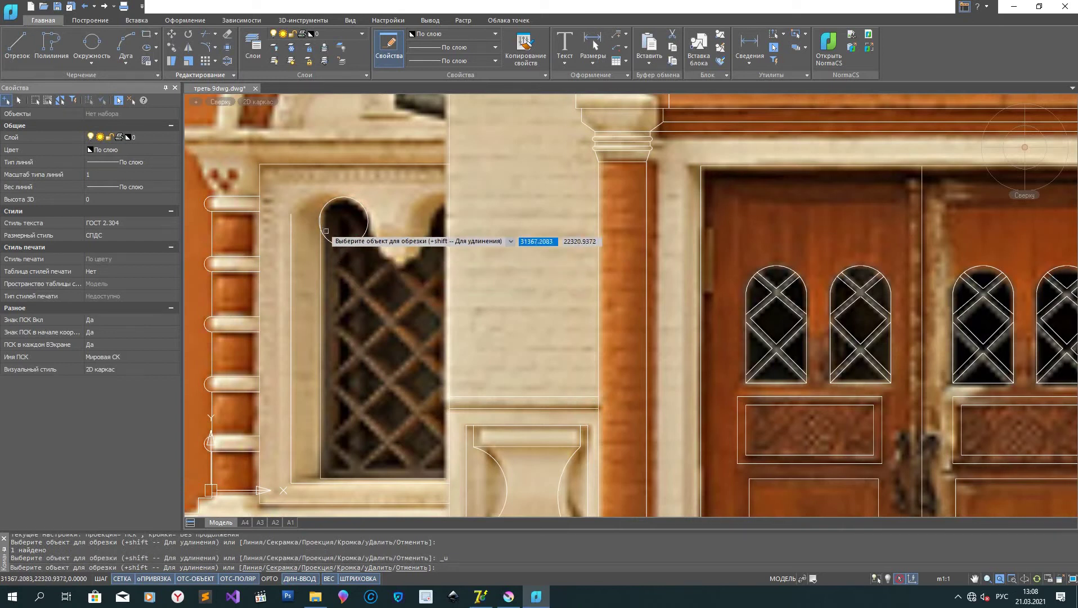
pyautogui.scroll(5, 324, 229)
pyautogui.click(309, 209)
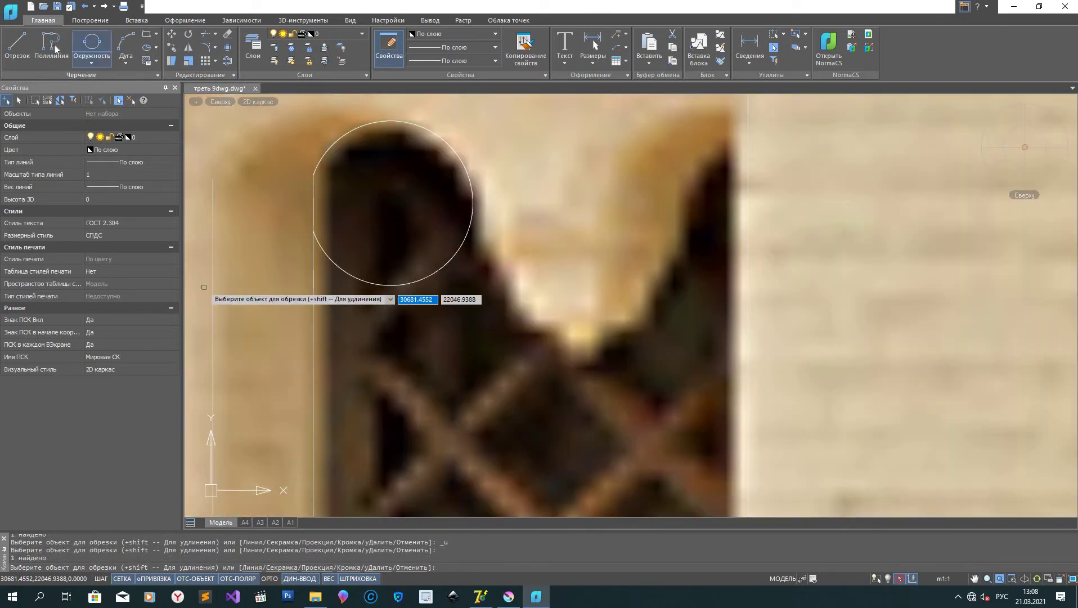
pyautogui.click(14, 55)
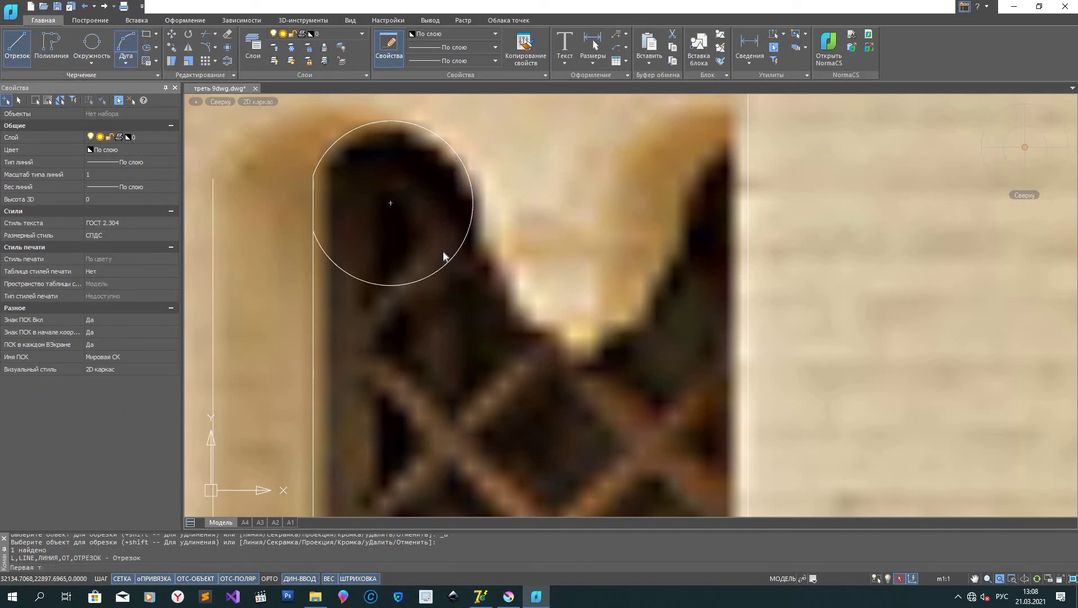
pyautogui.write('д')
pyautogui.press('Return')
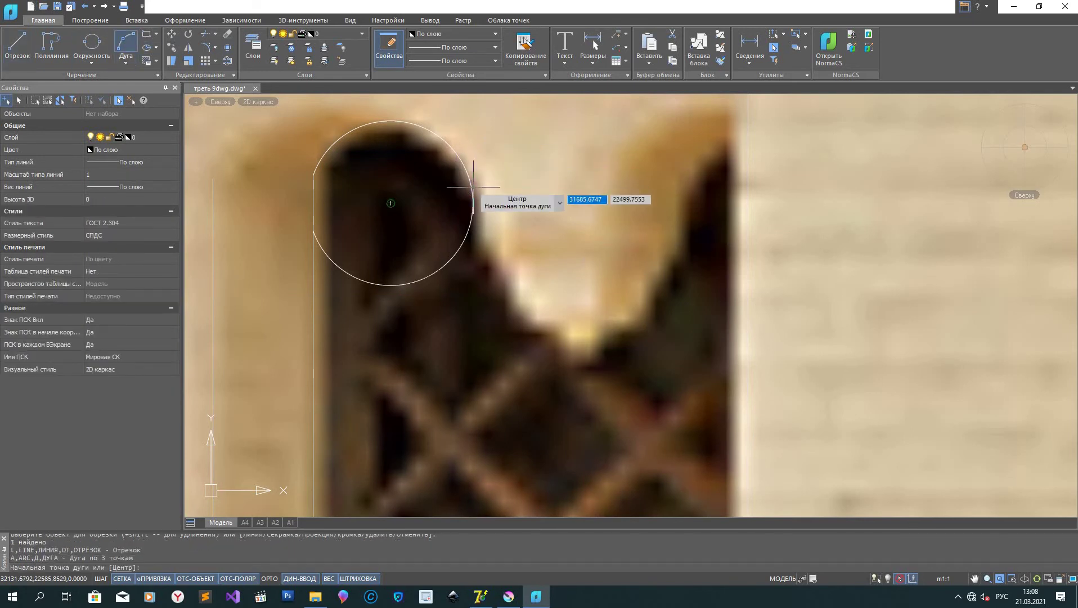
pyautogui.click(472, 187)
pyautogui.rightClick(465, 228)
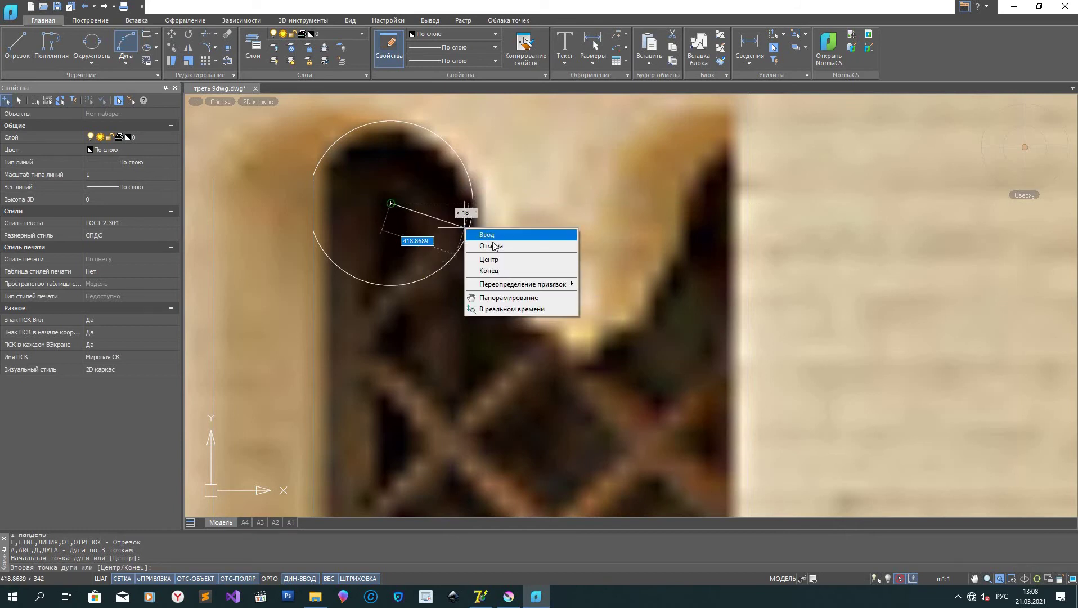
pyautogui.click(493, 246)
# Step: Try tracing the near side of the hanging pendant with straight segments, starting on the circle's edge level with its centre
pyautogui.scroll(-5, 490, 306)
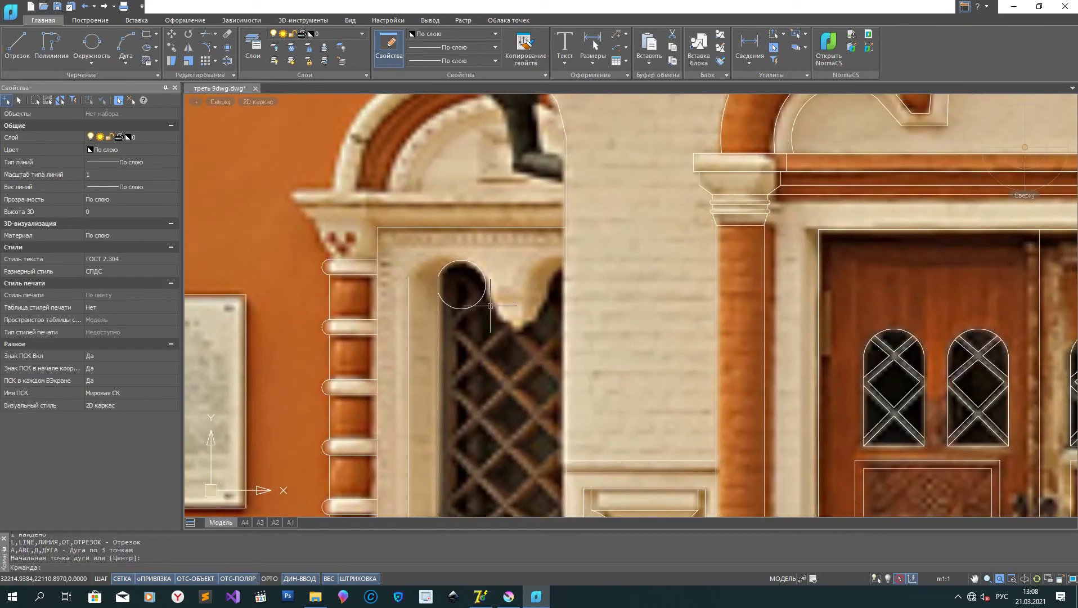
pyautogui.write('от')
pyautogui.press('Return')
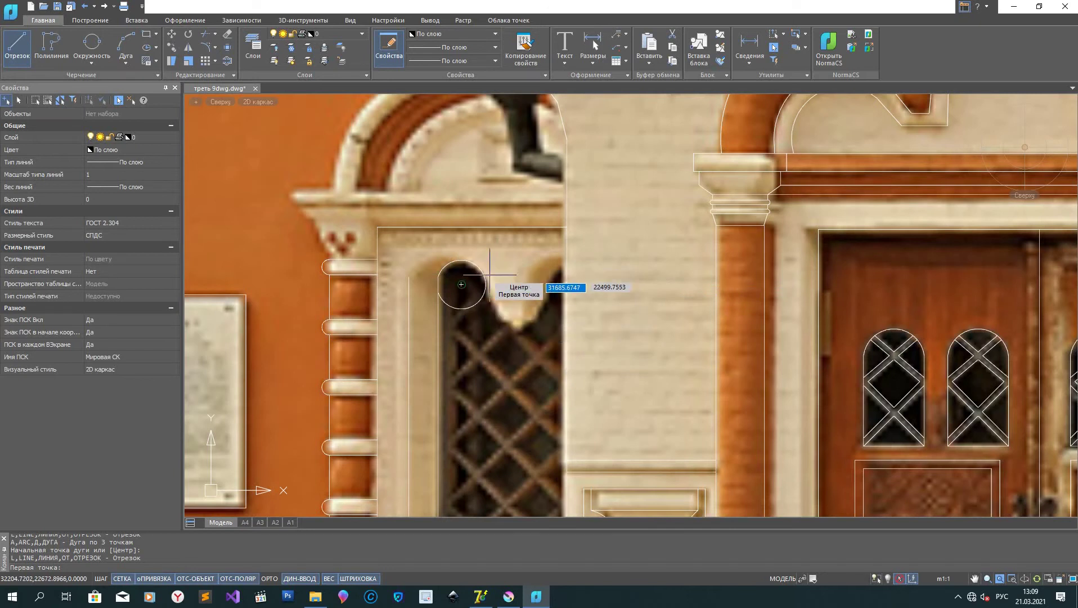
pyautogui.scroll(6, 474, 283)
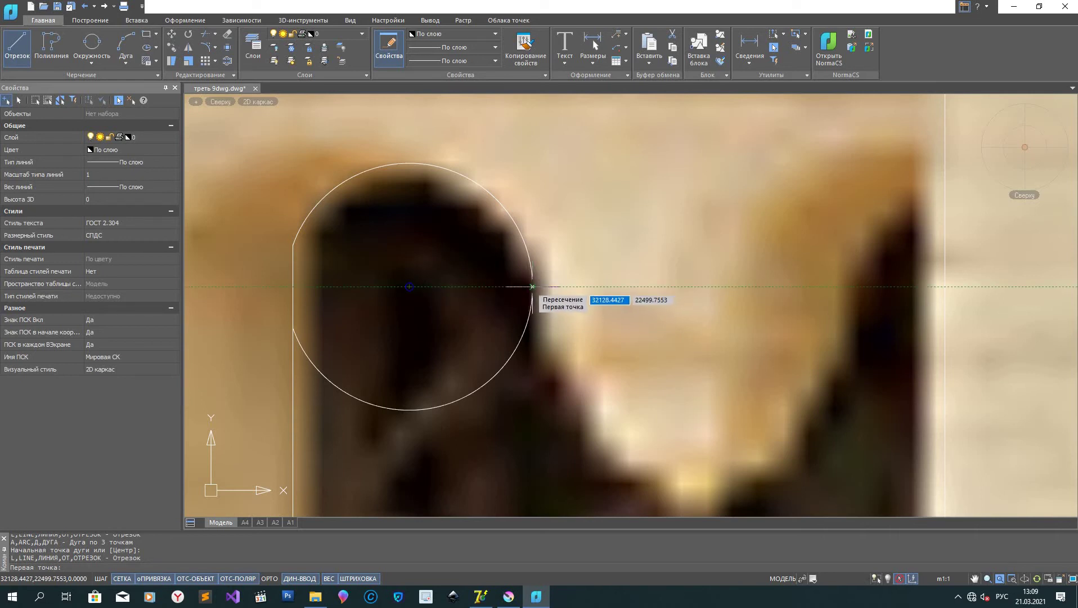
pyautogui.click(532, 286)
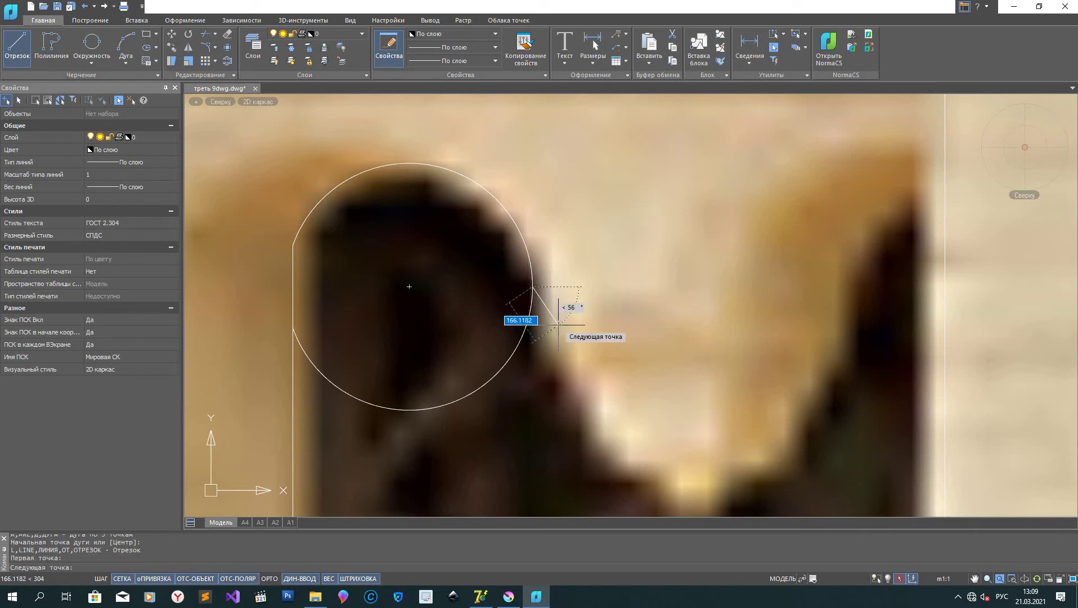
pyautogui.click(565, 398)
pyautogui.click(606, 472)
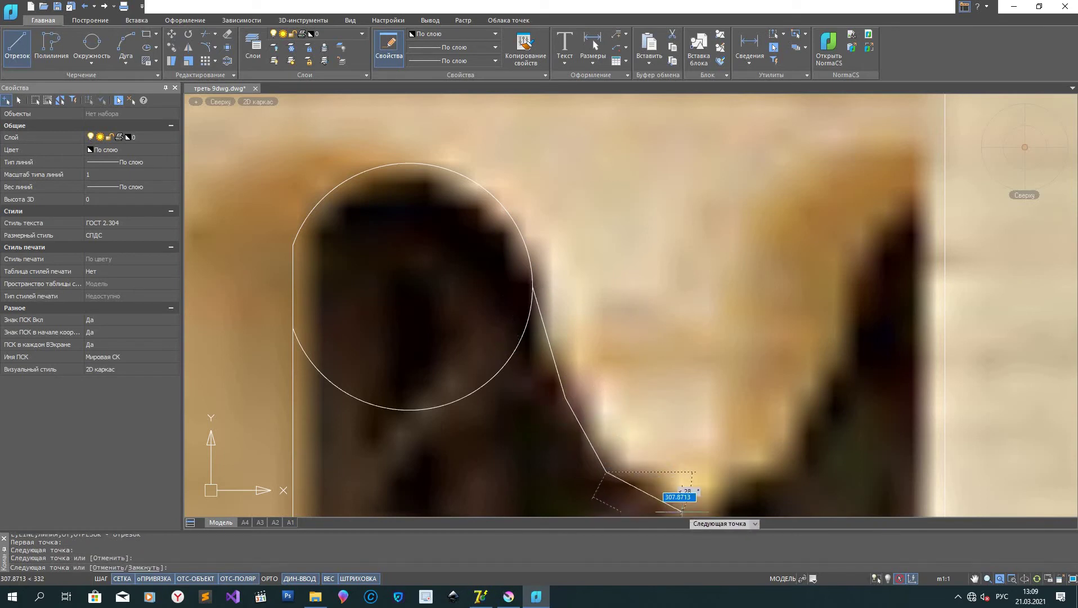
# Step: Continue the straight segments around the pendant's tip and up its far side toward the second arch
pyautogui.scroll(3, 620, 308)
pyautogui.scroll(-5, 638, 345)
pyautogui.moveTo(604, 452); pyautogui.dragTo(601, 458, button='middle')
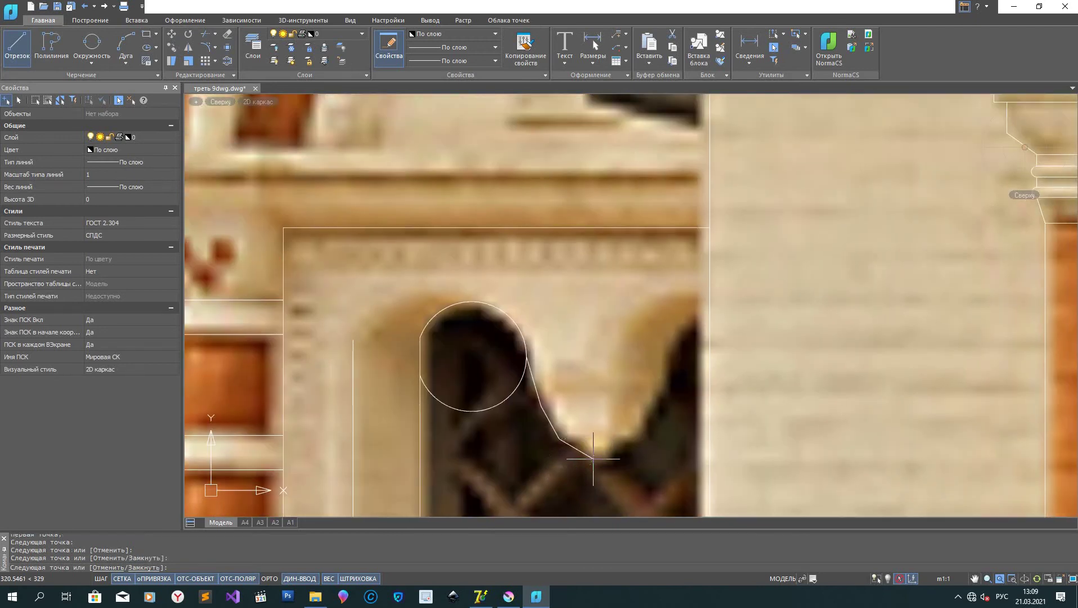
pyautogui.click(593, 459)
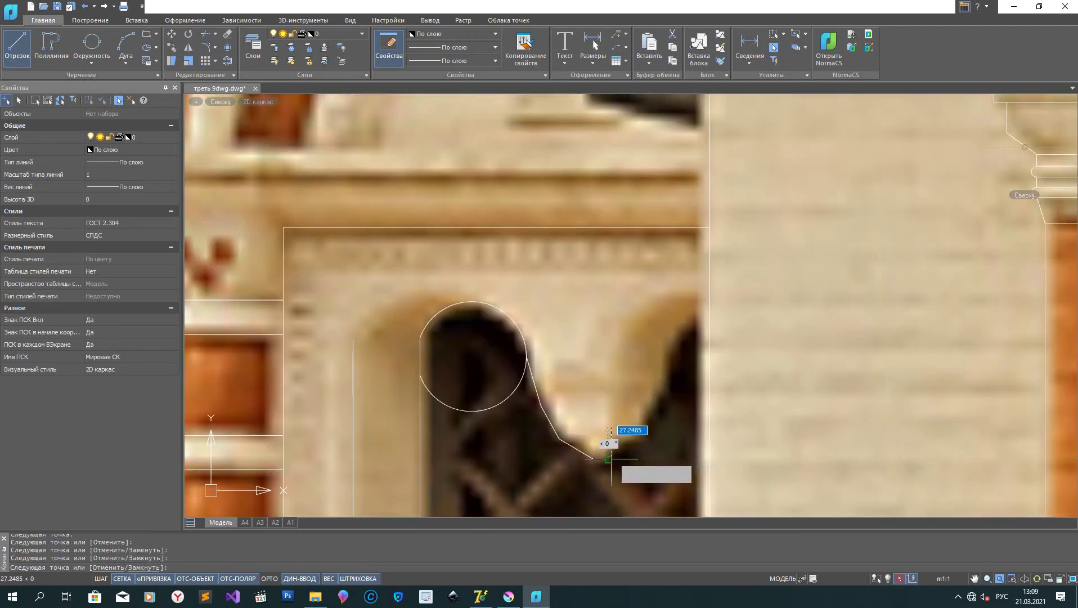
pyautogui.click(608, 458)
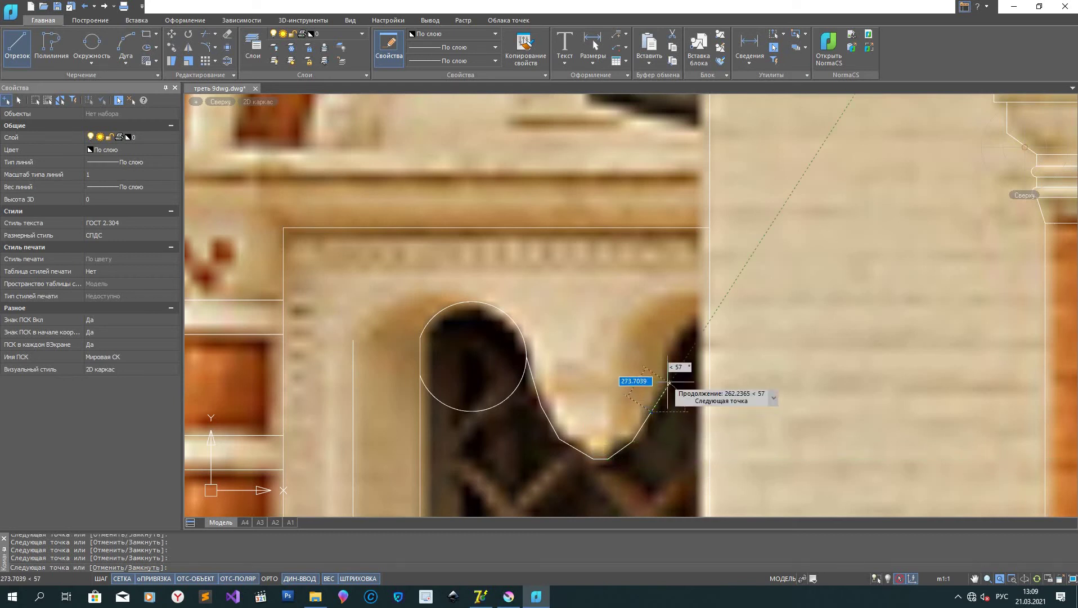
pyautogui.click(673, 346)
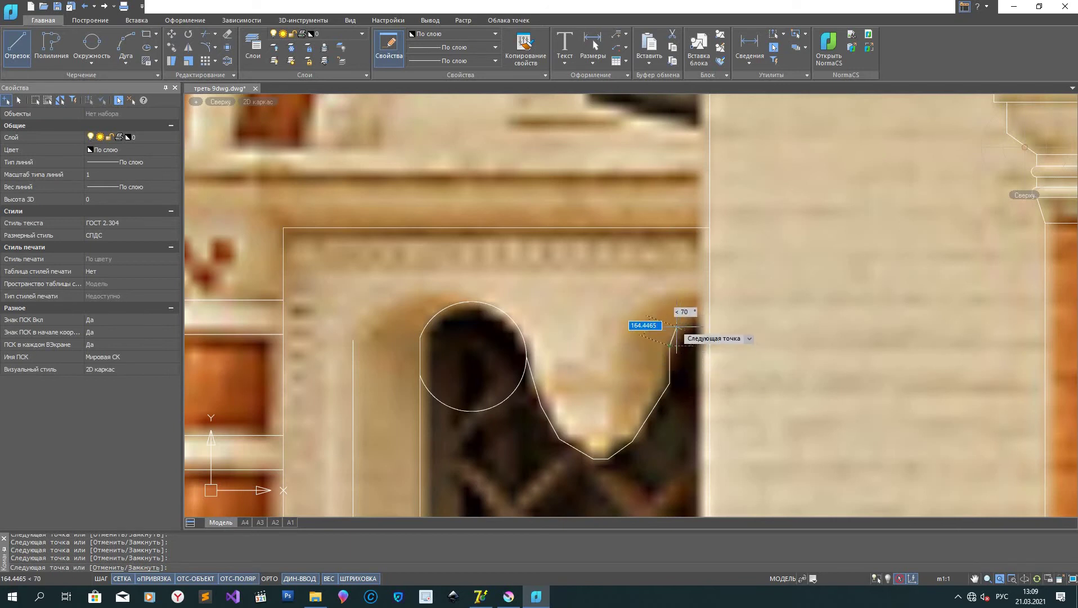
pyautogui.rightClick(642, 315)
pyautogui.click(676, 340)
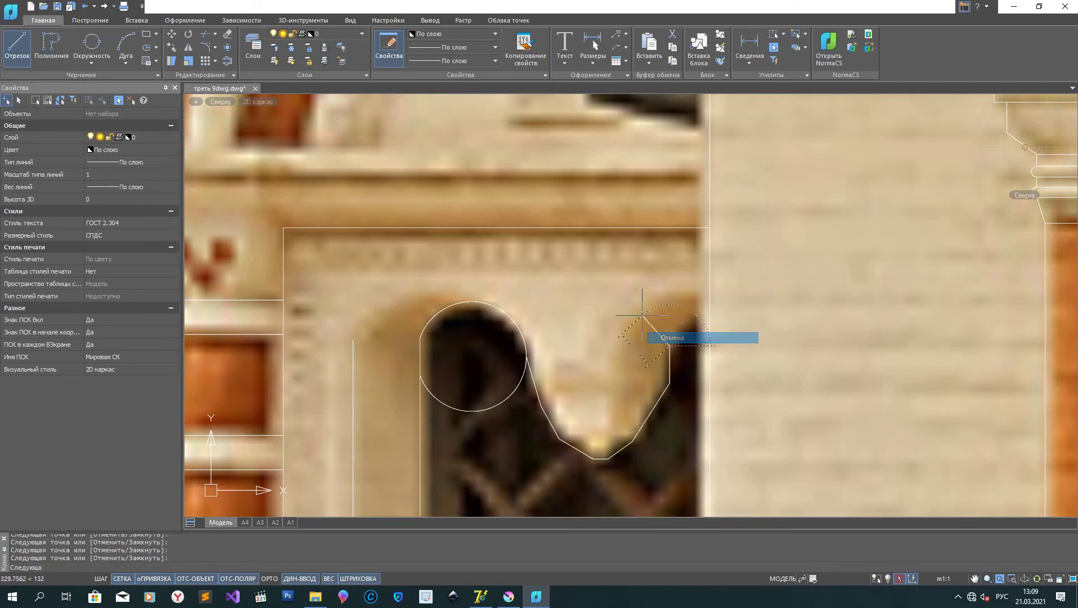
# Step: Erase all the straight segments tracing the hanging pendant, including the short vertical one by the second arch
pyautogui.click(667, 477)
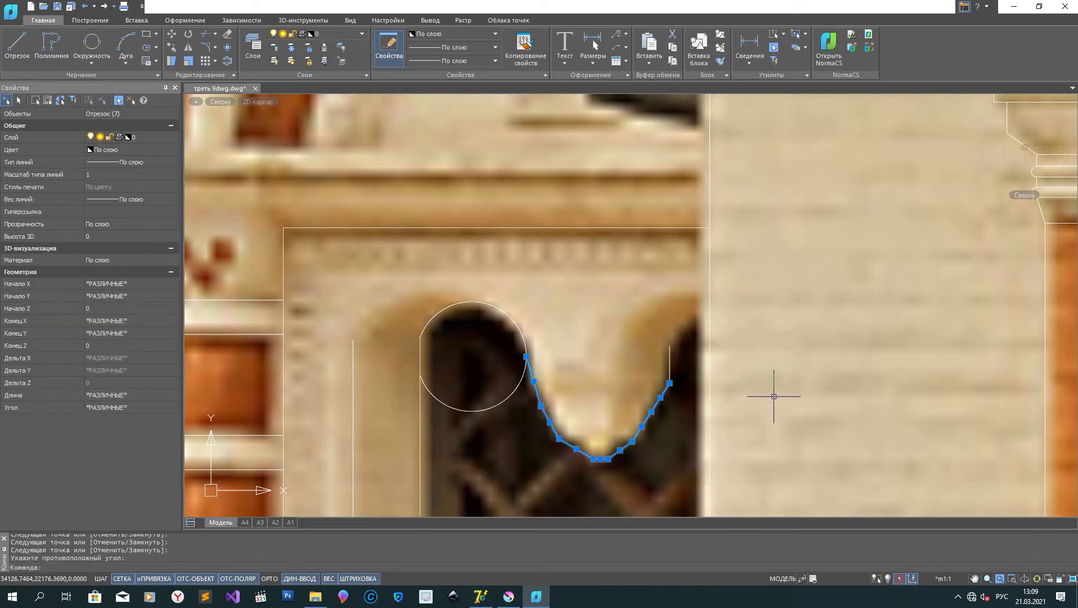
pyautogui.press('Delete')
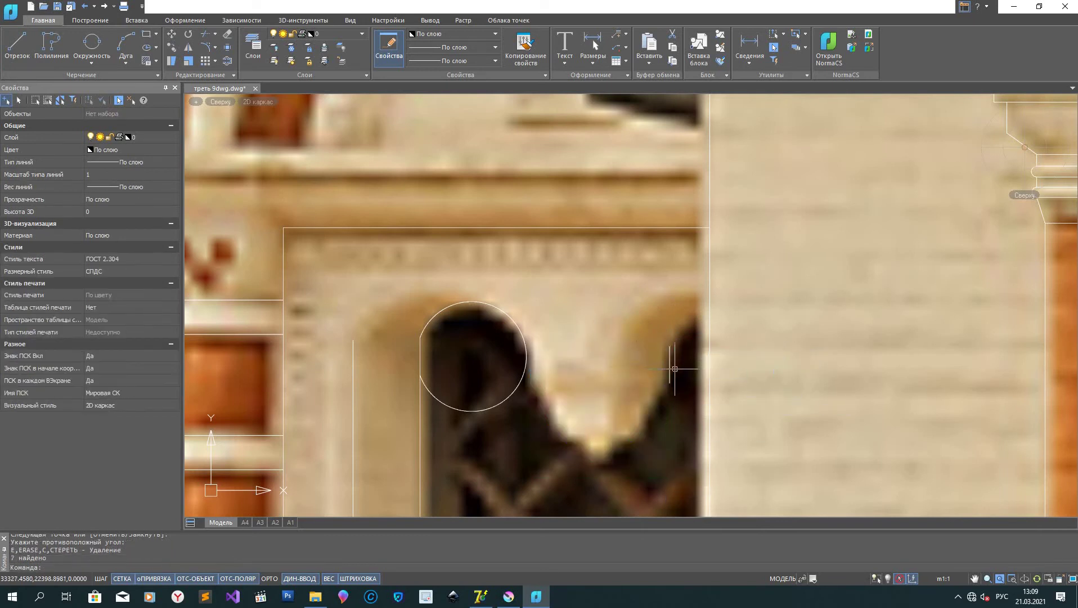
pyautogui.press('Delete')
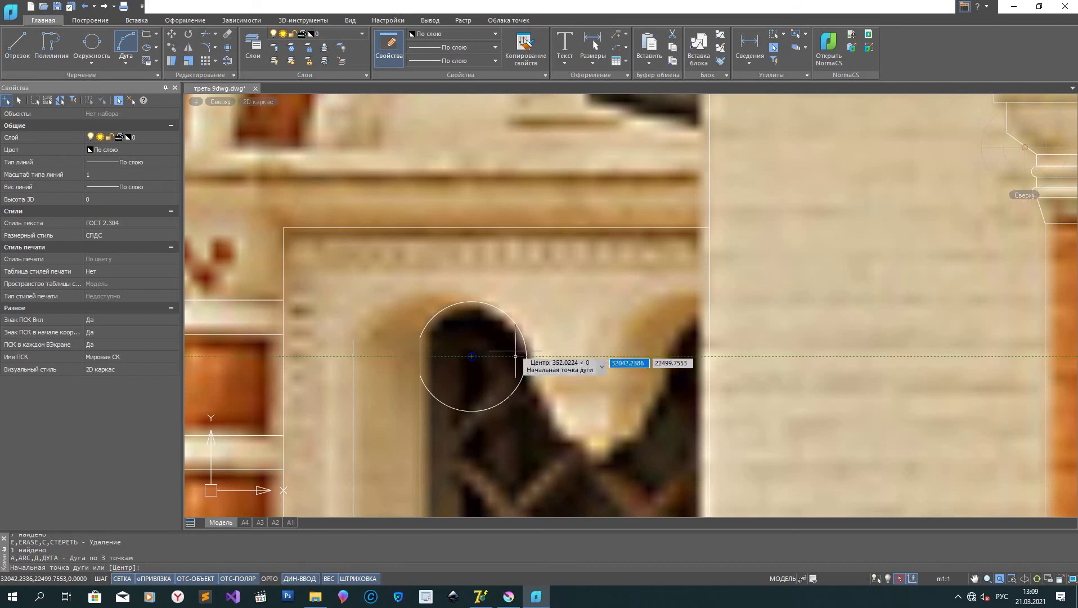
# Step: Draw a three-point arc along the pendant's near side, from the circle's edge level with its centre down to the pendant's tip
pyautogui.click(471, 356)
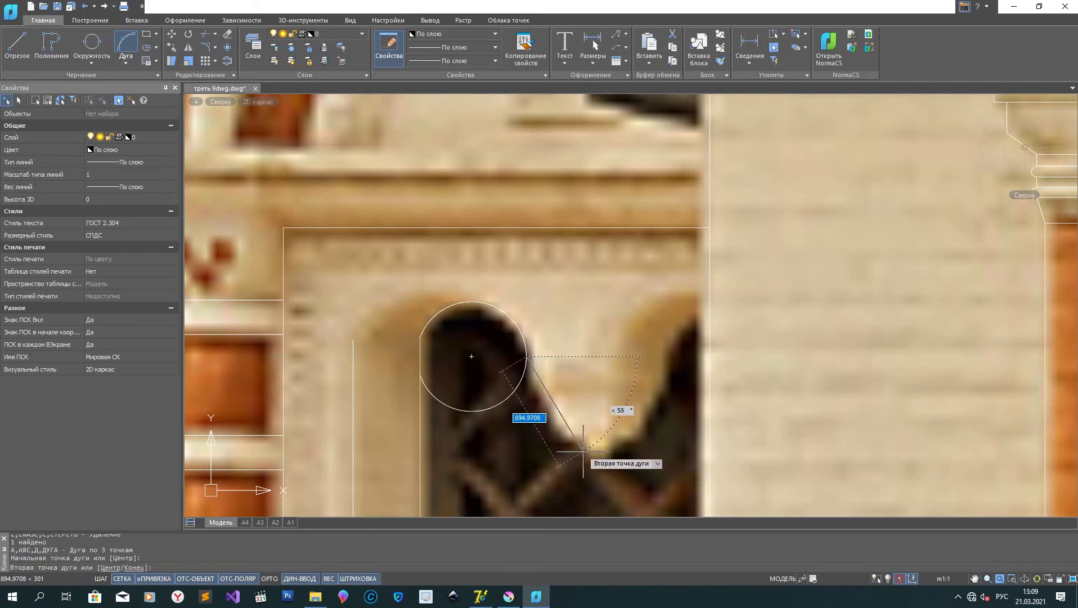
pyautogui.click(550, 421)
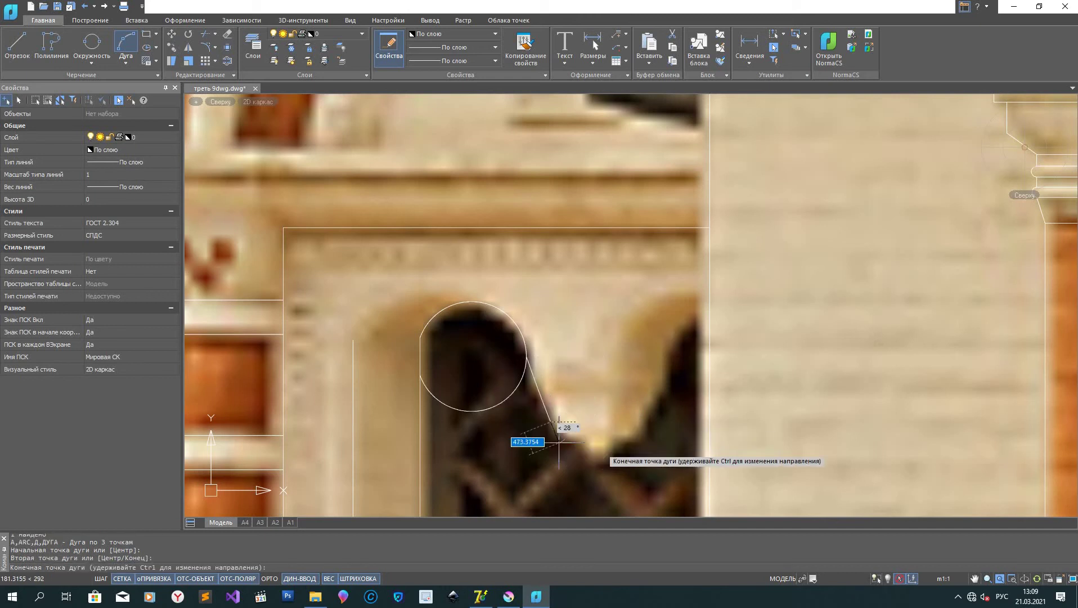
pyautogui.click(600, 461)
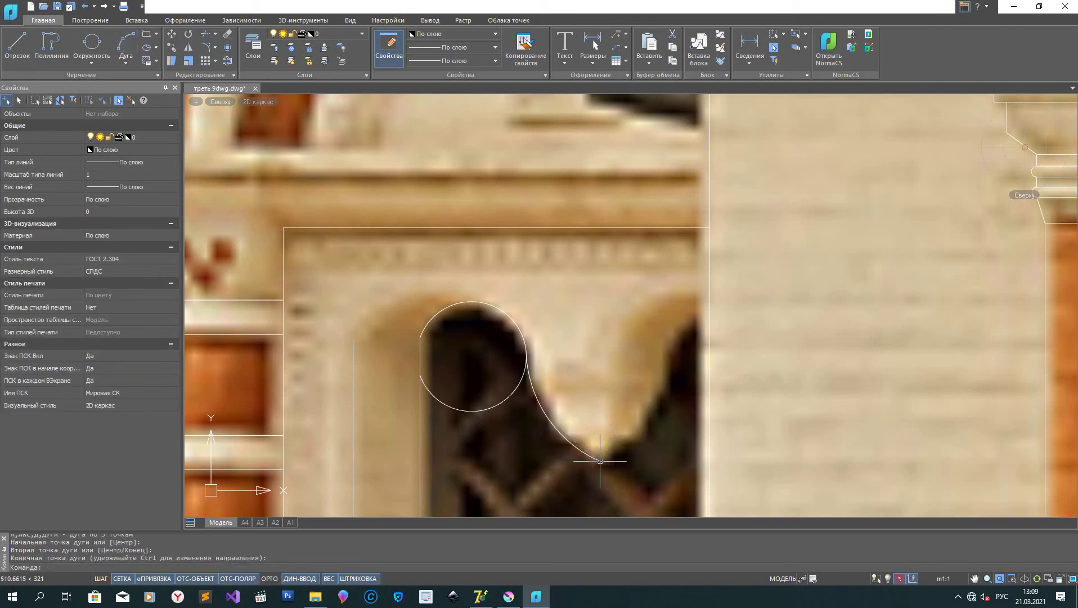
# Step: Mirror the pendant's side arc about a vertical axis through its tip, keeping the original arc
pyautogui.click(568, 438)
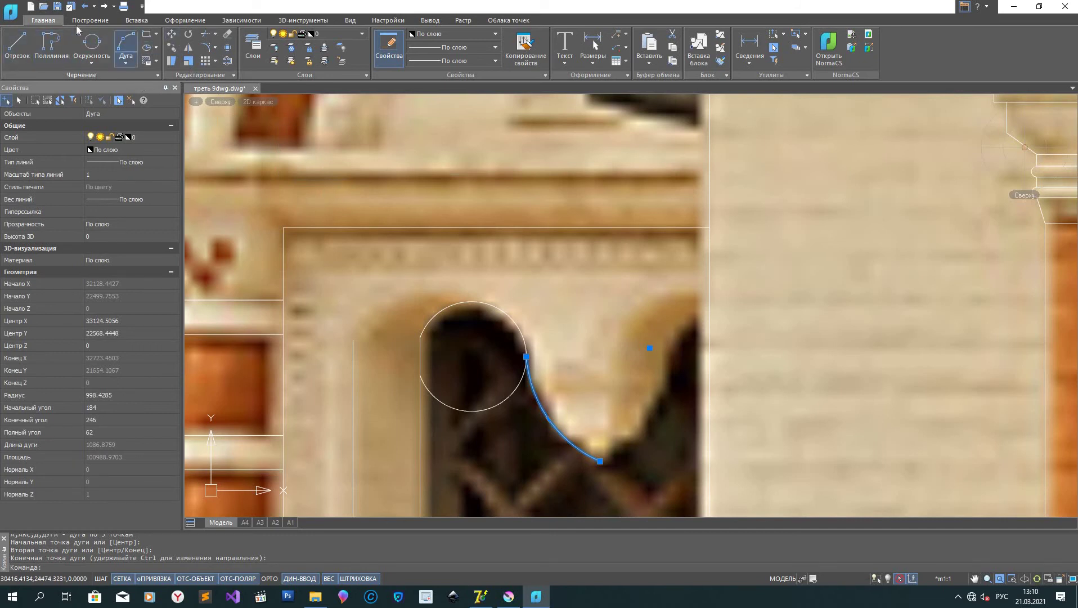
pyautogui.click(188, 48)
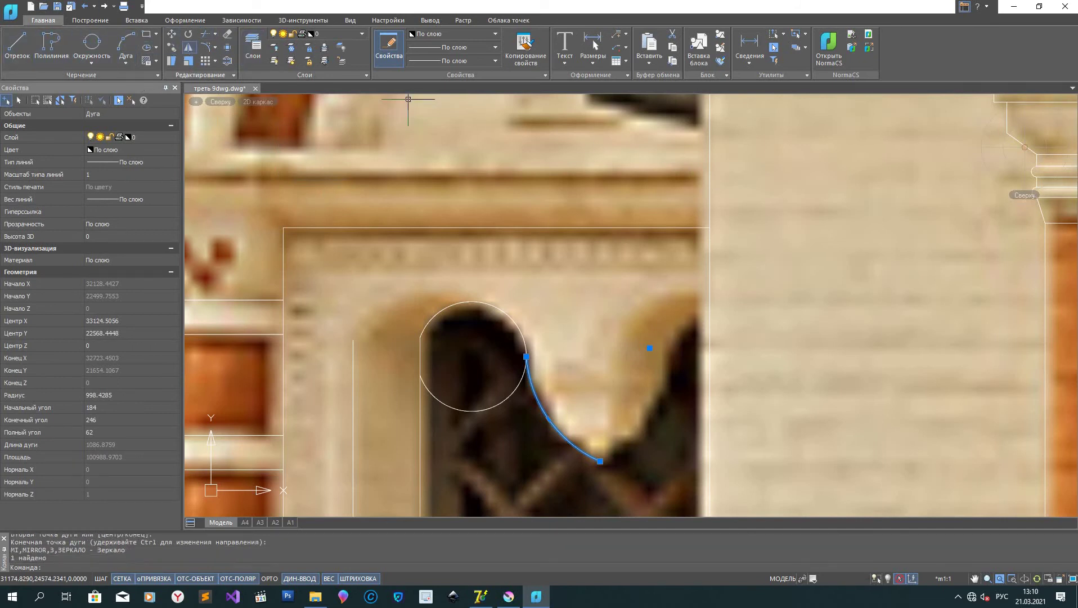
pyautogui.click(601, 462)
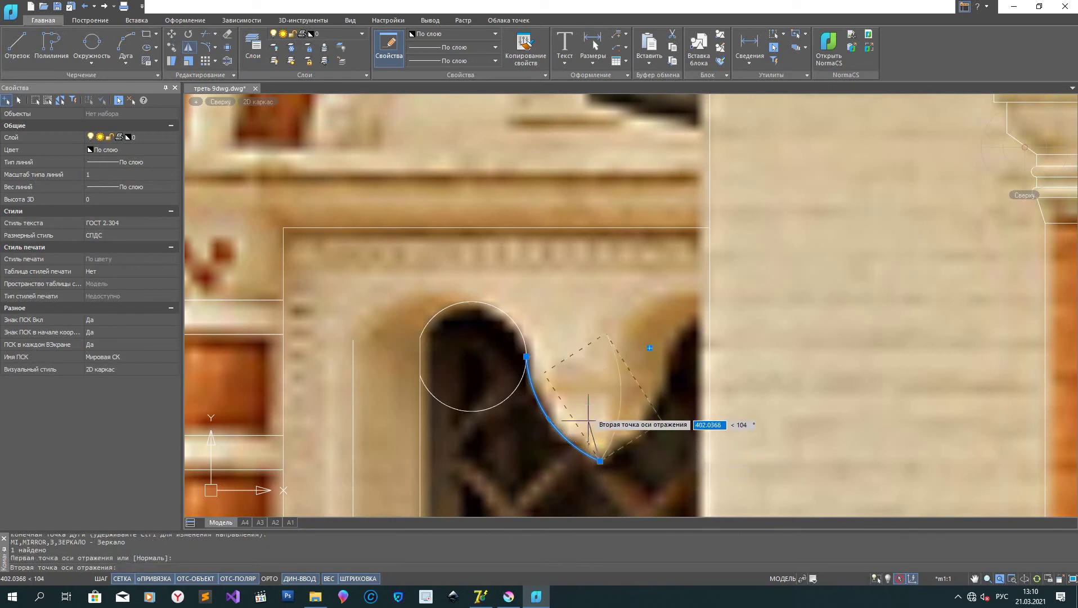
pyautogui.click(598, 353)
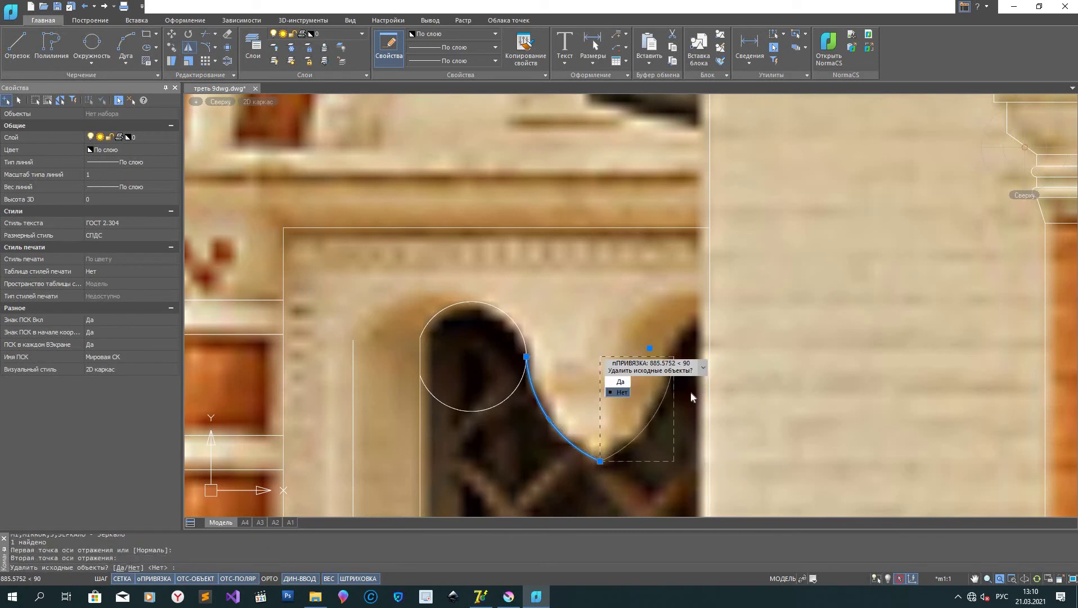
pyautogui.click(624, 391)
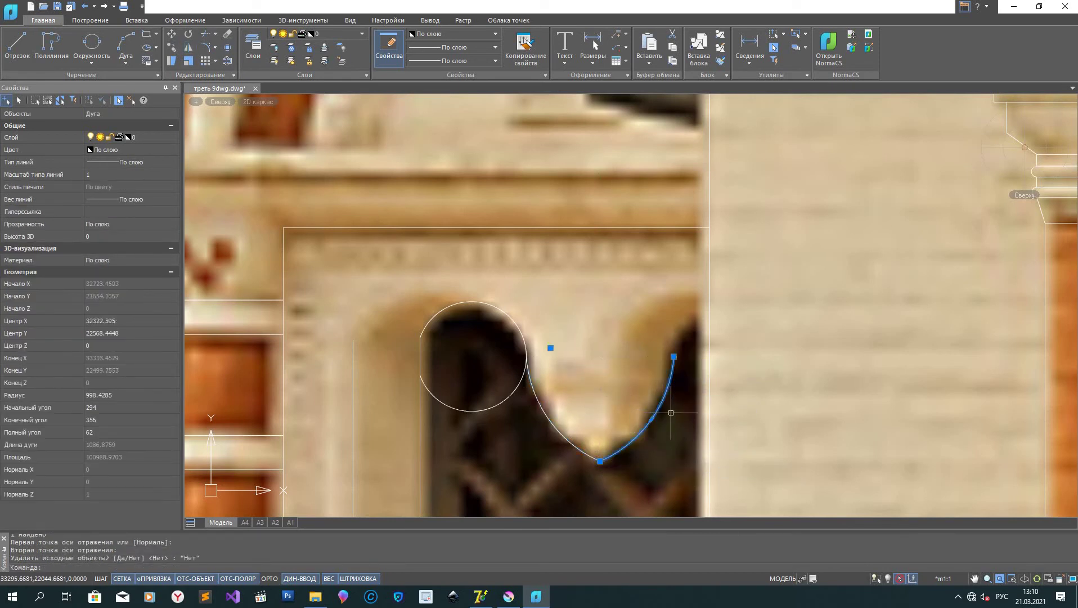
# Step: Try to draw a three-point arc for the second arch from the mirrored arc's upper end to the wall edge, and undo it
pyautogui.click(17, 49)
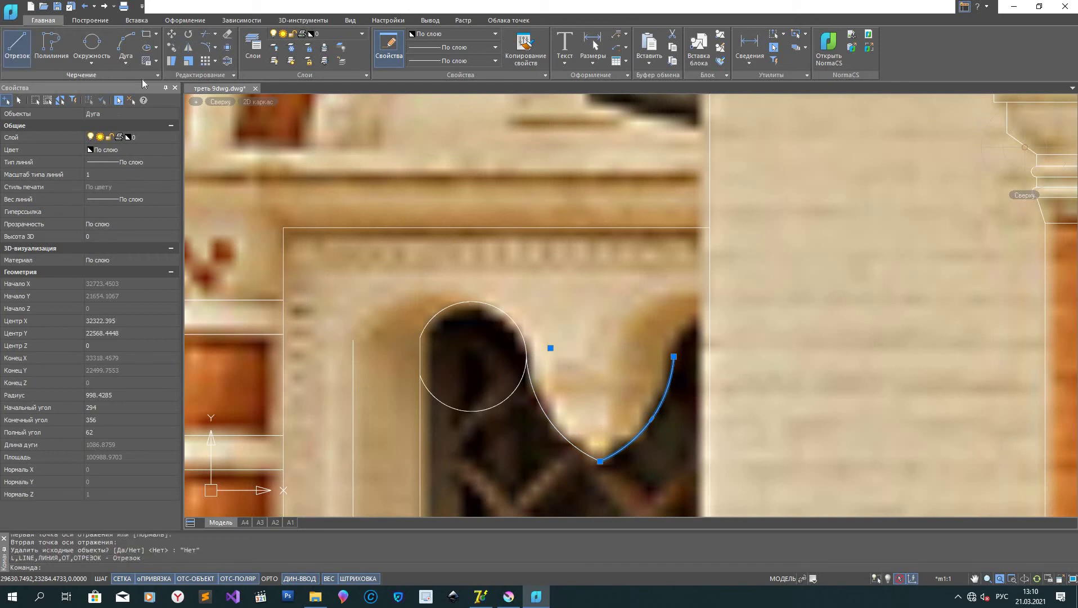
pyautogui.click(88, 45)
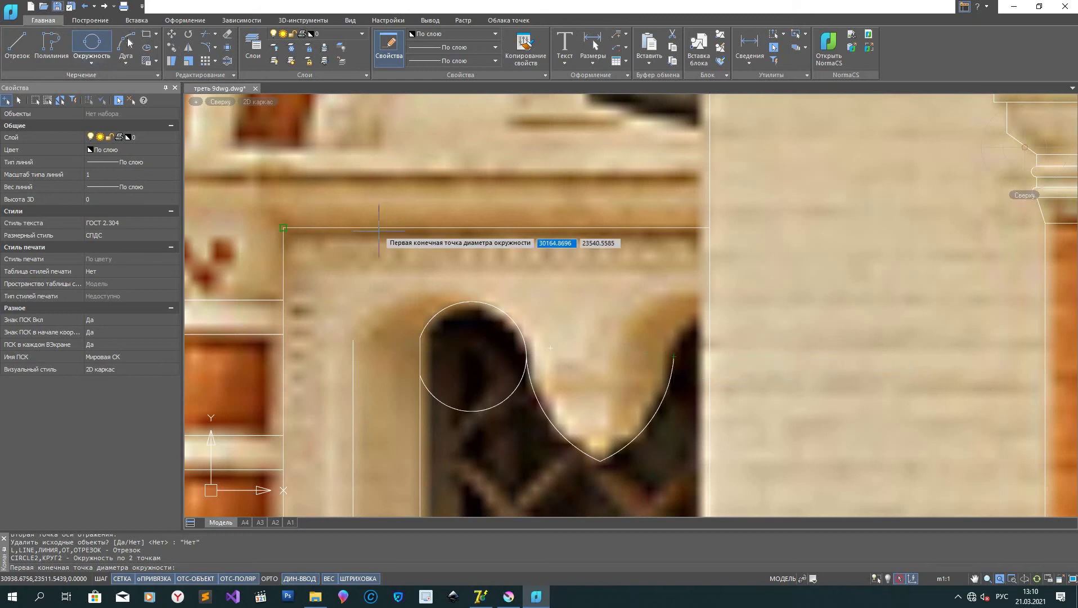
pyautogui.click(126, 45)
pyautogui.click(673, 356)
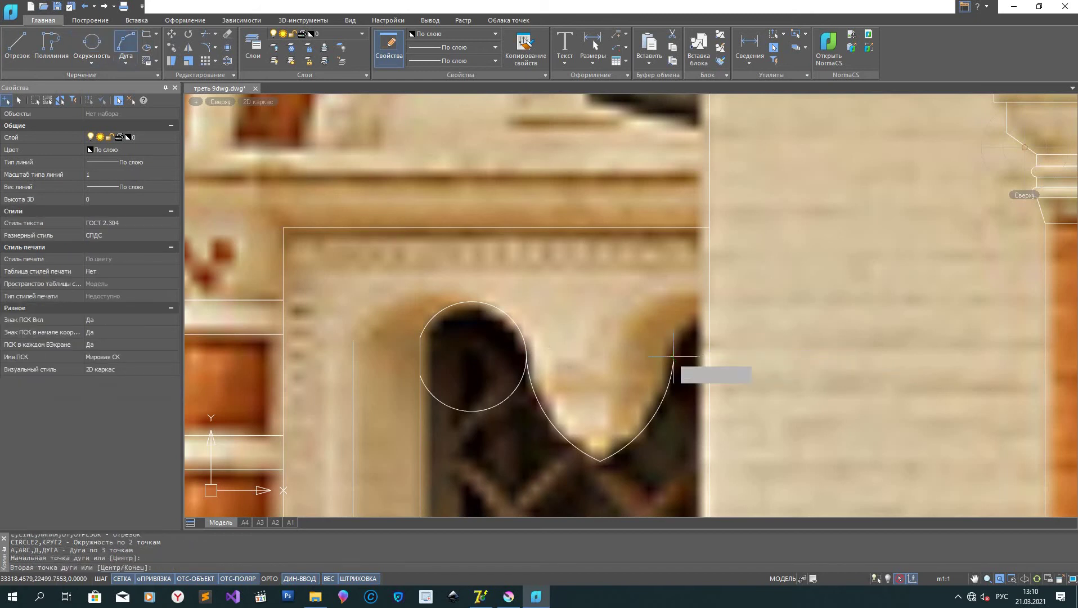
pyautogui.click(686, 330)
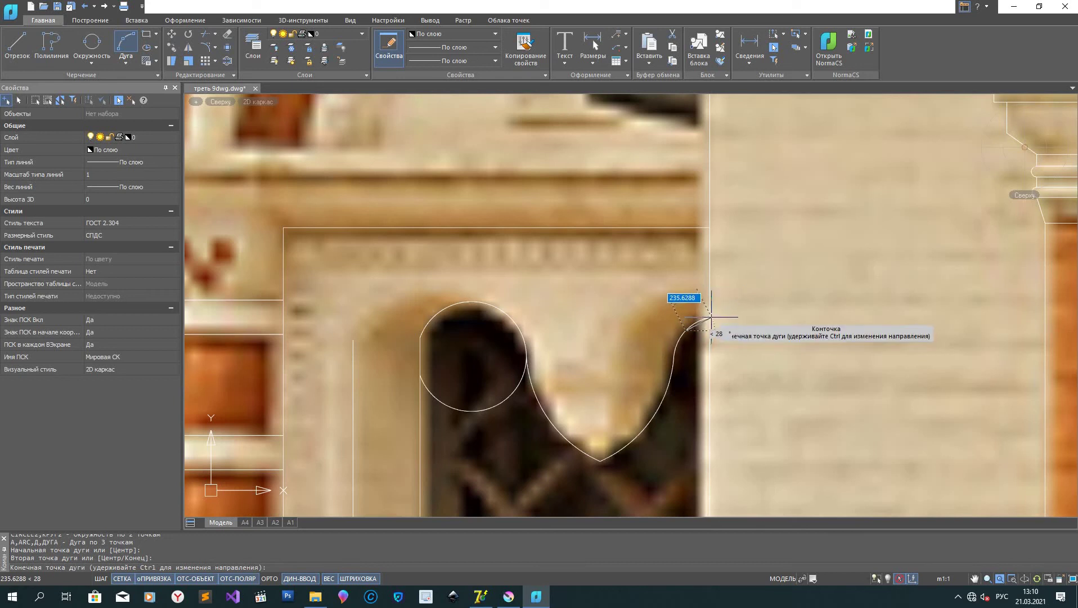
pyautogui.click(711, 320)
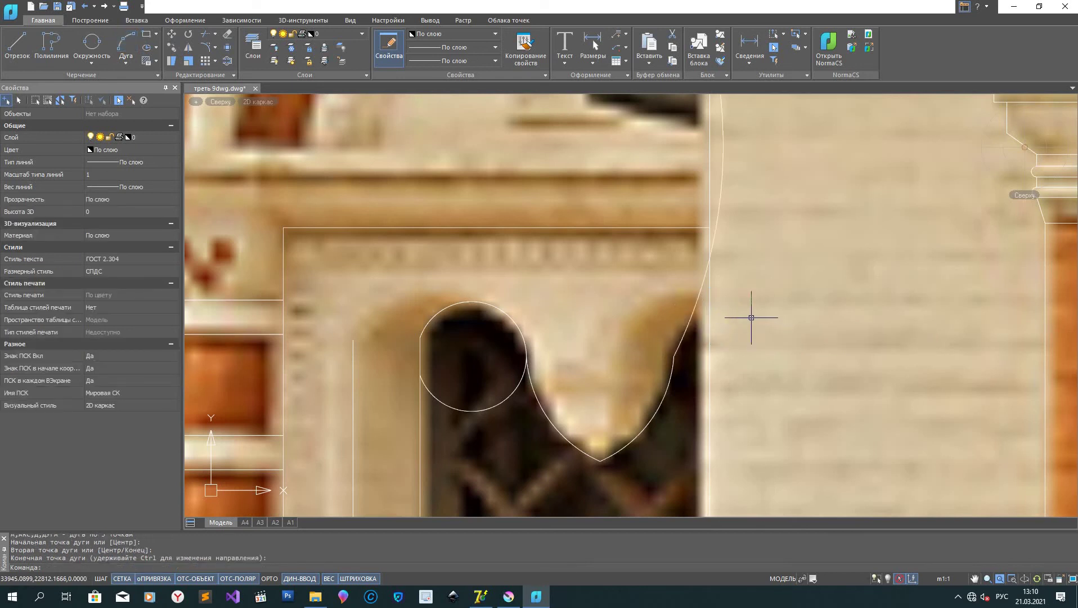
pyautogui.click(688, 315)
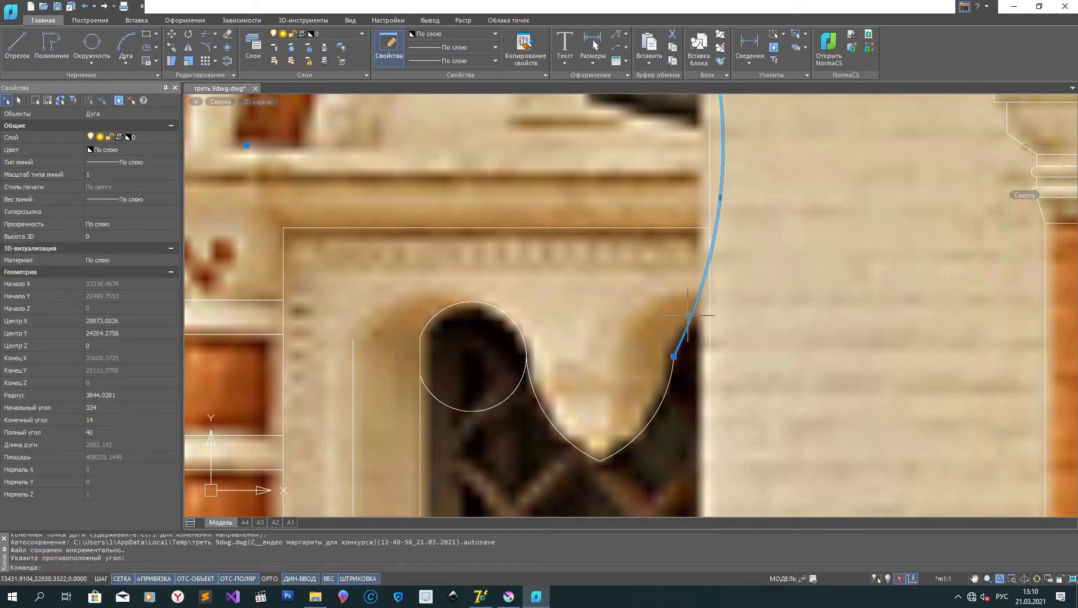
pyautogui.hotkey('ctrl', 'z')
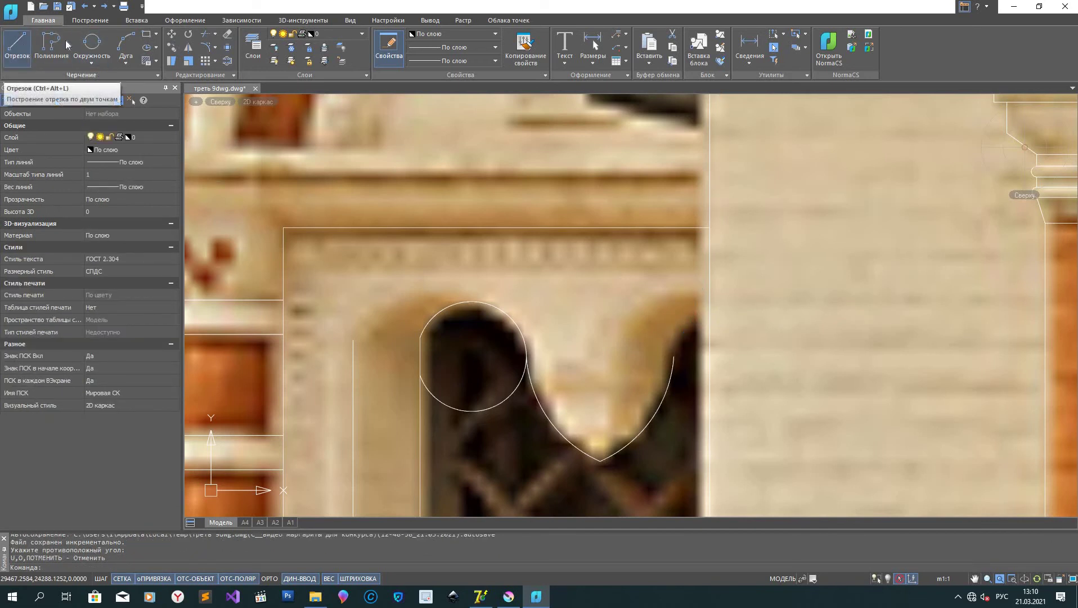
# Step: Draw a three-point arc tracing the second arch from the mirrored arc's upper end to the vertical wall edge line
pyautogui.click(127, 46)
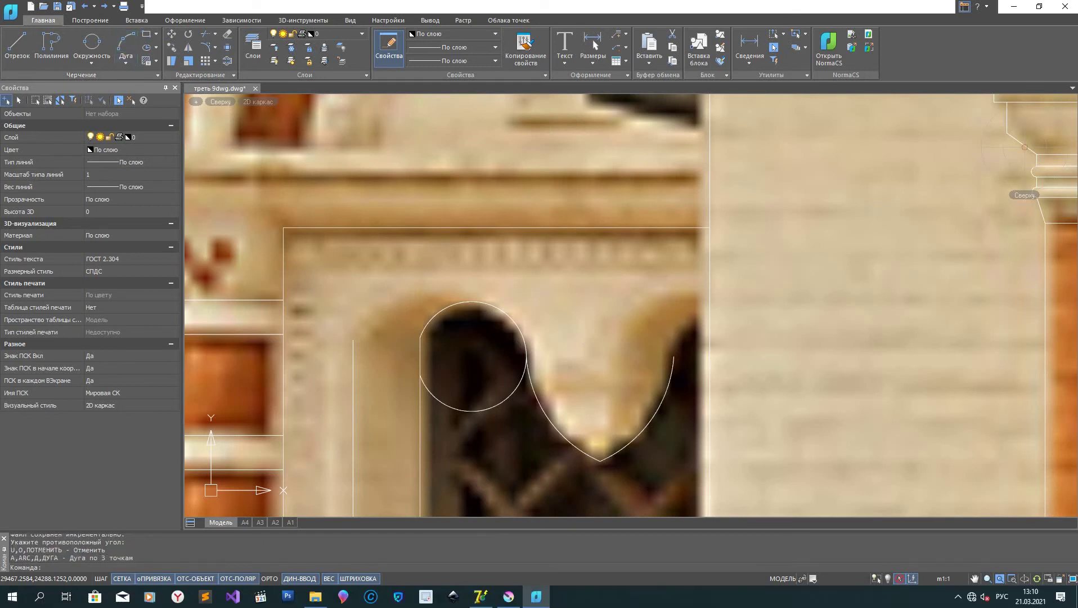
pyautogui.click(674, 356)
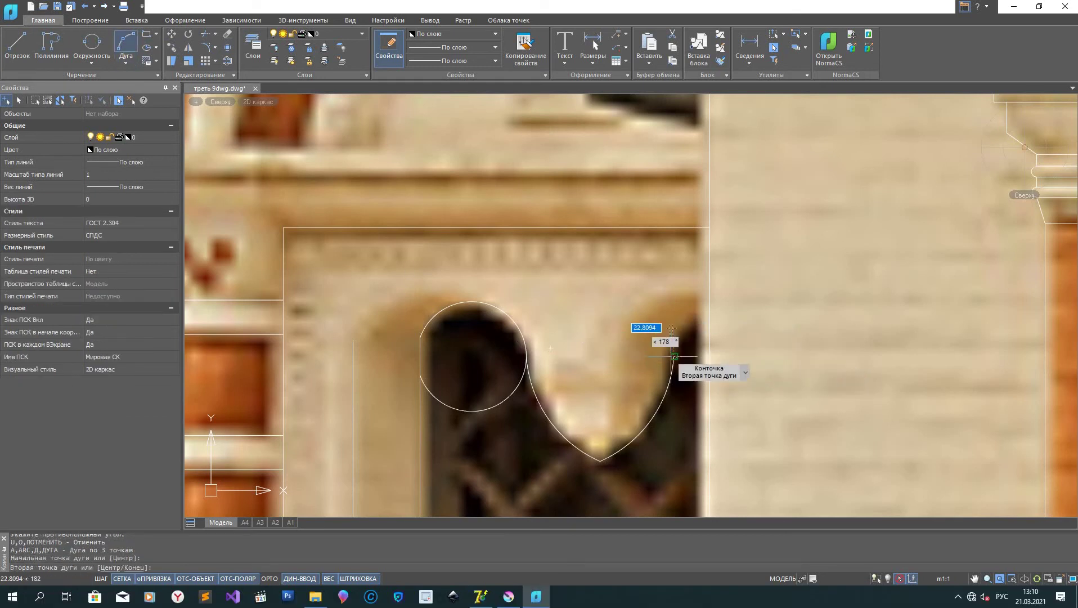
pyautogui.click(685, 331)
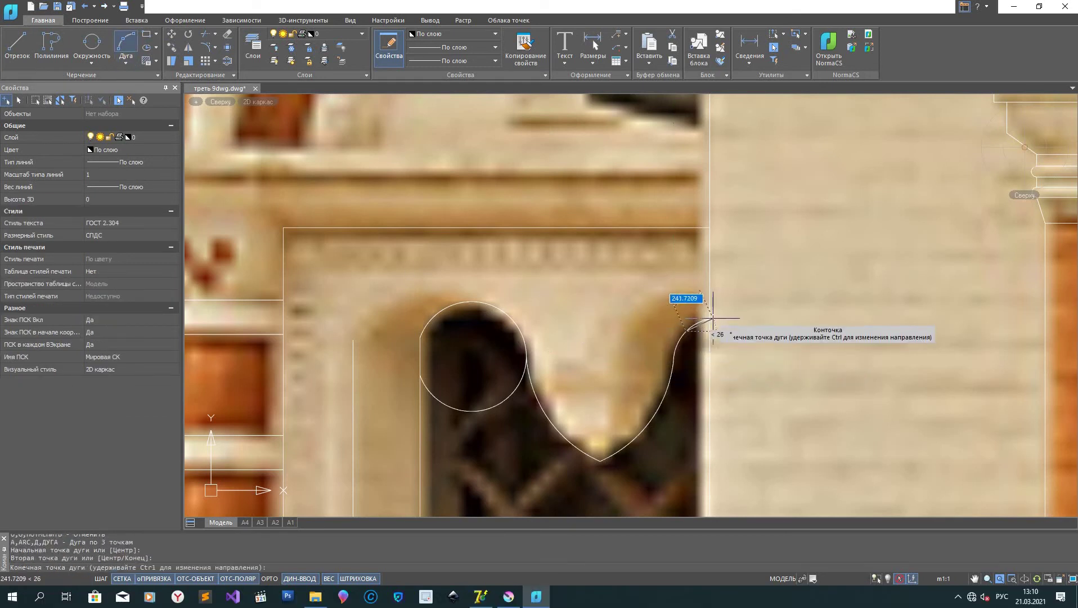
pyautogui.scroll(2, 695, 328)
pyautogui.scroll(2, 711, 327)
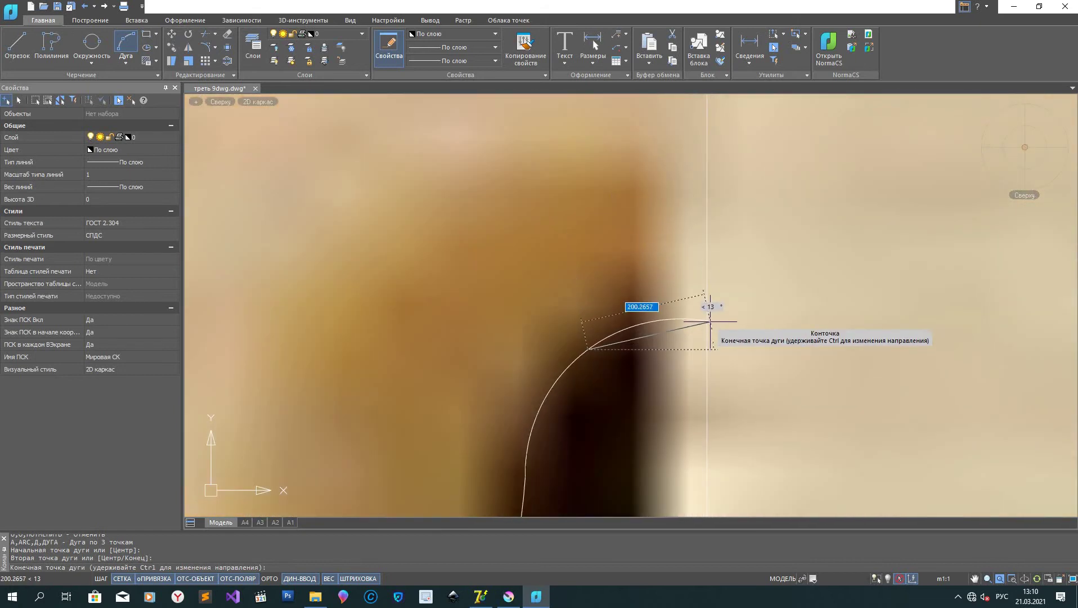
pyautogui.scroll(-1, 710, 304)
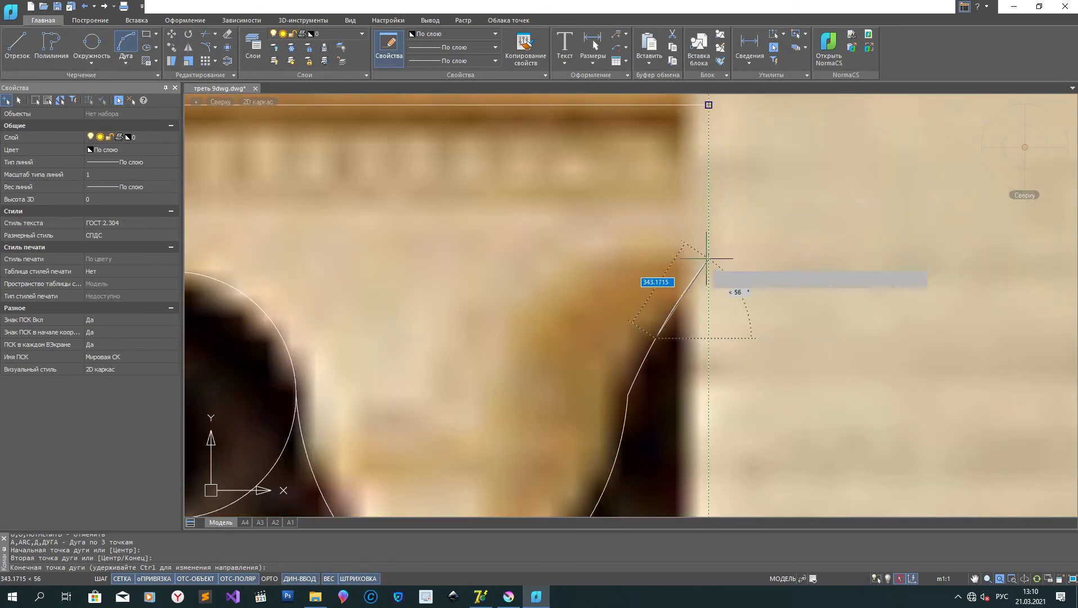
pyautogui.click(707, 311)
# Step: Trim away the lower part of the circle inside the lattice opening, leaving only its arch
pyautogui.scroll(-6, 583, 297)
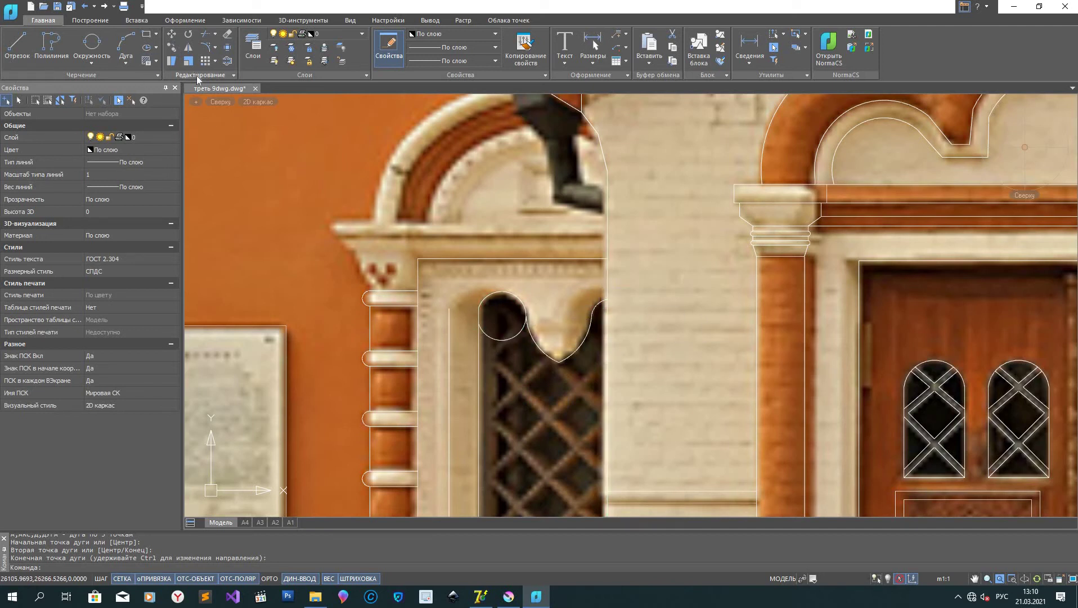
pyautogui.click(205, 34)
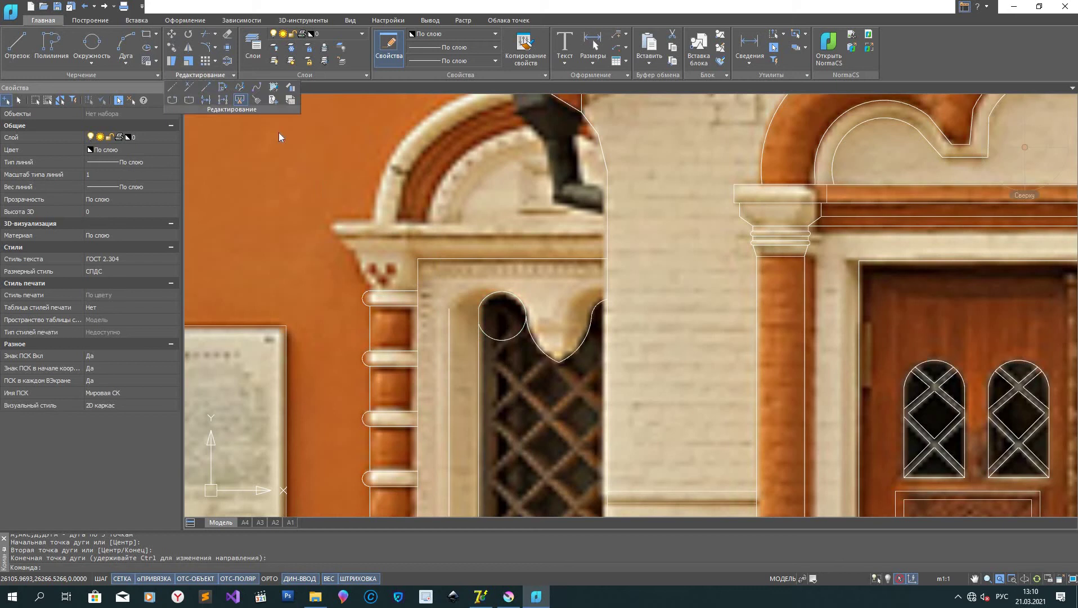
pyautogui.click(501, 336)
# Step: Draw a three-point arc for the outer arch from the top of the inner frame's vertical line to the lattice opening's arch
pyautogui.scroll(-5, 522, 358)
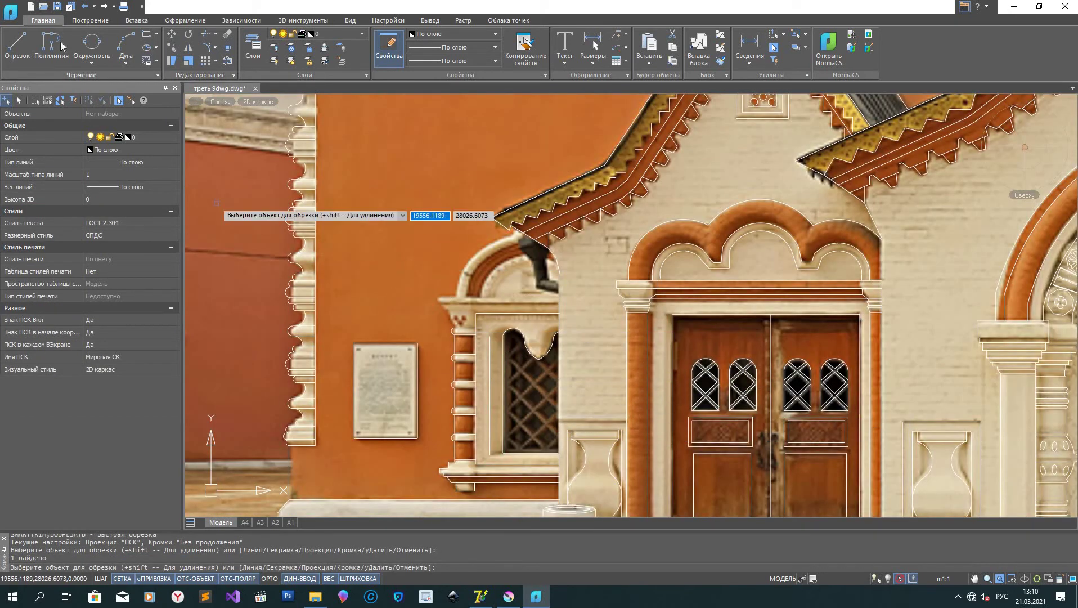
pyautogui.click(125, 62)
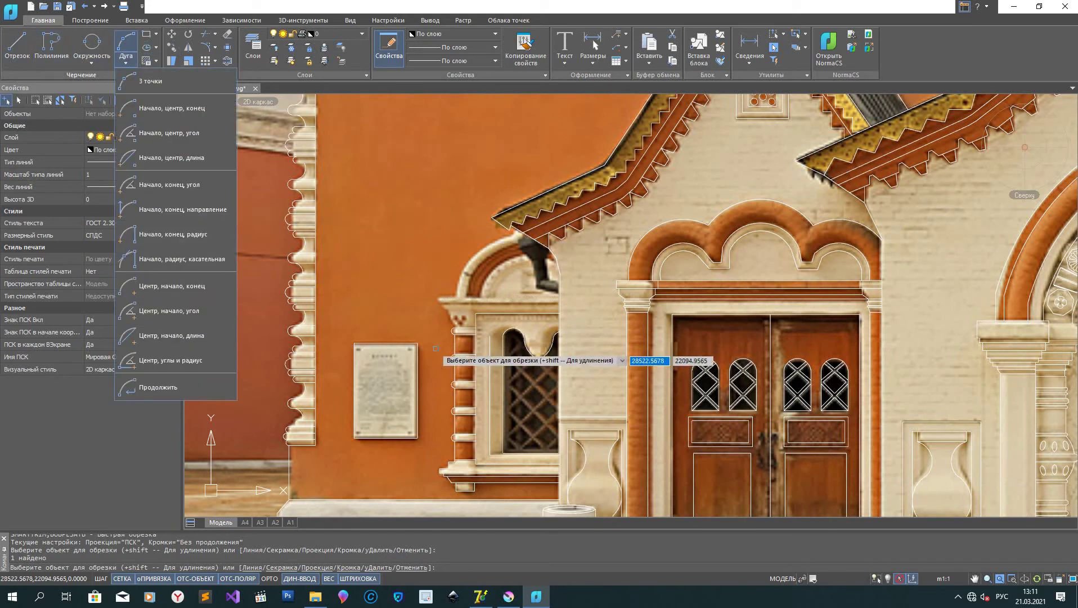
pyautogui.click(124, 76)
pyautogui.click(121, 46)
pyautogui.scroll(5, 467, 352)
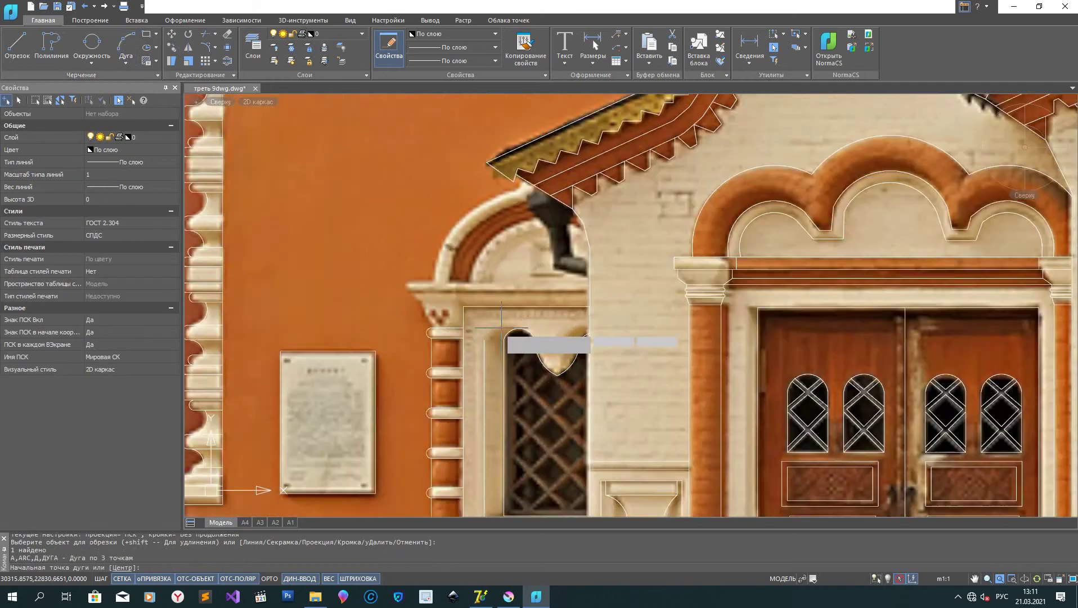
pyautogui.click(463, 355)
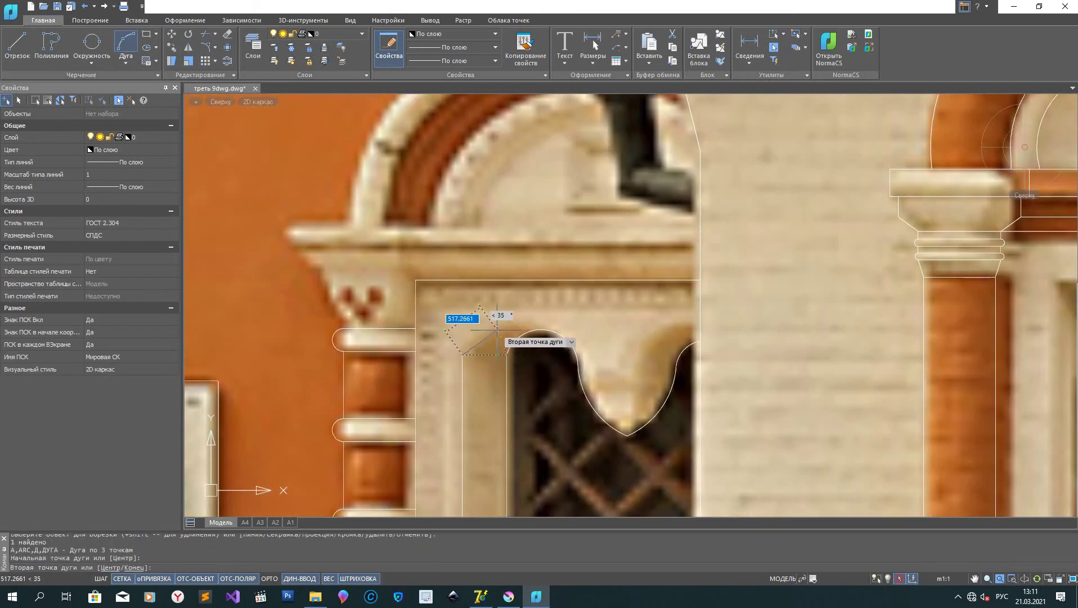
pyautogui.click(492, 328)
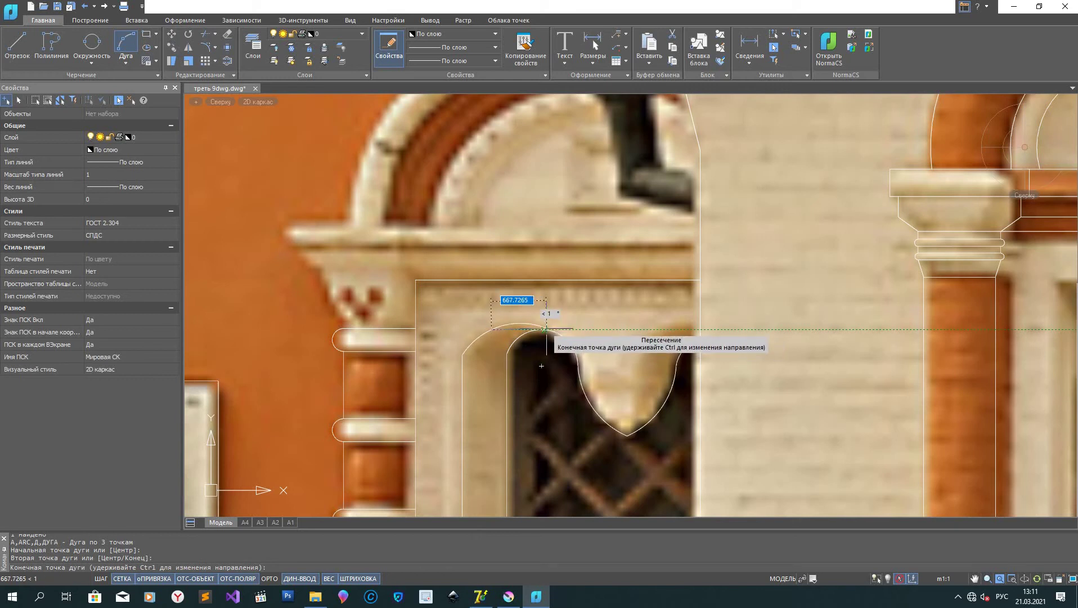
pyautogui.click(544, 330)
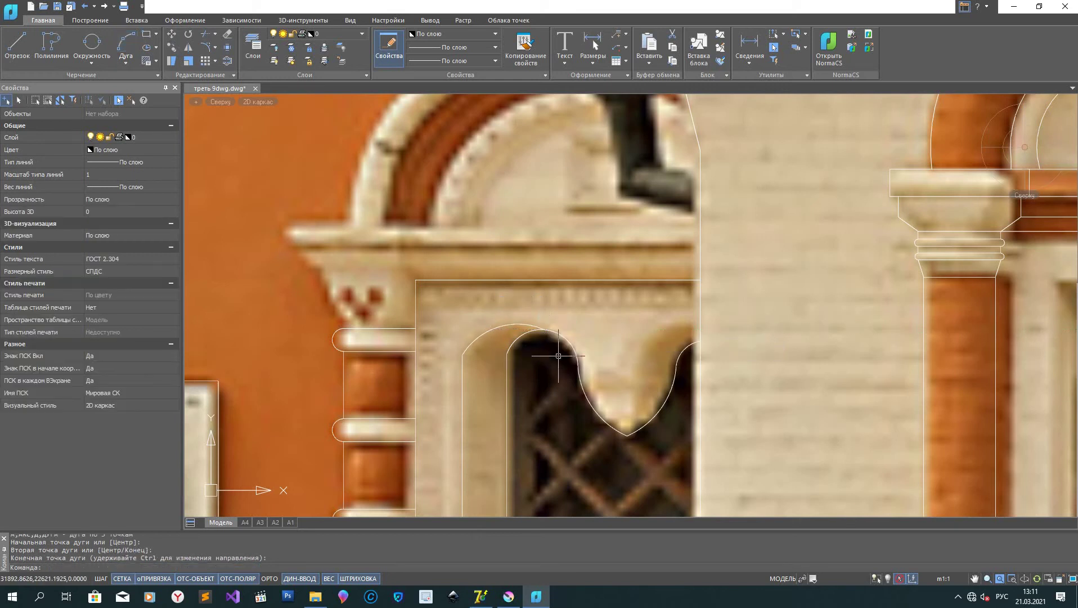
# Step: Copy the pendant's arc beside the wall and its adjoining second-arch arc slightly up and left onto the opening's shaded inner edge
pyautogui.scroll(-2, 530, 415)
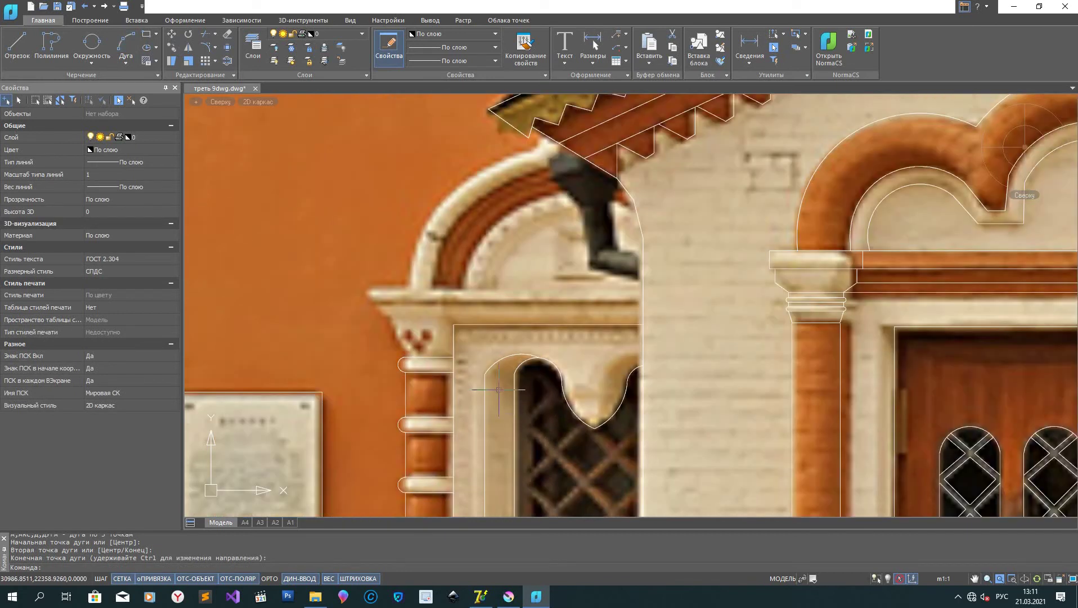
pyautogui.scroll(-3, 655, 410)
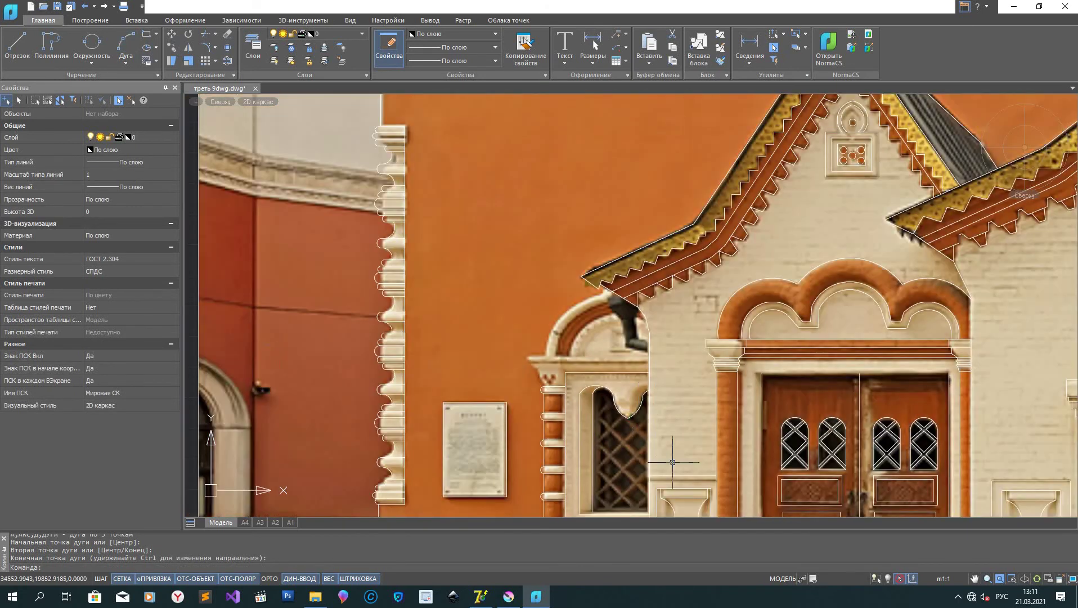
pyautogui.scroll(5, 670, 439)
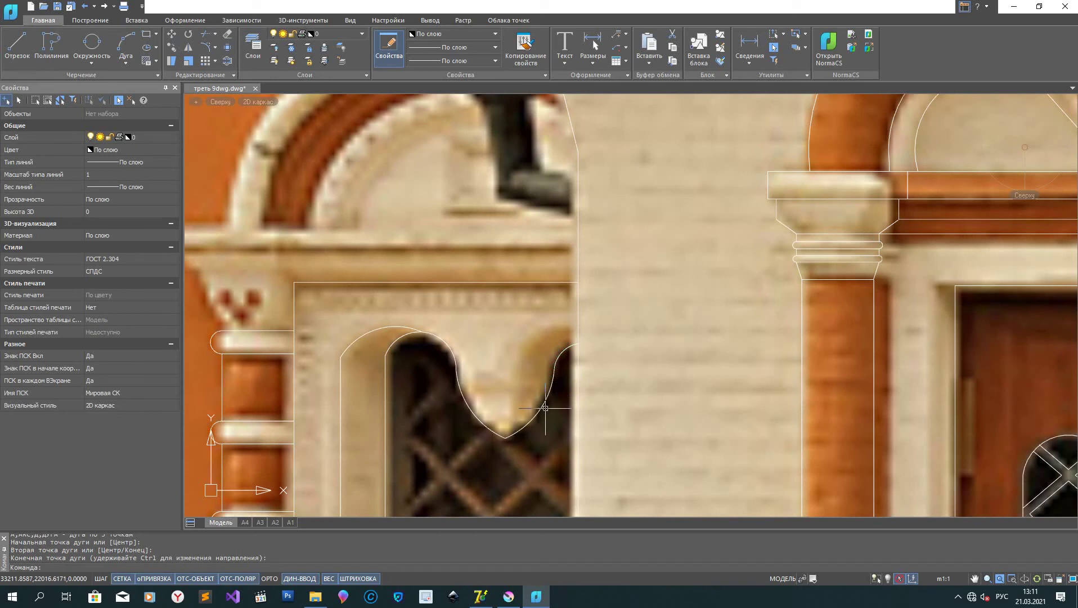
pyautogui.click(546, 405)
pyautogui.click(560, 354)
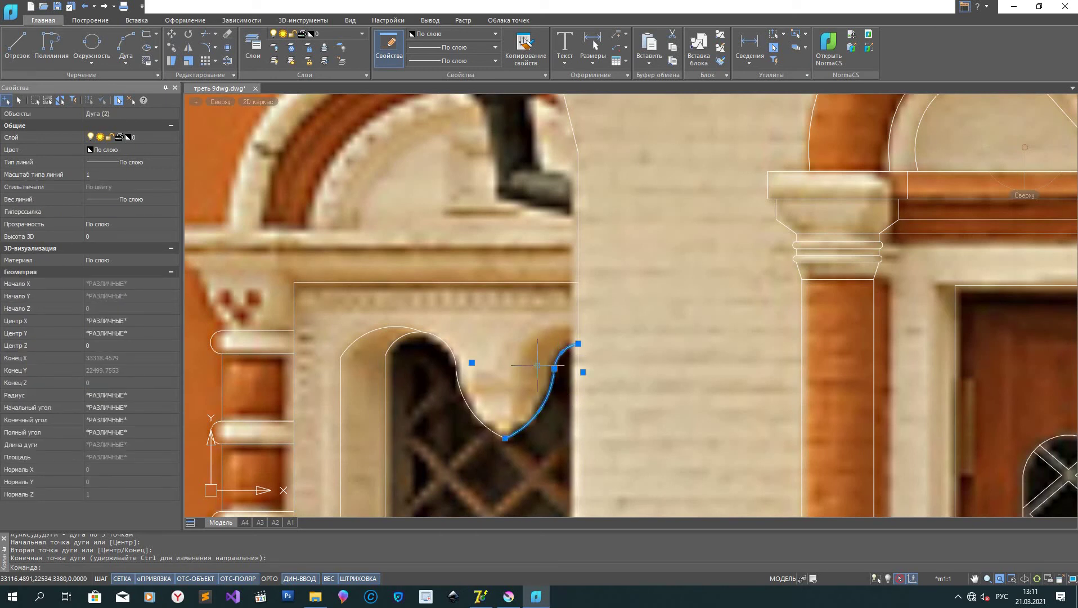
pyautogui.click(199, 76)
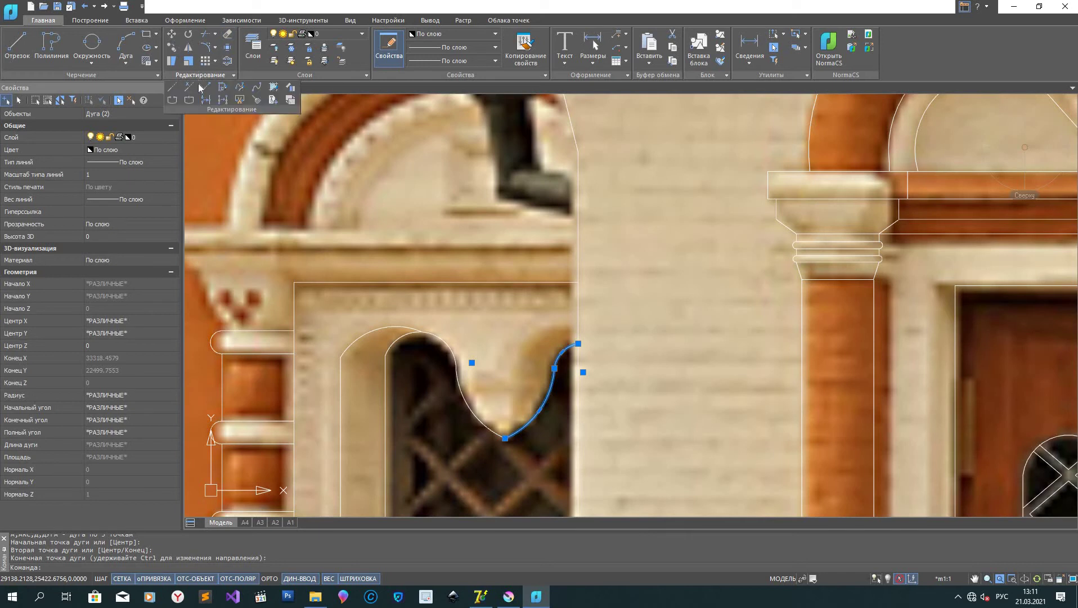
pyautogui.click(171, 47)
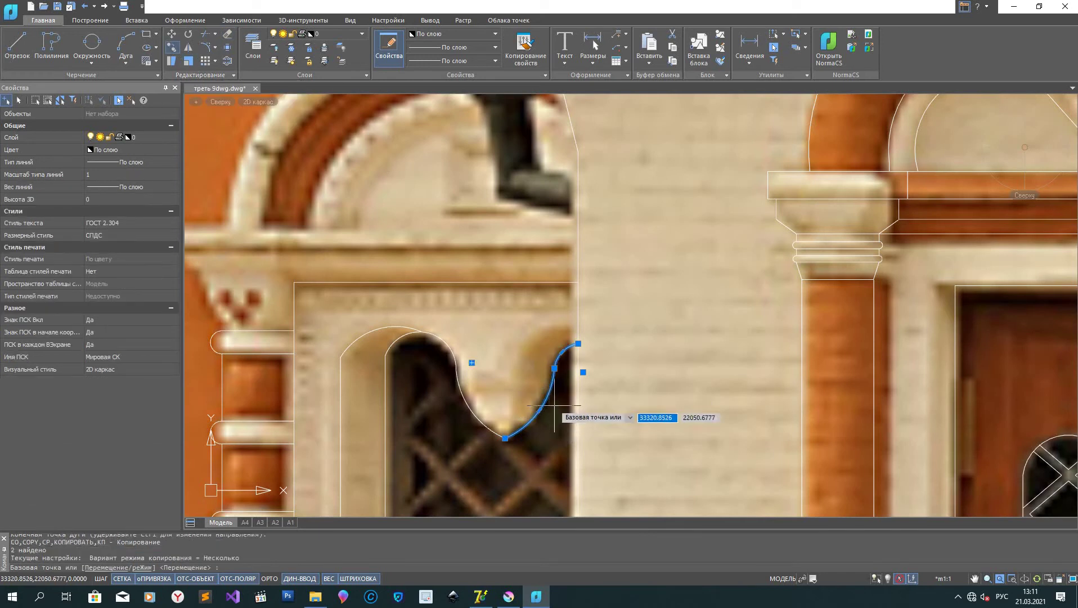
pyautogui.click(578, 343)
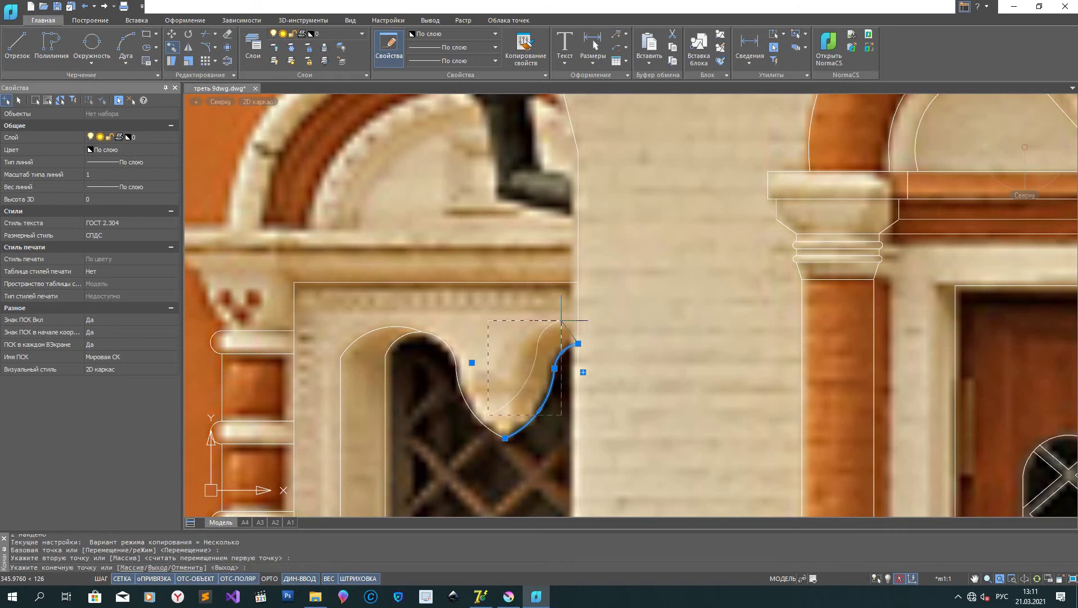
pyautogui.click(557, 358)
pyautogui.rightClick(562, 361)
pyautogui.click(587, 381)
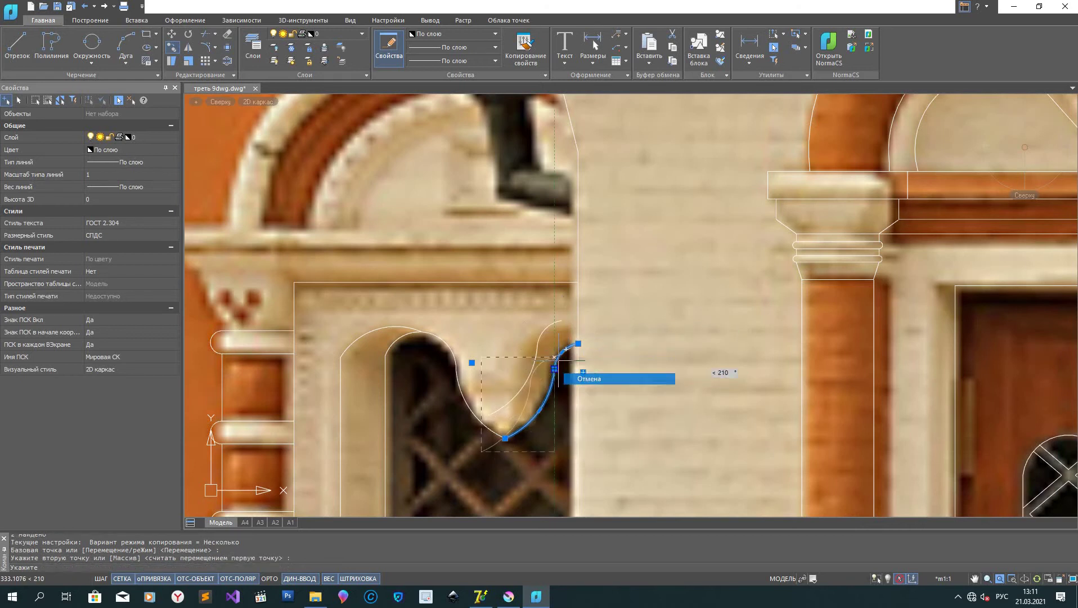
# Step: Try to stretch the lower copied arc by its end and midpoint to meet the pendant outline, and undo the reshaping
pyautogui.click(488, 416)
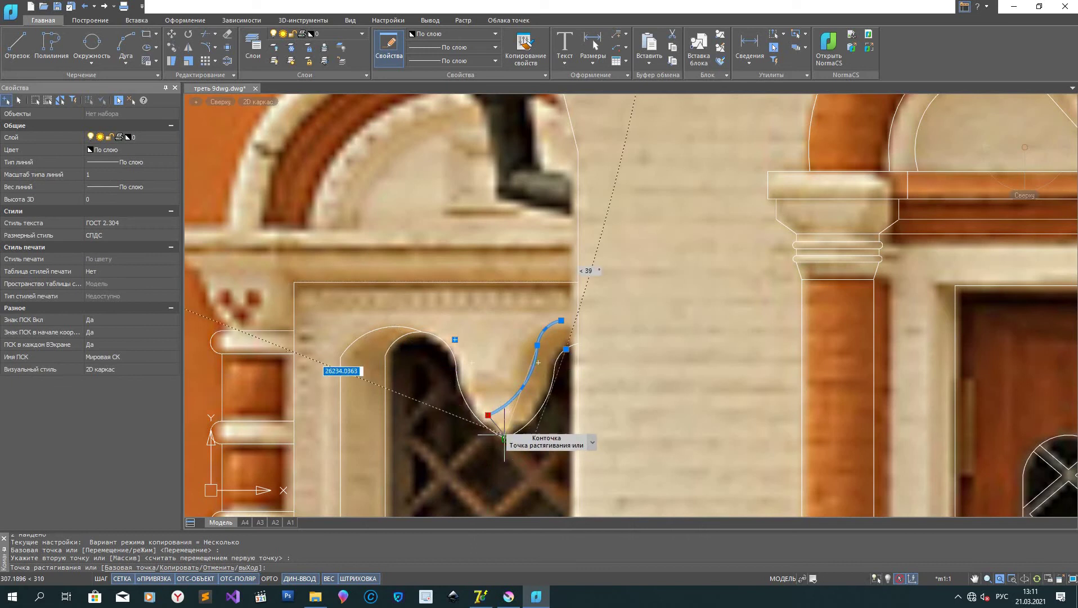
pyautogui.click(492, 421)
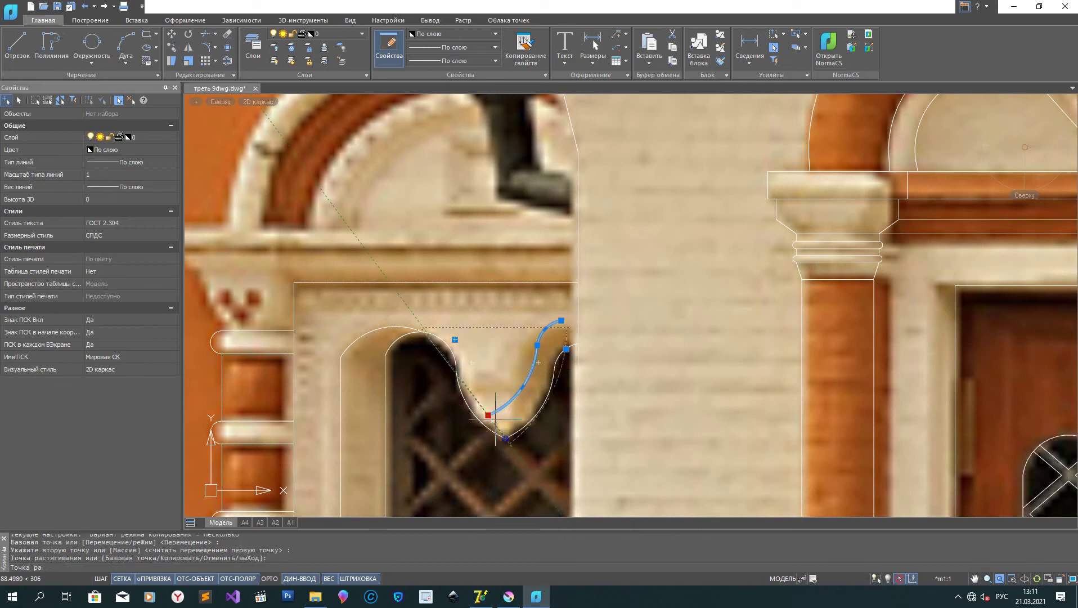
pyautogui.click(523, 389)
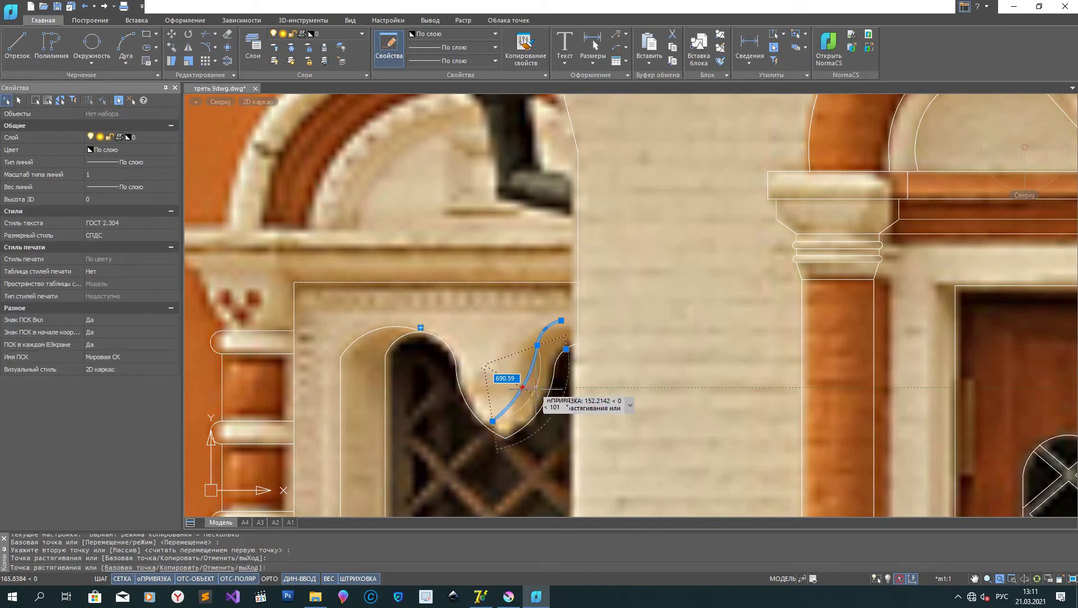
pyautogui.click(527, 390)
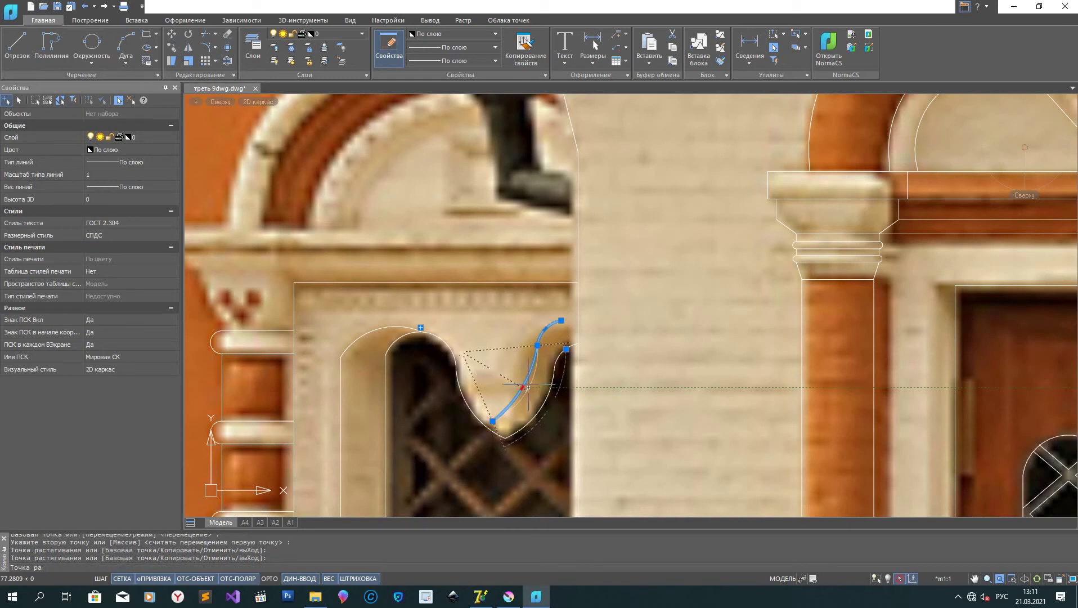
pyautogui.click(492, 421)
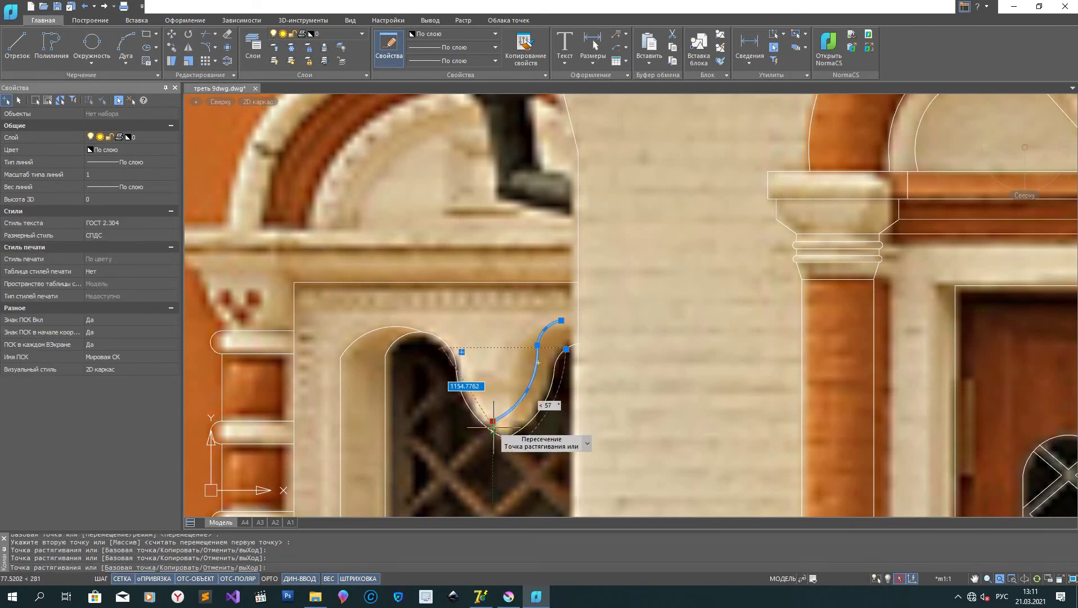
pyautogui.click(492, 431)
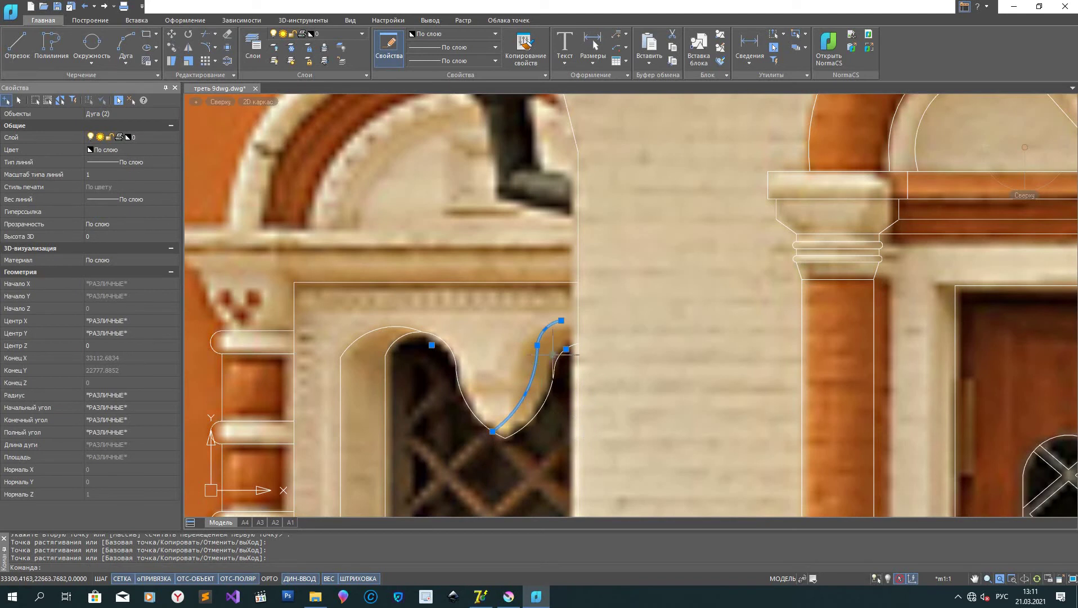
pyautogui.click(492, 432)
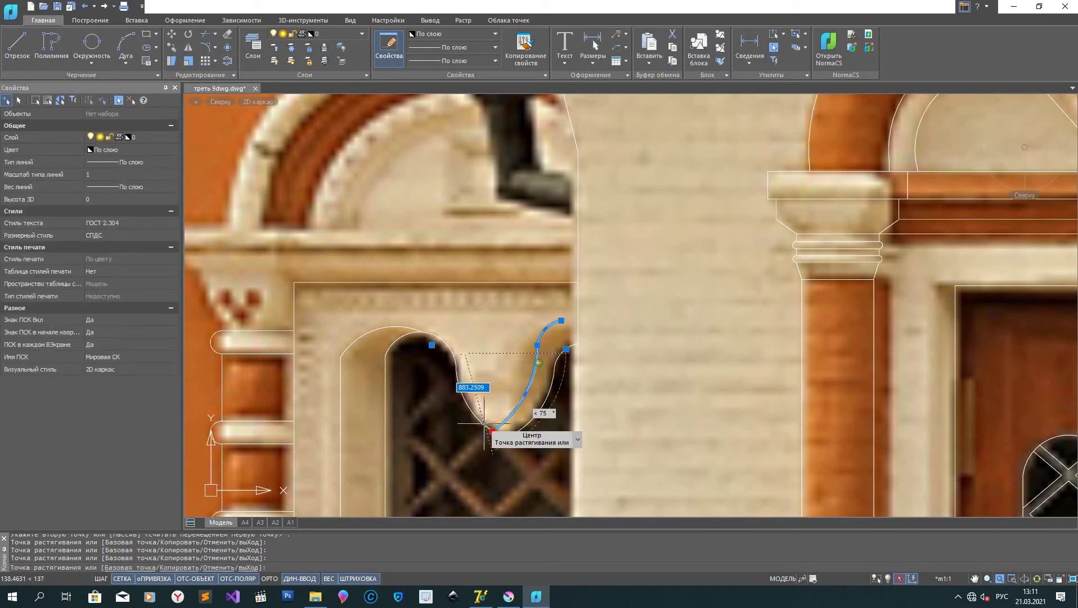
pyautogui.click(484, 424)
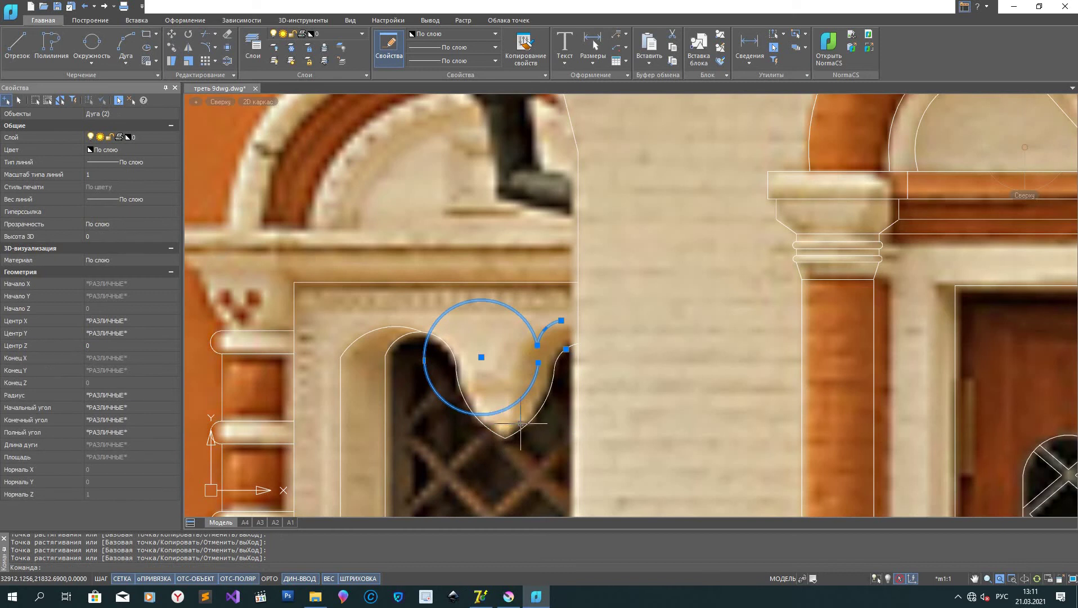
pyautogui.hotkey('ctrl', 'z')
pyautogui.hotkey('ctrl', 'z')
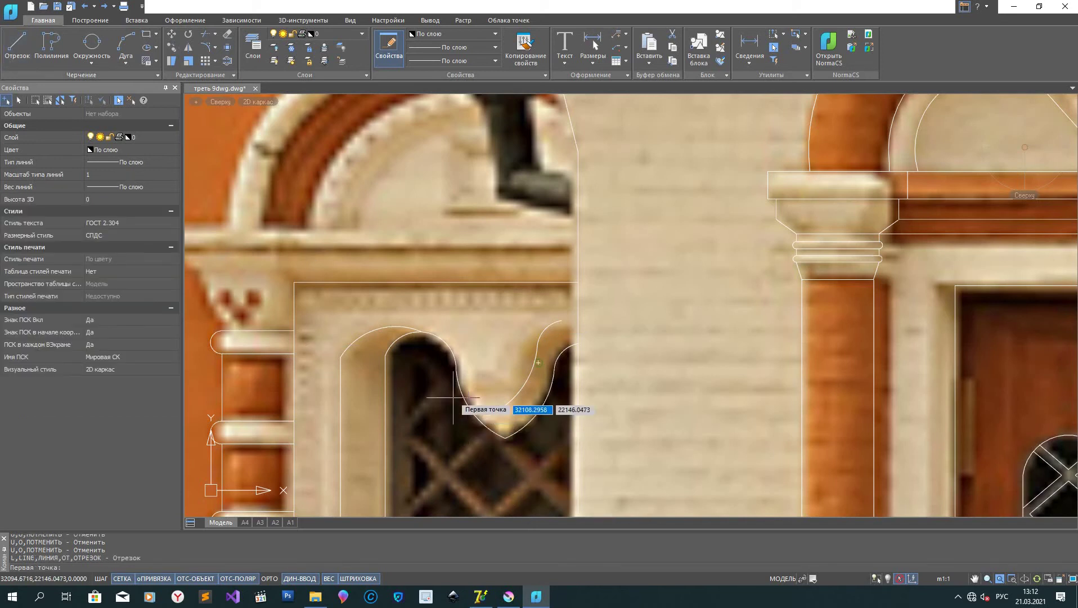
# Step: Draw a horizontal line about 116 units long from the lower copied arc's free end toward the pendant's opposite side
pyautogui.click(489, 415)
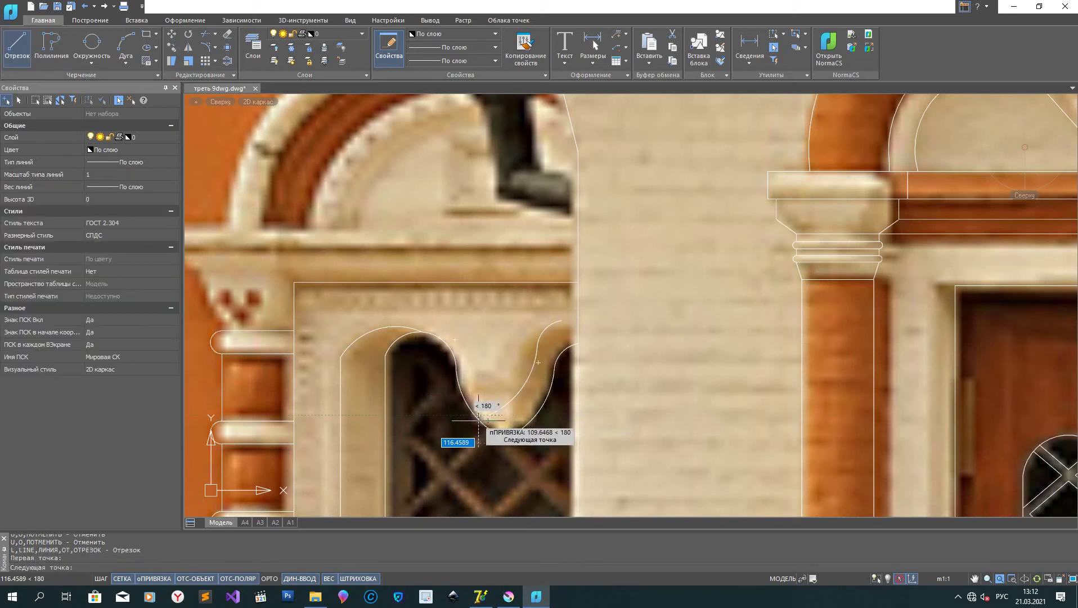
pyautogui.click(478, 416)
pyautogui.rightClick(515, 419)
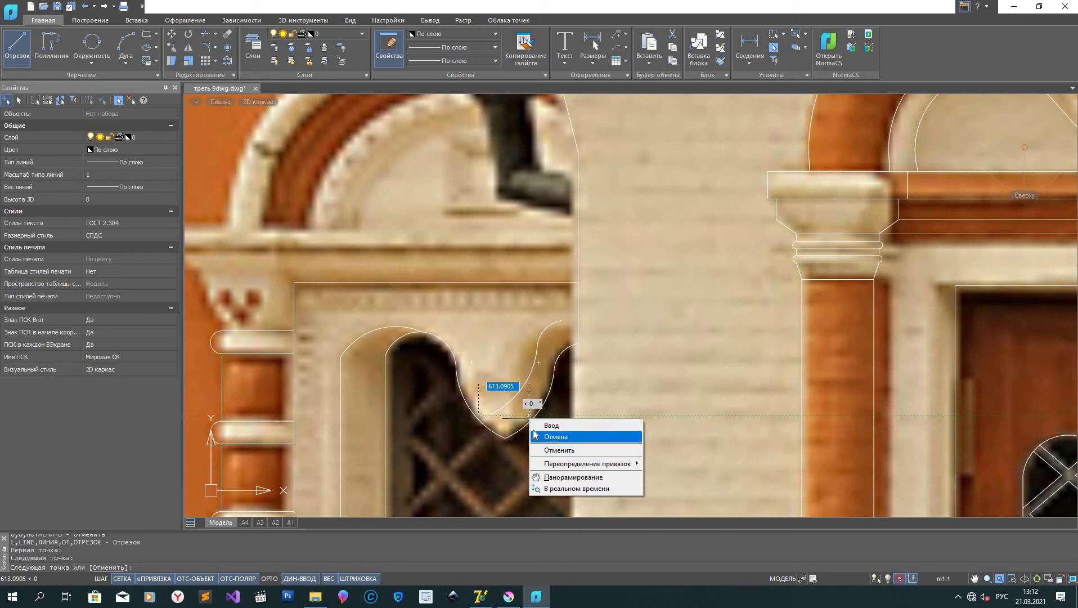
pyautogui.click(558, 436)
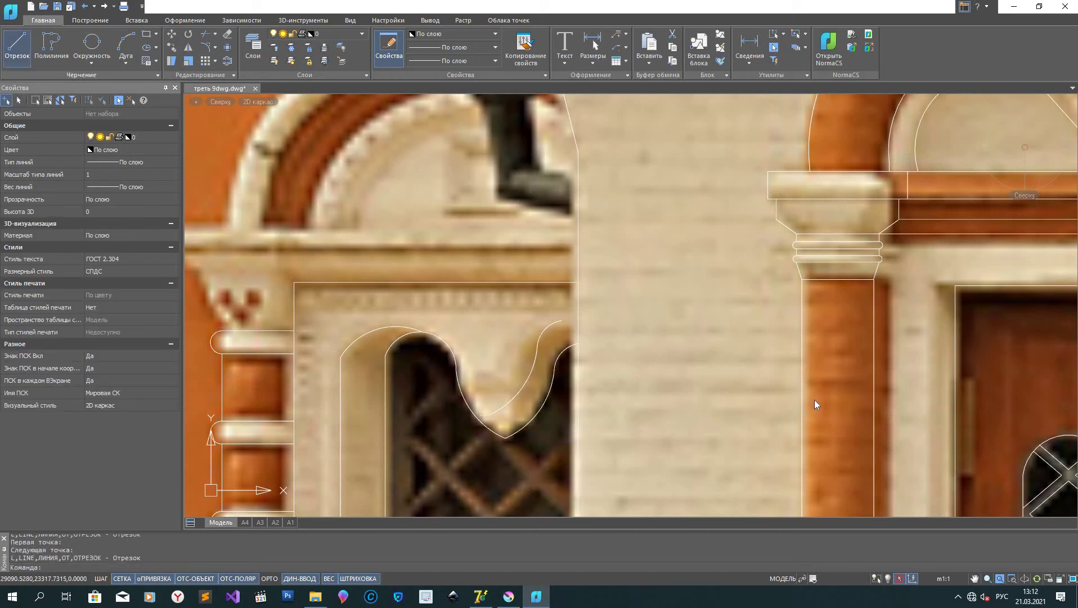
# Step: Draw a short horizontal line from the upper copied arc's free end to the vertical wall edge line
pyautogui.press('Return')
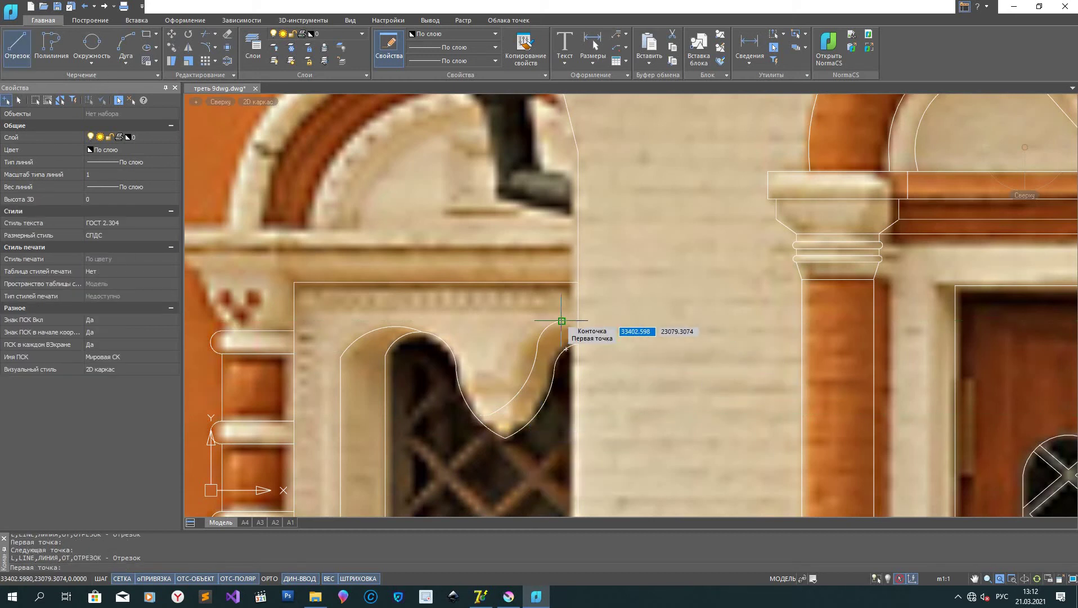
pyautogui.click(561, 321)
pyautogui.click(576, 320)
pyautogui.rightClick(548, 339)
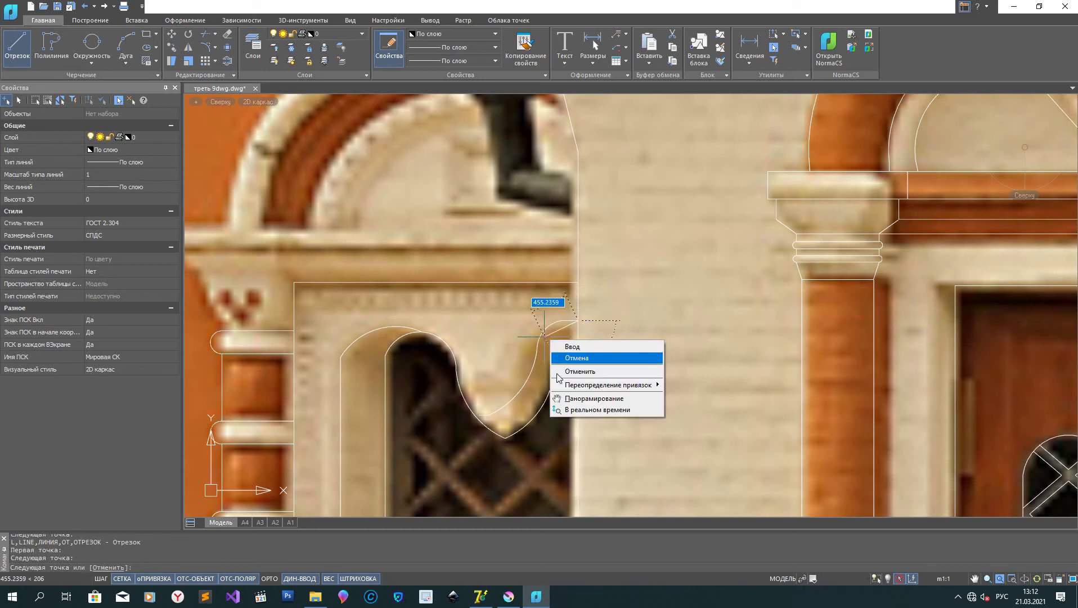
pyautogui.click(577, 358)
# Step: Delete the short horizontal line at the lower end of the copied arc
pyautogui.scroll(5, 446, 381)
pyautogui.click(446, 376)
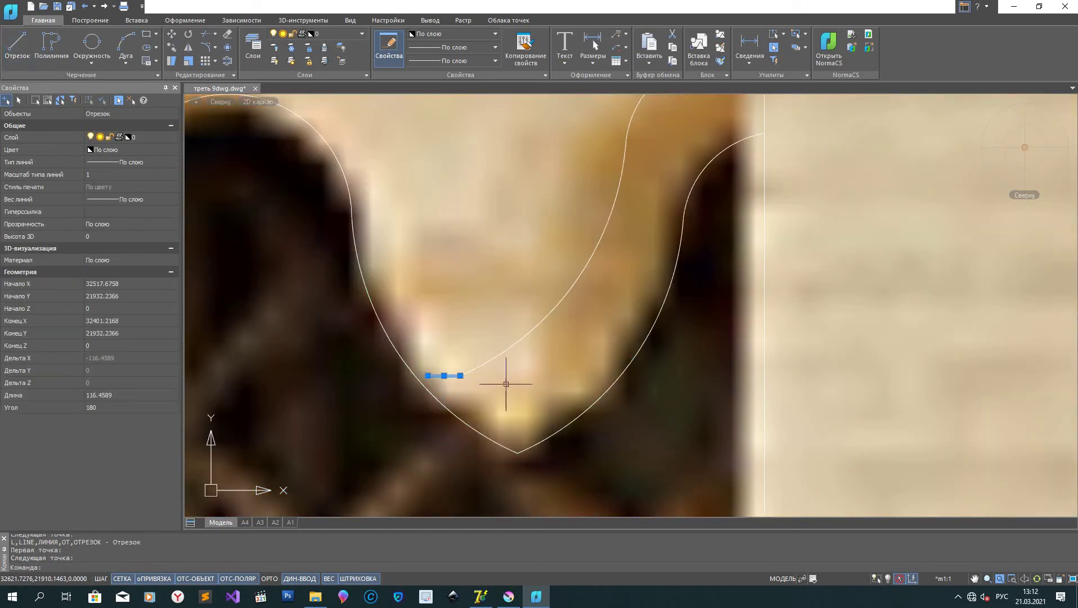
pyautogui.press('Delete')
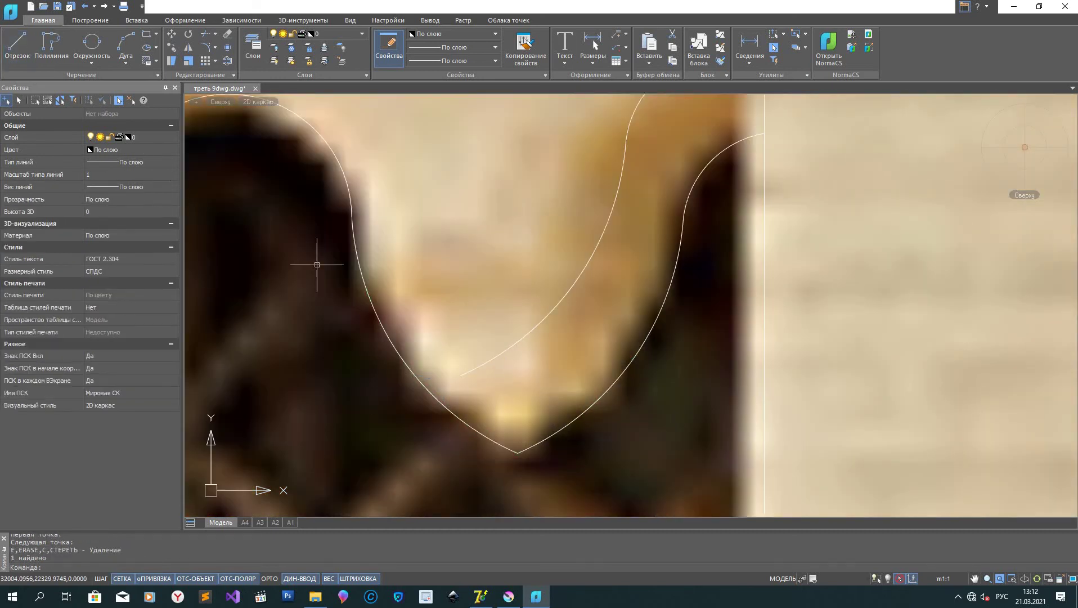
# Step: Try to connect the copied arc's lower end to the pendant outline with a line, and delete the misplaced segment
pyautogui.click(460, 375)
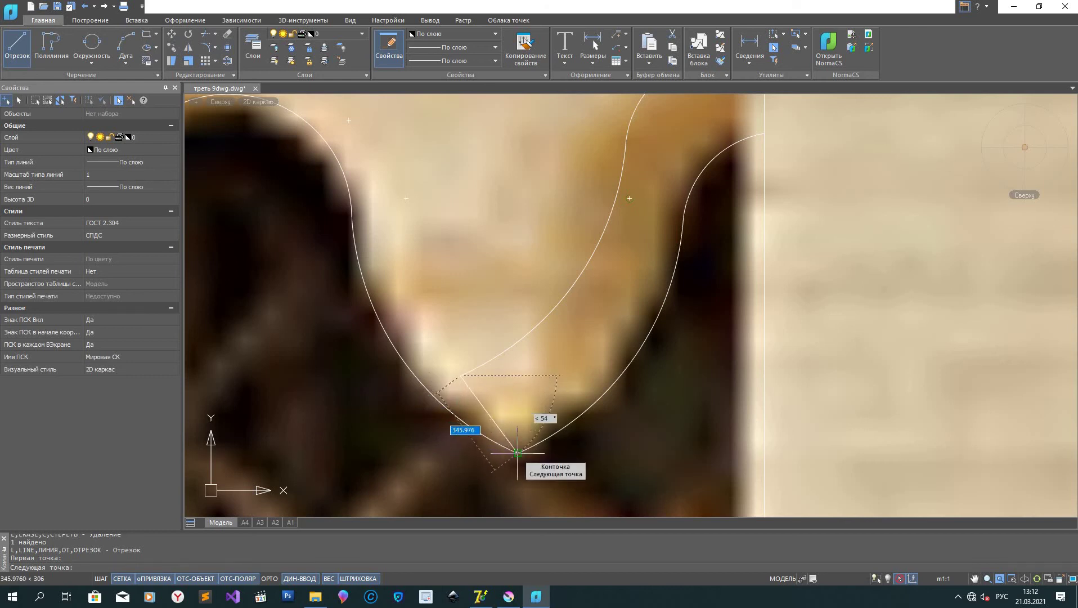
pyautogui.click(425, 398)
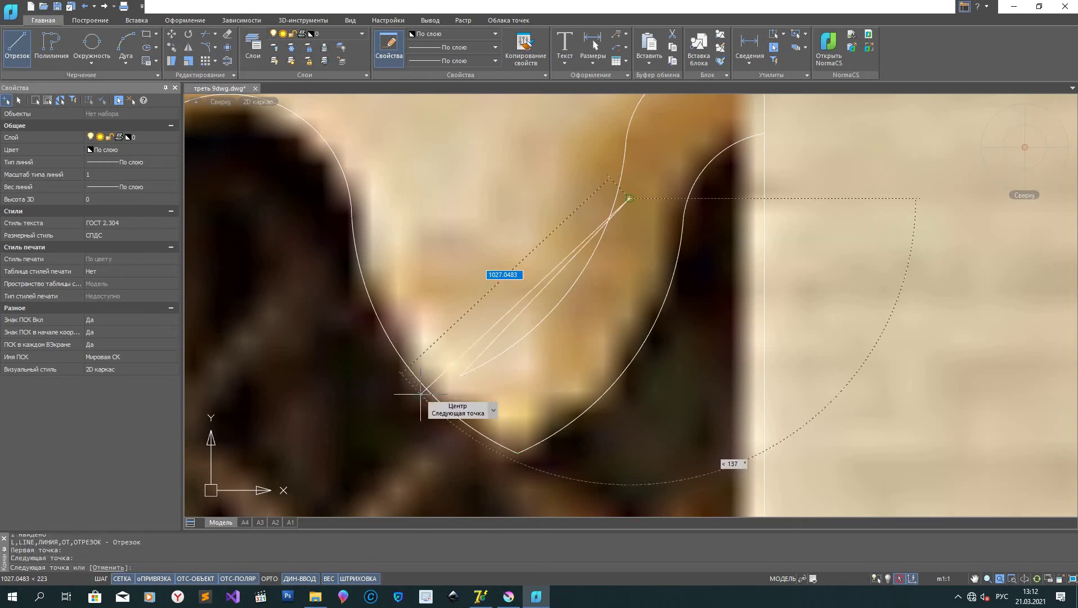
pyautogui.rightClick(490, 383)
pyautogui.click(527, 402)
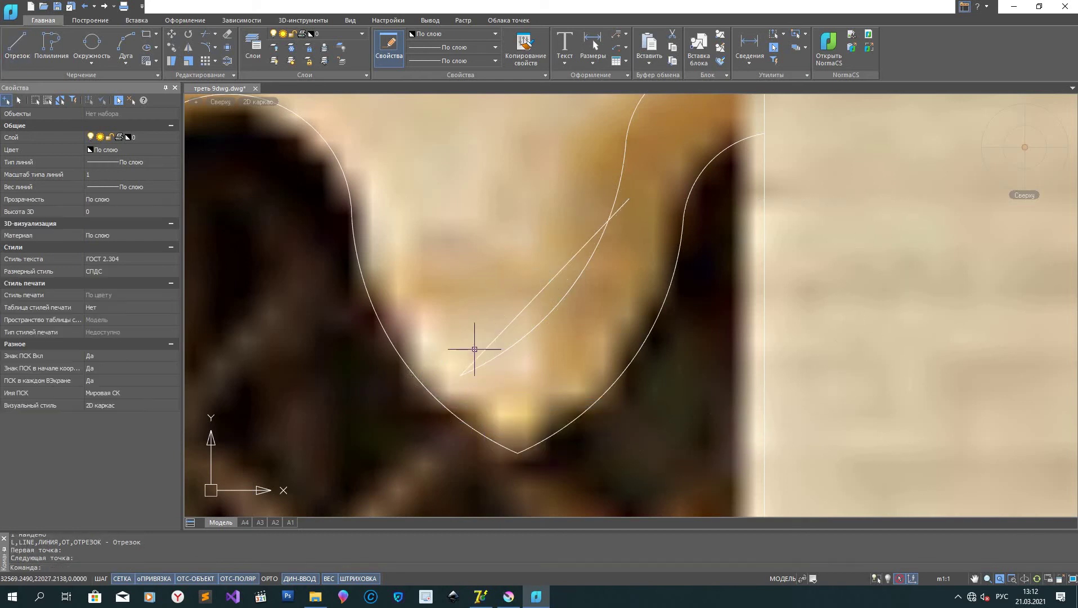
pyautogui.click(483, 354)
pyautogui.press('Delete')
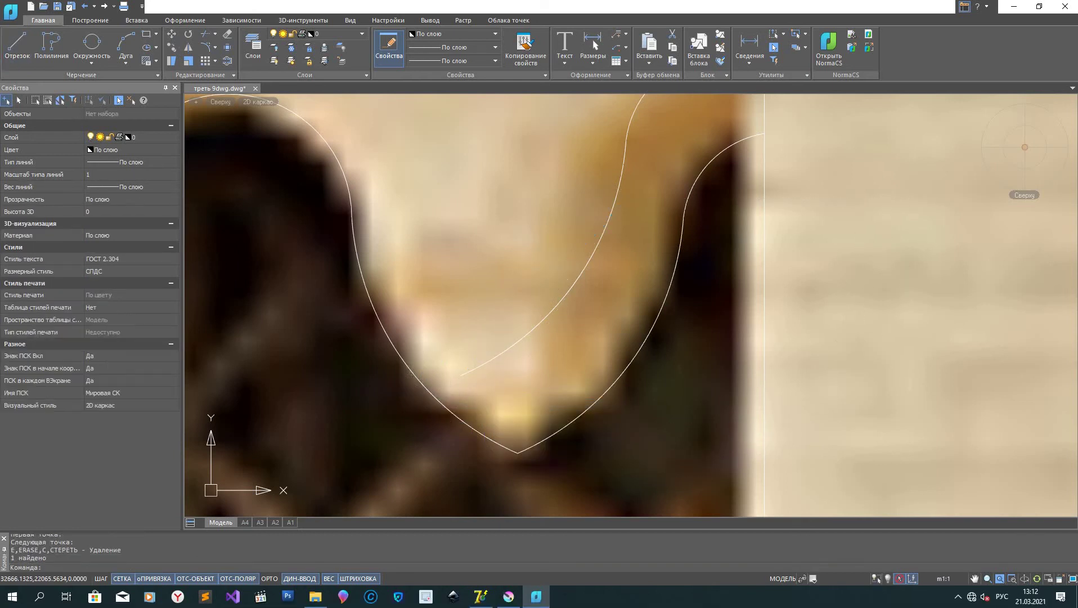
# Step: Draw a slanted line about 550 units long from the copied arc's lower end across and past the pendant's outline
pyautogui.write('l')
pyautogui.press('Return')
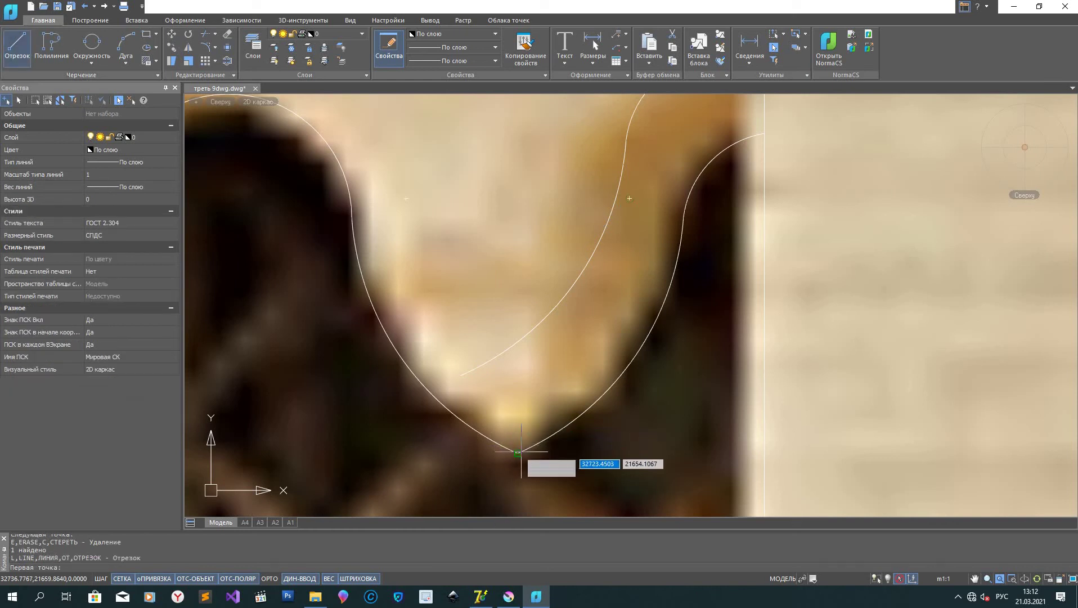
pyautogui.click(460, 375)
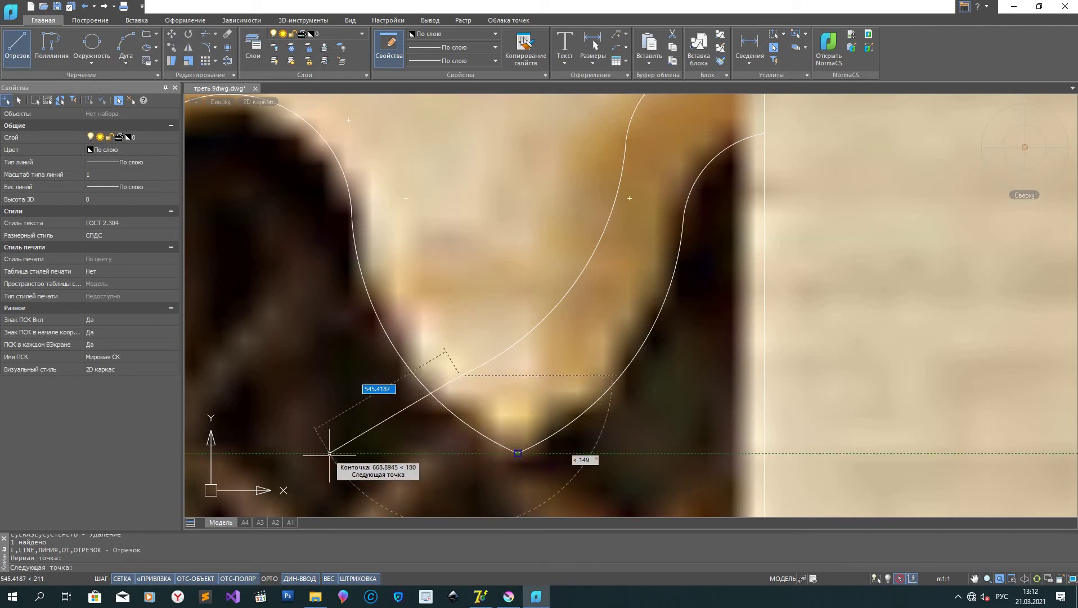
pyautogui.click(325, 451)
pyautogui.rightClick(274, 240)
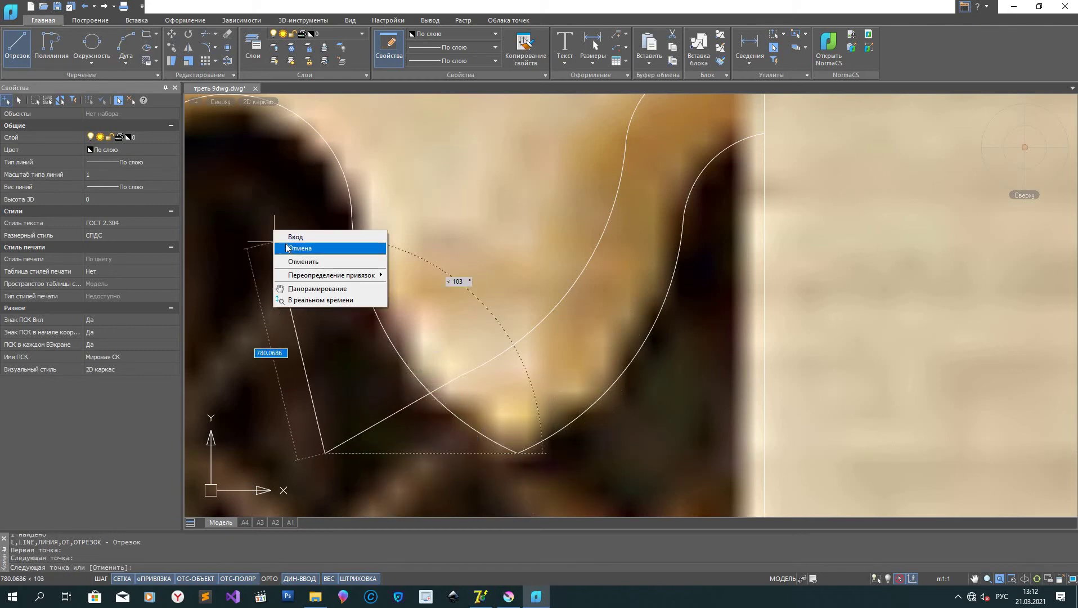
pyautogui.click(300, 247)
# Step: Trim off the part of the slanted line that extends beyond the pendant's outline
pyautogui.click(206, 33)
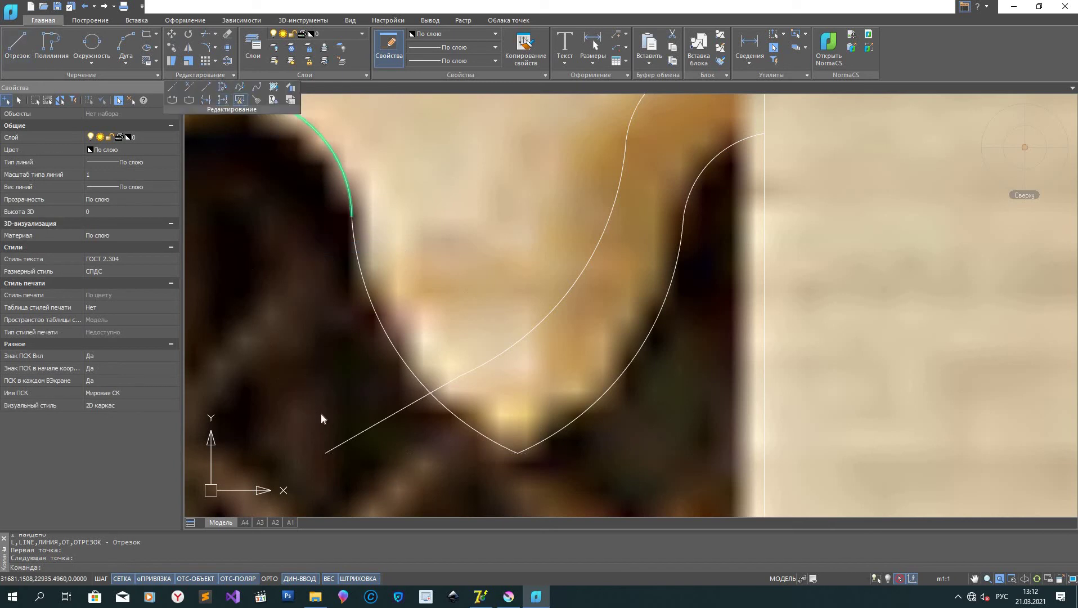
pyautogui.click(369, 428)
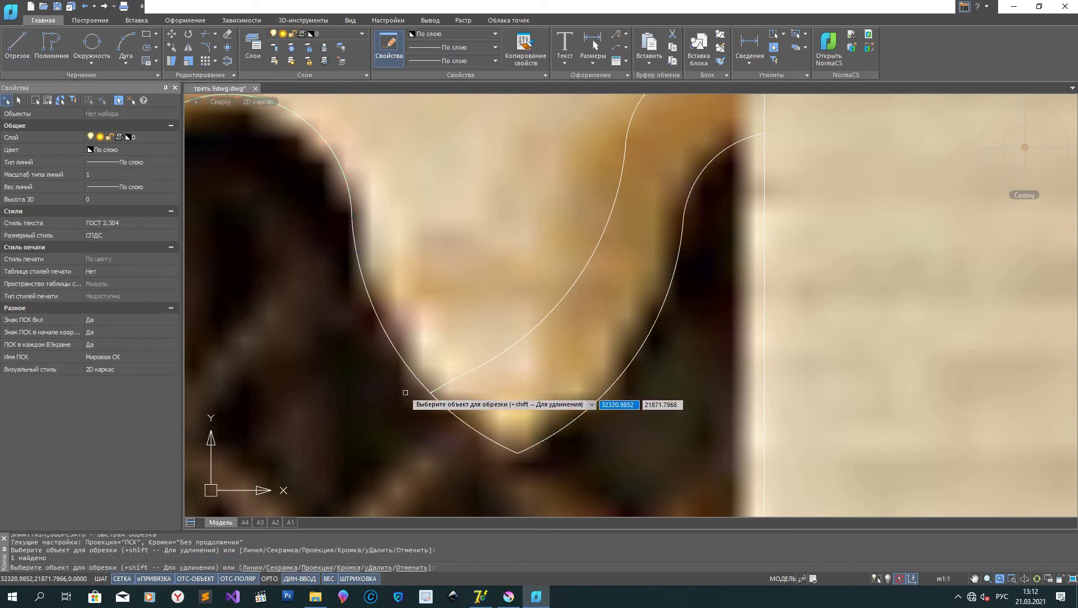
pyautogui.scroll(-3, 402, 392)
pyautogui.scroll(-4, 456, 321)
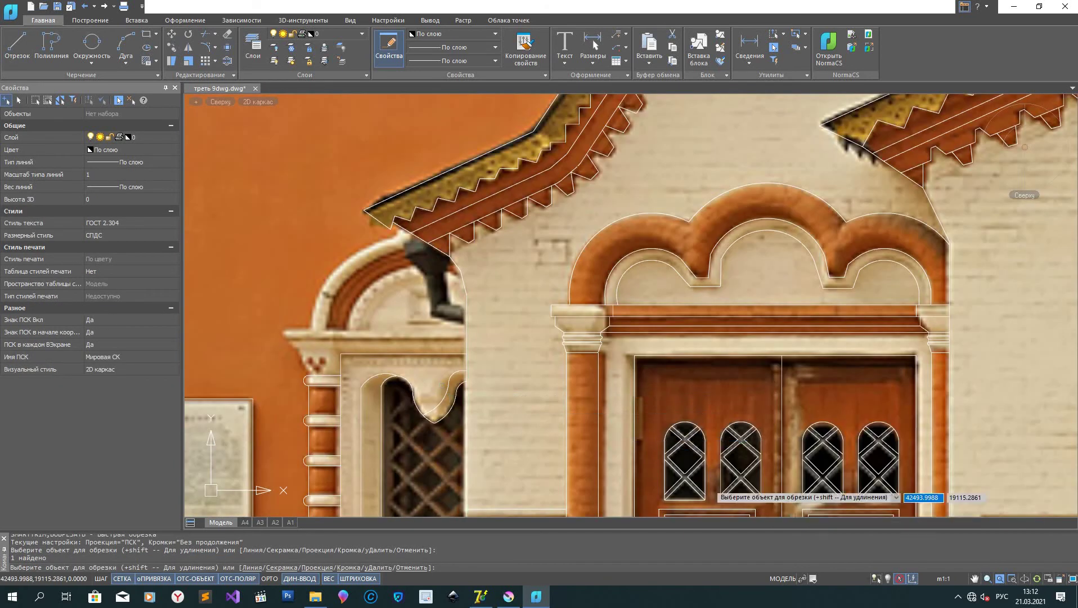
pyautogui.scroll(-2, 387, 415)
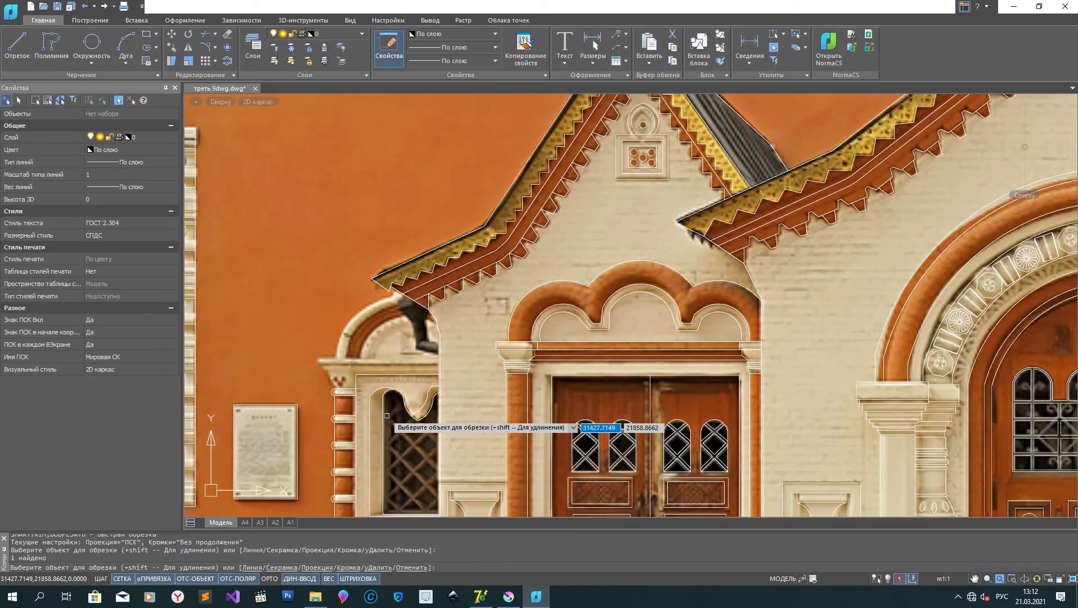
# Step: Draw a line from the window opening's lower right corner up about 150 units, then horizontally across to the lattice's left edge
pyautogui.click(16, 56)
pyautogui.moveTo(419, 499); pyautogui.dragTo(388, 407, button='middle')
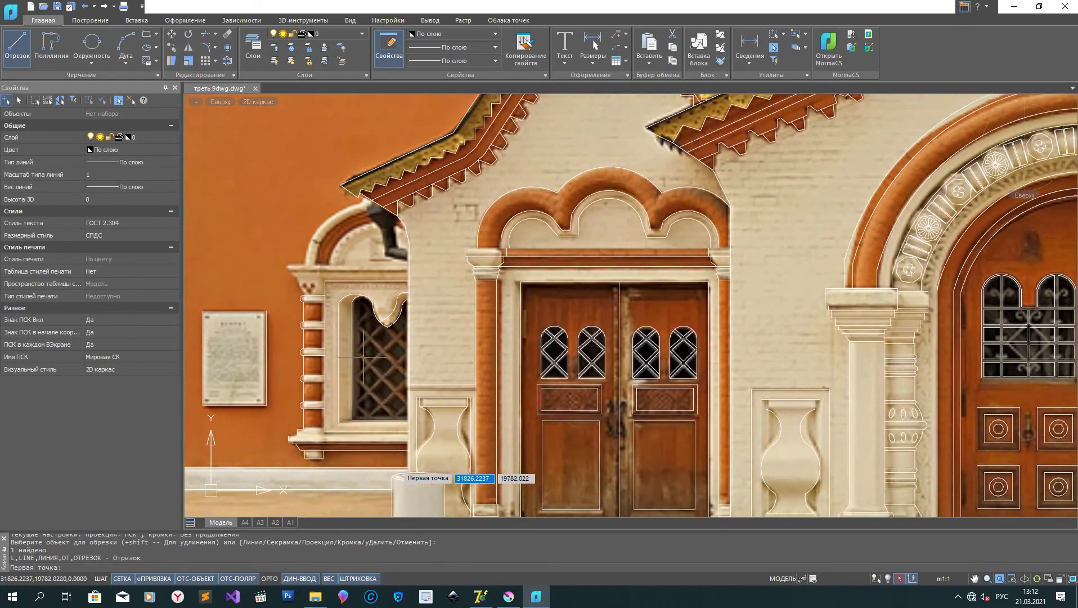
pyautogui.press('BackSpace')
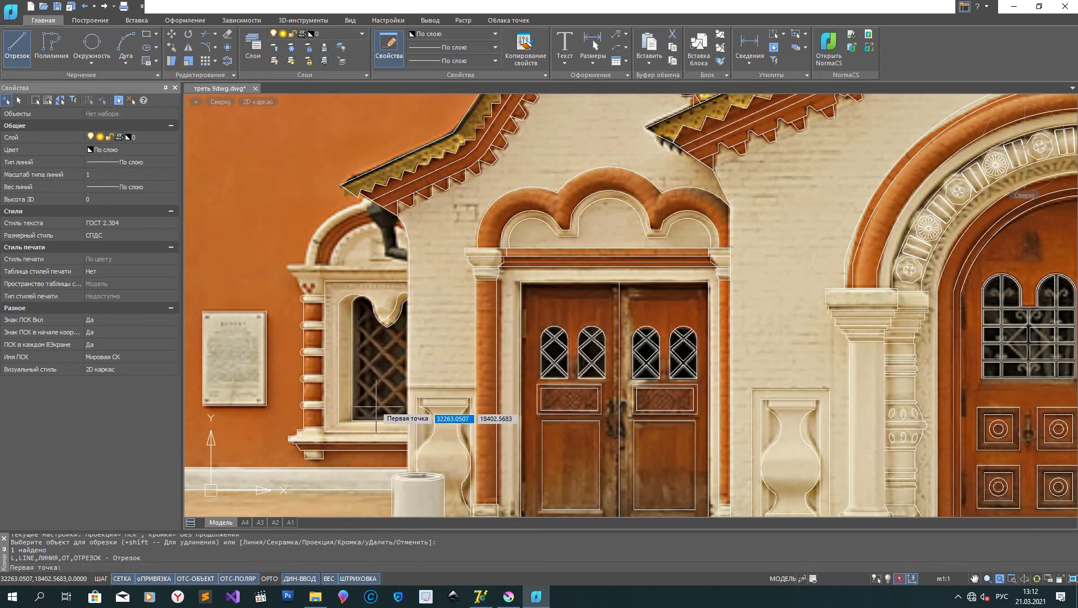
pyautogui.scroll(5, 376, 407)
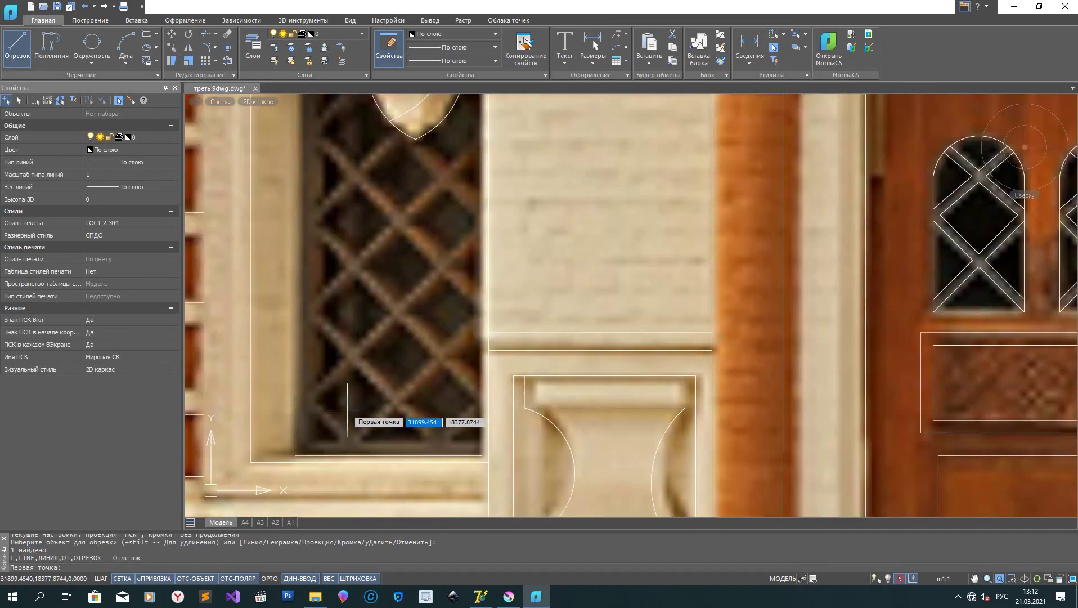
pyautogui.scroll(-4, 347, 409)
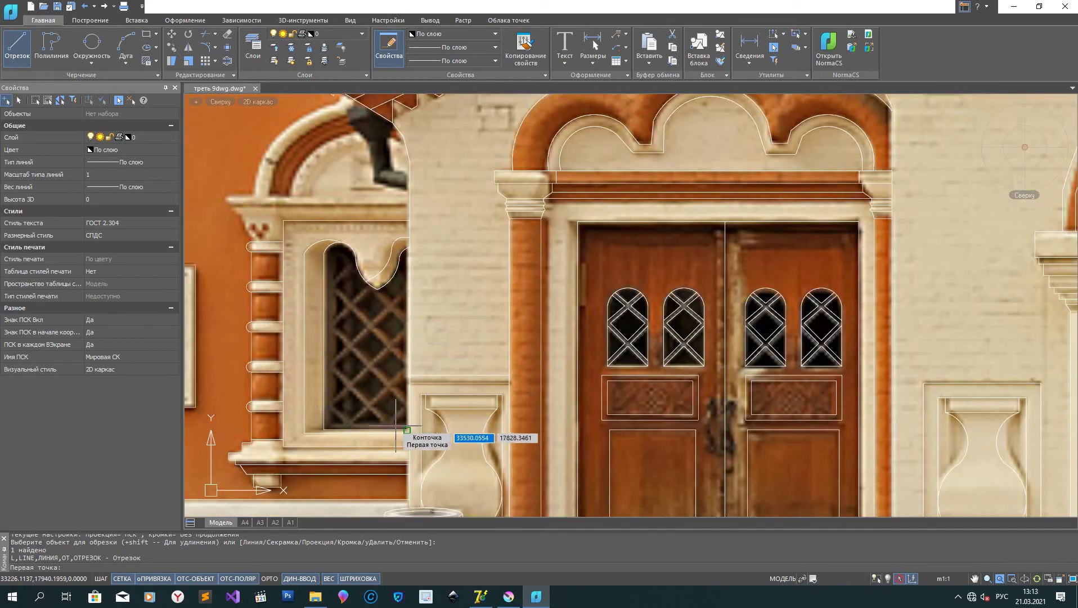
pyautogui.scroll(5, 407, 430)
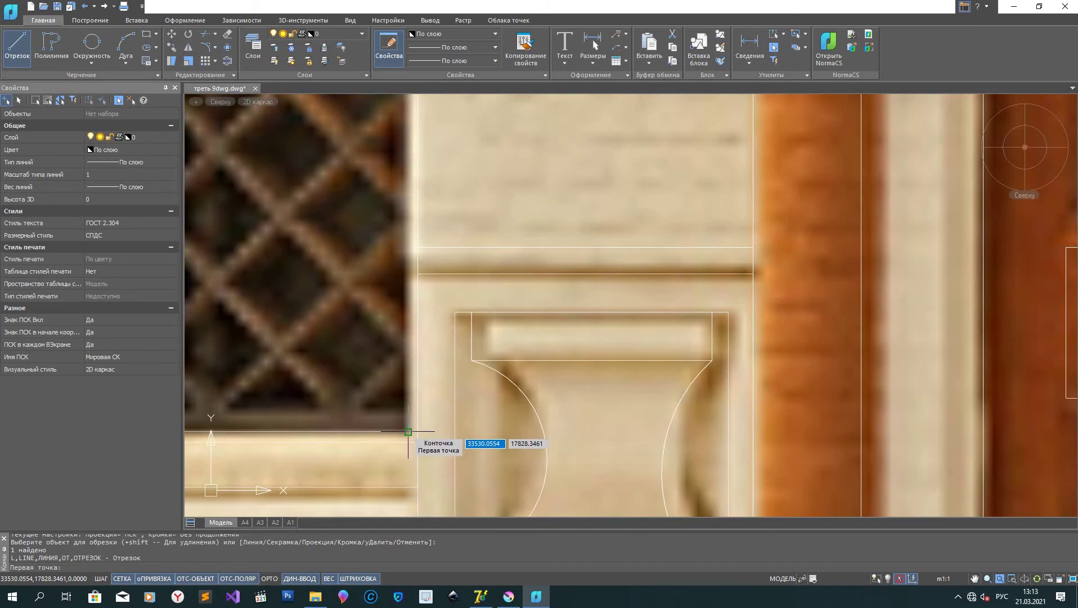
pyautogui.click(408, 431)
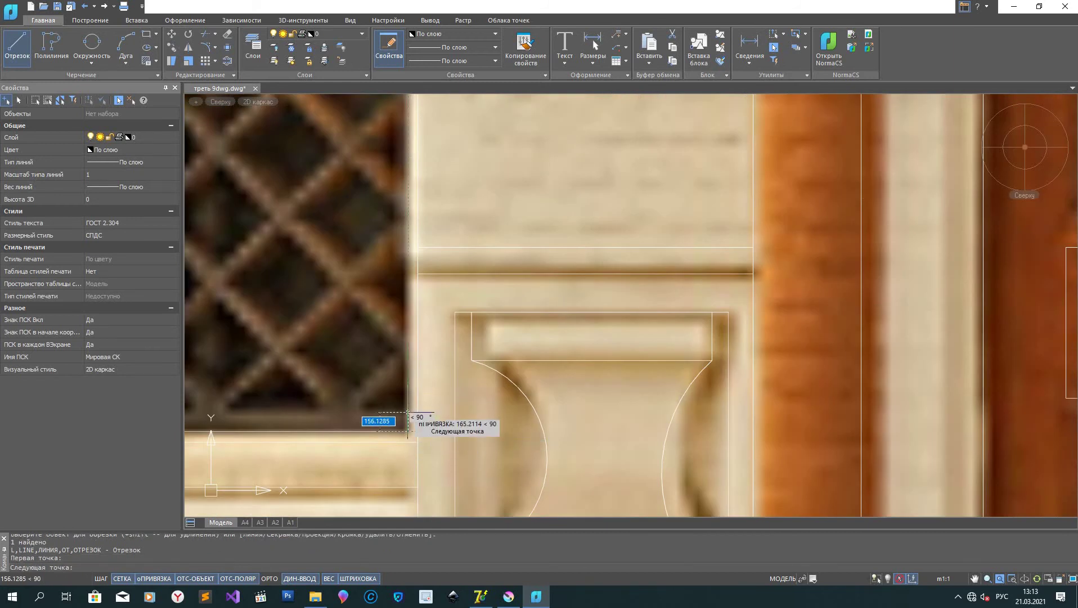
pyautogui.click(408, 414)
pyautogui.moveTo(254, 421); pyautogui.dragTo(569, 436, button='middle')
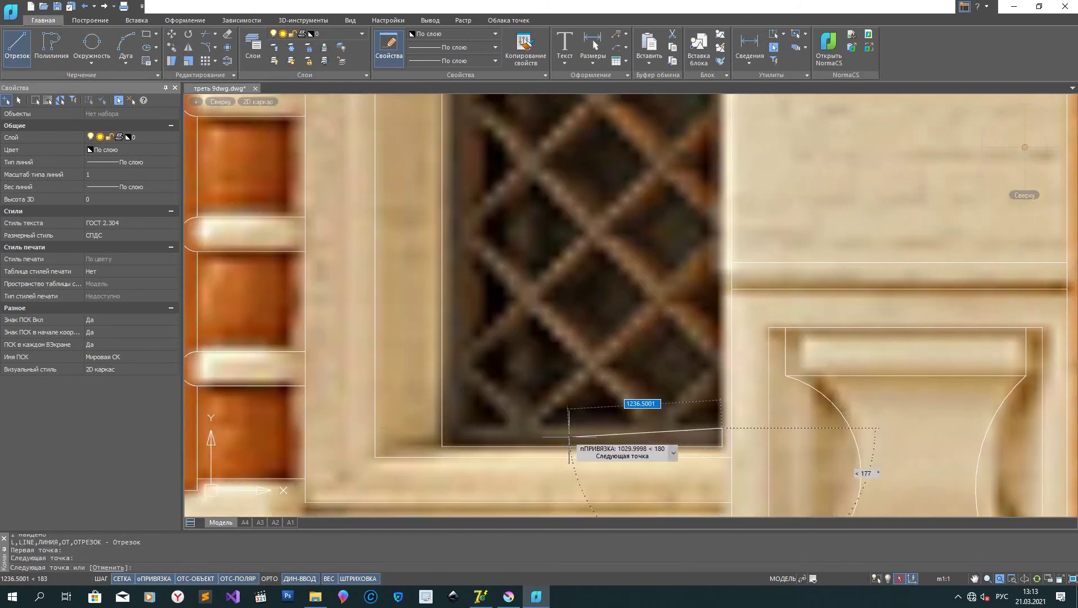
pyautogui.click(457, 428)
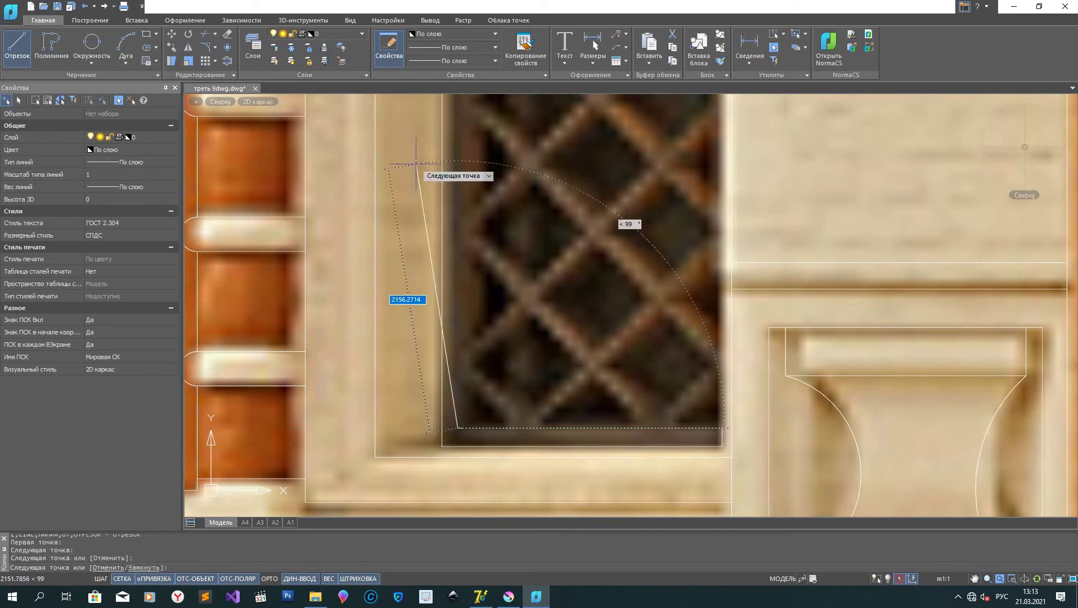
# Step: Continue the line vertically about 4750 units up the lattice's left edge to the arch outline, finishing the inner frame
pyautogui.moveTo(453, 158); pyautogui.dragTo(414, 390, button='middle')
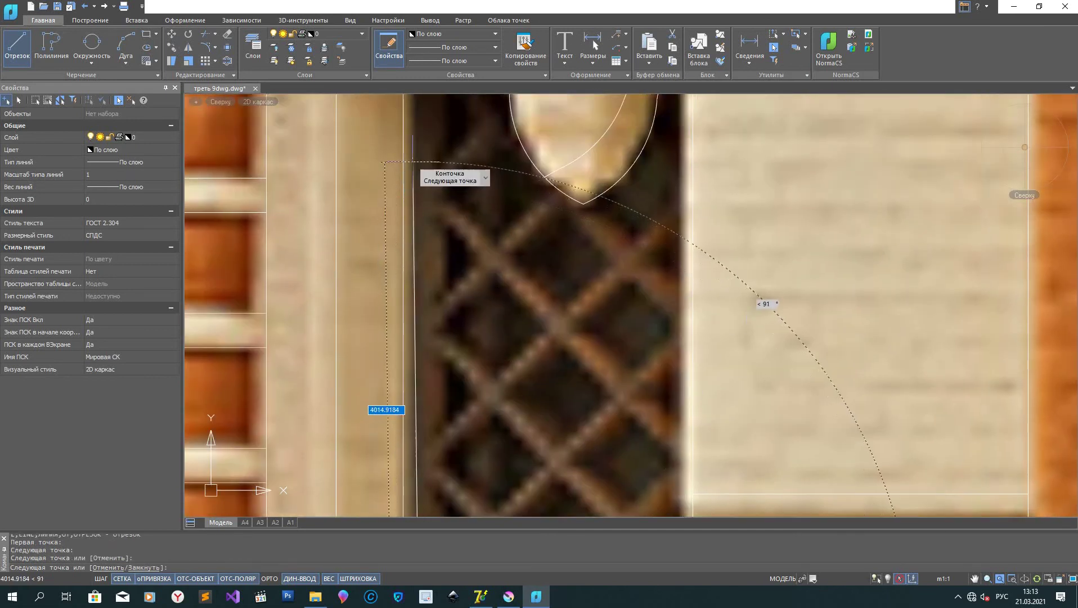
pyautogui.scroll(-5, 413, 162)
pyautogui.moveTo(414, 169); pyautogui.dragTo(413, 244, button='middle')
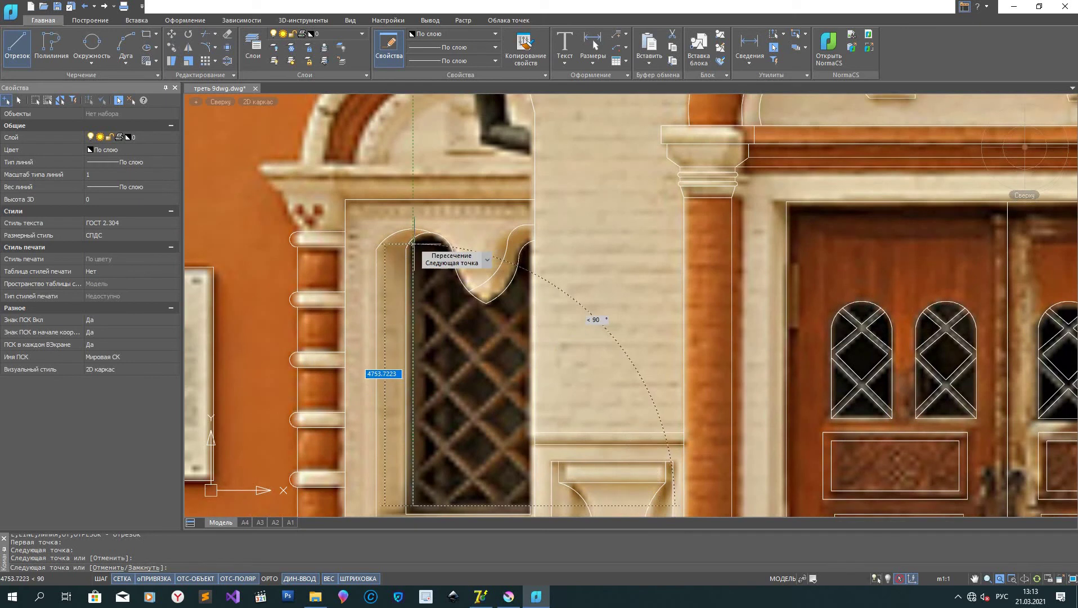
pyautogui.click(413, 244)
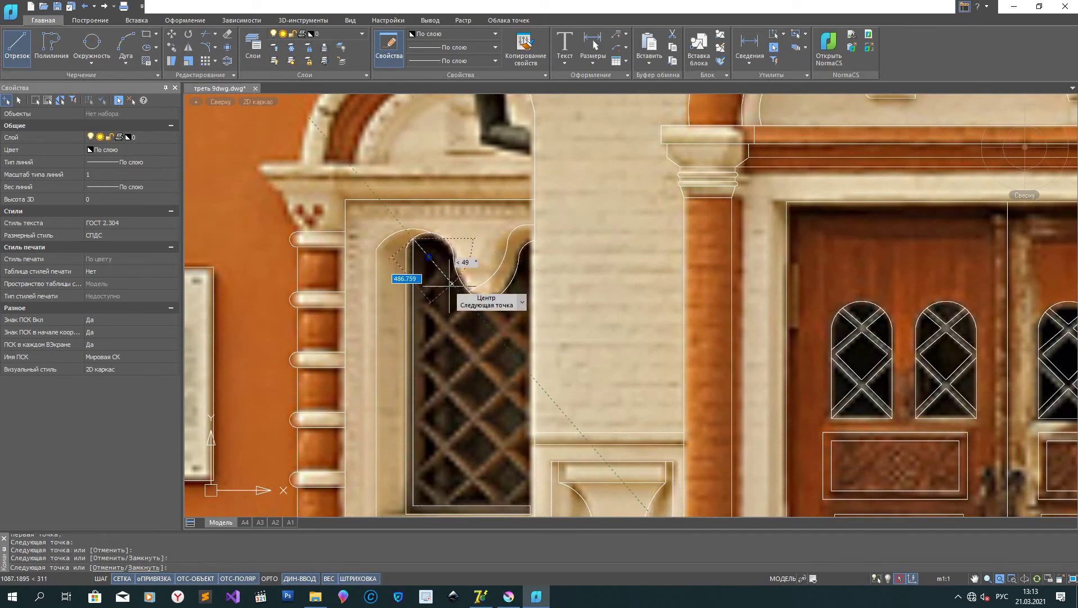
pyautogui.rightClick(476, 325)
pyautogui.click(489, 340)
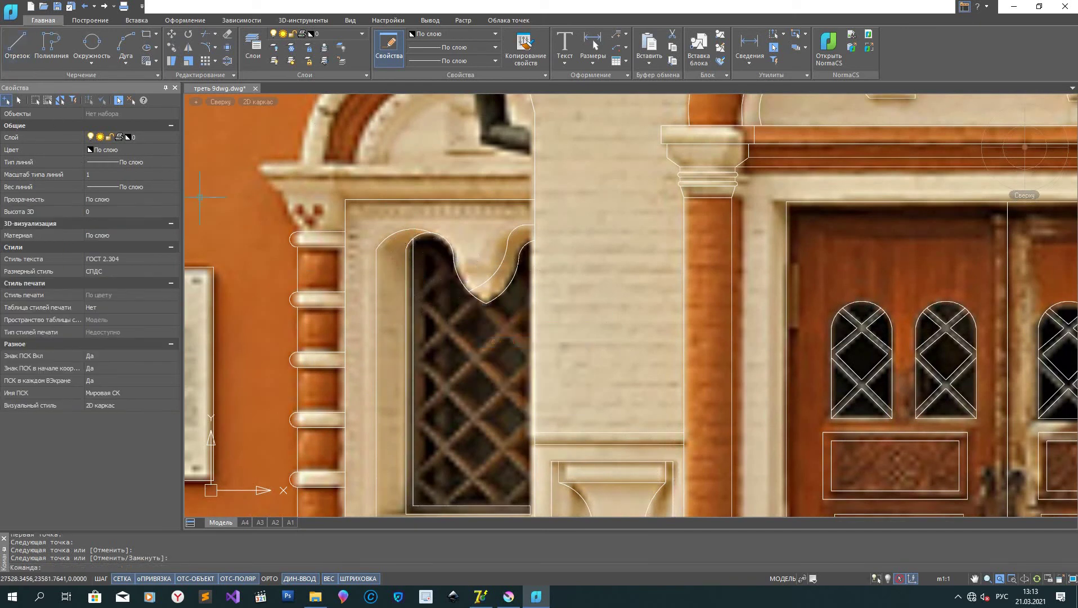
# Step: Draw a diagonal lattice line about 1190 units long from the pendant's tip down to the wall edge right of the window
pyautogui.click(31, 64)
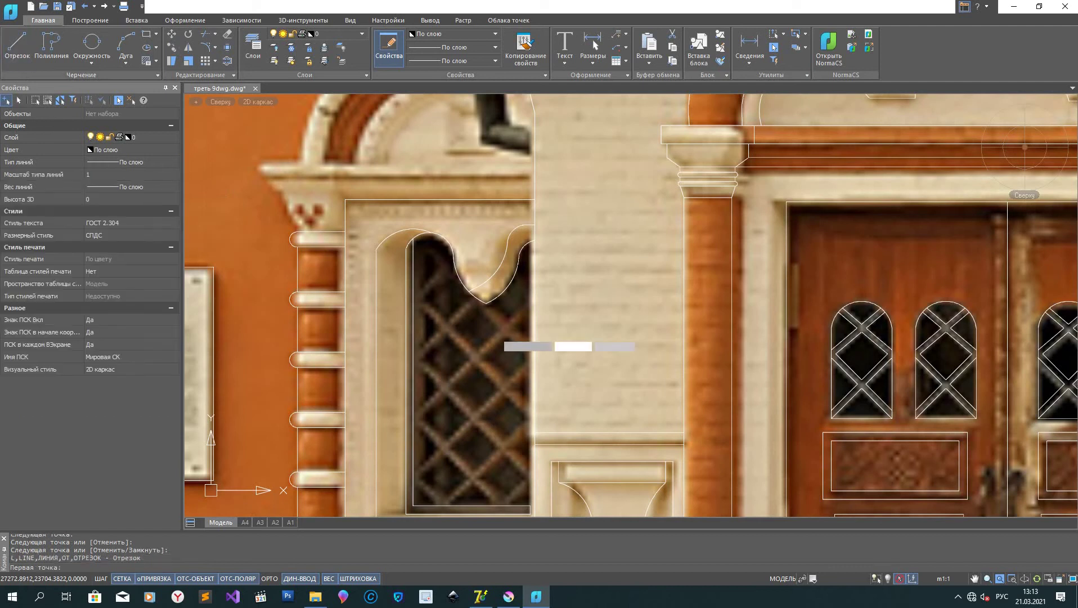
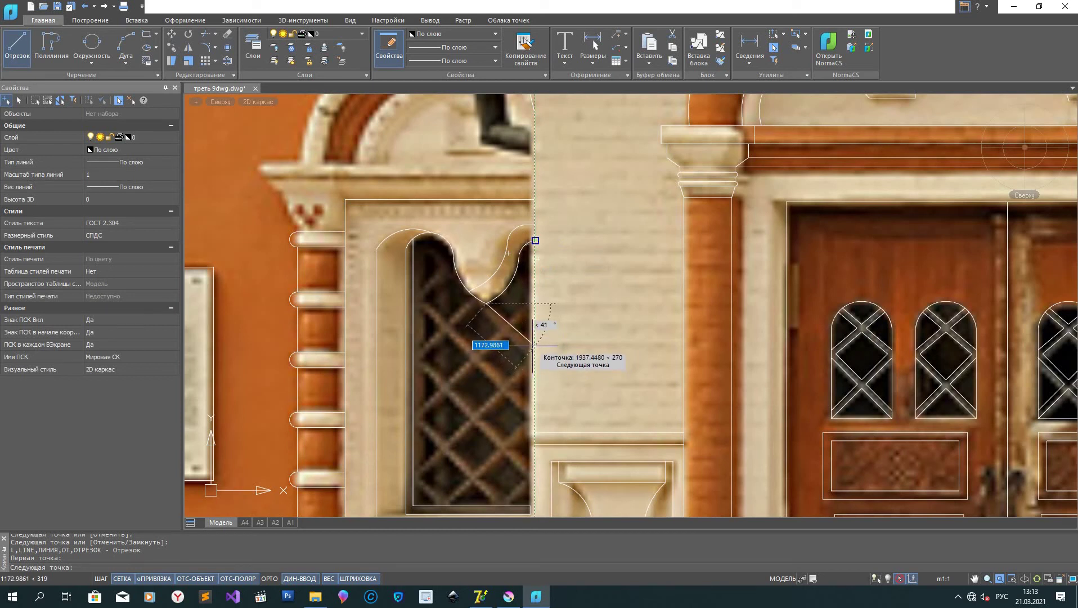
pyautogui.click(534, 347)
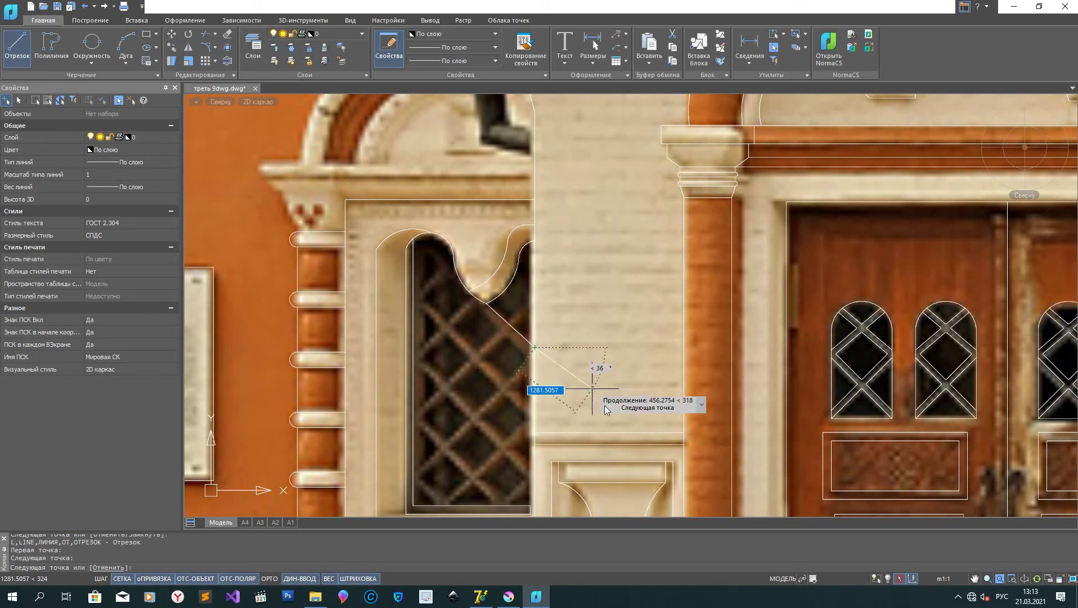
pyautogui.rightClick(476, 358)
pyautogui.click(514, 383)
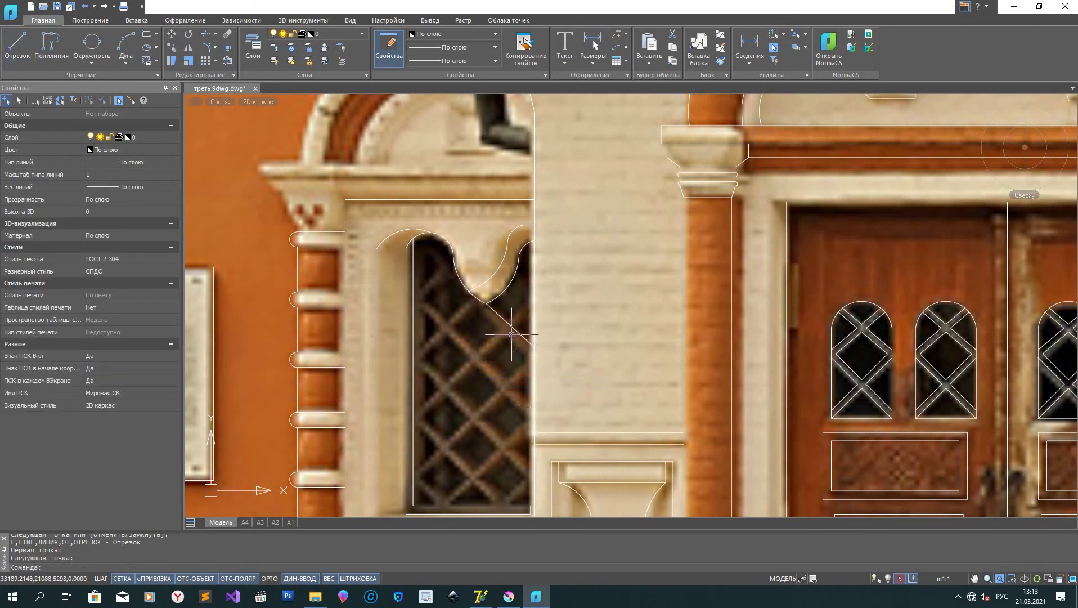
# Step: Draw a second, roughly parallel lattice line about 2990 units long from the wall edge up to the inner frame's left line
pyautogui.click(514, 328)
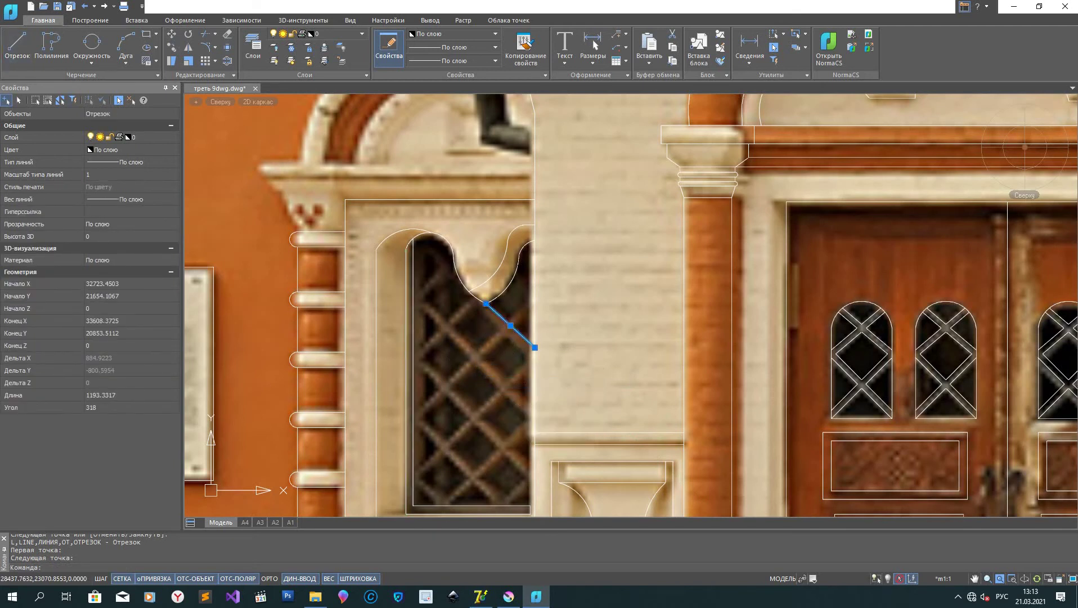
pyautogui.press('space')
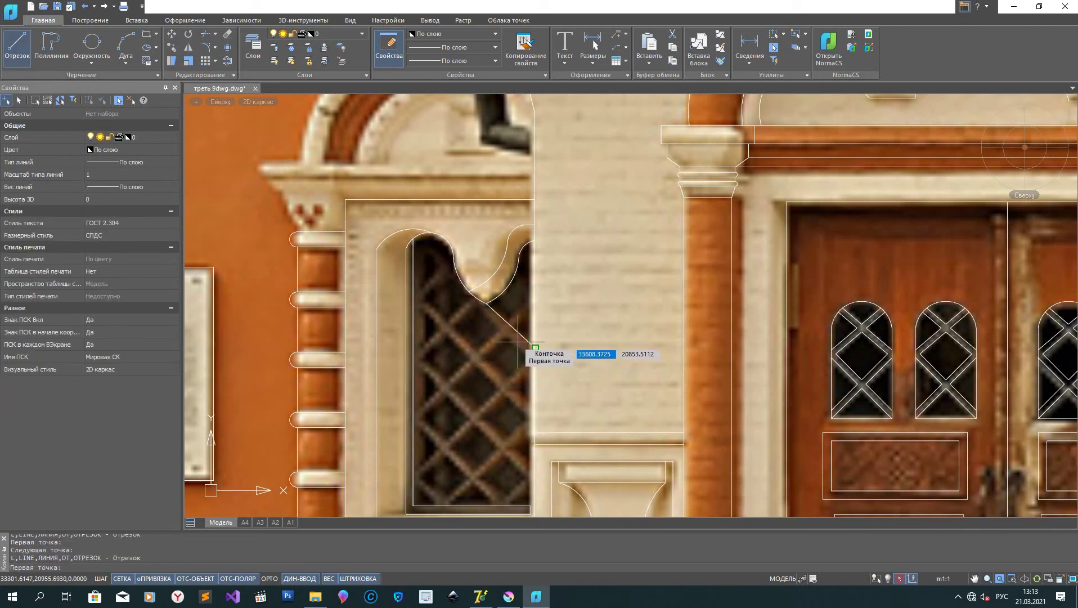
pyautogui.click(535, 366)
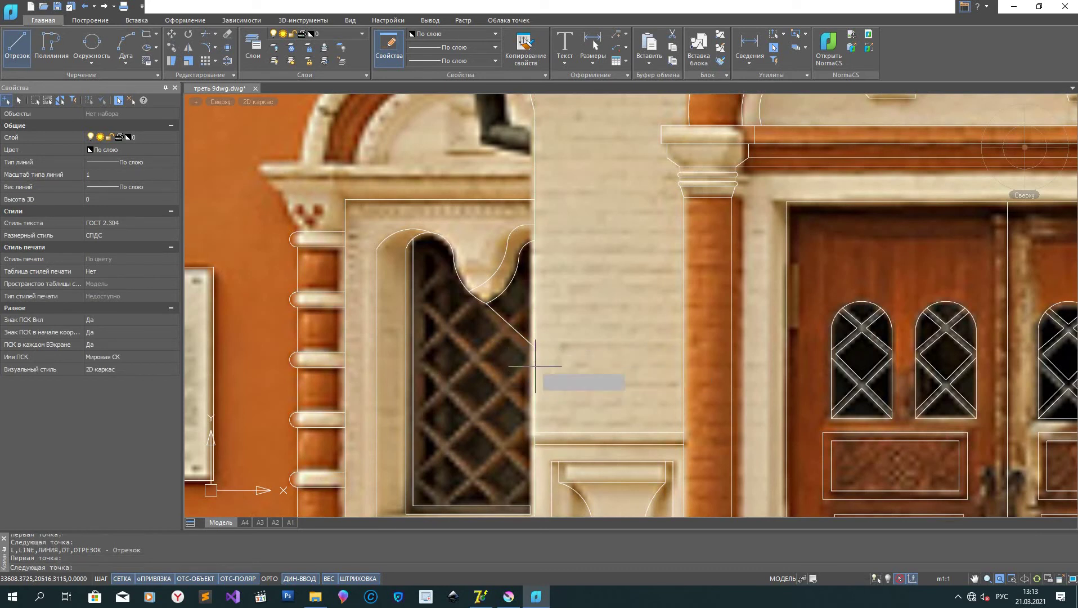
pyautogui.click(413, 256)
pyautogui.rightClick(469, 358)
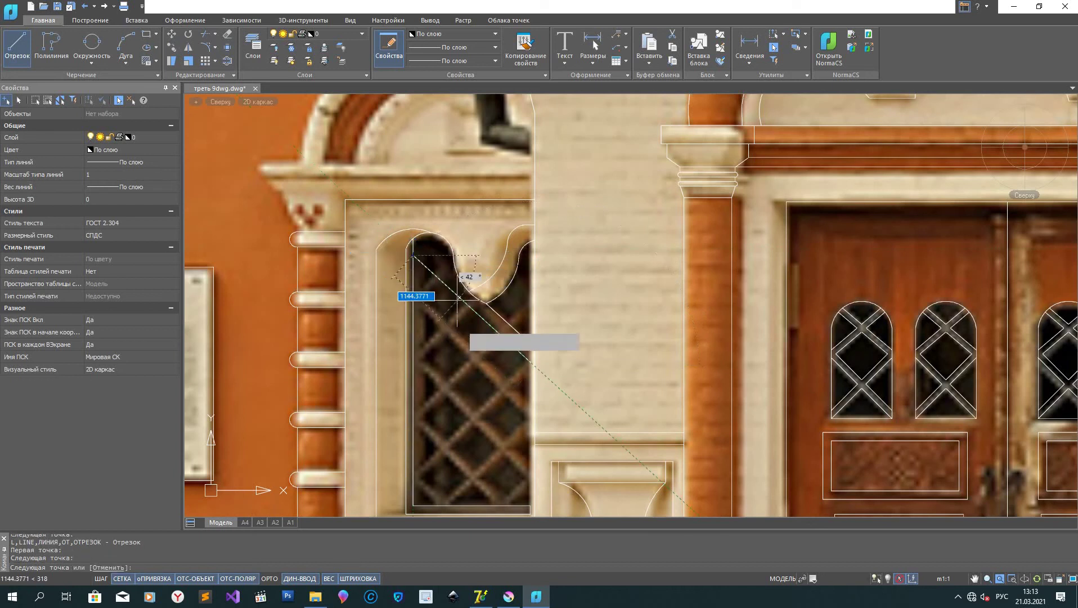
pyautogui.click(489, 388)
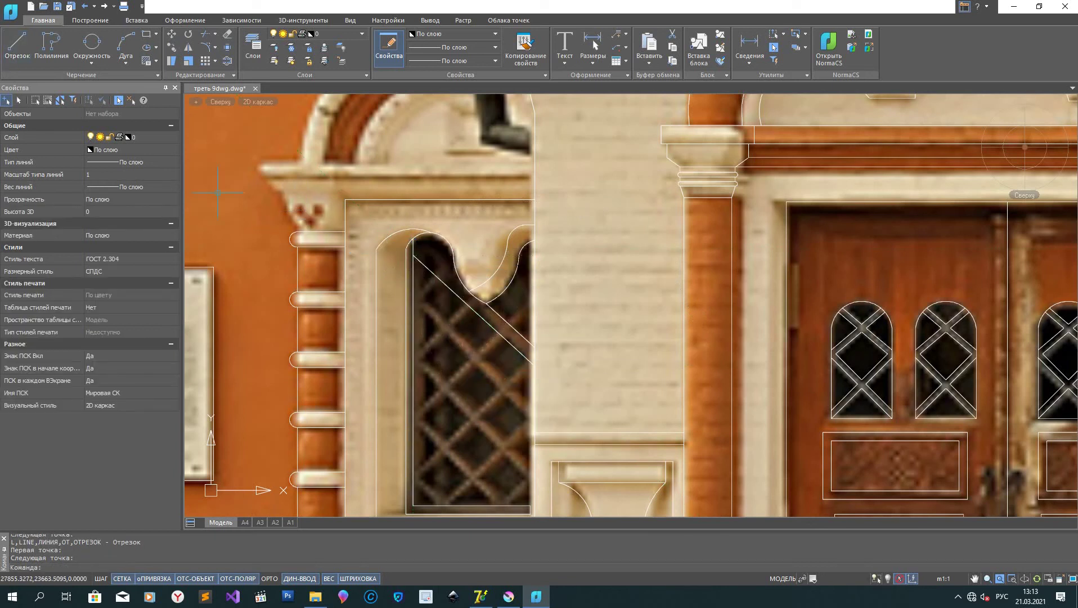
# Step: Copy the long diagonal line repeatedly down the wall edge and along the window's bottom line to outline the remaining parallel lattice bars
pyautogui.click(515, 346)
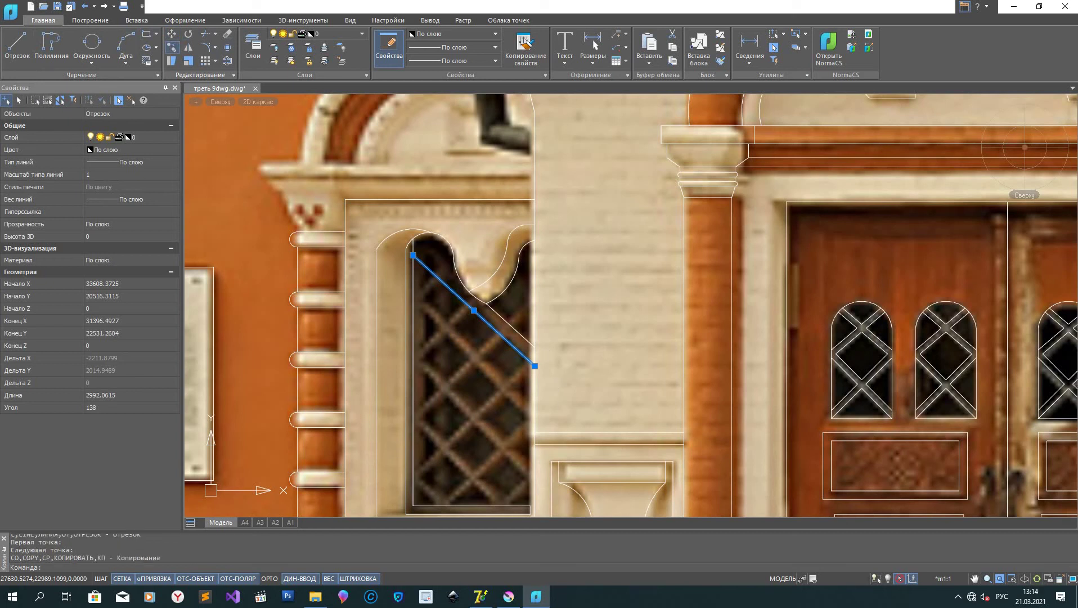
pyautogui.click(534, 366)
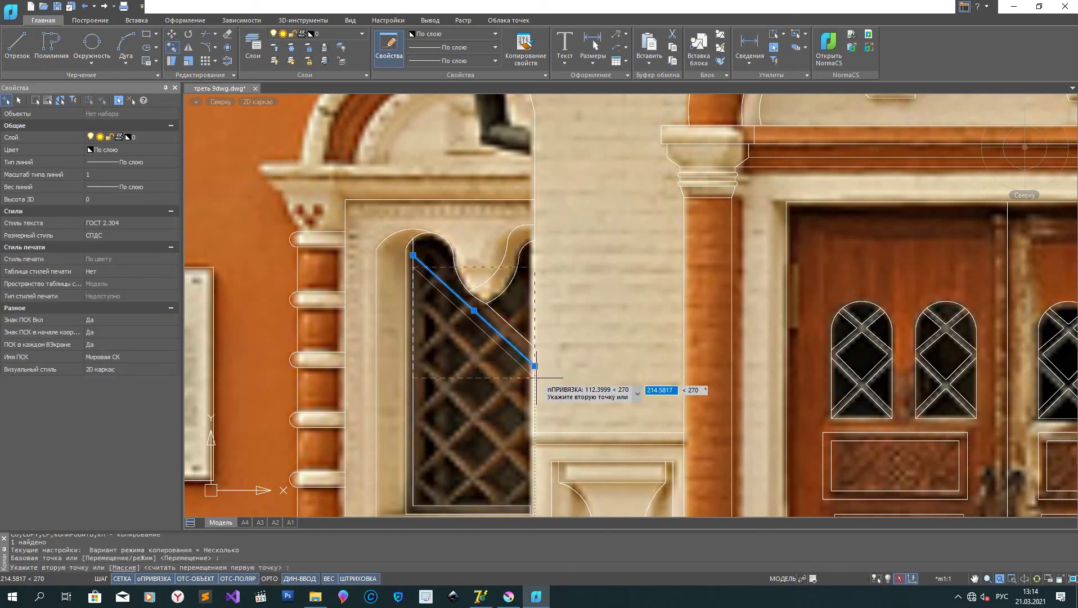
pyautogui.click(535, 405)
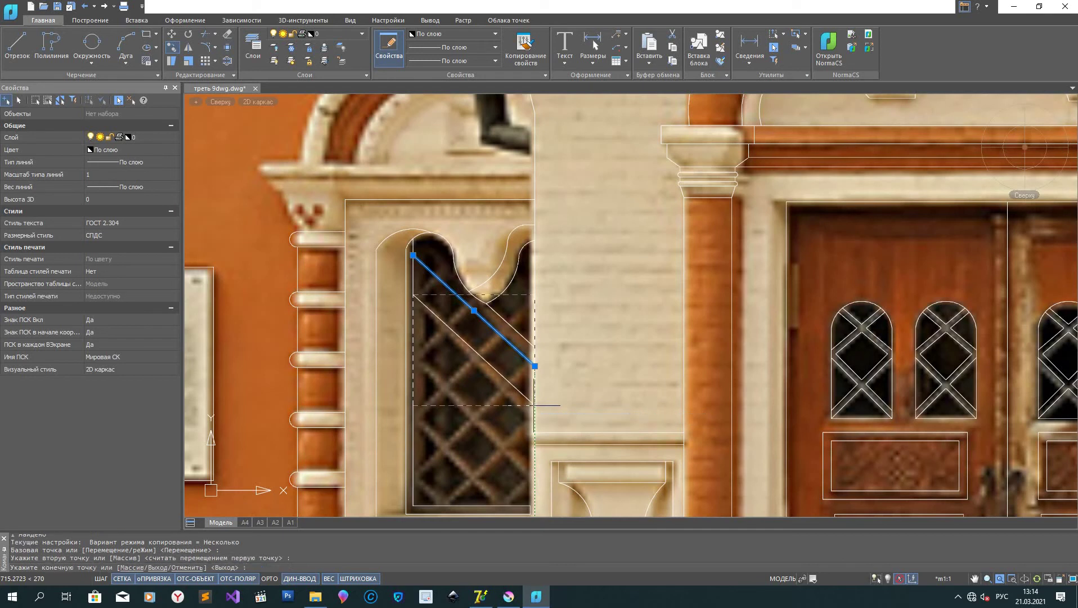
pyautogui.click(534, 433)
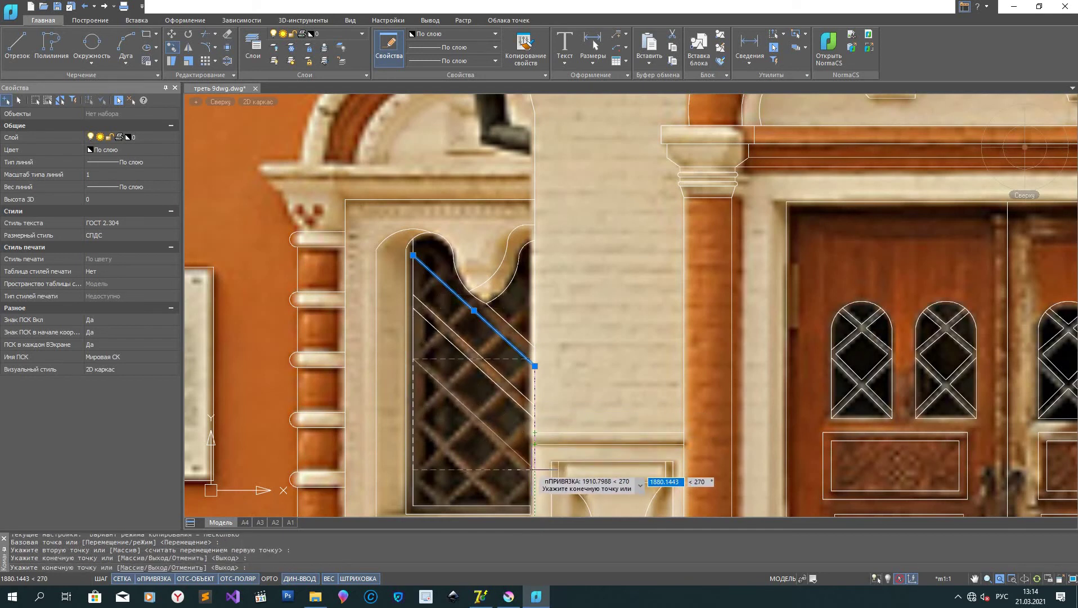
pyautogui.click(535, 460)
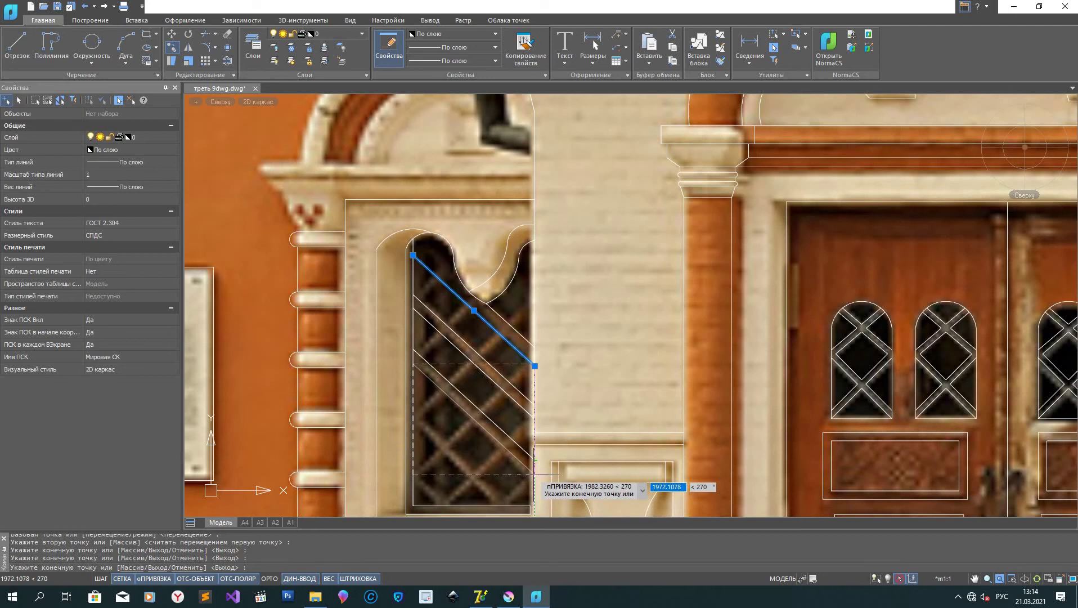
pyautogui.click(535, 474)
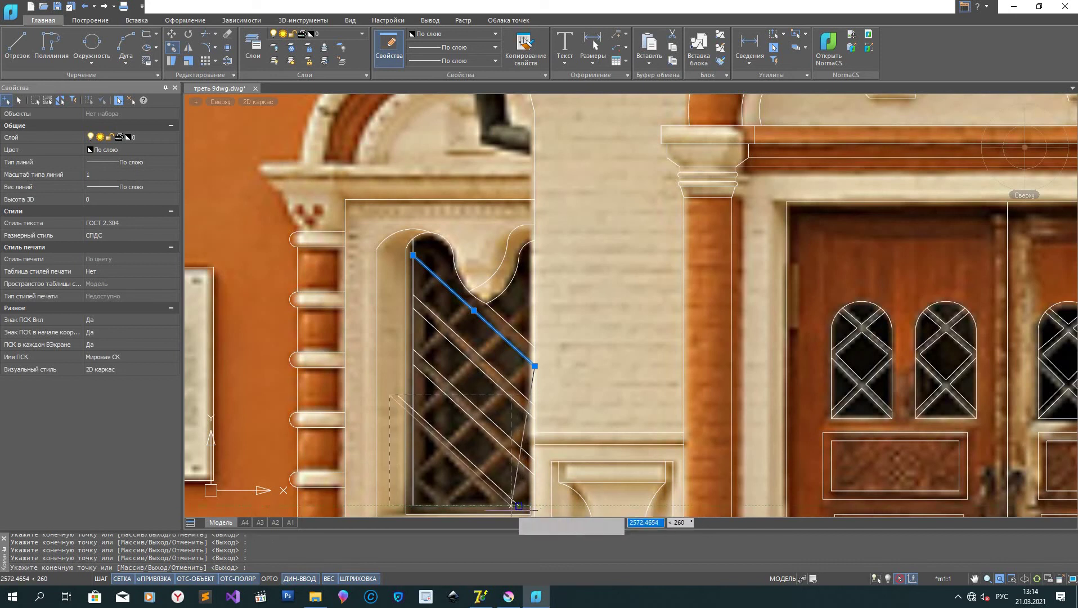
pyautogui.click(531, 513)
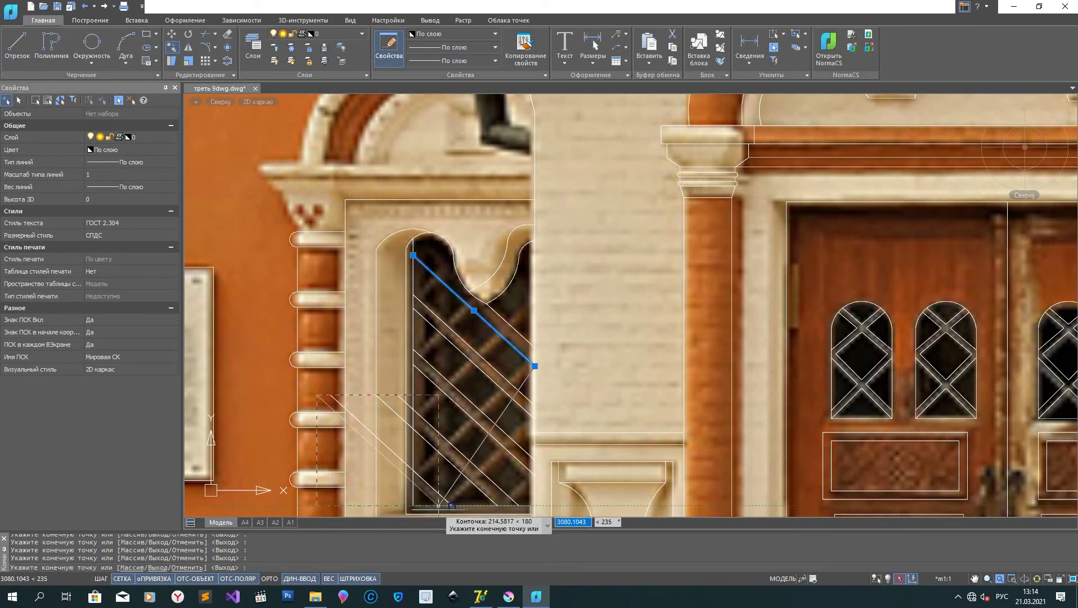
pyautogui.rightClick(366, 385)
pyautogui.click(389, 393)
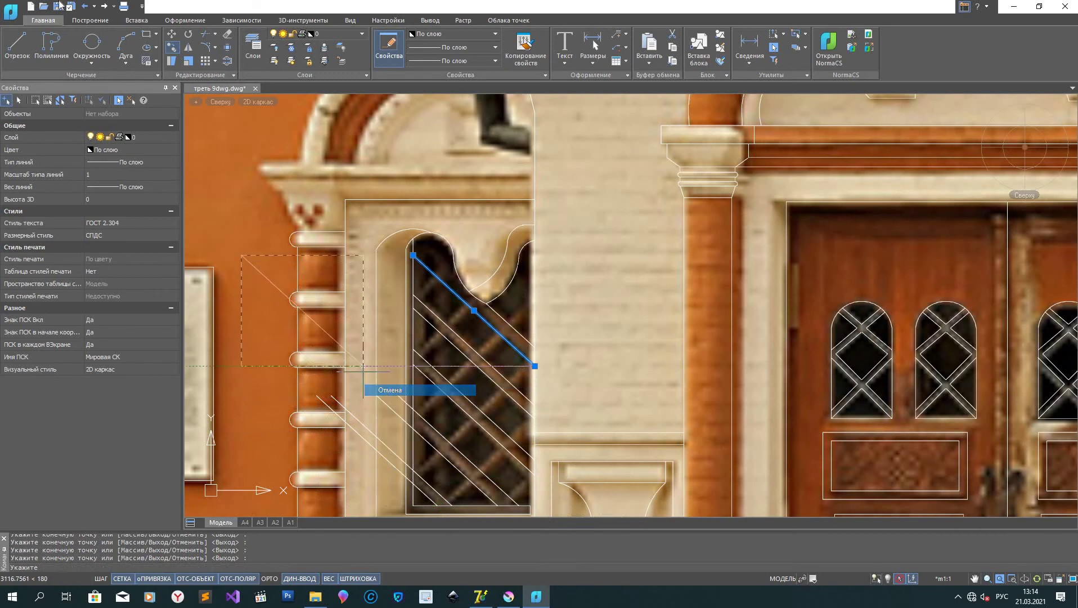
# Step: Trim off the ends of the copied diagonal lines that extend past the inner frame's left line
pyautogui.click(193, 76)
pyautogui.click(335, 414)
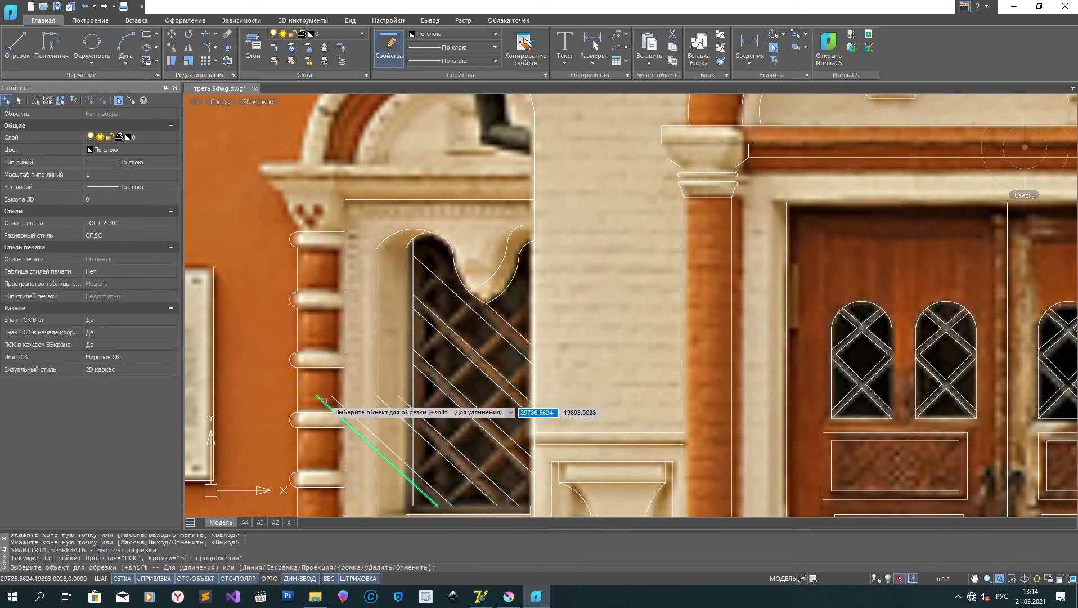
pyautogui.click(337, 399)
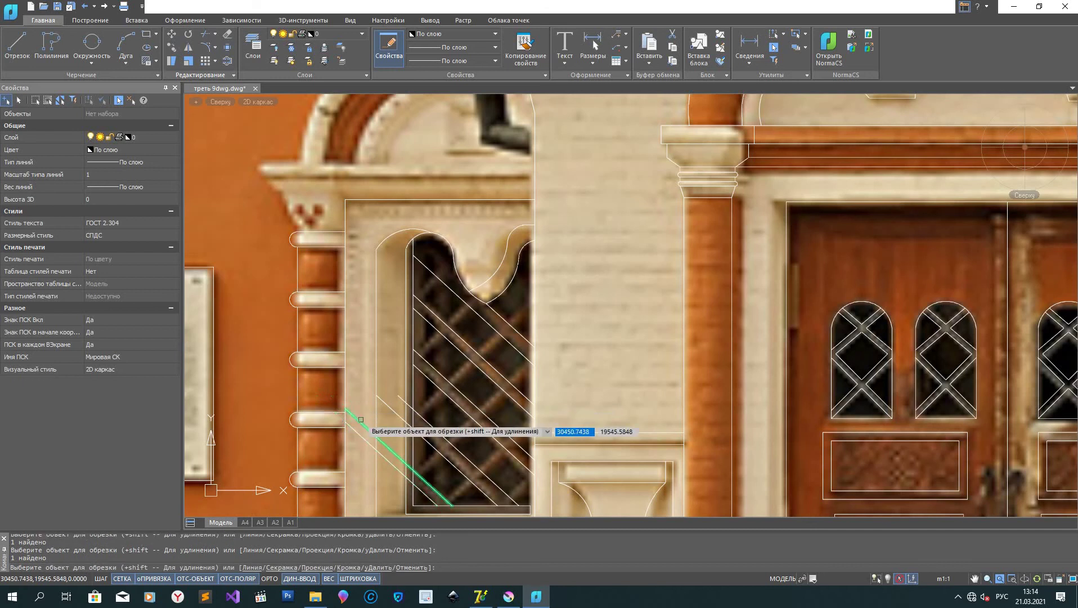
pyautogui.click(358, 437)
pyautogui.click(374, 450)
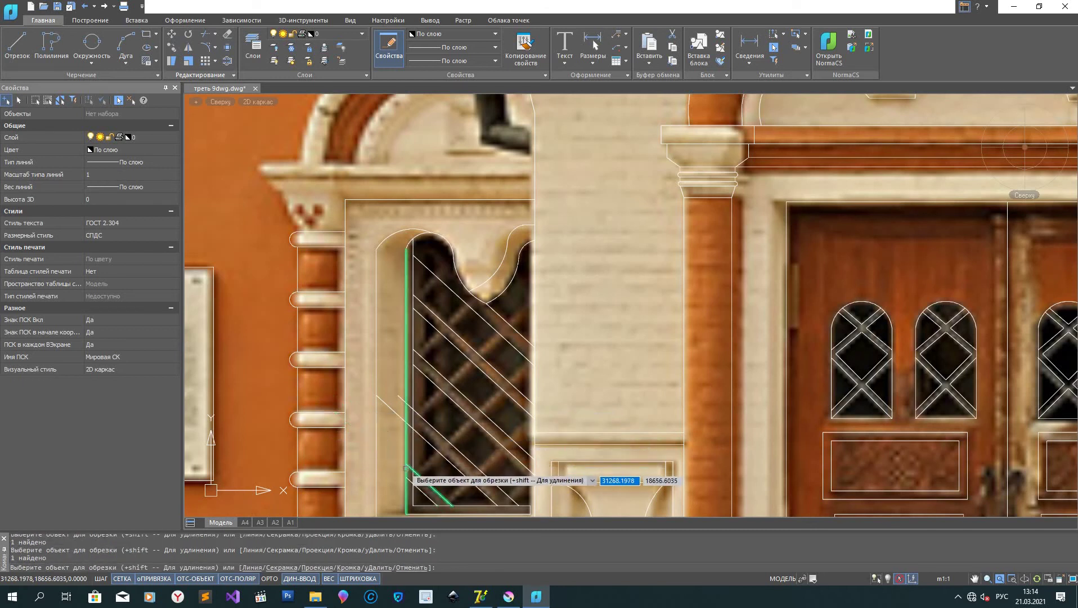
pyautogui.scroll(3, 410, 470)
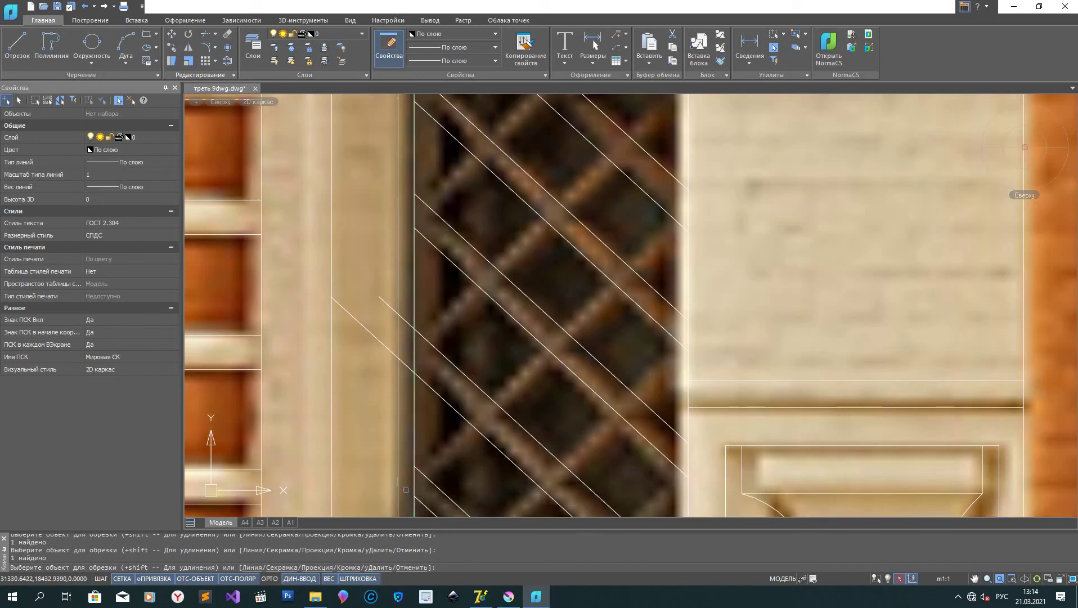
pyautogui.click(366, 330)
pyautogui.click(394, 311)
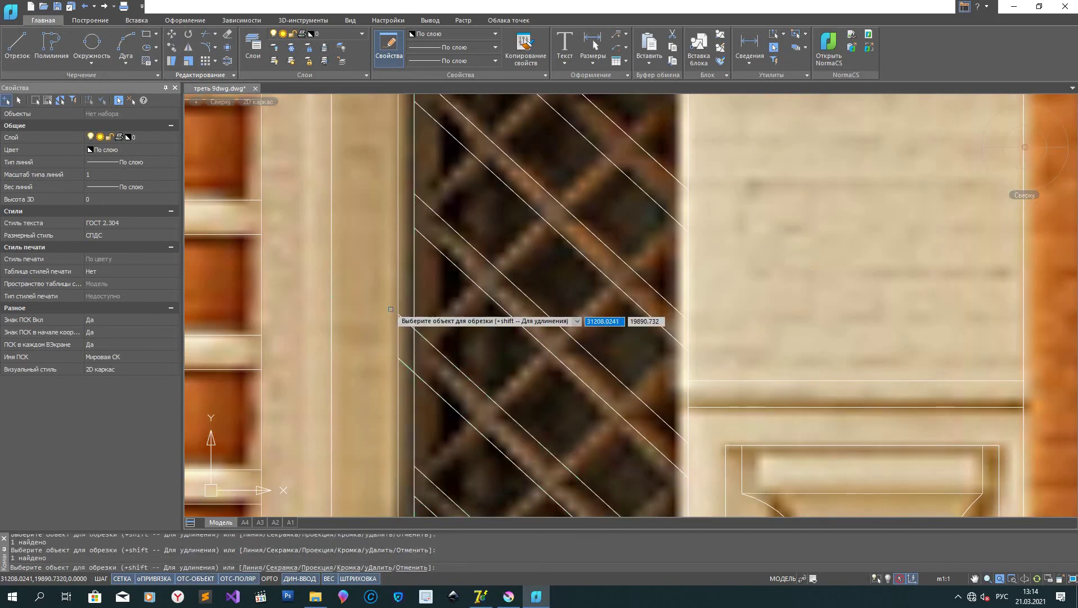
pyautogui.scroll(-3, 407, 360)
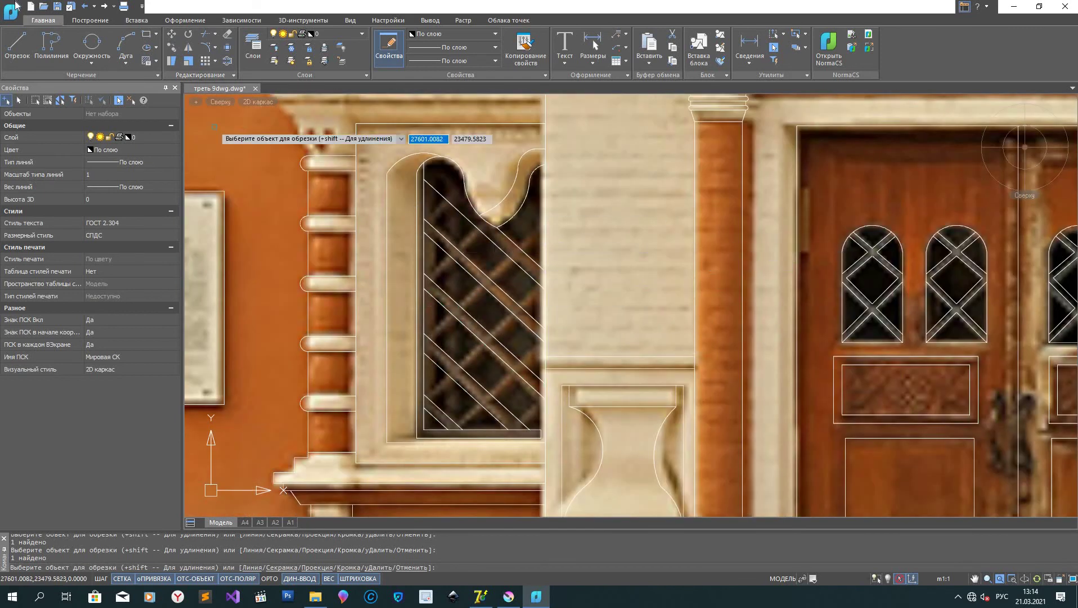
# Step: Draw two parallel rising lattice lines from the inner frame's left line up to the pendant's lower edge, outlining the first crossing bar
pyautogui.click(28, 45)
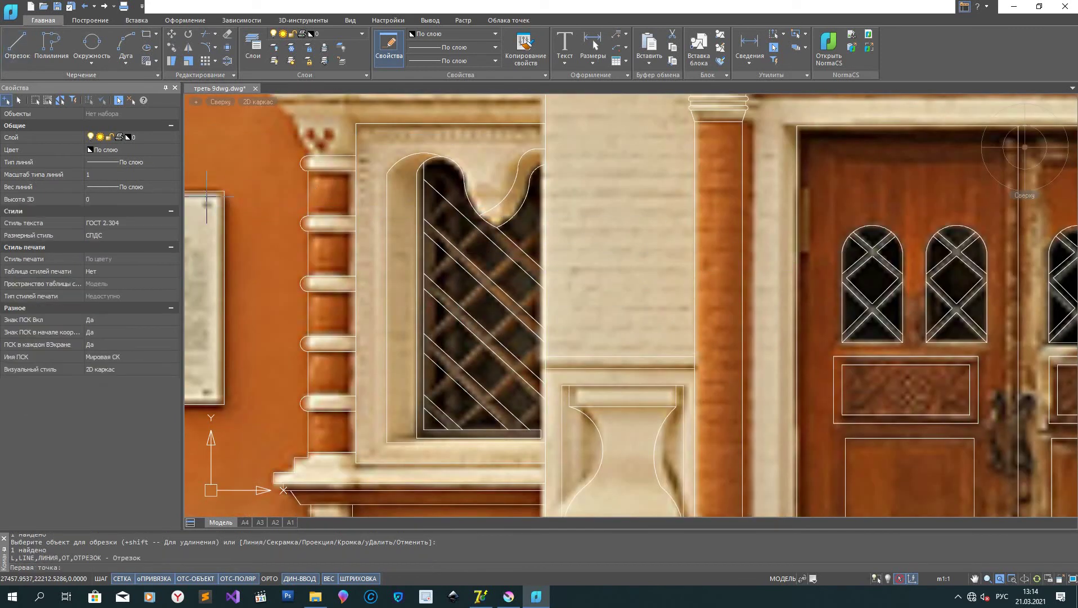
pyautogui.click(424, 274)
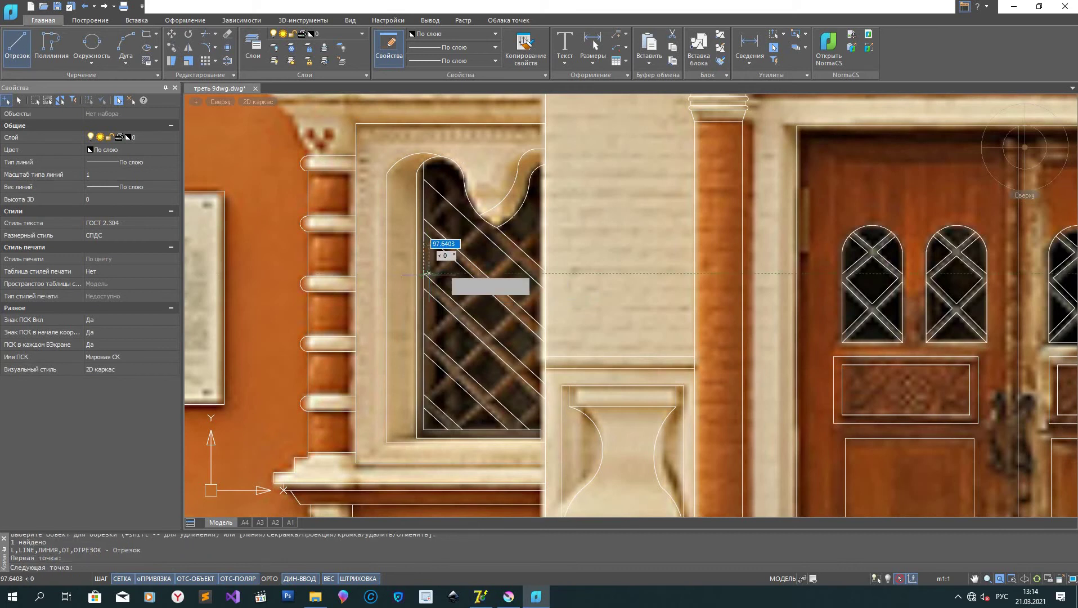
pyautogui.click(485, 213)
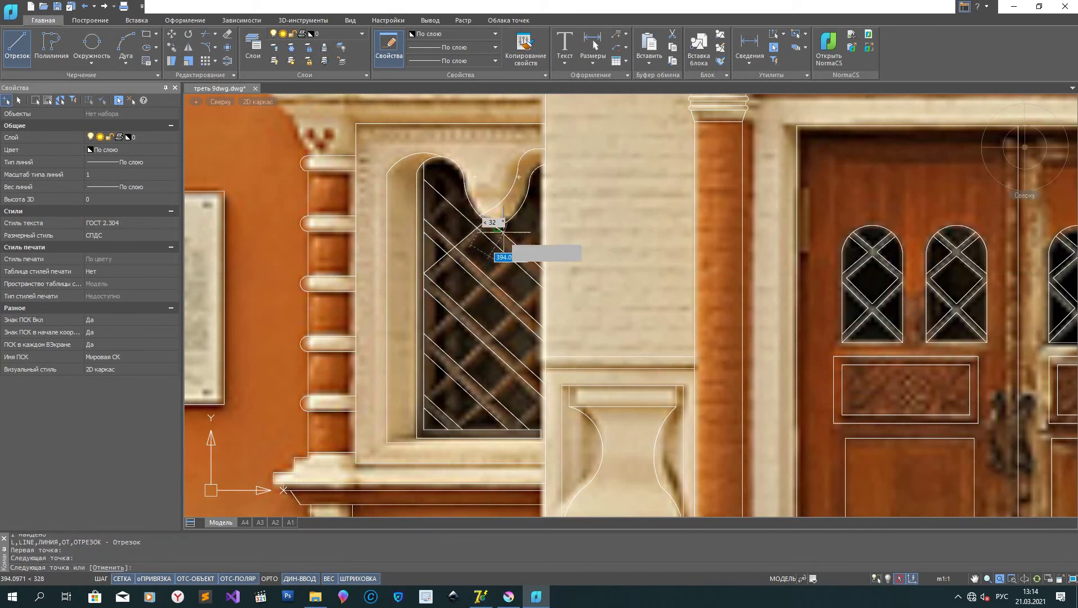
pyautogui.rightClick(504, 238)
pyautogui.click(510, 256)
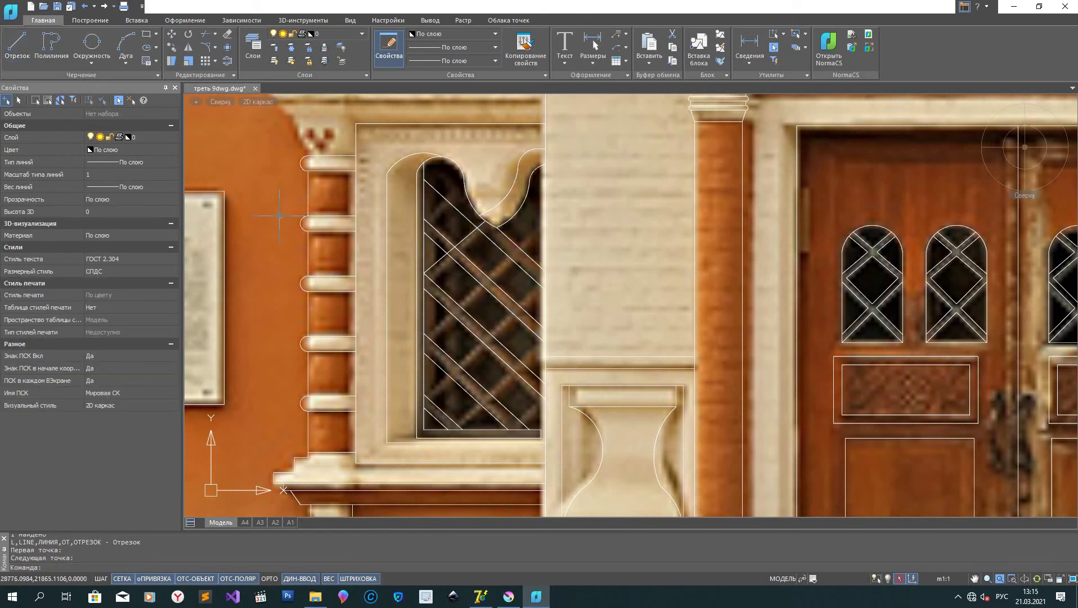
pyautogui.press('Return')
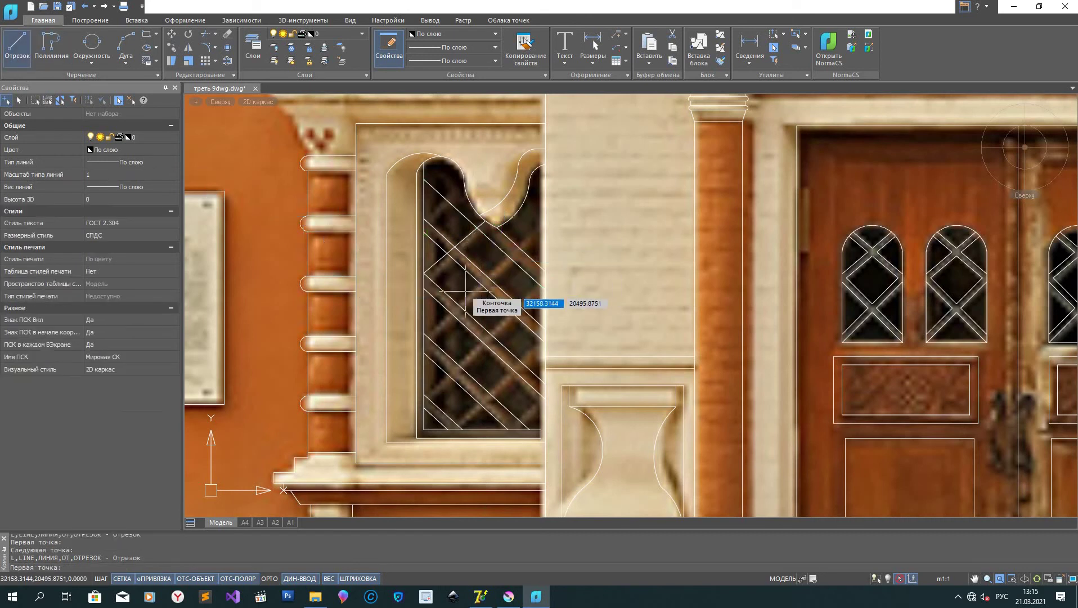
pyautogui.click(425, 285)
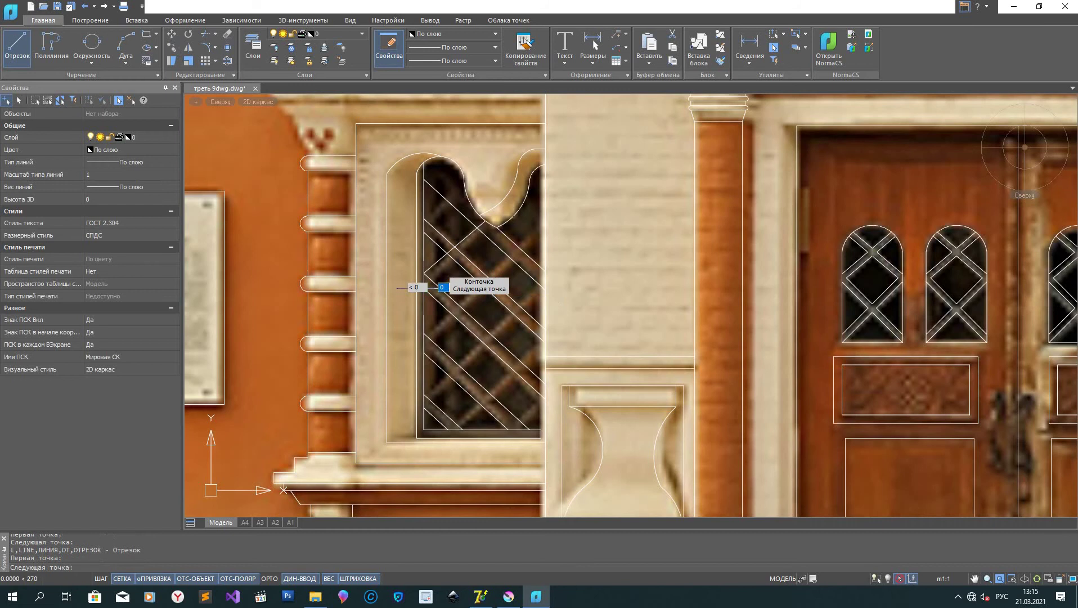
pyautogui.click(496, 228)
pyautogui.rightClick(517, 294)
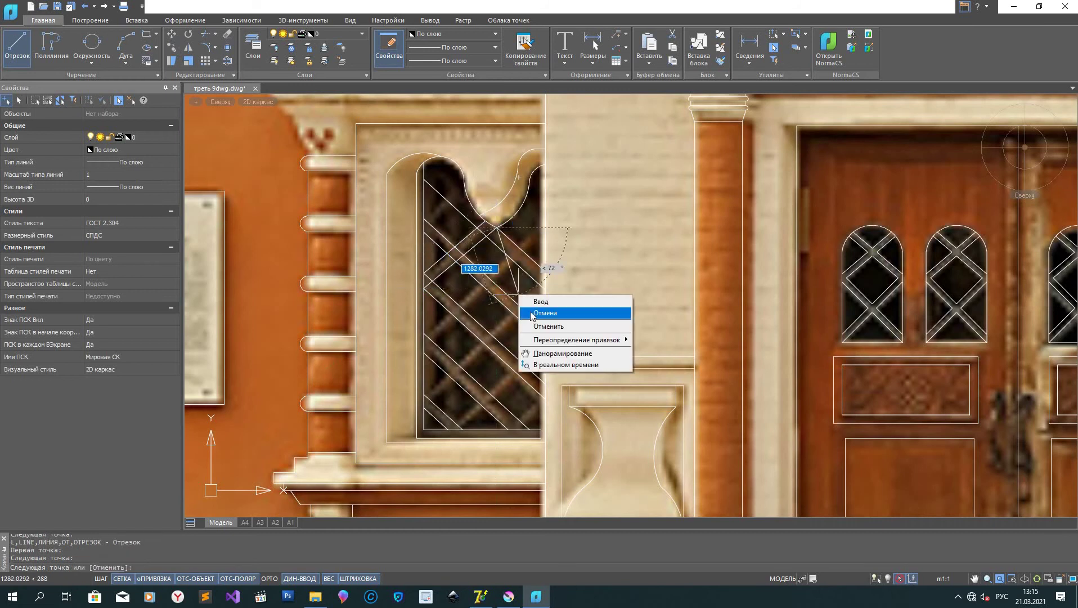
pyautogui.click(543, 313)
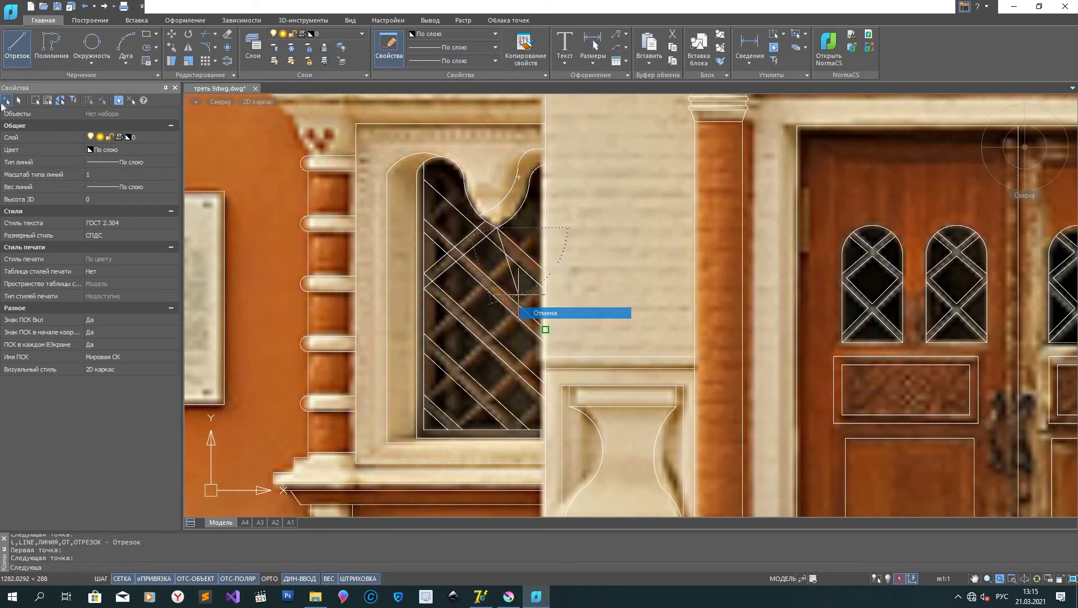
# Step: Draw two more rising lattice lines from the inner frame's left line to the wall edge, the lower one about 3030 units long
pyautogui.click(425, 332)
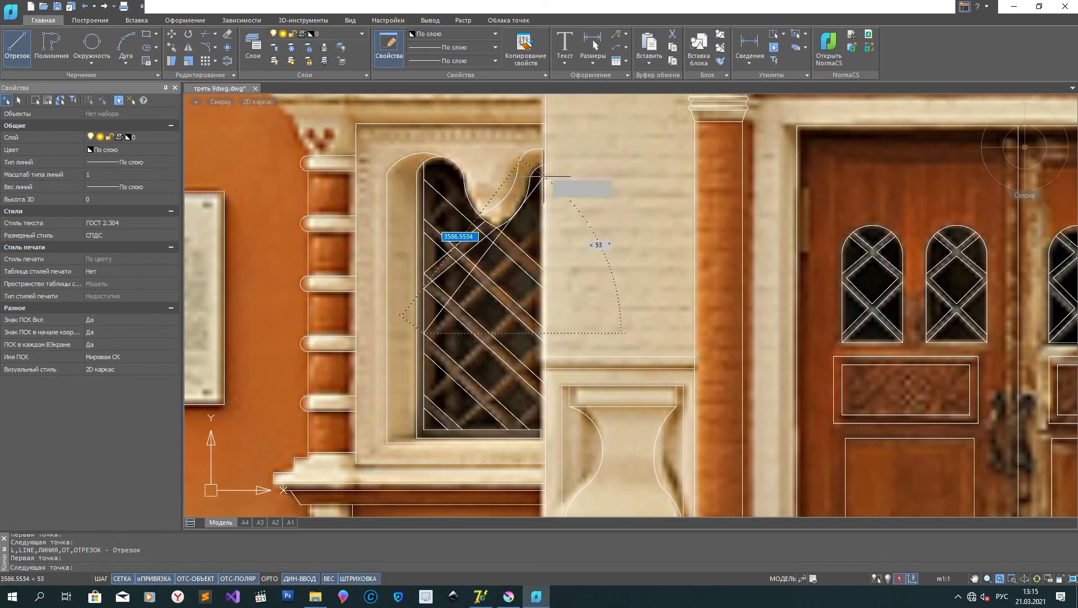
pyautogui.click(546, 222)
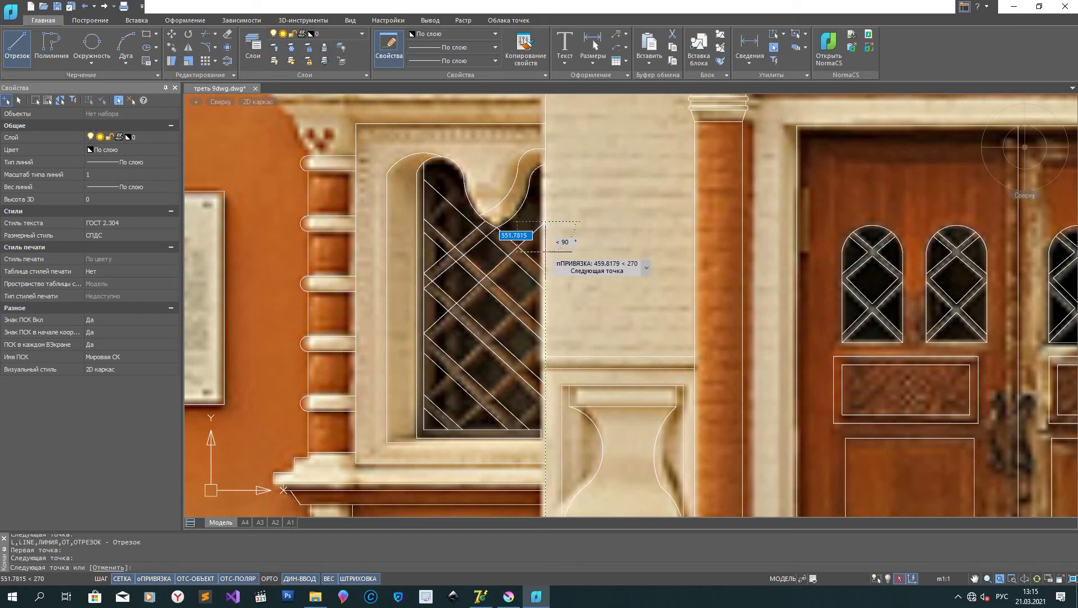
pyautogui.rightClick(514, 278)
pyautogui.click(529, 297)
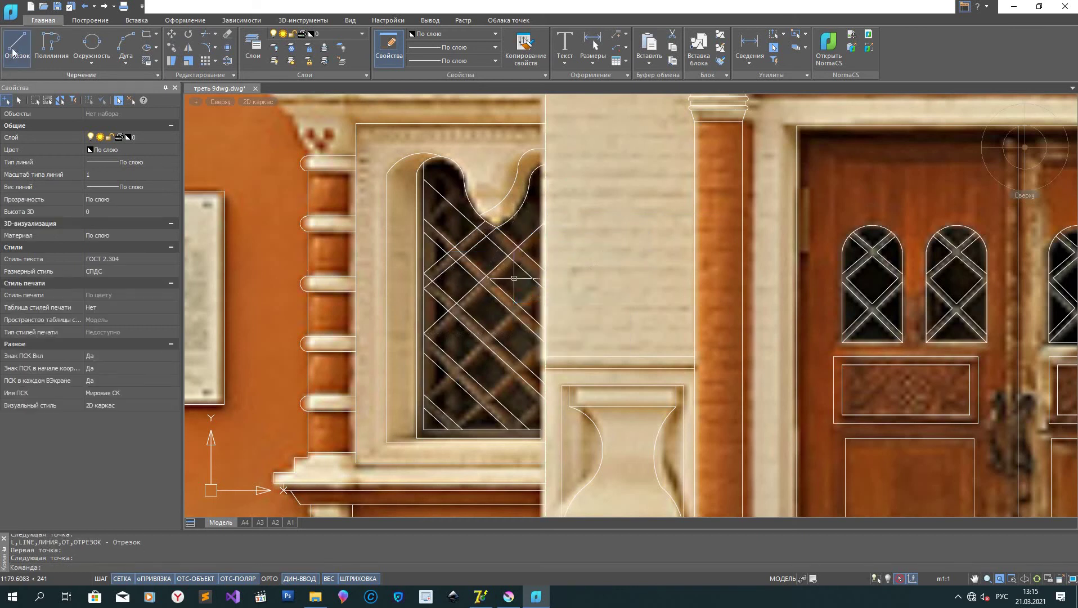
pyautogui.press('Return')
pyautogui.click(424, 354)
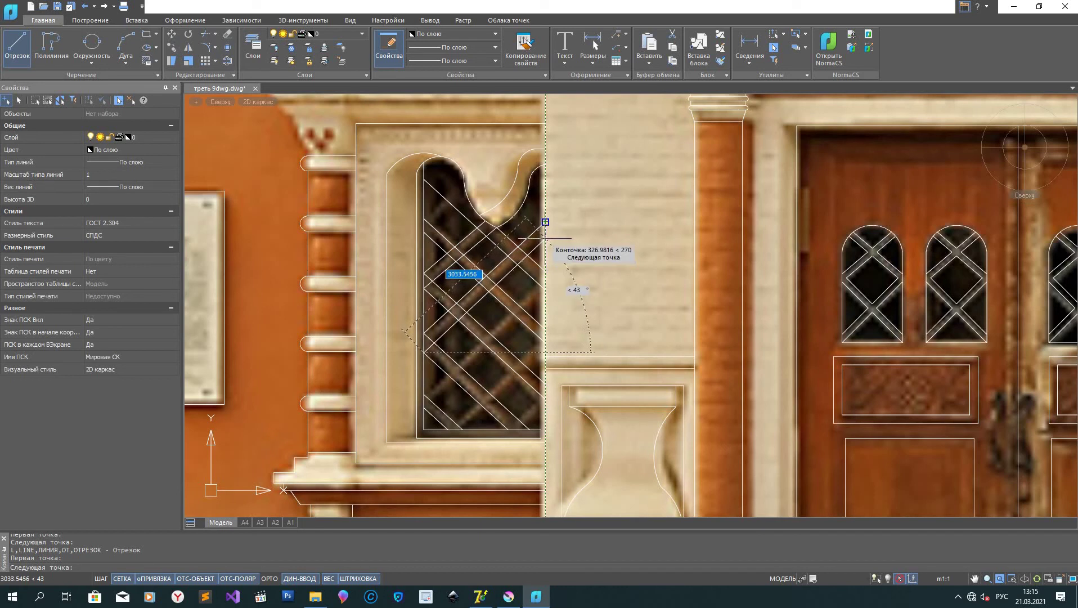
pyautogui.rightClick(462, 311)
pyautogui.click(506, 340)
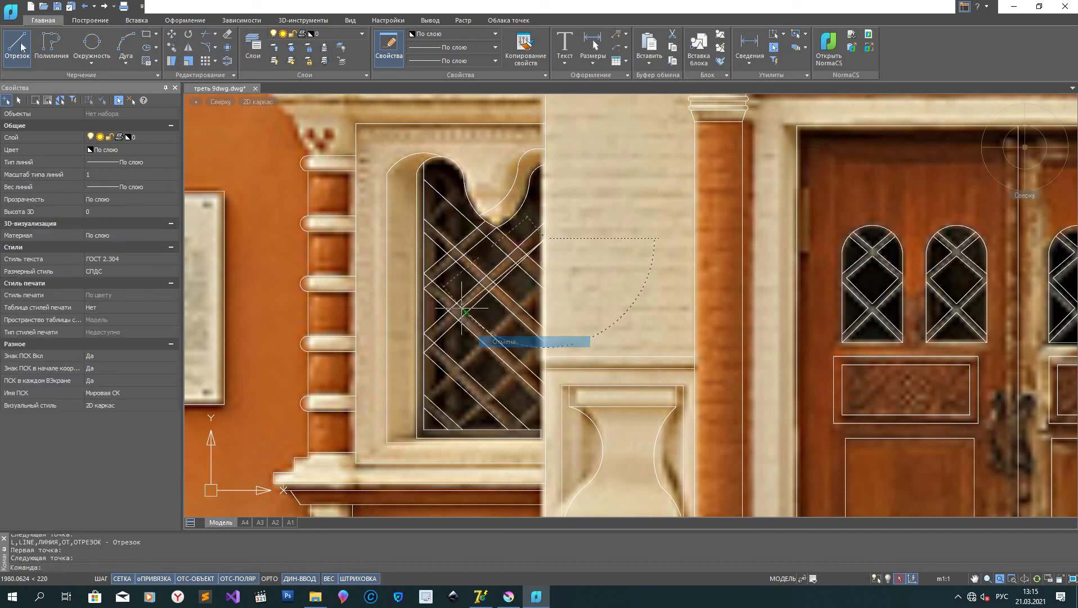
# Step: Draw another rising lattice line about 3100 units long at roughly 44° from lower on the inner frame's left line to the wall edge
pyautogui.click(13, 62)
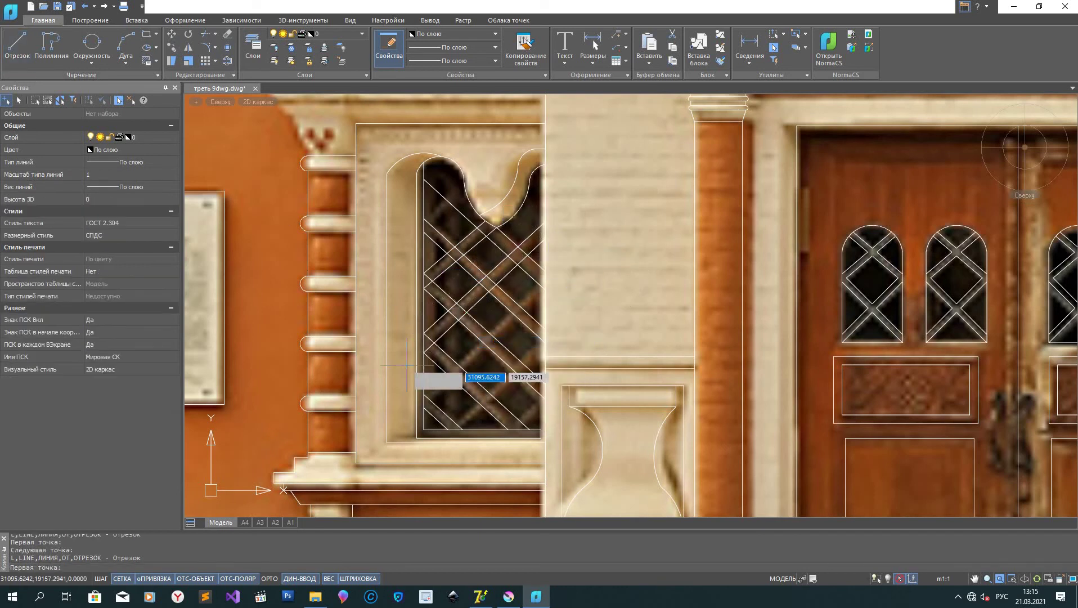
pyautogui.click(423, 394)
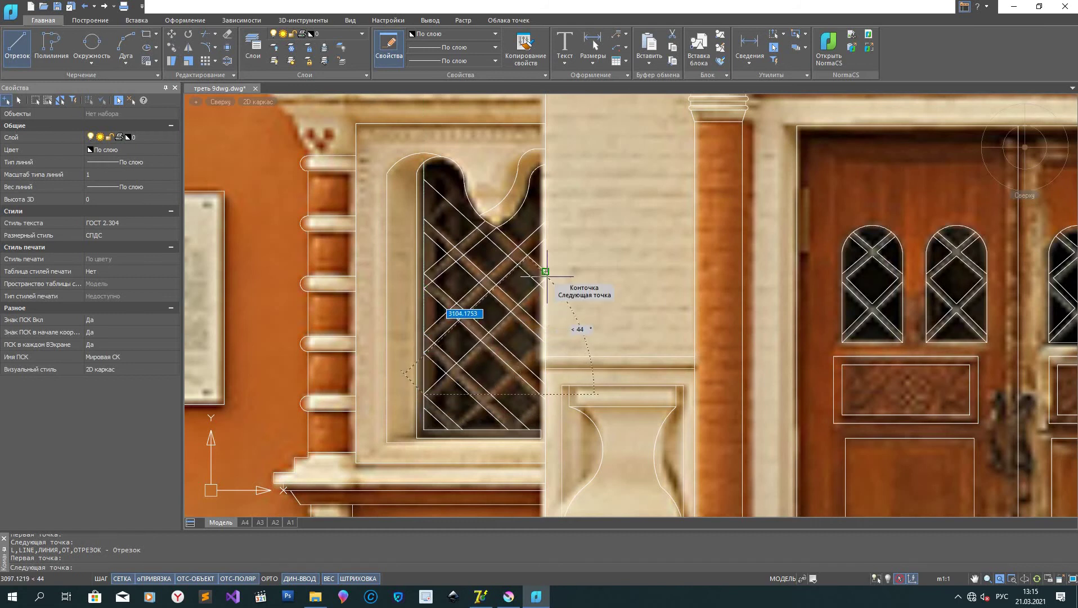
pyautogui.rightClick(499, 359)
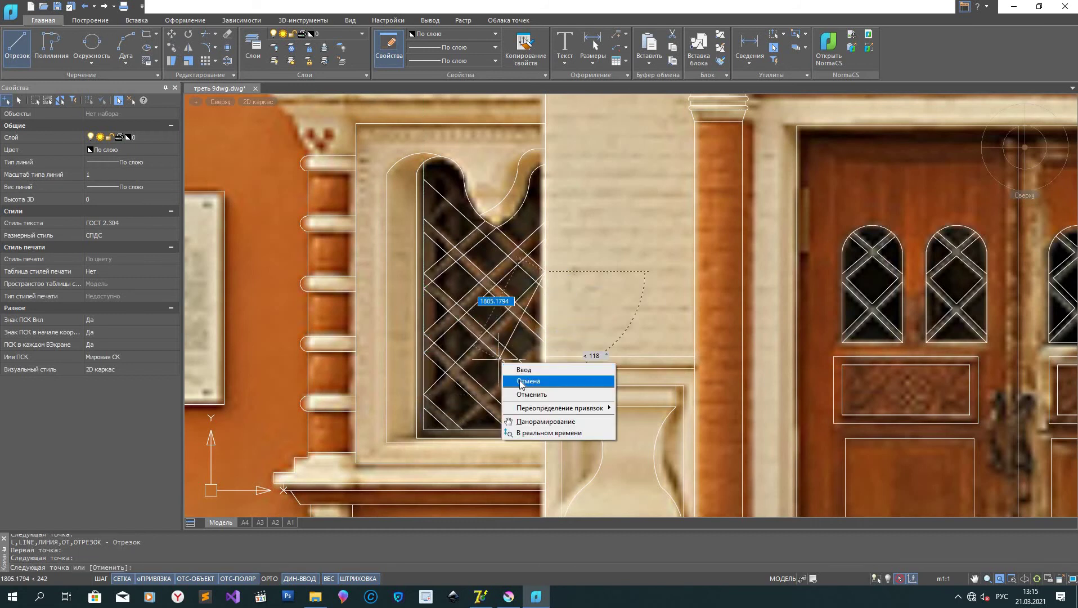
pyautogui.click(529, 381)
# Step: Copy the rising line about 3030 units long once down the inner frame's left line and four times along the window's bottom line
pyautogui.click(453, 325)
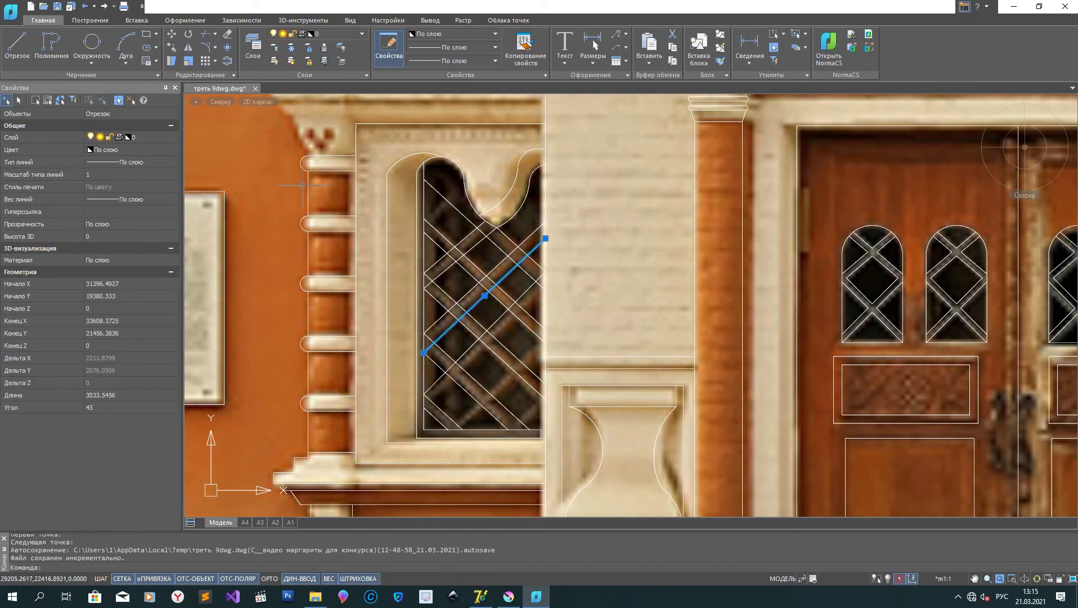
pyautogui.click(171, 48)
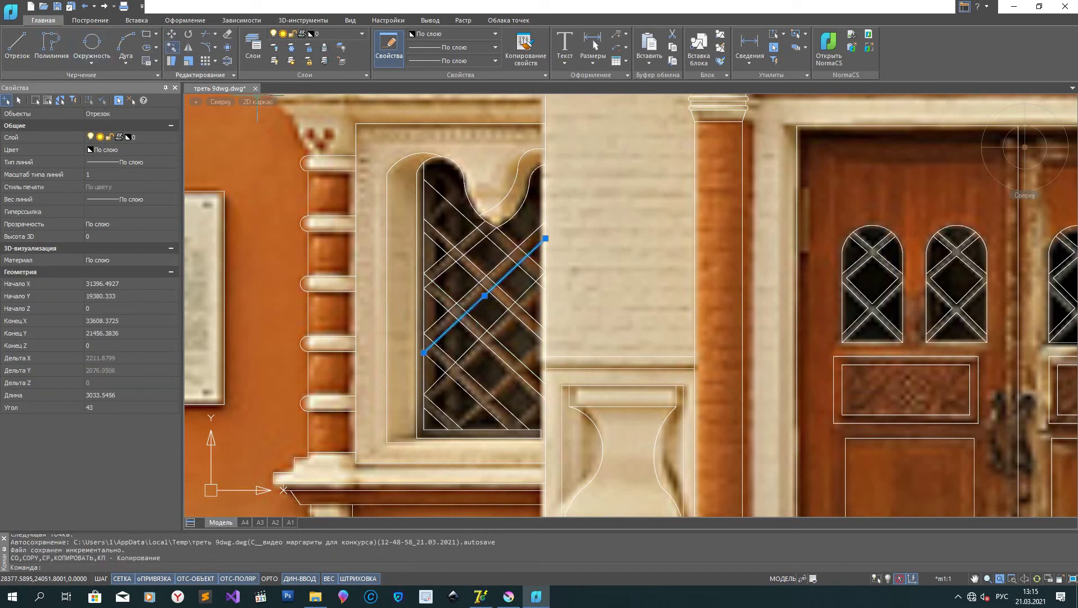
pyautogui.click(424, 353)
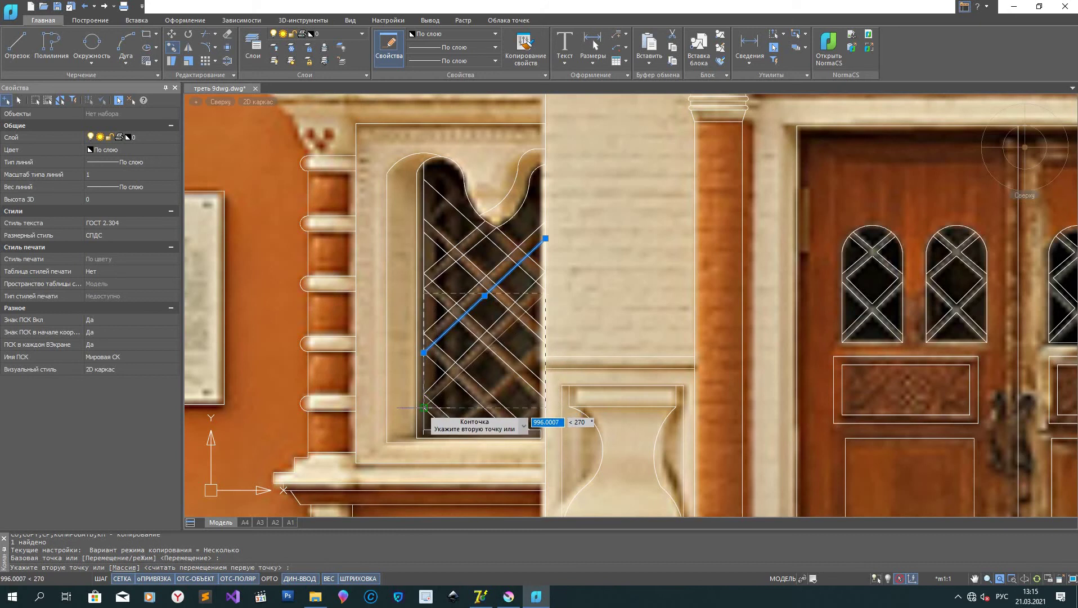
pyautogui.click(424, 407)
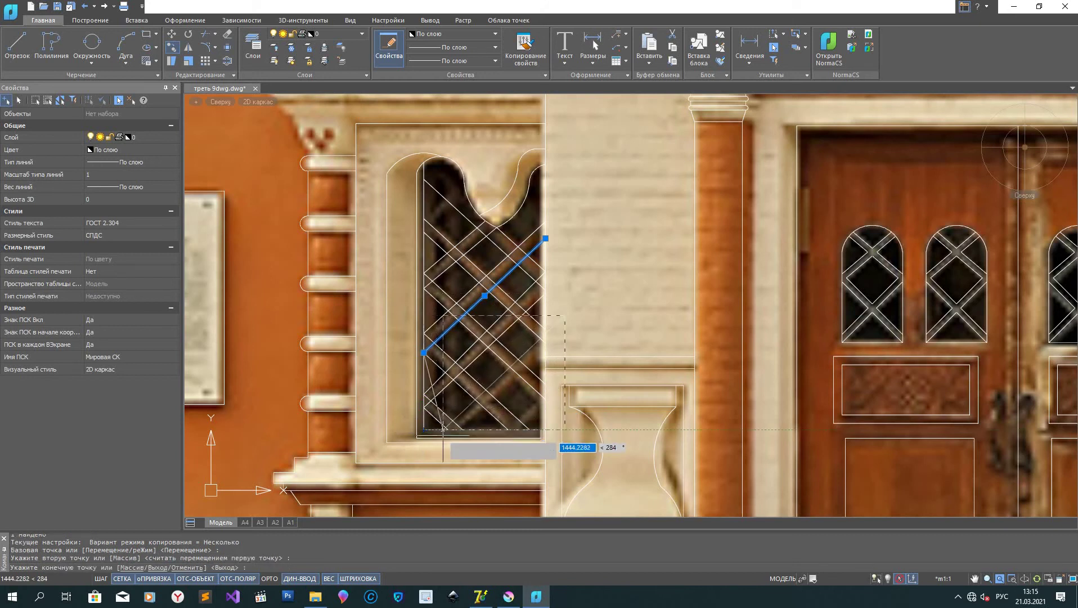
pyautogui.click(438, 429)
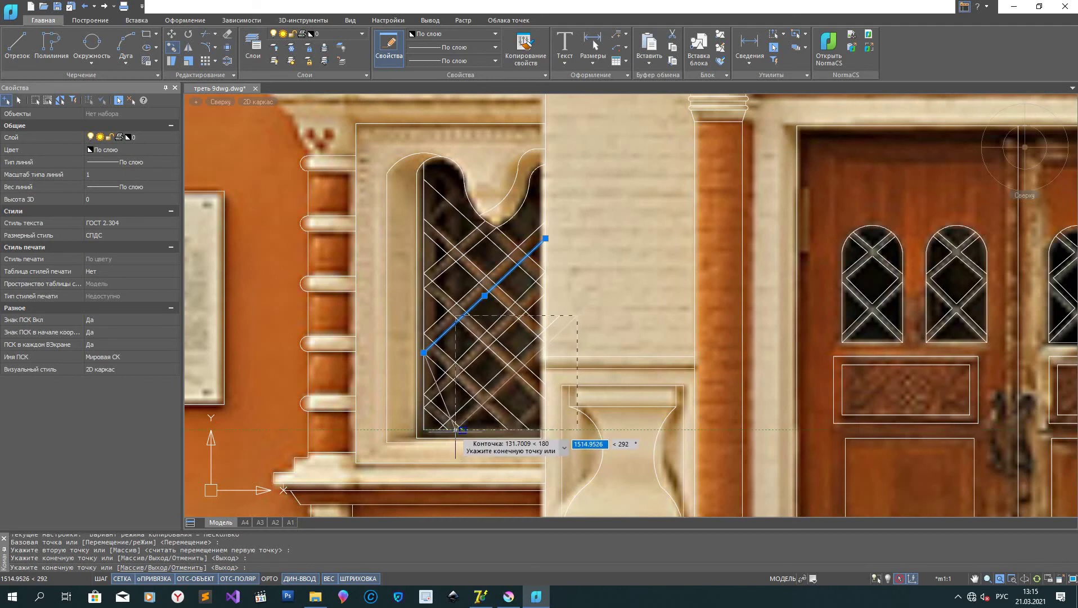
pyautogui.click(456, 430)
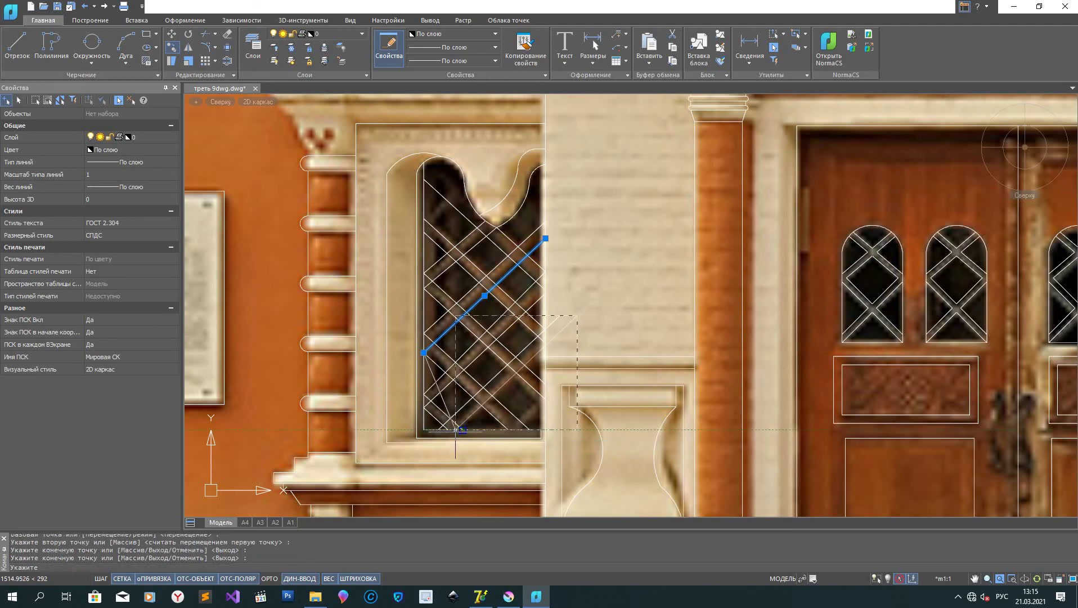
pyautogui.click(500, 429)
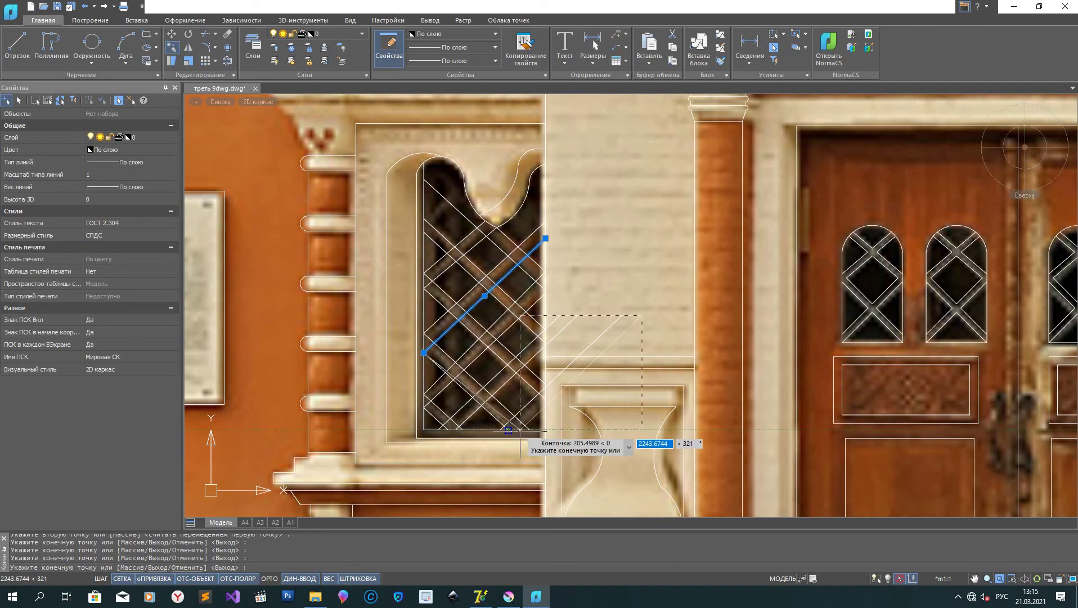
pyautogui.click(520, 430)
pyautogui.rightClick(580, 298)
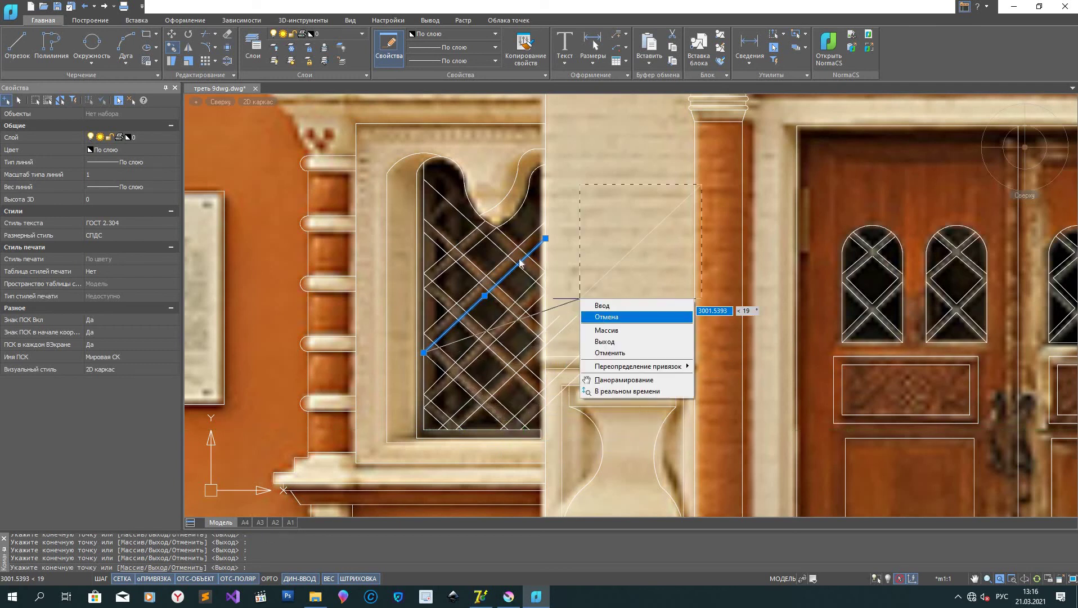
pyautogui.press('Escape')
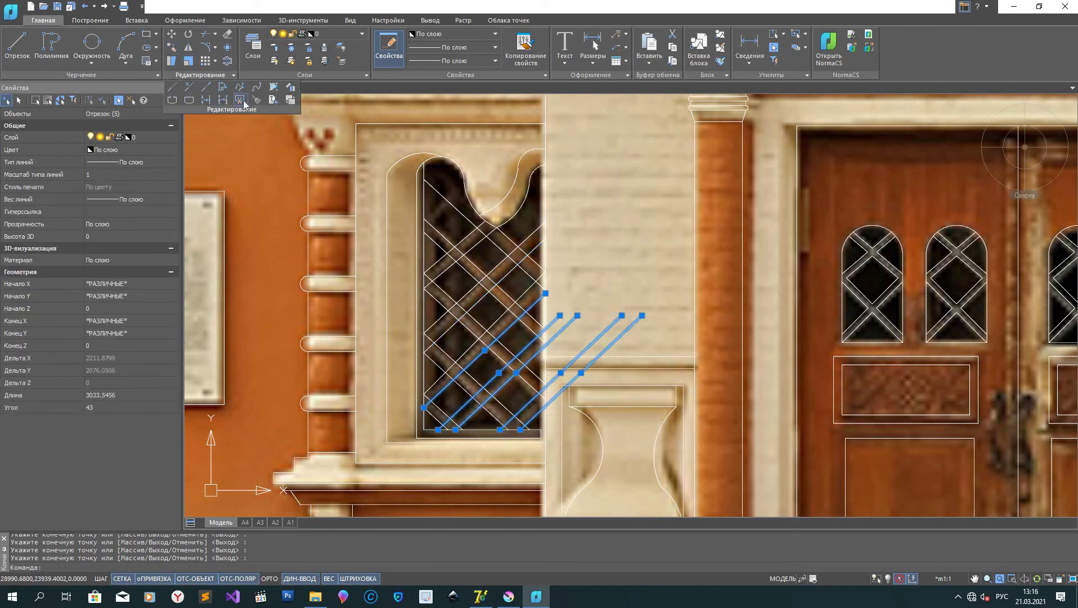
# Step: Trim off the ends of the copied rising lattice lines that extend past the wall edge right of the window
pyautogui.write('tr')
pyautogui.press('Return')
pyautogui.click(552, 319)
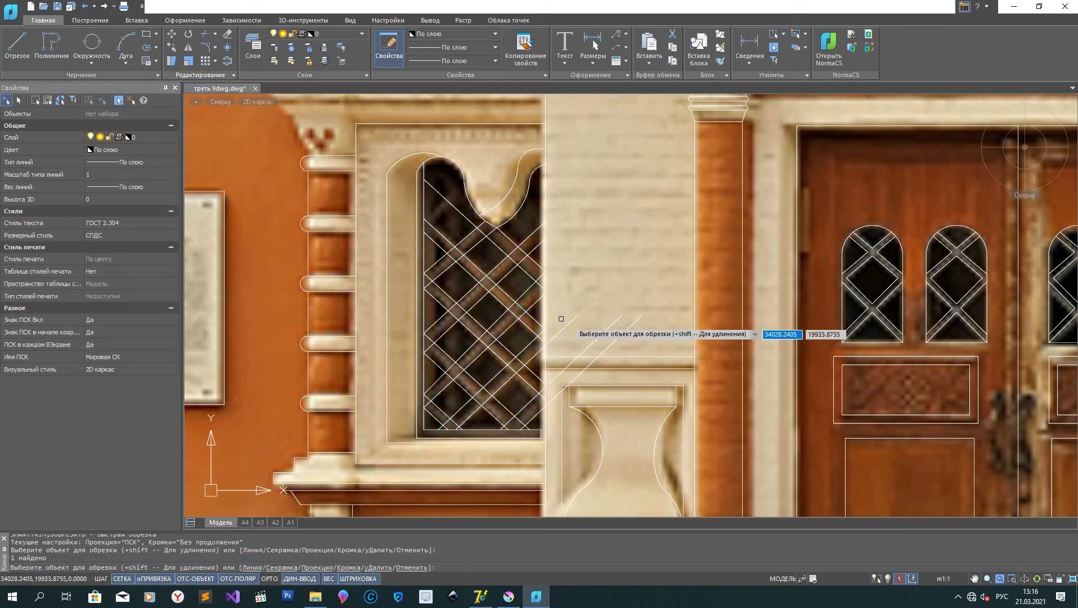
pyautogui.click(588, 337)
pyautogui.click(597, 340)
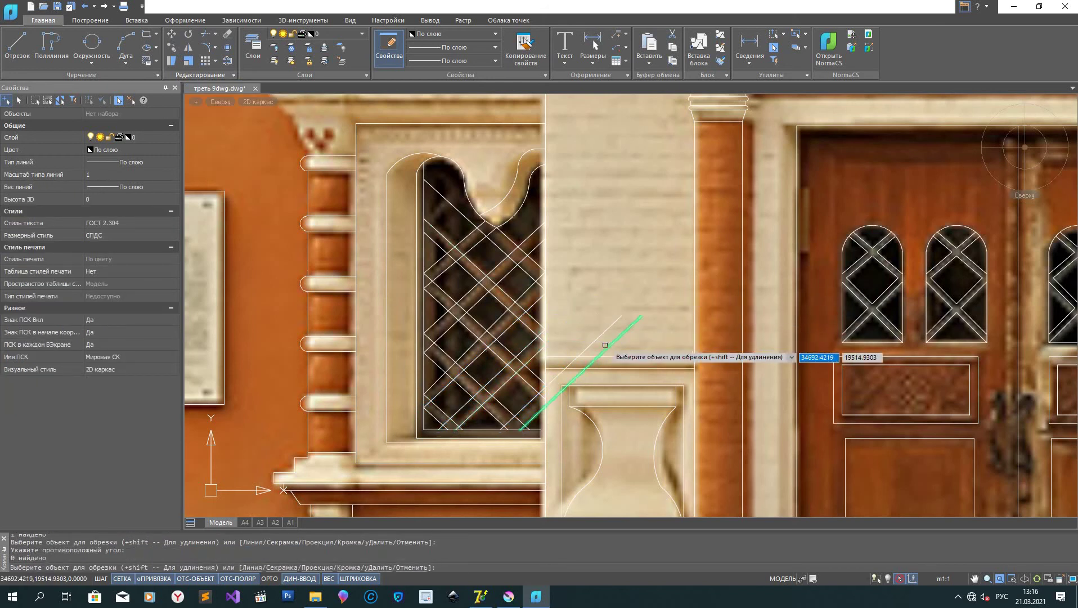
pyautogui.click(608, 345)
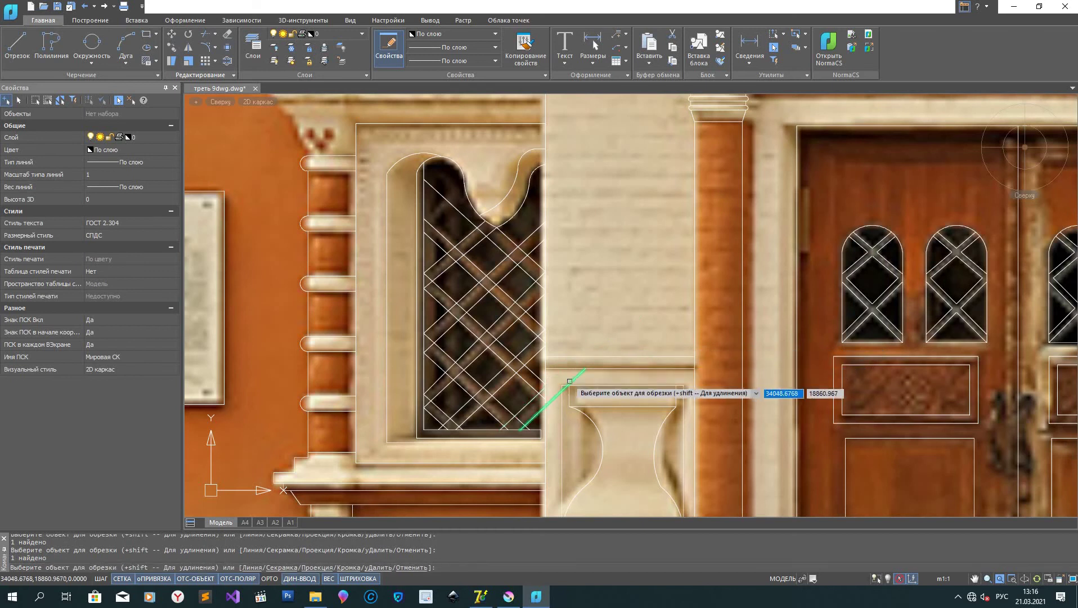
pyautogui.scroll(3, 549, 391)
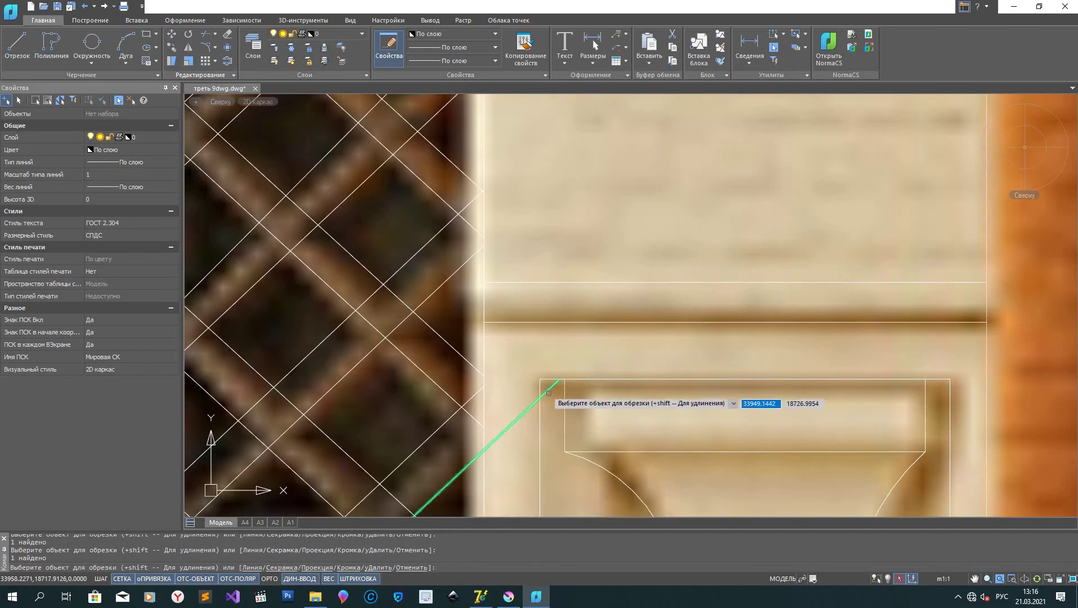
pyautogui.click(503, 437)
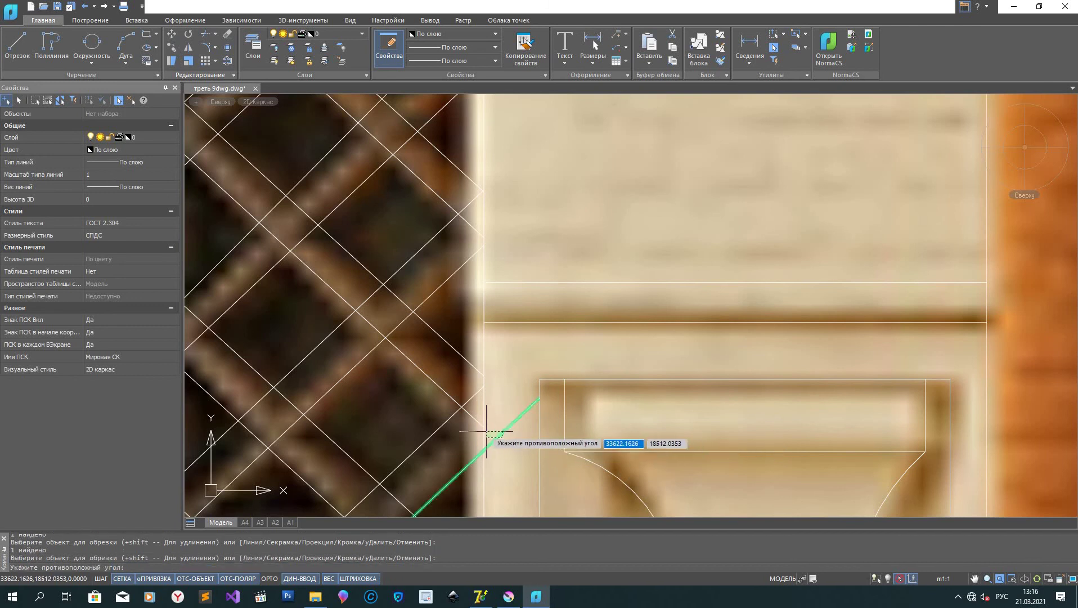
pyautogui.click(484, 433)
pyautogui.scroll(-3, 456, 383)
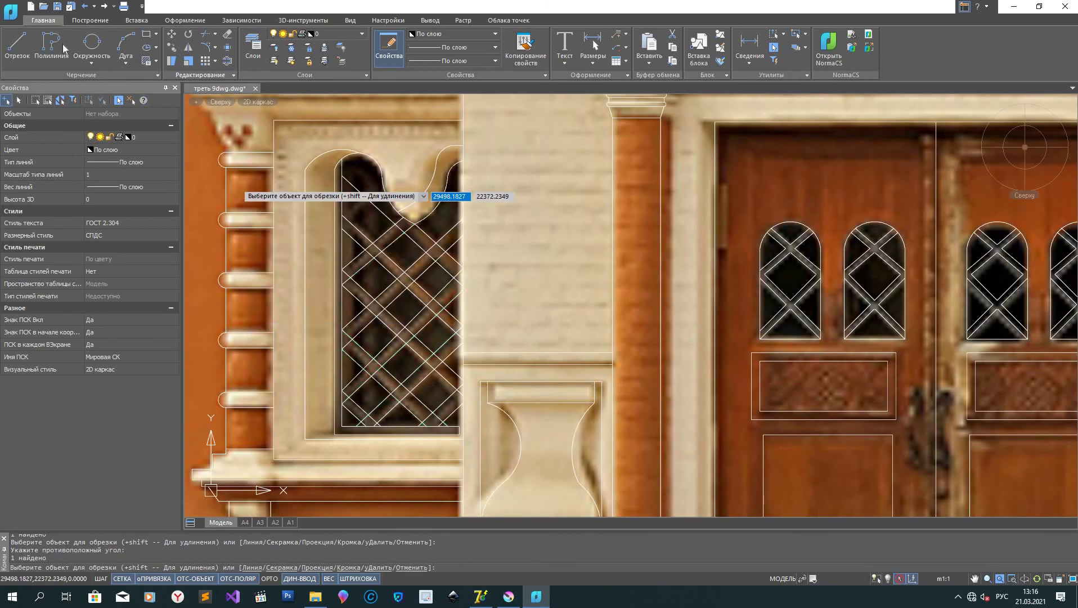
# Step: Trim the lattice line pieces inside the bar crossings in the upper part of the small window, just below the scalloped edge
pyautogui.click(202, 76)
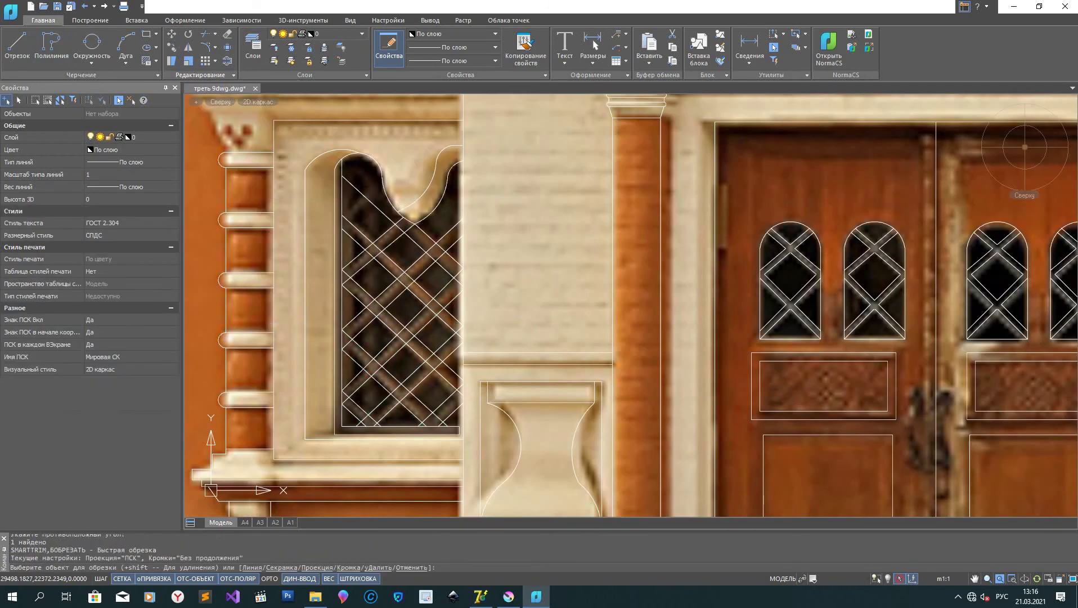
pyautogui.scroll(5, 335, 203)
pyautogui.click(451, 350)
pyautogui.click(456, 360)
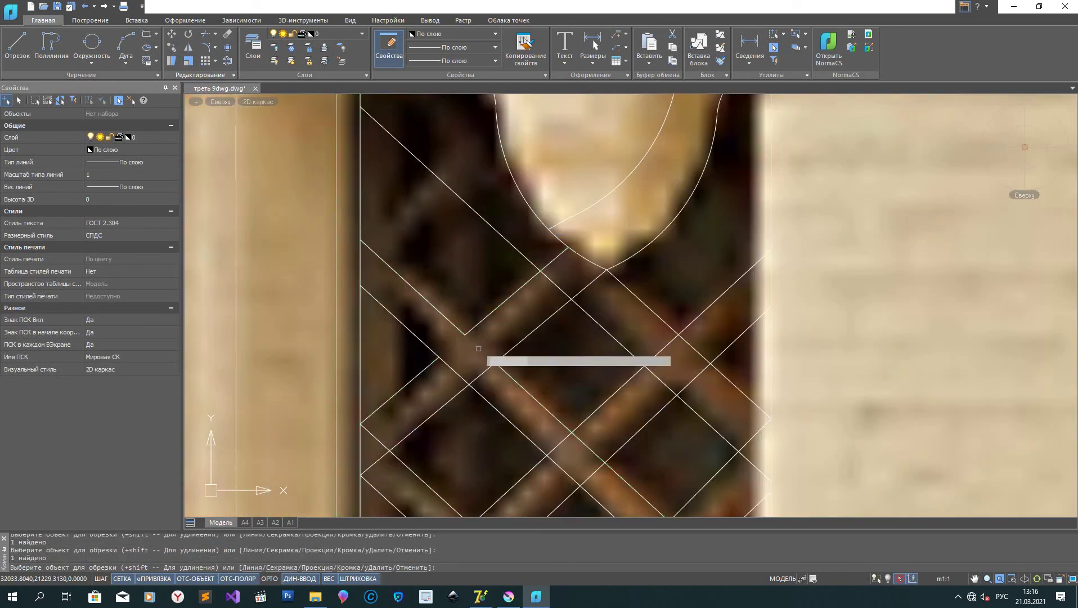
pyautogui.click(461, 373)
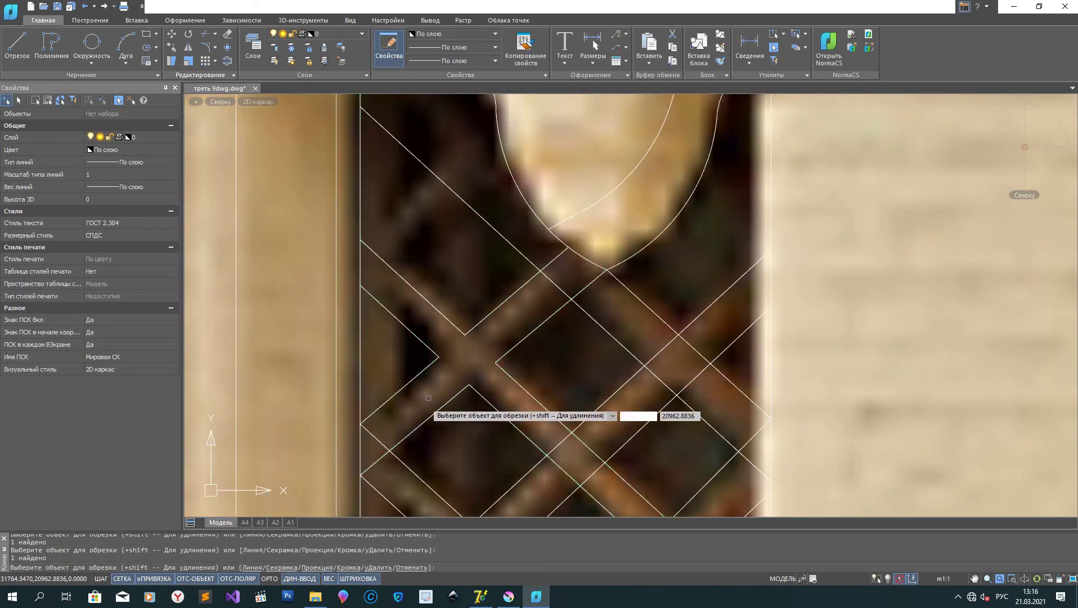
pyautogui.click(382, 458)
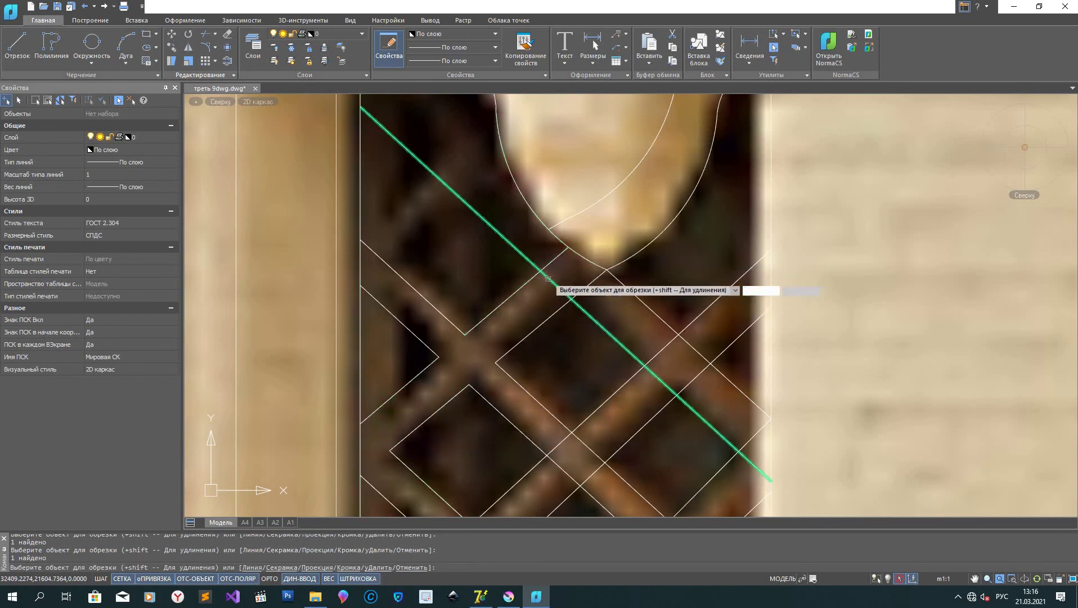
pyautogui.click(550, 272)
# Step: Trim the line pieces inside the bar crossings across the middle of the small window's lattice
pyautogui.scroll(-5, 652, 311)
pyautogui.moveTo(651, 312); pyautogui.dragTo(512, 320, button='middle')
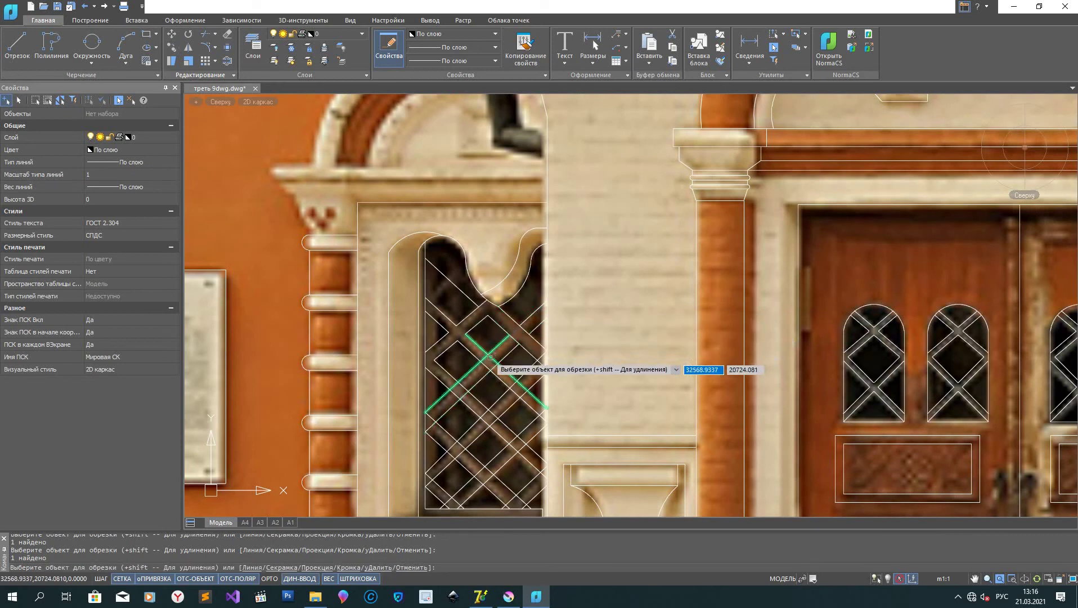
pyautogui.click(480, 359)
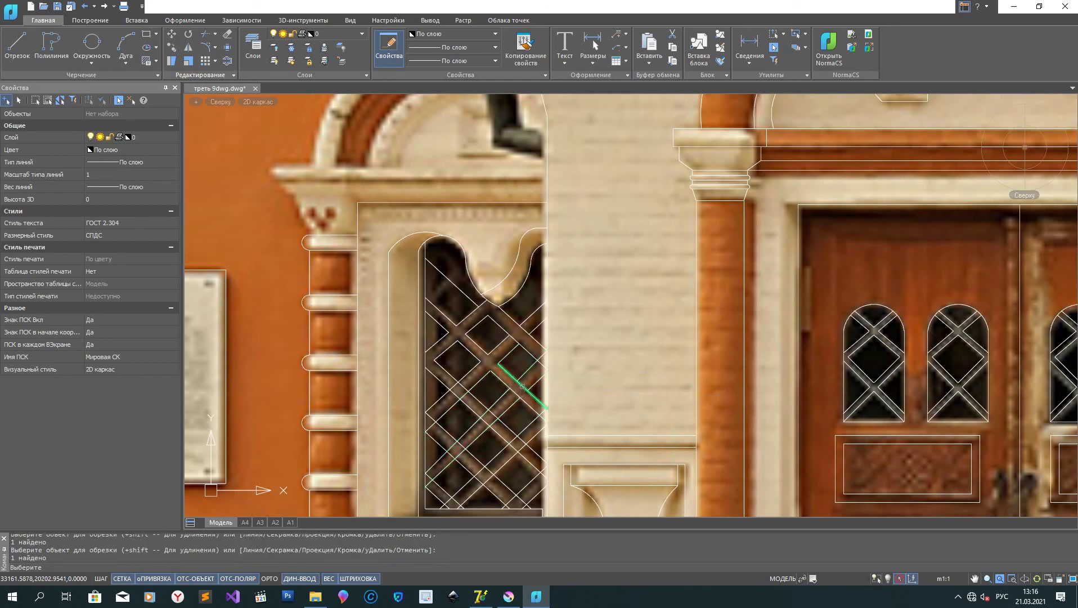
pyautogui.click(487, 418)
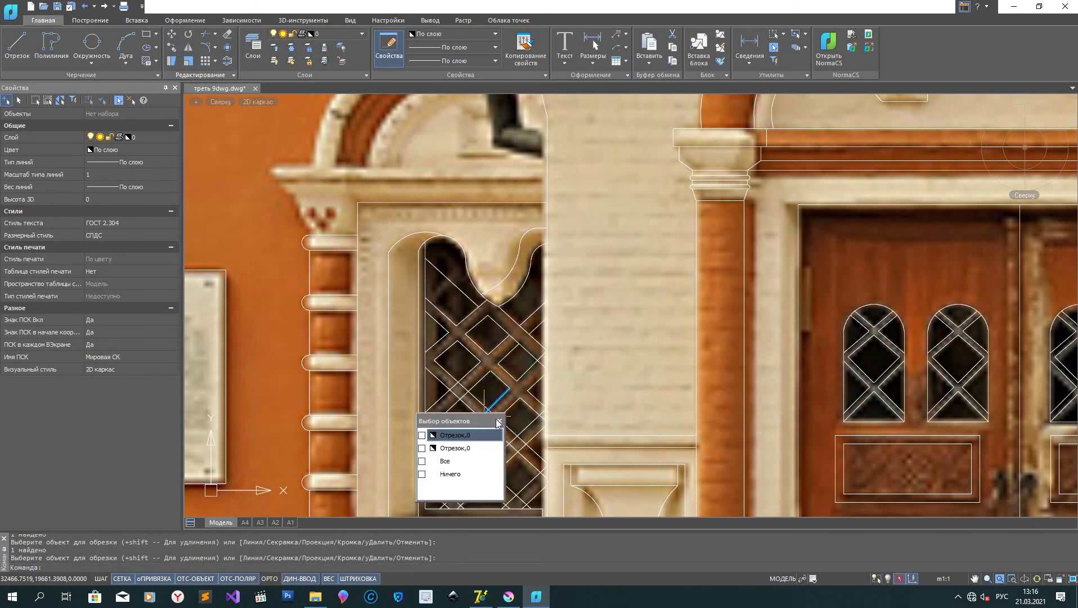
pyautogui.click(501, 420)
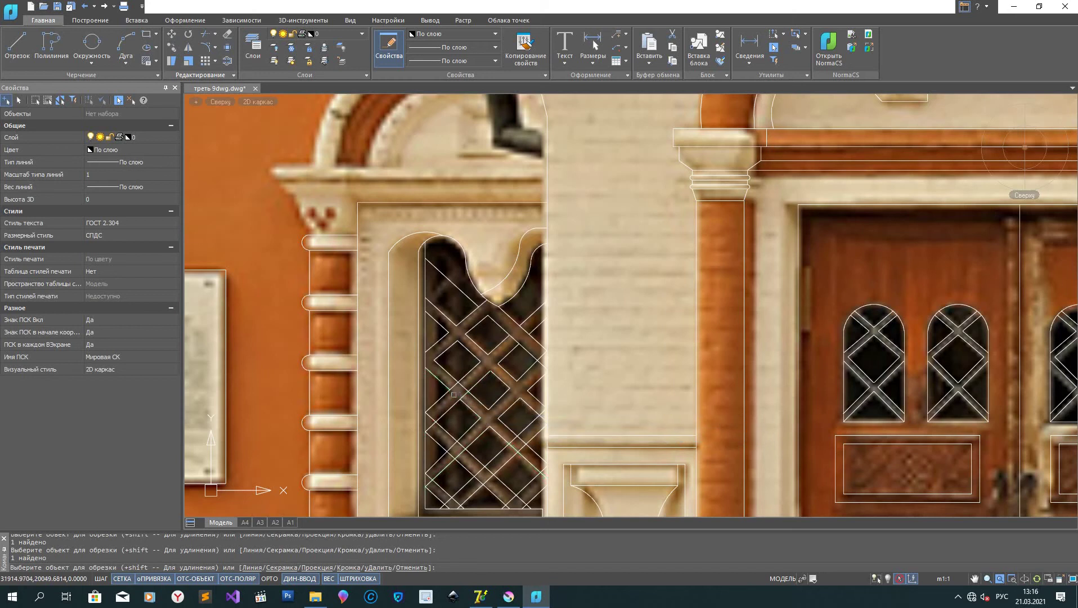
pyautogui.click(457, 390)
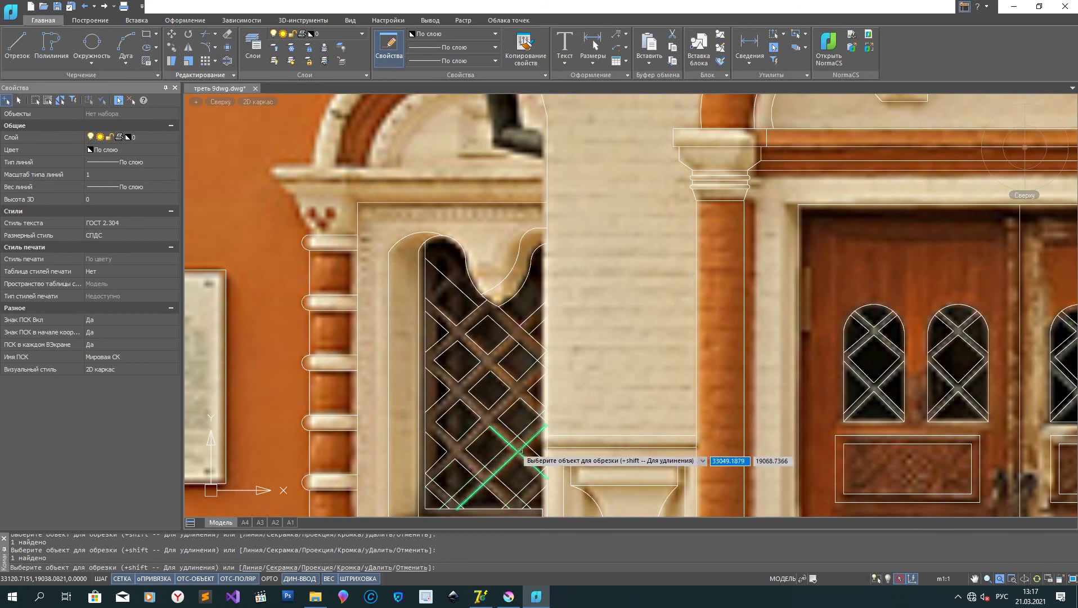
pyautogui.click(518, 437)
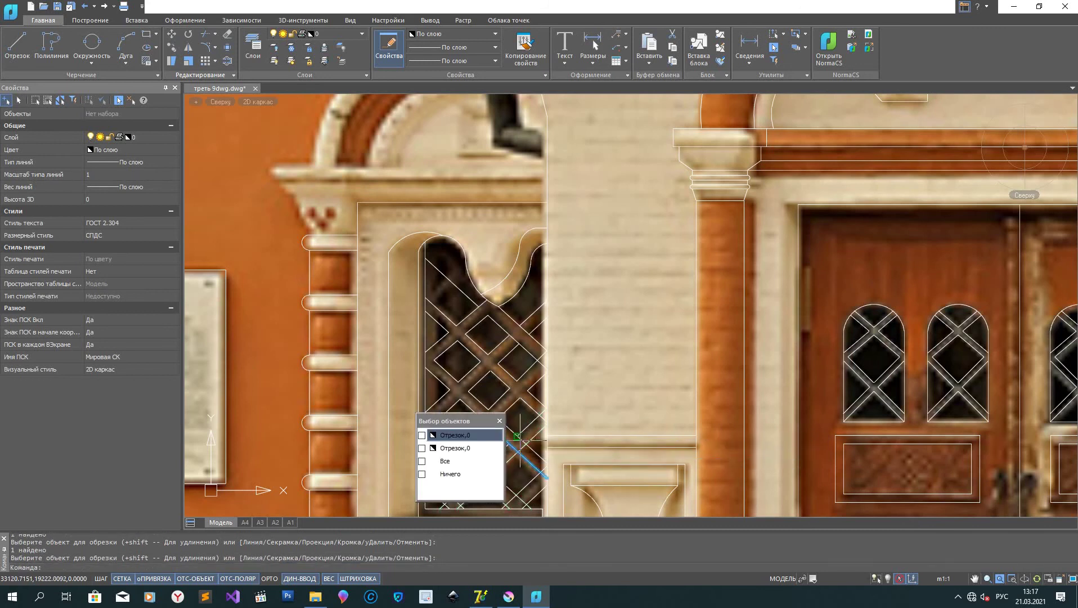
pyautogui.click(456, 435)
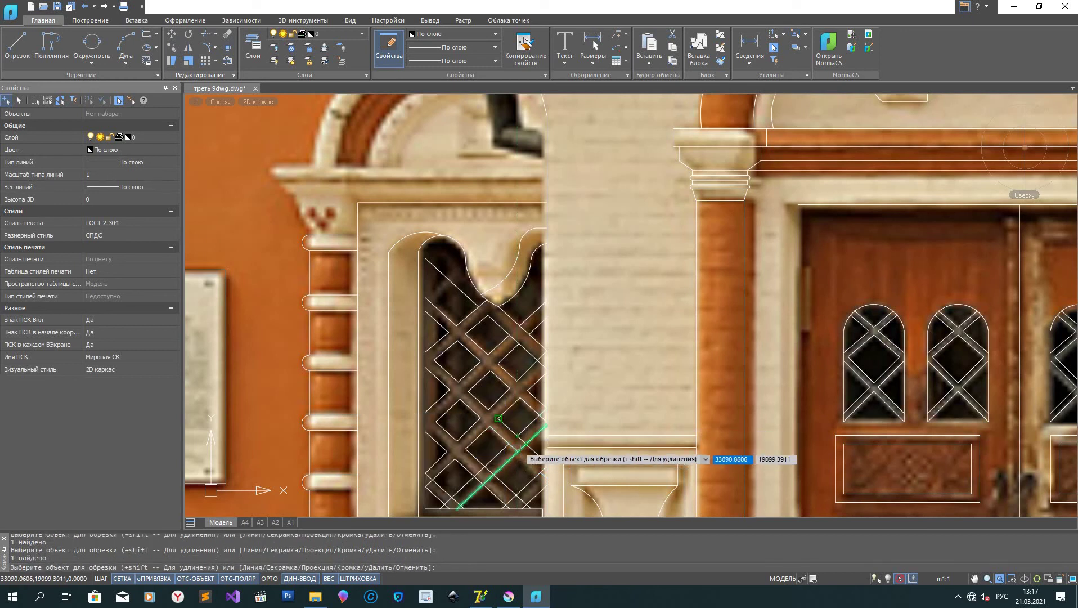
pyautogui.hotkey('ctrl', 'z')
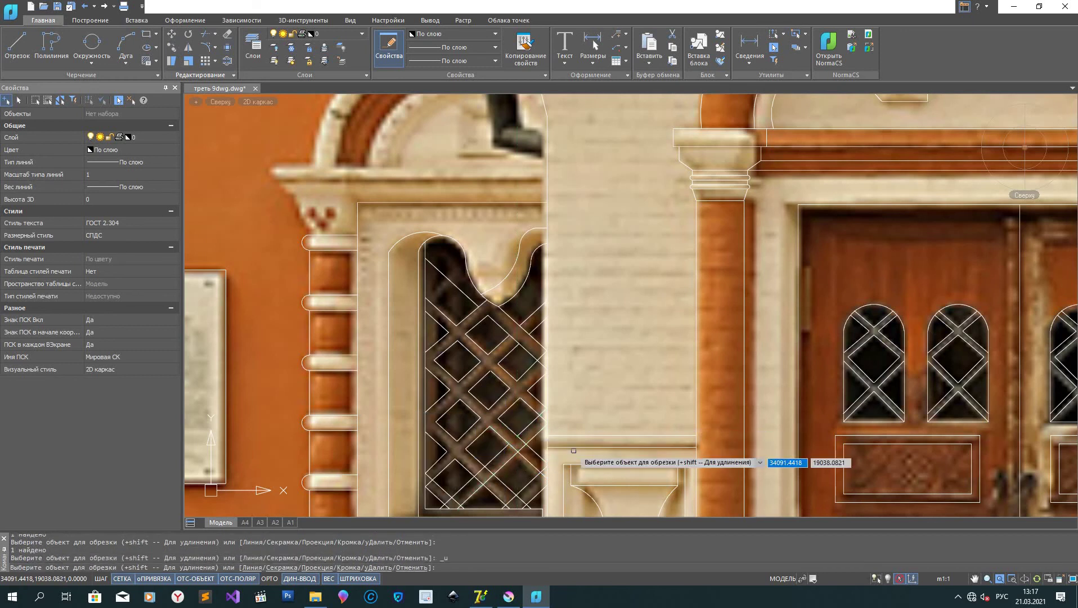
# Step: Trim the line pieces inside the remaining bar crossings in the lower part of the lattice, down to the window's bottom line
pyautogui.click(521, 448)
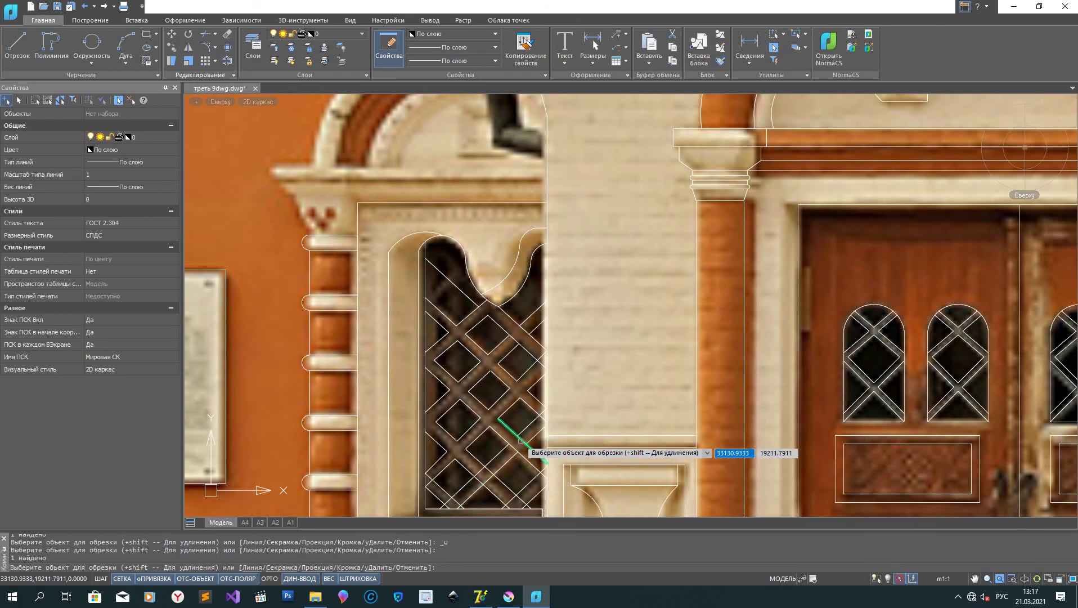
pyautogui.click(522, 441)
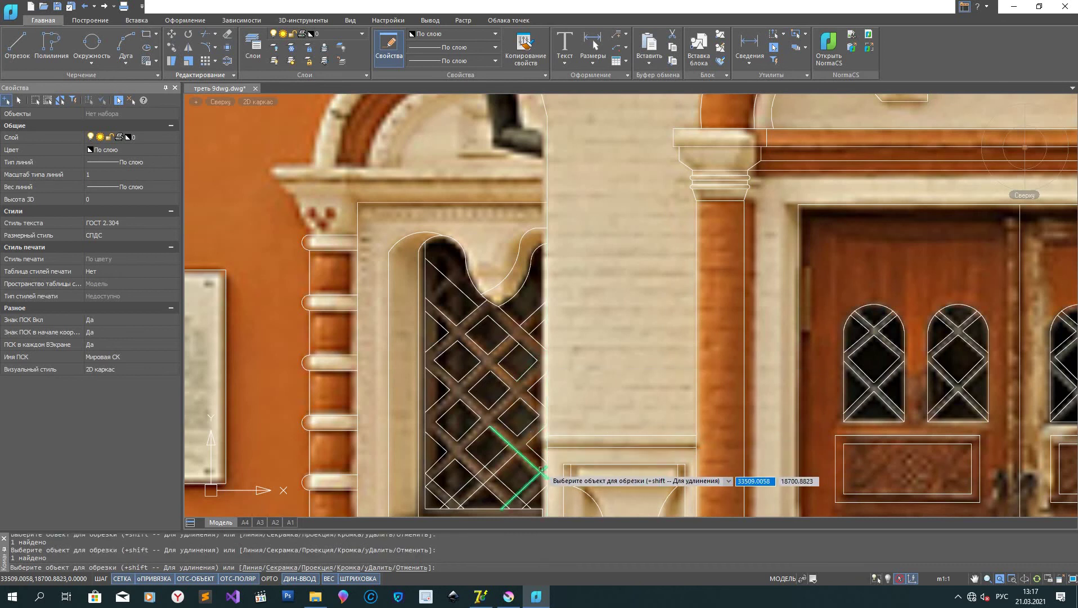
pyautogui.scroll(-5, 544, 468)
pyautogui.scroll(7, 563, 450)
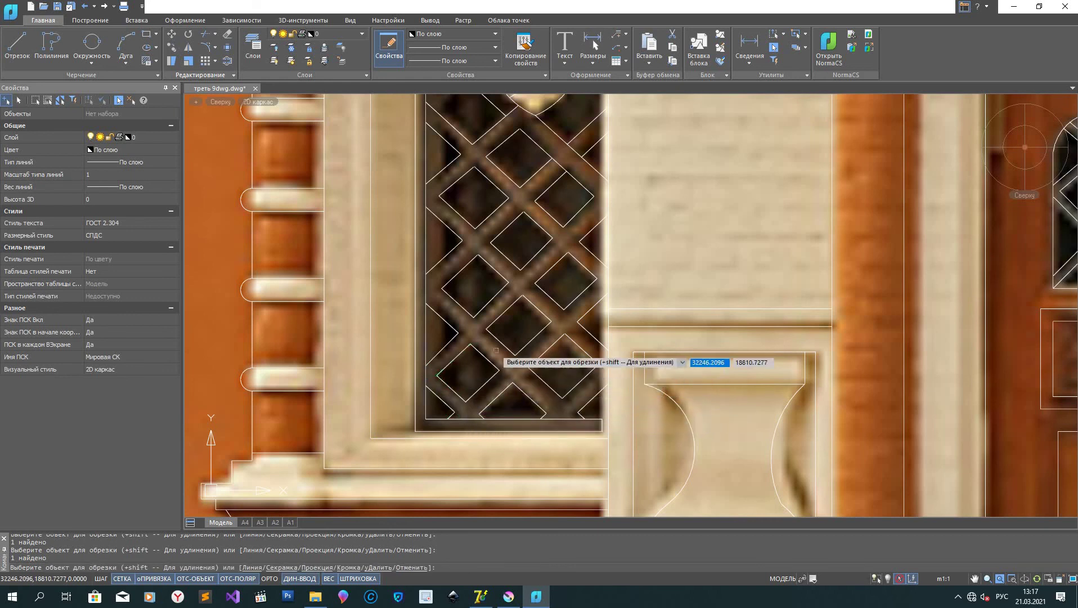
# Step: Draw a falling line about 1748 units long at 139° from the scallop's lowest point to the upper end of the inner frame's left line
pyautogui.scroll(-5, 496, 350)
pyautogui.scroll(8, 342, 308)
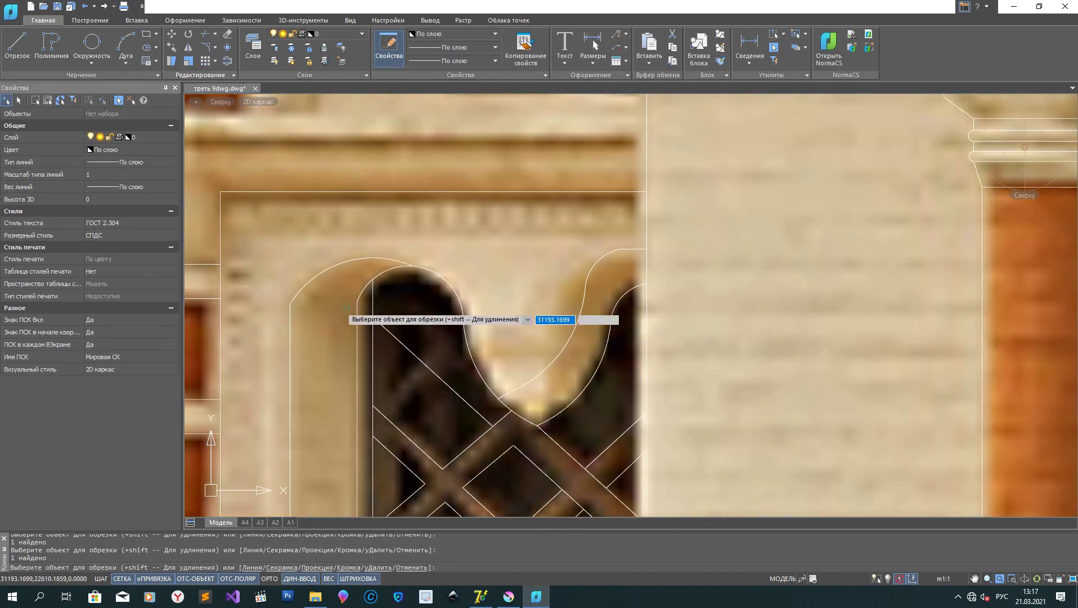
pyautogui.press('Escape')
pyautogui.write('l')
pyautogui.press('Return')
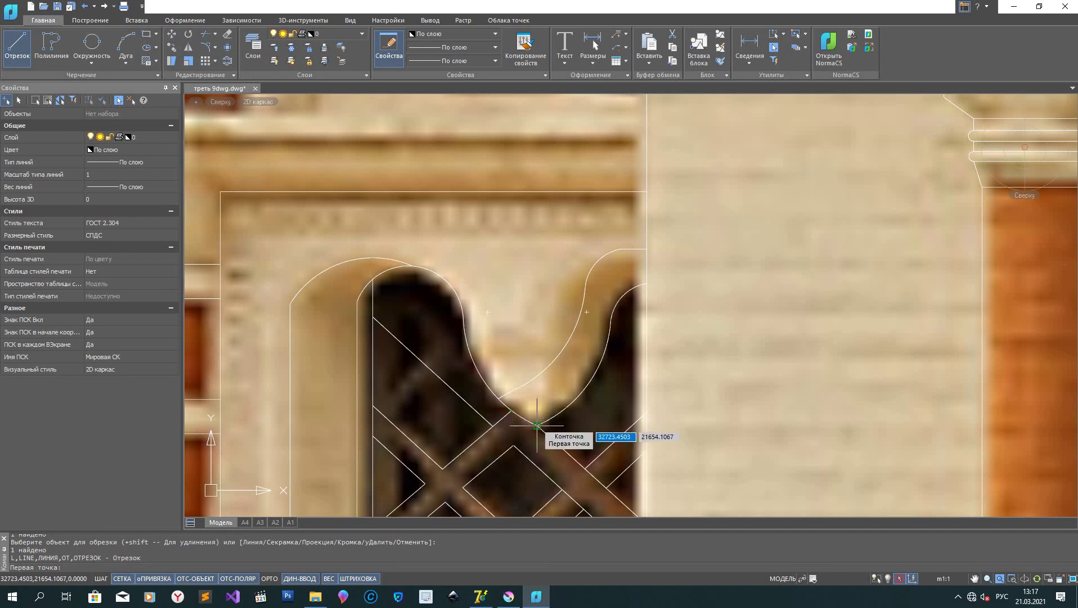
pyautogui.click(550, 437)
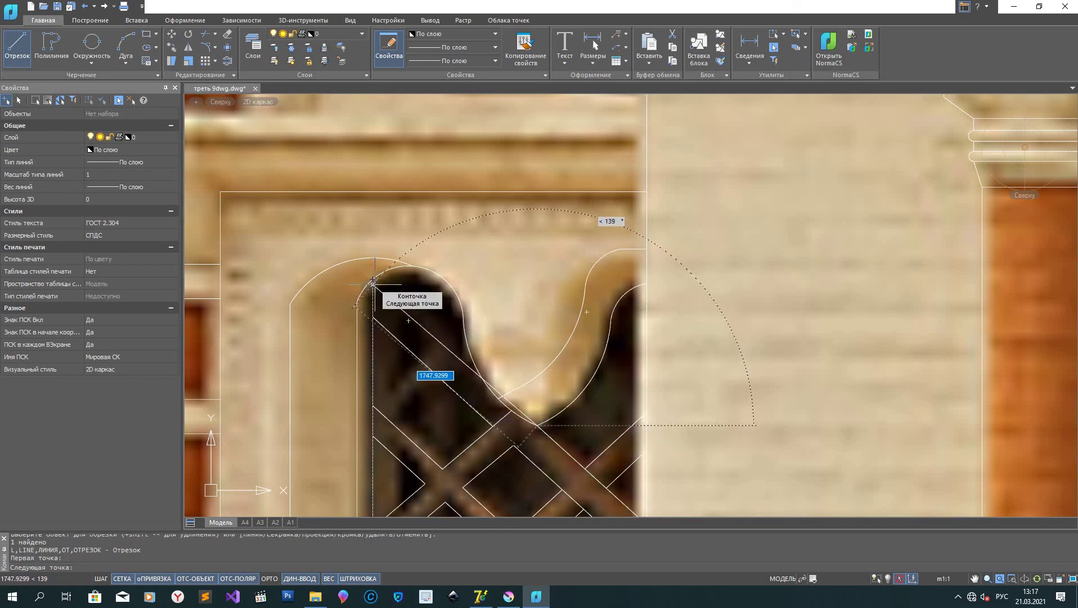
pyautogui.click(373, 279)
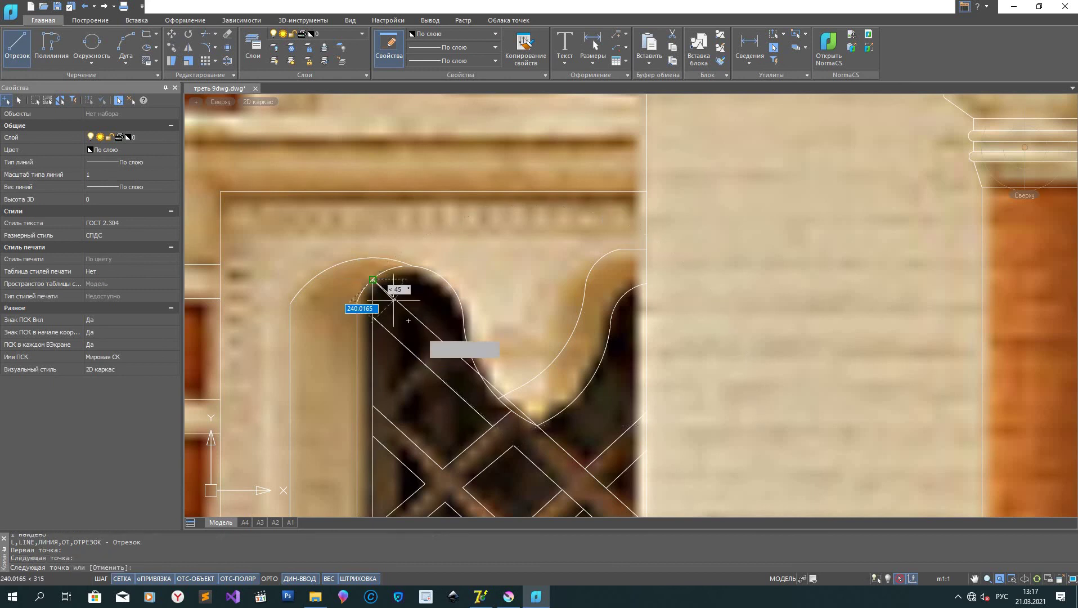
pyautogui.rightClick(433, 341)
pyautogui.click(453, 360)
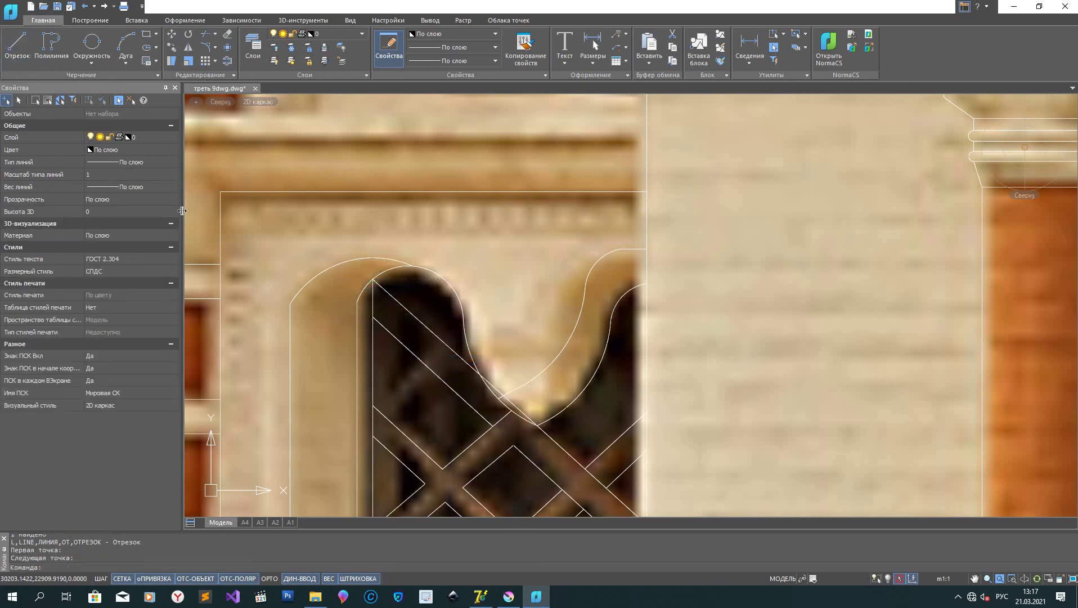
# Step: Trim off the lower part of the new falling line that runs across the scalloped edge
pyautogui.click(206, 34)
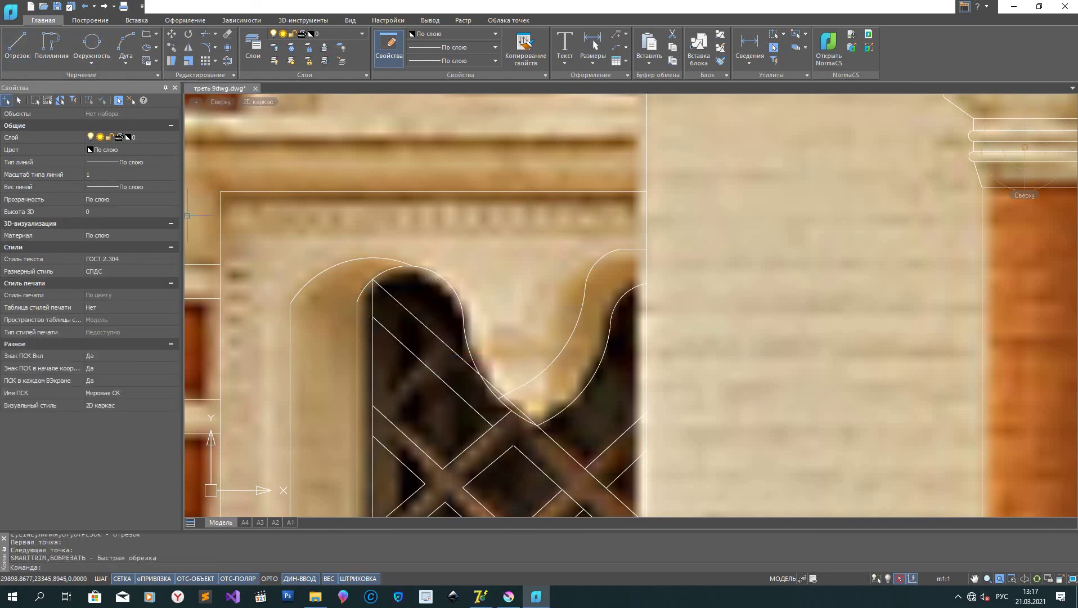
pyautogui.click(517, 414)
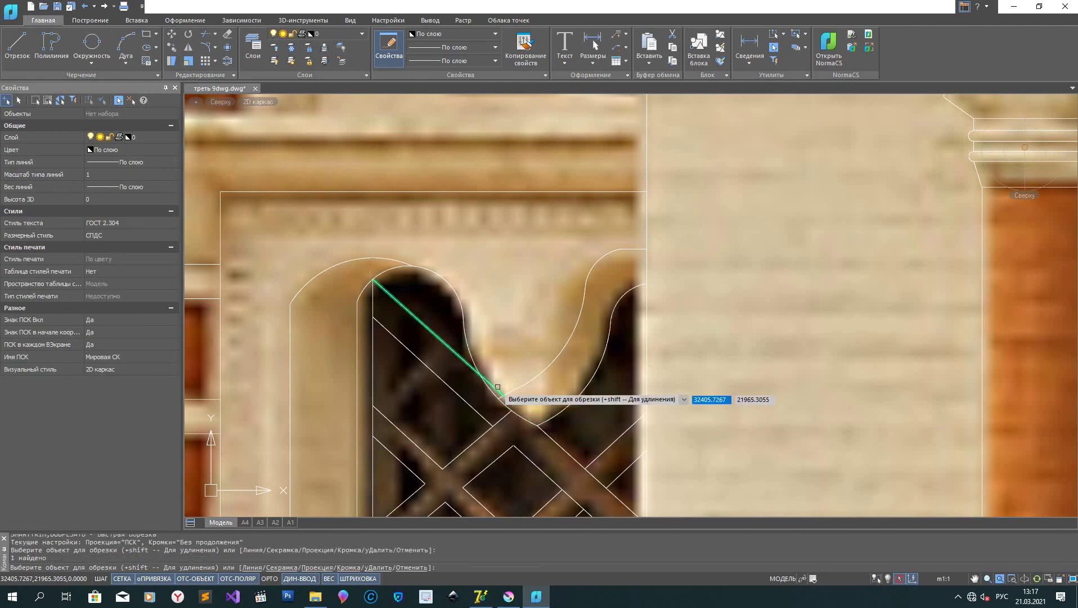
pyautogui.click(498, 400)
# Step: Draw a rising line about 1707 units long at 40° from the lattice corner left of the scallop's tip to the inner arch's end at the wall edge
pyautogui.scroll(-4, 504, 417)
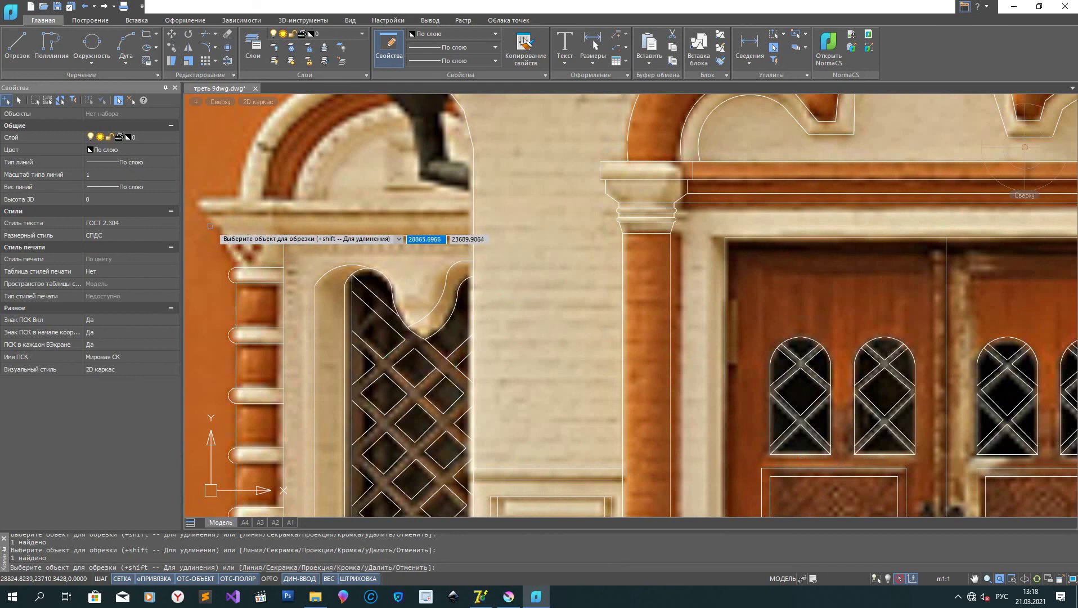
pyautogui.click(27, 59)
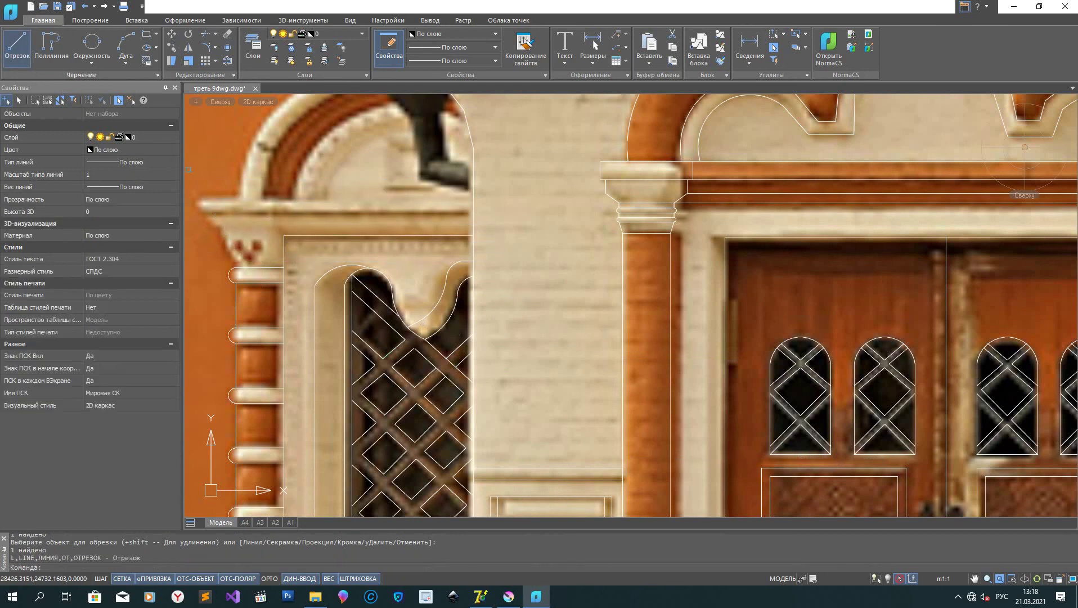
pyautogui.click(406, 339)
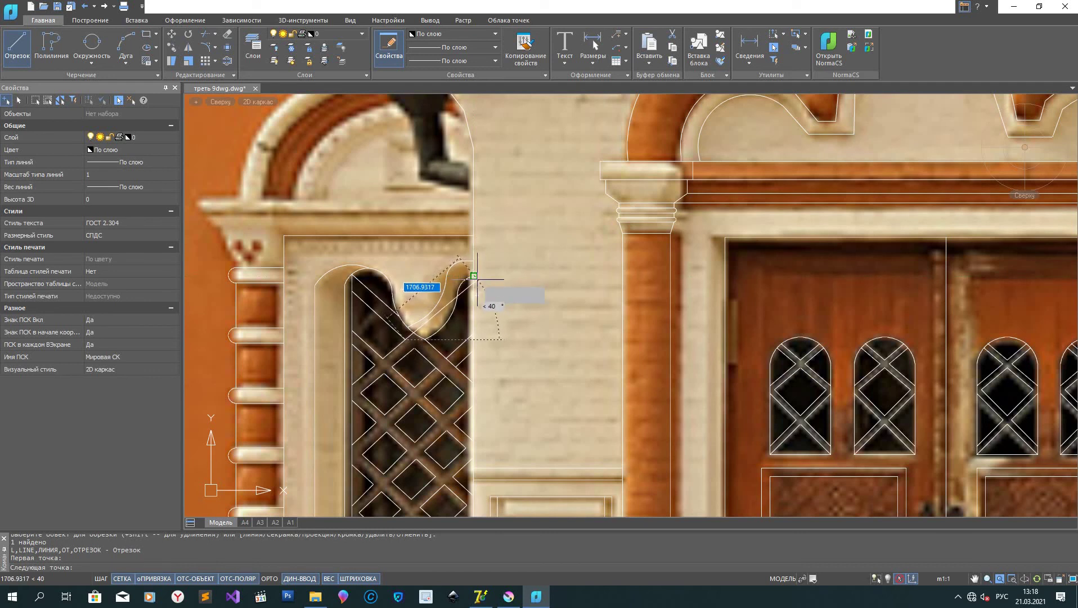
pyautogui.rightClick(512, 332)
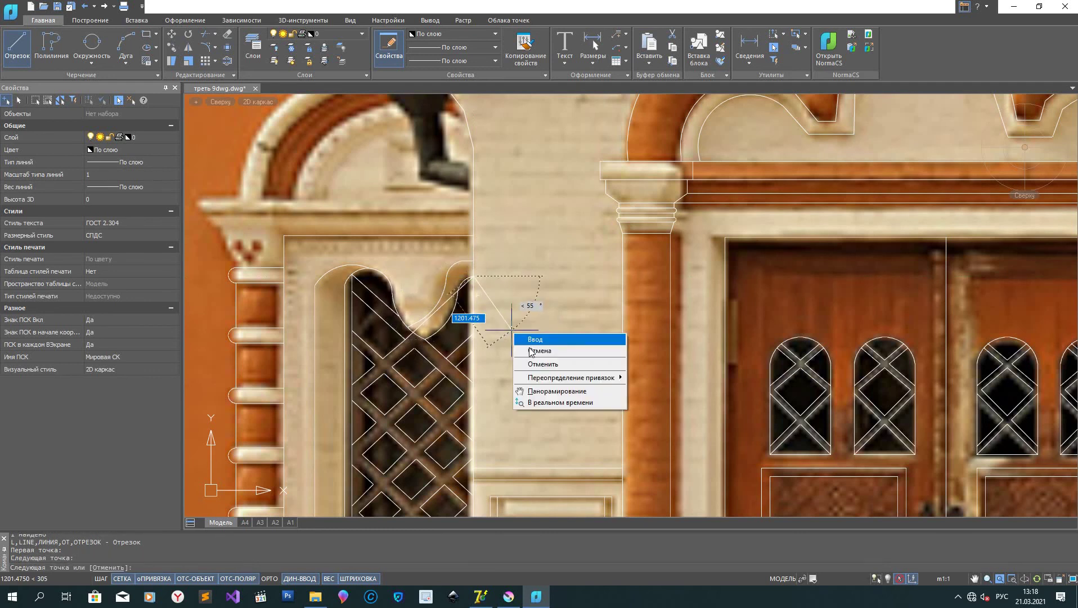
pyautogui.click(540, 351)
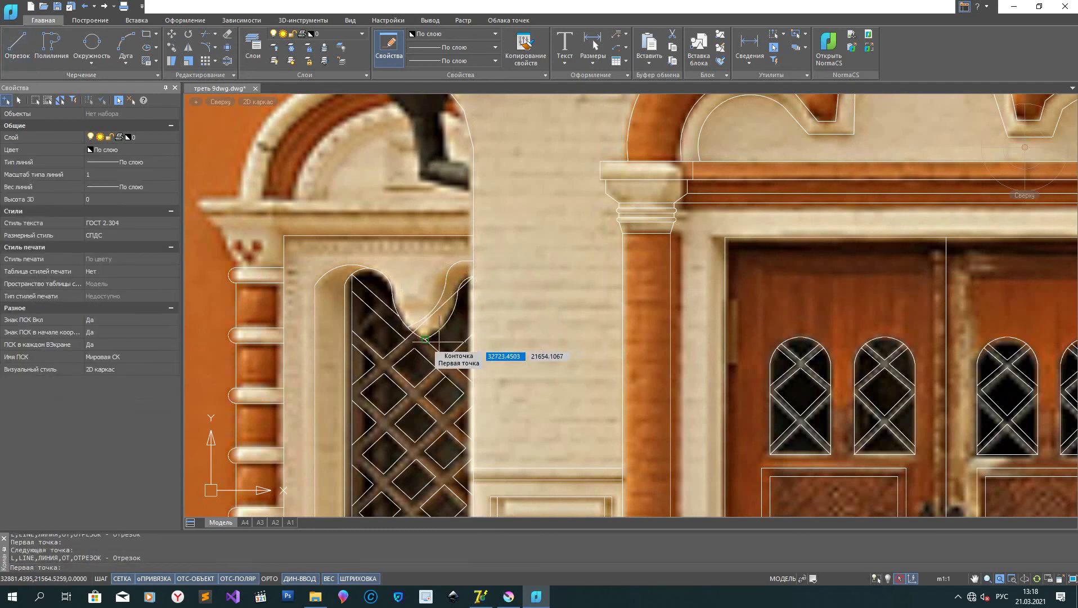
# Step: Draw a second rising line from the scallop's lowest point to just past the wall edge
pyautogui.click(425, 339)
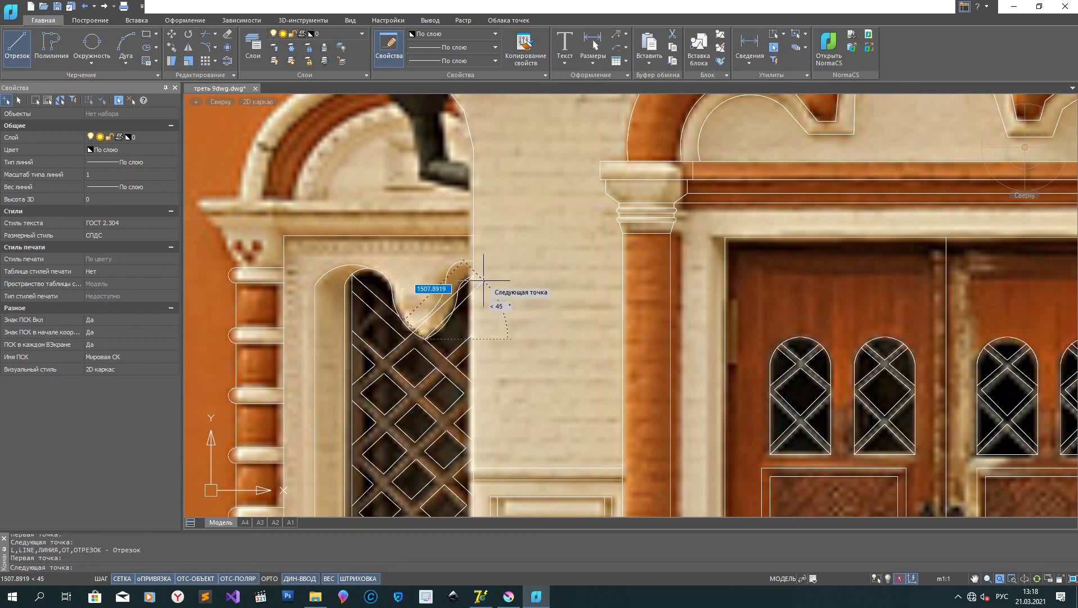
pyautogui.click(486, 286)
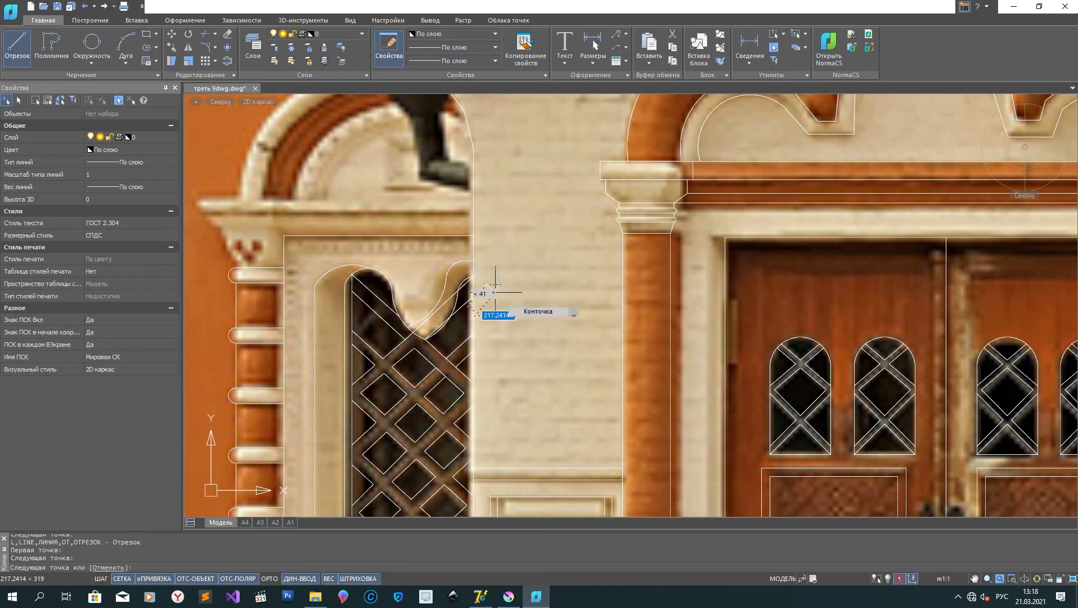
pyautogui.rightClick(518, 302)
pyautogui.click(544, 322)
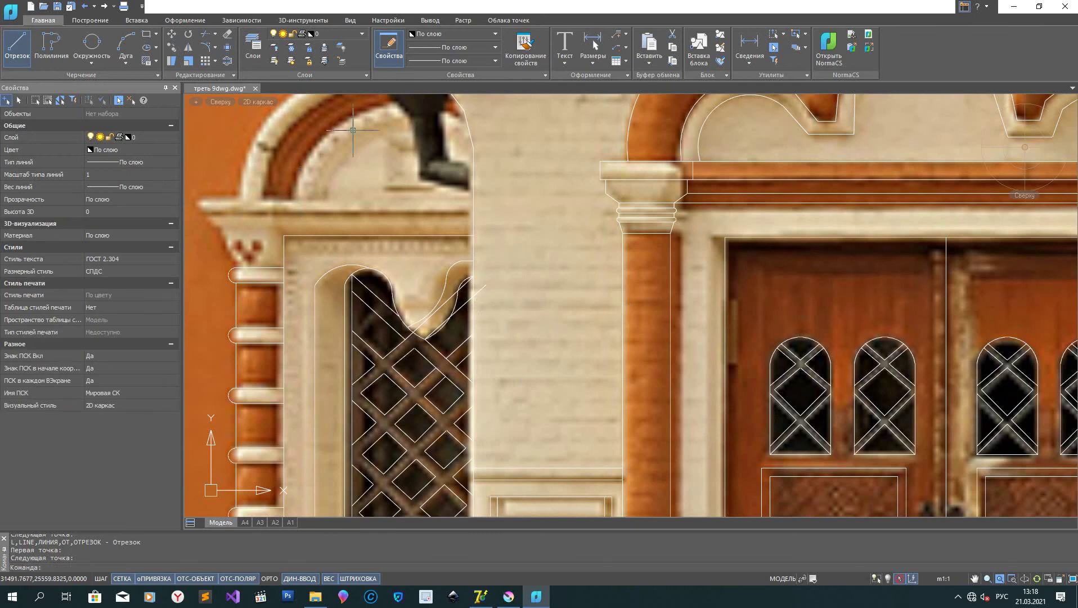
# Step: Trim both new rising lines where they cross the scalloped edge and cut off the end extending past the wall edge
pyautogui.click(206, 34)
pyautogui.scroll(5, 486, 304)
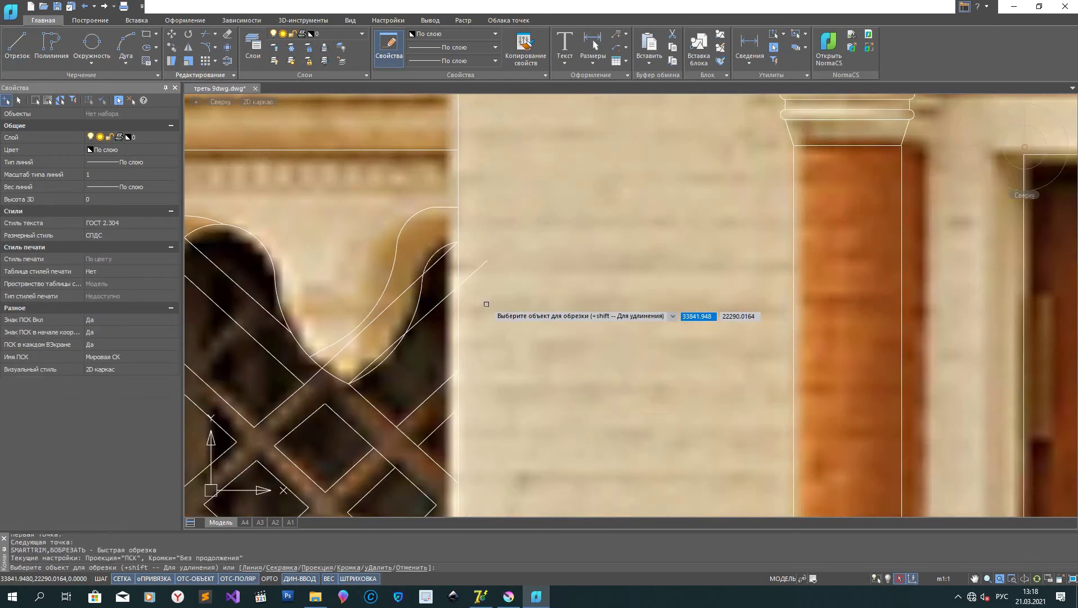
pyautogui.click(402, 249)
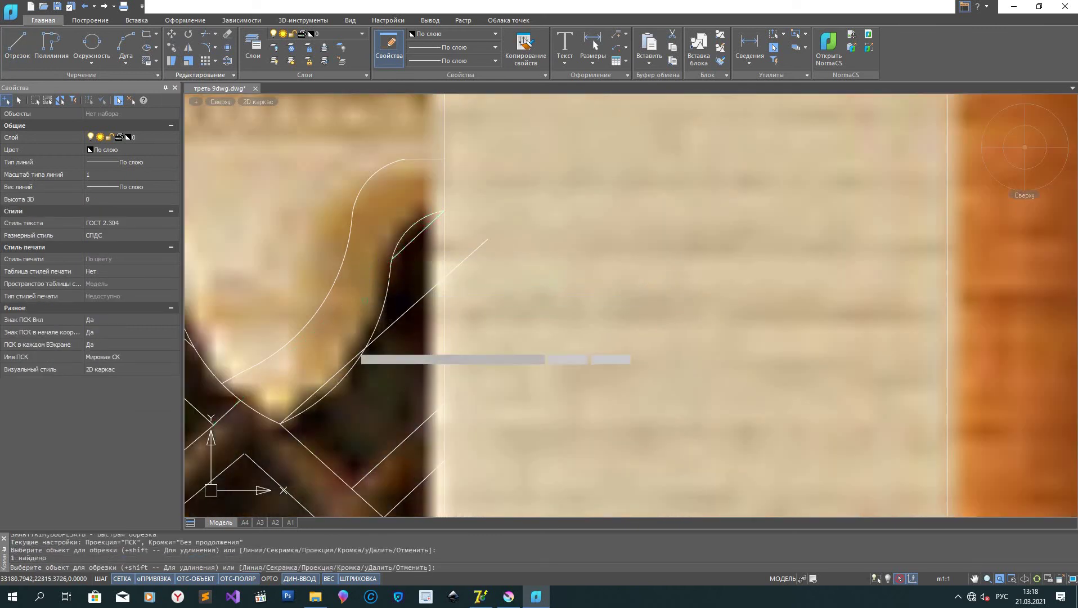
pyautogui.click(336, 380)
pyautogui.click(337, 381)
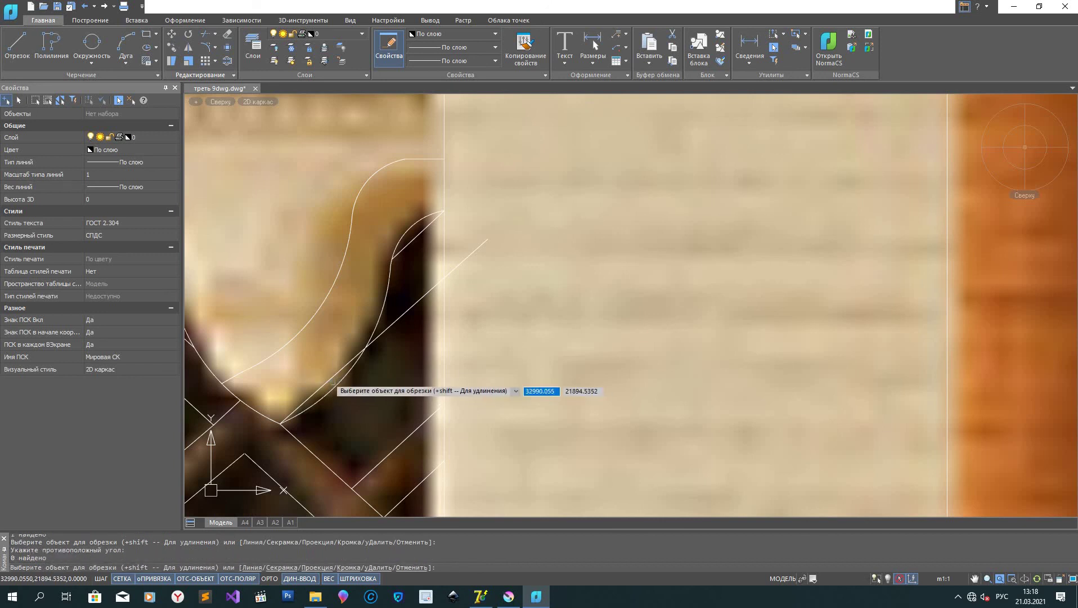
pyautogui.click(466, 257)
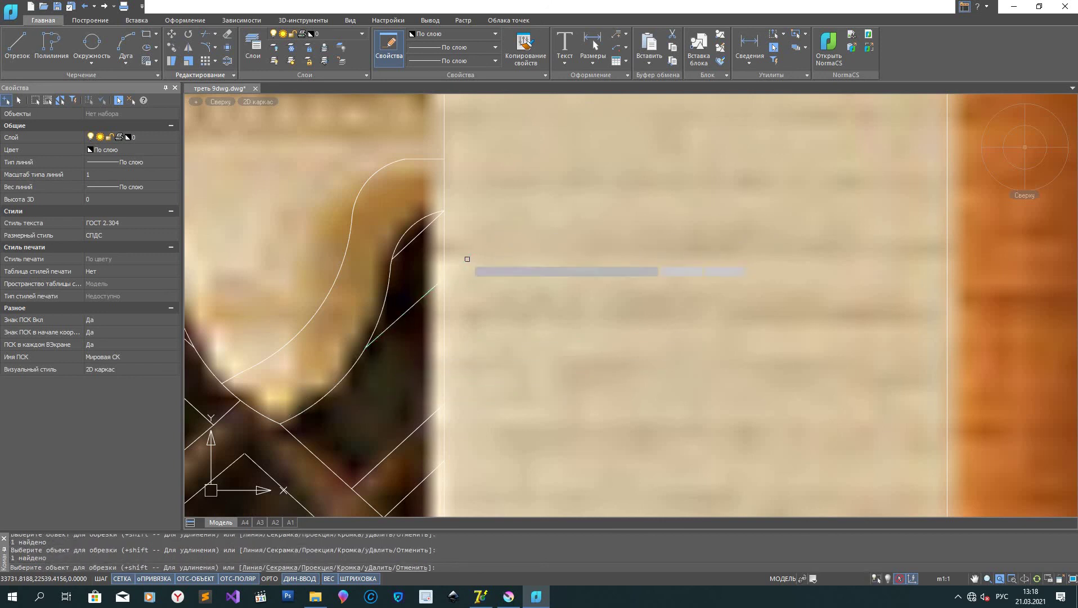
pyautogui.scroll(-3, 497, 312)
pyautogui.scroll(-2, 497, 313)
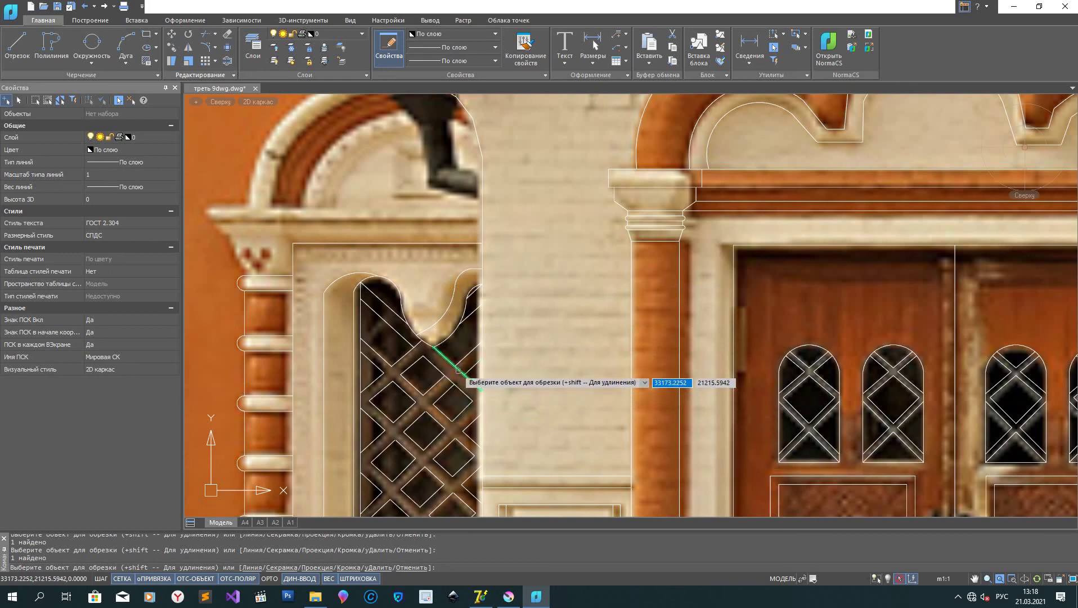
# Step: Trim the crossing piece of the falling lattice line between the scallop's tip and the wall edge
pyautogui.click(462, 372)
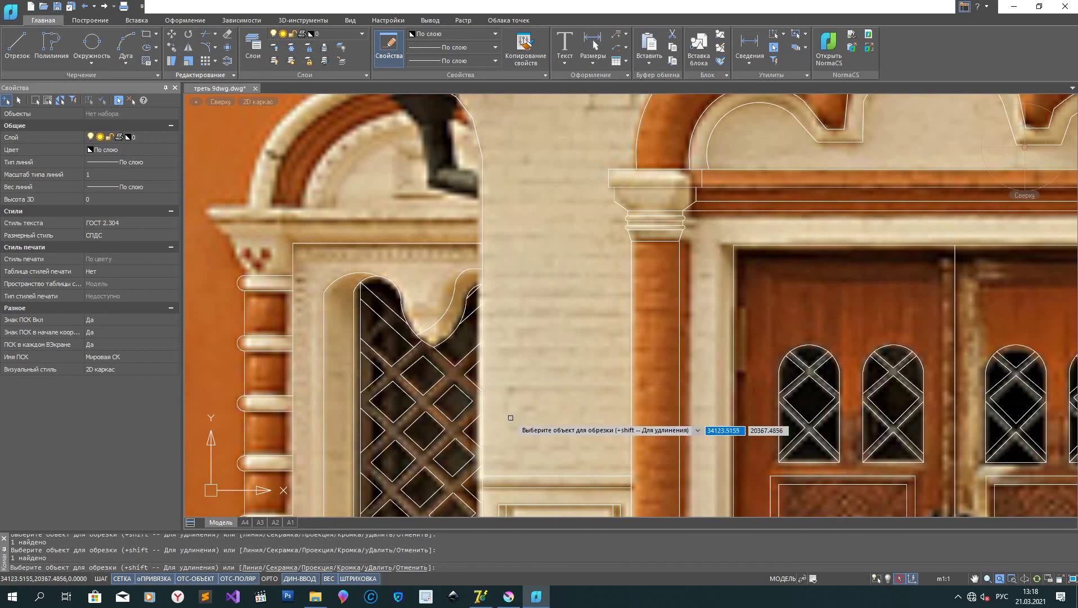
pyautogui.scroll(-3, 529, 383)
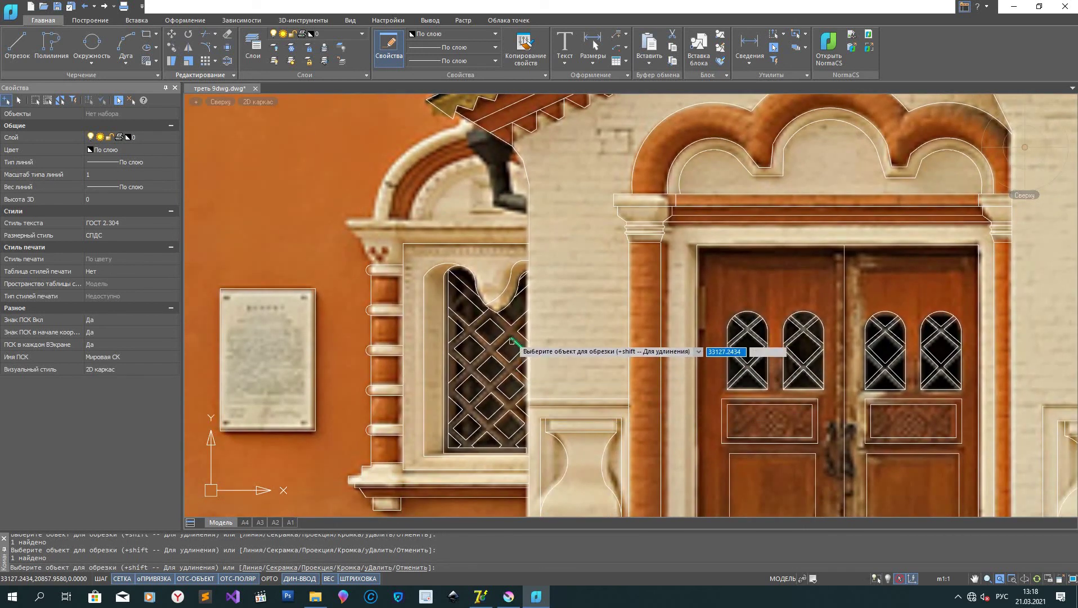
pyautogui.scroll(5, 467, 313)
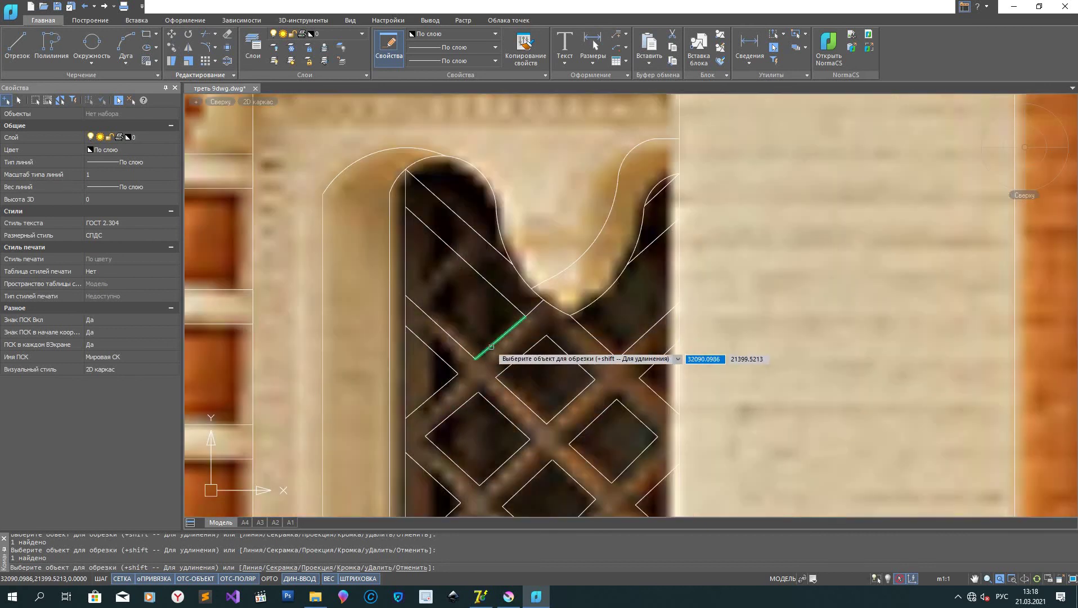
pyautogui.click(18, 57)
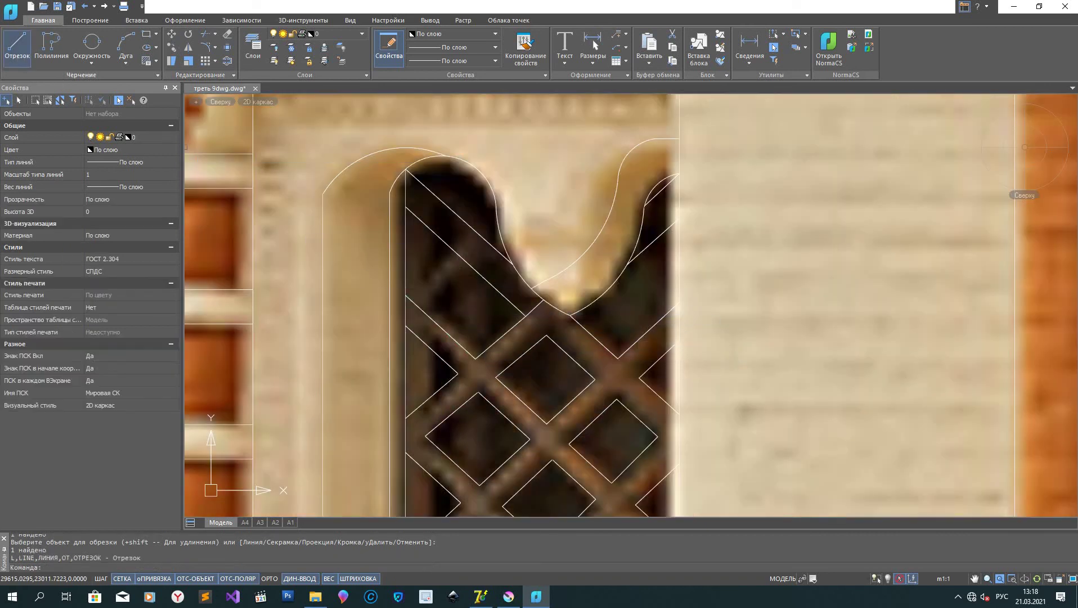
pyautogui.click(406, 295)
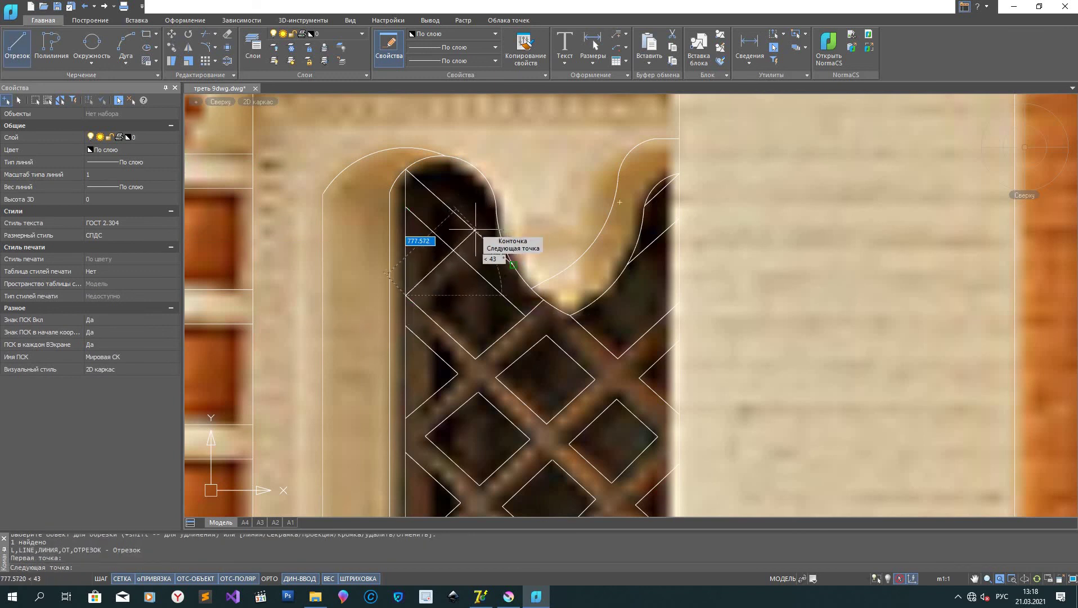
pyautogui.press('Escape')
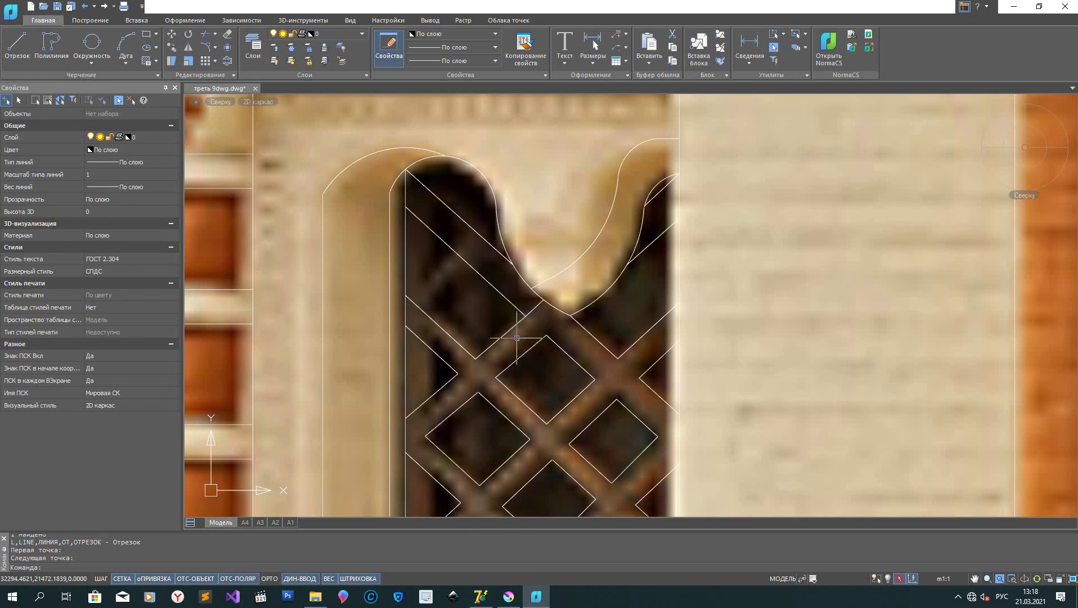
# Step: Delete the short lattice segment at the scallop's tip and copy the rising segment below it twice to the lattice's left edge
pyautogui.click(534, 309)
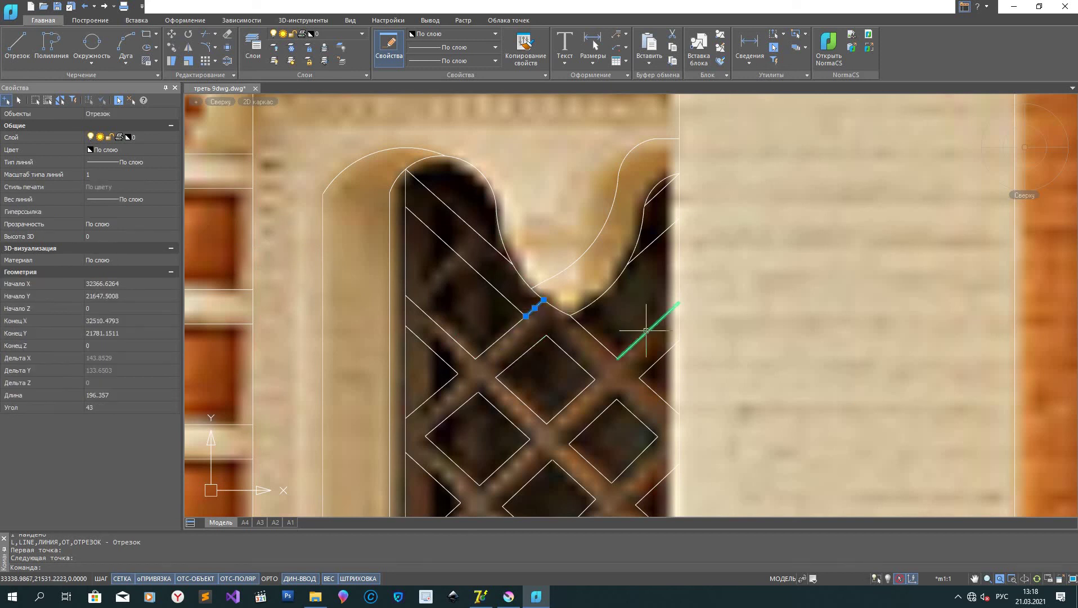
pyautogui.press('Delete')
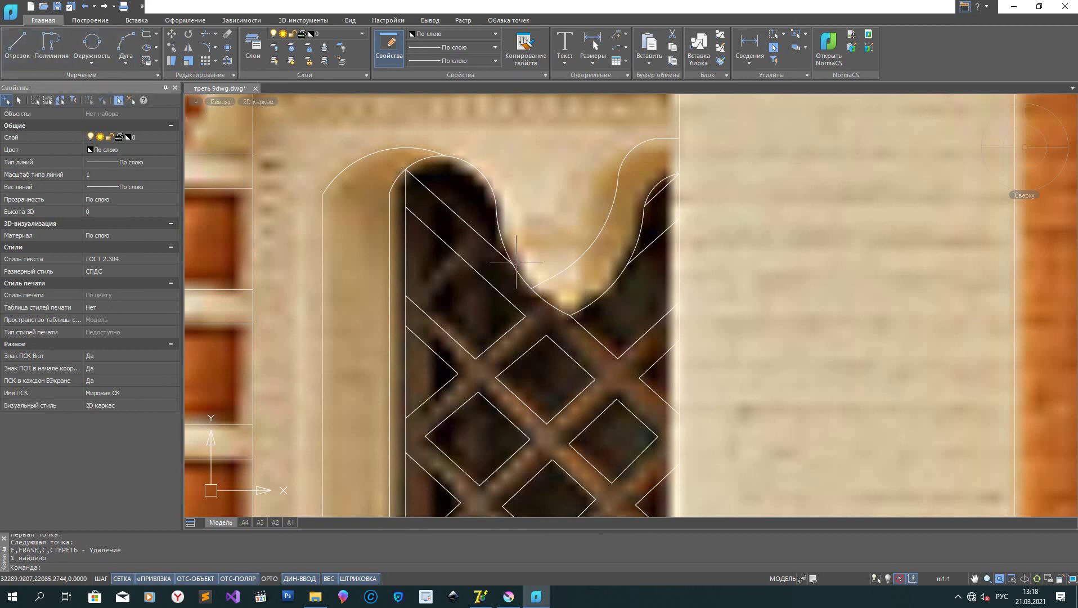
pyautogui.click(492, 347)
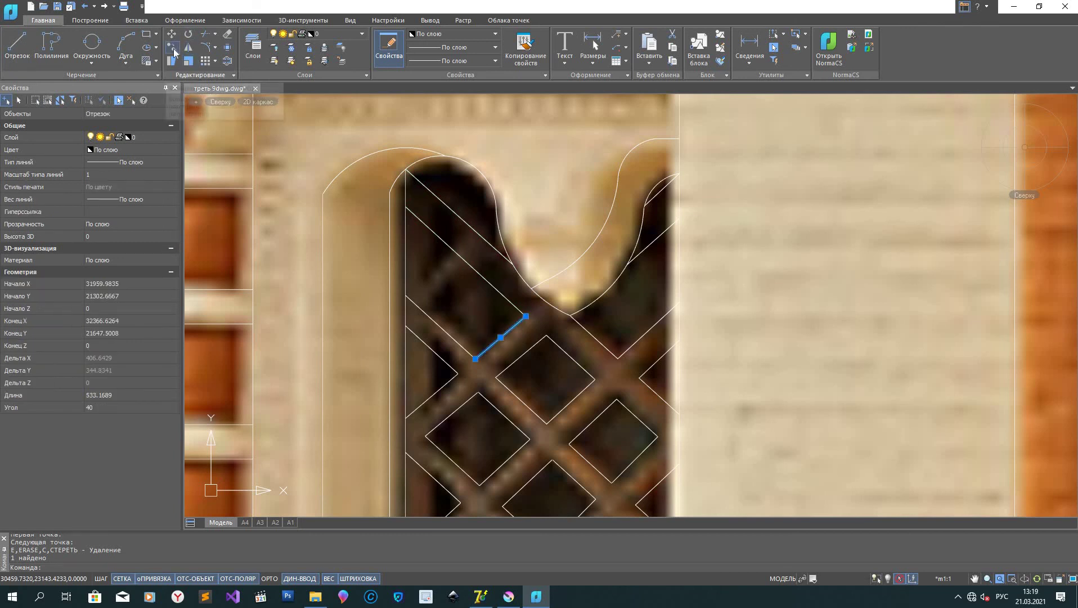
pyautogui.click(172, 47)
pyautogui.click(475, 359)
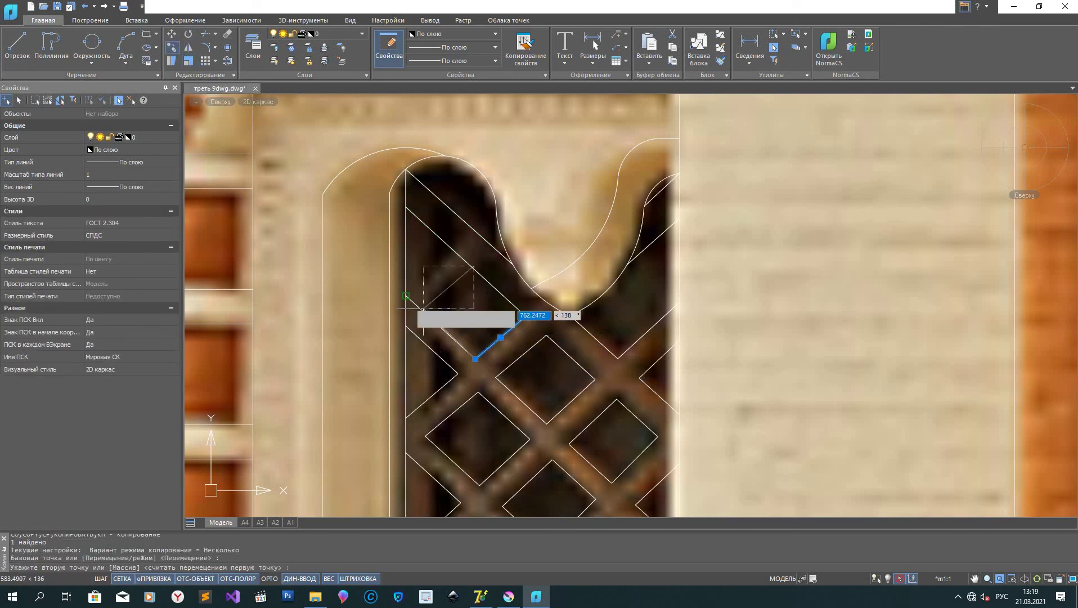
pyautogui.click(405, 295)
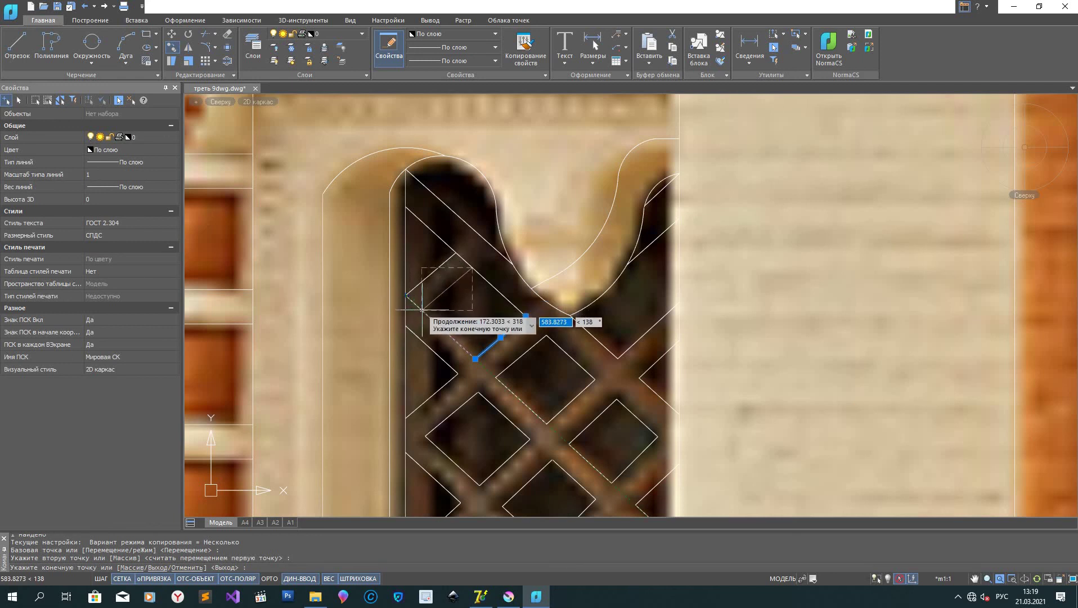
pyautogui.rightClick(470, 310)
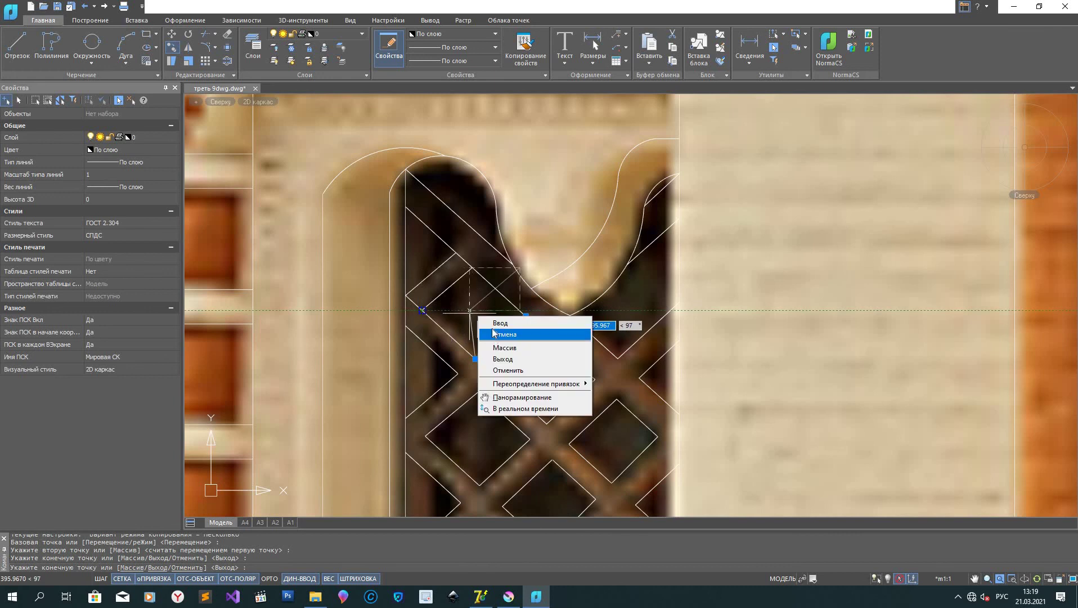
pyautogui.click(493, 333)
# Step: Trim the falling lattice lines where they cross between the two copied rising segments
pyautogui.scroll(-3, 475, 356)
pyautogui.moveTo(474, 356); pyautogui.dragTo(402, 356, button='middle')
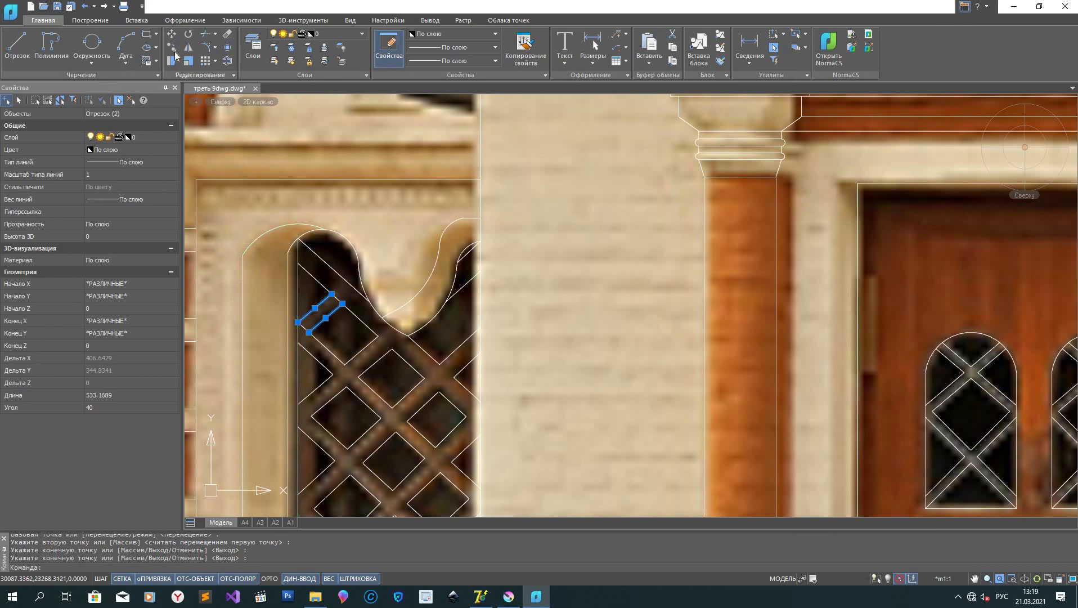
pyautogui.click(202, 75)
pyautogui.write('tr')
pyautogui.press('Return')
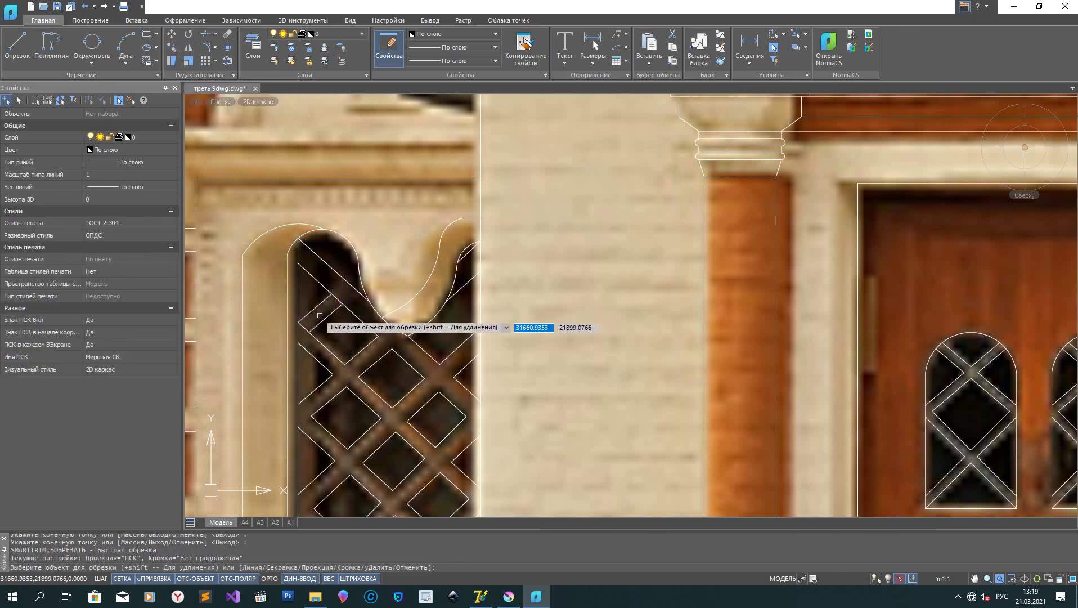
pyautogui.click(306, 325)
pyautogui.click(340, 301)
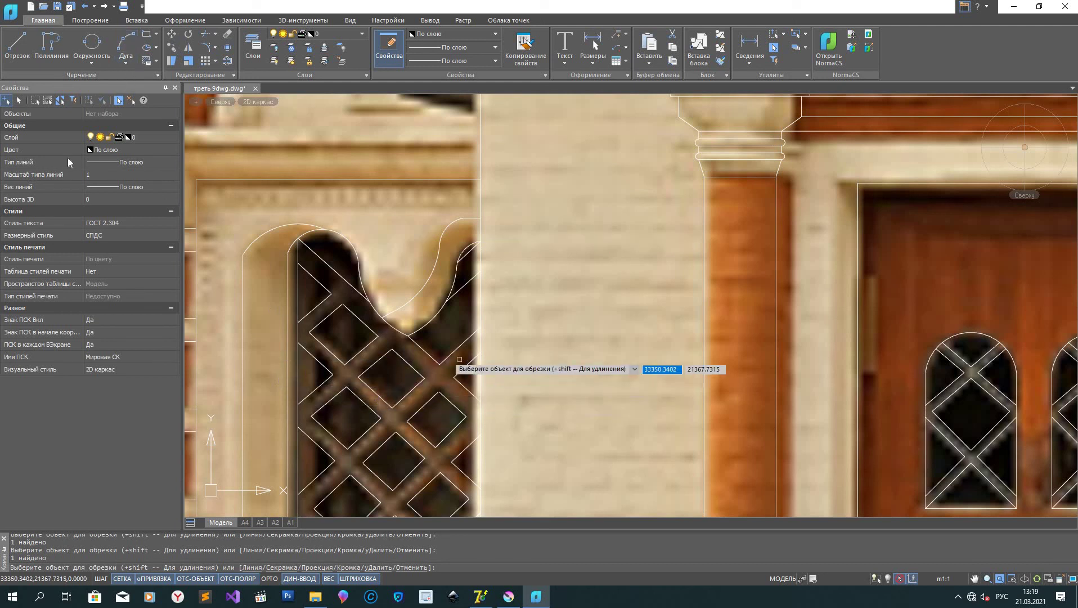
# Step: Copy the upper-right side of the diamond below the scallop twice to the wall edge, forming a parallel pair of falling segments
pyautogui.click(17, 47)
pyautogui.click(499, 253)
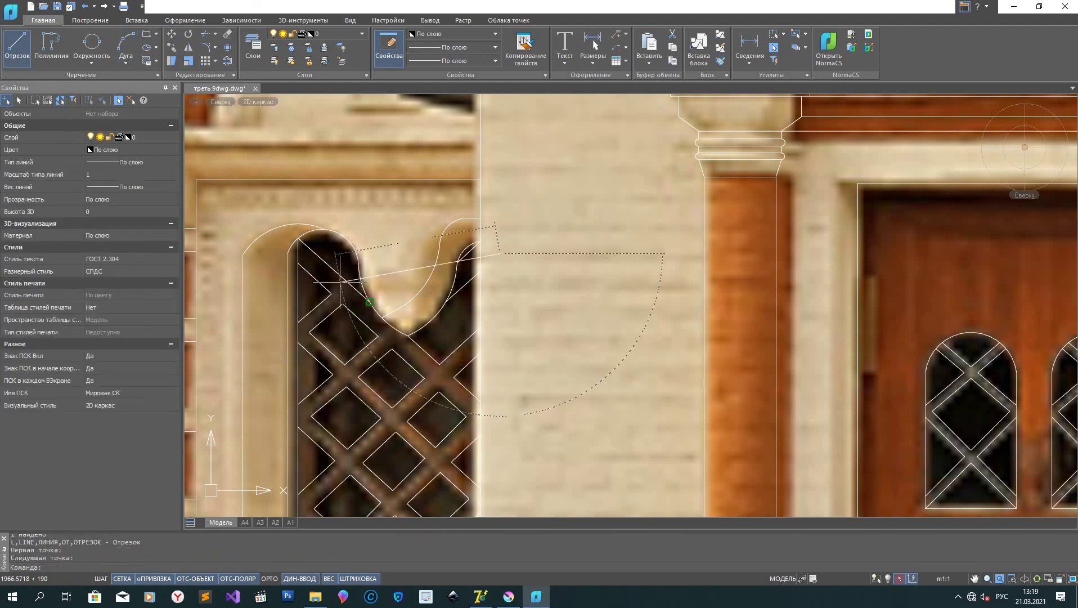
pyautogui.click(411, 361)
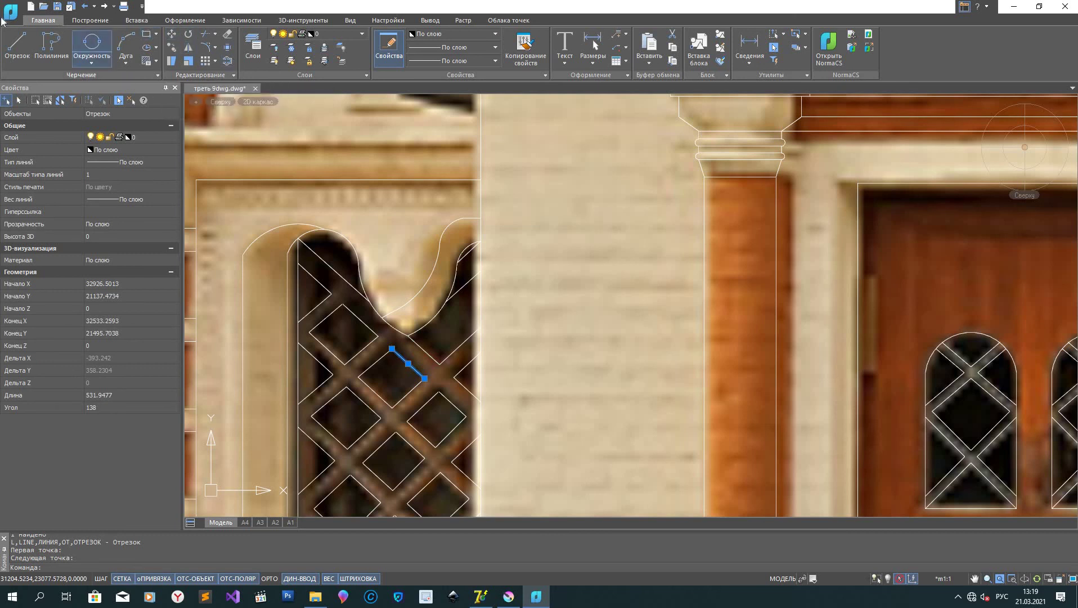
pyautogui.write('co')
pyautogui.press('Return')
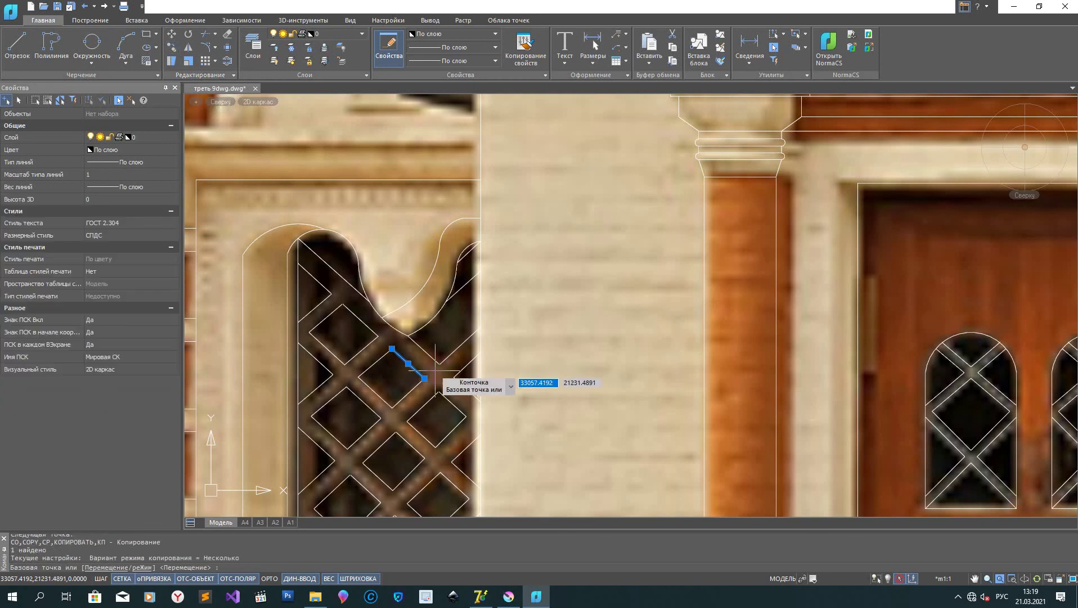
pyautogui.click(433, 374)
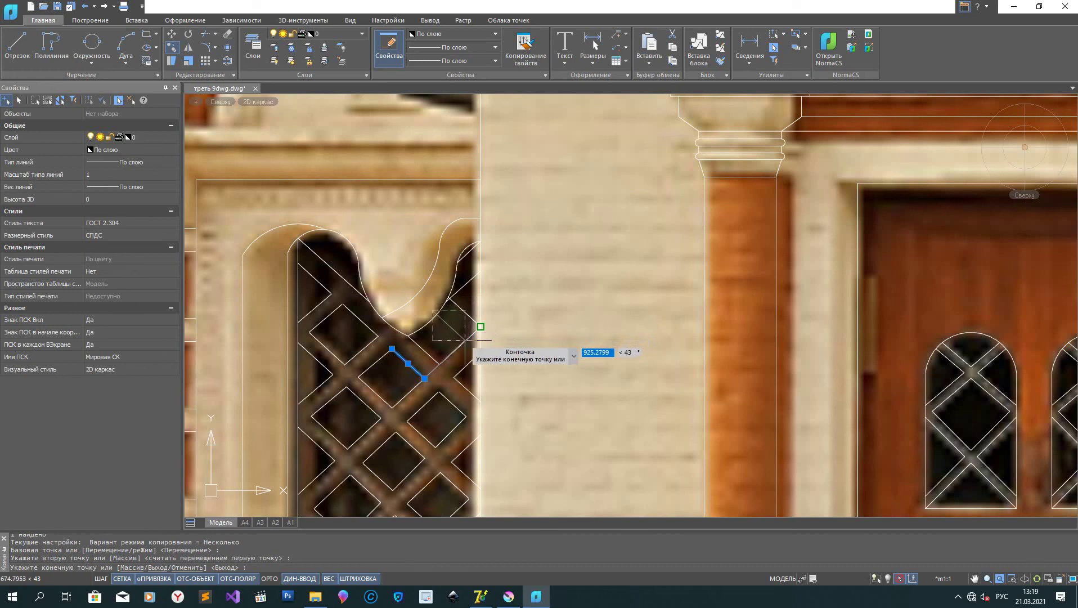
pyautogui.click(480, 326)
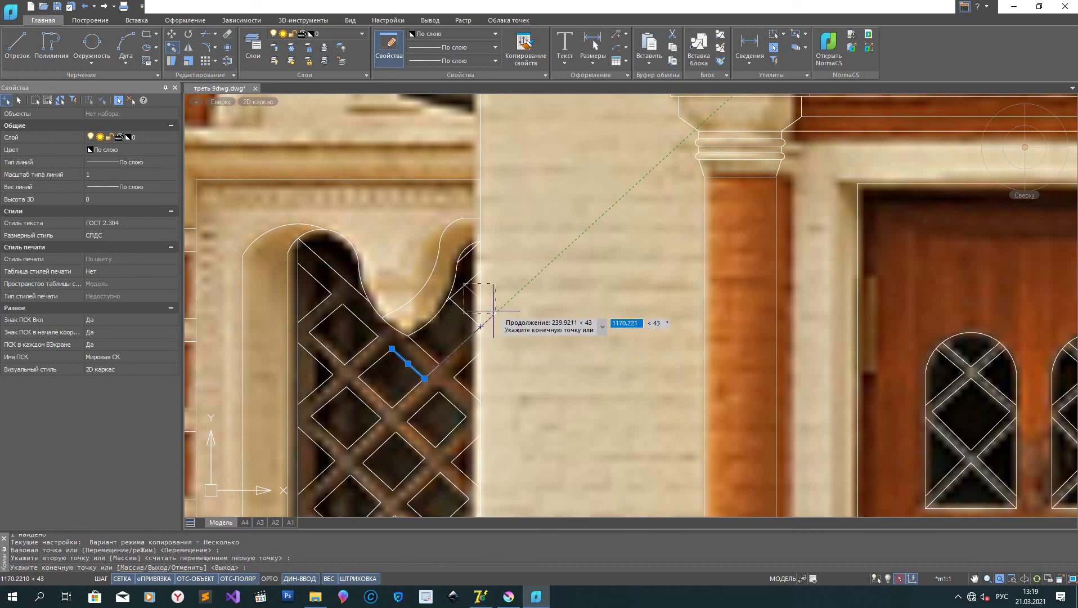
pyautogui.rightClick(539, 297)
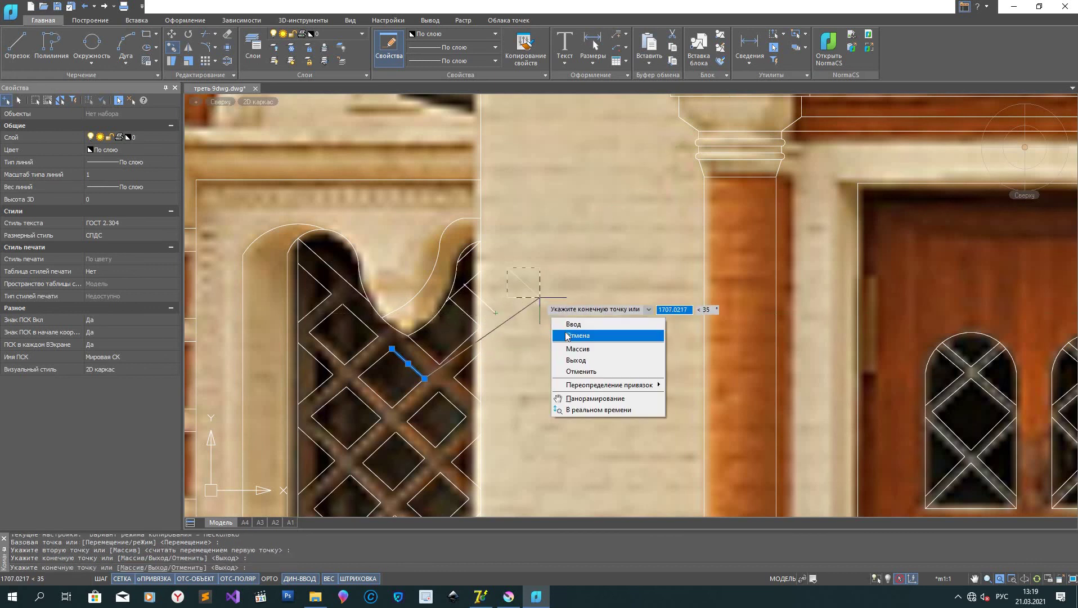
pyautogui.click(580, 335)
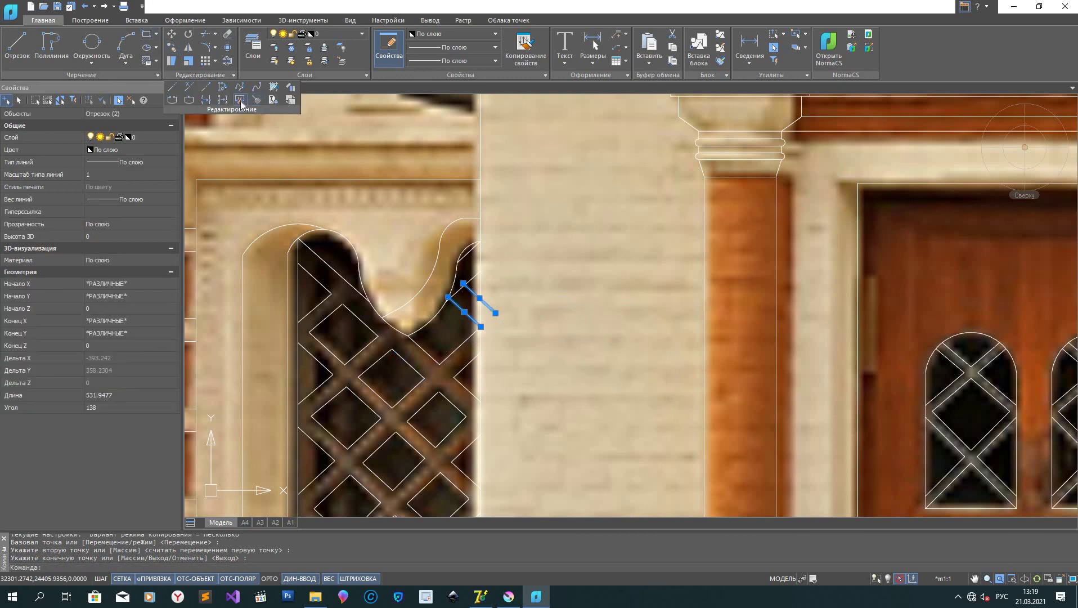
# Step: Trim the copied falling lattice segments where they overrun the wall edge beside the scallop
pyautogui.click(240, 102)
pyautogui.click(489, 307)
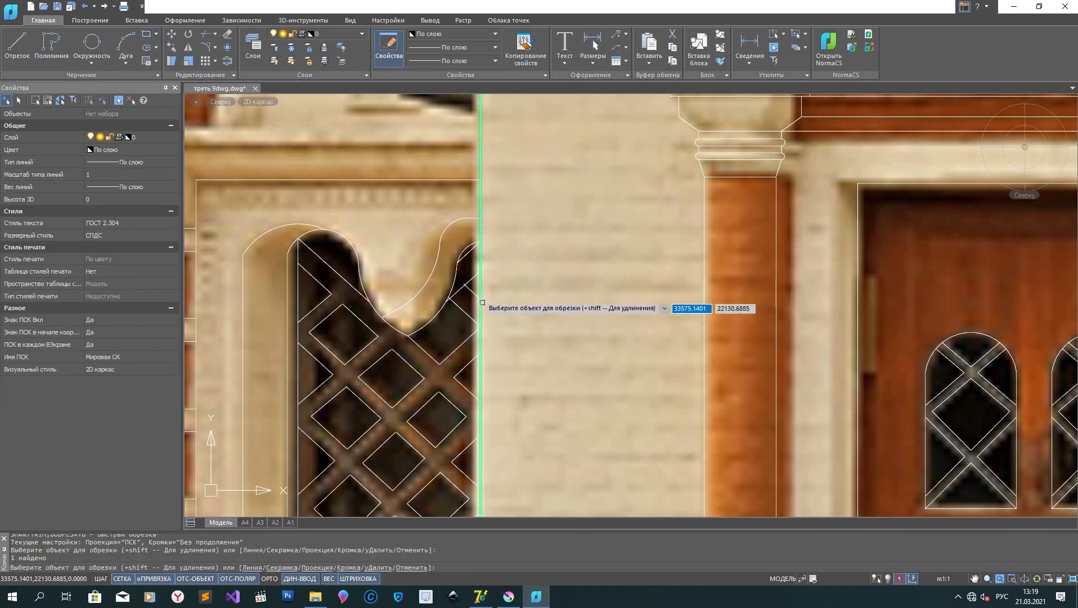
pyautogui.click(483, 302)
pyautogui.scroll(6, 476, 296)
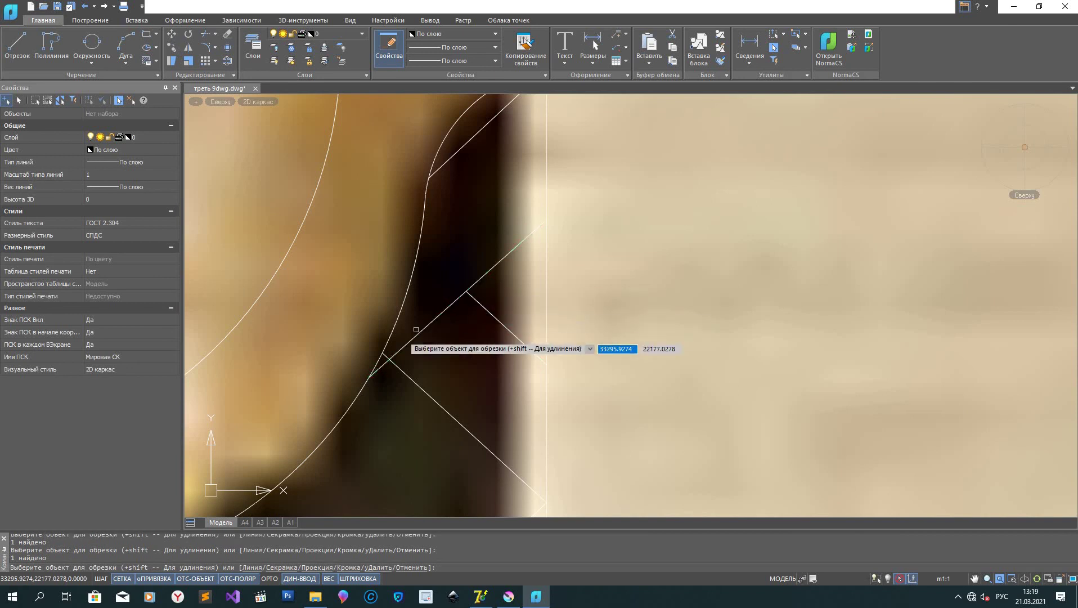
# Step: Draw the slanted side of the capital from the small column's top up to the cornice, continuing horizontally to the wall edge
pyautogui.scroll(-4, 397, 338)
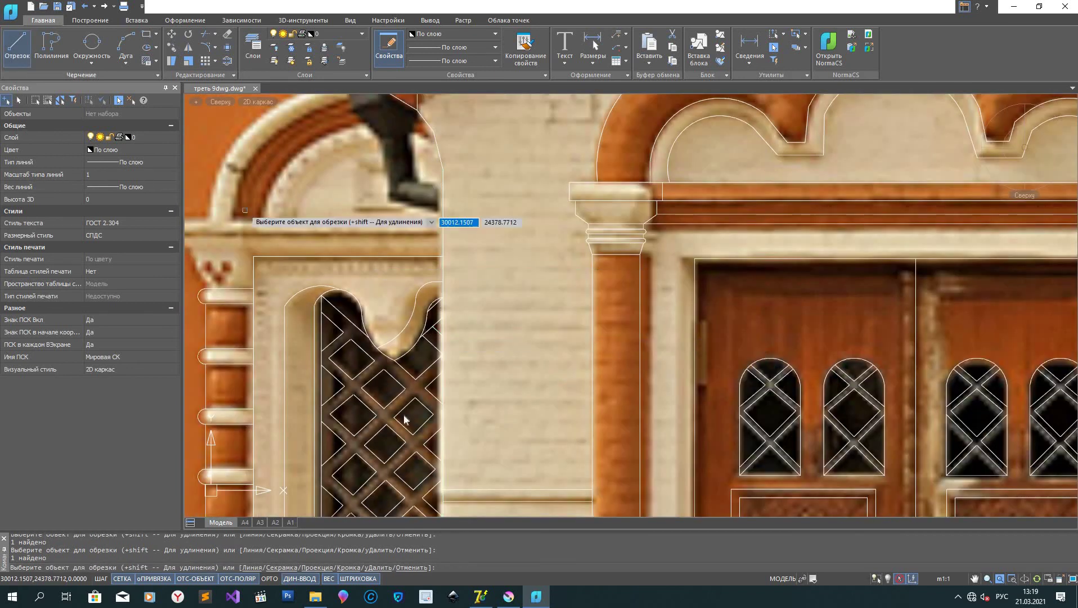
pyautogui.scroll(-5, 394, 394)
pyautogui.press('Escape')
pyautogui.write('l')
pyautogui.press('Return')
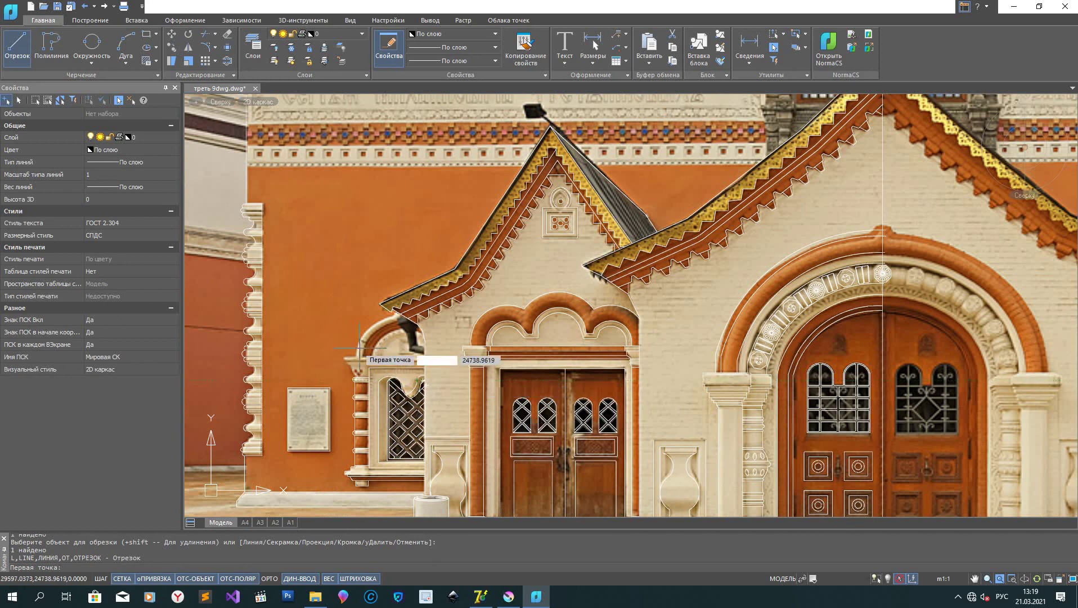
pyautogui.scroll(4, 359, 349)
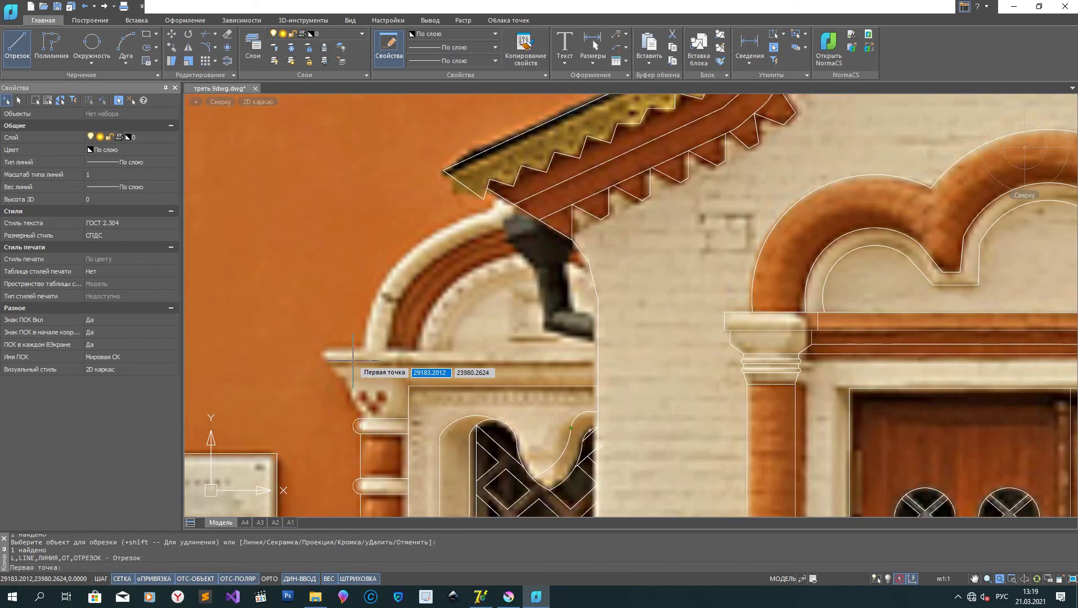
pyautogui.click(360, 419)
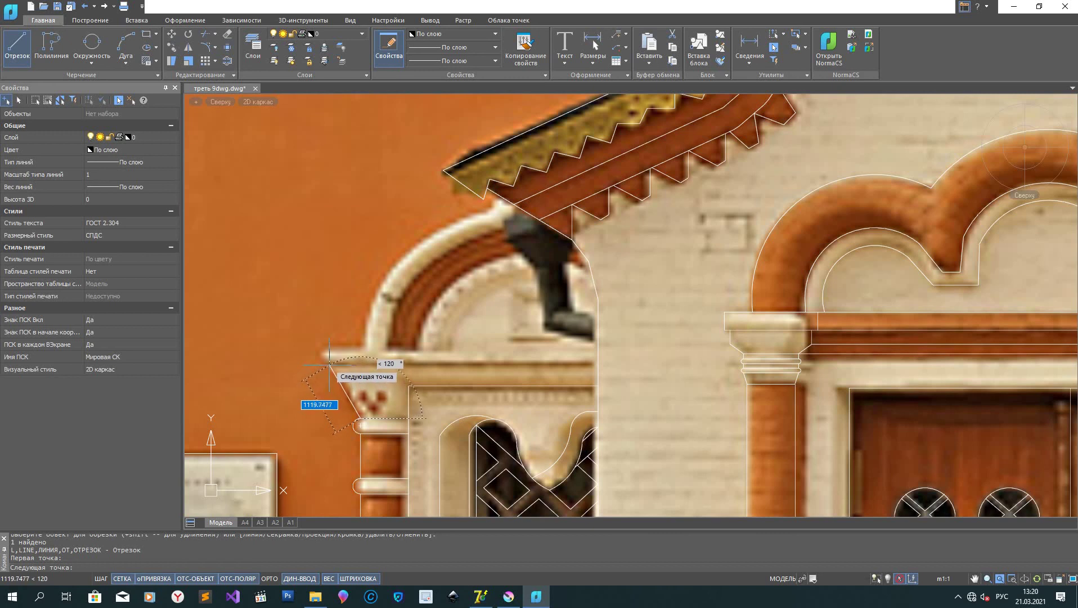
pyautogui.doubleClick(332, 366)
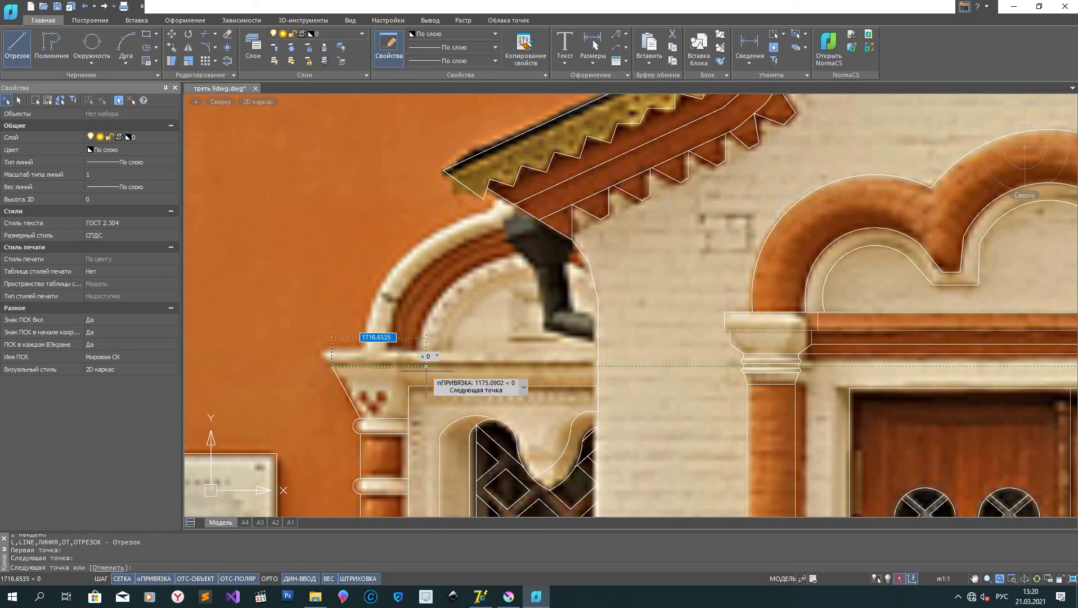
pyautogui.rightClick(479, 370)
pyautogui.click(495, 390)
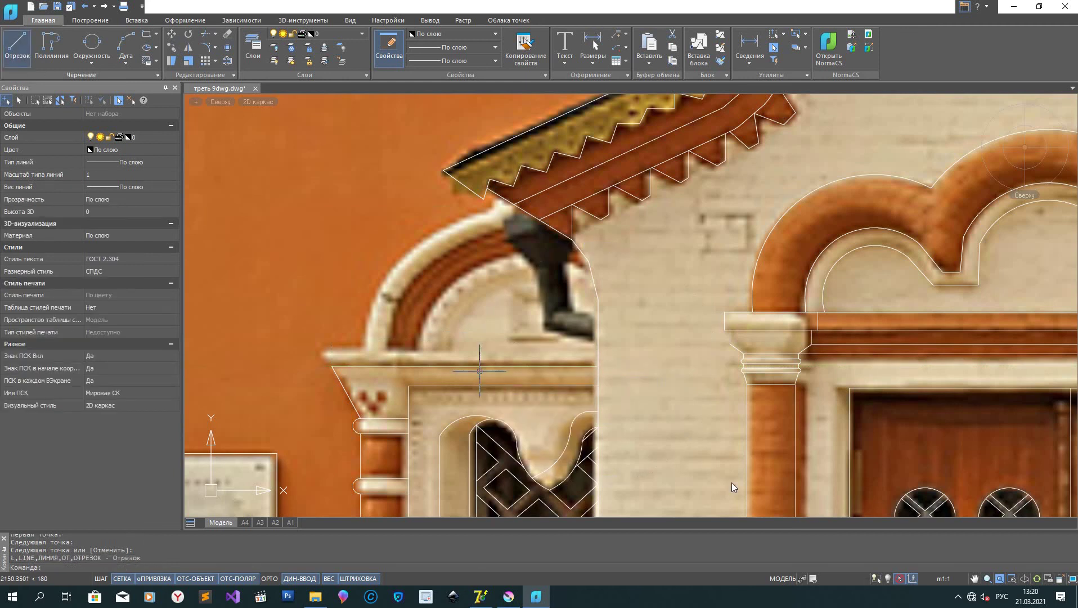
# Step: Draw the cornice's upper horizontal line about 4838 units long from the wall edge to above the slanted side's outer end
pyautogui.press('Return')
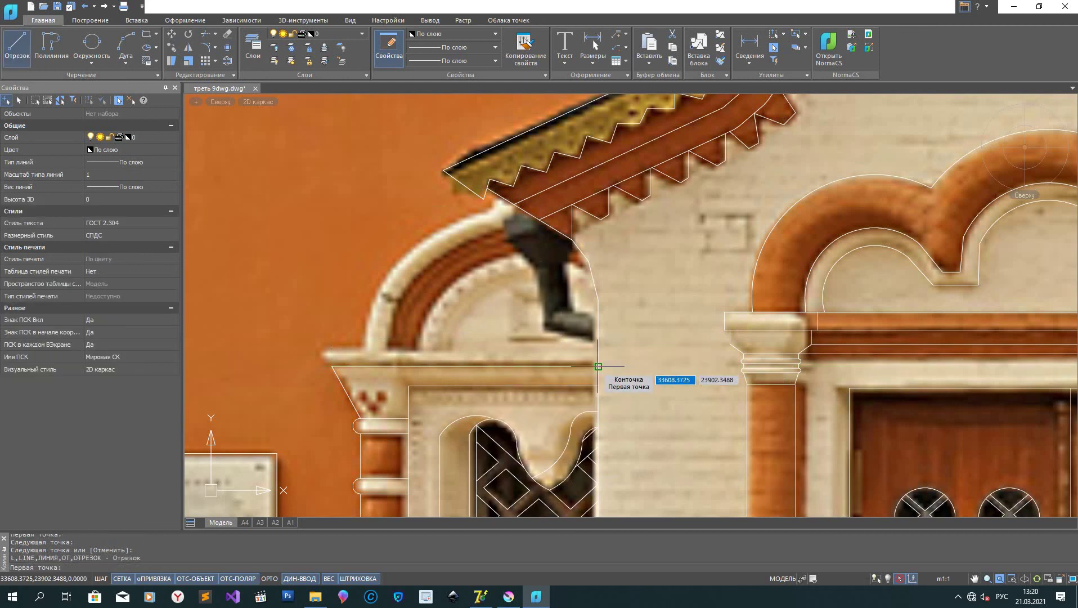
pyautogui.click(598, 366)
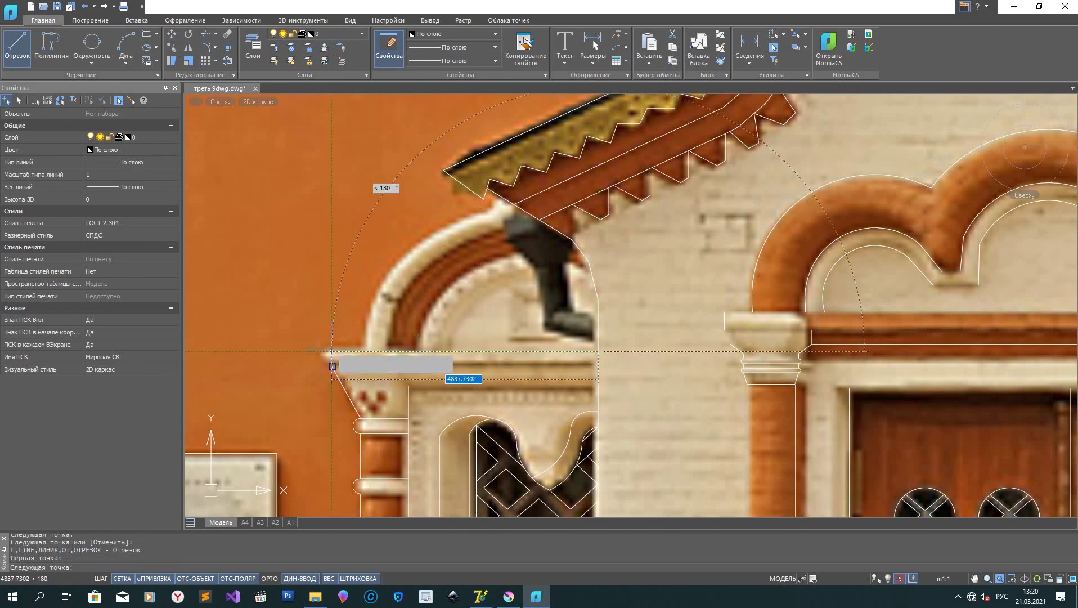
pyautogui.click(332, 352)
pyautogui.rightClick(377, 388)
pyautogui.click(383, 407)
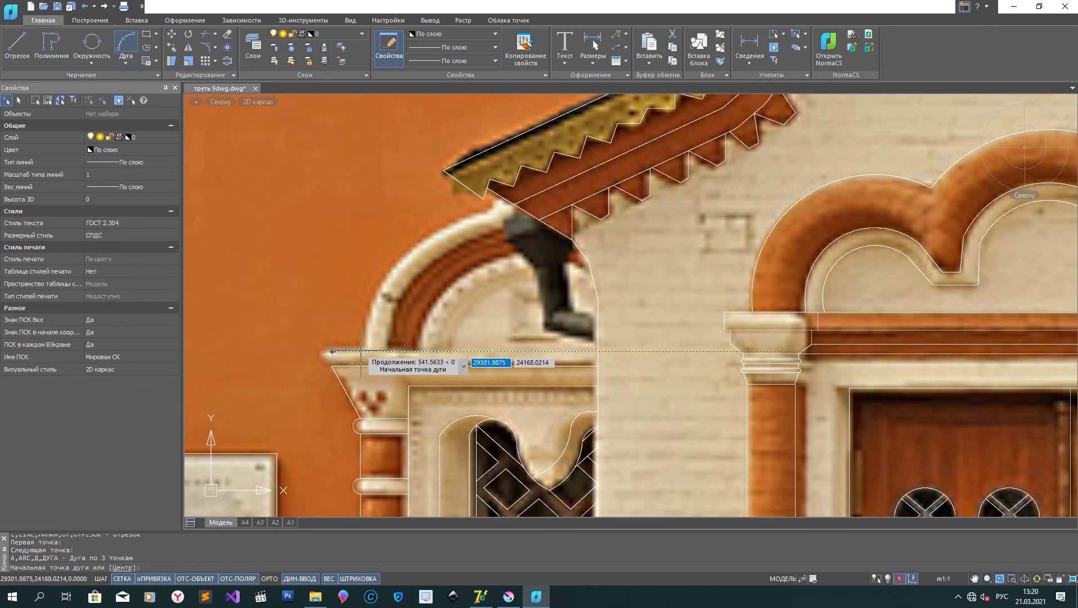
# Step: Draw the arch's outer three-point arc from the cornice's upper line, through the arch shoulder, to the roof edge
pyautogui.click(360, 351)
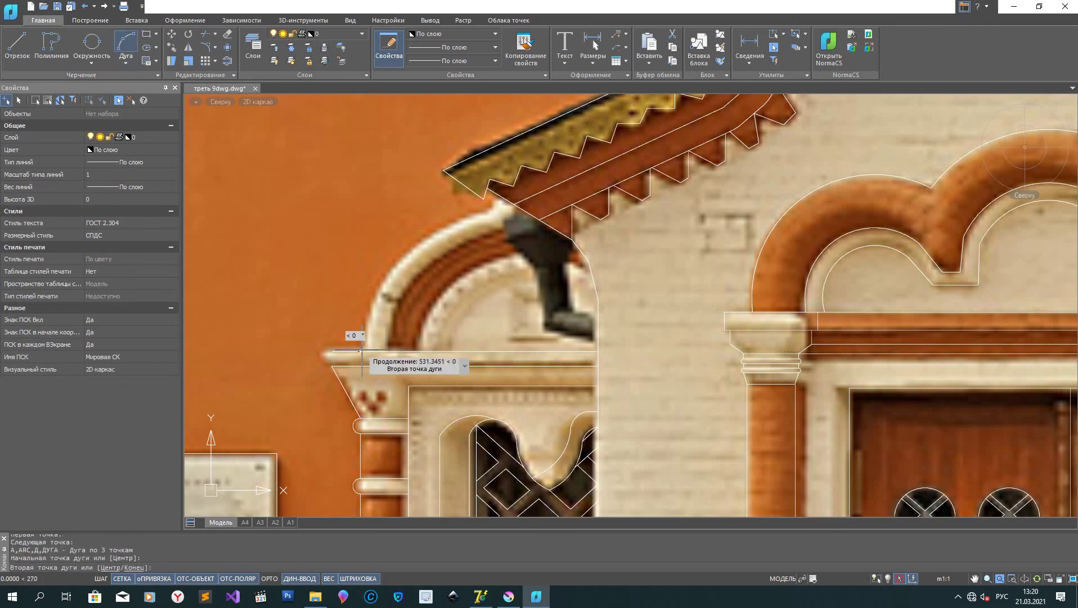
pyautogui.click(398, 254)
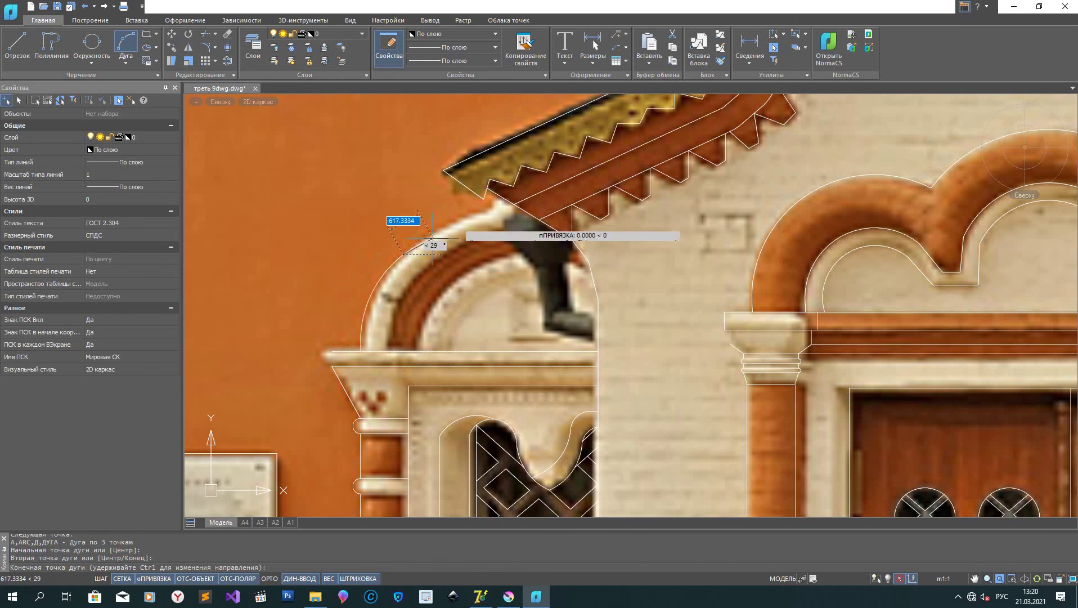
pyautogui.click(514, 204)
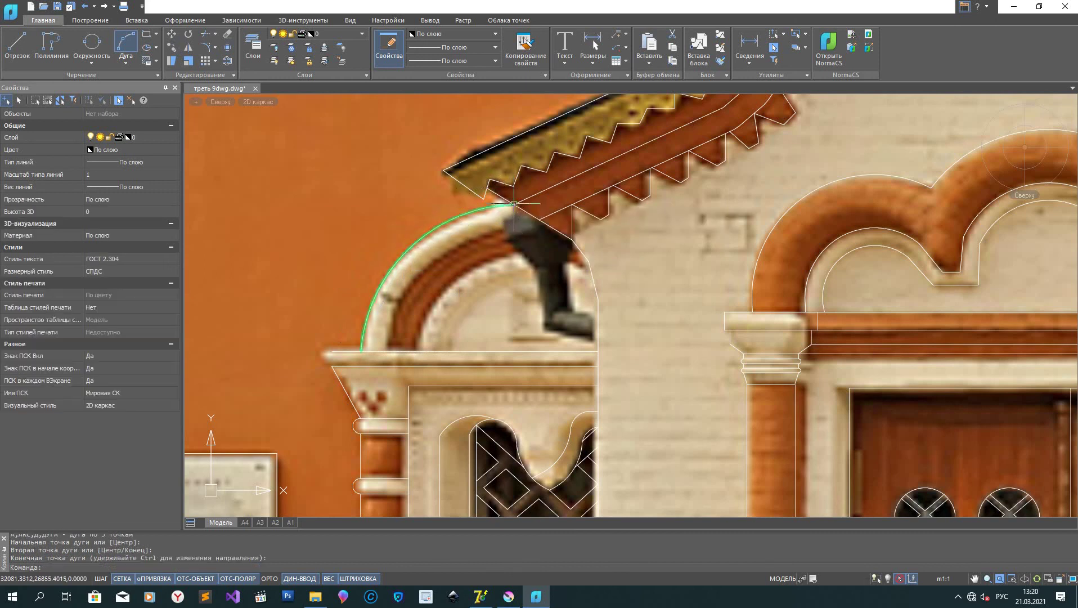
pyautogui.click(402, 251)
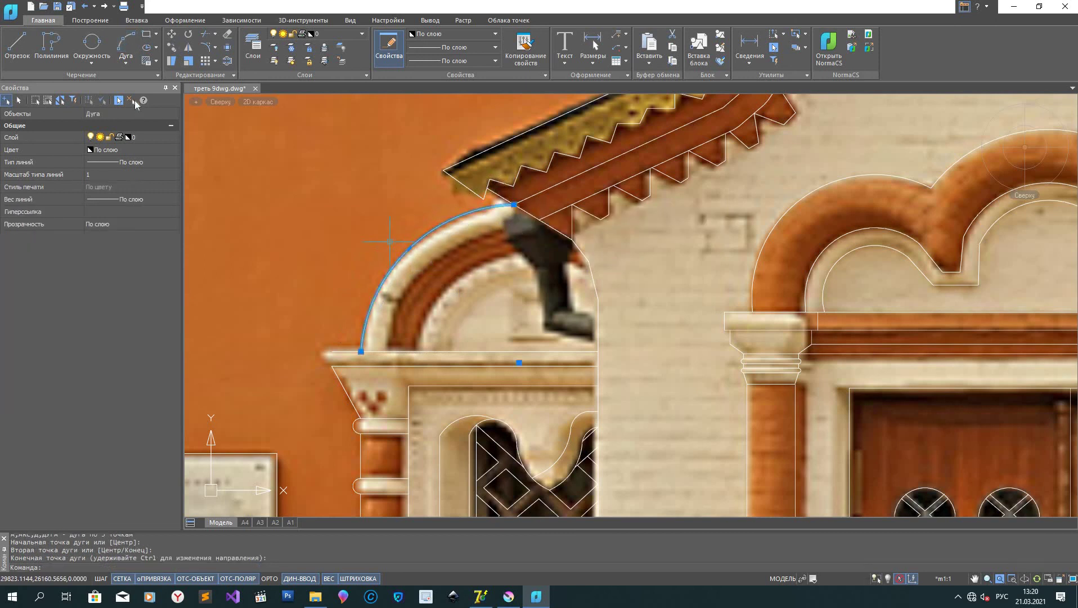
pyautogui.click(173, 48)
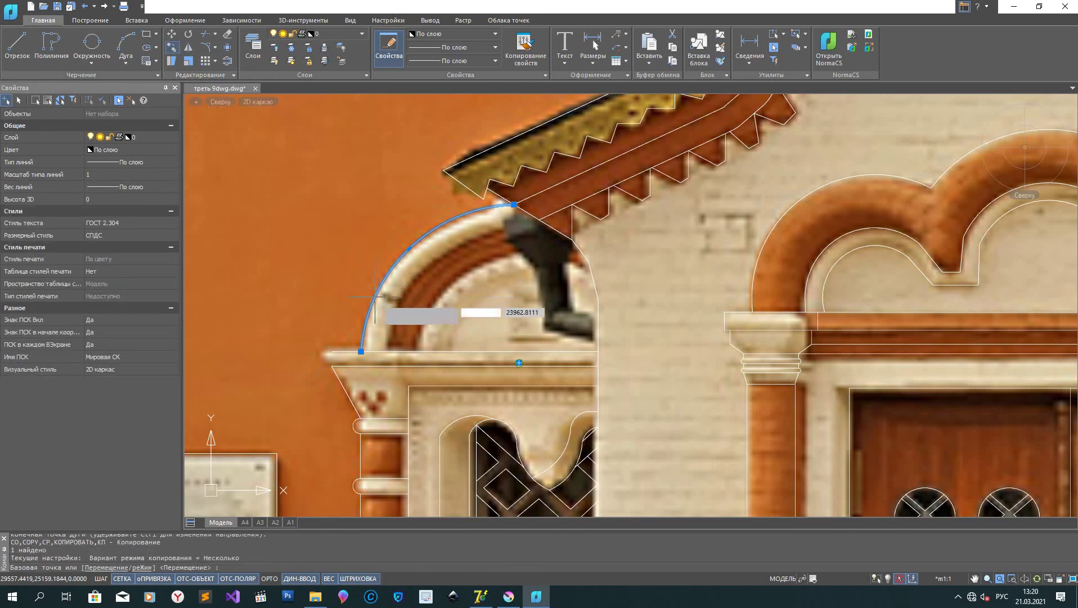
pyautogui.click(362, 351)
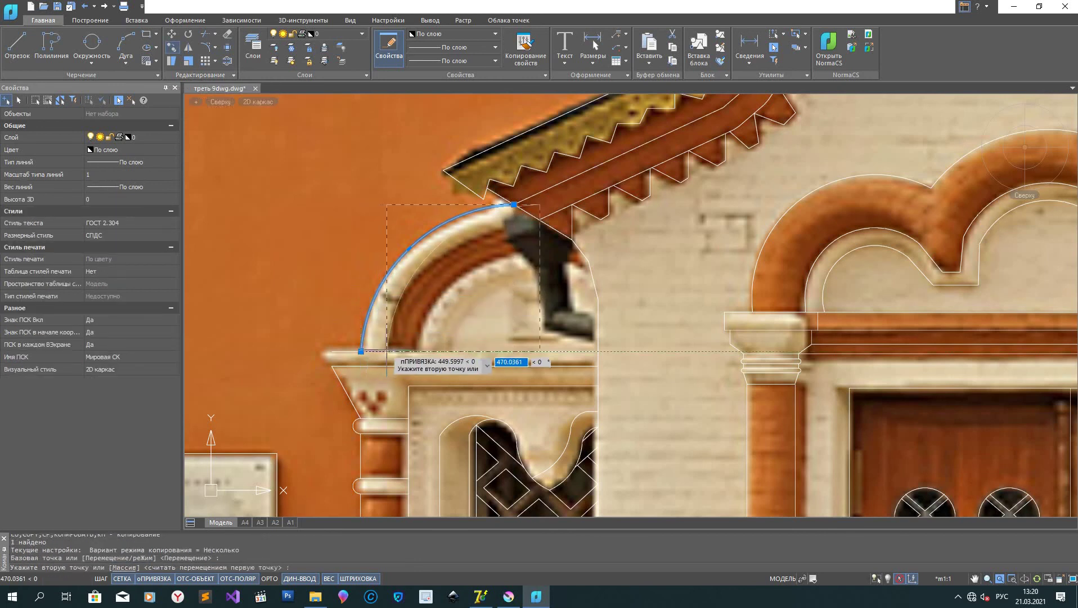
pyautogui.rightClick(404, 359)
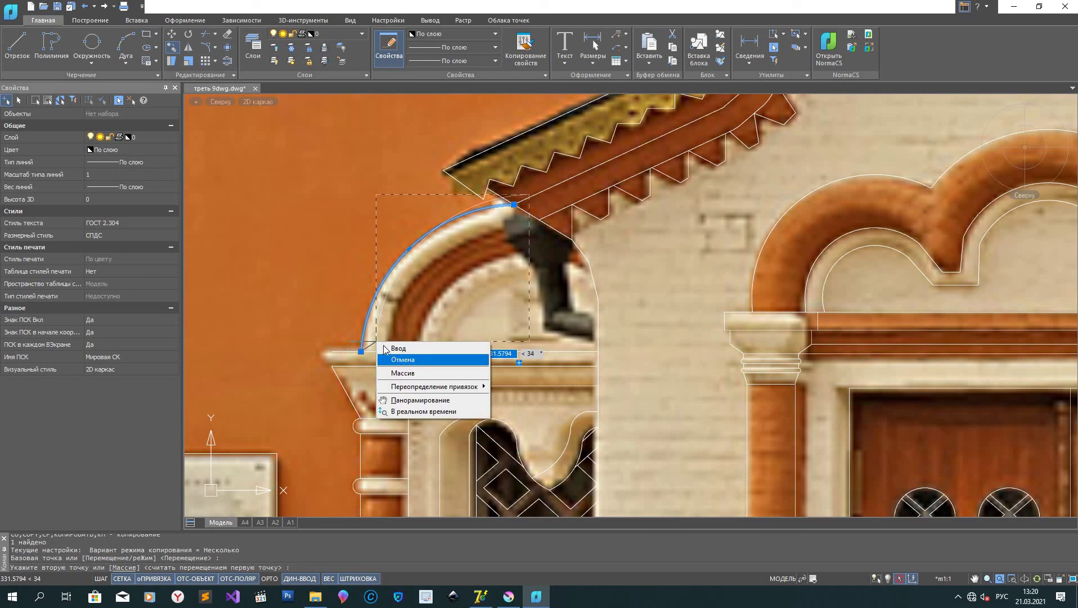
pyautogui.click(406, 359)
# Step: Offset the outer arch arc inward three times in succession at a distance of 470
pyautogui.click(228, 62)
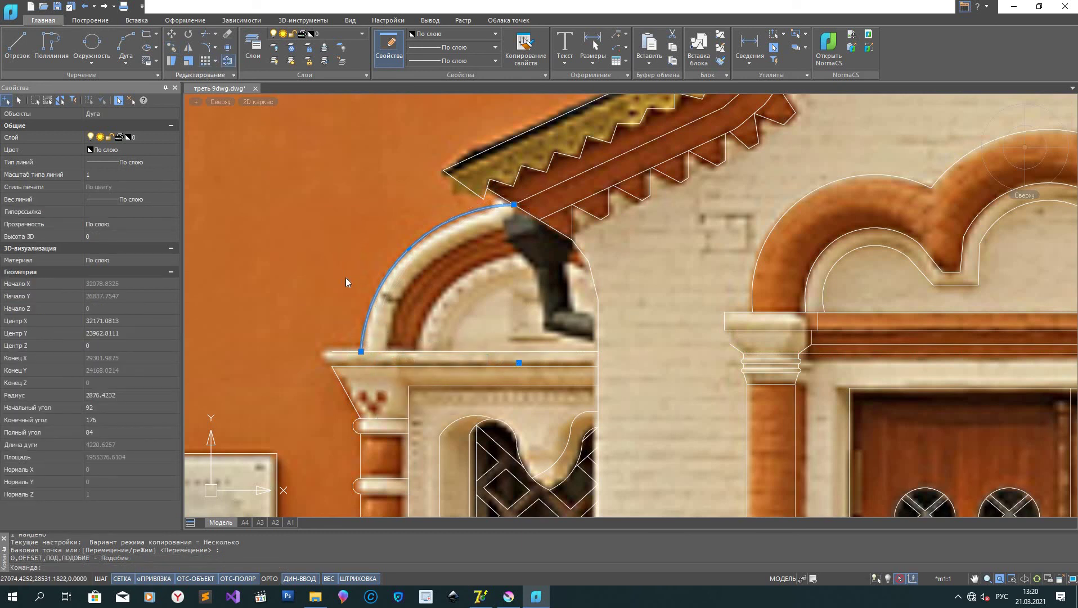
pyautogui.write('470')
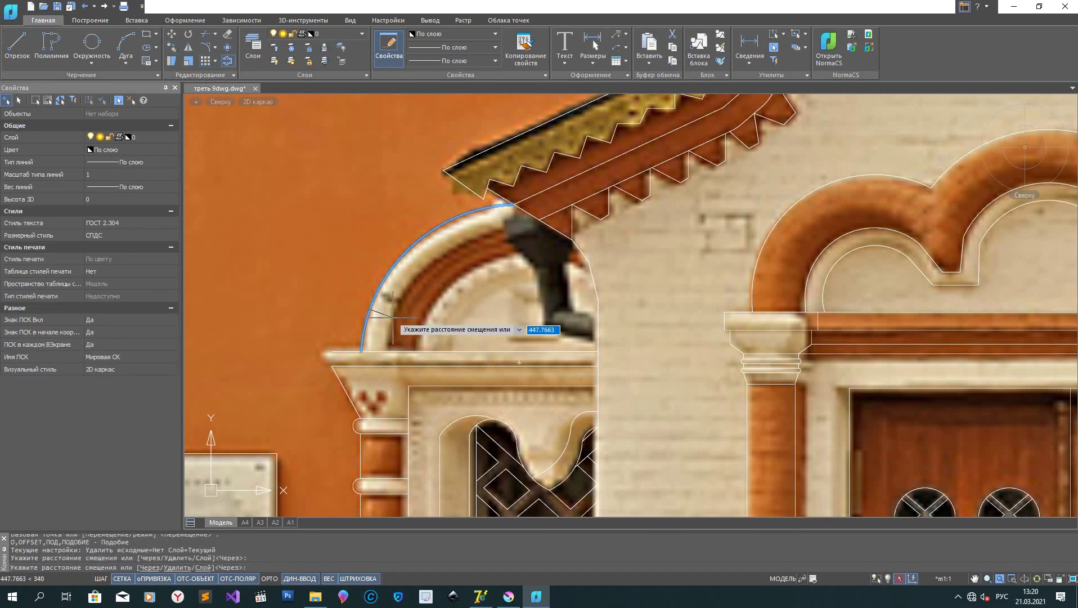
pyautogui.press('Return')
pyautogui.click(370, 309)
pyautogui.click(395, 316)
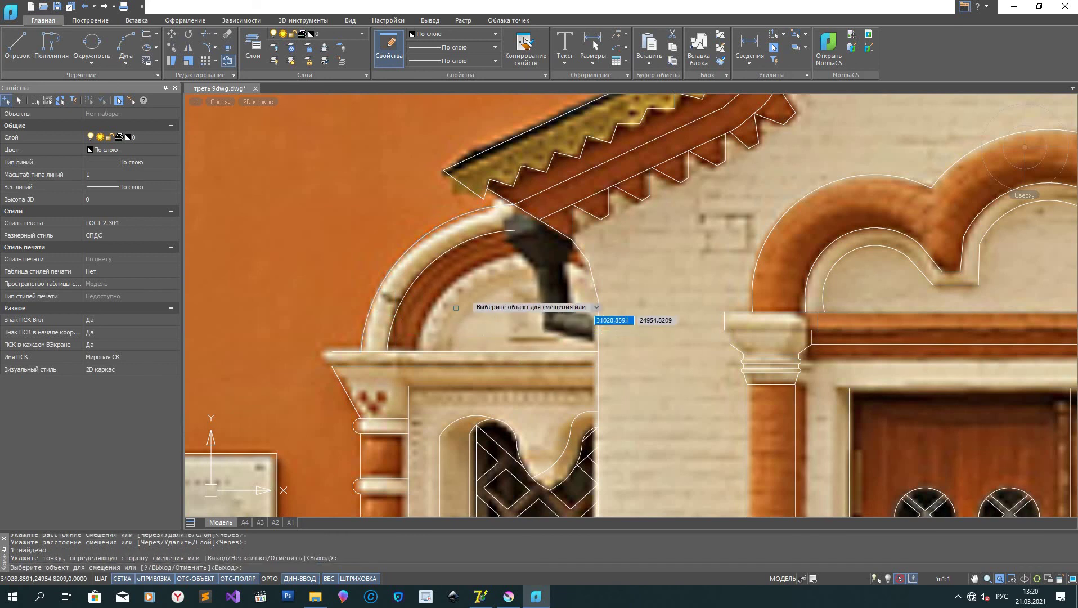
pyautogui.click(397, 313)
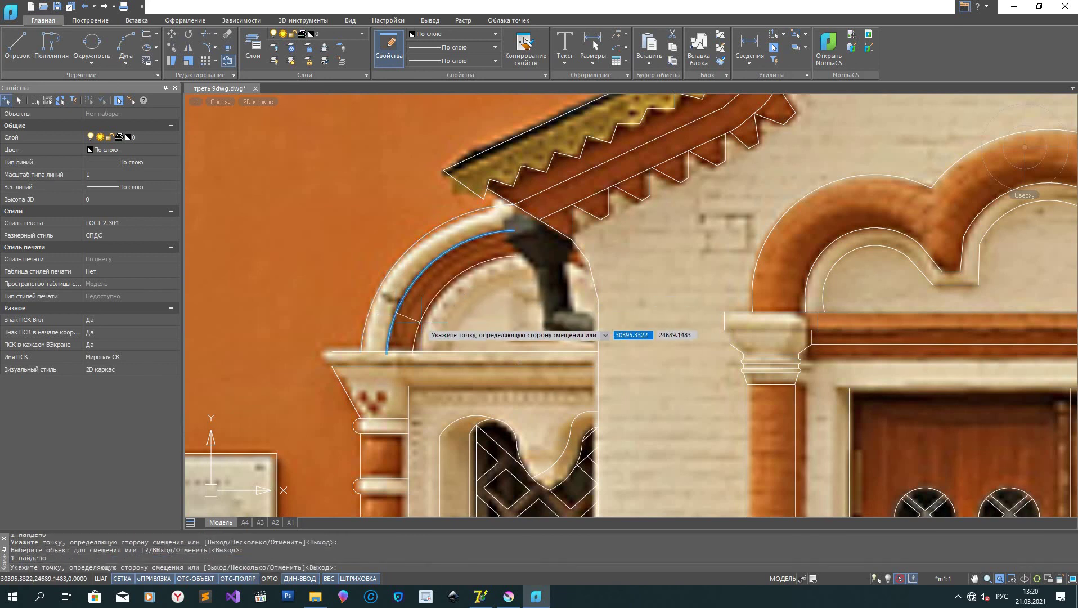
pyautogui.click(425, 322)
pyautogui.click(423, 319)
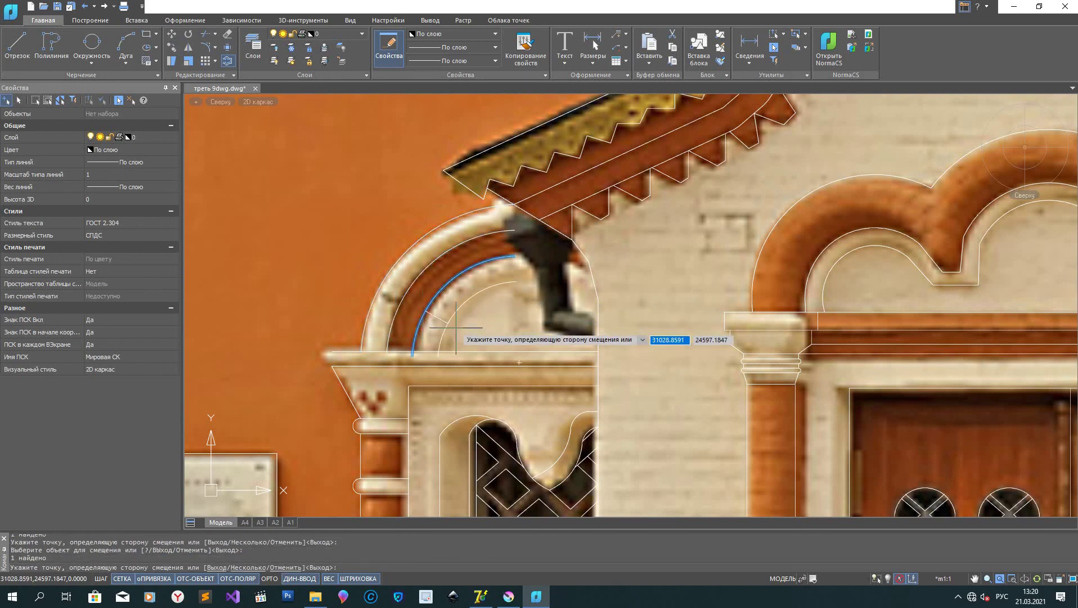
pyautogui.click(437, 311)
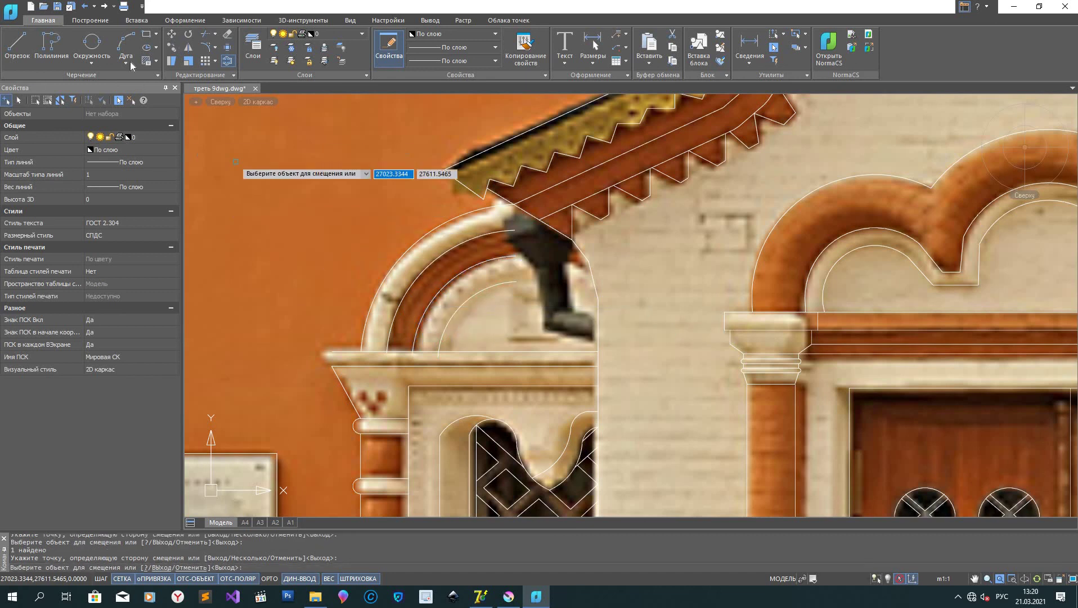
# Step: Trim the lower ends of the offset arcs where they cross the cornice's upper line
pyautogui.click(212, 76)
pyautogui.scroll(6, 478, 316)
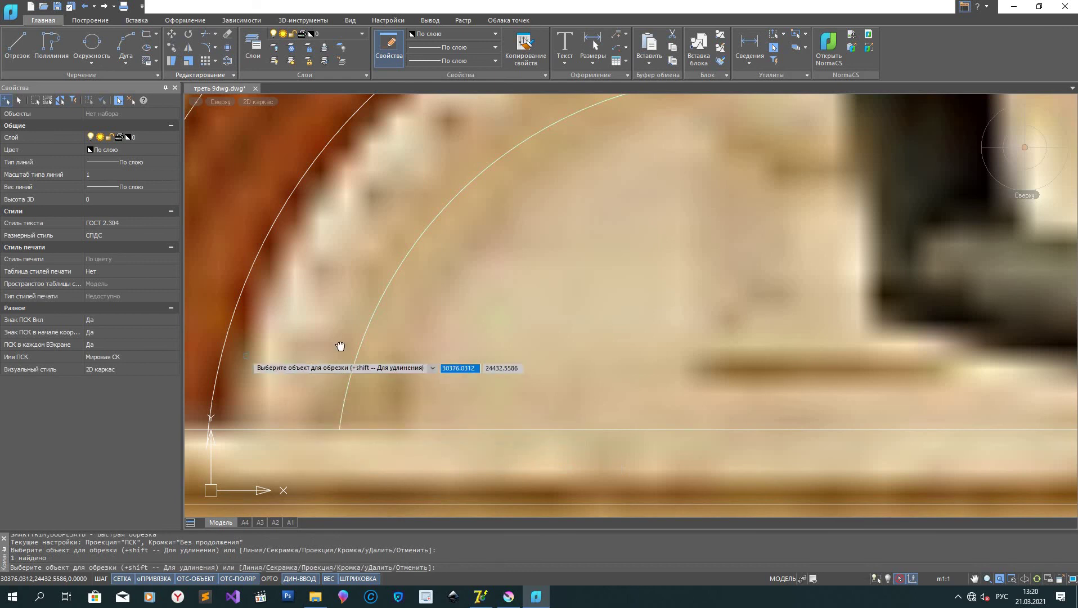
pyautogui.scroll(-3, 355, 371)
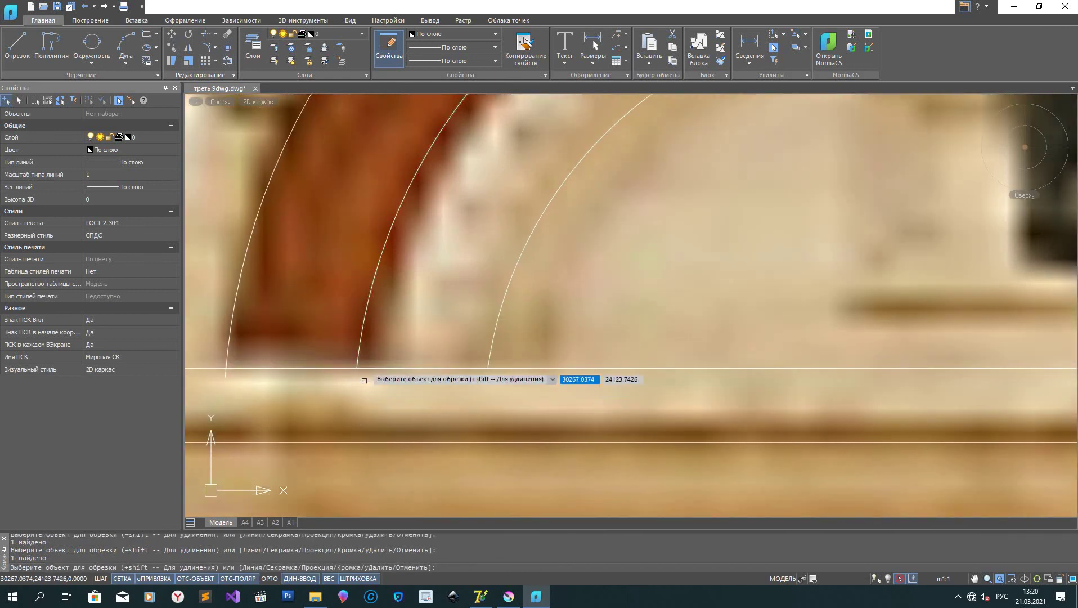
pyautogui.click(226, 373)
pyautogui.scroll(-3, 287, 339)
pyautogui.scroll(-3, 287, 338)
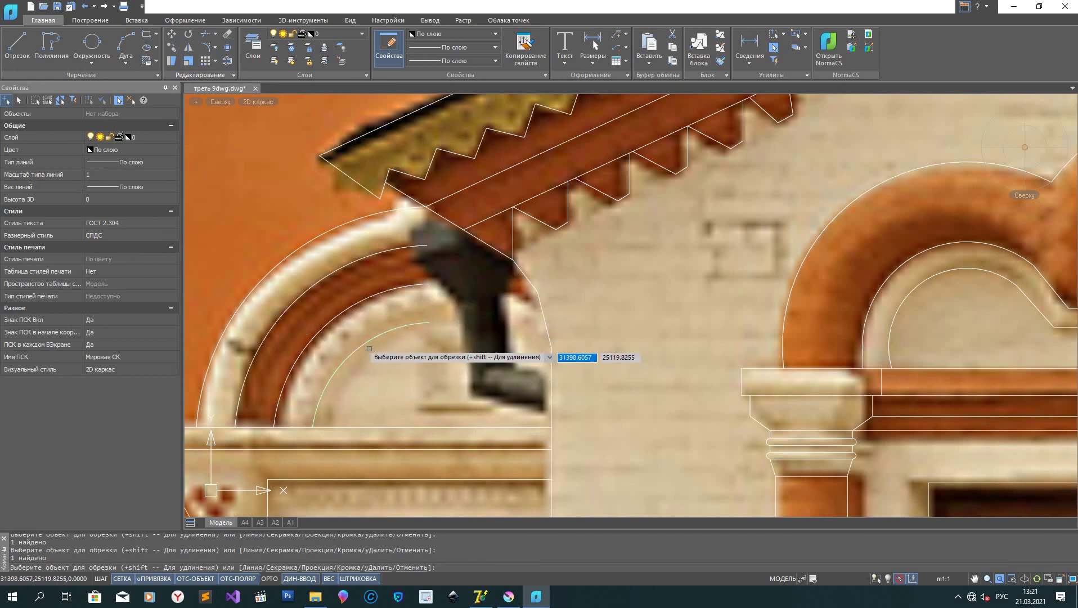
# Step: Draw a nearly horizontal line from the outer arc's top end across the roof's teeth
pyautogui.press('Escape')
pyautogui.write('l')
pyautogui.press('Return')
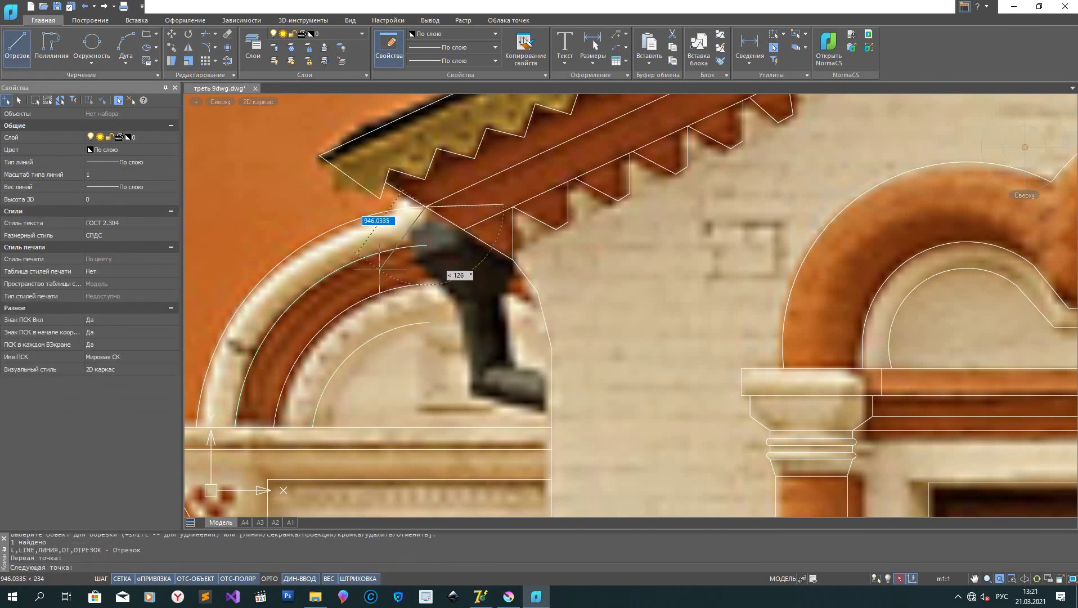
pyautogui.click(428, 206)
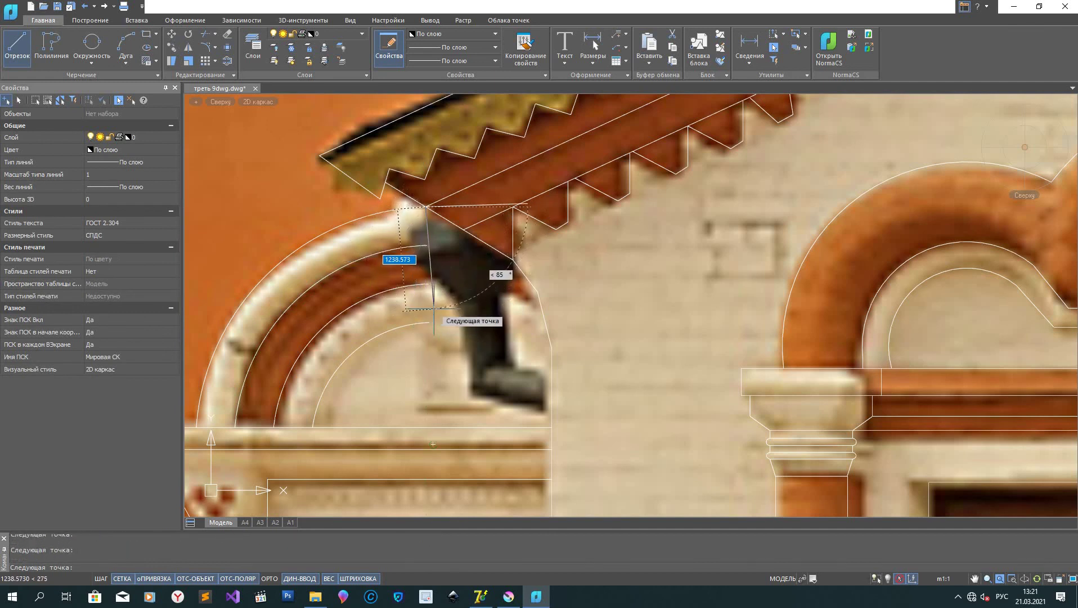
pyautogui.click(554, 203)
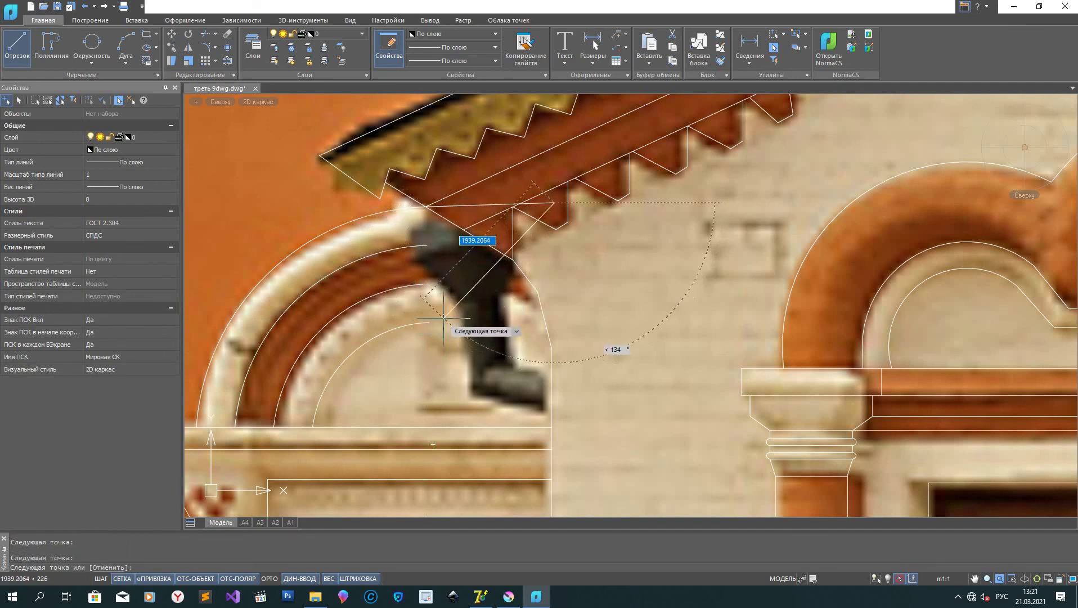
pyautogui.rightClick(445, 321)
pyautogui.press('Escape')
# Step: Mirror the innermost arc about a vertical axis through its top end with ortho on, keeping the original
pyautogui.click(426, 324)
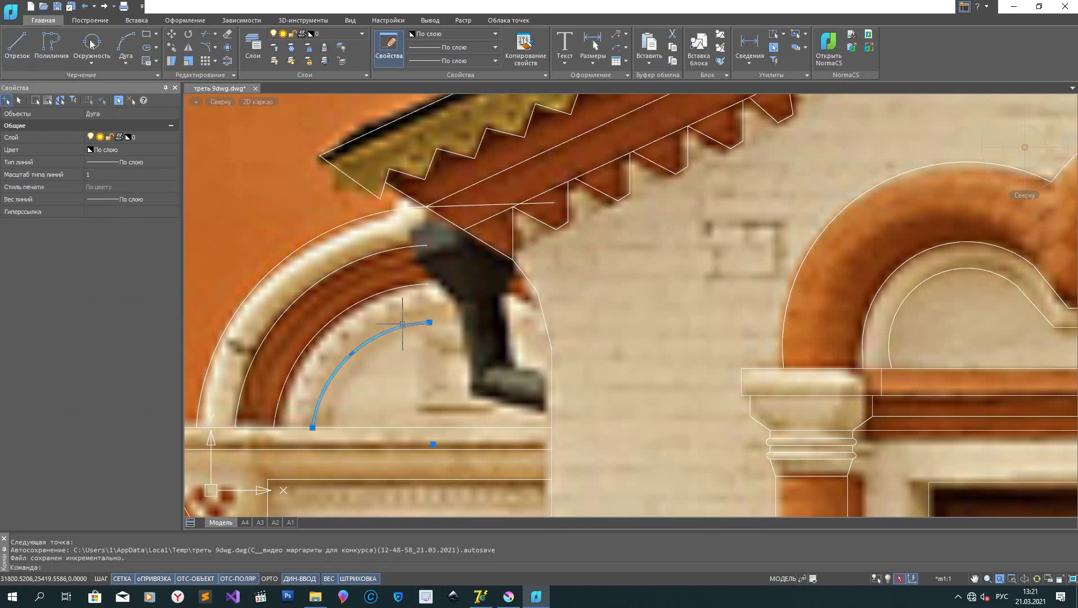
pyautogui.click(193, 50)
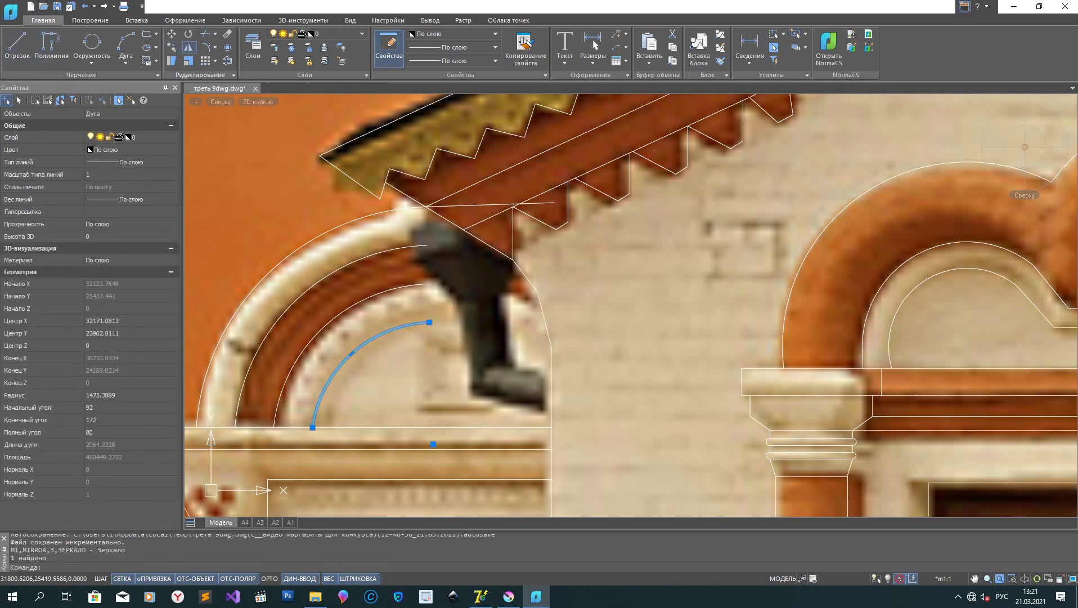
pyautogui.click(432, 326)
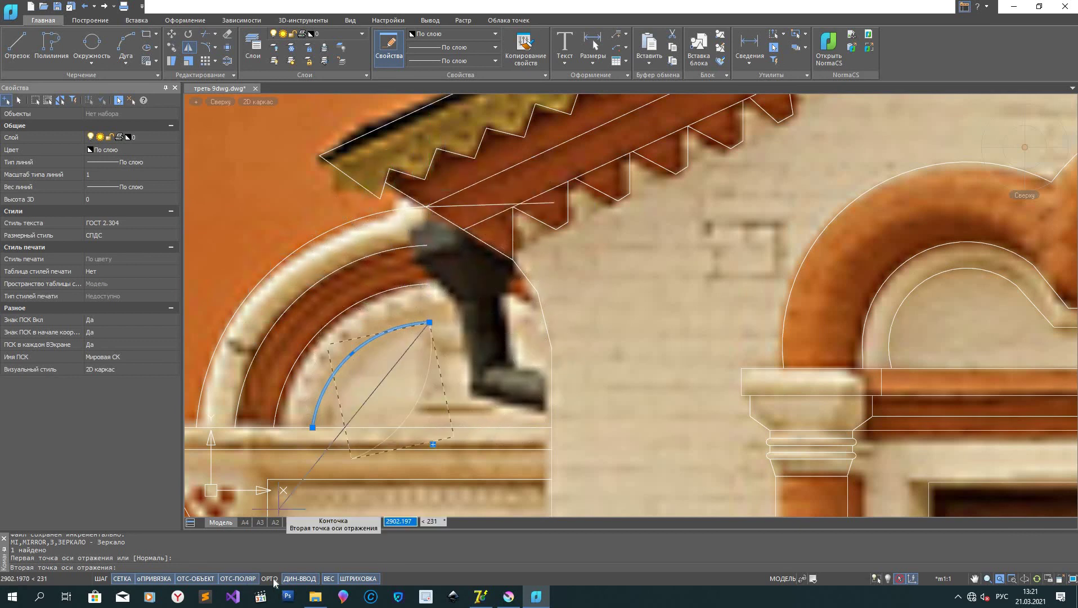
pyautogui.press('F8')
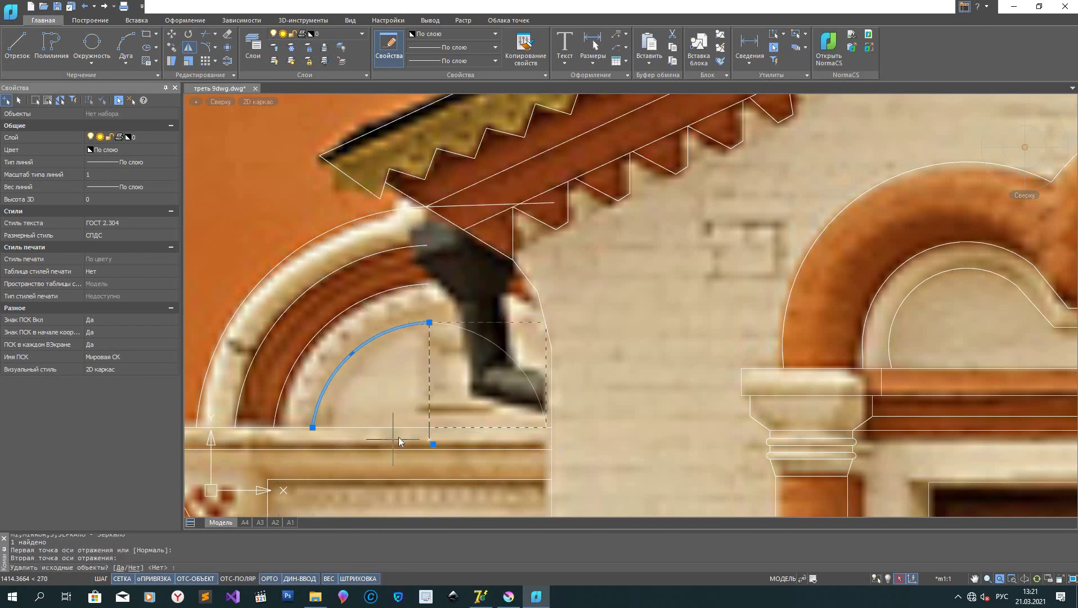
pyautogui.click(437, 457)
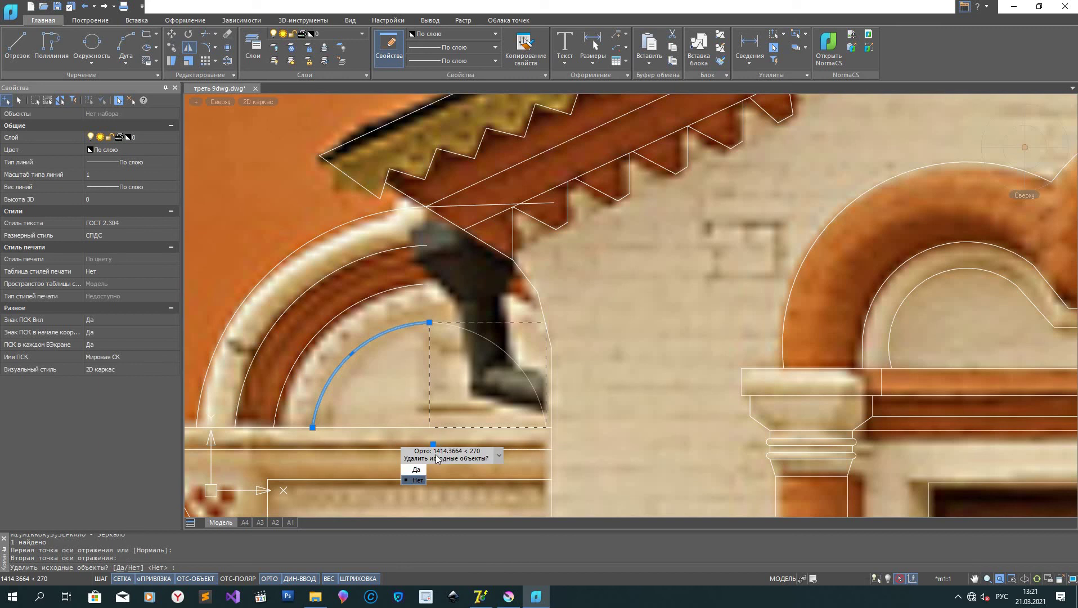
pyautogui.click(416, 480)
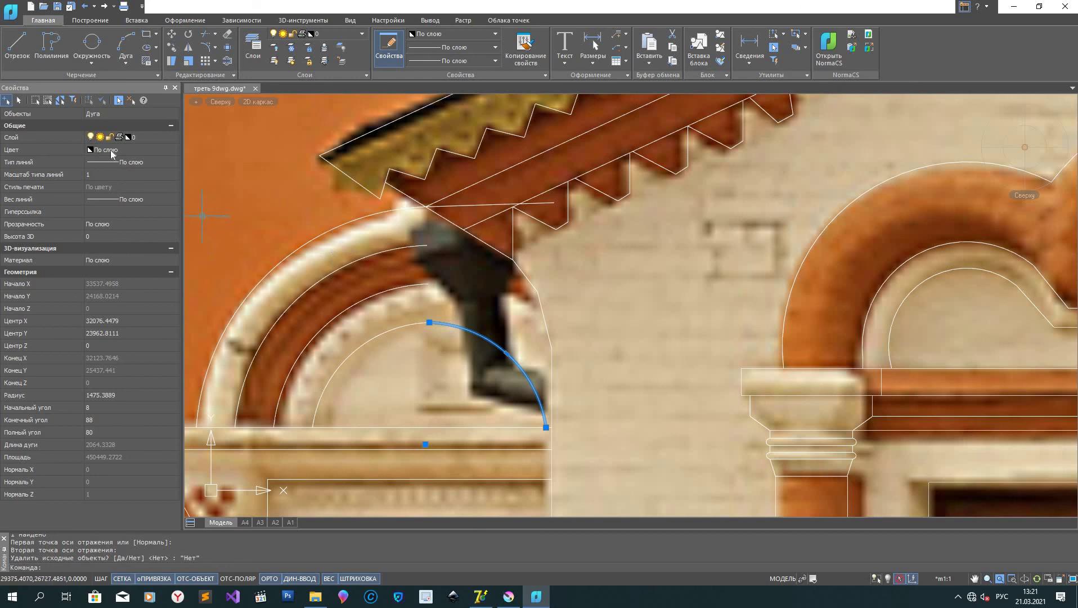
# Step: Mirror the two middle arch arcs about a vertical axis through the inner one's top end, keeping the originals
pyautogui.click(381, 293)
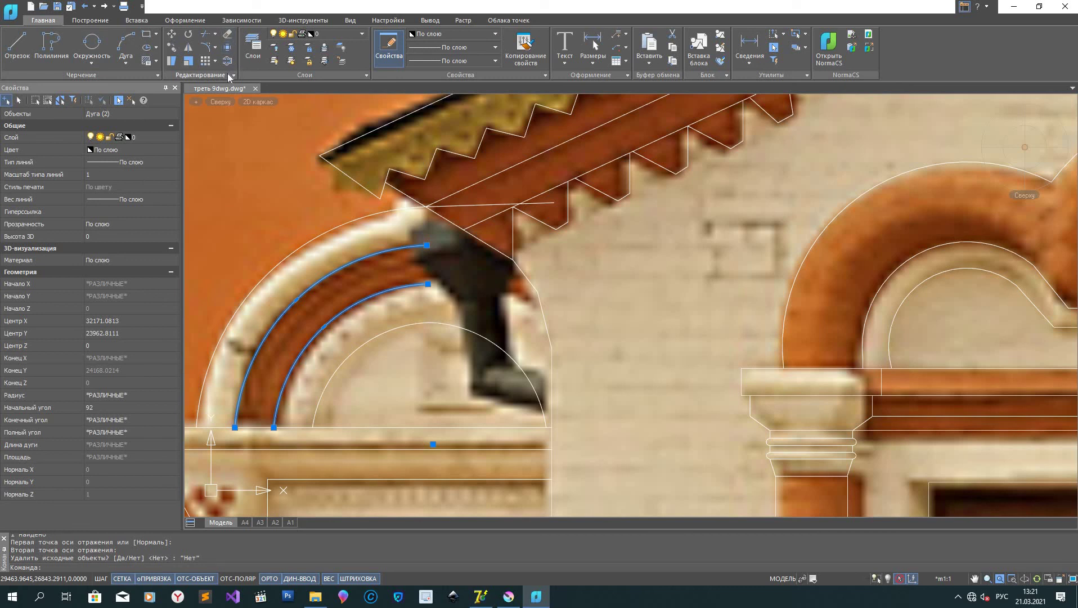
pyautogui.write('mi')
pyautogui.press('Return')
pyautogui.click(427, 284)
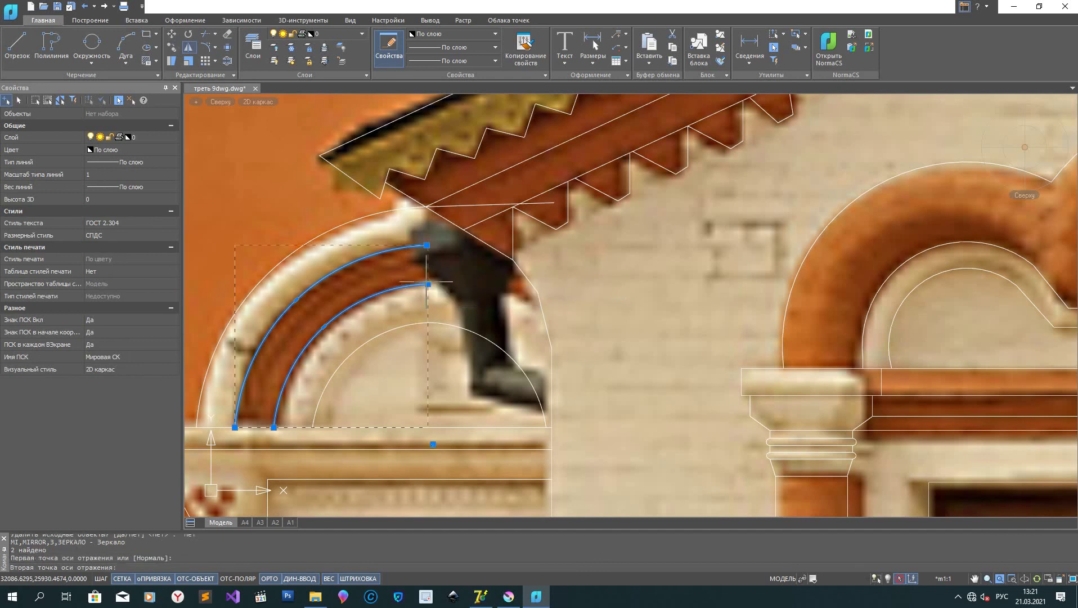
pyautogui.click(430, 365)
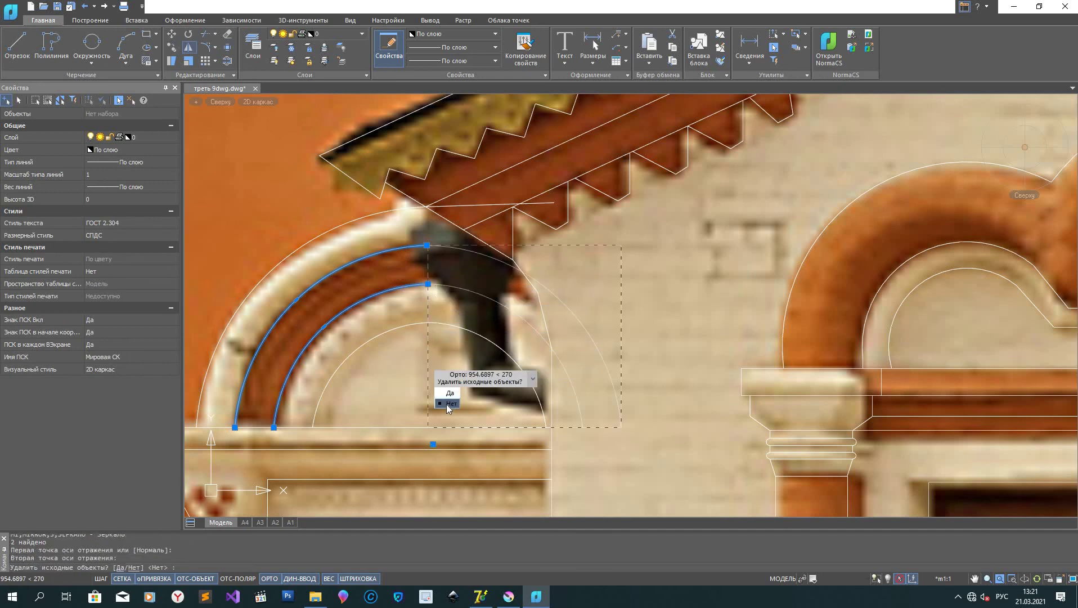
pyautogui.click(448, 404)
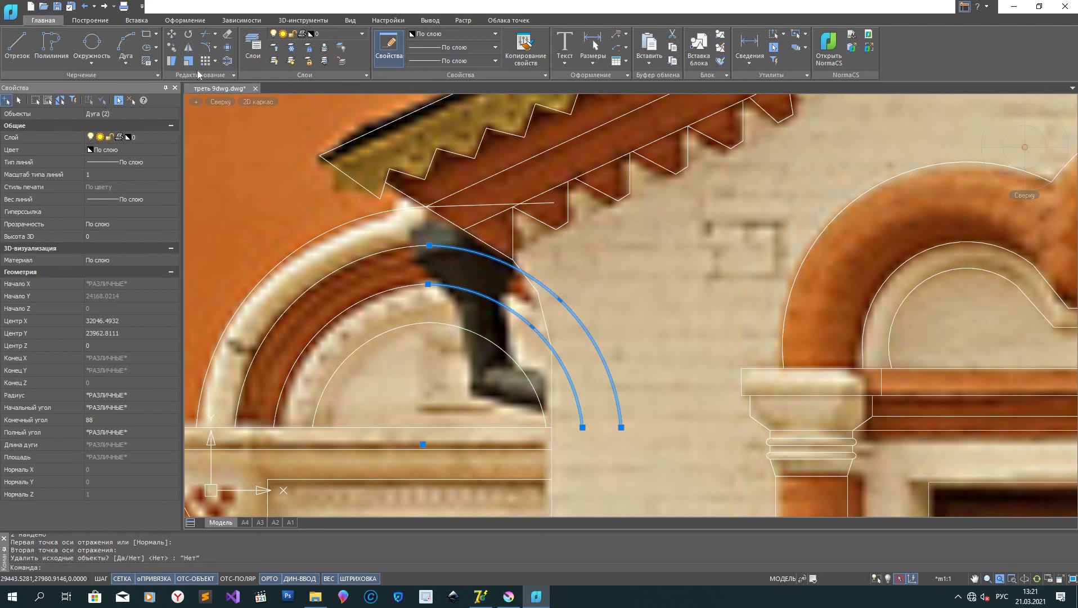
# Step: Trim the two mirrored middle arcs where they overrun the wall edge beside the arch
pyautogui.click(213, 75)
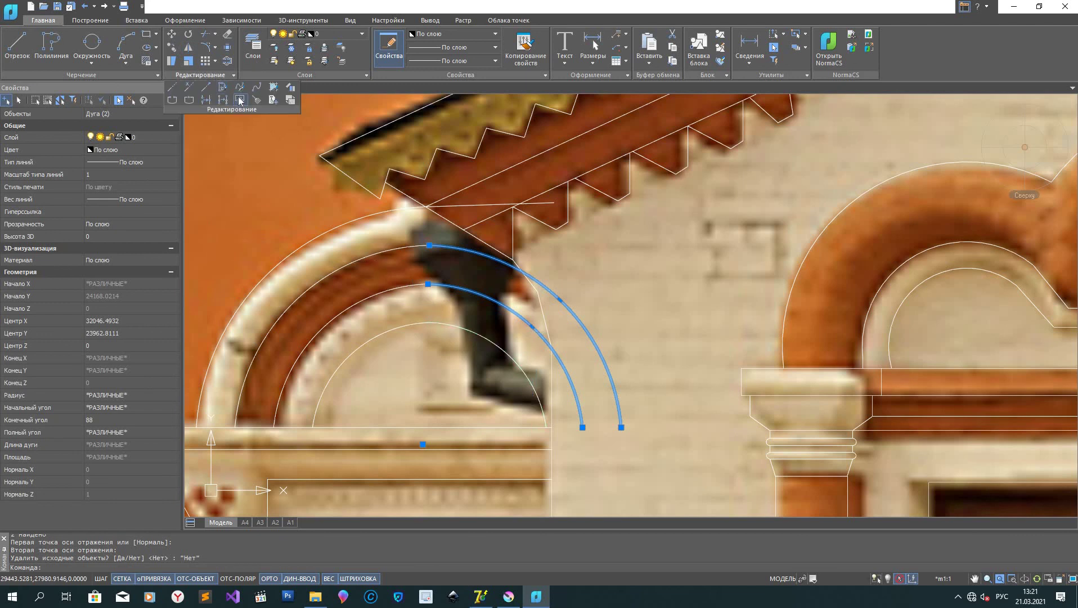
pyautogui.click(240, 100)
pyautogui.click(562, 334)
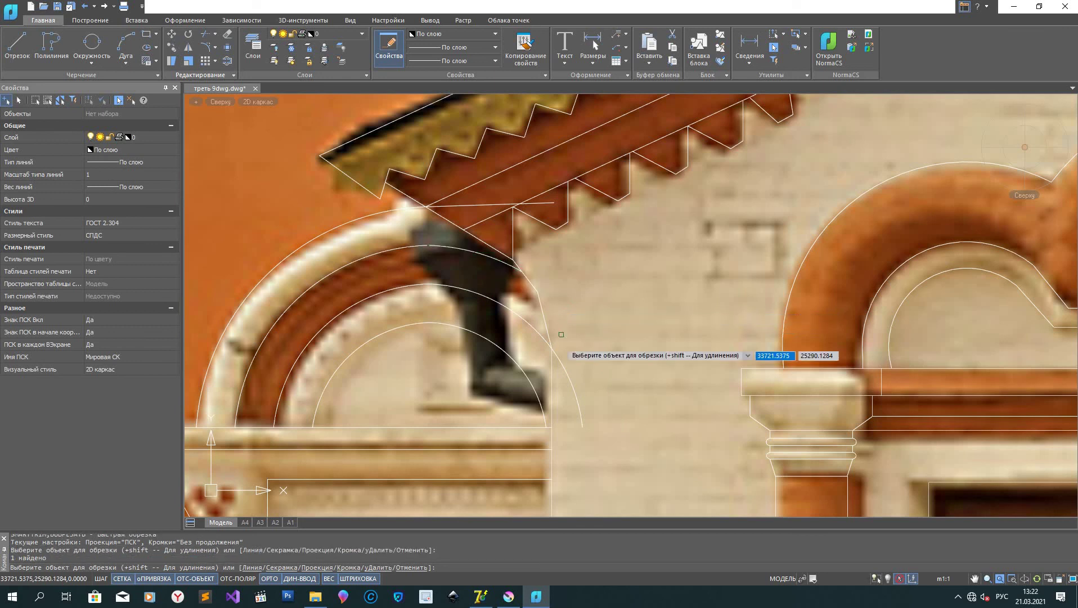
pyautogui.click(560, 359)
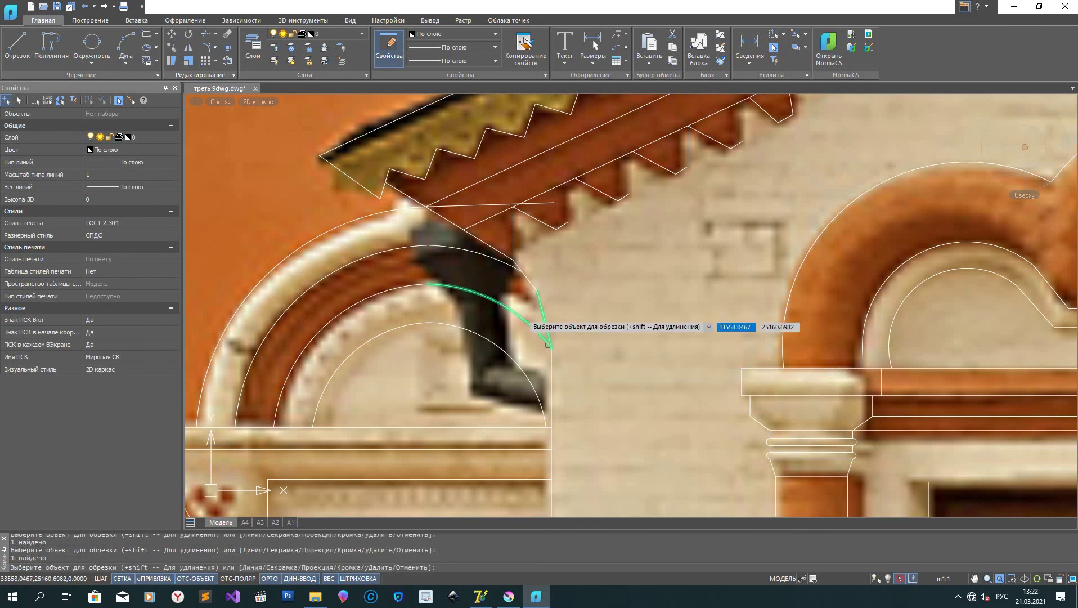
# Step: Draw a horizontal line about 3896 units long from the outer end of the line over the arch
pyautogui.click(12, 60)
pyautogui.click(232, 197)
pyautogui.rightClick(234, 147)
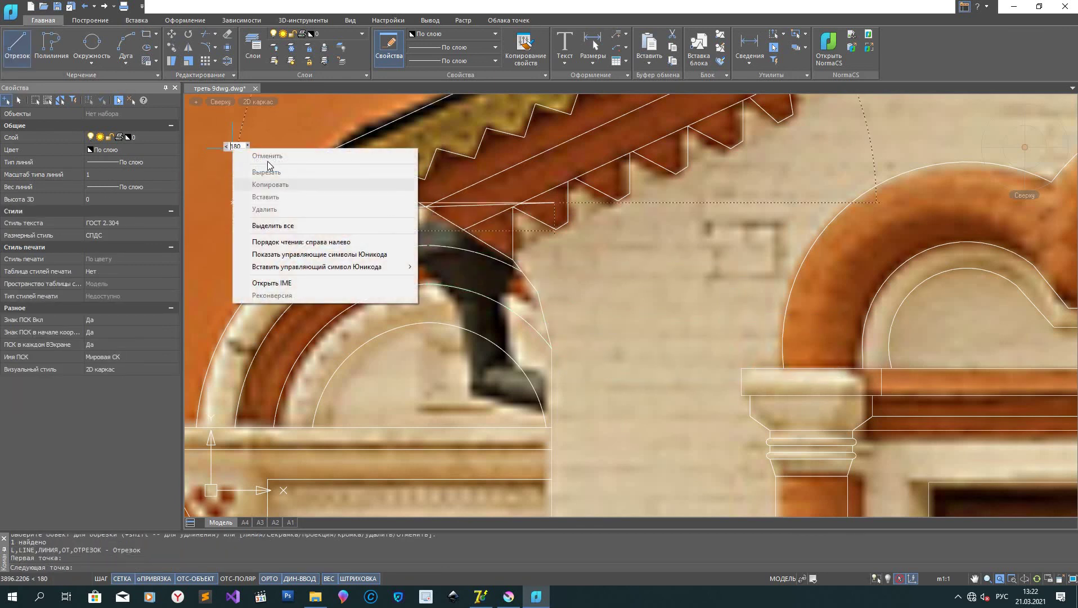
pyautogui.click(220, 182)
pyautogui.rightClick(243, 173)
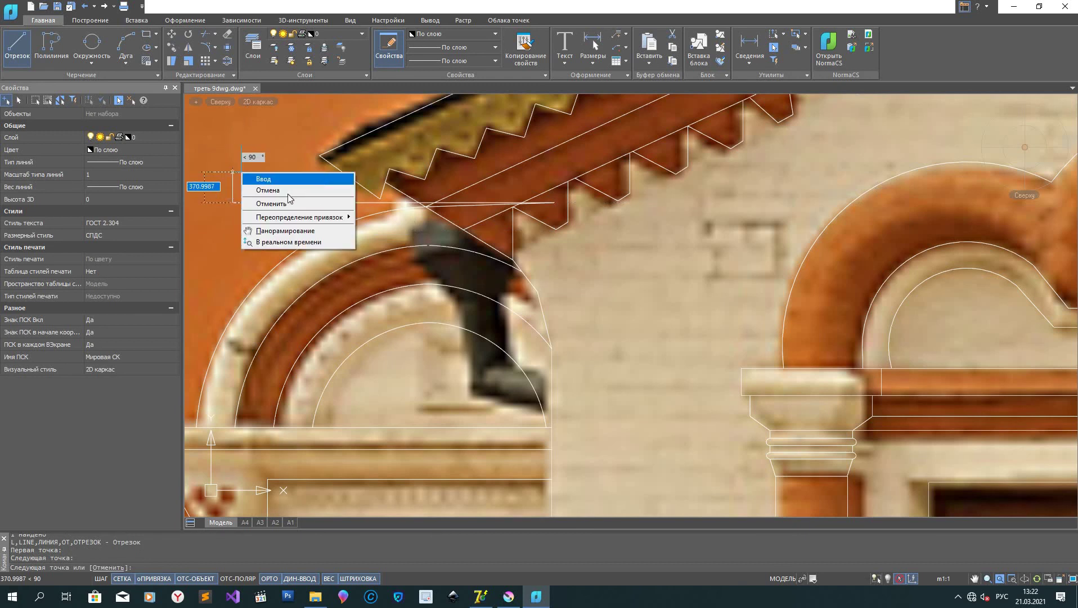
pyautogui.click(264, 179)
# Step: Erase the horizontal line above the arch and the nearly horizontal line starting at the outer arc's top
pyautogui.click(345, 202)
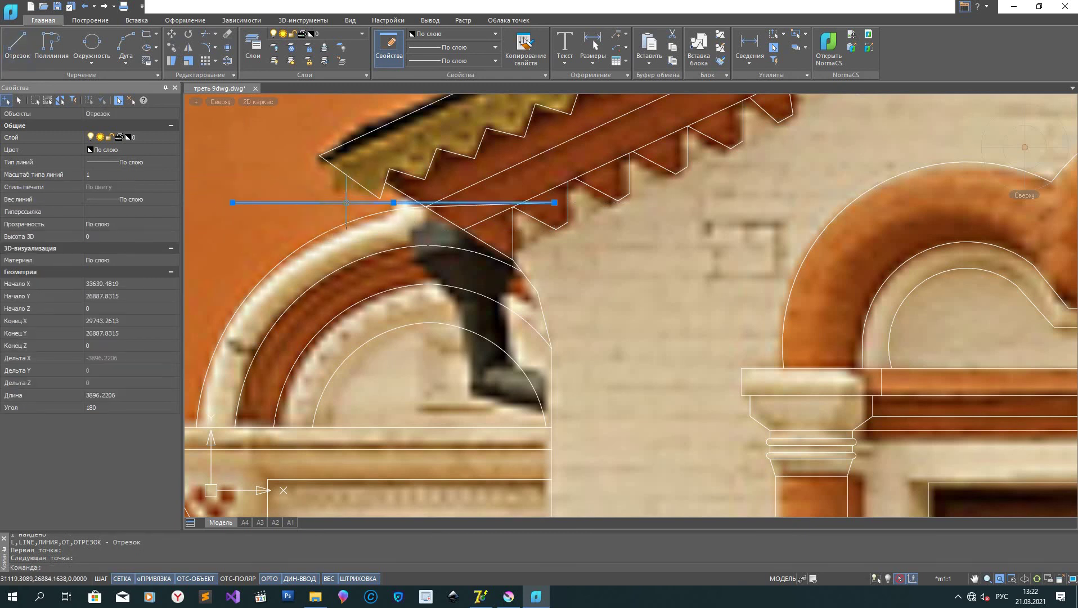
pyautogui.rightClick(350, 206)
pyautogui.click(371, 236)
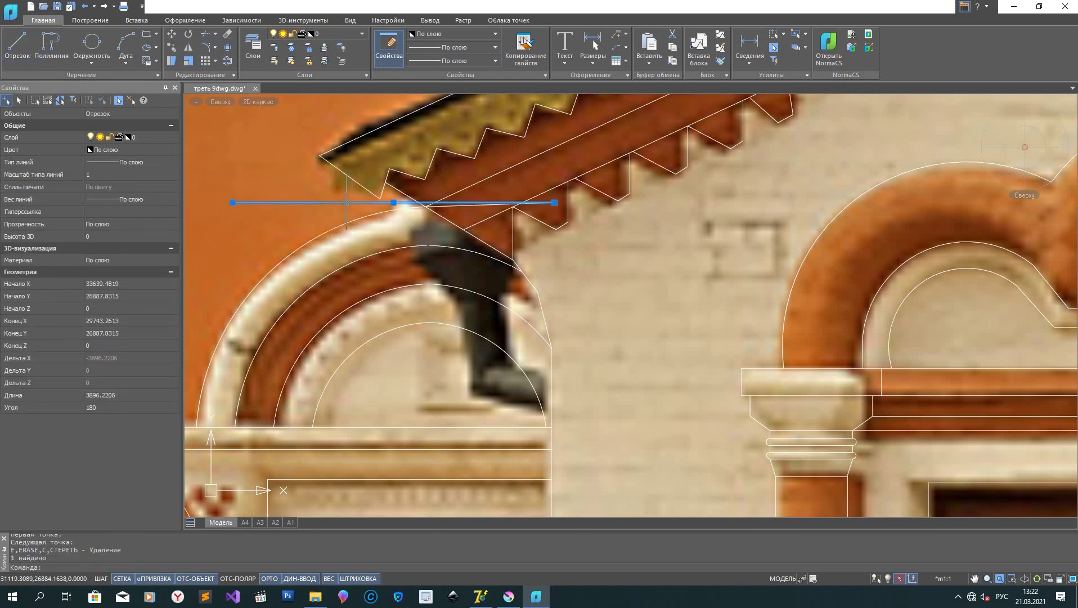
pyautogui.click(450, 205)
pyautogui.press('Delete')
# Step: Hide the raster photo and bring the whole traced facade linework into view
pyautogui.scroll(-5, 488, 315)
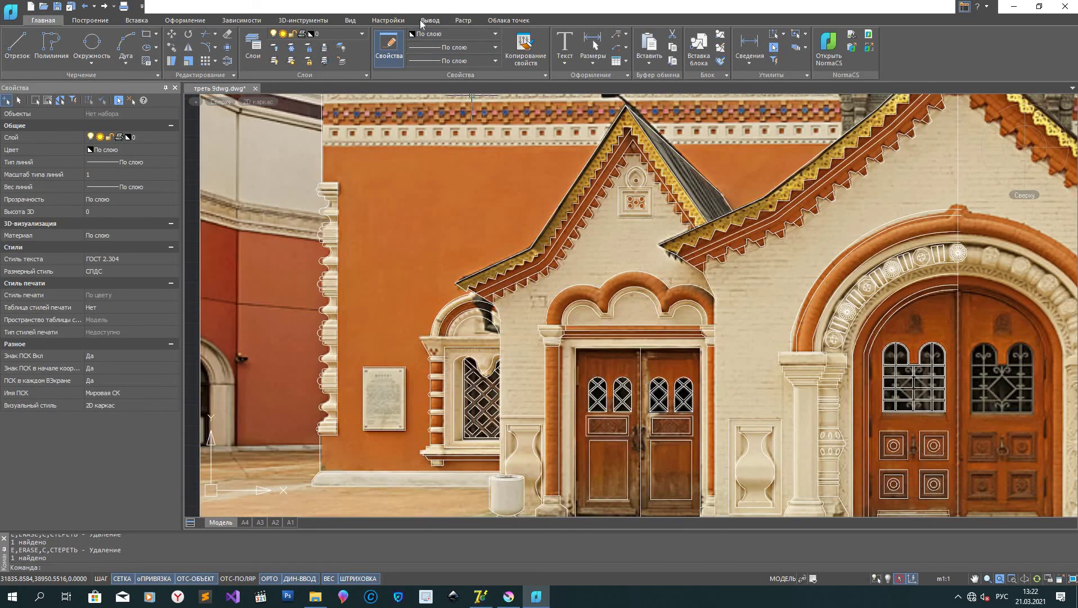
pyautogui.click(462, 20)
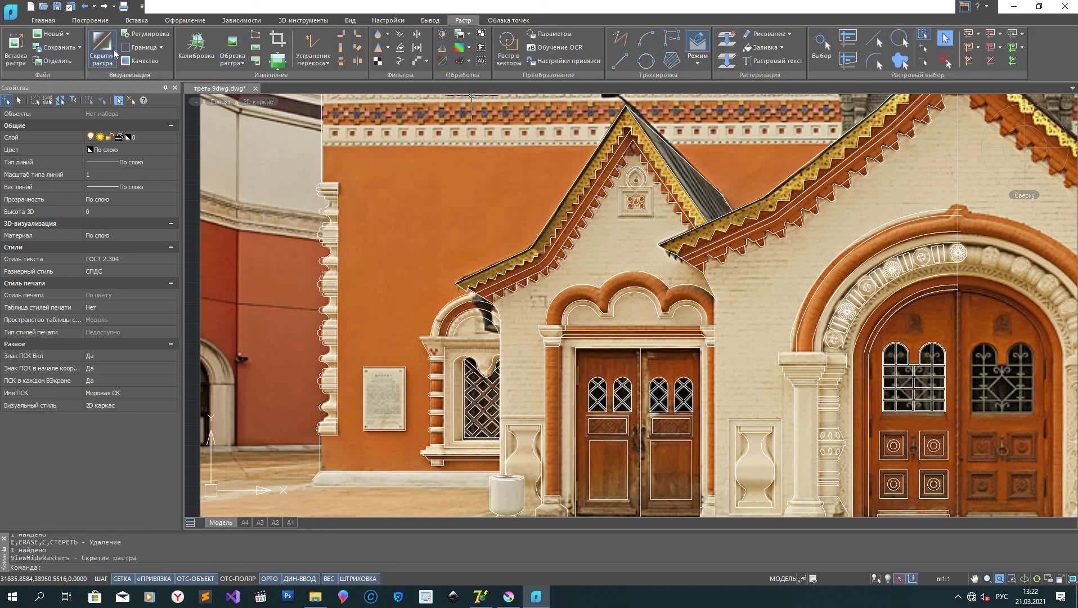
pyautogui.scroll(-2, 489, 243)
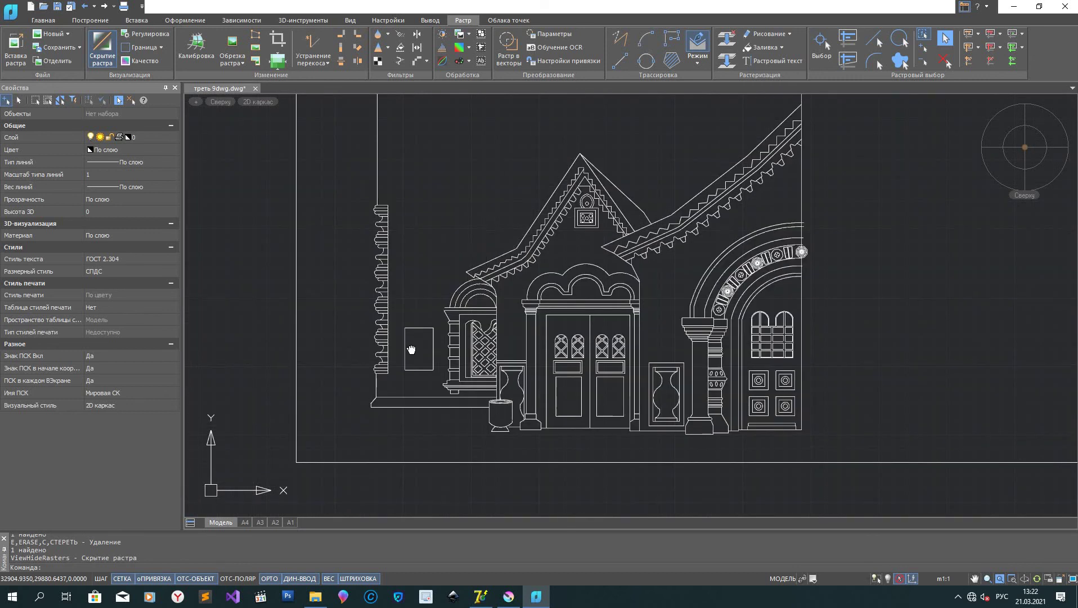
pyautogui.moveTo(414, 351)
pyautogui.mouseDown(button='middle')
pyautogui.moveTo(385, 305)
pyautogui.moveTo(355, 303)
pyautogui.moveTo(385, 293)
pyautogui.mouseUp(button='middle')
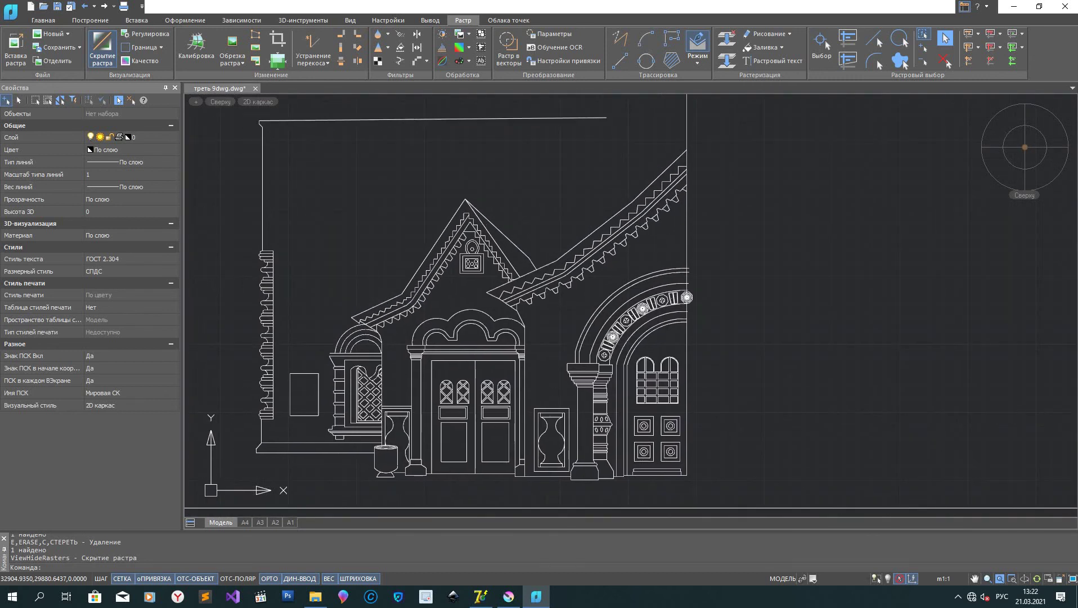